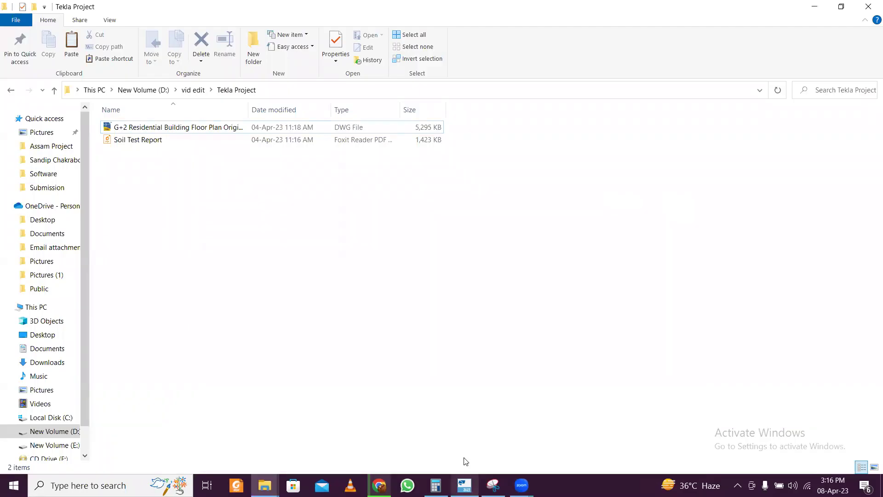
# - Open the drawing "G+2 Residential Building Floor Plan Original" in AutoCAD and switch to its model space
pyautogui.doubleClick(318, 126)
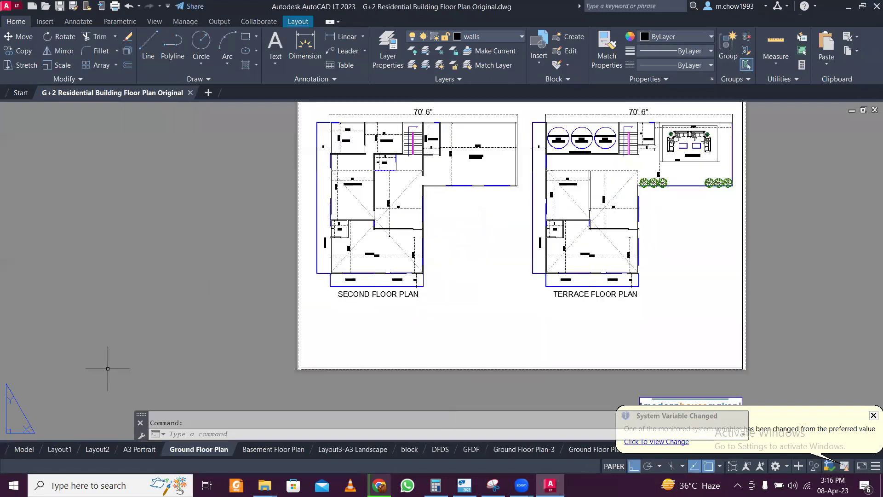
pyautogui.click(21, 449)
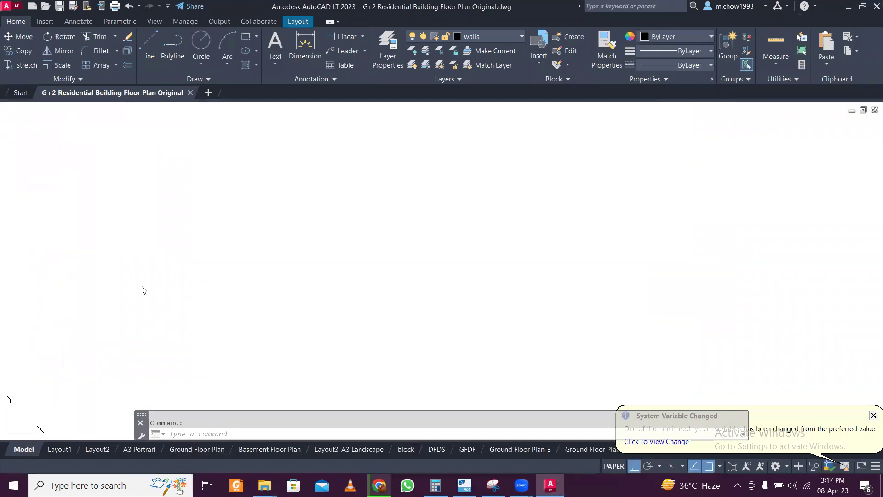
# - Examine the ground, first, second and terrace floor plans and the frame drawn around them
pyautogui.scroll(-6, 381, 216)
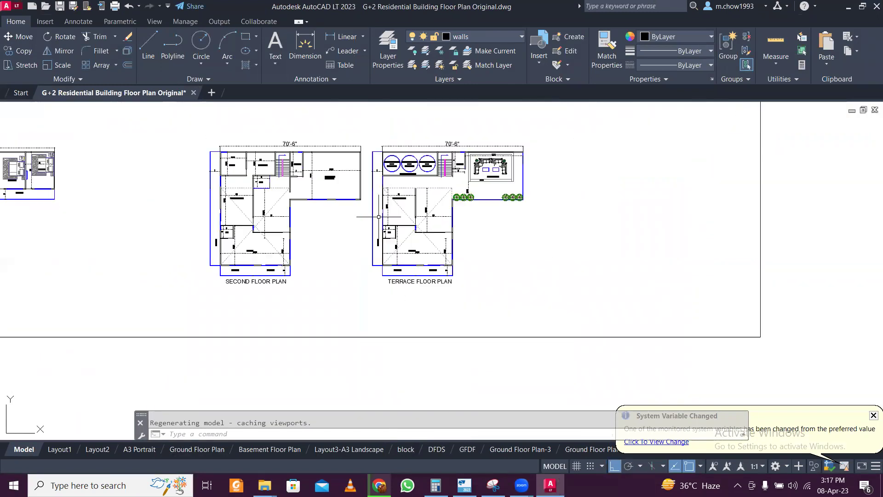
pyautogui.moveTo(262, 212); pyautogui.dragTo(515, 213, button='middle')
pyautogui.moveTo(157, 217)
pyautogui.mouseDown(button='middle')
pyautogui.moveTo(274, 236)
pyautogui.moveTo(417, 243)
pyautogui.mouseUp(button='middle')
pyautogui.scroll(2, 207, 260)
pyautogui.scroll(3, 371, 282)
pyautogui.scroll(-5, 432, 279)
pyautogui.moveTo(472, 276); pyautogui.dragTo(289, 302, button='middle')
pyautogui.scroll(2, 734, 318)
pyautogui.scroll(-2, 800, 323)
pyautogui.moveTo(812, 325)
pyautogui.mouseDown(button='middle')
pyautogui.moveTo(765, 317)
pyautogui.moveTo(269, 317)
pyautogui.mouseUp(button='middle')
pyautogui.scroll(4, 306, 206)
pyautogui.scroll(-5, 449, 258)
pyautogui.moveTo(450, 258); pyautogui.dragTo(708, 260, button='middle')
pyautogui.scroll(2, 194, 287)
pyautogui.scroll(2, 208, 332)
pyautogui.moveTo(459, 316); pyautogui.dragTo(158, 367, button='middle')
pyautogui.scroll(-2, 258, 306)
pyautogui.moveTo(441, 302)
pyautogui.mouseDown(button='middle')
pyautogui.moveTo(357, 316)
pyautogui.moveTo(150, 300)
pyautogui.mouseUp(button='middle')
pyautogui.scroll(2, 413, 335)
pyautogui.scroll(-2, 410, 334)
pyautogui.moveTo(656, 363); pyautogui.dragTo(450, 363, button='middle')
pyautogui.scroll(4, 439, 343)
pyautogui.scroll(-6, 438, 344)
pyautogui.moveTo(163, 349)
pyautogui.mouseDown(button='middle')
pyautogui.moveTo(451, 354)
pyautogui.moveTo(611, 336)
pyautogui.mouseUp(button='middle')
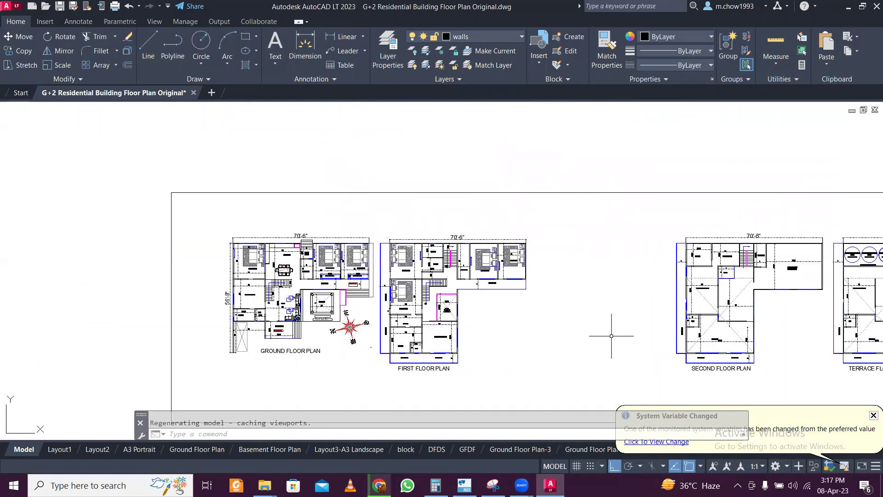
pyautogui.click(320, 215)
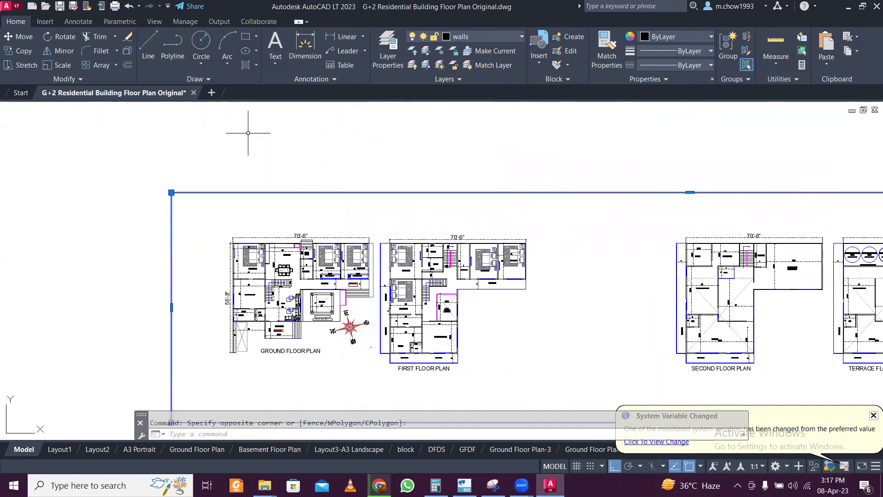
pyautogui.press('Escape')
pyautogui.scroll(-2, 261, 169)
pyautogui.scroll(5, 258, 193)
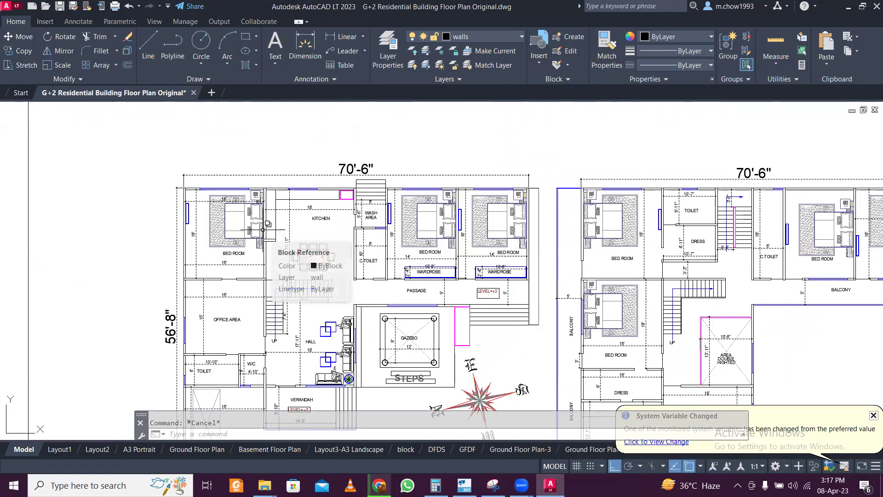
pyautogui.scroll(-4, 263, 229)
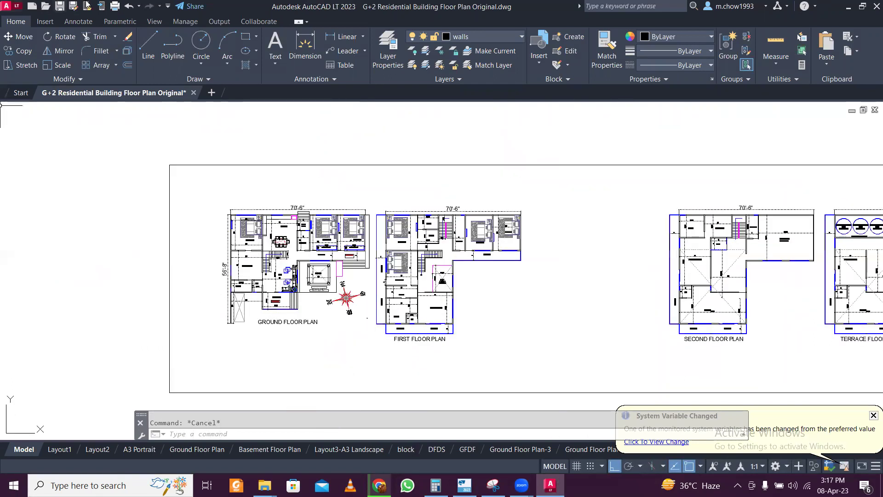
# - Save a DWG copy of the drawing in the Tekla Project folder under the name "Plan feet"
pyautogui.click(8, 11)
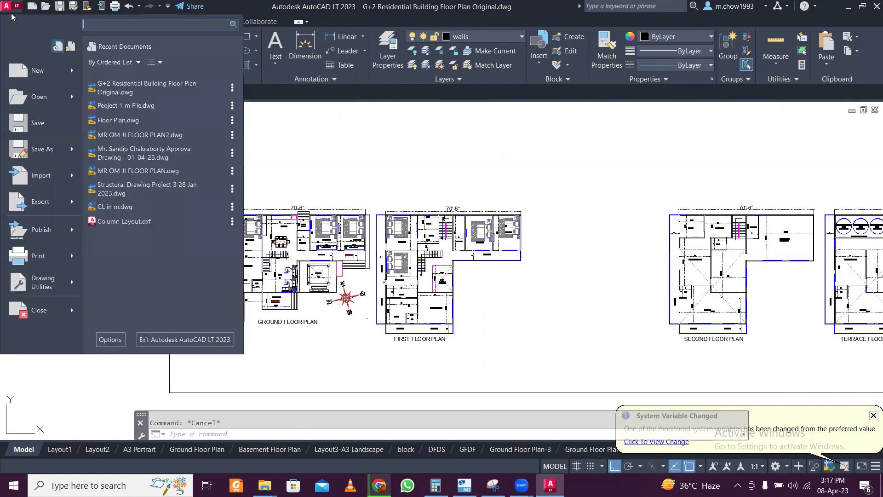
pyautogui.moveTo(48, 160)
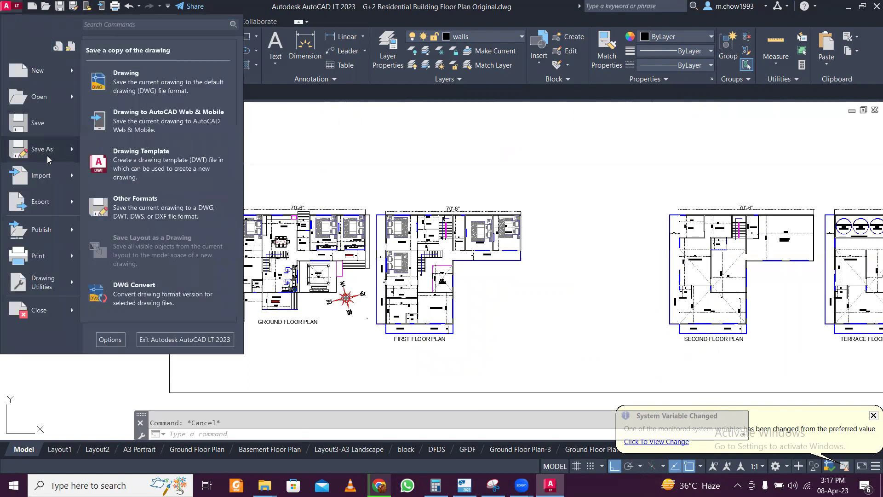
pyautogui.click(195, 83)
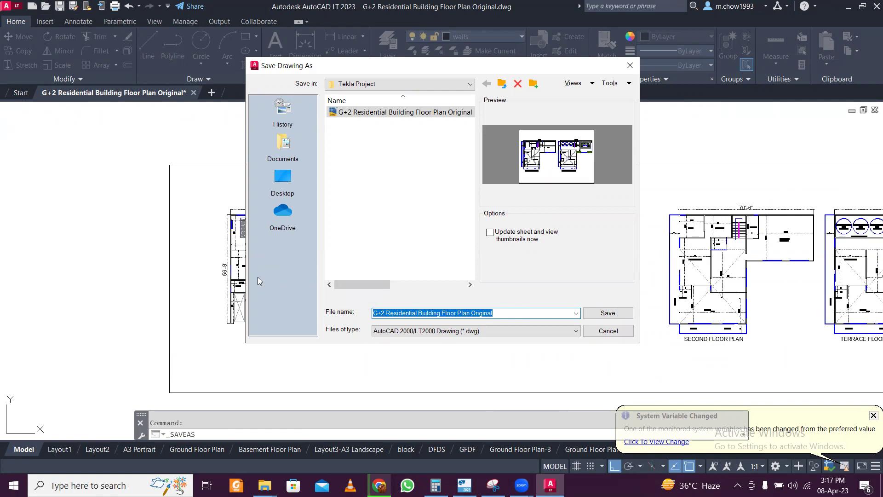
pyautogui.write('Plan feet')
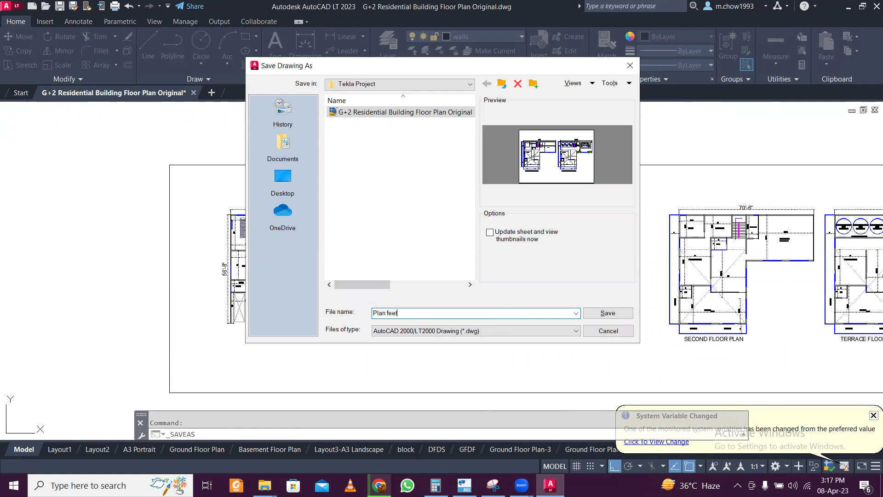
pyautogui.click(603, 314)
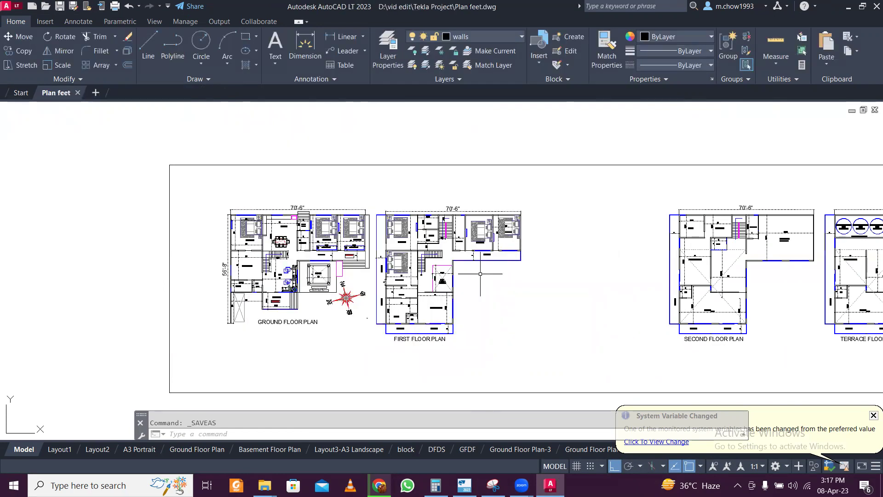
# - Look over the floor plans in the saved copy for labels, dimensions and furniture that can be removed
pyautogui.scroll(4, 239, 222)
pyautogui.scroll(-4, 240, 222)
pyautogui.moveTo(808, 285); pyautogui.dragTo(539, 284, button='middle')
pyautogui.moveTo(46, 230); pyautogui.dragTo(336, 231, button='middle')
pyautogui.scroll(2, 317, 272)
pyautogui.scroll(-3, 295, 207)
pyautogui.scroll(3, 312, 276)
pyautogui.scroll(-3, 317, 299)
pyautogui.scroll(3, 324, 325)
pyautogui.scroll(2, 325, 326)
# - Erase the "GROUND FLOOR PLAN" title together with all similar text labels in the drawing
pyautogui.click(321, 319)
pyautogui.click(268, 255)
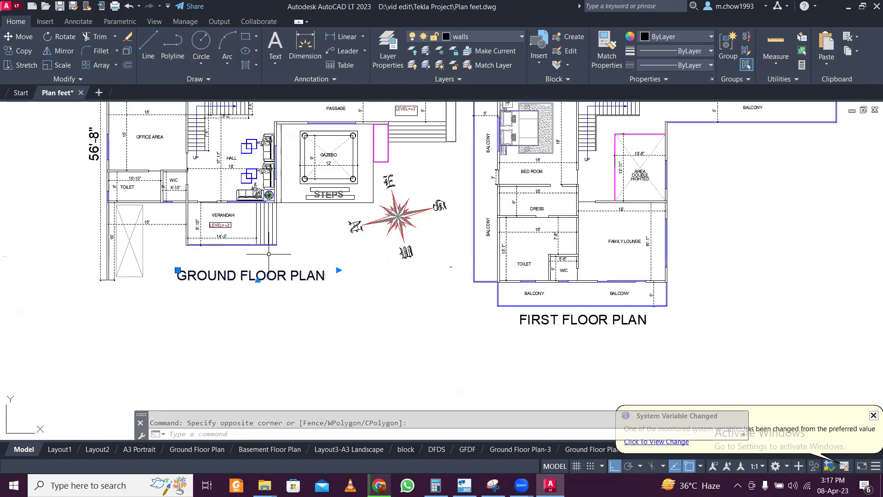
pyautogui.scroll(2, 257, 270)
pyautogui.rightClick(258, 278)
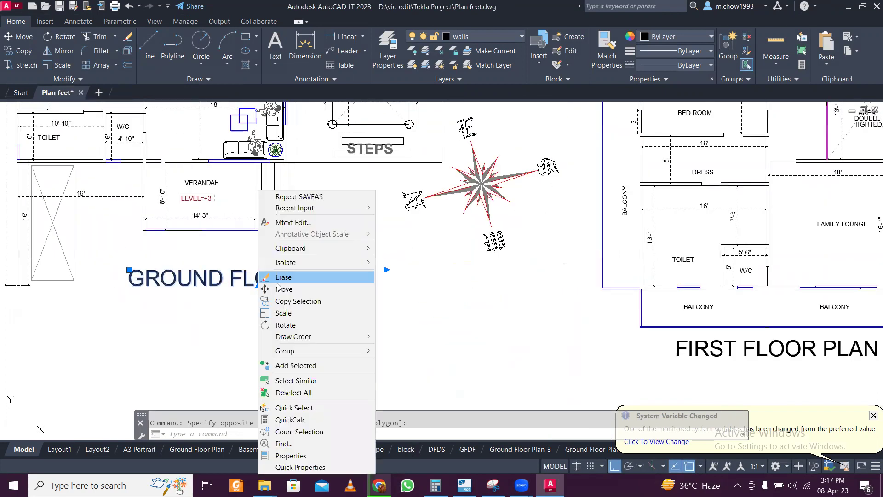
pyautogui.click(308, 381)
pyautogui.scroll(-6, 299, 311)
# - Erase the compass symbol beside the ground floor plan
pyautogui.scroll(7, 299, 311)
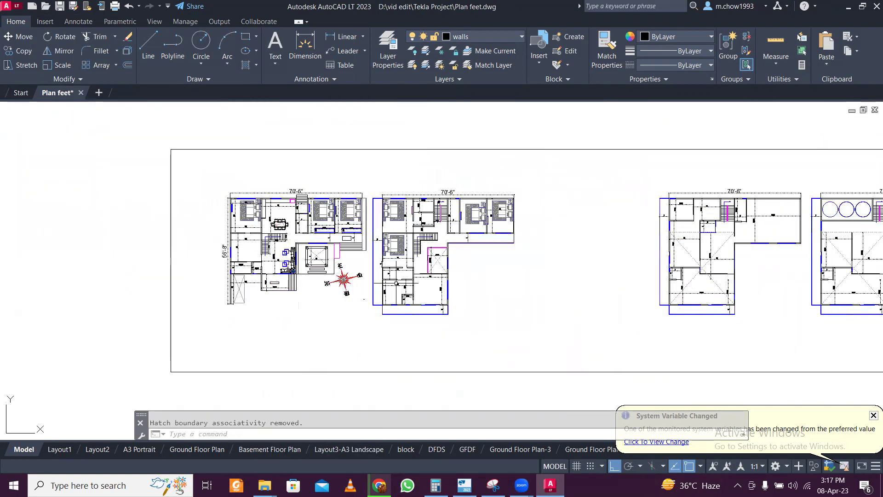
pyautogui.click(288, 309)
pyautogui.click(229, 221)
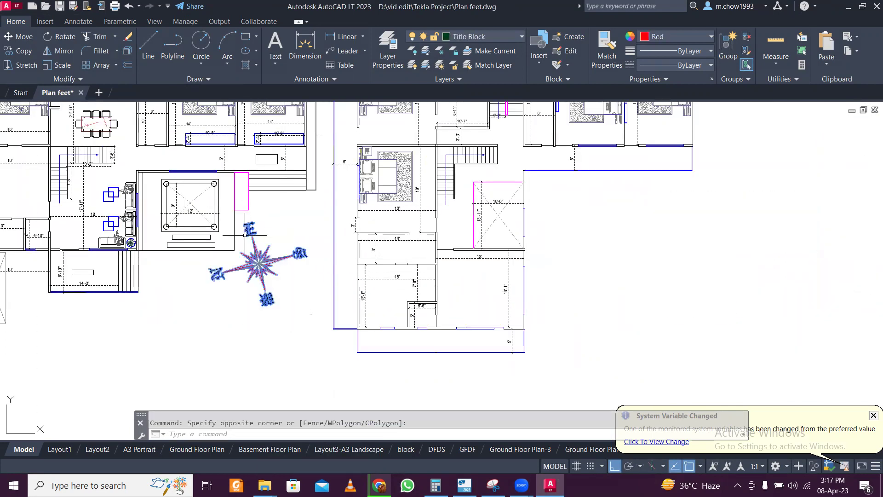
pyautogui.press('Delete')
pyautogui.scroll(2, 176, 203)
pyautogui.click(241, 249)
pyautogui.click(157, 192)
pyautogui.rightClick(157, 192)
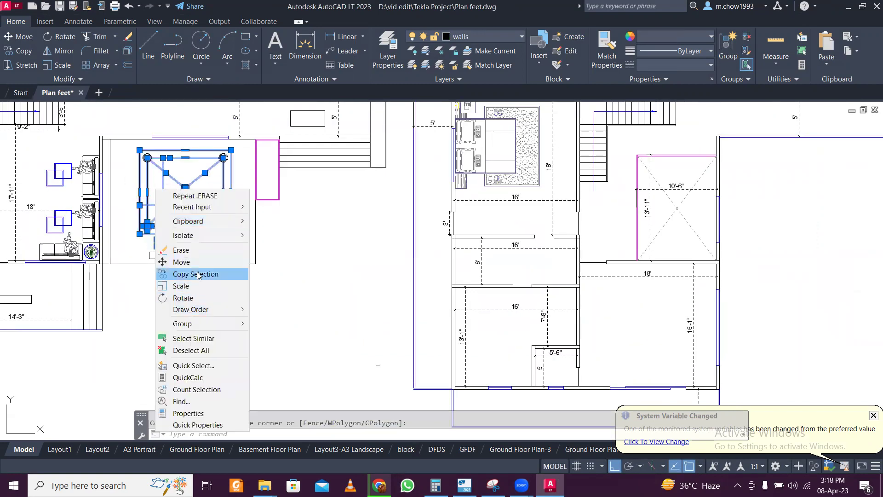
pyautogui.click(193, 339)
pyautogui.scroll(-4, 238, 266)
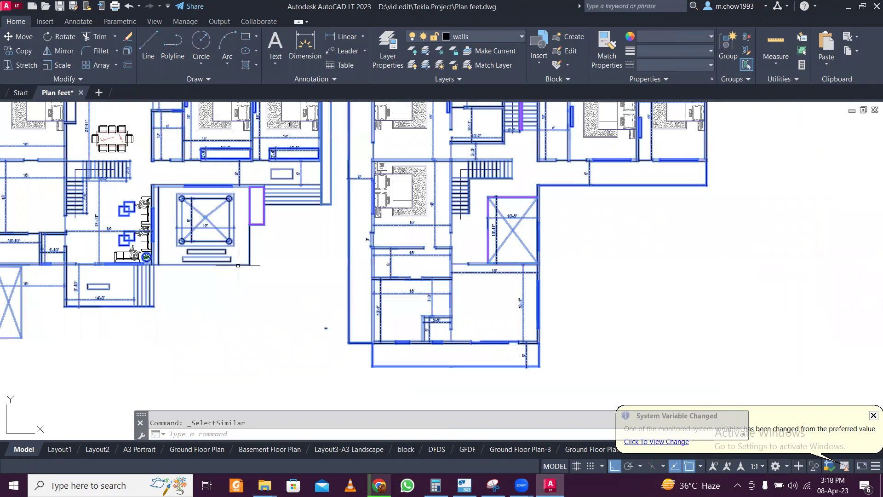
pyautogui.scroll(-3, 243, 266)
pyautogui.scroll(5, 359, 208)
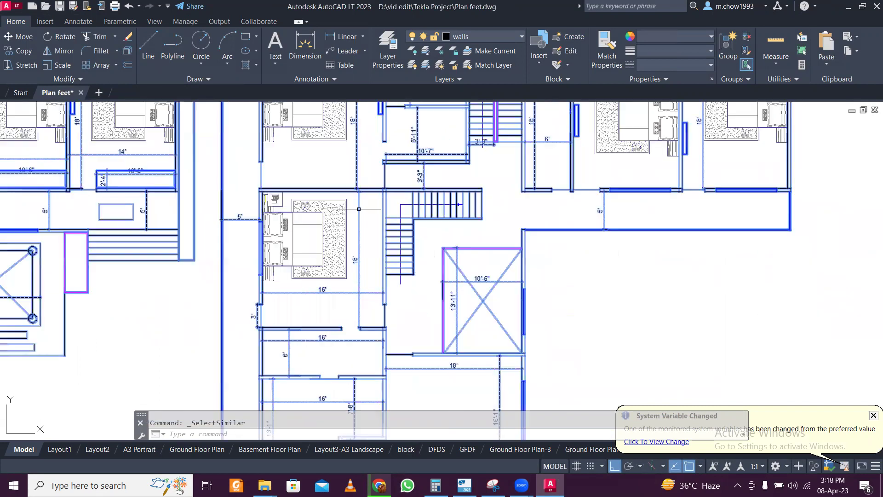
pyautogui.scroll(-2, 358, 209)
pyautogui.scroll(6, 140, 242)
pyautogui.press('Escape')
pyautogui.click(136, 241)
pyautogui.click(113, 192)
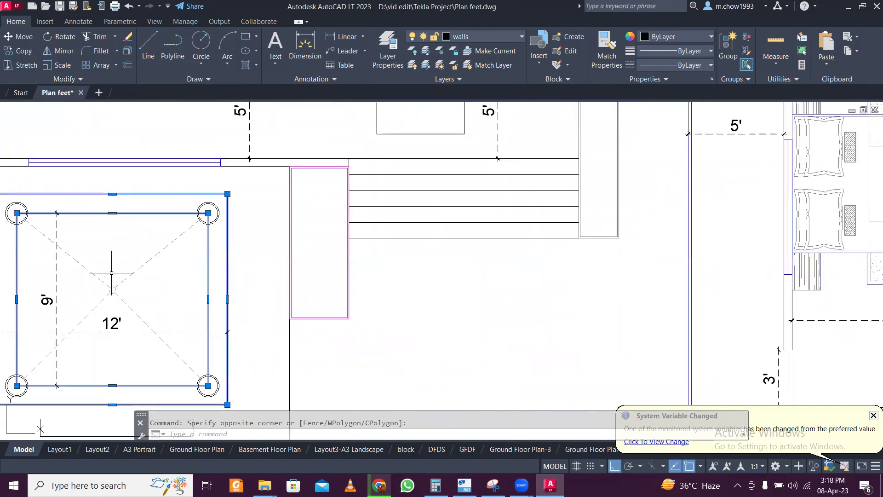
pyautogui.press('Escape')
# - Erase the gazebo's 9' dimension together with all similar dimensions in the drawing
pyautogui.click(69, 302)
pyautogui.click(19, 275)
pyautogui.rightClick(59, 292)
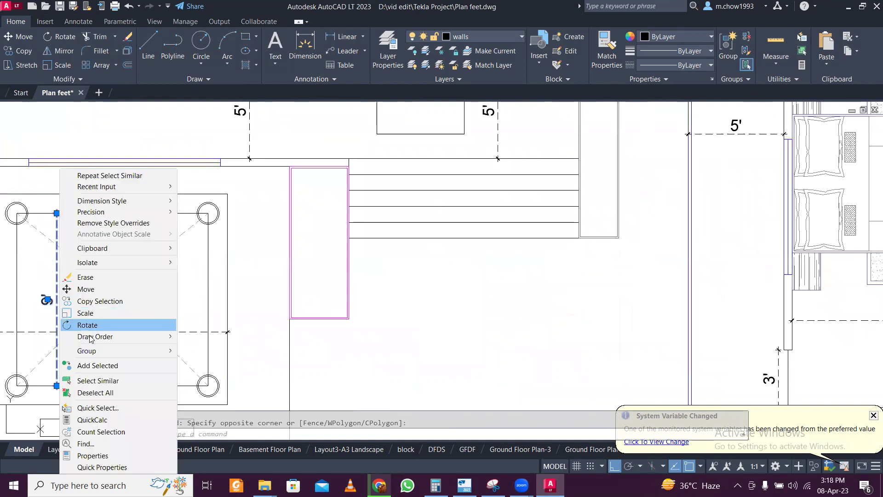
pyautogui.click(98, 380)
pyautogui.scroll(-4, 246, 253)
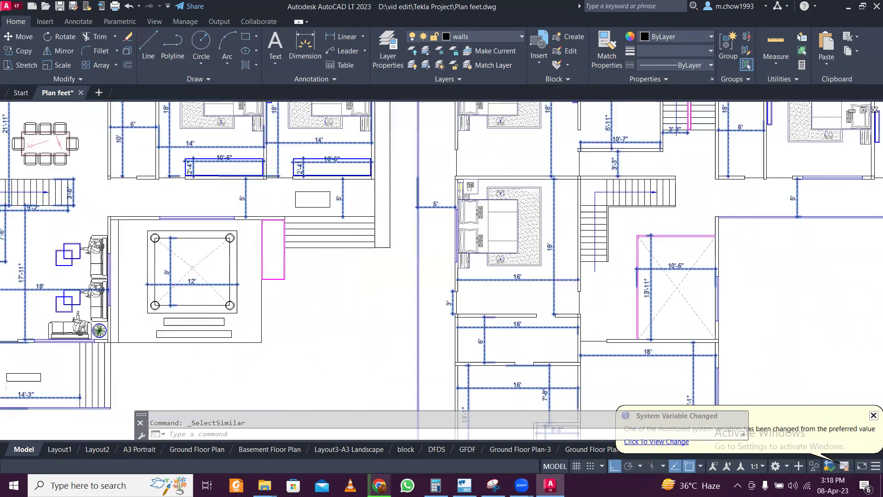
pyautogui.press('Delete')
pyautogui.scroll(-4, 296, 257)
pyautogui.scroll(5, 89, 132)
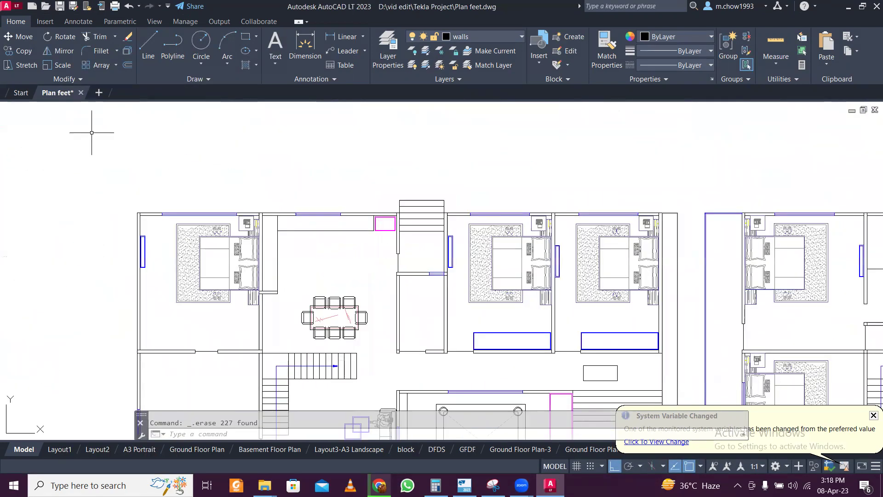
pyautogui.click(308, 184)
pyautogui.click(409, 233)
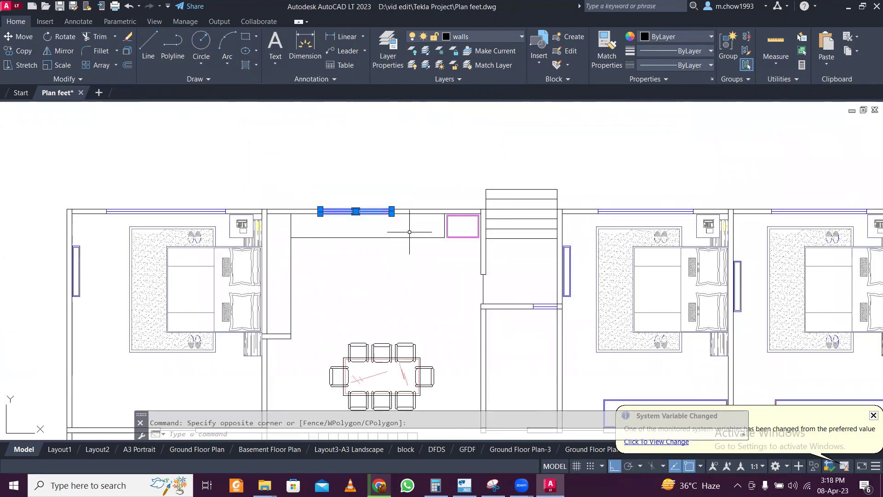
pyautogui.rightClick(377, 230)
pyautogui.click(416, 379)
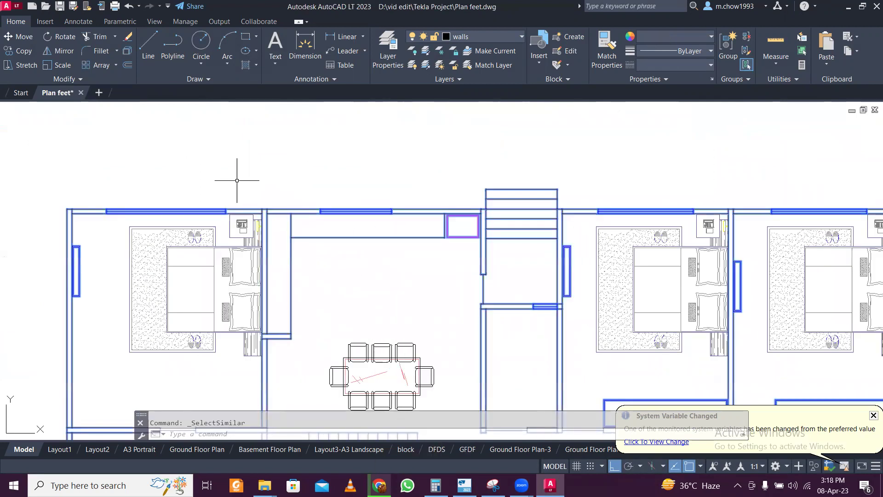
pyautogui.scroll(-3, 238, 179)
pyautogui.press('Escape')
# - Erase the narrow blue rectangle beside the ground-floor corner bedroom's outer wall together with all similar objects
pyautogui.scroll(6, 236, 181)
pyautogui.click(94, 216)
pyautogui.click(87, 231)
pyautogui.rightClick(87, 231)
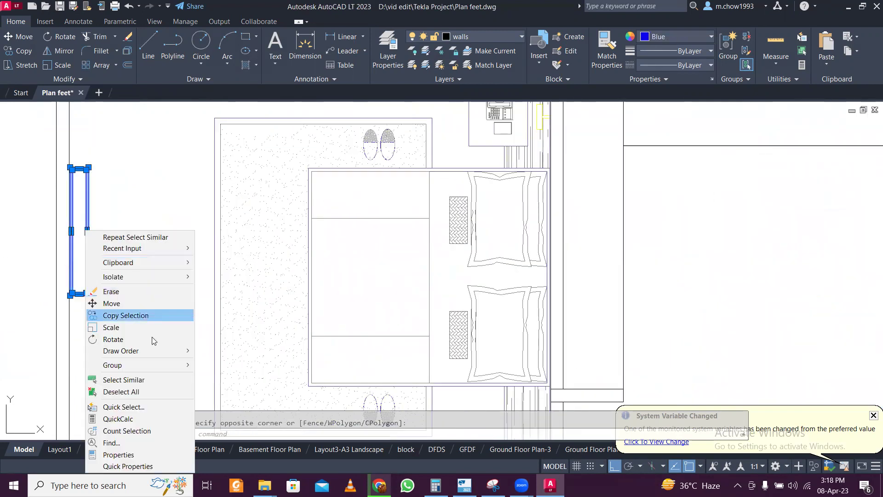
pyautogui.click(146, 380)
pyautogui.scroll(-6, 361, 383)
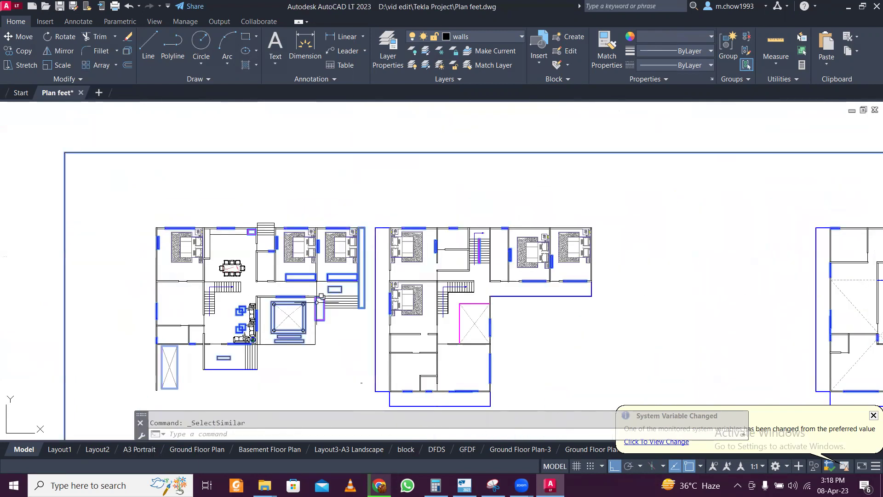
pyautogui.press('Delete')
# - Erase the ground-floor corner bedroom's bed block together with all similar bed blocks on the floor plans
pyautogui.scroll(-2, 345, 216)
pyautogui.scroll(3, 587, 335)
pyautogui.scroll(1, 340, 251)
pyautogui.scroll(3, 67, 191)
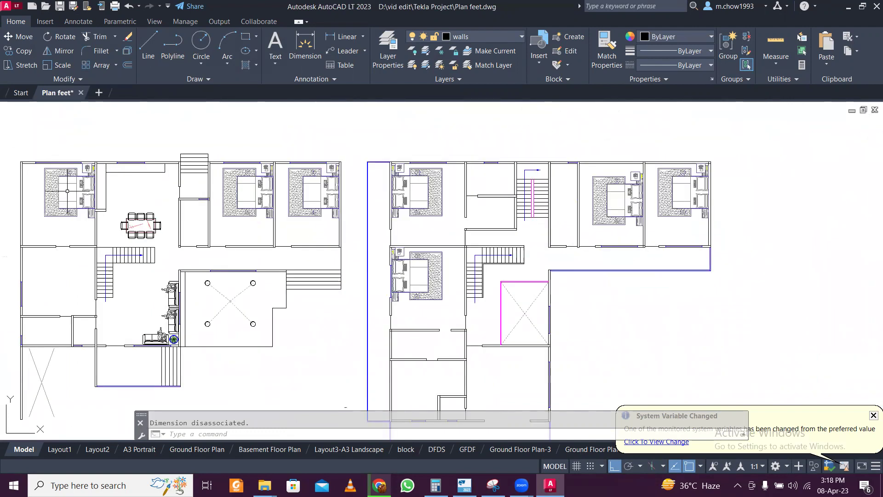
pyautogui.scroll(2, 67, 191)
pyautogui.click(86, 261)
pyautogui.click(57, 208)
pyautogui.rightClick(65, 218)
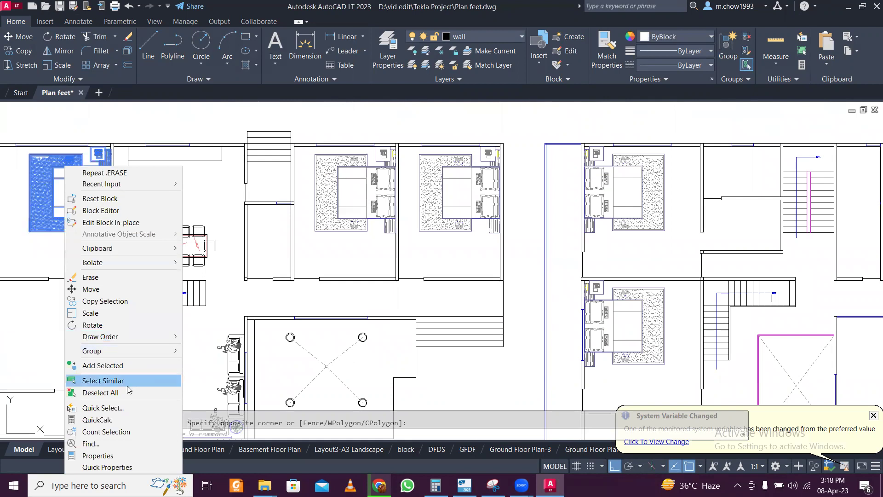
pyautogui.click(103, 381)
pyautogui.scroll(-3, 193, 248)
pyautogui.press('Delete')
# - Erase the kitchen counter lines and the short wall stub at their end on the ground floor plan
pyautogui.scroll(2, 171, 204)
pyautogui.scroll(3, 184, 220)
pyautogui.click(270, 311)
pyautogui.click(157, 191)
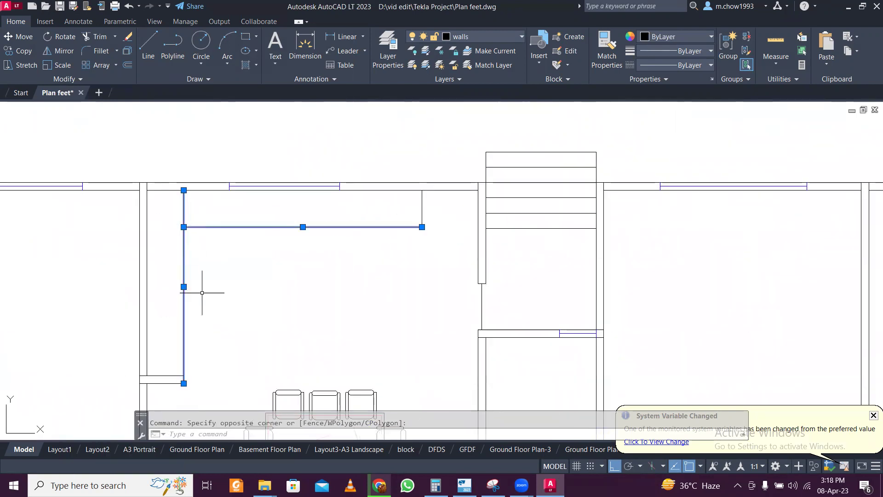
pyautogui.moveTo(210, 398); pyautogui.dragTo(239, 304, button='middle')
pyautogui.click(221, 325)
pyautogui.click(187, 228)
pyautogui.scroll(-3, 248, 203)
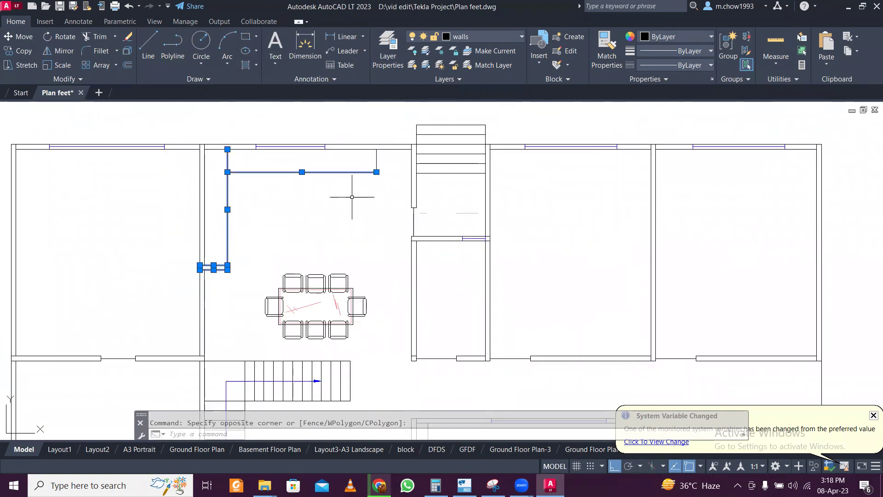
pyautogui.scroll(3, 350, 197)
pyautogui.scroll(-4, 288, 211)
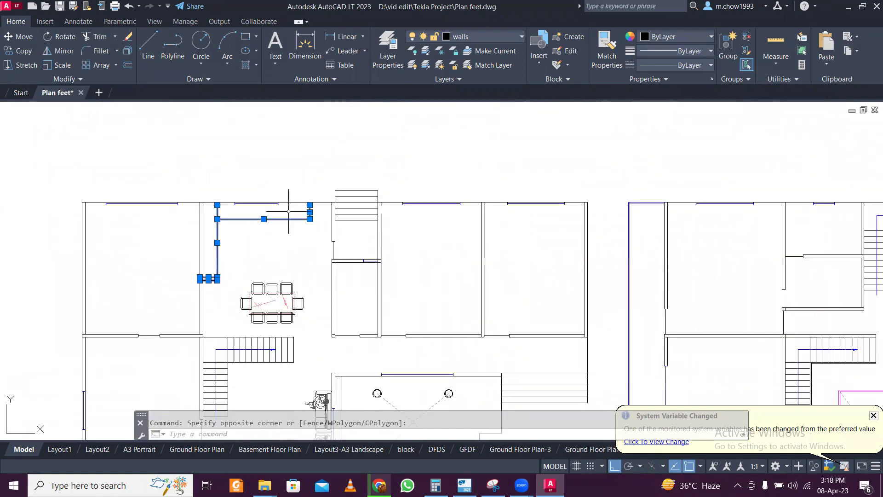
pyautogui.press('Delete')
# - Erase the dining table block on the ground floor together with all similar blocks
pyautogui.click(265, 291)
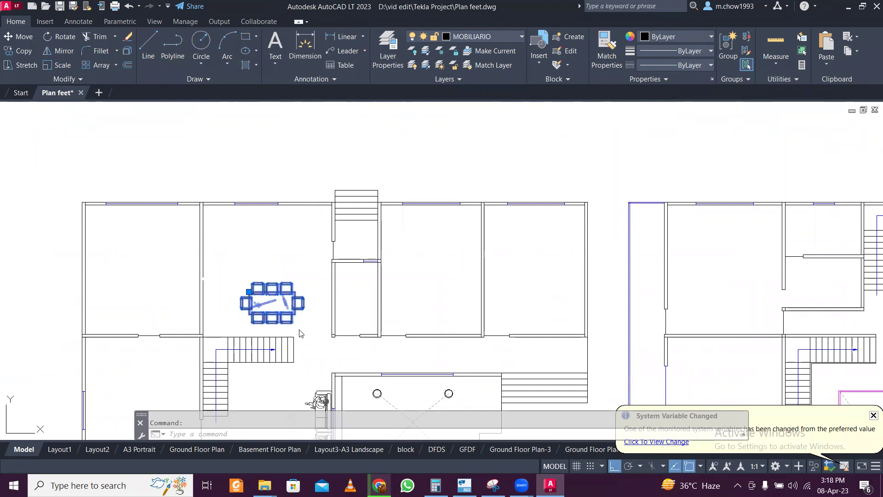
pyautogui.rightClick(266, 295)
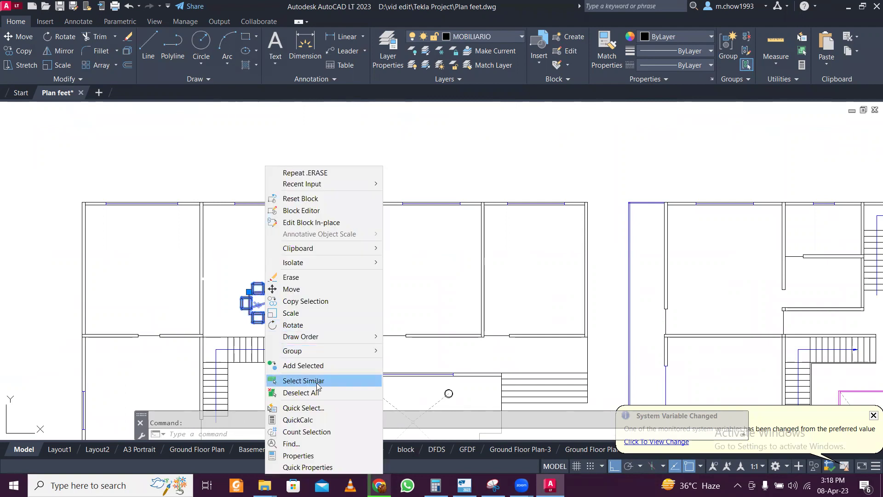
pyautogui.click(317, 381)
pyautogui.scroll(-5, 290, 227)
pyautogui.press('Delete')
# - Erase the remaining sofa furniture and plant along the ground-floor hall's wall
pyautogui.scroll(6, 267, 296)
pyautogui.click(386, 161)
pyautogui.click(341, 271)
pyautogui.scroll(-5, 342, 271)
pyautogui.scroll(5, 565, 224)
pyautogui.scroll(2, 564, 223)
pyautogui.scroll(-2, 557, 220)
pyautogui.press('Delete')
pyautogui.moveTo(582, 184)
pyautogui.mouseDown(button='middle')
pyautogui.moveTo(558, 203)
pyautogui.moveTo(211, 314)
pyautogui.mouseUp(button='middle')
pyautogui.moveTo(286, 265); pyautogui.dragTo(428, 250, button='middle')
pyautogui.scroll(-4, 341, 219)
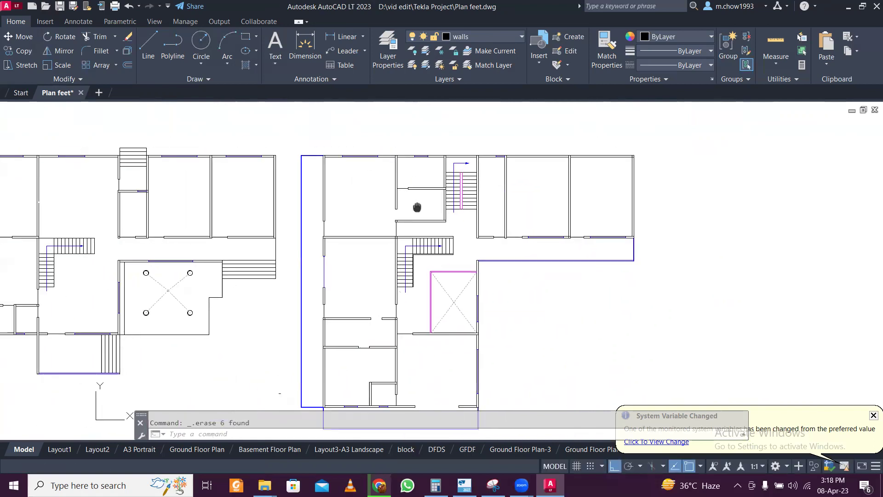
# - Erase the four round columns and dashed diagonal lines inside the ground floor porch
pyautogui.scroll(4, 350, 258)
pyautogui.click(350, 287)
pyautogui.click(247, 185)
pyautogui.press('Delete')
# - Erase the three large double circles in the room beside the staircase on the last floor plan
pyautogui.scroll(-2, 265, 195)
pyautogui.moveTo(373, 237); pyautogui.dragTo(304, 272, button='middle')
pyautogui.moveTo(507, 297); pyautogui.dragTo(379, 317, button='middle')
pyautogui.moveTo(443, 275); pyautogui.dragTo(344, 290, button='middle')
pyautogui.moveTo(430, 230); pyautogui.dragTo(428, 230, button='middle')
pyautogui.scroll(-2, 445, 256)
pyautogui.scroll(6, 449, 260)
pyautogui.click(487, 212)
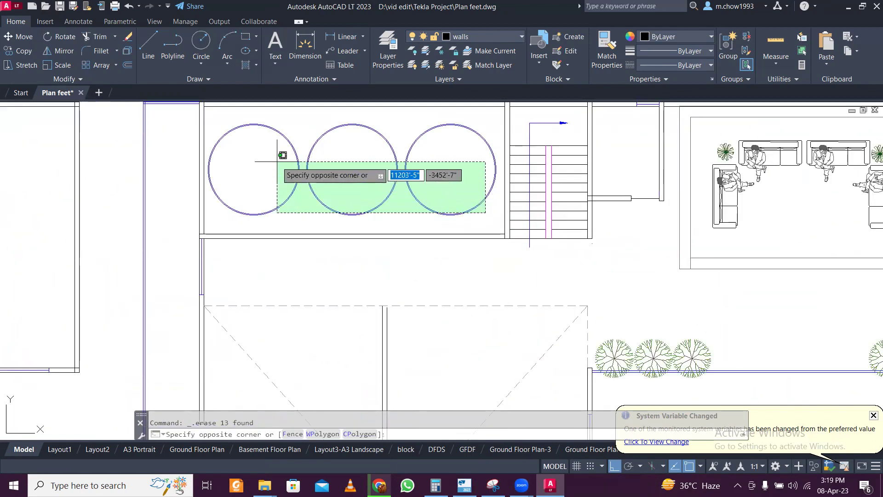
pyautogui.click(268, 160)
pyautogui.press('Delete')
# - Erase the sofas with seated people, the potted plants and the terrace-edge trees on the last floor plan
pyautogui.scroll(-4, 266, 158)
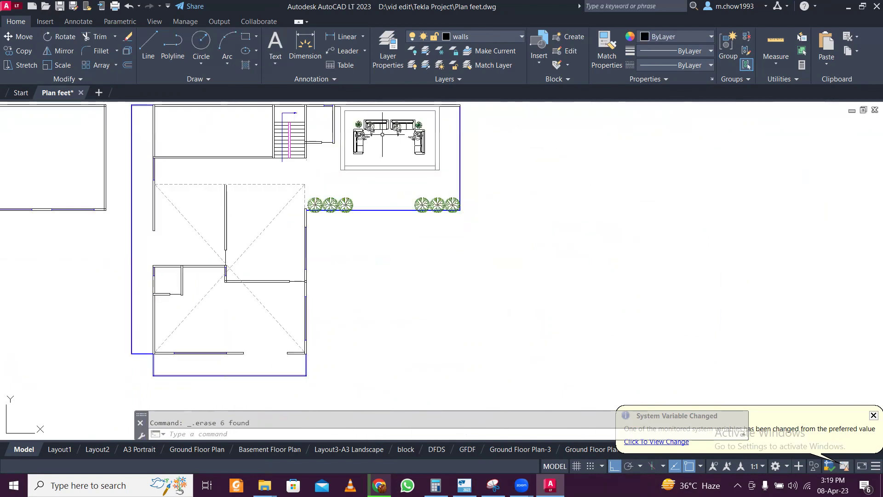
pyautogui.scroll(4, 391, 138)
pyautogui.click(529, 214)
pyautogui.click(311, 142)
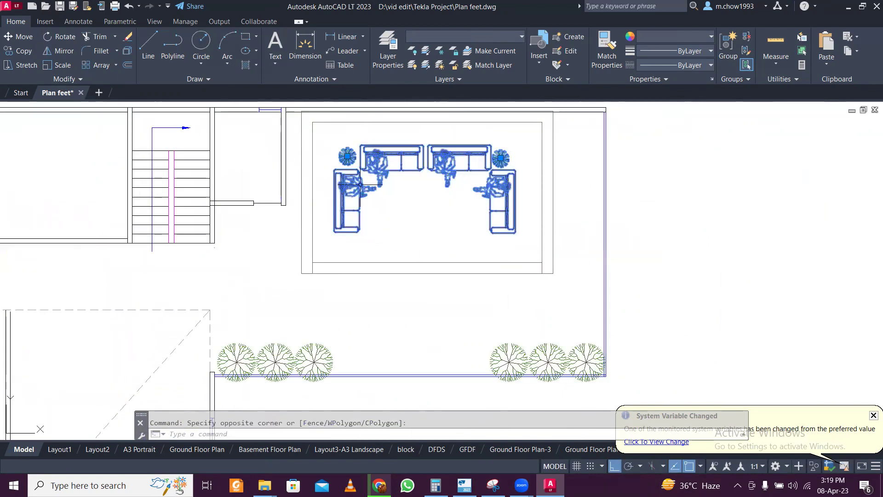
pyautogui.click(584, 325)
pyautogui.click(225, 365)
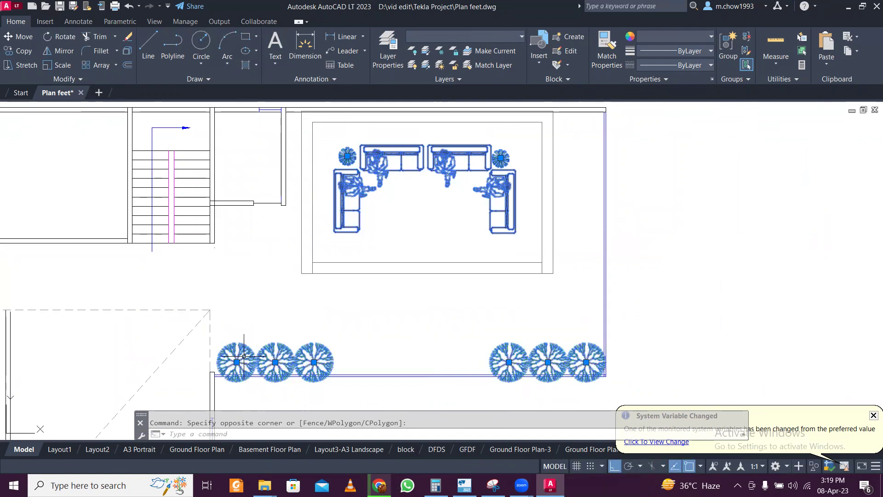
pyautogui.scroll(-5, 256, 297)
pyautogui.scroll(5, 255, 292)
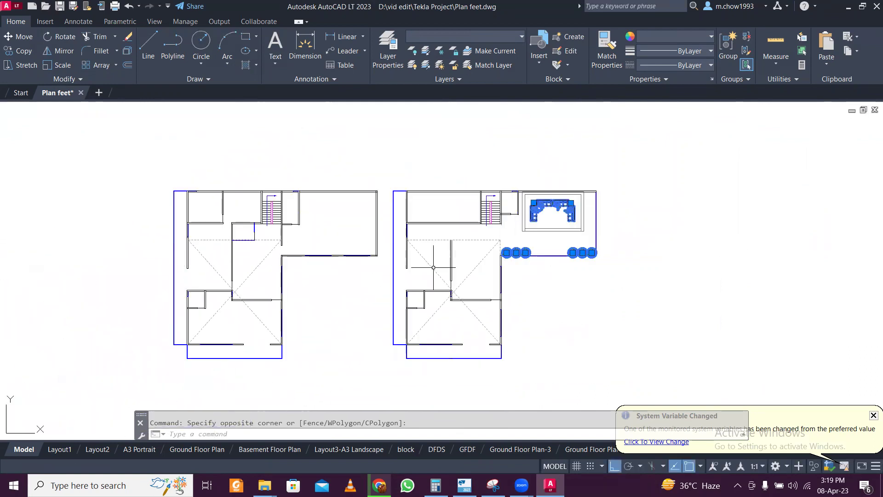
pyautogui.press('Delete')
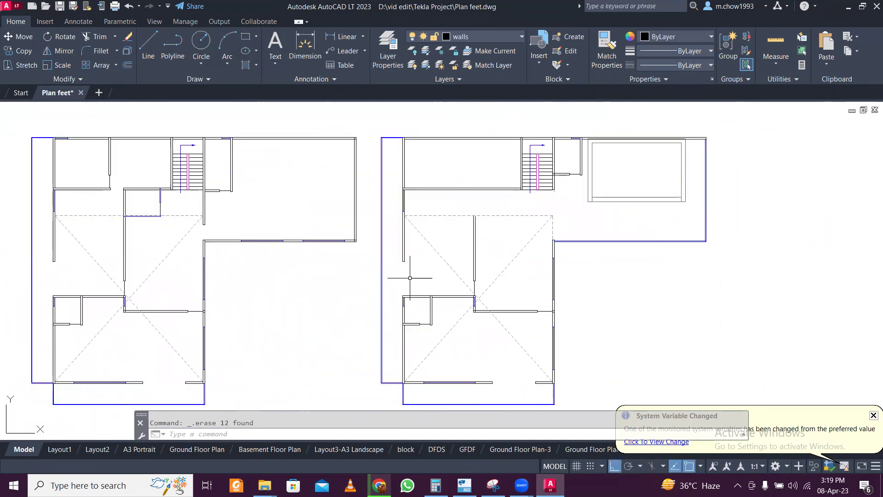
# - Erase the nested rectangular outlines of the seating area on the last floor plan's terrace
pyautogui.scroll(2, 617, 230)
pyautogui.click(641, 241)
pyautogui.click(558, 166)
pyautogui.moveTo(624, 202); pyautogui.dragTo(543, 266, button='middle')
pyautogui.click(627, 283)
pyautogui.click(587, 196)
pyautogui.scroll(3, 520, 191)
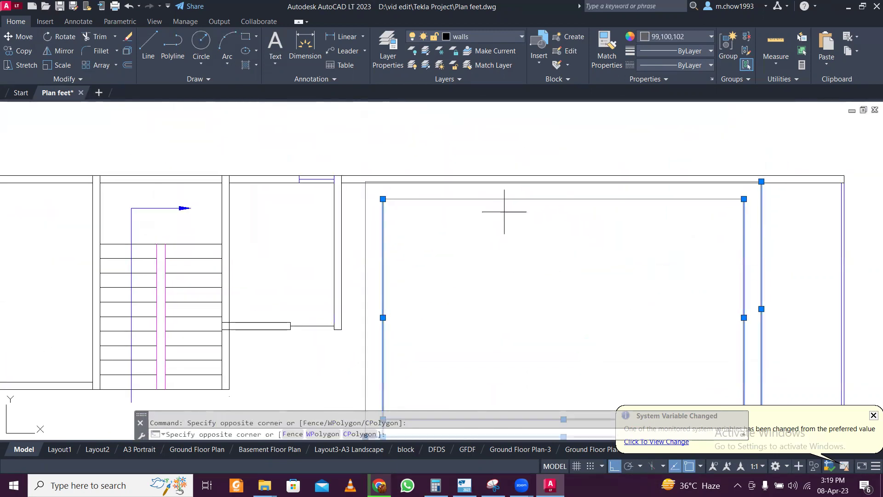
pyautogui.click(462, 196)
pyautogui.click(366, 202)
pyautogui.scroll(2, 381, 178)
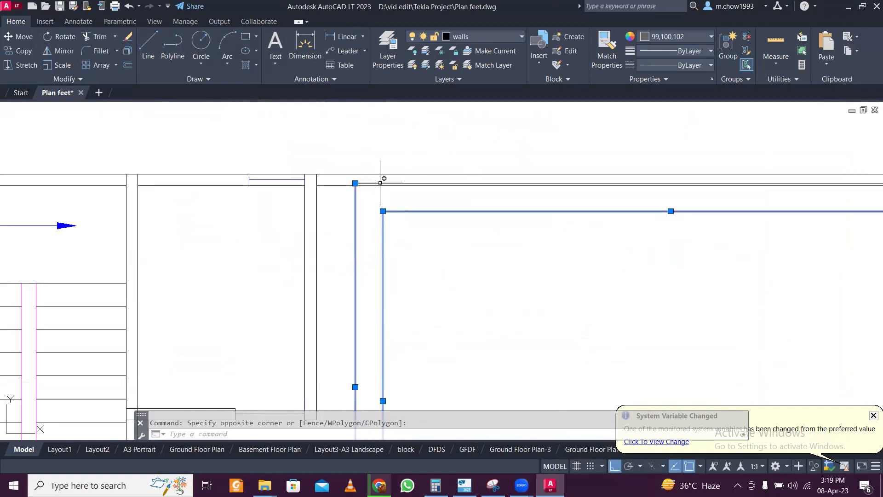
pyautogui.click(381, 181)
pyautogui.scroll(-3, 382, 193)
pyautogui.press('Delete')
# - Move the two upper floor plans horizontally closer to the ground and first floor plans
pyautogui.scroll(-6, 385, 215)
pyautogui.moveTo(310, 267); pyautogui.dragTo(384, 239, button='middle')
pyautogui.moveTo(295, 255); pyautogui.dragTo(443, 253, button='middle')
pyautogui.moveTo(59, 248); pyautogui.dragTo(319, 246, button='middle')
pyautogui.scroll(-2, 319, 246)
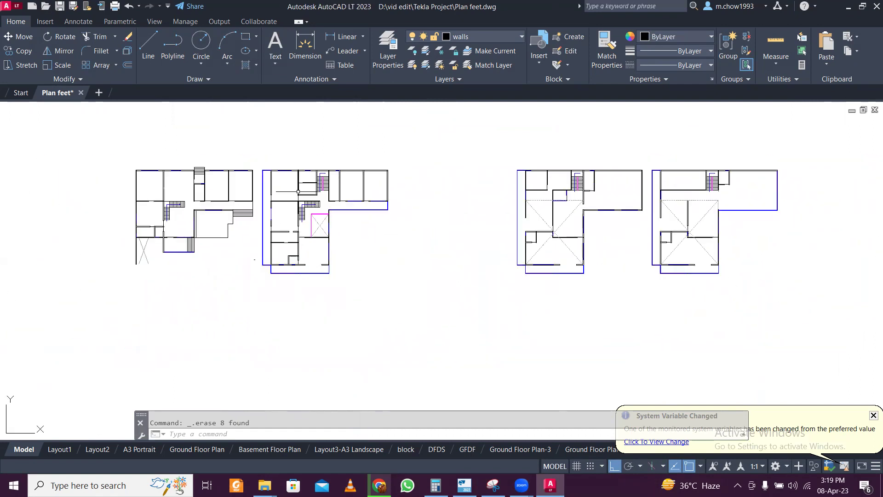
pyautogui.click(398, 177)
pyautogui.click(756, 361)
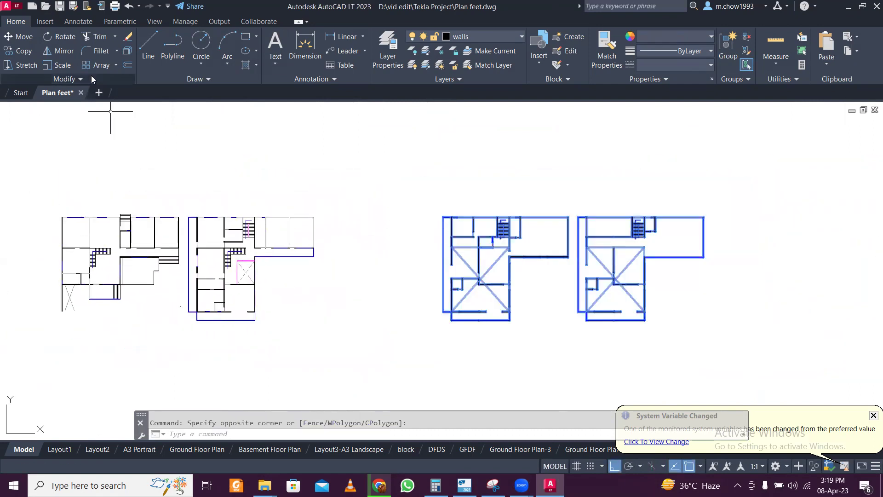
pyautogui.click(19, 36)
pyautogui.click(611, 175)
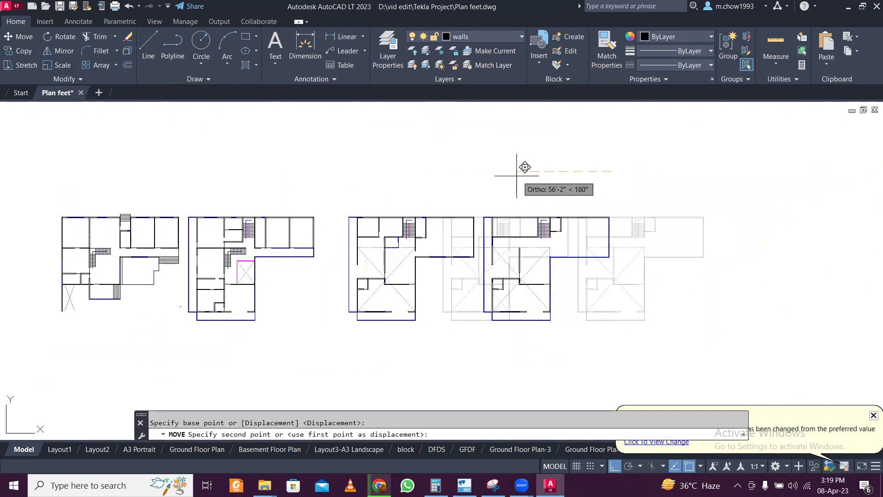
pyautogui.click(533, 170)
# - Inspect the four cleaned floor plans for leftover details and compare their layouts
pyautogui.moveTo(613, 299); pyautogui.dragTo(659, 296, button='middle')
pyautogui.scroll(2, 222, 220)
pyautogui.scroll(-2, 221, 221)
pyautogui.moveTo(308, 243); pyautogui.dragTo(329, 243, button='middle')
pyautogui.scroll(-3, 174, 203)
pyautogui.scroll(6, 148, 216)
pyautogui.scroll(-3, 262, 256)
pyautogui.scroll(3, 295, 275)
pyautogui.scroll(-3, 226, 254)
pyautogui.moveTo(664, 314); pyautogui.dragTo(490, 323, button='middle')
pyautogui.moveTo(658, 329); pyautogui.dragTo(338, 317, button='middle')
pyautogui.moveTo(63, 285); pyautogui.dragTo(411, 293, button='middle')
pyautogui.moveTo(95, 298)
pyautogui.mouseDown(button='middle')
pyautogui.moveTo(209, 297)
pyautogui.moveTo(341, 281)
pyautogui.mouseUp(button='middle')
pyautogui.scroll(2, 290, 251)
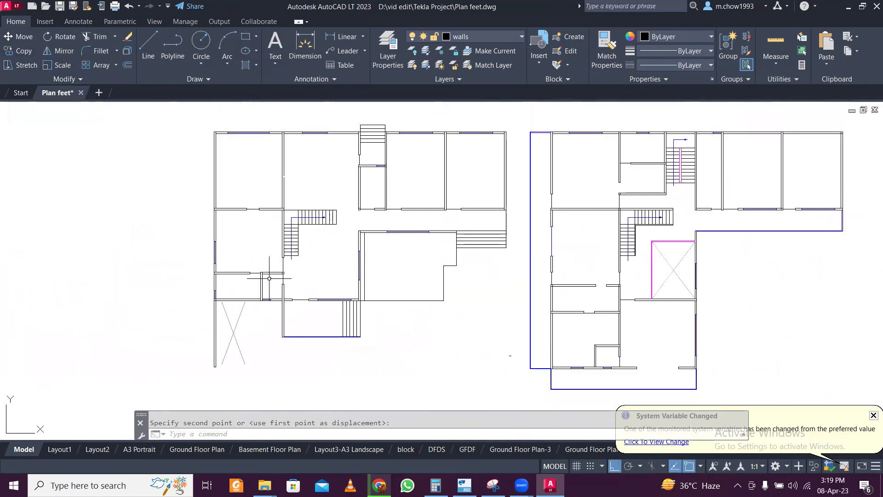
pyautogui.moveTo(447, 213); pyautogui.dragTo(328, 228, button='middle')
pyautogui.scroll(-2, 329, 230)
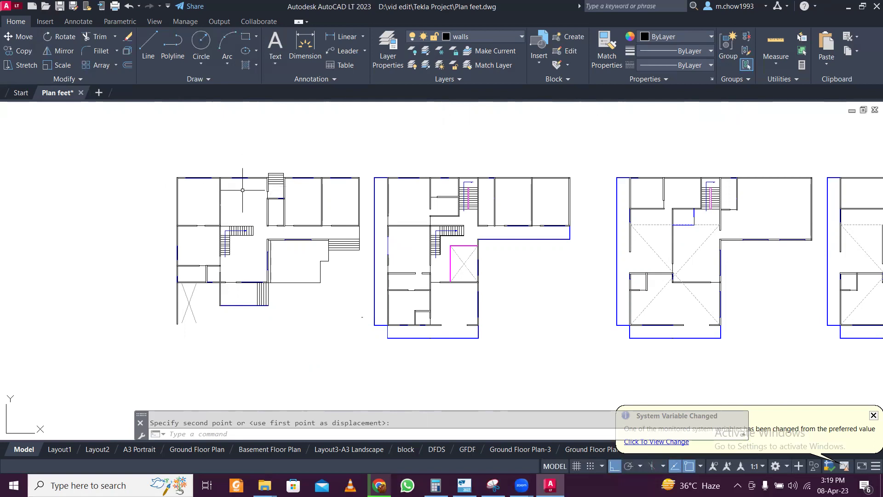
pyautogui.moveTo(437, 227); pyautogui.dragTo(293, 245, button='middle')
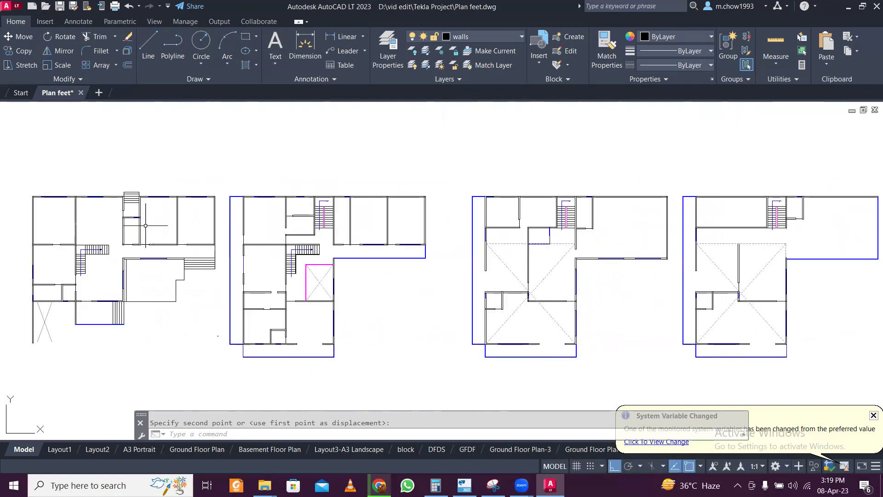
pyautogui.moveTo(236, 232); pyautogui.dragTo(416, 241, button='middle')
pyautogui.scroll(-4, 284, 219)
pyautogui.scroll(3, 404, 239)
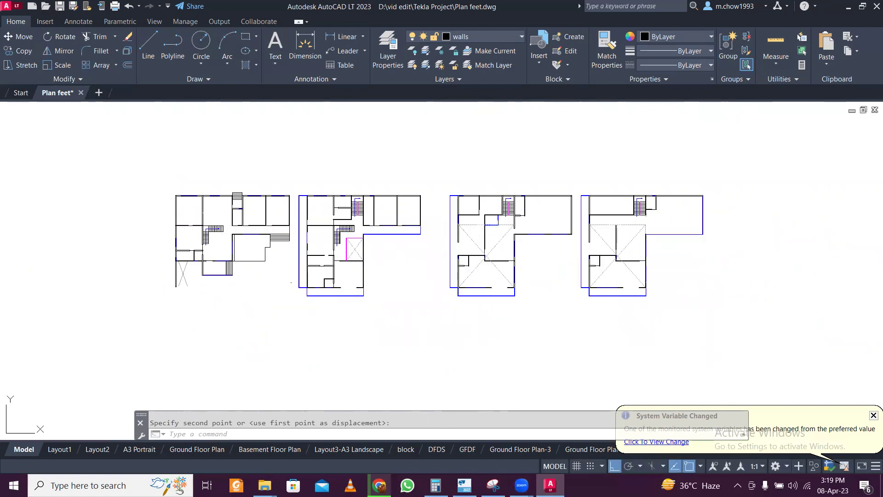
# - Save the Plan feet drawing and switch to Tekla Structural Designer
pyautogui.hotkey('ctrl', 's')
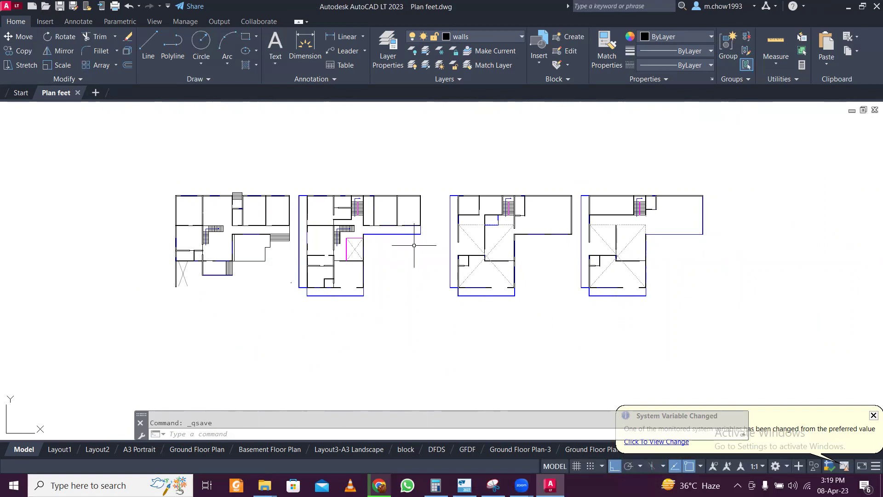
pyautogui.click(464, 485)
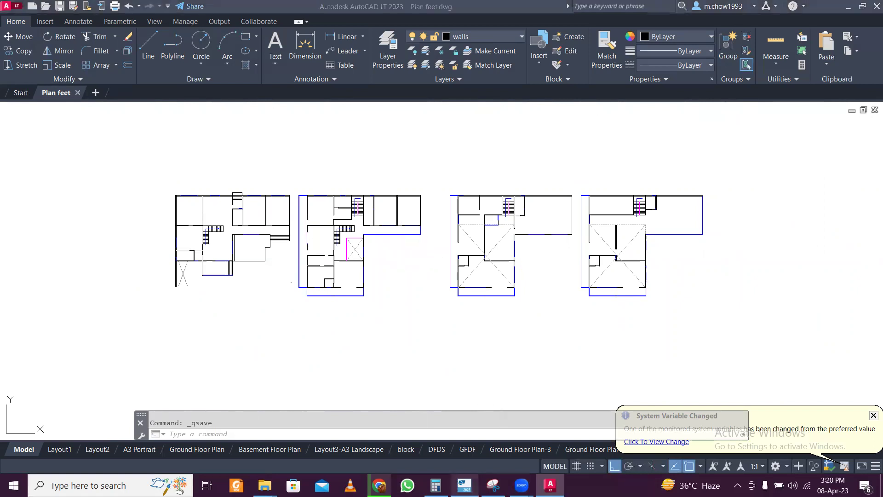
pyautogui.click(465, 485)
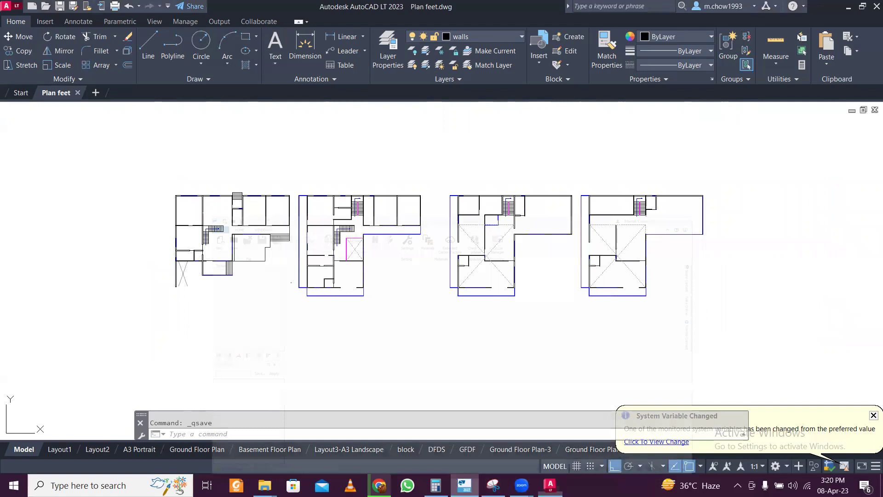
pyautogui.scroll(2, 337, 402)
pyautogui.hotkey('alt', 'Tab')
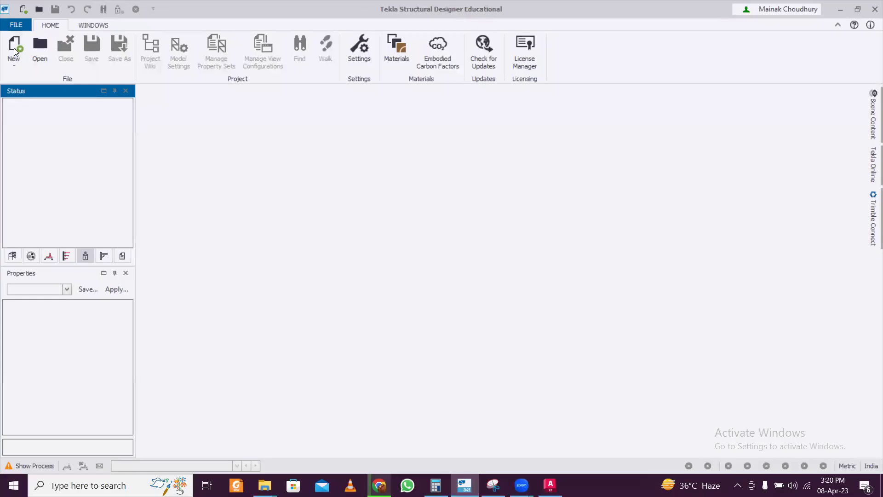
# - Create a new project and look at its Structure 3D and St. Base (Base) 2D views
pyautogui.click(13, 48)
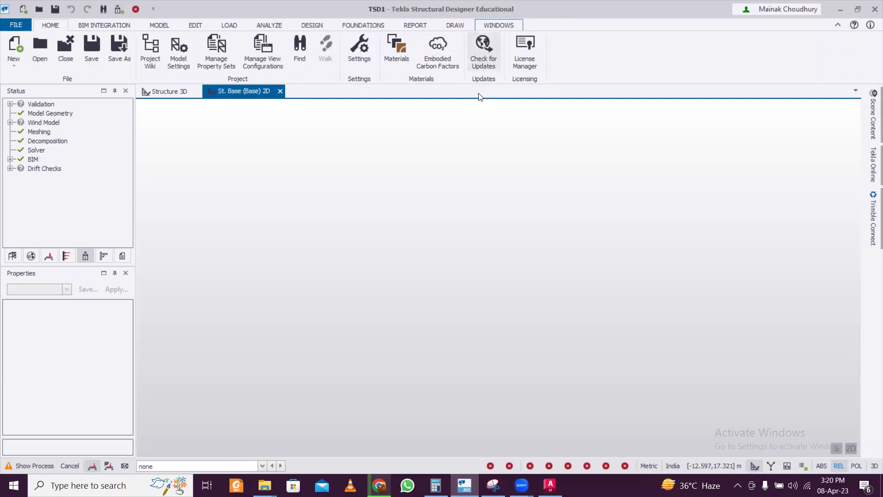
pyautogui.click(179, 91)
pyautogui.click(247, 92)
pyautogui.click(166, 91)
pyautogui.click(246, 92)
pyautogui.click(177, 94)
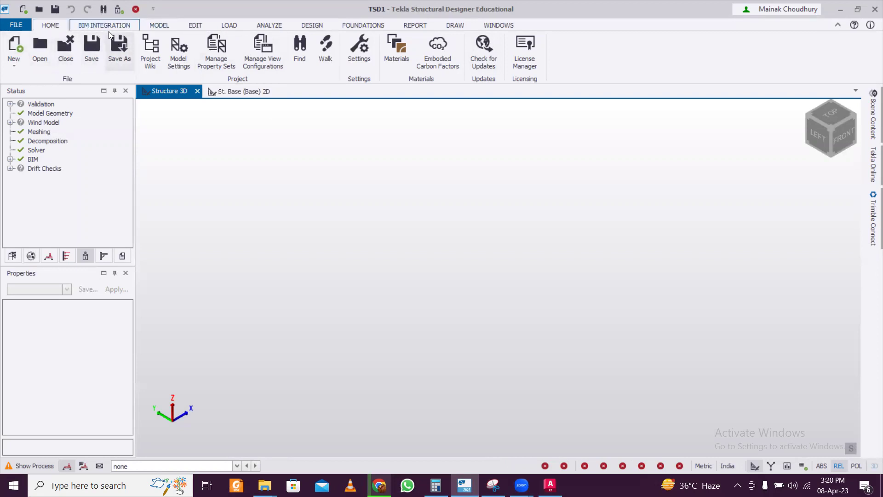
# - In the construction levels, insert a level below Base and set its level to -1.9 m
pyautogui.click(165, 27)
pyautogui.click(61, 26)
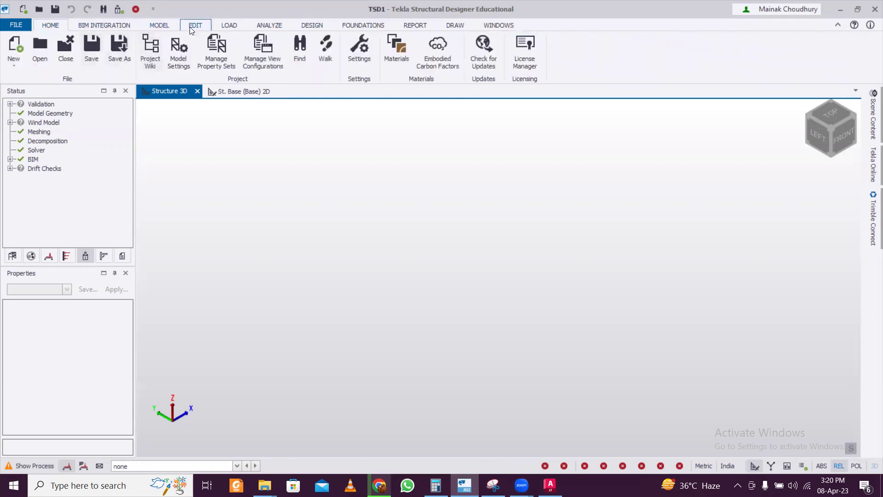
pyautogui.click(154, 28)
pyautogui.click(59, 41)
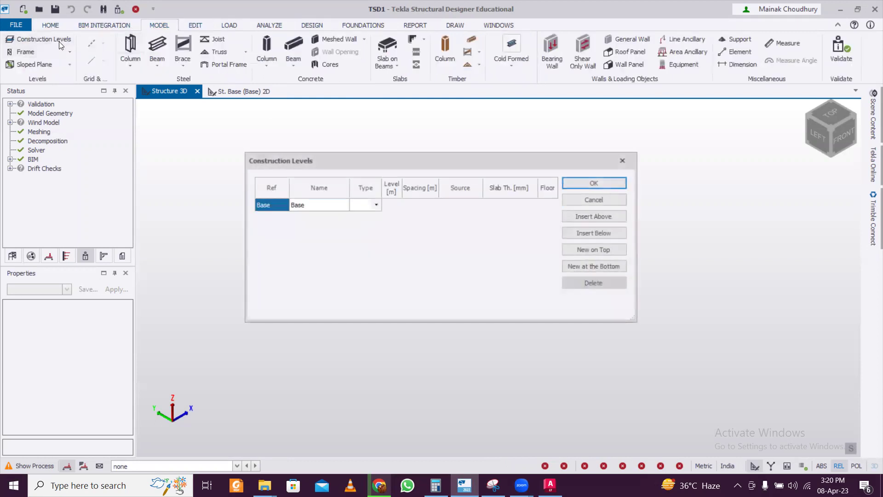
pyautogui.click(591, 233)
pyautogui.click(398, 217)
pyautogui.click(398, 217)
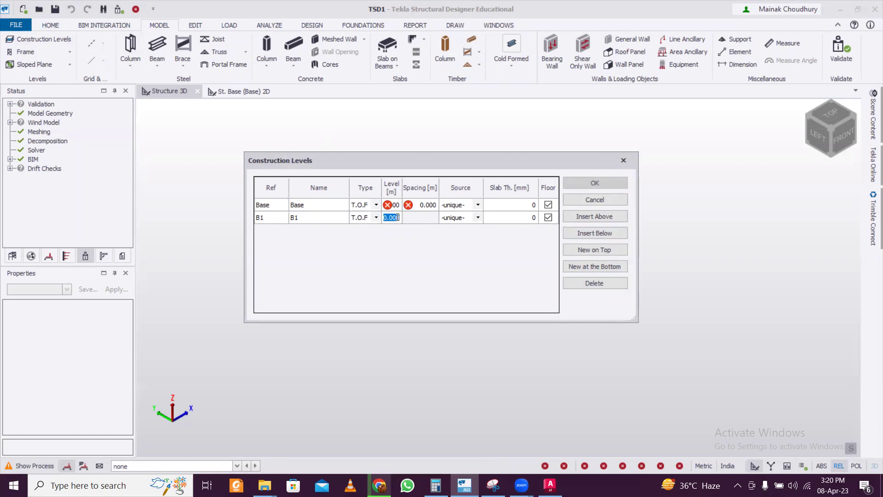
pyautogui.write('-1.9')
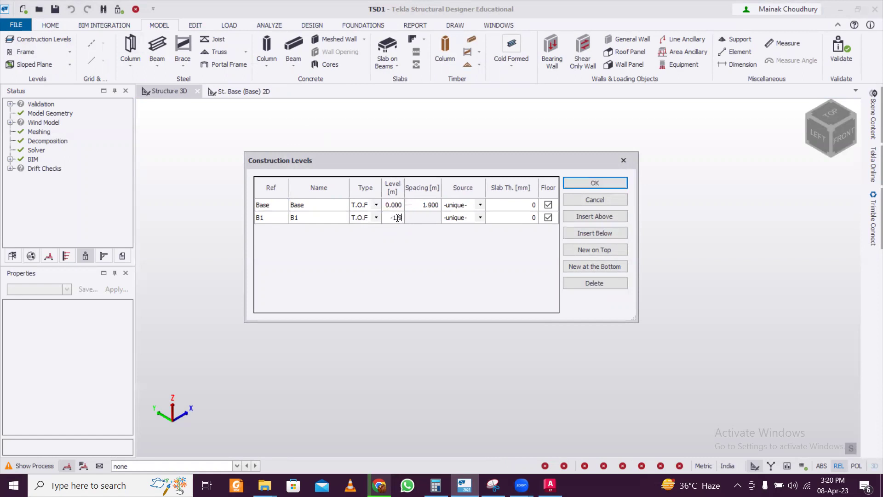
# - Insert a construction level above Base with a spacing of 3 m
pyautogui.click(329, 207)
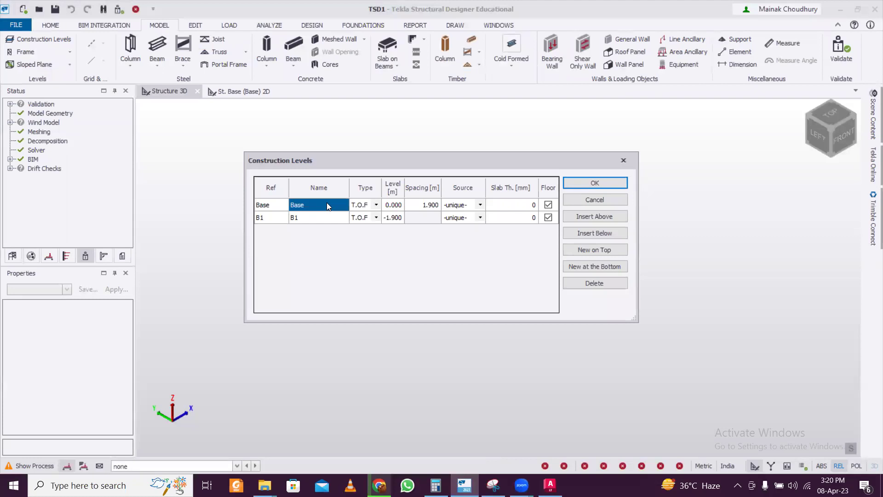
pyautogui.click(608, 216)
pyautogui.click(425, 208)
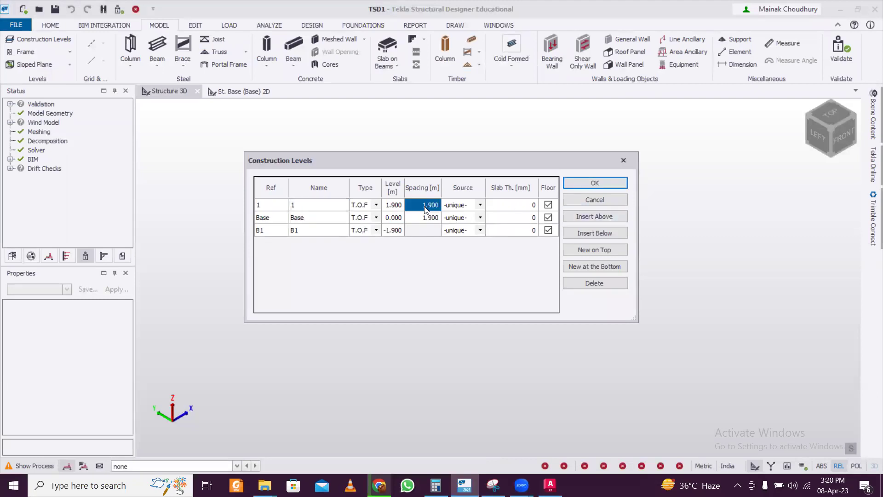
pyautogui.write('3')
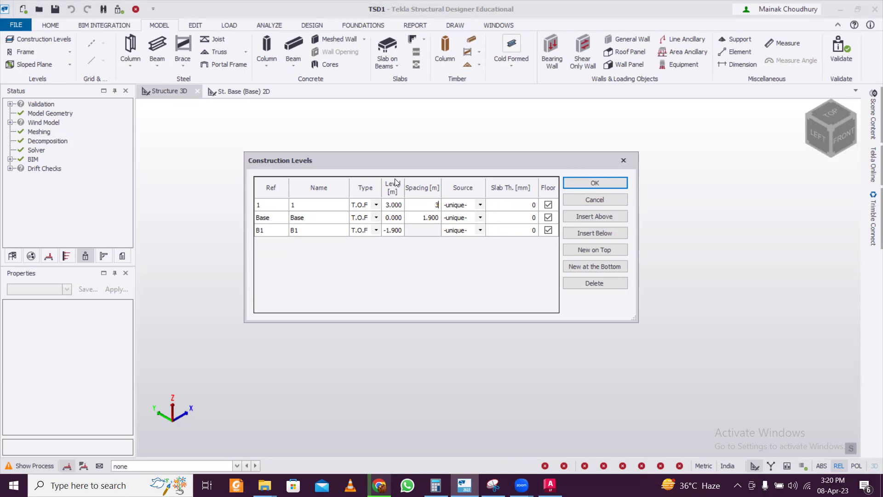
# - Set the level above Base to type S.S.L with a 150 mm slab thickness
pyautogui.click(375, 205)
pyautogui.click(375, 206)
pyautogui.click(369, 224)
pyautogui.click(321, 210)
pyautogui.click(509, 207)
# - Insert two more S.S.L levels above level 1 at 3 m spacing and accept the construction levels
pyautogui.click(329, 207)
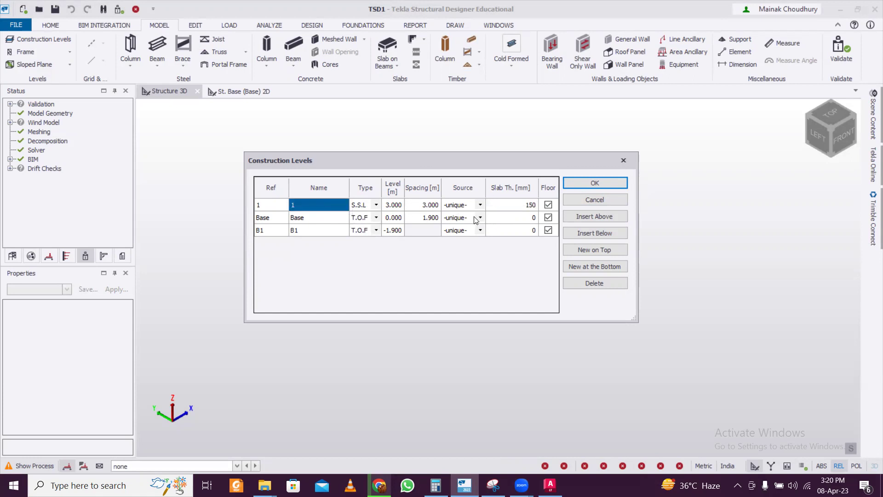
pyautogui.click(584, 214)
pyautogui.click(584, 214)
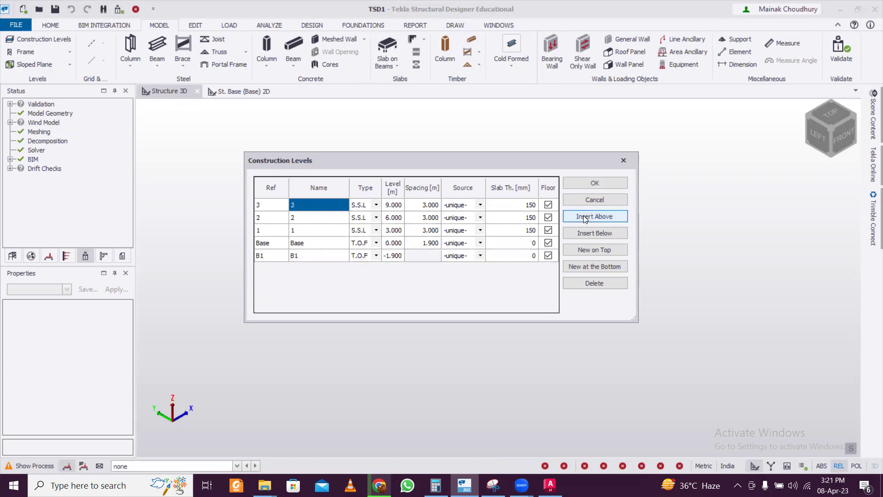
pyautogui.click(594, 184)
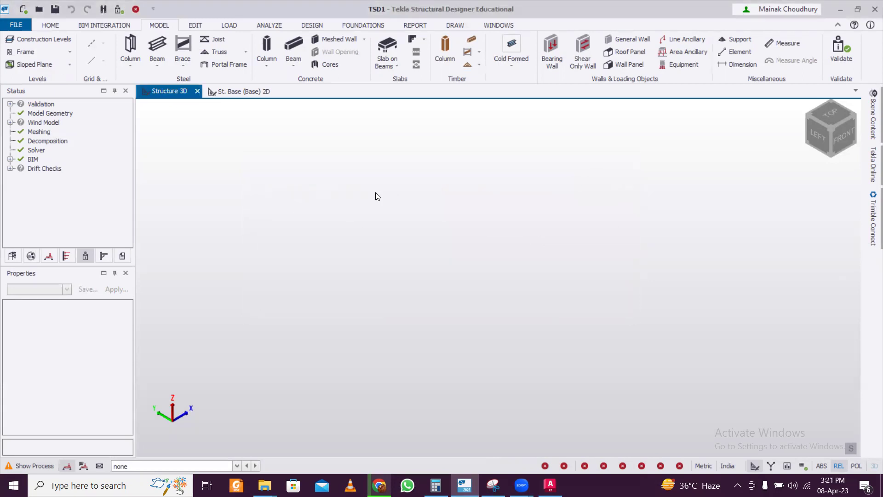
# - Compare the base level's 2D view with the Structure 3D view
pyautogui.click(243, 91)
pyautogui.click(174, 92)
pyautogui.click(242, 91)
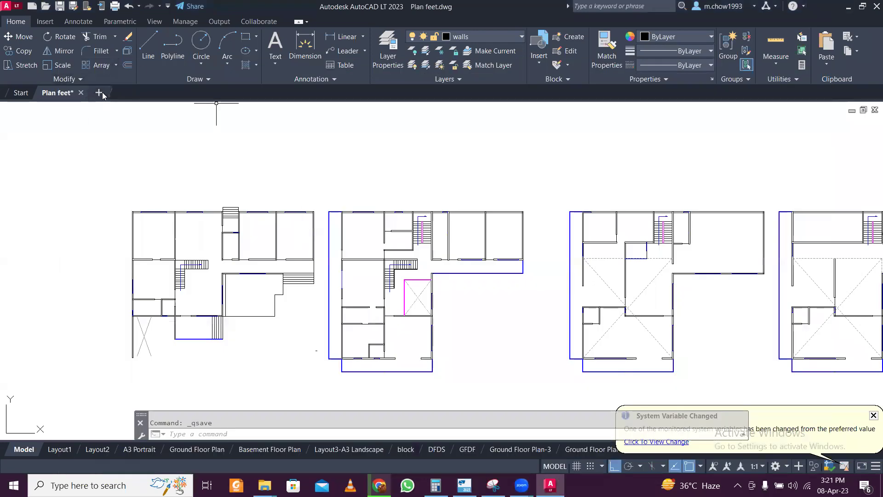
# - Switch to AutoCAD LT and start a new drawing with the grid display turned off
pyautogui.click(99, 92)
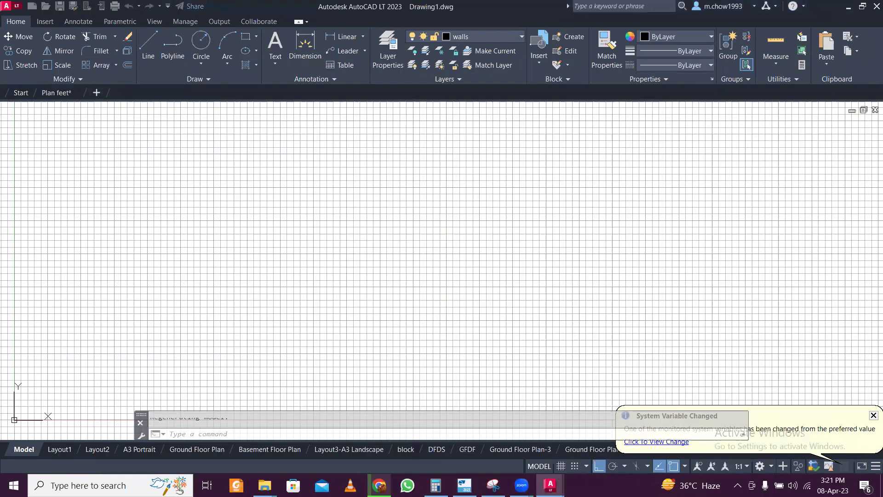
pyautogui.press('F7')
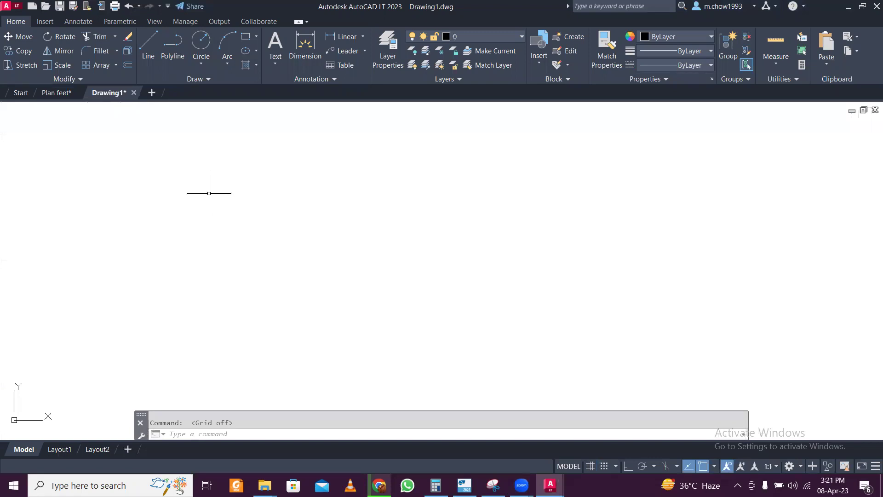
# - Set the drawing units to decimal length with precision 0 and millimeters as the insertion scale
pyautogui.press('Return')
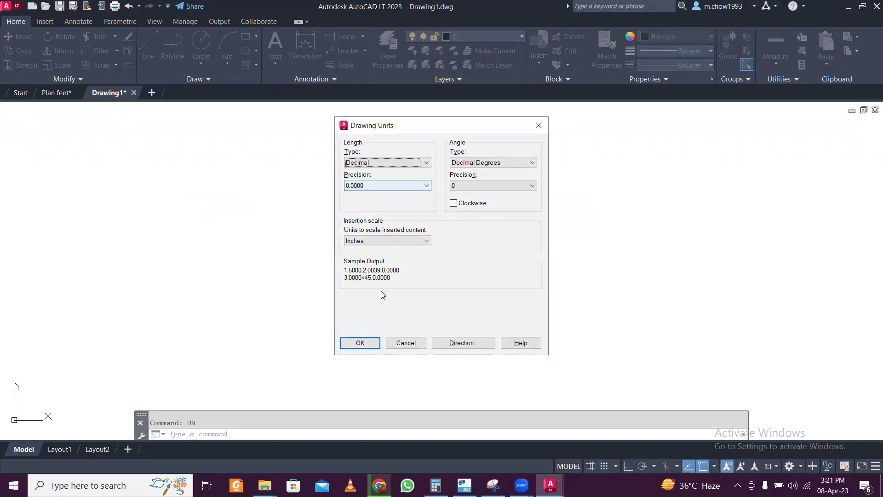
pyautogui.click(398, 242)
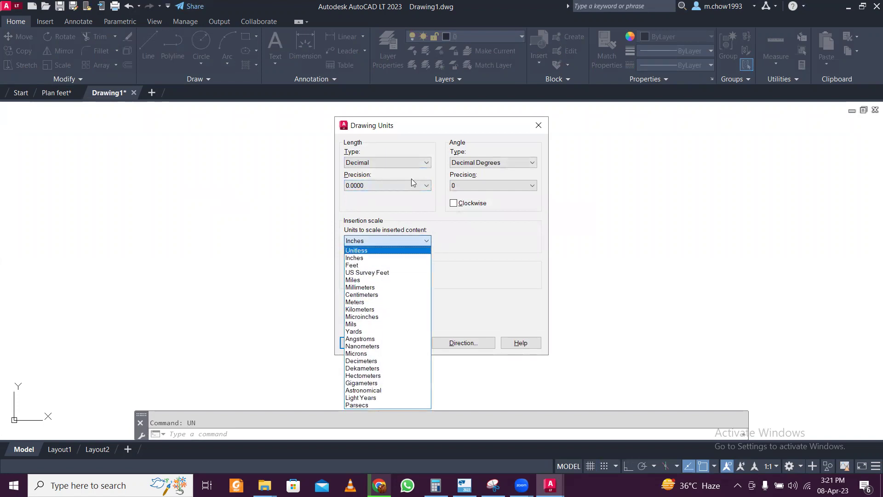
pyautogui.click(408, 185)
pyautogui.click(399, 197)
pyautogui.click(390, 240)
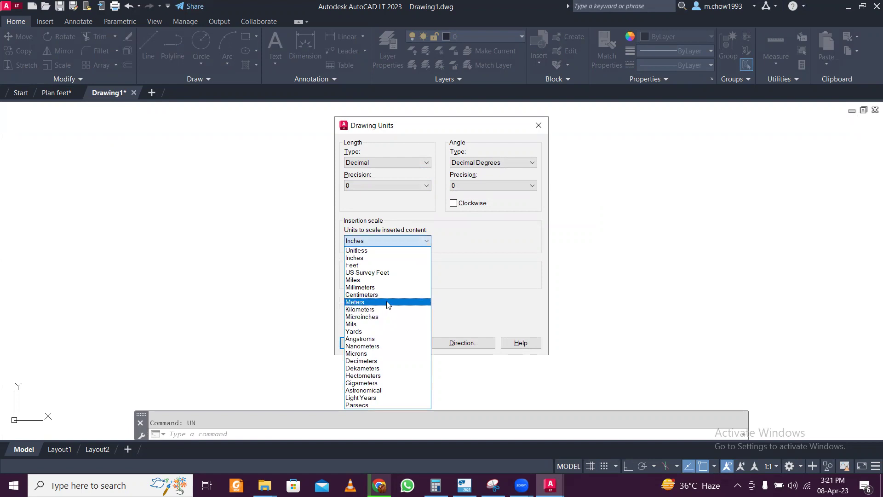
pyautogui.click(393, 287)
pyautogui.click(359, 343)
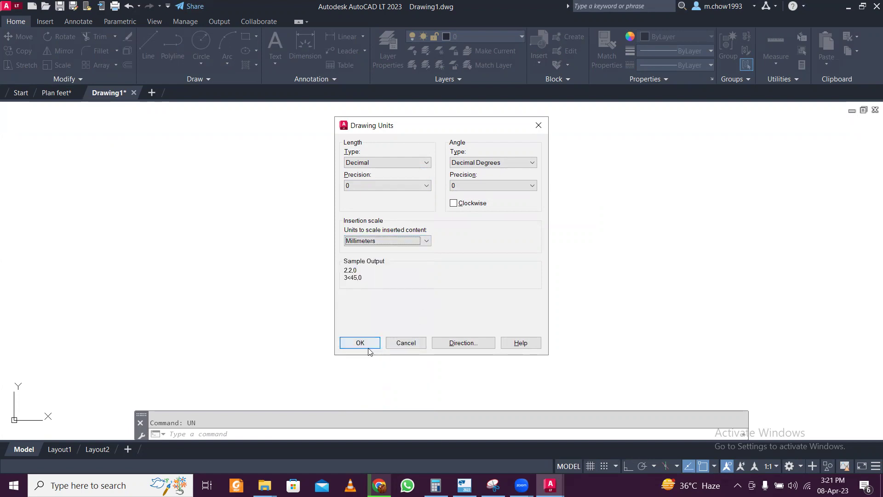
# - Create a new text style named T100 that uses the Times New Roman font
pyautogui.click(76, 22)
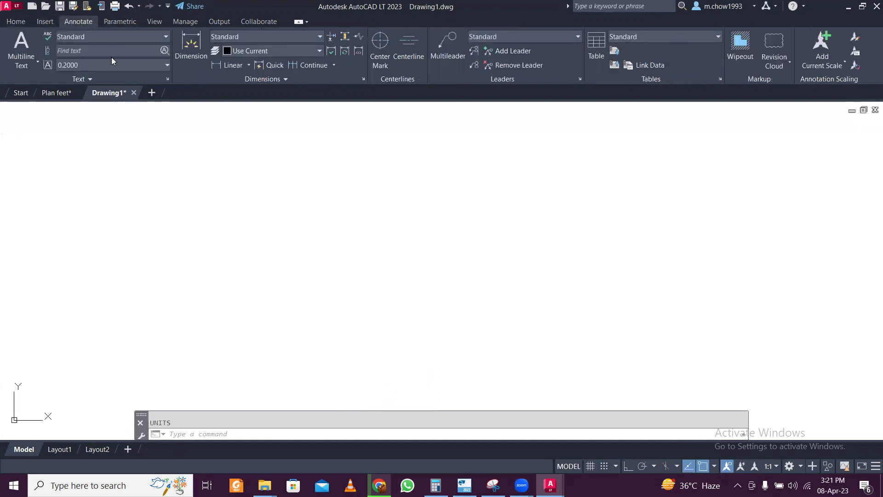
pyautogui.click(166, 80)
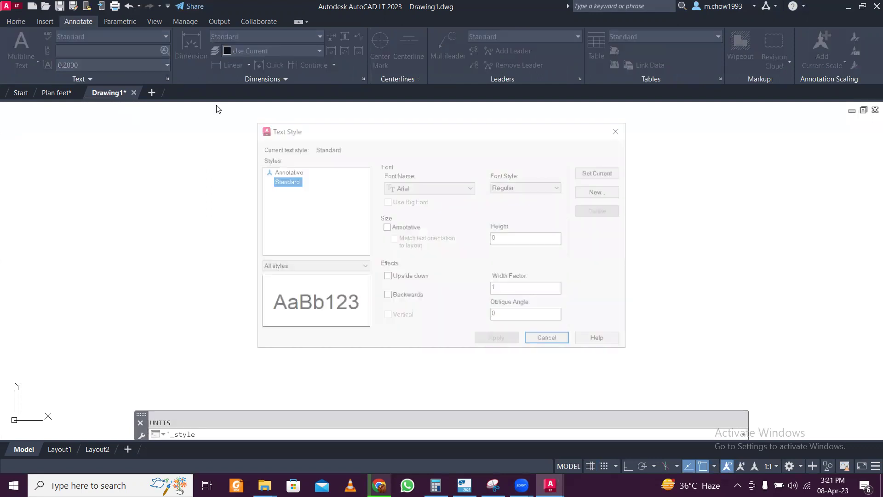
pyautogui.click(612, 194)
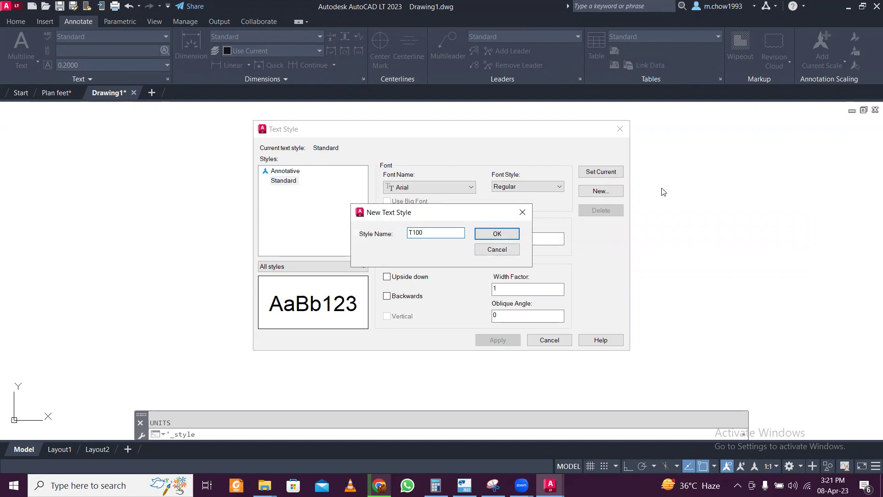
pyautogui.write('T100')
pyautogui.click(488, 231)
pyautogui.click(459, 187)
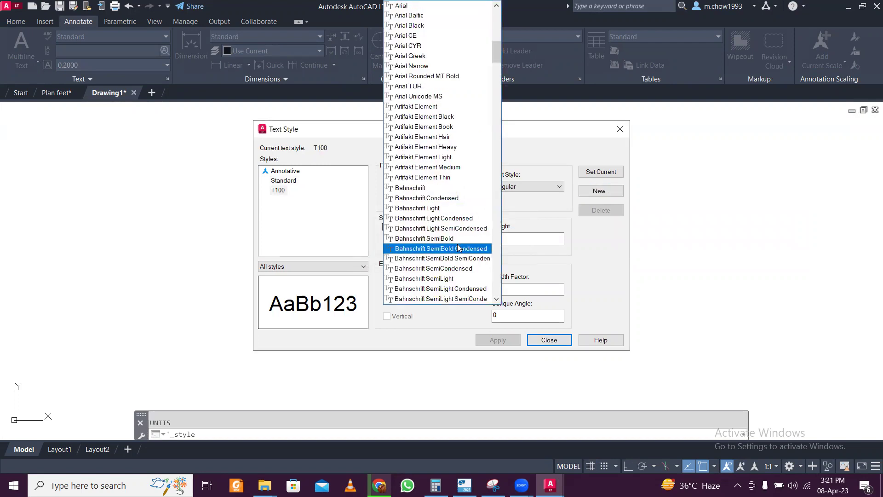
pyautogui.press('t')
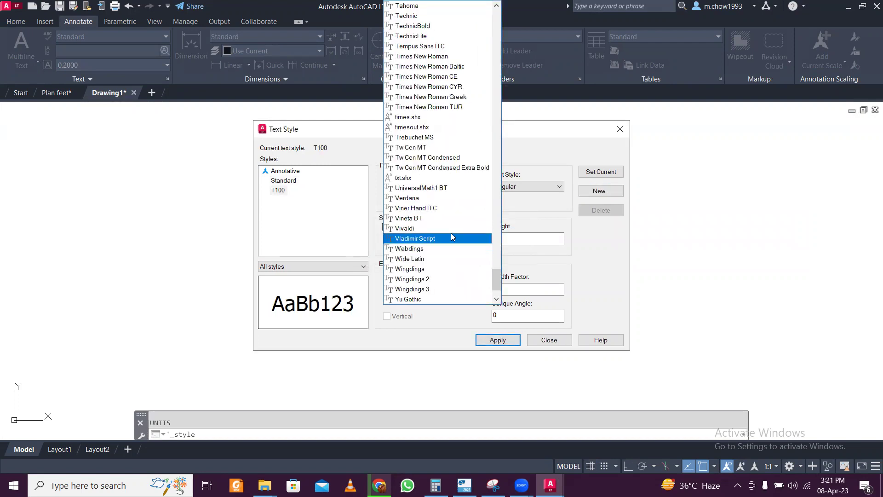
pyautogui.click(468, 58)
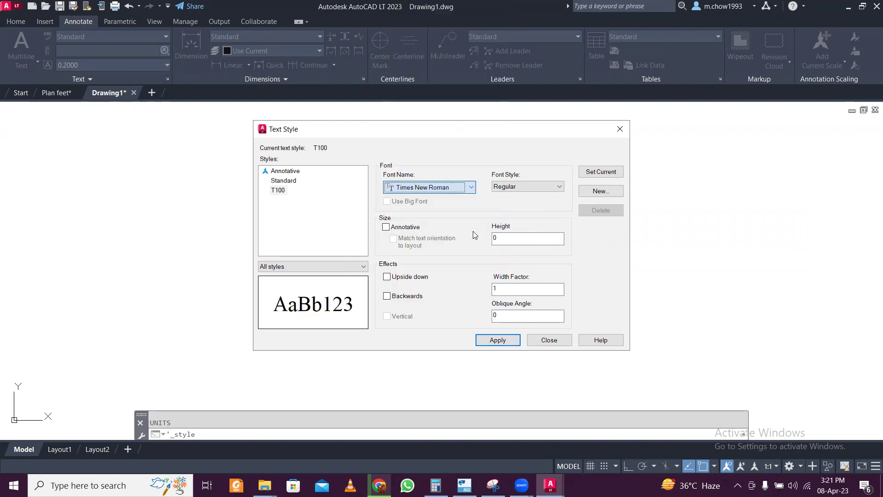
# - Set the T100 text height to 150, apply it and make T100 the current text style
pyautogui.doubleClick(511, 239)
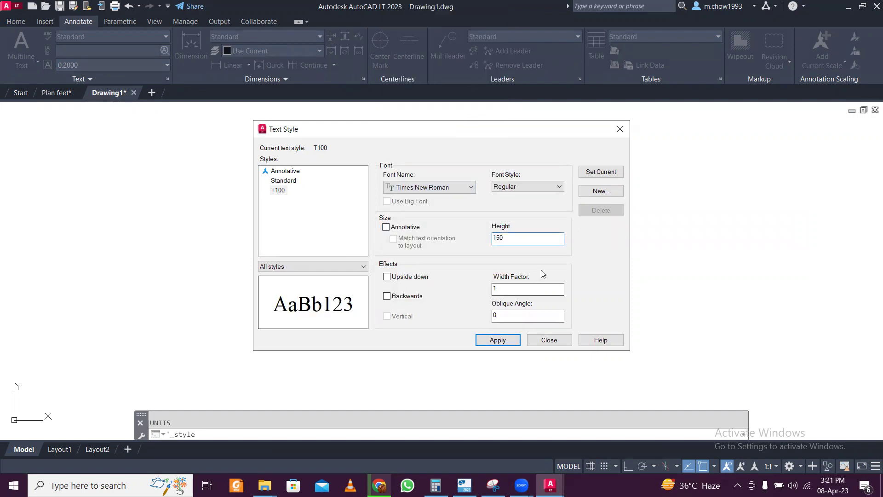
pyautogui.click(497, 340)
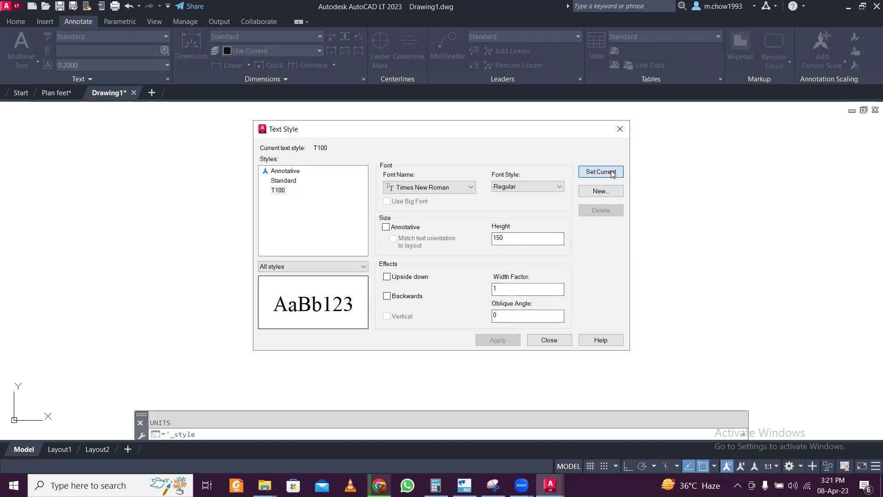
pyautogui.click(620, 129)
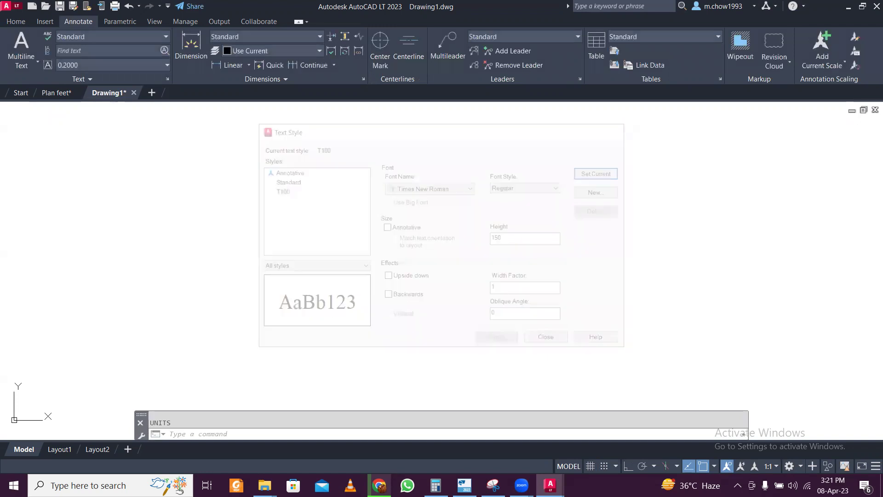
# - Create a new dimension style named D100 and set its linear dimension precision to 0
pyautogui.click(363, 79)
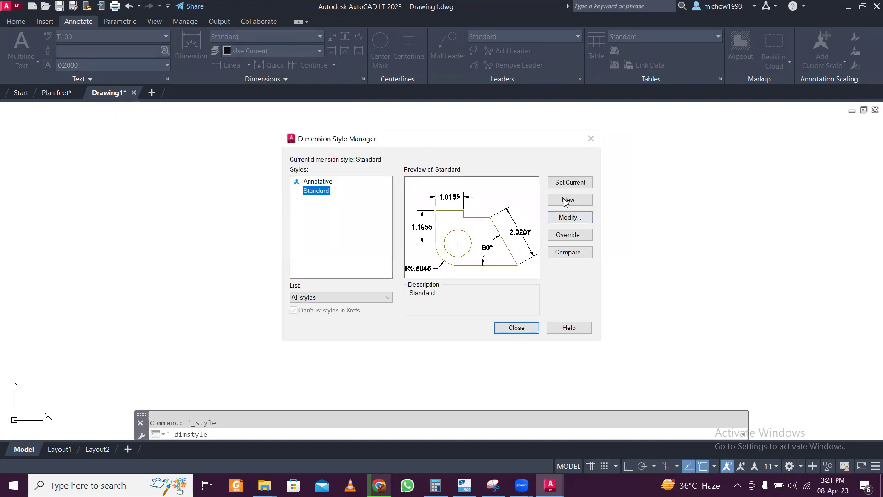
pyautogui.click(570, 199)
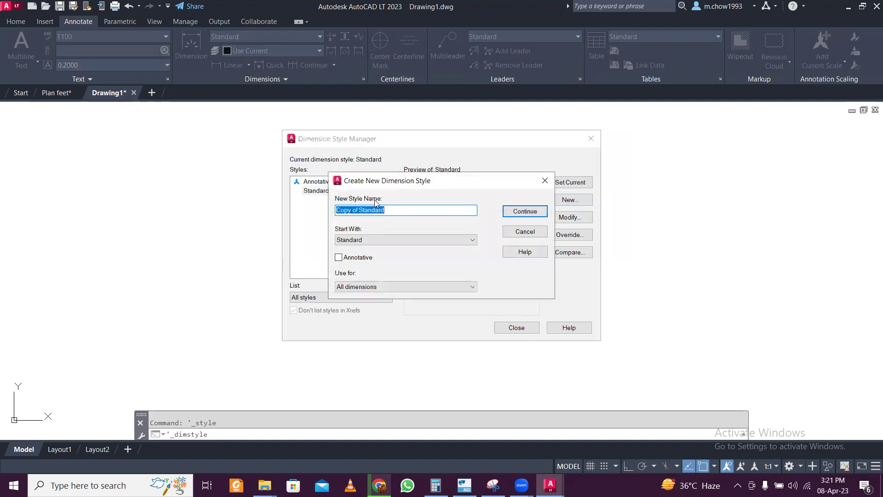
pyautogui.write('D100')
pyautogui.click(518, 212)
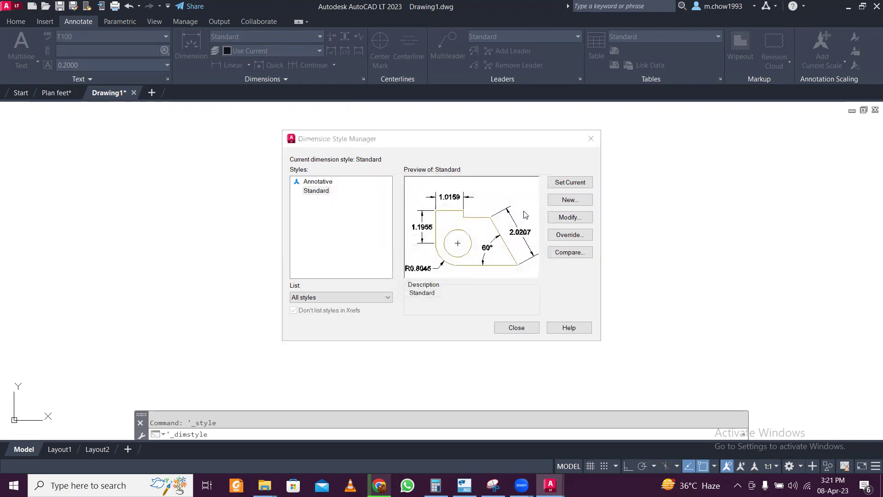
pyautogui.click(423, 86)
pyautogui.click(396, 125)
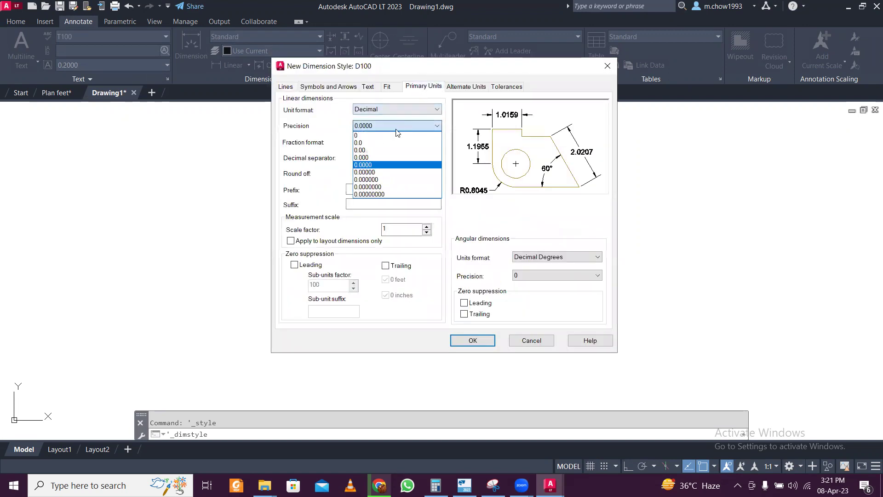
pyautogui.click(396, 136)
# - Assign text style T100 to the D100 dimension style and align its text with the dimension line
pyautogui.click(397, 87)
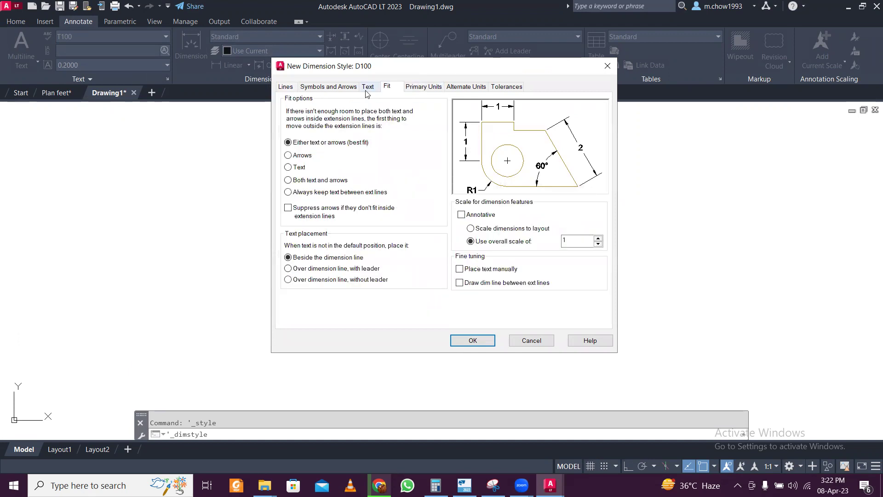
pyautogui.click(368, 87)
pyautogui.click(382, 115)
pyautogui.click(392, 138)
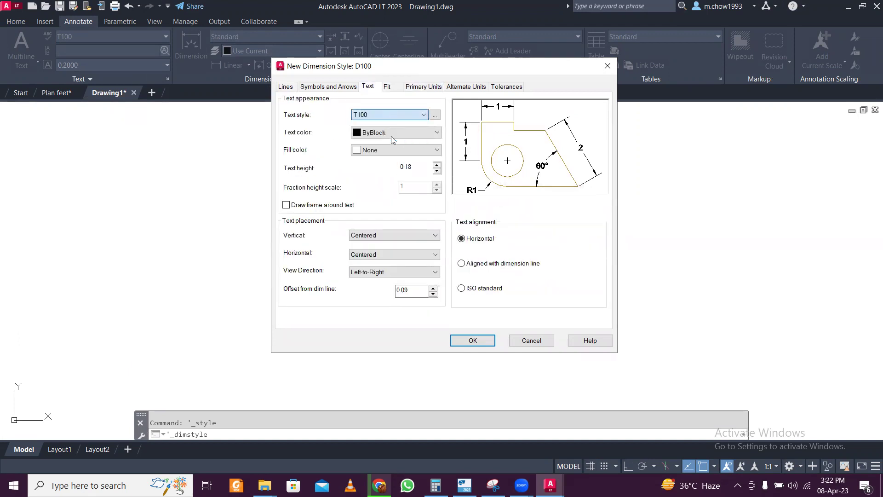
pyautogui.click(476, 265)
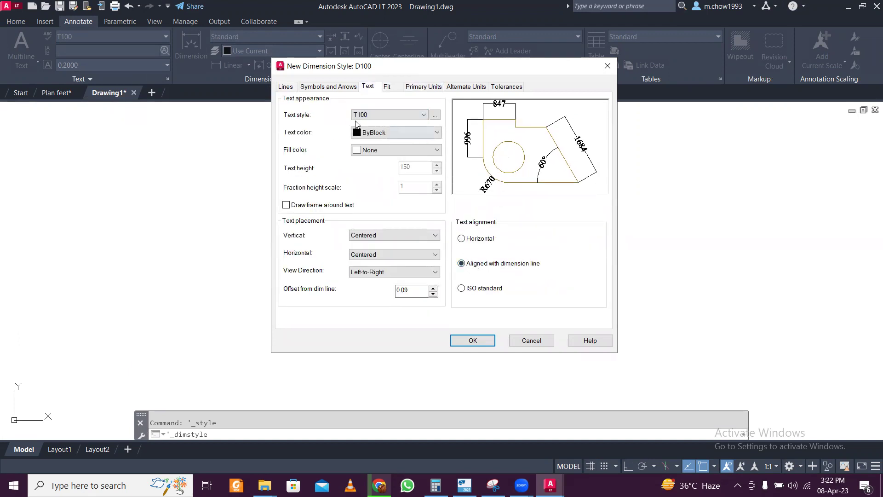
# - Enlarge the D100 arrow size, save the style and make D100 the current dimension style
pyautogui.click(336, 87)
pyautogui.moveTo(308, 198); pyautogui.dragTo(221, 197)
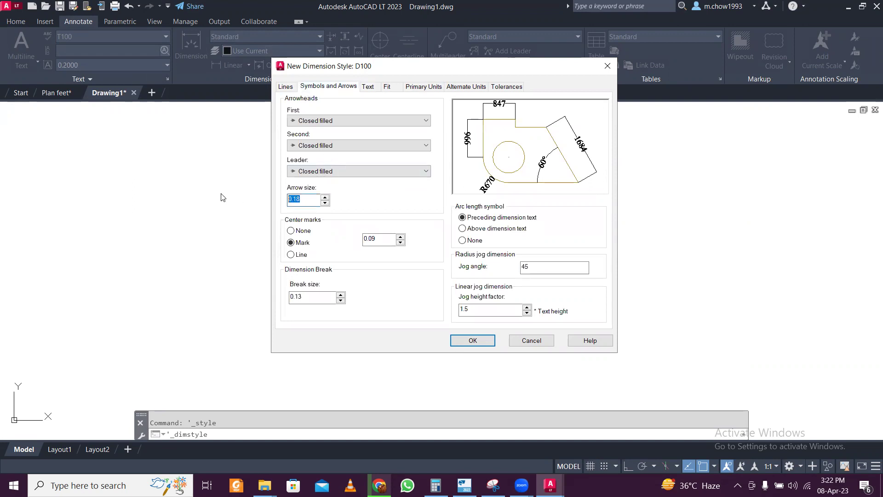
pyautogui.click(472, 341)
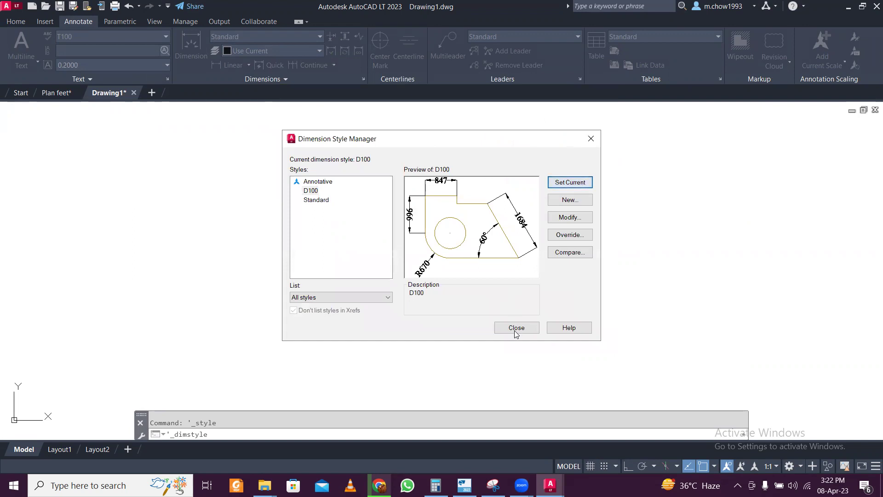
pyautogui.click(515, 329)
# - Copy all four floor plans from the Plan feet drawing to the clipboard
pyautogui.click(59, 92)
pyautogui.scroll(-3, 268, 196)
pyautogui.click(146, 166)
pyautogui.click(713, 316)
pyautogui.rightClick(414, 245)
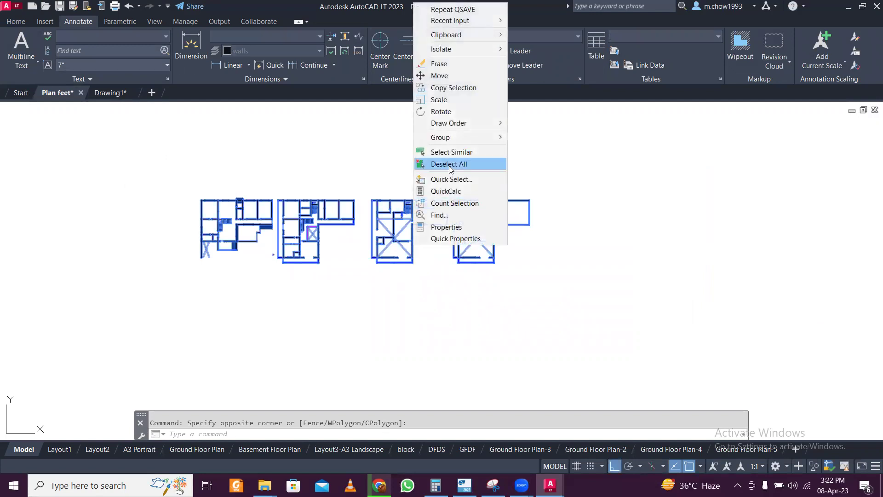
pyautogui.moveTo(485, 36)
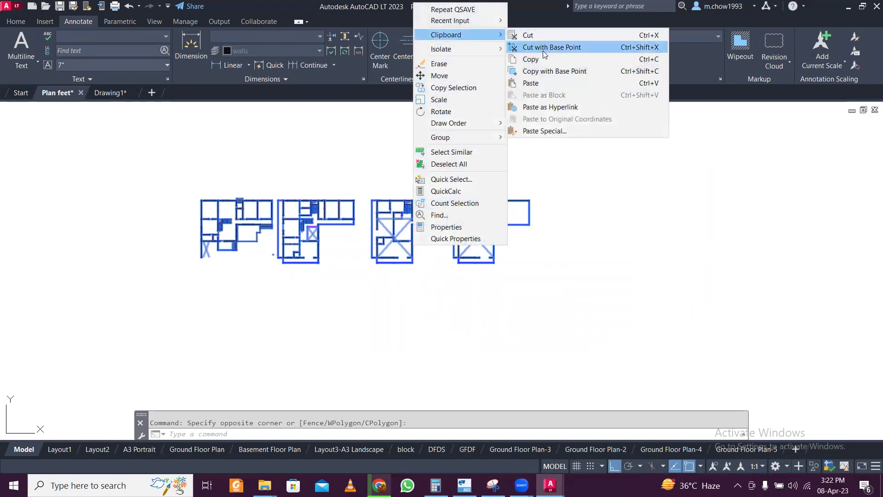
pyautogui.click(545, 59)
# - Paste the copied floor plans into Drawing1 with the insertion point at the origin
pyautogui.click(122, 94)
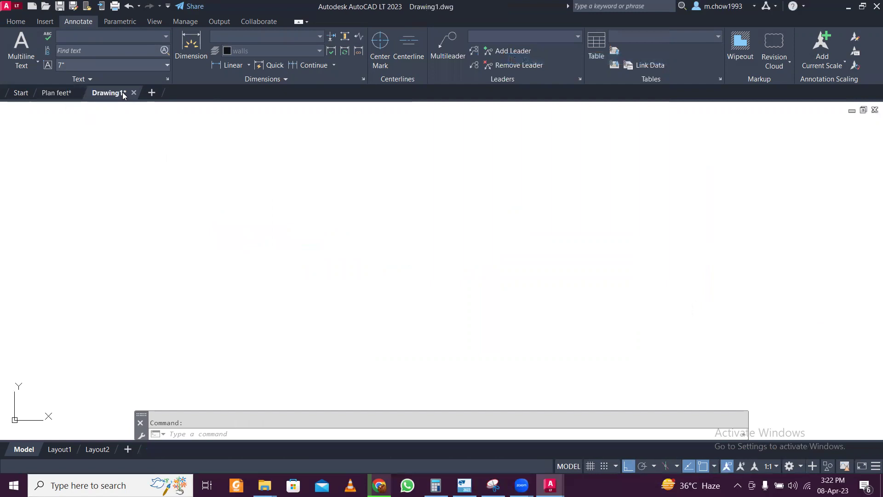
pyautogui.rightClick(227, 193)
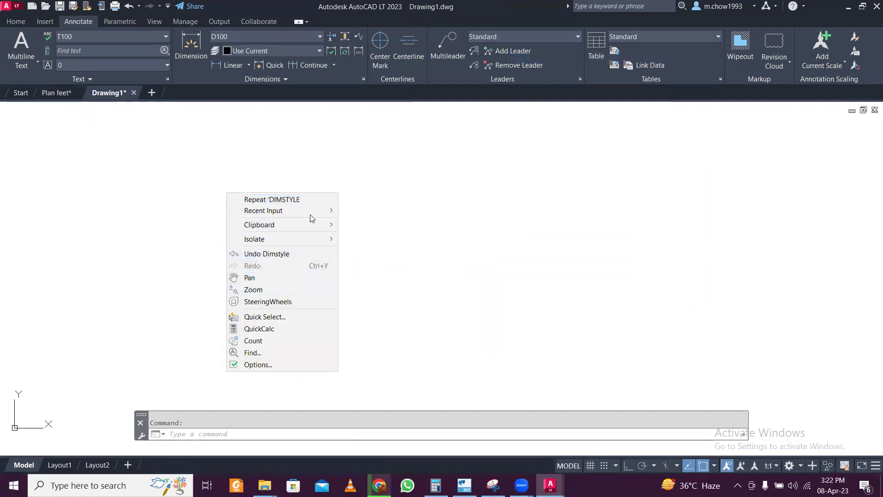
pyautogui.moveTo(311, 224)
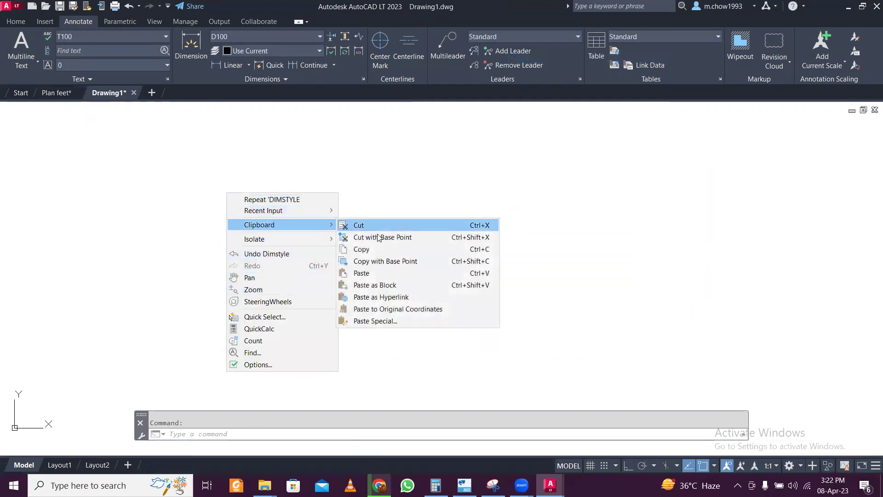
pyautogui.click(378, 276)
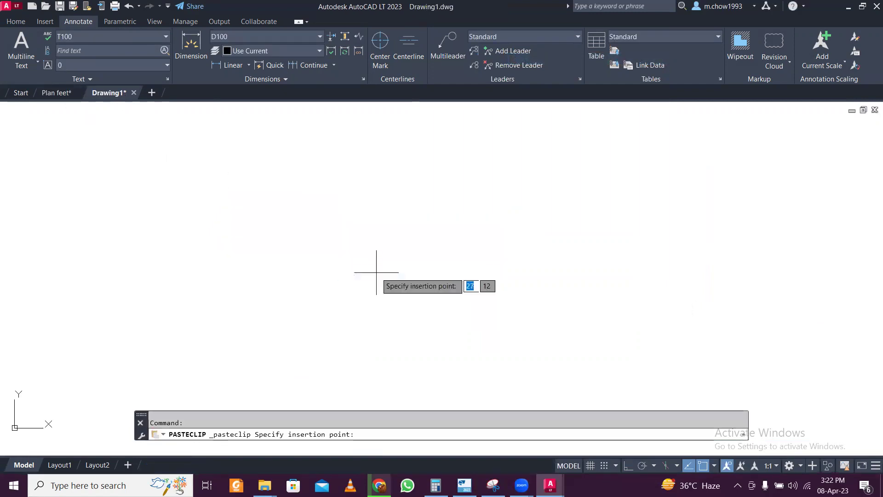
pyautogui.click(14, 428)
pyautogui.scroll(-10, 92, 352)
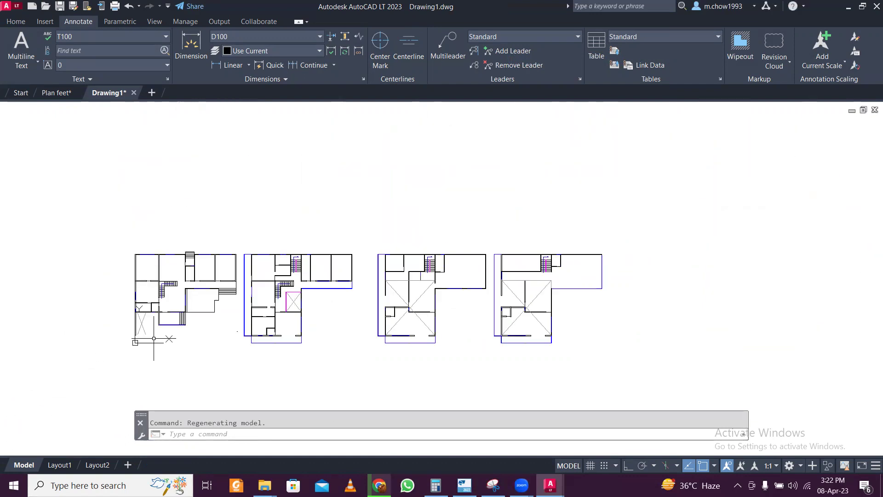
pyautogui.scroll(3, 207, 344)
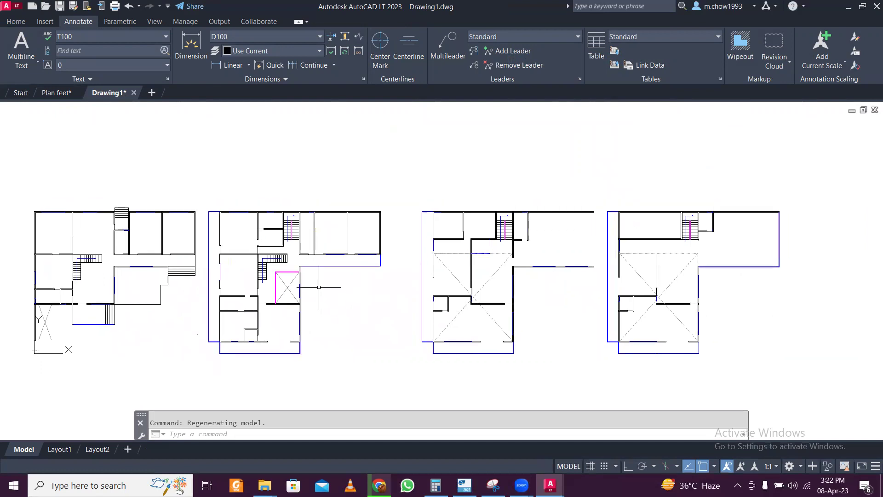
pyautogui.scroll(2, 166, 250)
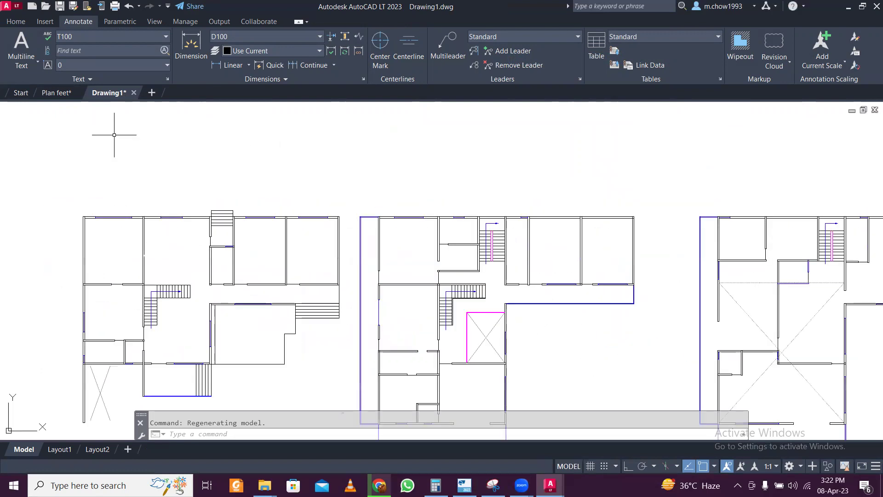
pyautogui.scroll(-5, 247, 202)
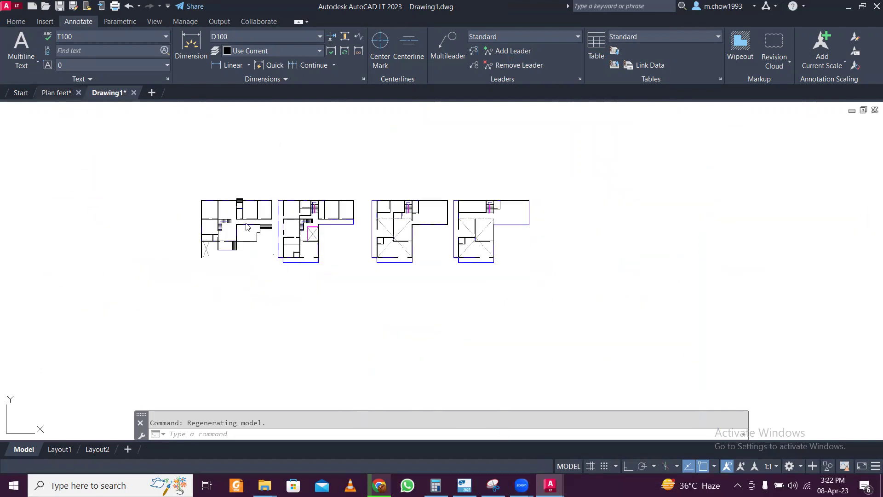
# - Switch to the Plan feet drawing and measure the first plan's upper exterior wall thickness with a temporary linear dimension
pyautogui.hotkey('ctrl', 'Tab')
pyautogui.scroll(5, 134, 183)
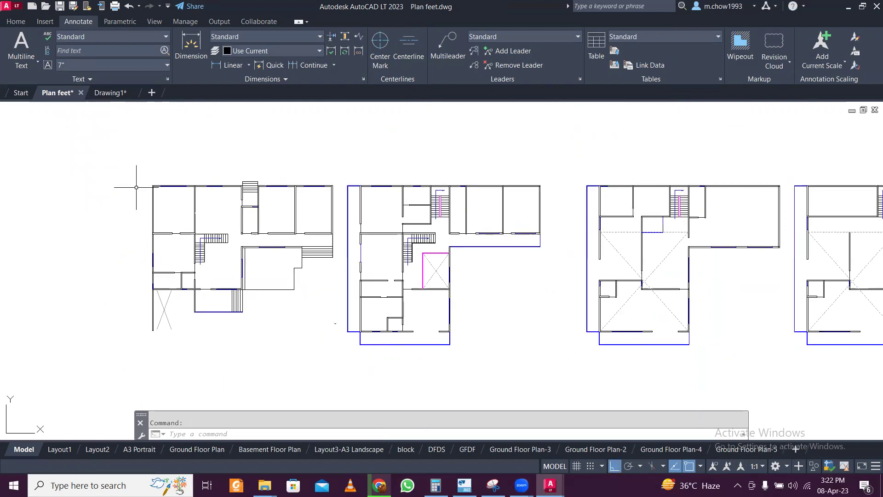
pyautogui.click(46, 21)
pyautogui.click(16, 23)
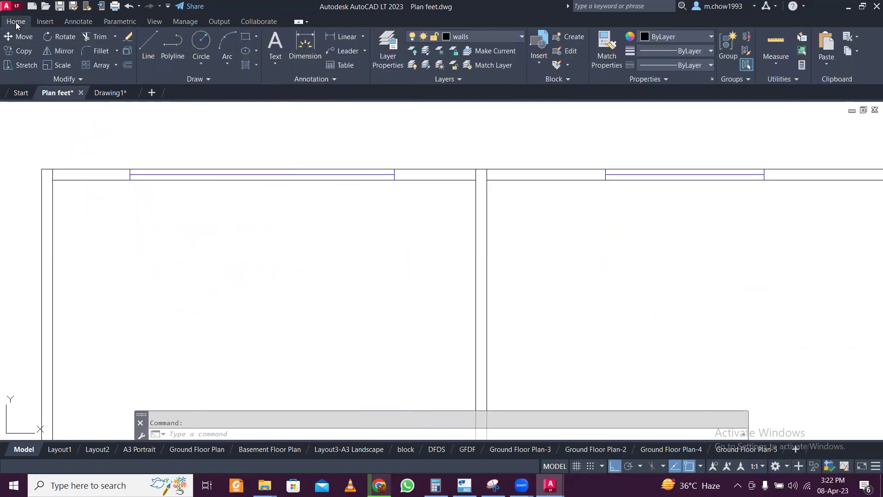
pyautogui.click(344, 37)
pyautogui.click(107, 180)
pyautogui.click(106, 169)
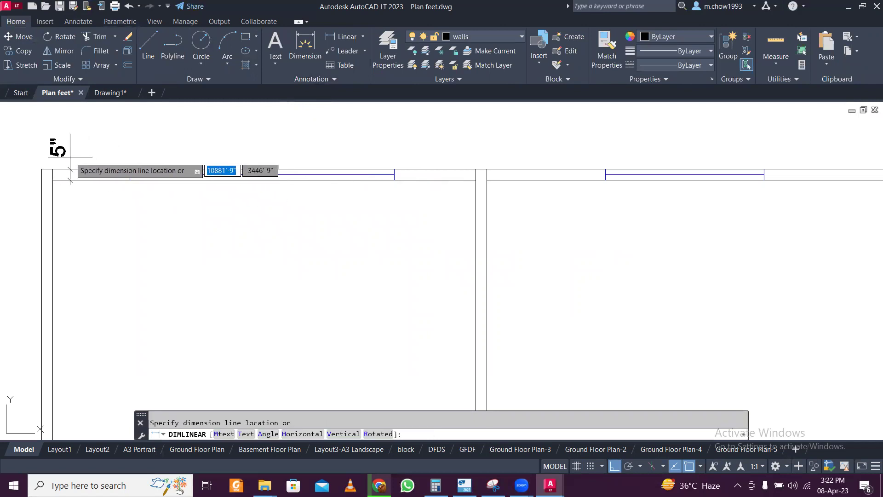
pyautogui.press('Escape')
# - Switch to Calculator and multiply 5 by 25.4 to convert the wall thickness from inches to millimetres
pyautogui.click(435, 485)
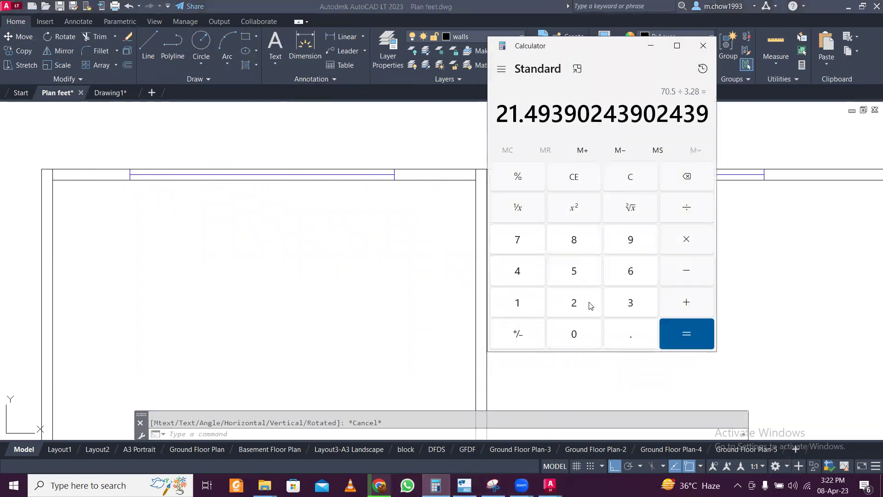
pyautogui.press('Escape')
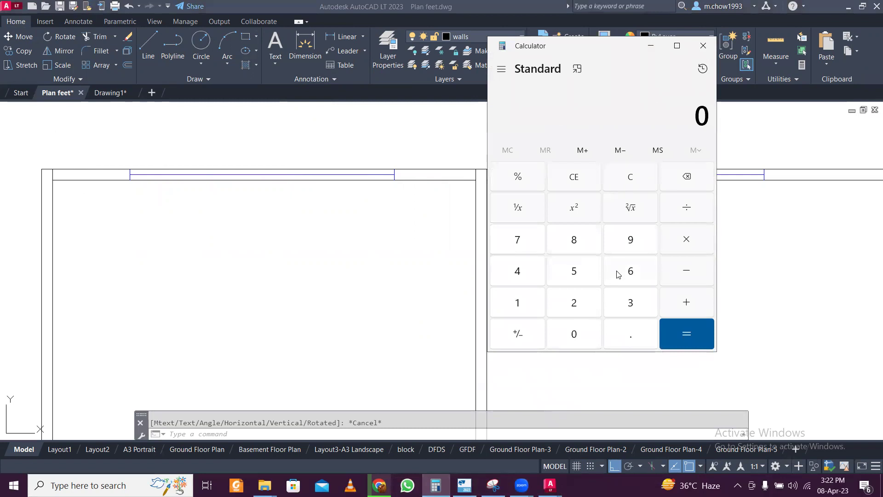
pyautogui.write('5.4')
pyautogui.press('Return')
pyautogui.click(650, 45)
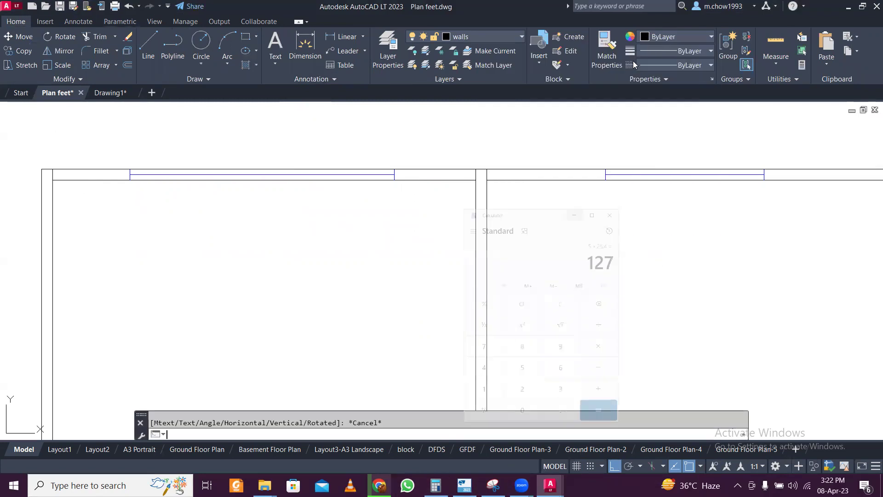
# - In Drawing1, turn Ortho on and draw a vertical 127 mm reference line above the first floor plan
pyautogui.scroll(-5, 184, 201)
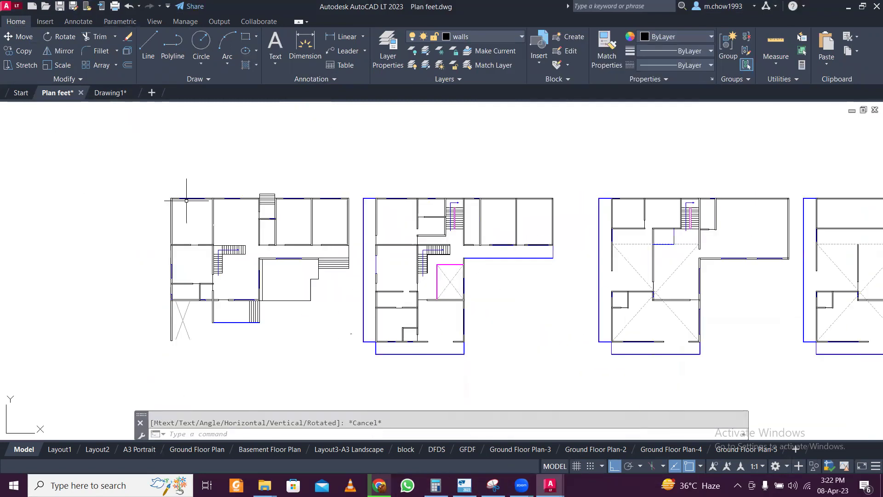
pyautogui.click(111, 92)
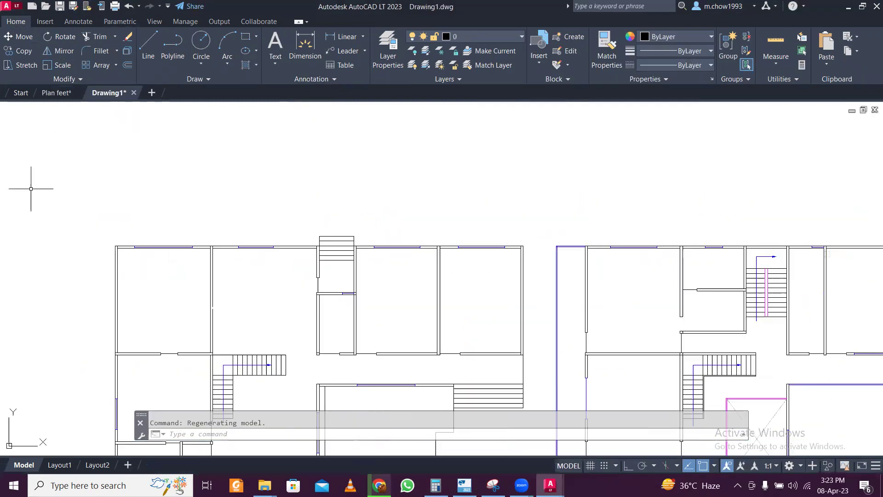
pyautogui.scroll(-2, 92, 203)
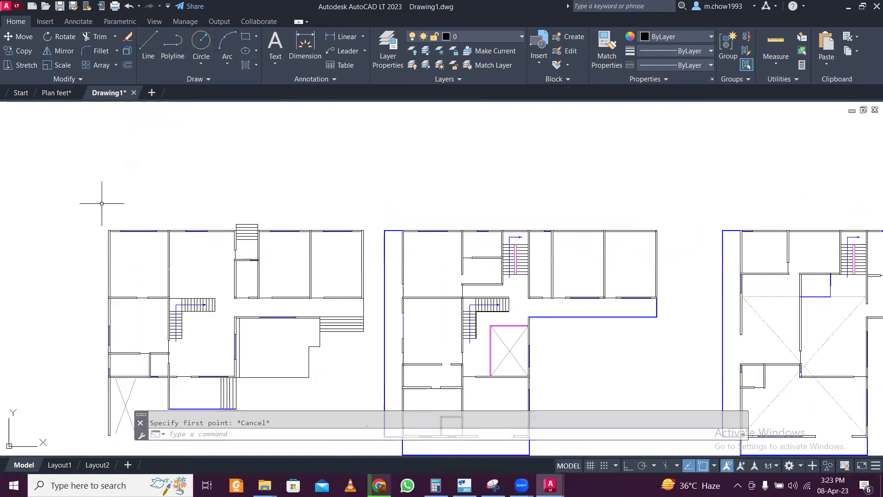
pyautogui.scroll(4, 98, 187)
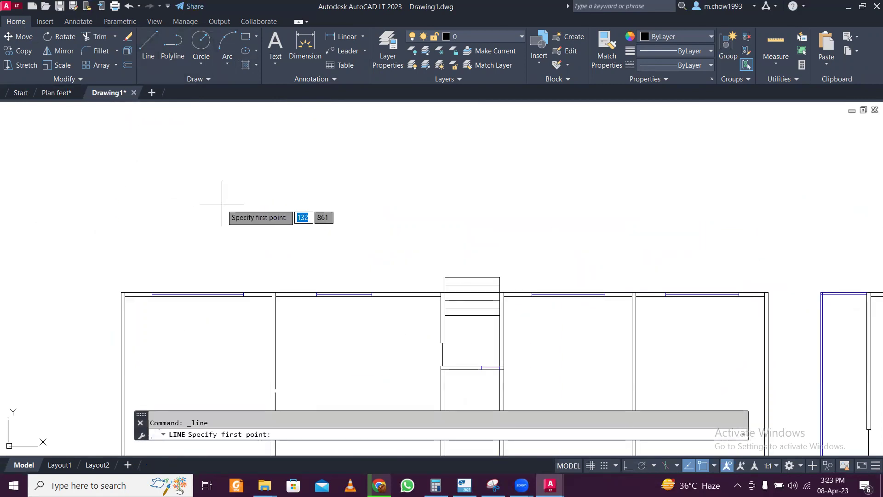
pyautogui.click(222, 203)
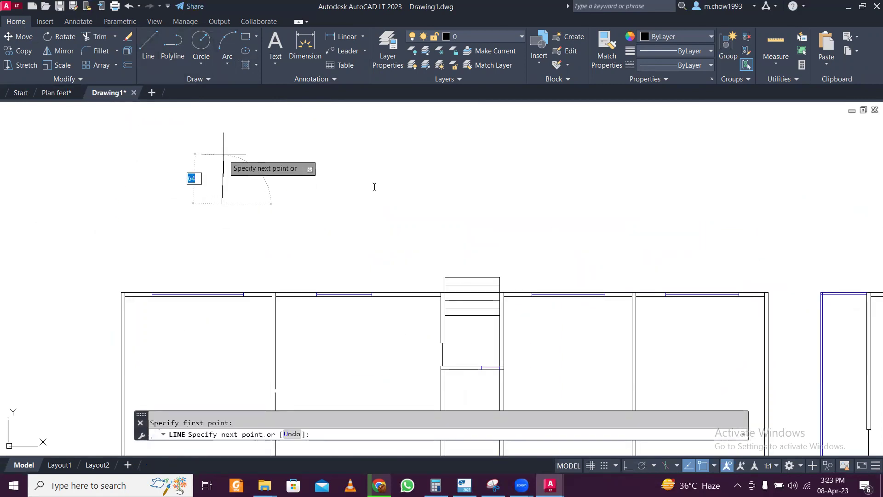
pyautogui.click(631, 467)
pyautogui.write('1')
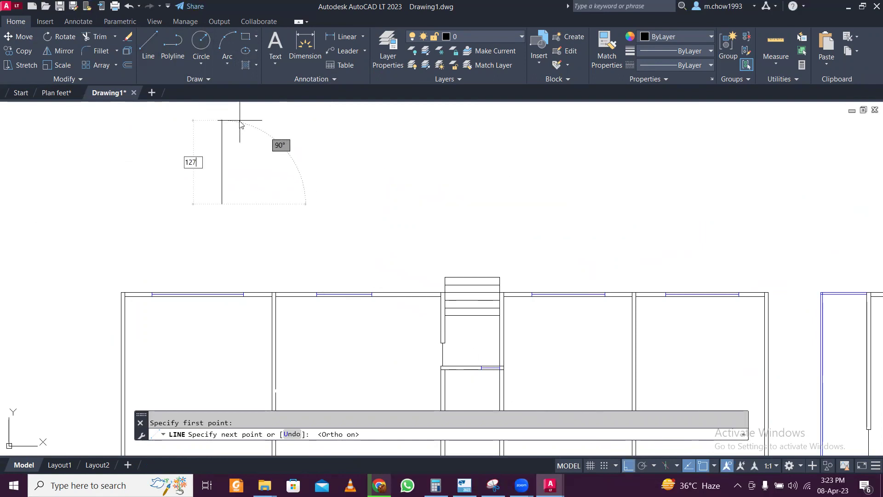
pyautogui.write('27')
pyautogui.press('Return')
pyautogui.press('Escape')
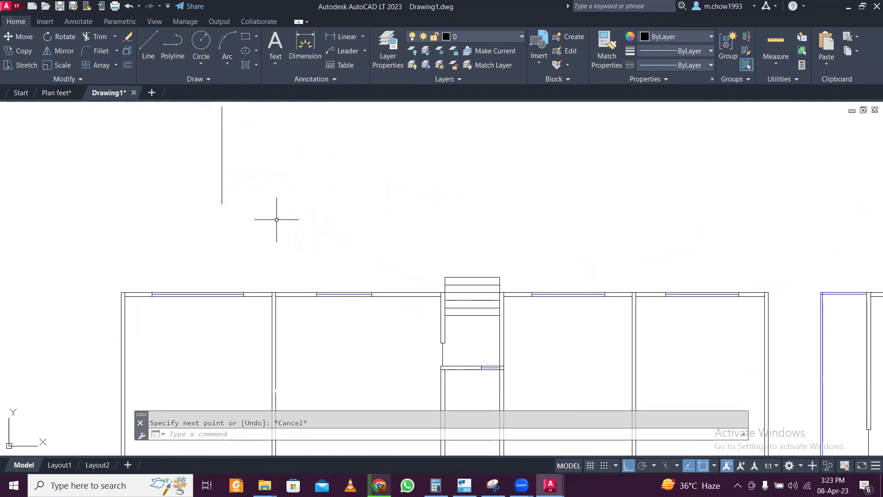
# - Preview a linear dimension on the vertical reference line to check its length, then cancel it
pyautogui.scroll(-3, 276, 219)
pyautogui.scroll(2, 258, 202)
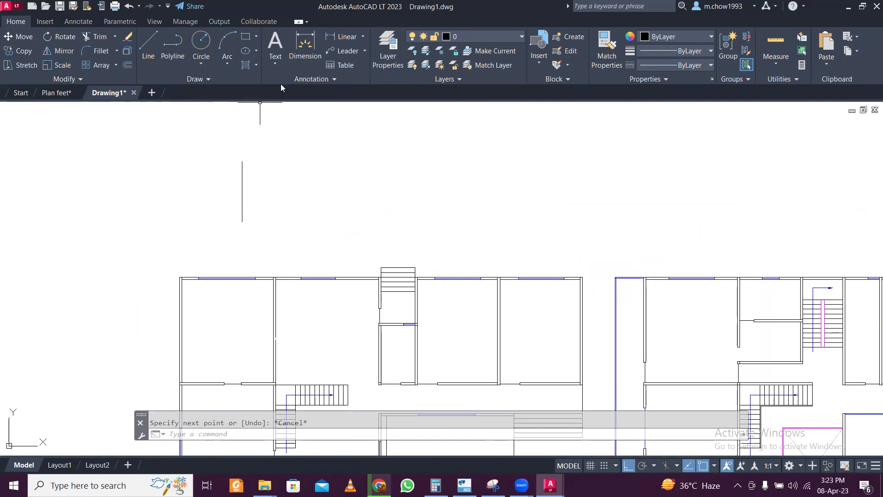
pyautogui.click(341, 42)
pyautogui.click(242, 162)
pyautogui.click(242, 222)
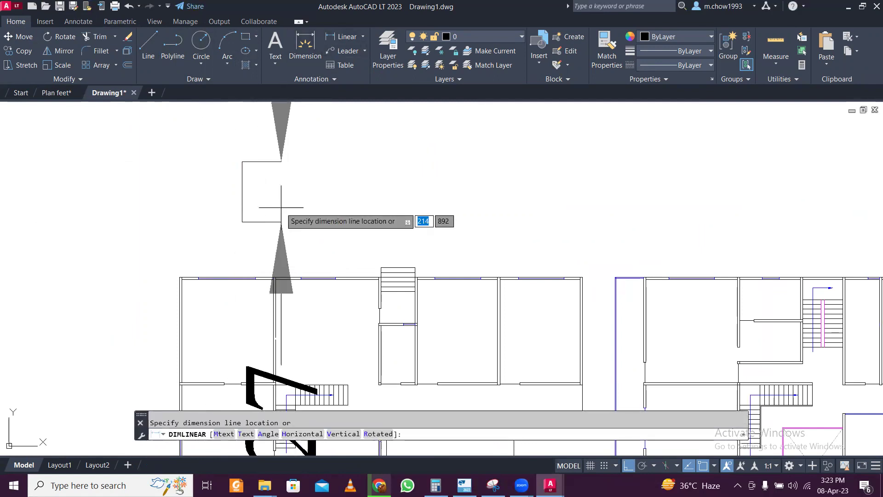
pyautogui.scroll(-3, 281, 207)
pyautogui.press('Escape')
# - Start Align on all four floor plans, matching the first plan's upper-left inner wall corner to the reference line's lower endpoint
pyautogui.click(183, 223)
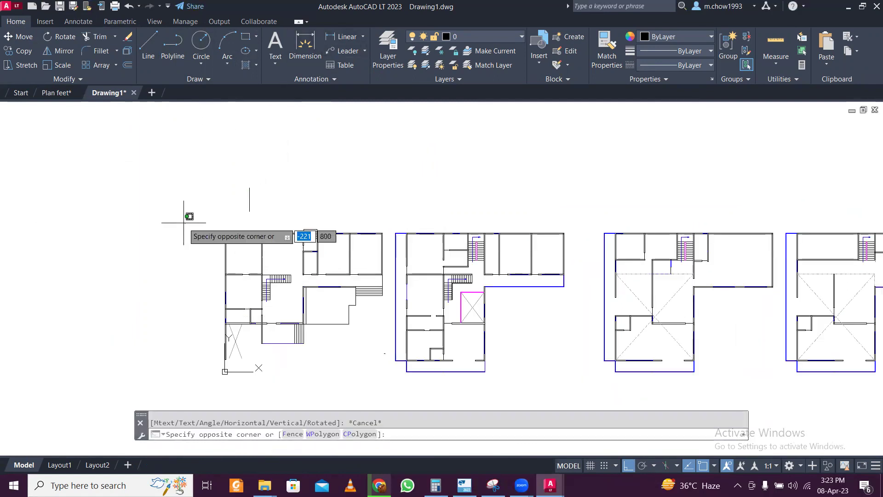
pyautogui.scroll(-2, 184, 222)
pyautogui.click(739, 353)
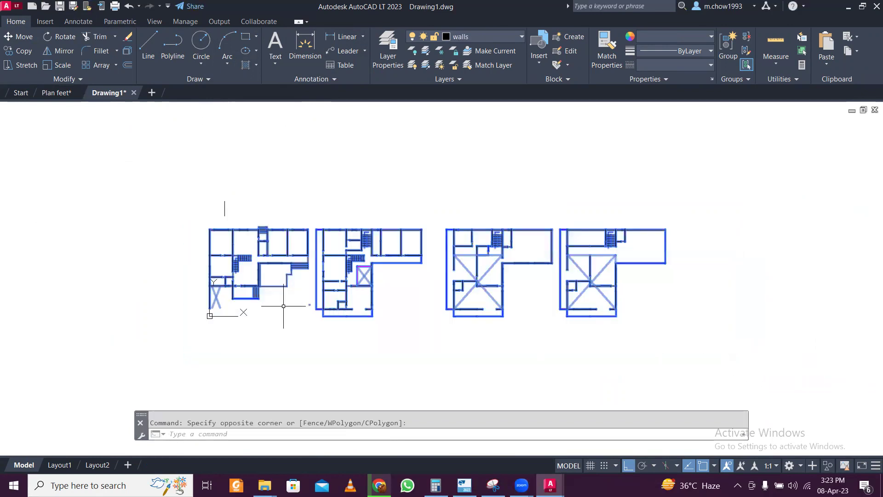
pyautogui.write('al')
pyautogui.press('Return')
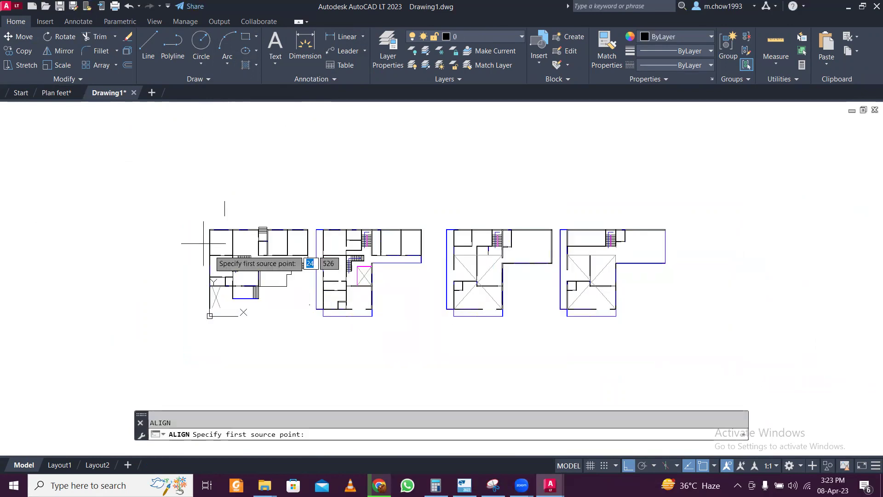
pyautogui.scroll(6, 247, 235)
pyautogui.click(156, 254)
pyautogui.scroll(-4, 156, 254)
pyautogui.click(262, 266)
# - Match the wall's outer face to the reference line's upper endpoint and scale the plans to the alignment points
pyautogui.scroll(4, 173, 365)
pyautogui.click(202, 367)
pyautogui.scroll(-3, 202, 367)
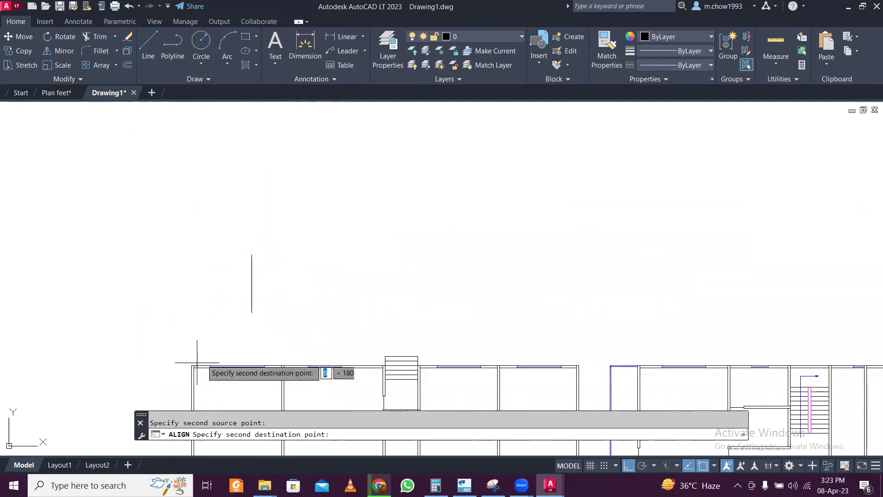
pyautogui.click(251, 254)
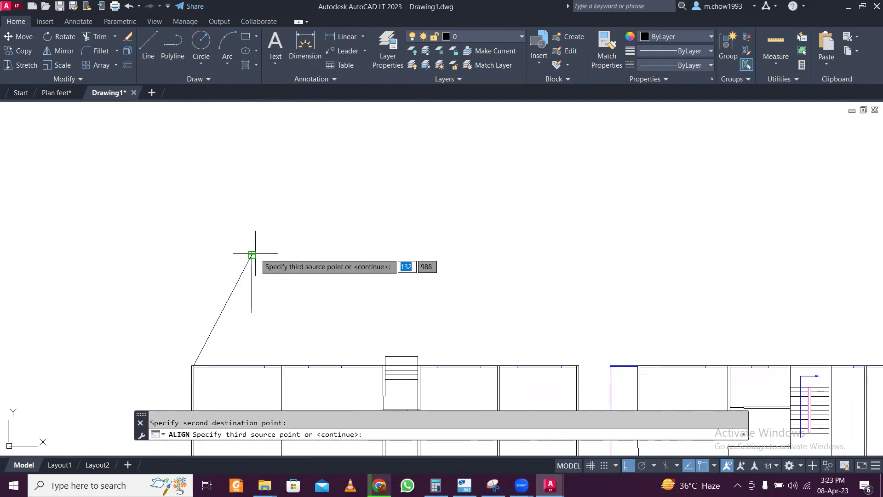
pyautogui.press('Return')
pyautogui.click(279, 281)
# - Delete the vertical reference line at the first plan's upper-left wall corner
pyautogui.scroll(2, 259, 229)
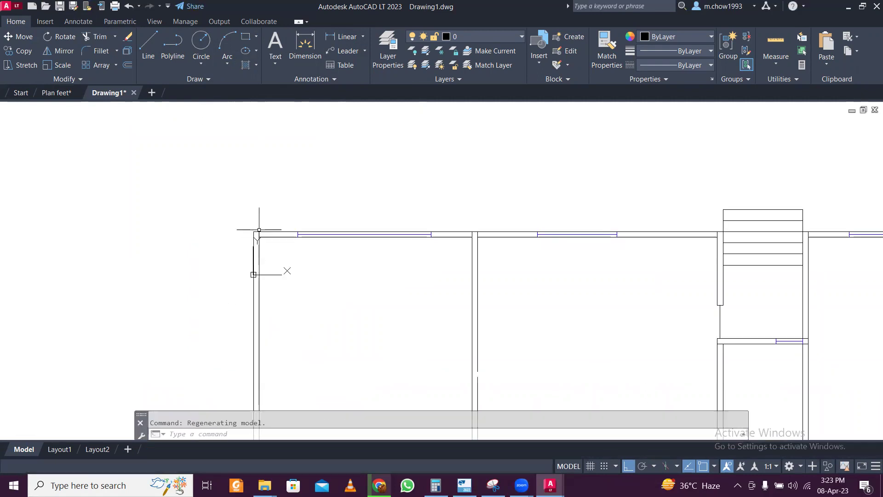
pyautogui.scroll(3, 251, 223)
pyautogui.click(266, 237)
pyautogui.press('Escape')
pyautogui.click(266, 242)
pyautogui.click(295, 301)
pyautogui.press('Delete')
pyautogui.scroll(-5, 296, 297)
pyautogui.scroll(2, 288, 246)
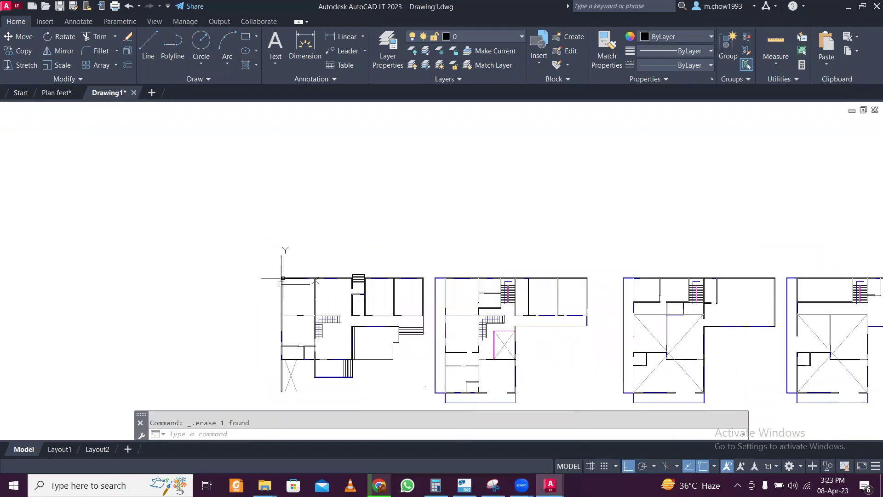
pyautogui.scroll(-2, 282, 278)
pyautogui.scroll(2, 208, 277)
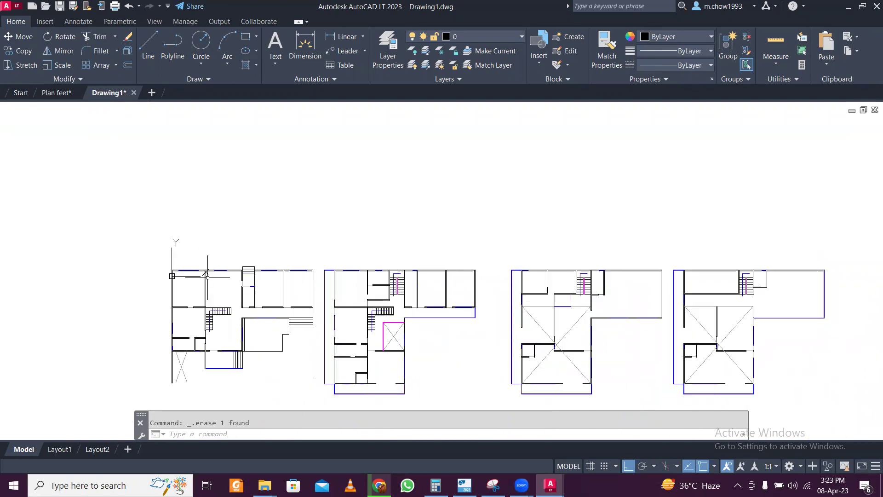
# - In the Plan feet drawing, add a horizontal linear dimension across the first plan's full width above its upper wall
pyautogui.click(56, 93)
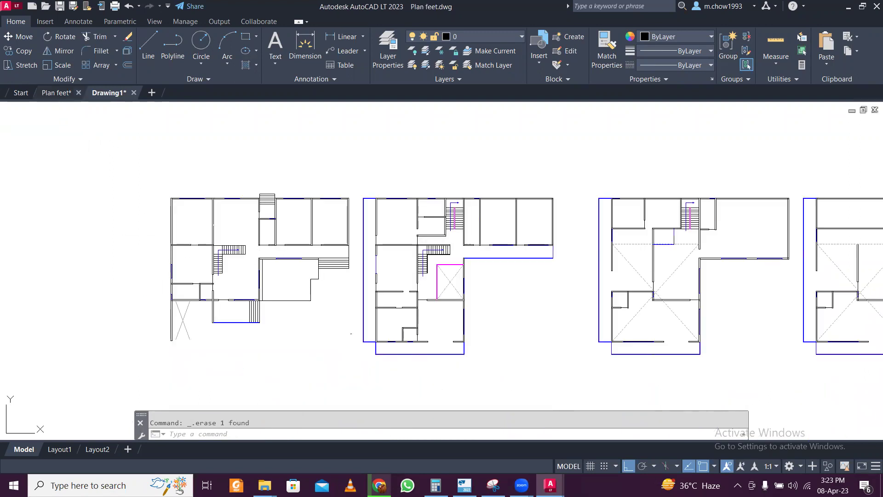
pyautogui.click(335, 40)
pyautogui.scroll(3, 192, 191)
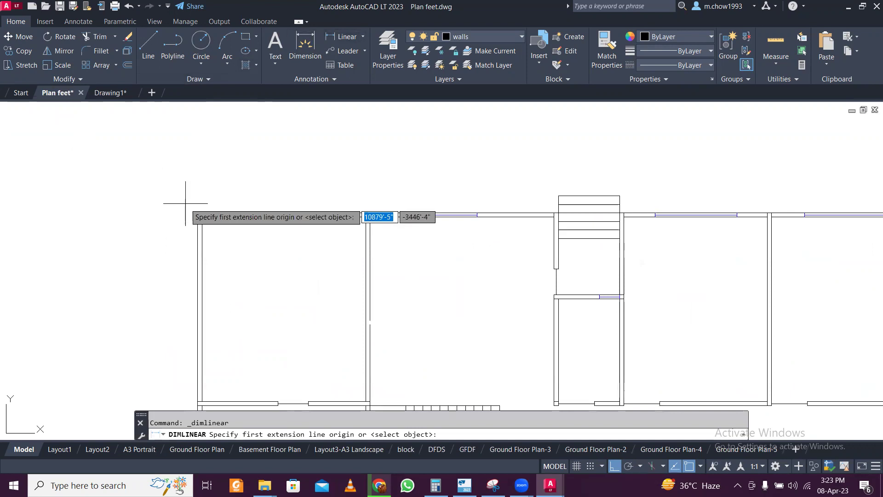
pyautogui.click(198, 203)
pyautogui.scroll(-3, 198, 203)
pyautogui.scroll(5, 223, 196)
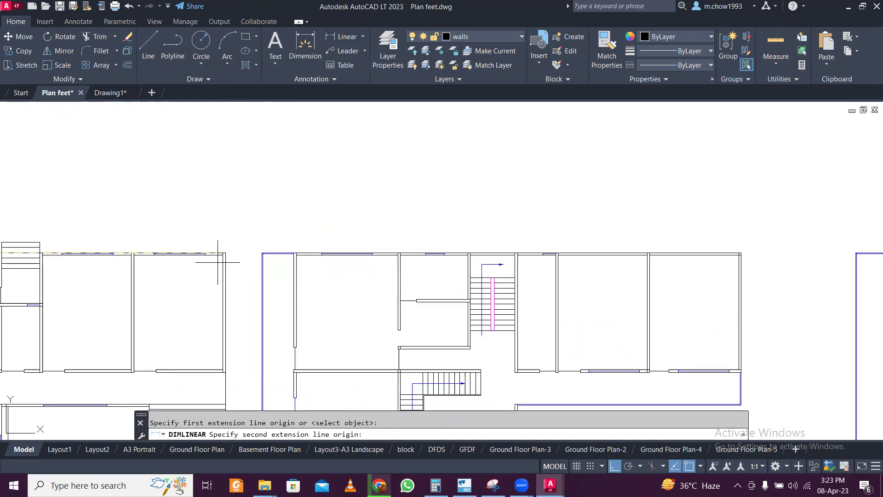
pyautogui.click(229, 236)
pyautogui.scroll(-5, 233, 197)
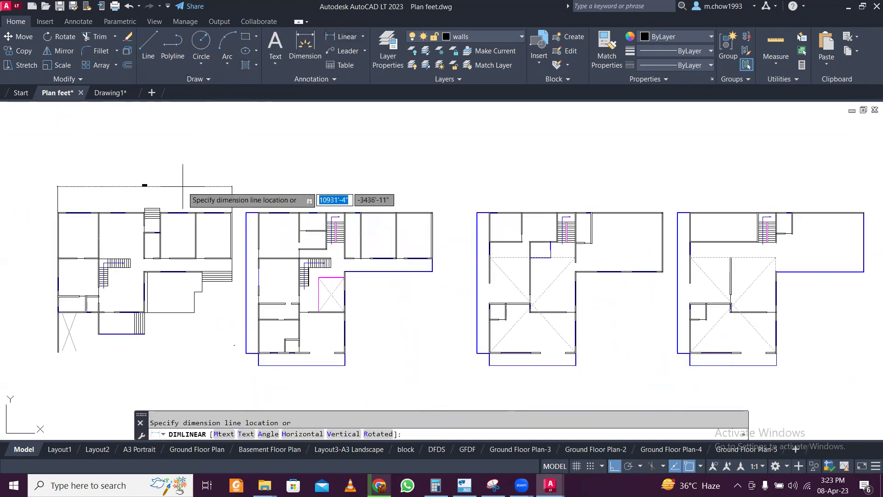
pyautogui.click(142, 187)
pyautogui.scroll(5, 152, 187)
pyautogui.moveTo(152, 187); pyautogui.dragTo(172, 225, button='middle')
pyautogui.click(148, 148)
pyautogui.press('Escape')
# - Switch to Calculator and try converting the plan width to metres by multiplying 70.5 by 3.28
pyautogui.hotkey('alt', 'Tab')
pyautogui.press('Escape')
pyautogui.write('70.')
pyautogui.press('Return')
pyautogui.write('5')
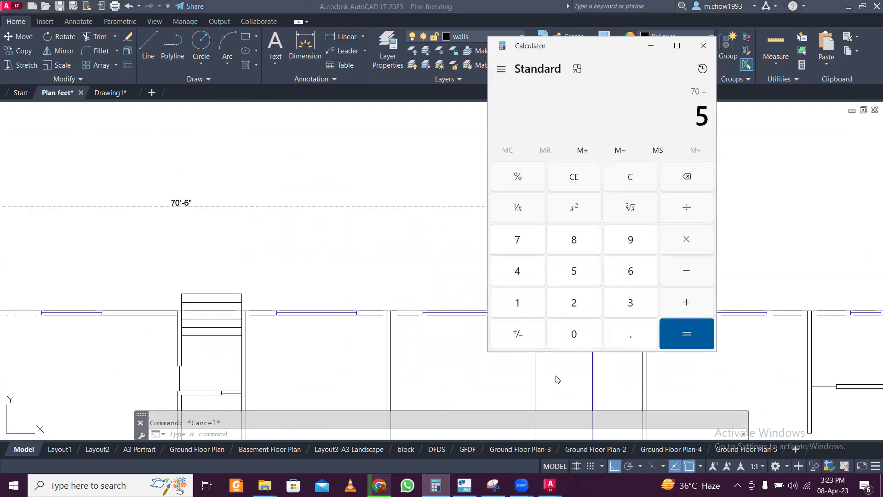
pyautogui.write('0.5')
pyautogui.write('3.')
pyautogui.write('28')
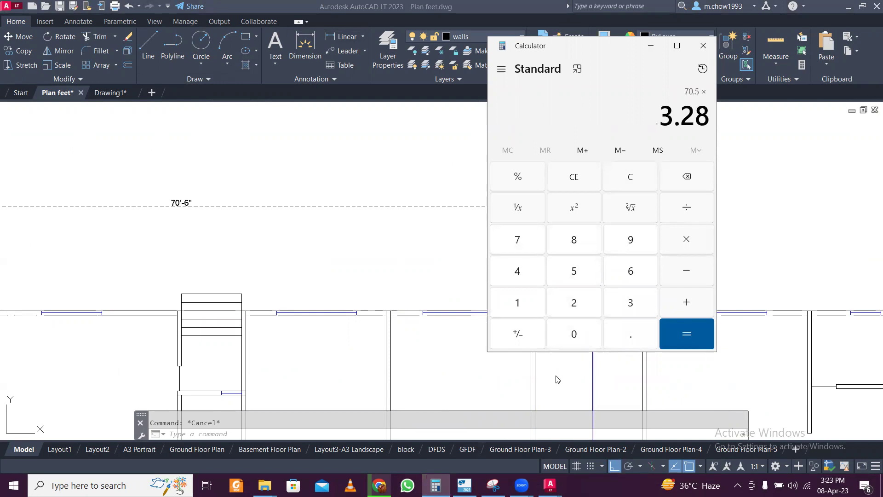
pyautogui.press('Return')
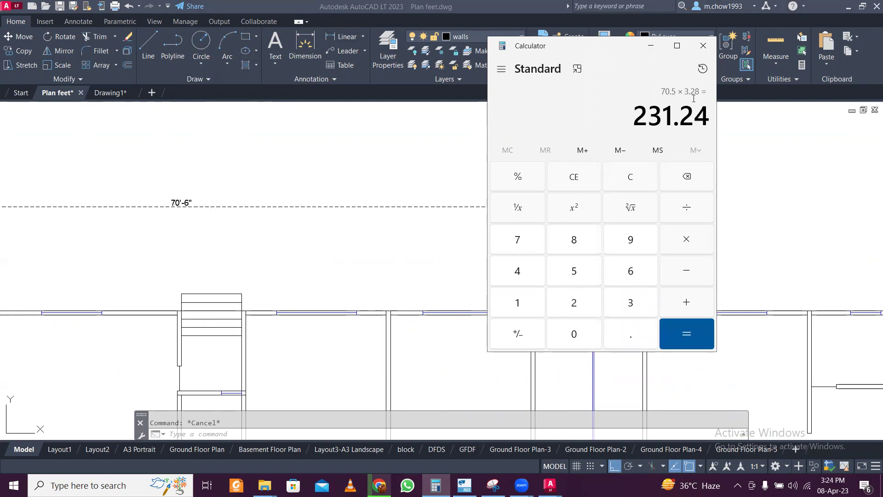
pyautogui.click(650, 47)
pyautogui.click(102, 92)
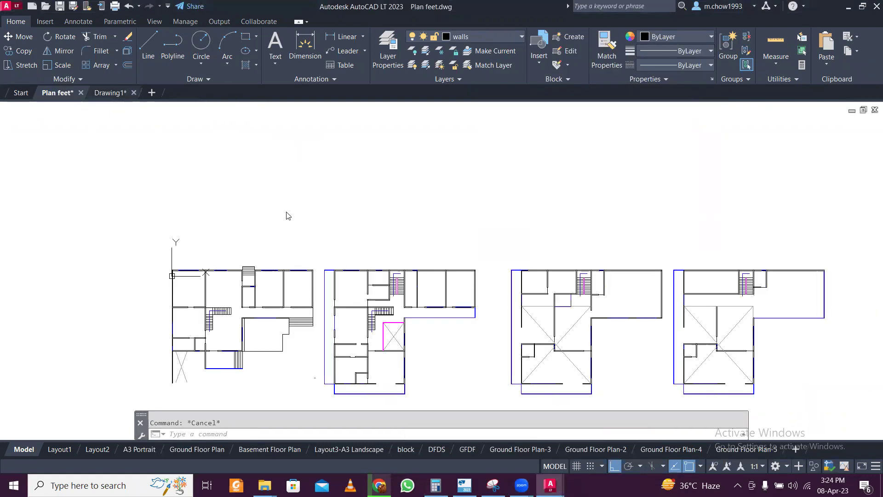
pyautogui.click(345, 37)
pyautogui.scroll(4, 138, 284)
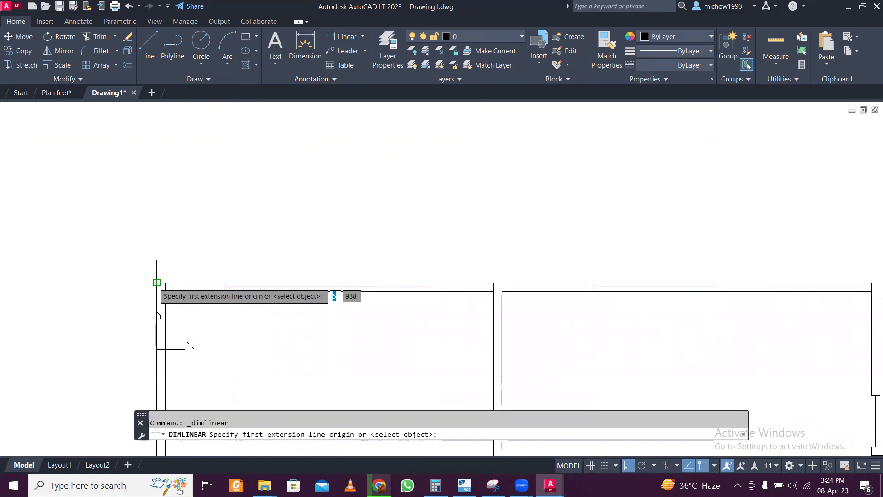
pyautogui.click(155, 281)
pyautogui.scroll(-1, 152, 282)
pyautogui.press('Escape')
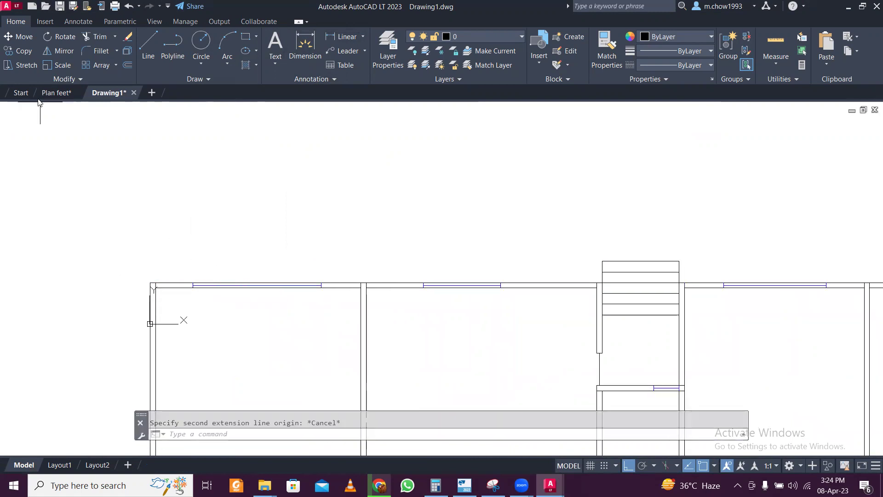
# - Return to the Plan feet drawing to recheck the plan width, and divide 70.5 by 3.28 in Calculator
pyautogui.click(56, 93)
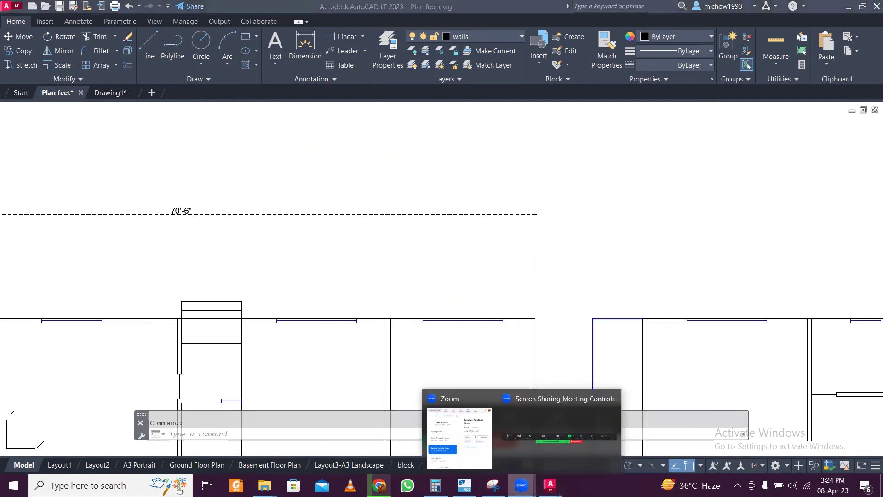
pyautogui.click(436, 485)
pyautogui.press('Escape')
pyautogui.write('70.5 ÷ 3.28')
pyautogui.press('Return')
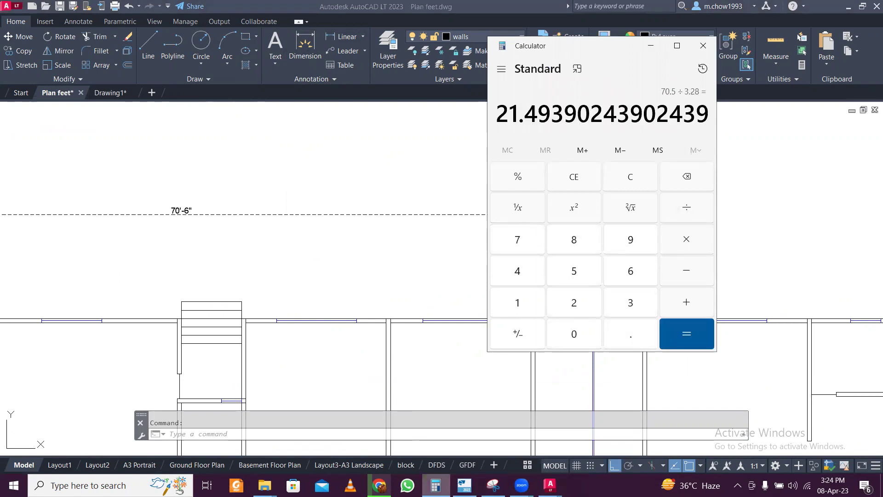
# - In Drawing1, add a horizontal linear dimension across the first plan's full width above its upper wall
pyautogui.click(649, 51)
pyautogui.click(110, 94)
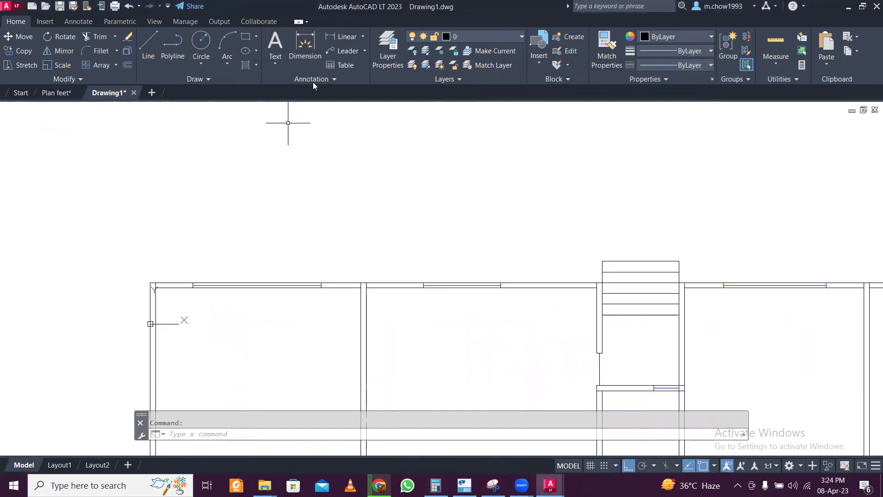
pyautogui.click(346, 38)
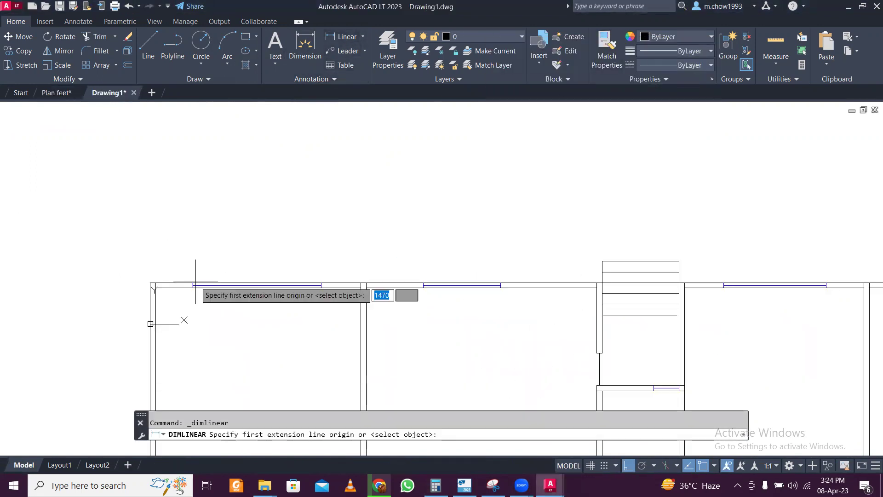
pyautogui.click(142, 282)
pyautogui.scroll(-2, 142, 282)
pyautogui.scroll(3, 355, 276)
pyautogui.click(349, 276)
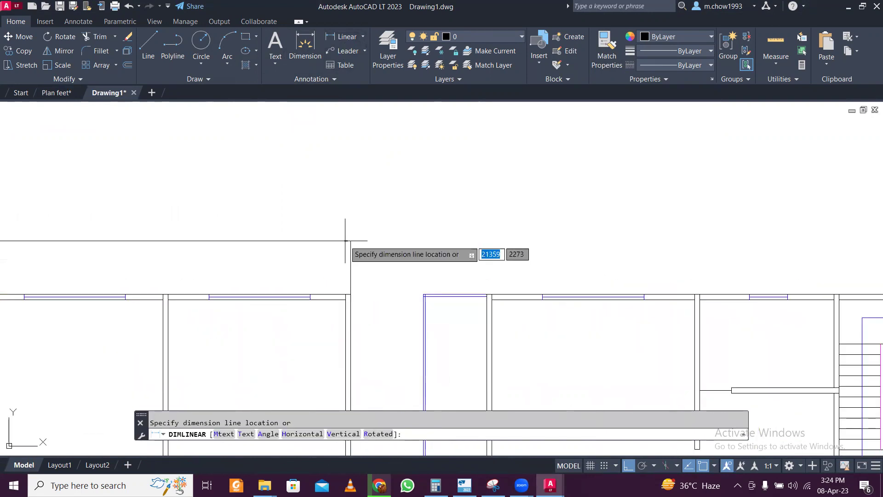
pyautogui.click(325, 239)
pyautogui.scroll(4, 54, 238)
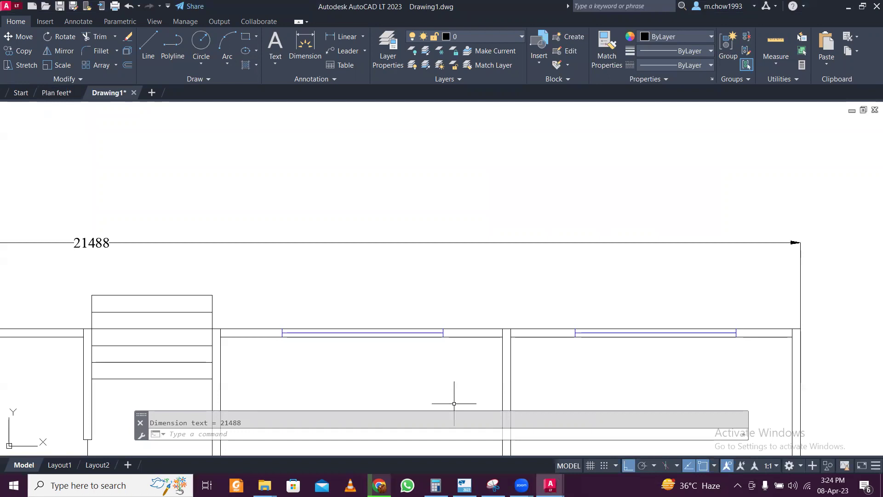
# - Compare the first plan's width in Drawing1 with the Calculator conversion and the Plan feet dimension, and close Calculator
pyautogui.hotkey('alt', 'Tab')
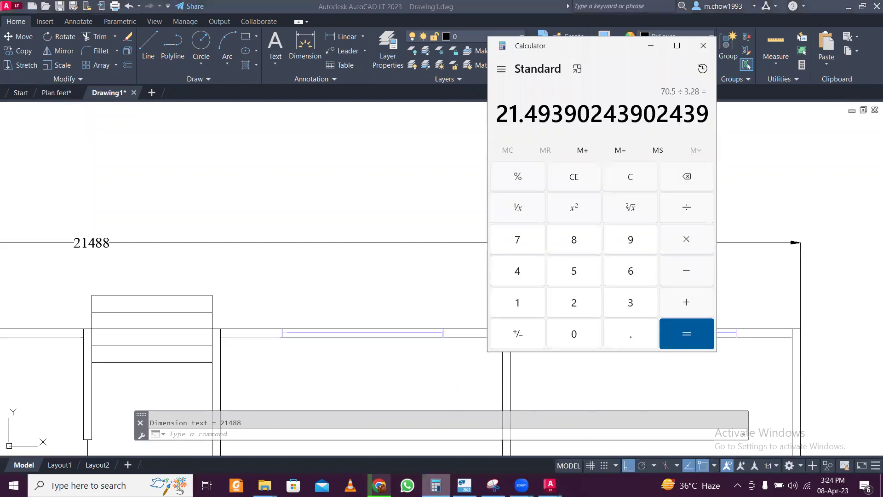
pyautogui.hotkey('alt', 'Tab')
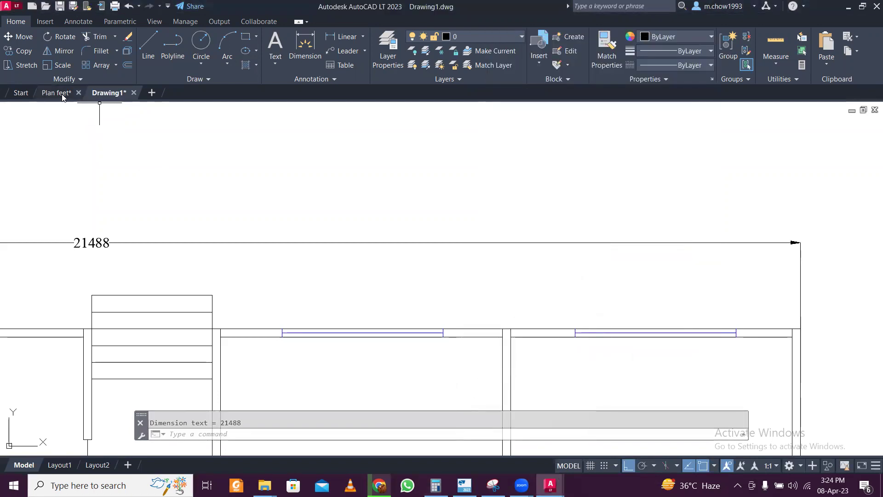
pyautogui.click(62, 93)
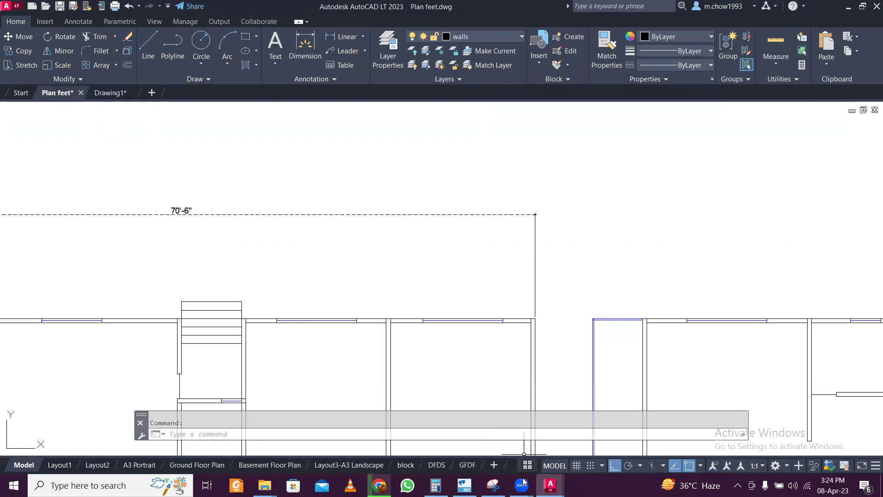
pyautogui.click(109, 93)
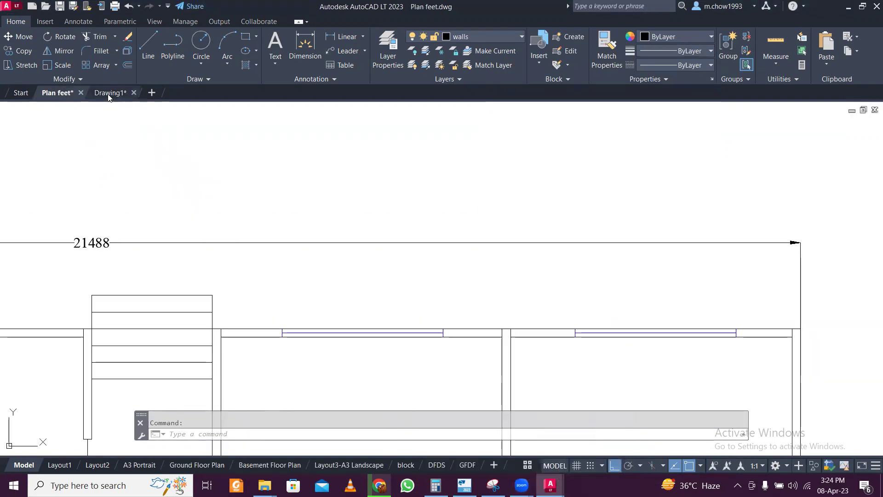
pyautogui.click(436, 485)
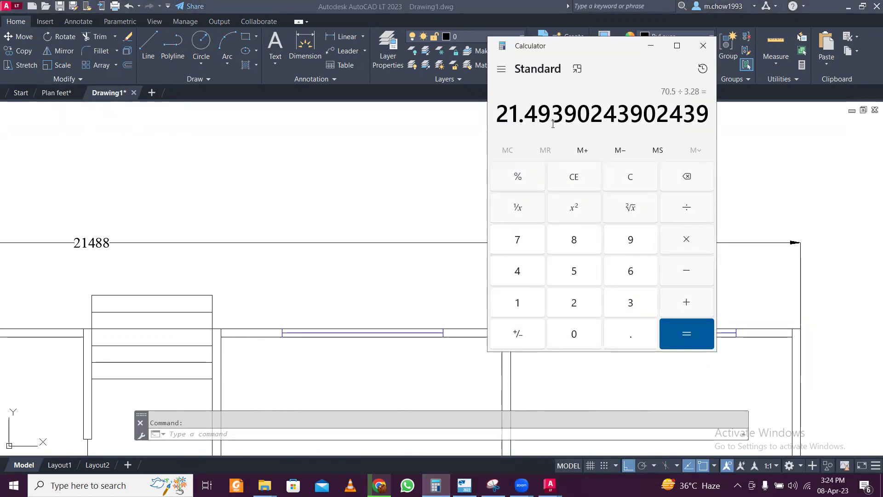
pyautogui.click(704, 46)
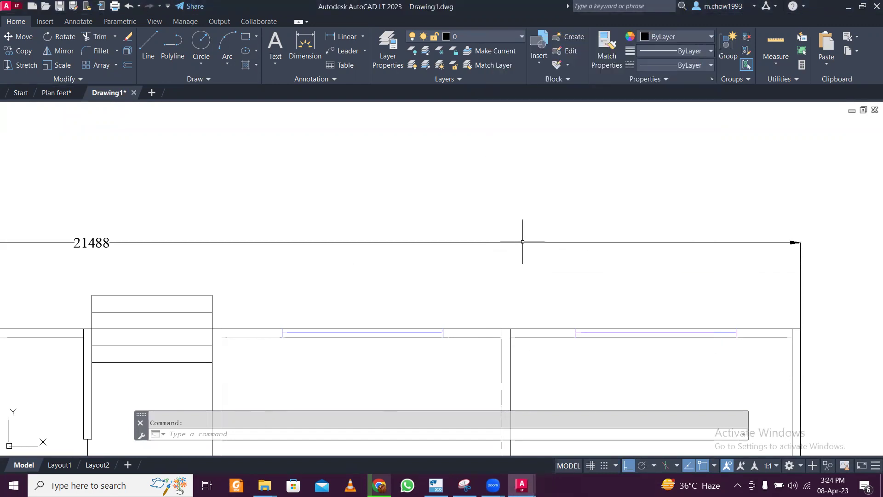
# - Delete the horizontal width dimension above the first plan
pyautogui.scroll(-5, 523, 241)
pyautogui.scroll(4, 507, 250)
pyautogui.click(507, 249)
pyautogui.click(475, 192)
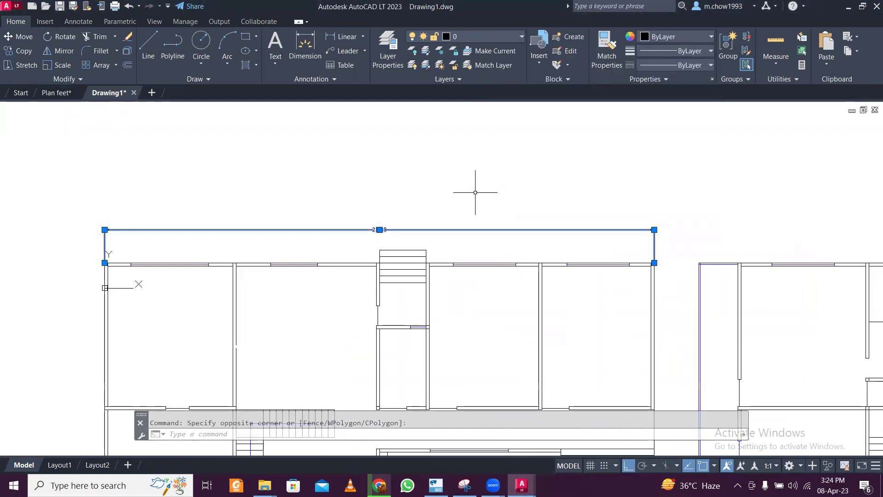
pyautogui.press('Delete')
# - Save the millimetre drawing in the Tekla Project folder as "Plan mm with column positions"
pyautogui.scroll(-4, 476, 192)
pyautogui.scroll(-4, 714, 240)
pyautogui.moveTo(851, 254); pyautogui.dragTo(651, 268, button='middle')
pyautogui.scroll(2, 721, 268)
pyautogui.moveTo(721, 268); pyautogui.dragTo(633, 262, button='middle')
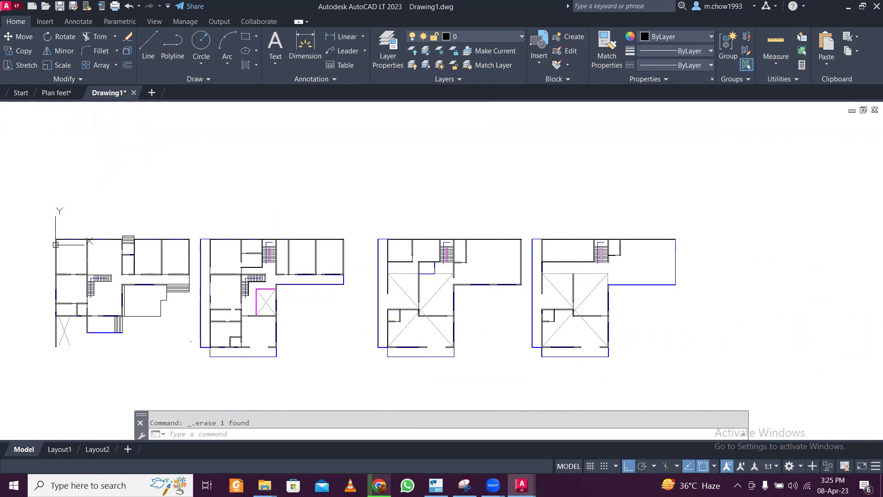
pyautogui.hotkey('ctrl', 's')
pyautogui.click(353, 123)
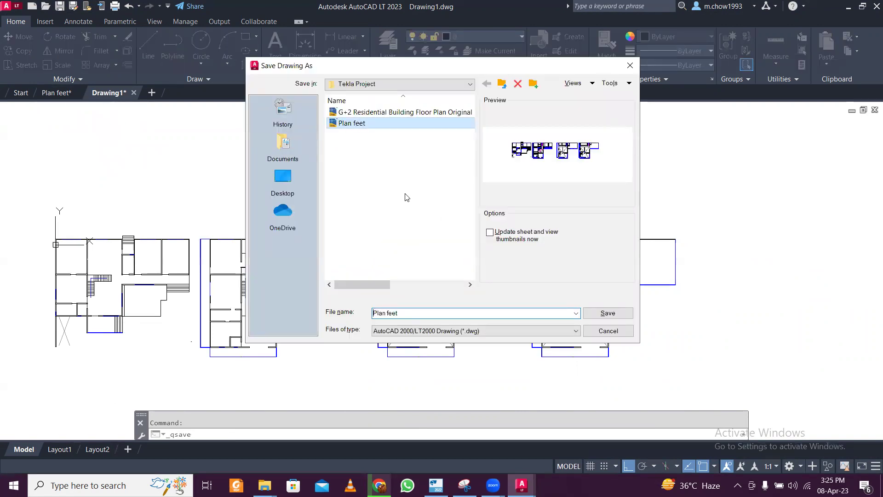
pyautogui.doubleClick(430, 313)
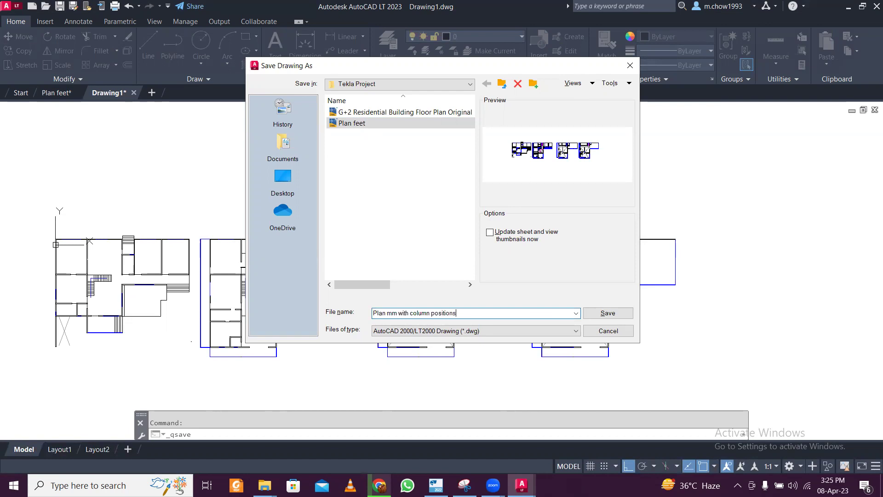
pyautogui.click(608, 313)
# - Select all four floor plans and move them straight up so they sit above the origin
pyautogui.moveTo(402, 197); pyautogui.dragTo(511, 188, button='middle')
pyautogui.scroll(2, 192, 226)
pyautogui.scroll(-5, 202, 184)
pyautogui.scroll(6, 181, 213)
pyautogui.scroll(2, 282, 158)
pyautogui.scroll(-2, 258, 165)
pyautogui.scroll(3, 246, 174)
pyautogui.scroll(-8, 246, 165)
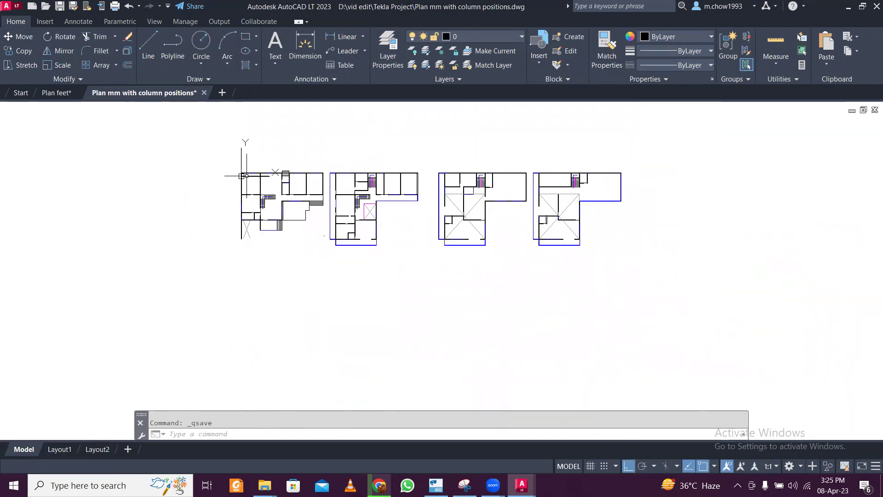
pyautogui.scroll(4, 246, 175)
pyautogui.scroll(-2, 233, 168)
pyautogui.click(178, 143)
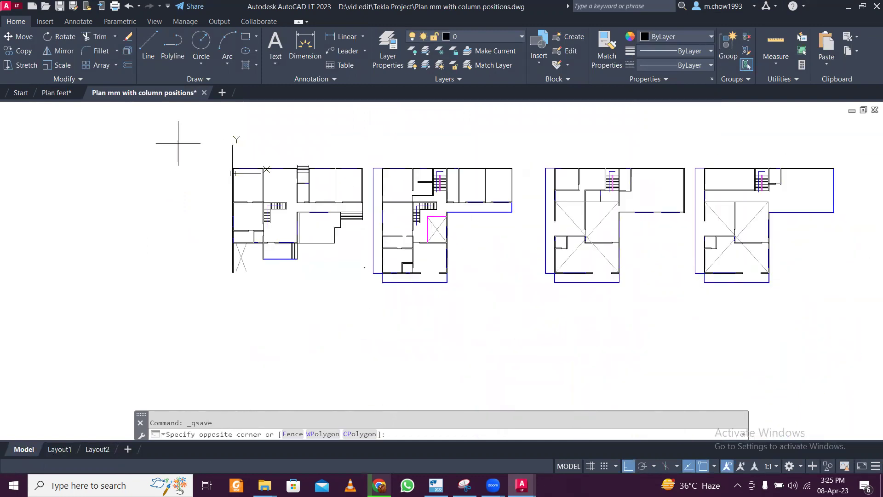
pyautogui.scroll(-4, 271, 230)
pyautogui.click(566, 294)
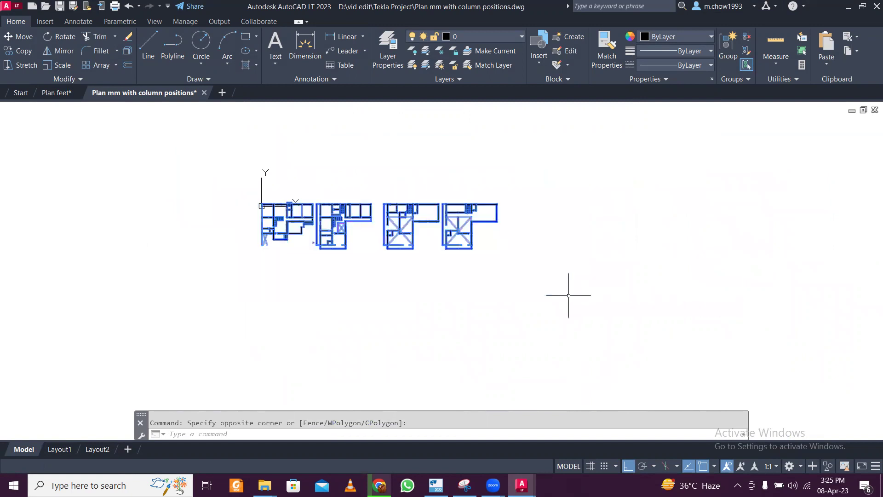
pyautogui.click(23, 32)
pyautogui.click(636, 284)
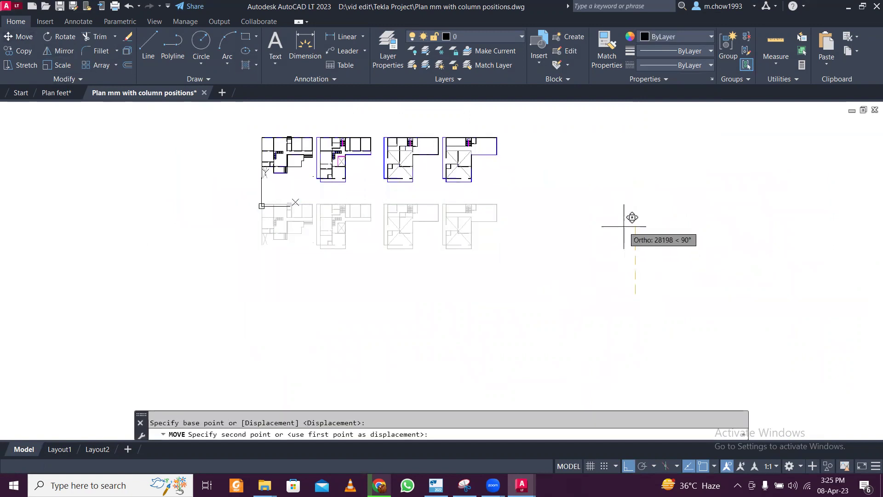
pyautogui.click(622, 244)
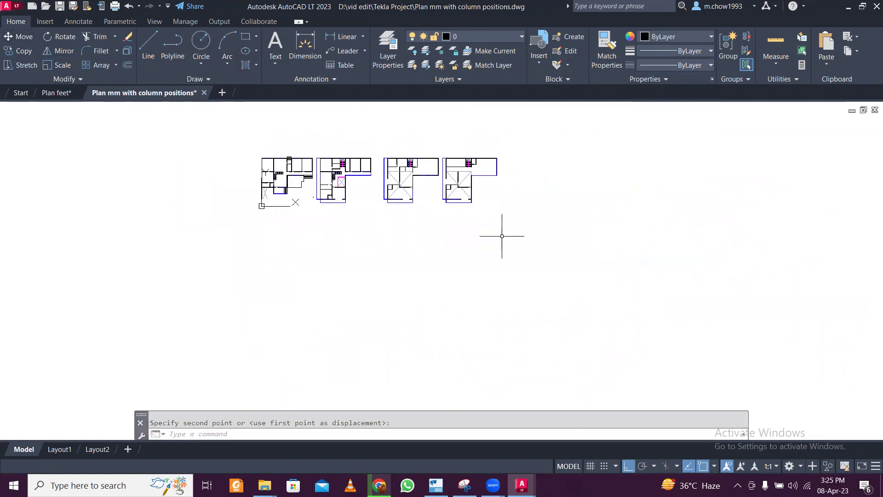
pyautogui.scroll(6, 325, 242)
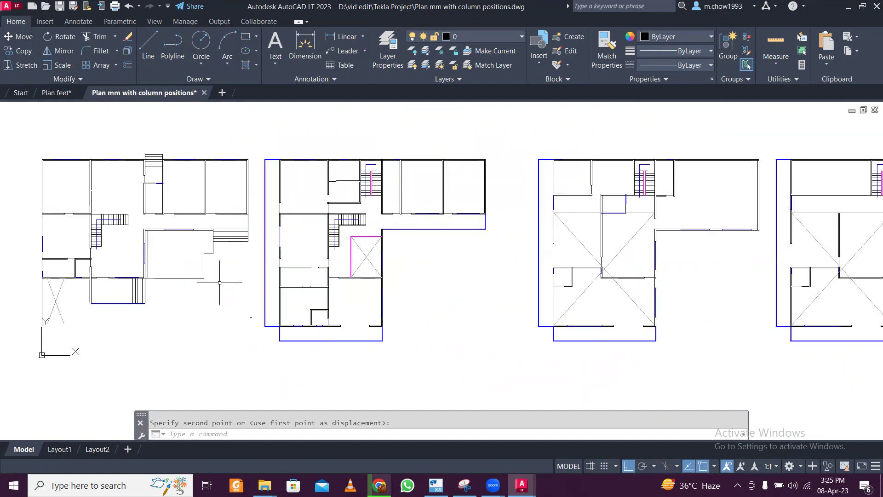
pyautogui.moveTo(14, 171); pyautogui.dragTo(69, 270, button='middle')
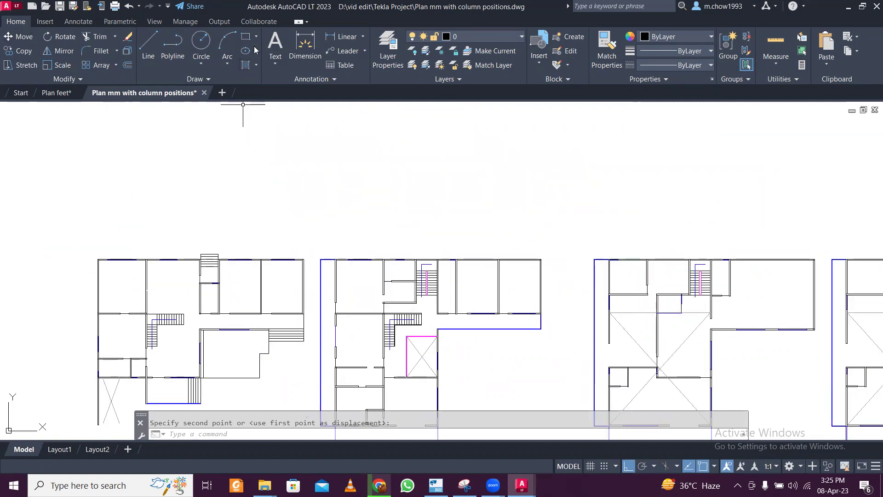
pyautogui.scroll(-4, 282, 131)
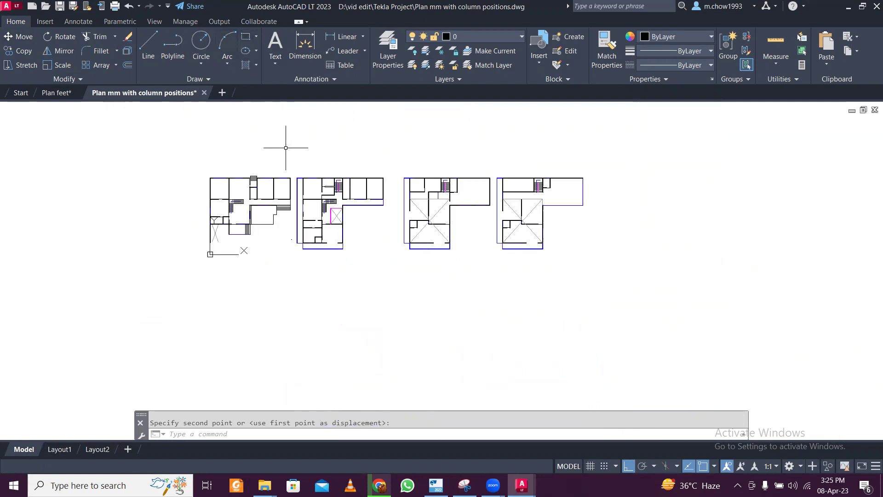
pyautogui.scroll(2, 297, 173)
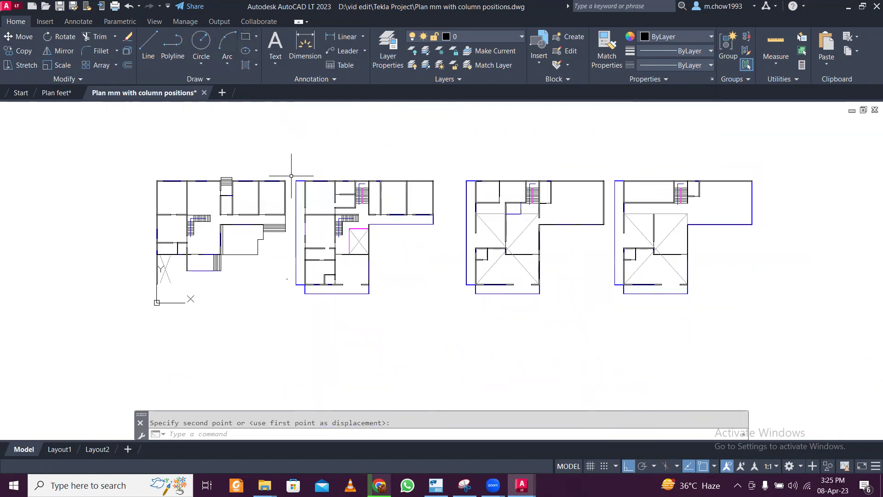
pyautogui.click(291, 175)
pyautogui.scroll(-4, 378, 228)
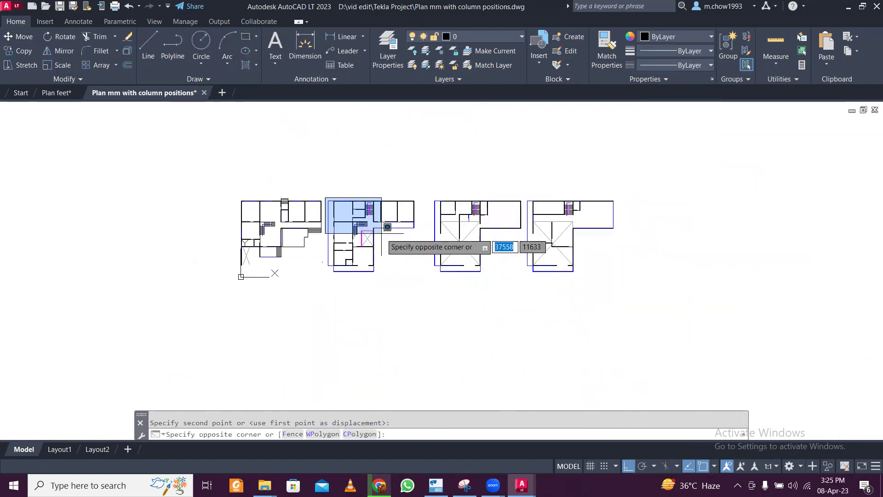
pyautogui.scroll(4, 378, 216)
pyautogui.press('Escape')
# - Assign all objects of the four floor plans to layer 0 and clear the selection
pyautogui.click(87, 148)
pyautogui.click(780, 349)
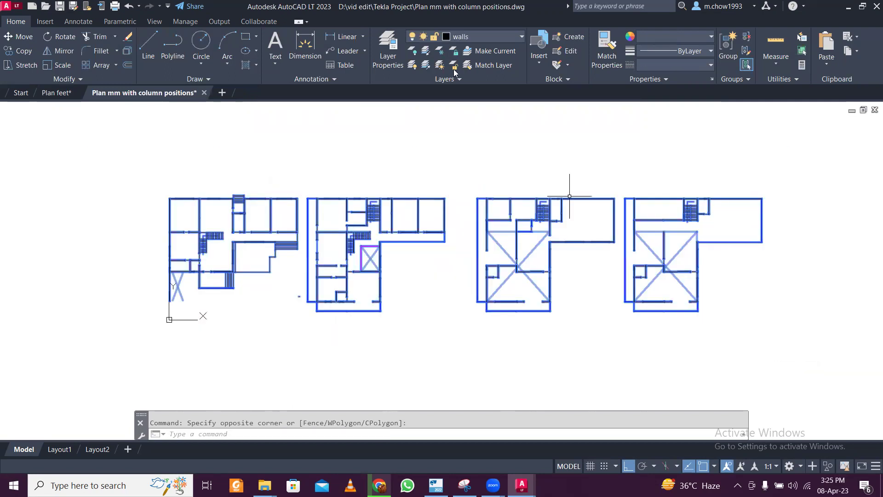
pyautogui.click(480, 36)
pyautogui.click(479, 49)
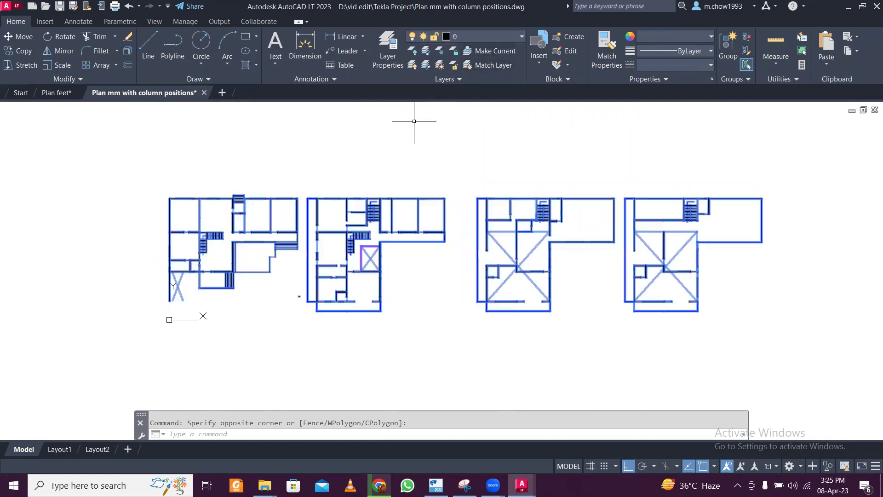
pyautogui.press('Escape')
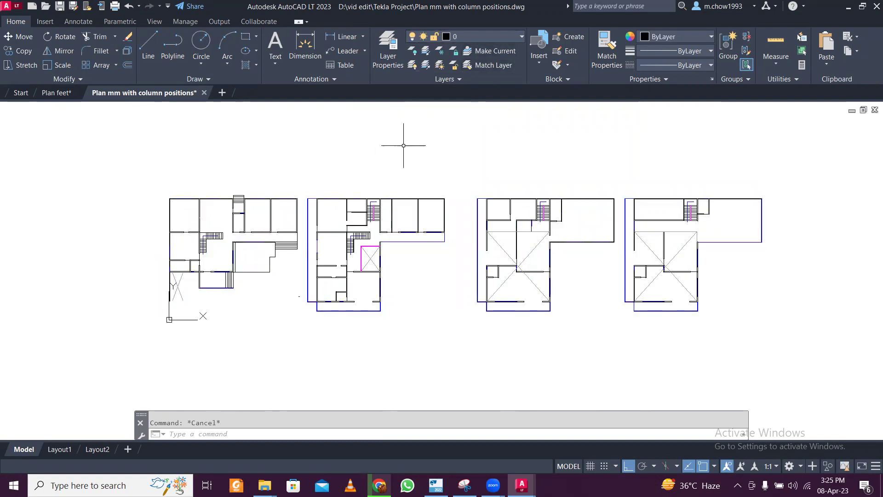
# - Set the object colour of all four floor plans to ByLayer
pyautogui.click(370, 248)
pyautogui.press('Escape')
pyautogui.click(109, 160)
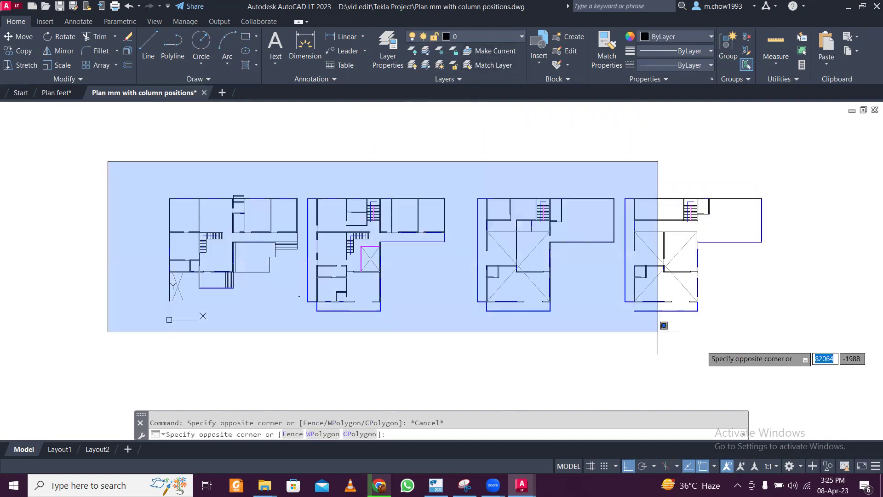
pyautogui.click(817, 371)
pyautogui.click(659, 40)
pyautogui.click(661, 45)
pyautogui.press('Escape')
# - Delete the walls layer with LAYDEL by choosing it by name, and check the remaining layers
pyautogui.scroll(3, 309, 203)
pyautogui.scroll(-5, 309, 202)
pyautogui.scroll(1, 309, 202)
pyautogui.write('la')
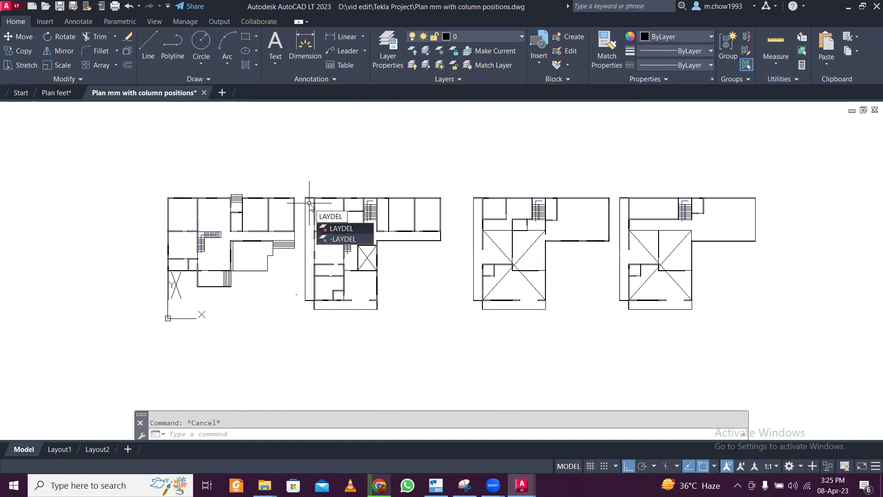
pyautogui.press('Return')
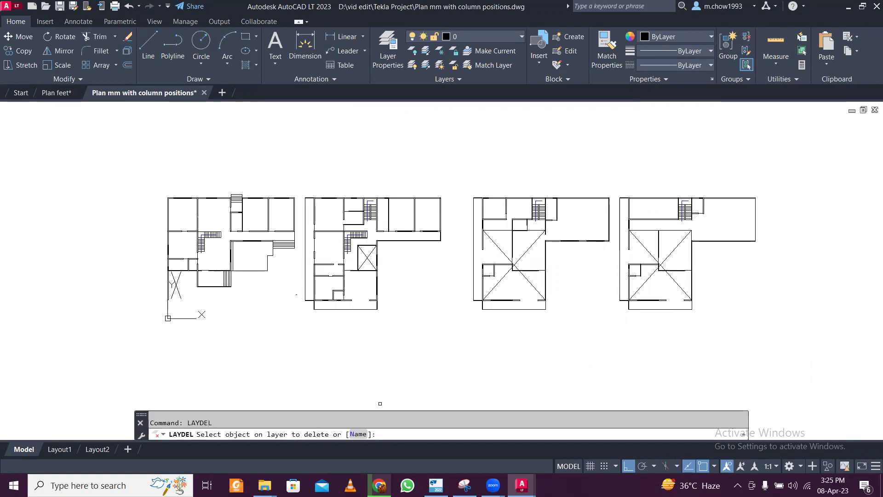
pyautogui.click(363, 437)
pyautogui.click(389, 192)
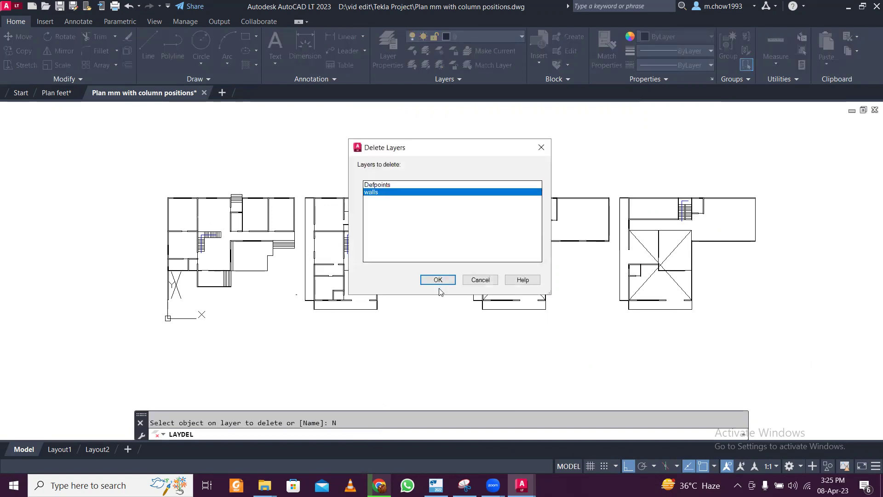
pyautogui.click(439, 281)
pyautogui.click(469, 253)
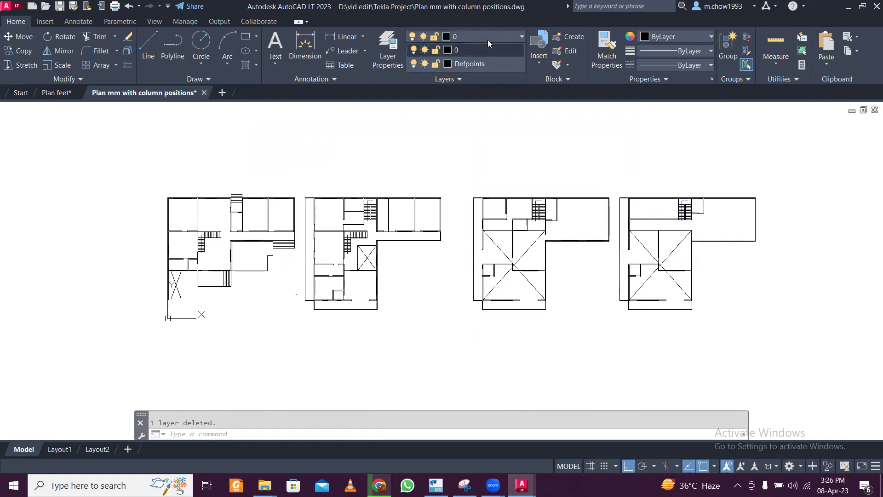
pyautogui.press('Escape')
# - Create a new layer named Columns with the colour red and make it the current layer
pyautogui.moveTo(280, 192); pyautogui.dragTo(249, 209, button='middle')
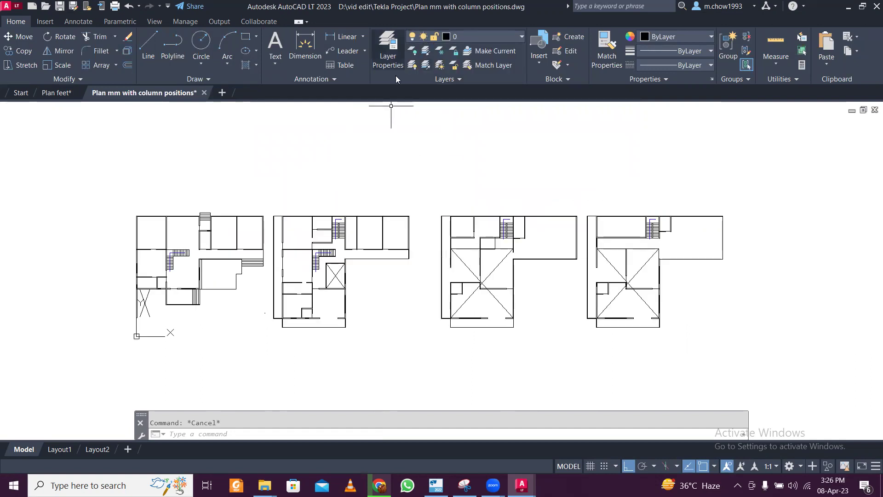
pyautogui.click(398, 50)
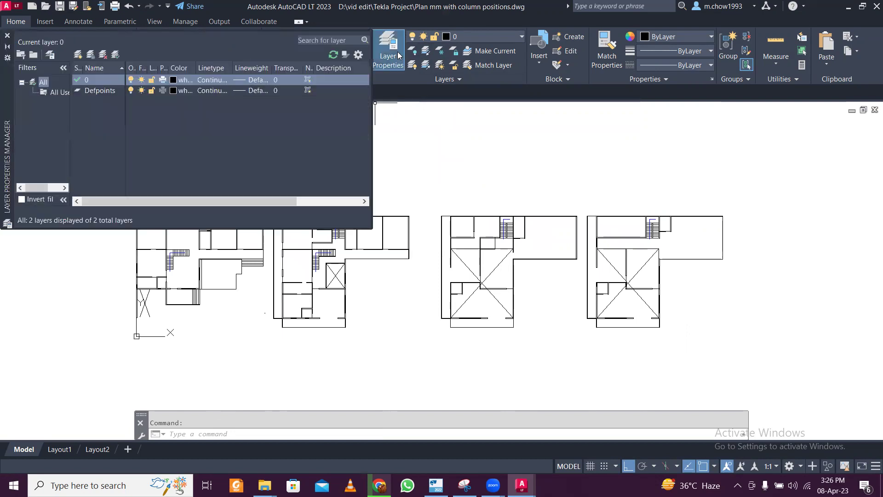
pyautogui.click(78, 56)
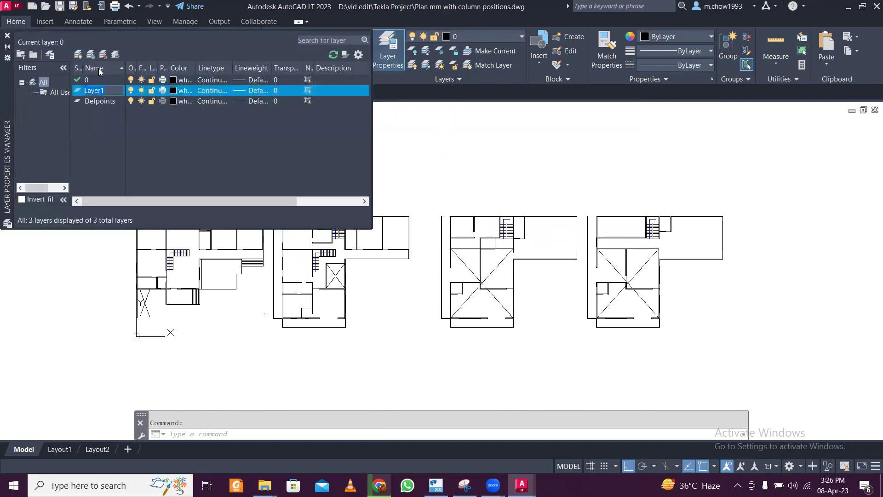
pyautogui.write('Co')
pyautogui.click(173, 92)
pyautogui.click(345, 266)
pyautogui.click(426, 331)
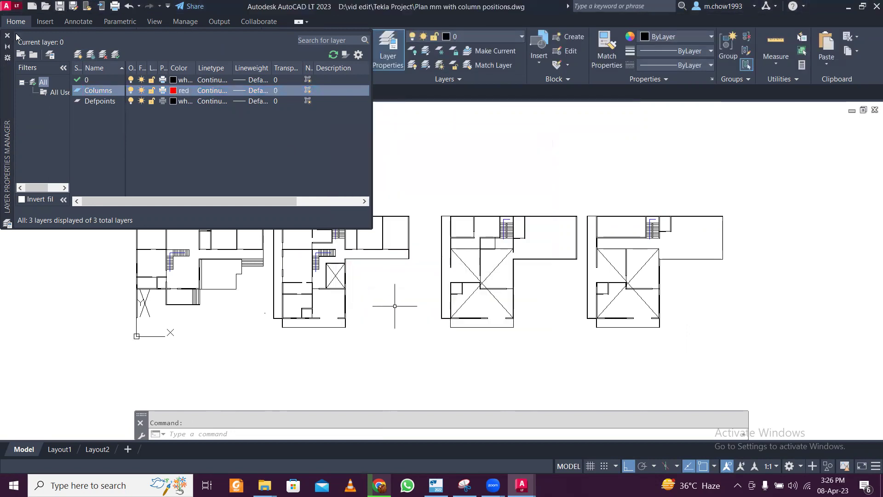
pyautogui.doubleClick(11, 34)
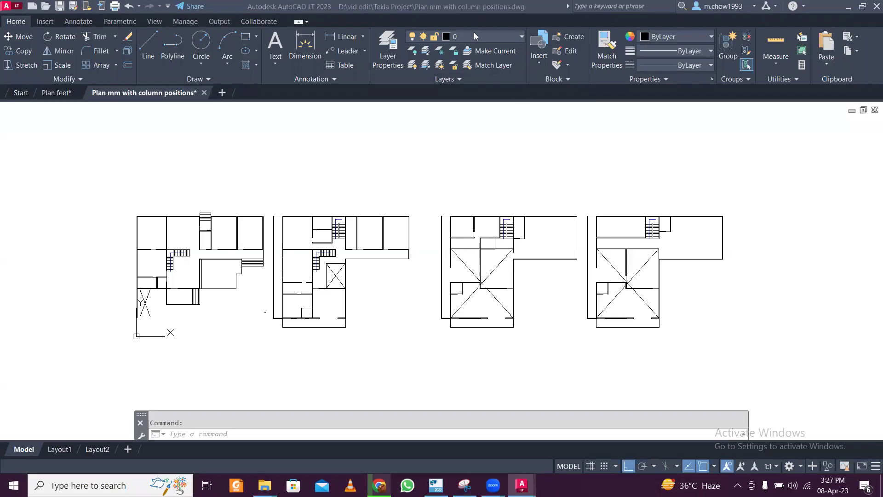
pyautogui.click(474, 36)
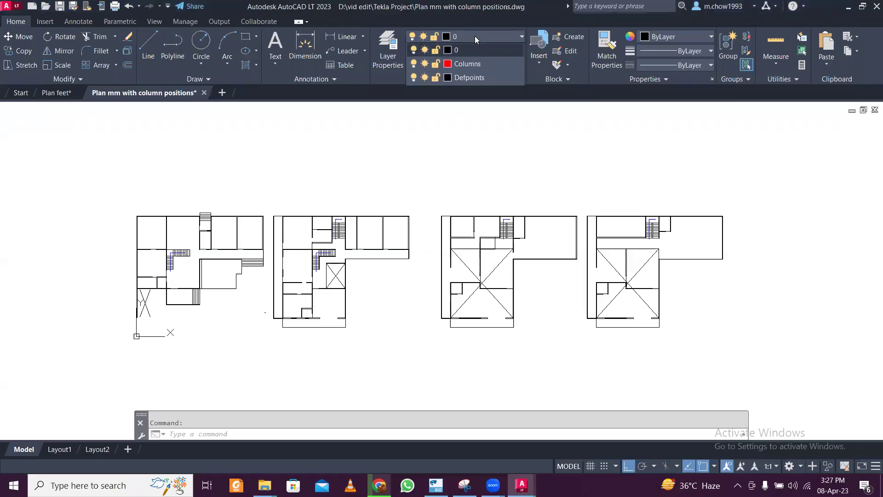
pyautogui.click(478, 68)
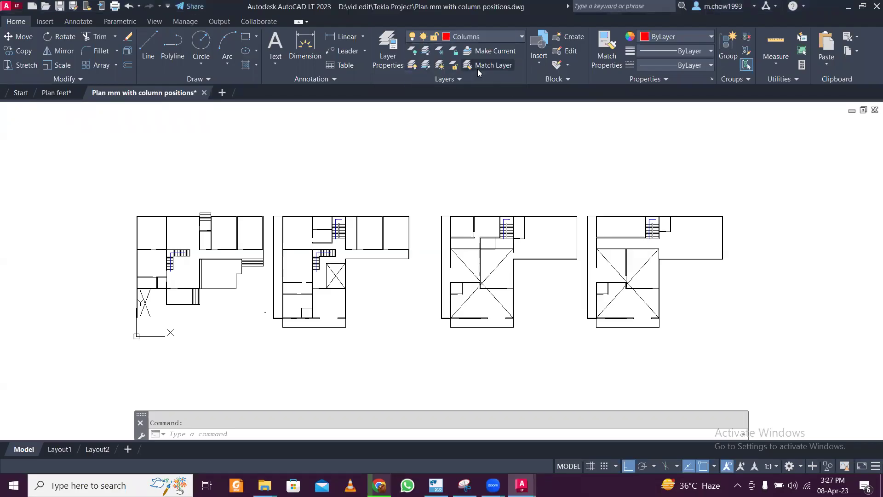
pyautogui.click(246, 36)
pyautogui.scroll(5, 147, 211)
pyautogui.click(97, 163)
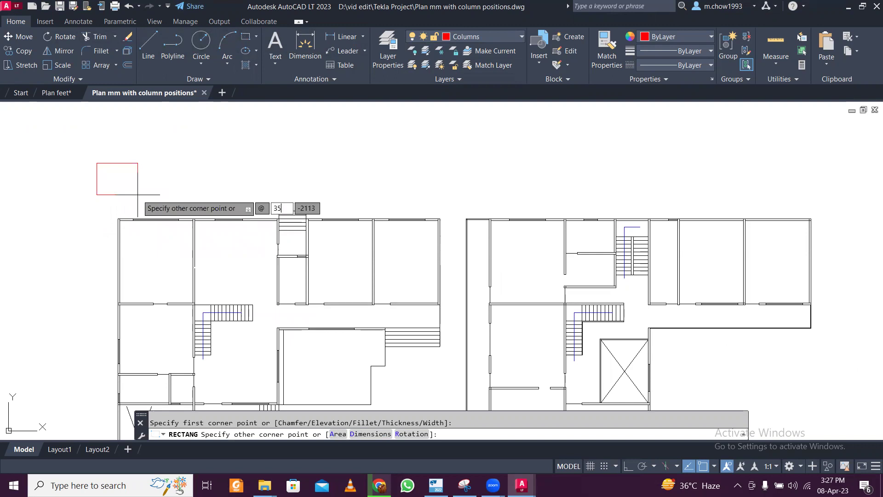
pyautogui.write('350')
pyautogui.press('Tab')
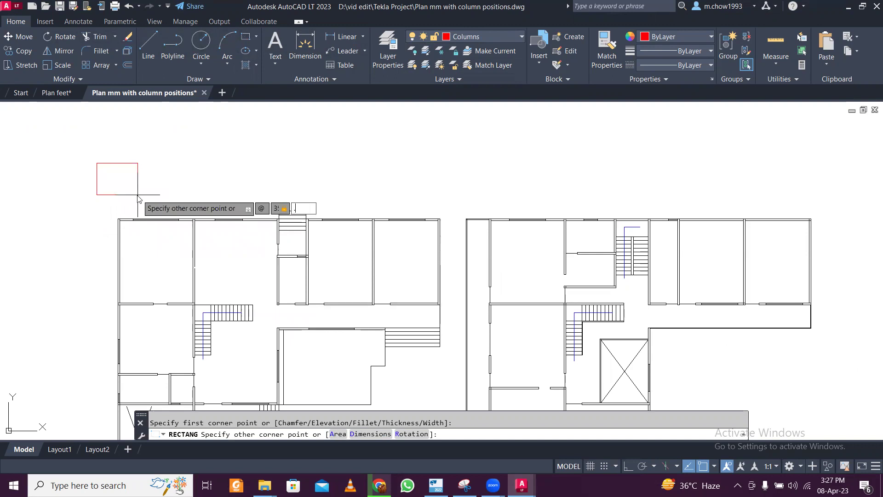
pyautogui.press('Escape')
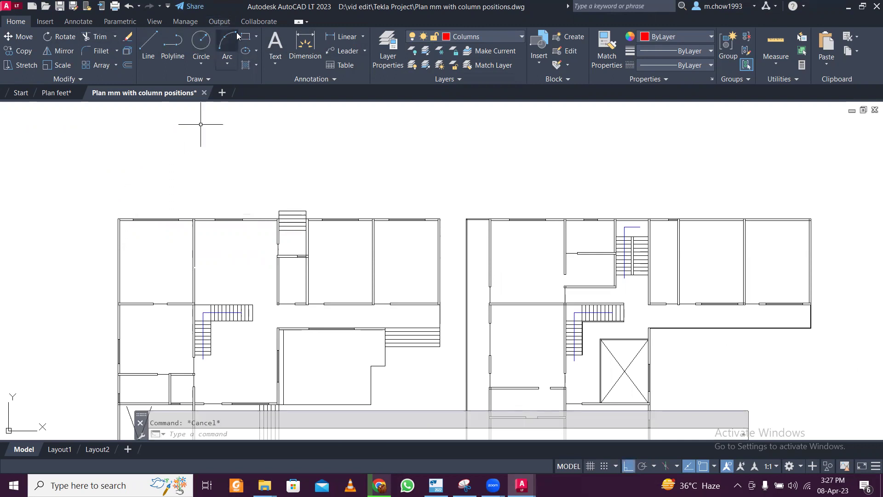
# - Draw a 350 by 350 mm column rectangle in the empty space above the ground floor plan
pyautogui.click(245, 36)
pyautogui.click(159, 144)
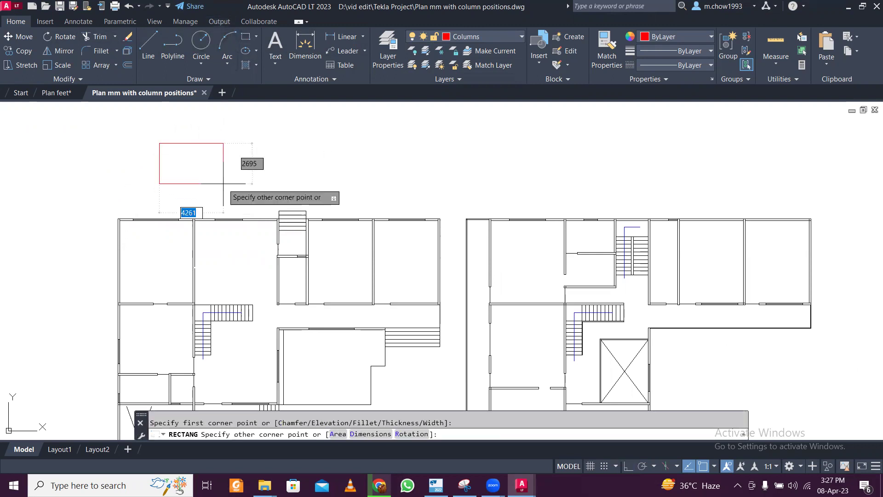
pyautogui.write('@')
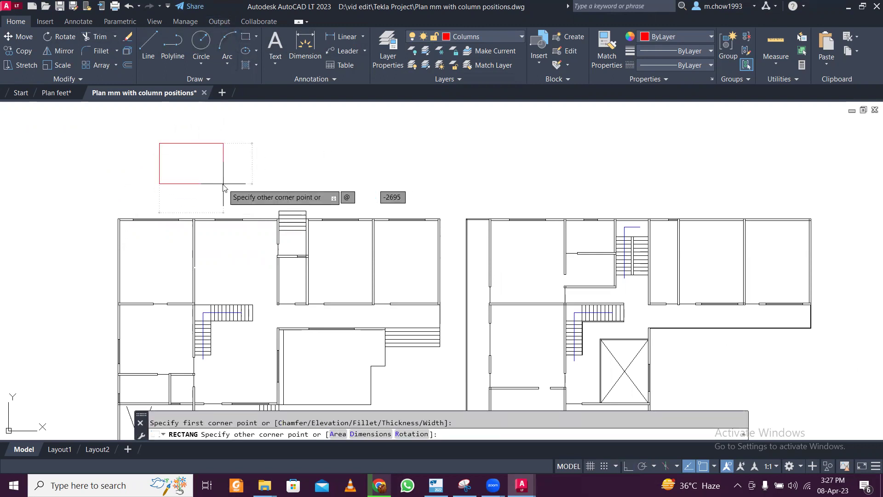
pyautogui.press('Tab')
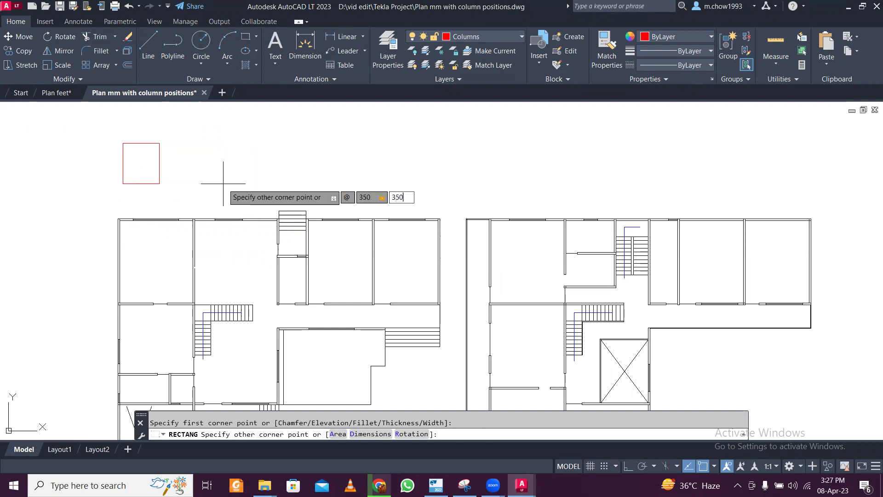
pyautogui.write('350')
pyautogui.press('Return')
pyautogui.scroll(6, 180, 137)
pyautogui.moveTo(94, 132); pyautogui.dragTo(177, 168, button='middle')
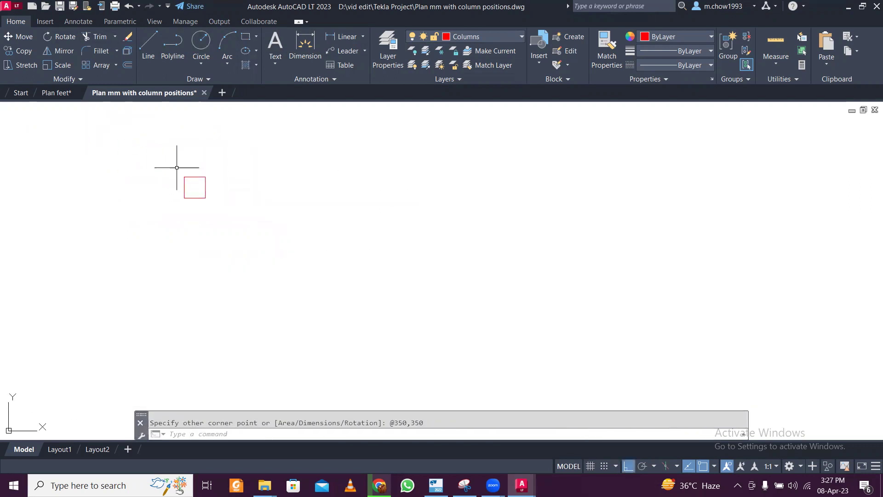
pyautogui.press('Escape')
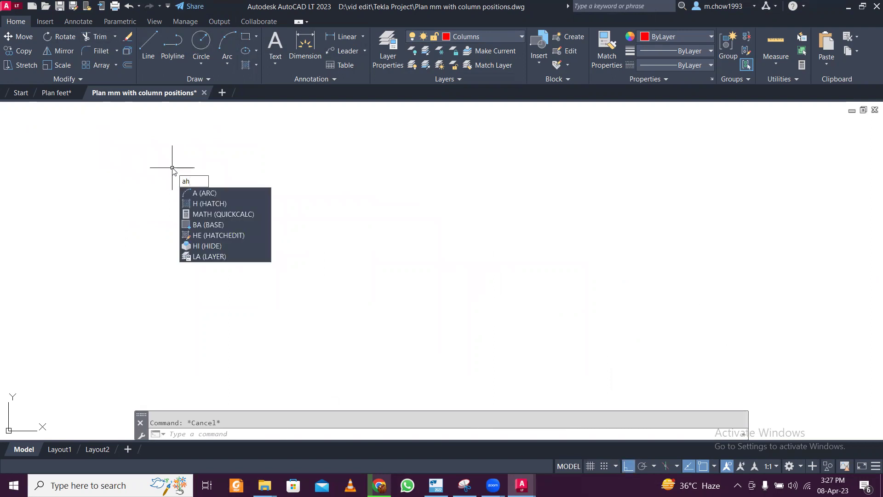
# - Fill the 350 mm column square with a solid hatch
pyautogui.write('h')
pyautogui.press('Return')
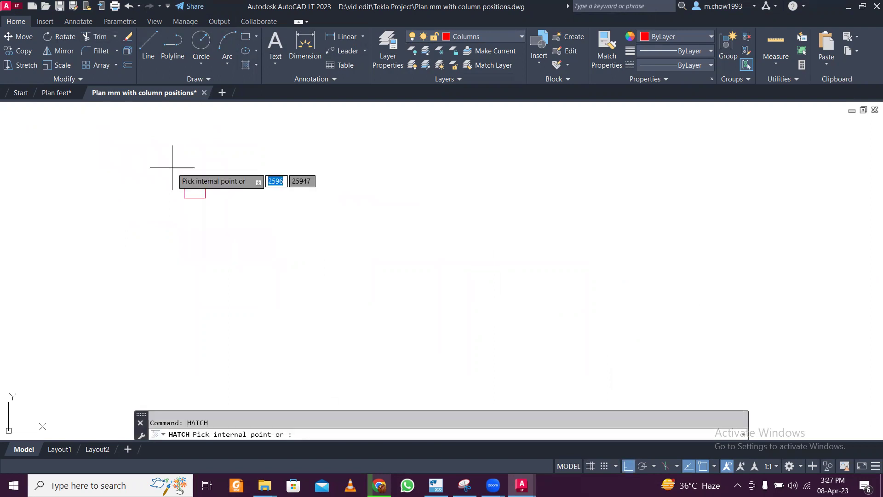
pyautogui.click(195, 188)
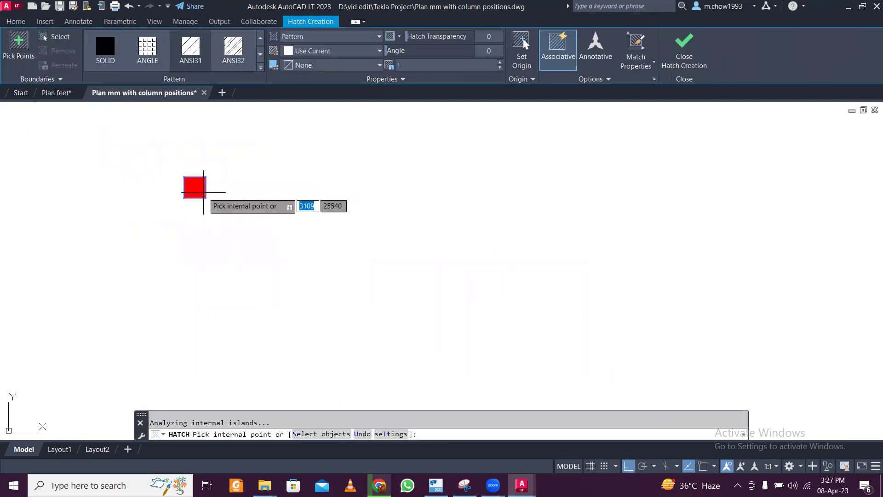
pyautogui.press('Return')
# - Copy the hatched column square by its upper-left corner onto the upper-left outer wall corner of the ground floor plan
pyautogui.moveTo(158, 164); pyautogui.dragTo(225, 221)
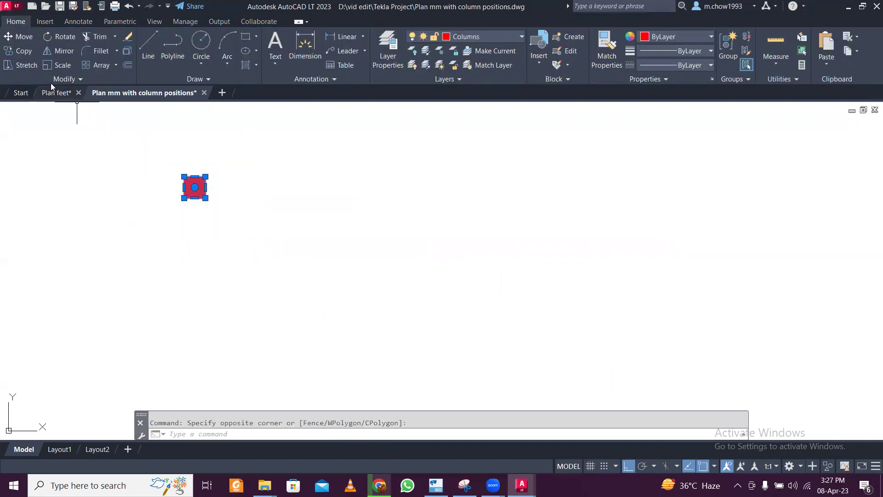
pyautogui.click(19, 51)
pyautogui.click(184, 177)
pyautogui.scroll(-5, 187, 175)
pyautogui.scroll(10, 186, 175)
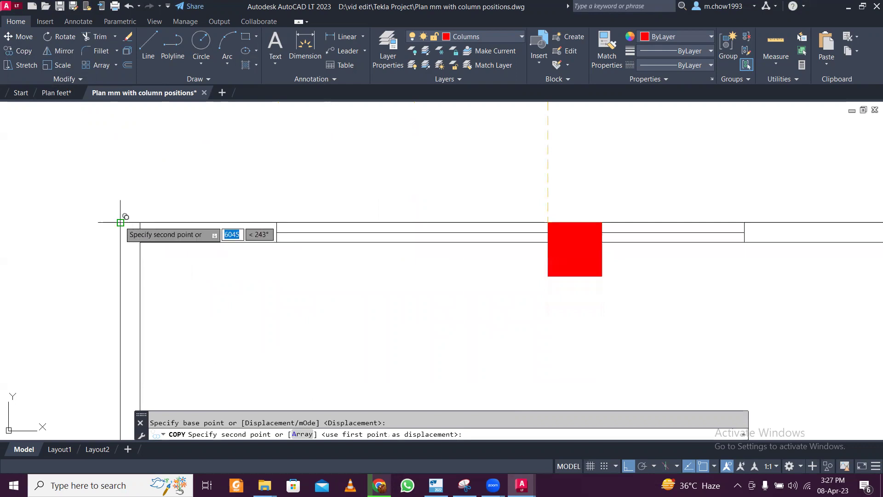
pyautogui.click(120, 221)
pyautogui.press('Escape')
# - Delete the original hatched column square above the ground floor plan
pyautogui.scroll(-6, 124, 215)
pyautogui.click(282, 187)
pyautogui.click(217, 122)
pyautogui.press('Delete')
pyautogui.scroll(3, 166, 249)
pyautogui.scroll(-8, 161, 246)
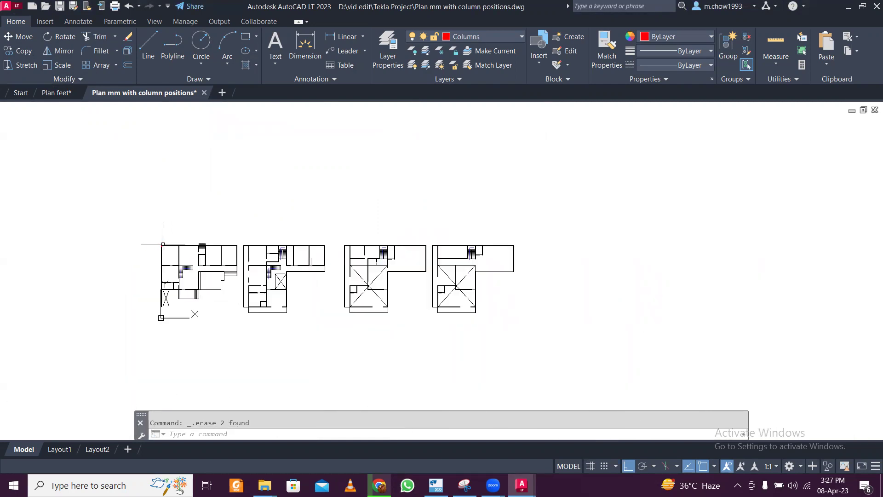
# - Copy the whole first floor plan straight up into the empty space above the row of plans
pyautogui.scroll(4, 196, 227)
pyautogui.scroll(-3, 239, 220)
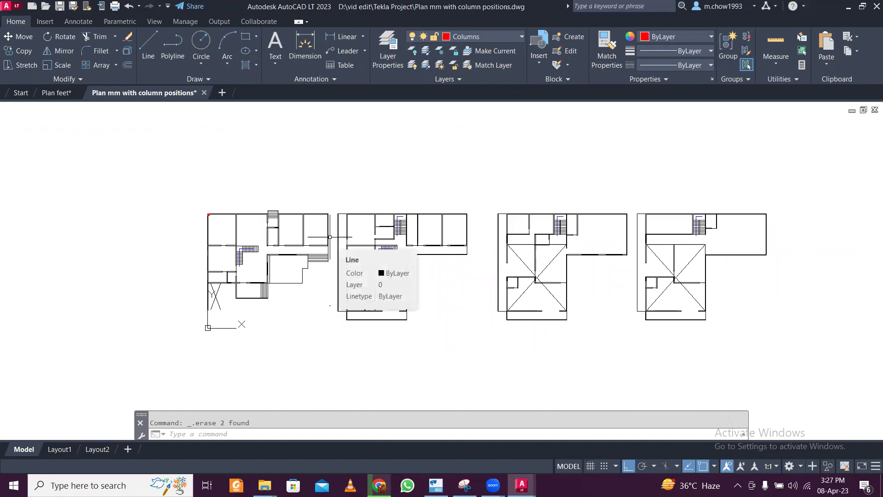
pyautogui.click(337, 202)
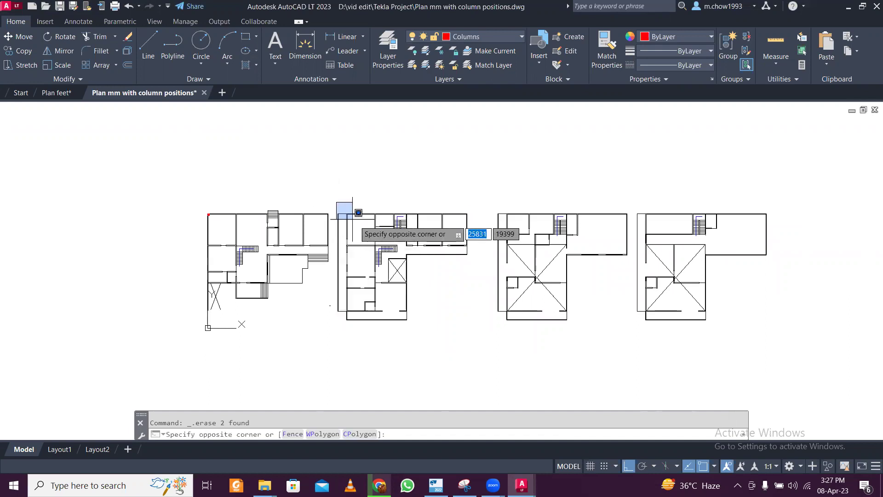
pyautogui.click(486, 338)
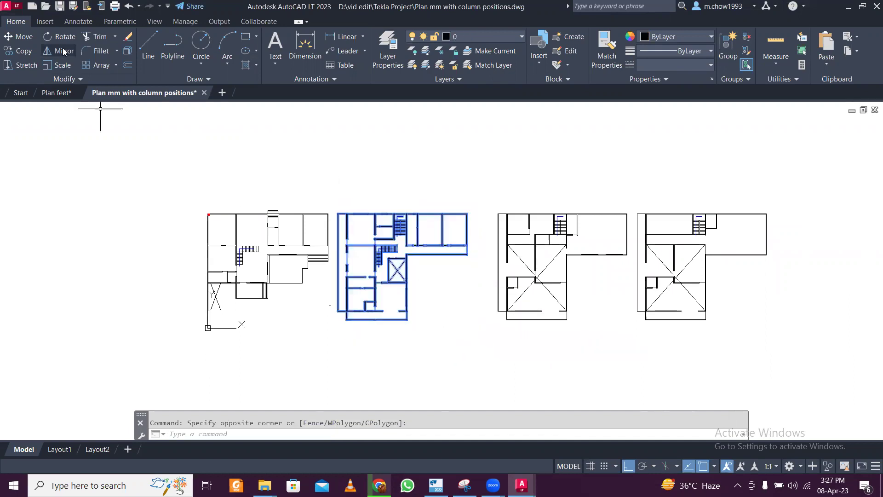
pyautogui.click(21, 52)
pyautogui.click(432, 306)
pyautogui.moveTo(420, 205); pyautogui.dragTo(423, 299, button='middle')
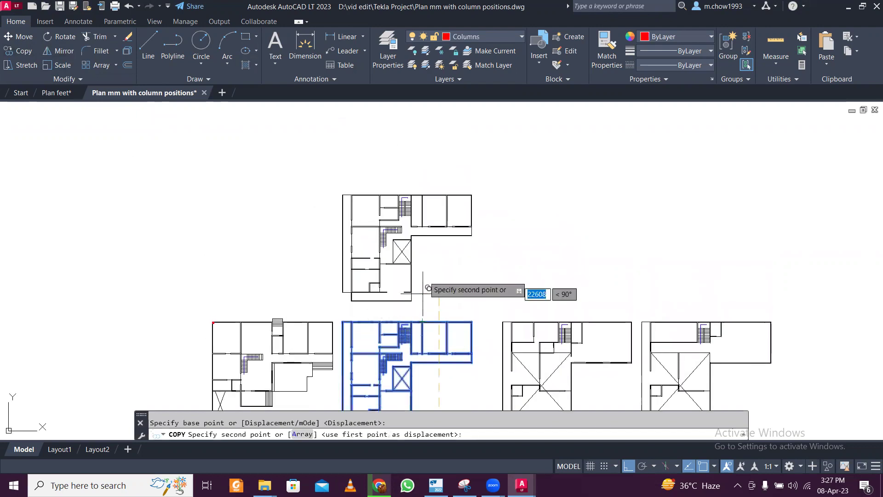
pyautogui.click(428, 265)
pyautogui.press('Escape')
# - Convert the upper copy of the first floor plan into a block named ff
pyautogui.click(305, 138)
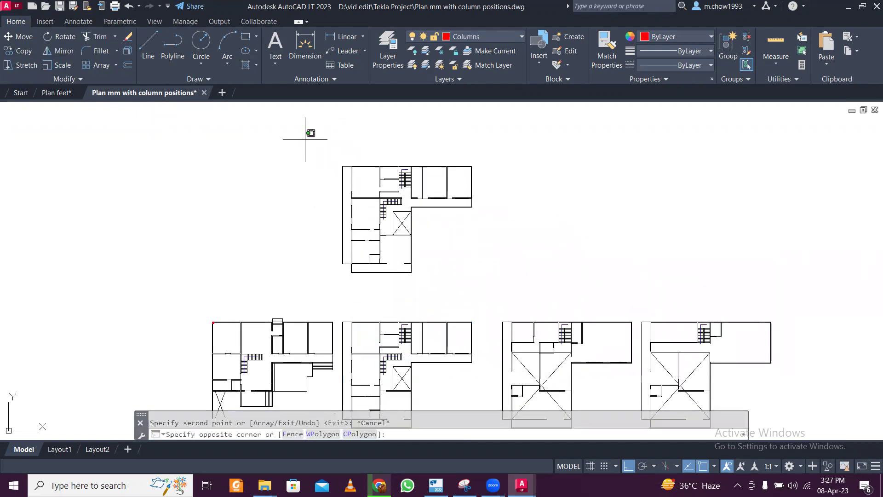
pyautogui.click(558, 297)
pyautogui.write('b')
pyautogui.press('Return')
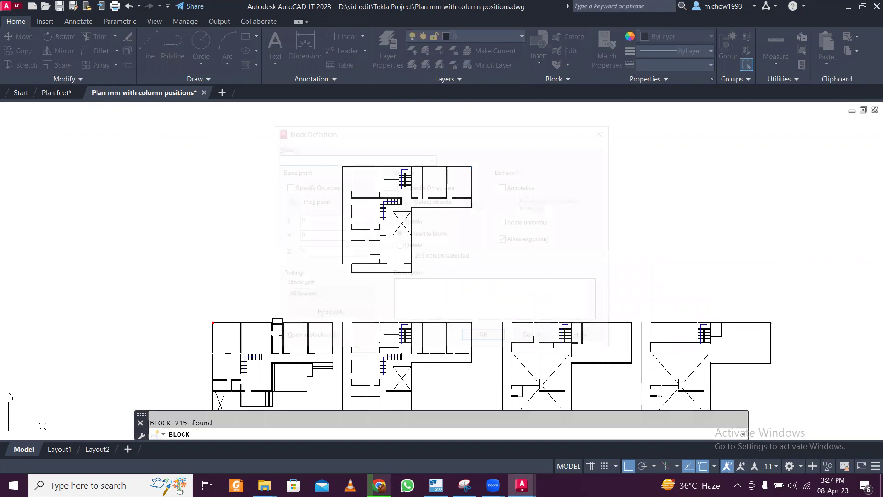
pyautogui.write('ff')
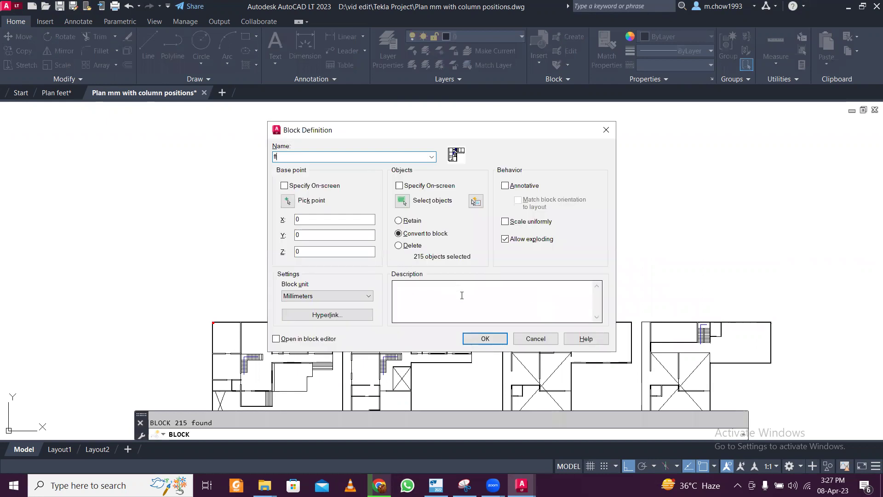
pyautogui.click(485, 338)
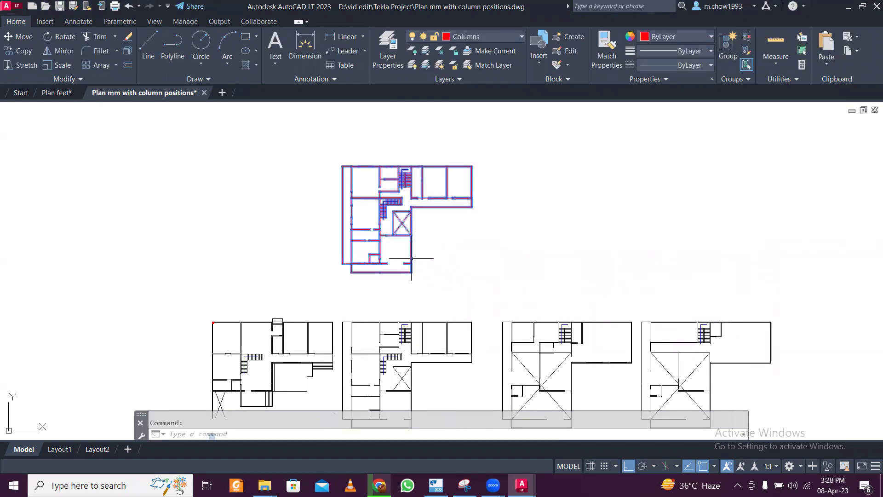
pyautogui.scroll(-2, 441, 195)
pyautogui.scroll(1, 442, 190)
pyautogui.press('Escape')
pyautogui.click(518, 224)
pyautogui.click(361, 125)
pyautogui.press('Escape')
# - Copy the ff block onto the ground floor plan, matching the wall corner beside the L-shaped staircase in both plans
pyautogui.click(431, 232)
pyautogui.click(406, 208)
pyautogui.click(24, 51)
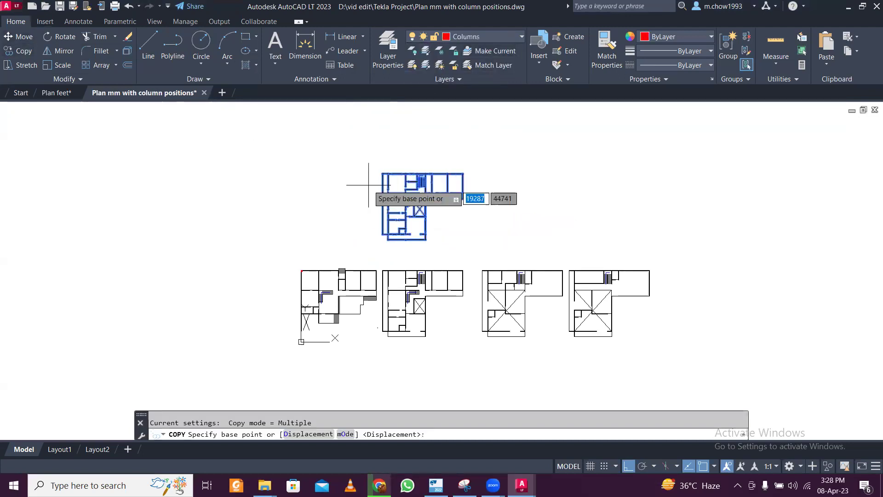
pyautogui.scroll(3, 410, 191)
pyautogui.scroll(-3, 375, 300)
pyautogui.scroll(5, 288, 245)
pyautogui.scroll(2, 288, 245)
pyautogui.scroll(-4, 370, 193)
pyautogui.scroll(5, 397, 155)
pyautogui.scroll(4, 396, 155)
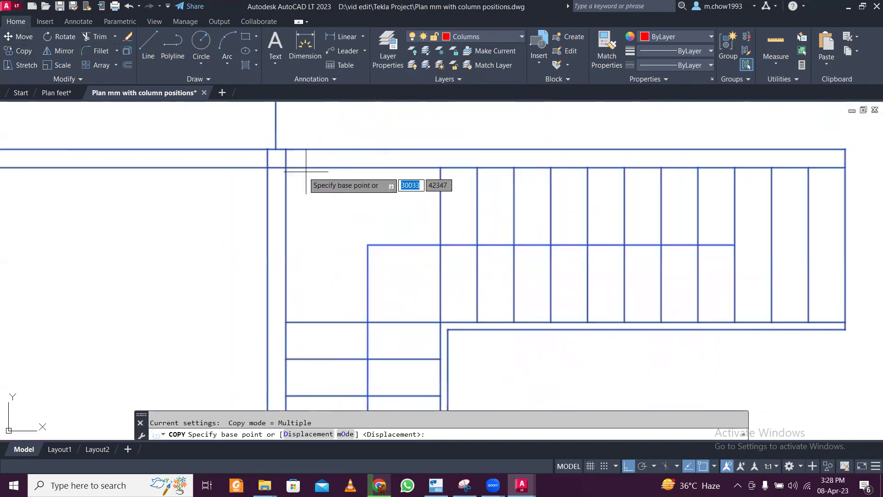
pyautogui.click(296, 163)
pyautogui.scroll(-4, 308, 151)
pyautogui.scroll(-3, 220, 250)
pyautogui.scroll(7, 246, 248)
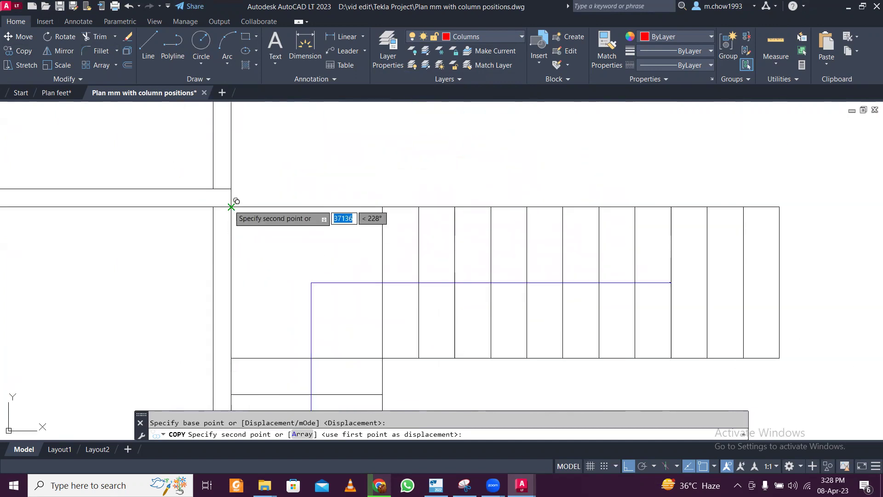
pyautogui.click(232, 205)
pyautogui.scroll(-3, 327, 241)
pyautogui.press('Escape')
# - Highlight the overlaid first floor block and examine how its walls line up with the ground floor corner column
pyautogui.click(332, 247)
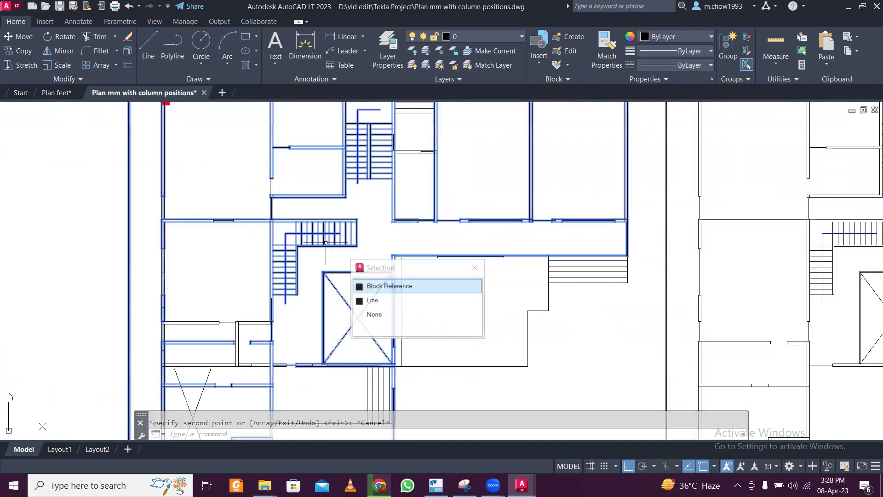
pyautogui.scroll(-4, 340, 242)
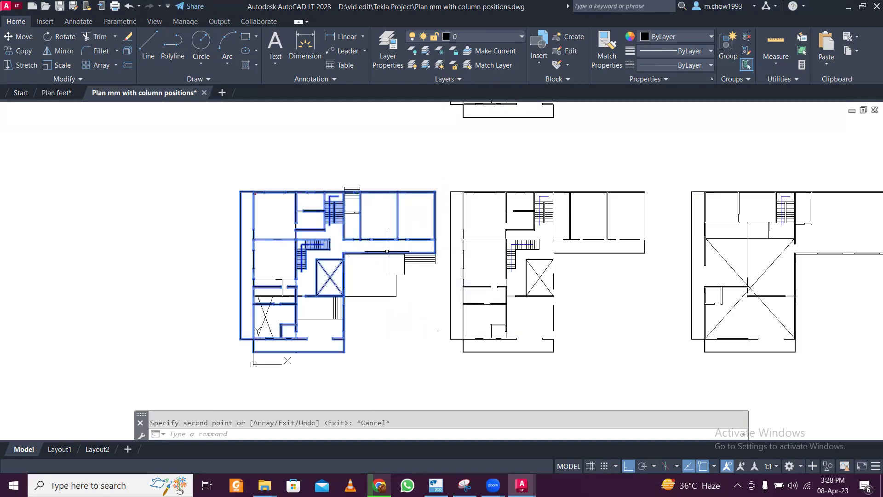
pyautogui.press('Escape')
pyautogui.click(420, 261)
pyautogui.press('Escape')
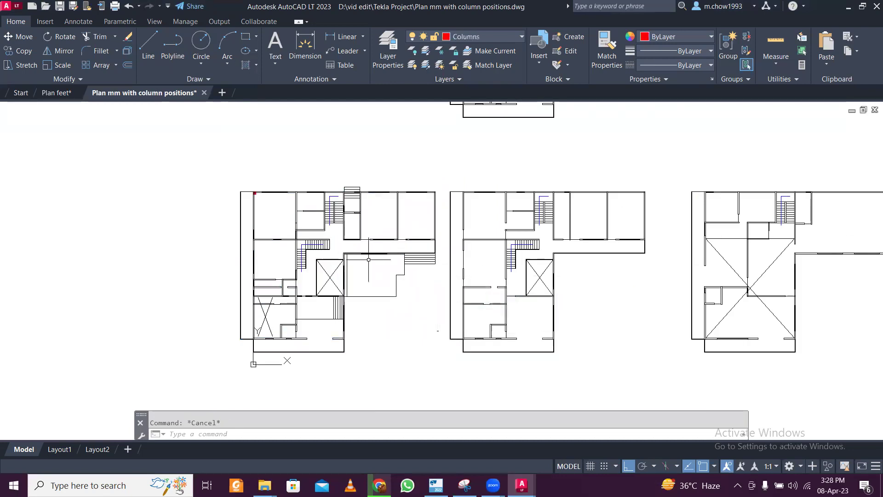
pyautogui.click(314, 240)
pyautogui.scroll(10, 309, 230)
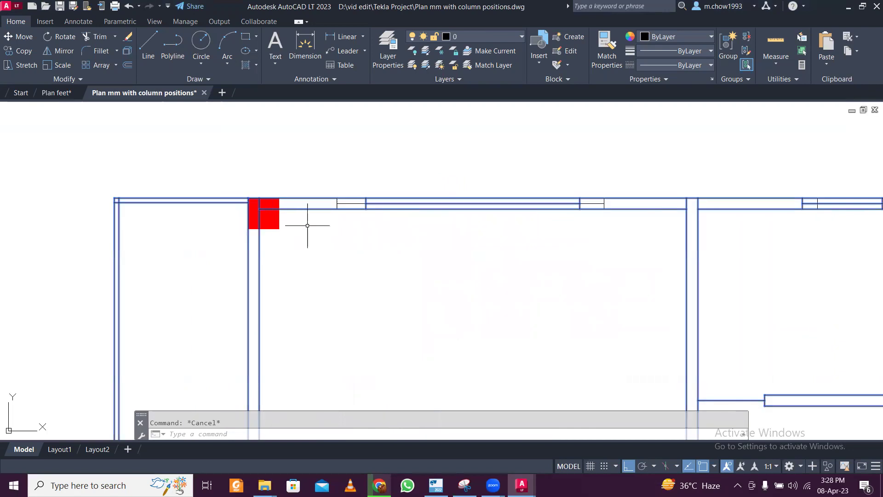
# - Copy the corner column along the upper exterior wall to the first interior wall junction, aligning its upper right corner with the wall face
pyautogui.press('Escape')
pyautogui.click(287, 221)
pyautogui.click(272, 221)
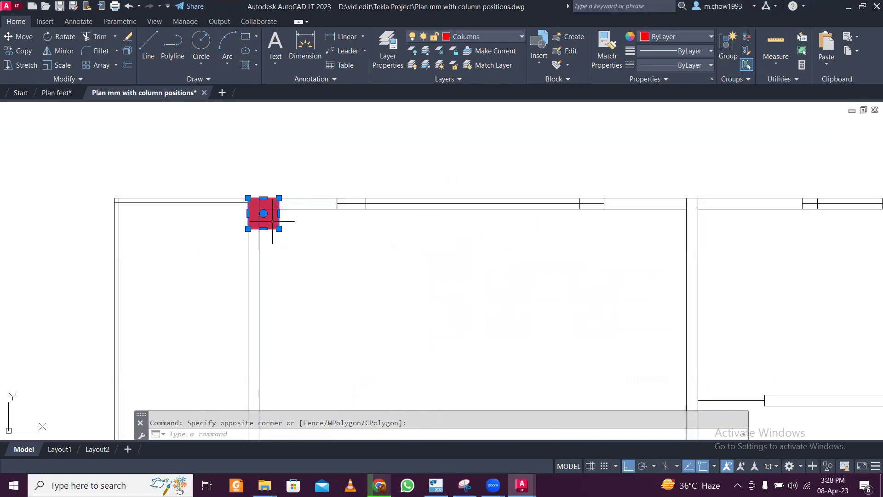
pyautogui.click(36, 49)
pyautogui.scroll(-4, 252, 177)
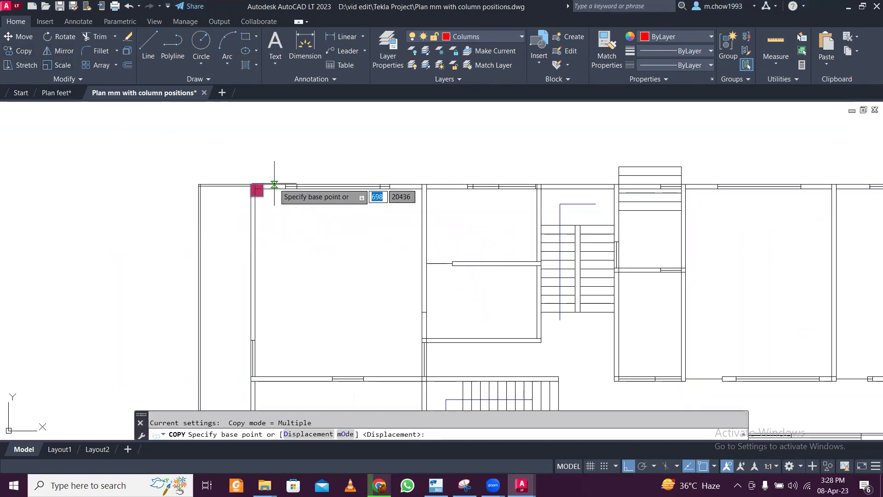
pyautogui.scroll(6, 268, 184)
pyautogui.click(204, 184)
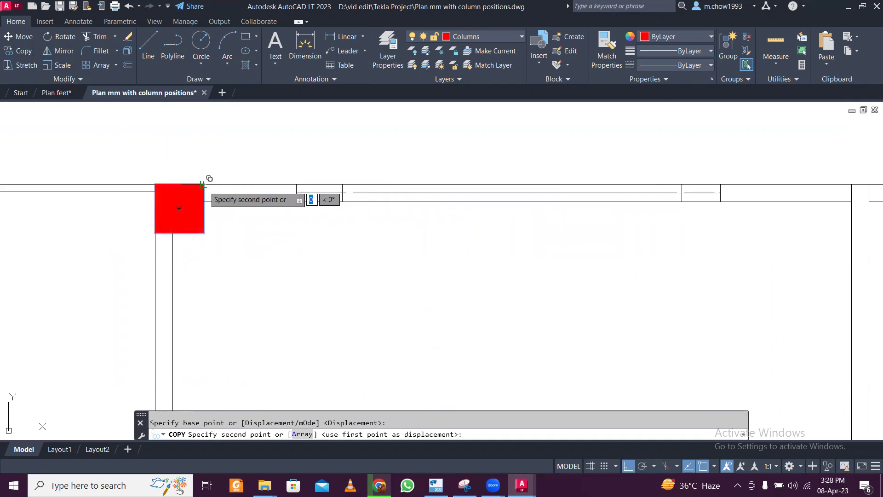
pyautogui.scroll(-4, 202, 183)
pyautogui.scroll(6, 251, 179)
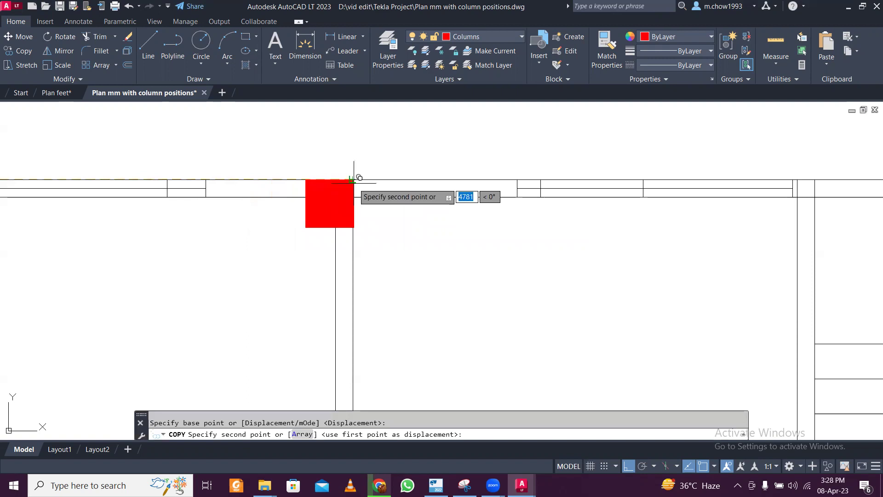
pyautogui.click(353, 181)
# - Place two more column copies on the upper exterior wall, at the walls on either side of the straight staircase
pyautogui.scroll(-8, 258, 180)
pyautogui.scroll(-4, 240, 180)
pyautogui.scroll(4, 248, 177)
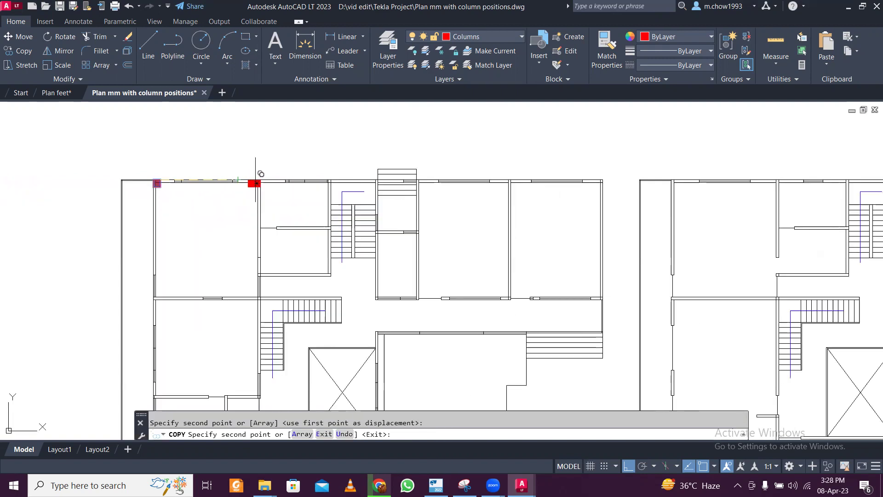
pyautogui.scroll(4, 329, 169)
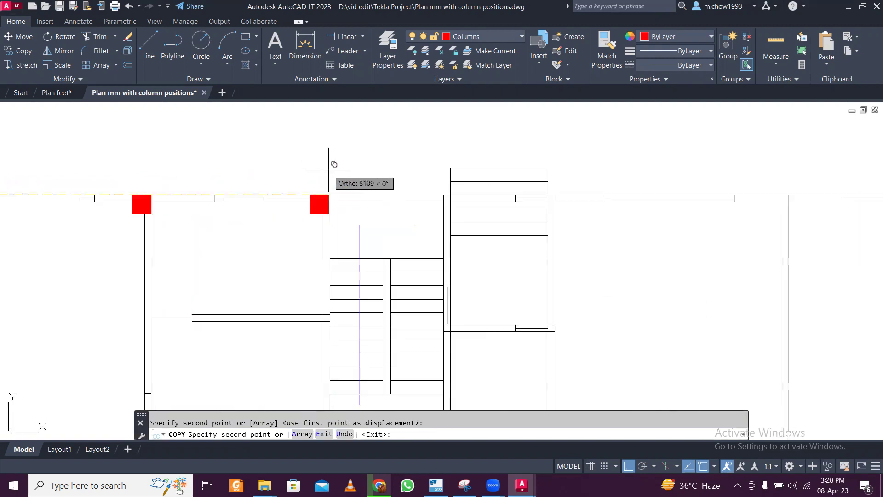
pyautogui.scroll(4, 315, 200)
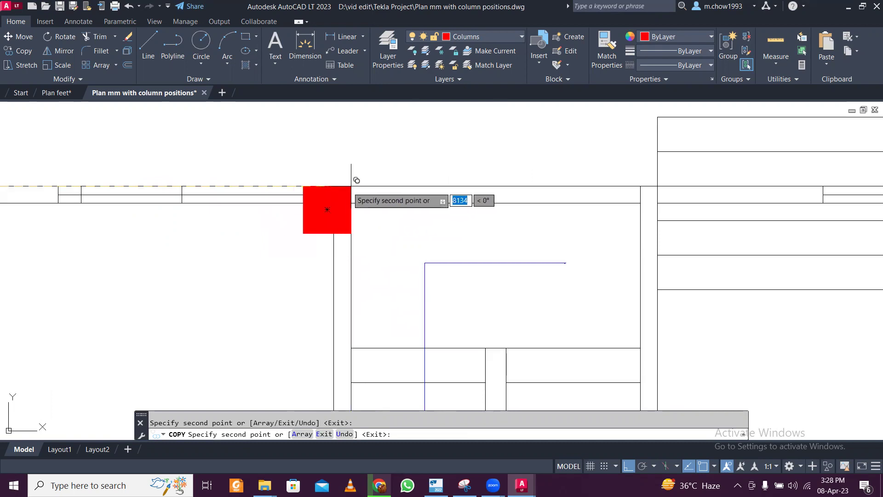
pyautogui.scroll(-4, 351, 185)
pyautogui.scroll(4, 412, 185)
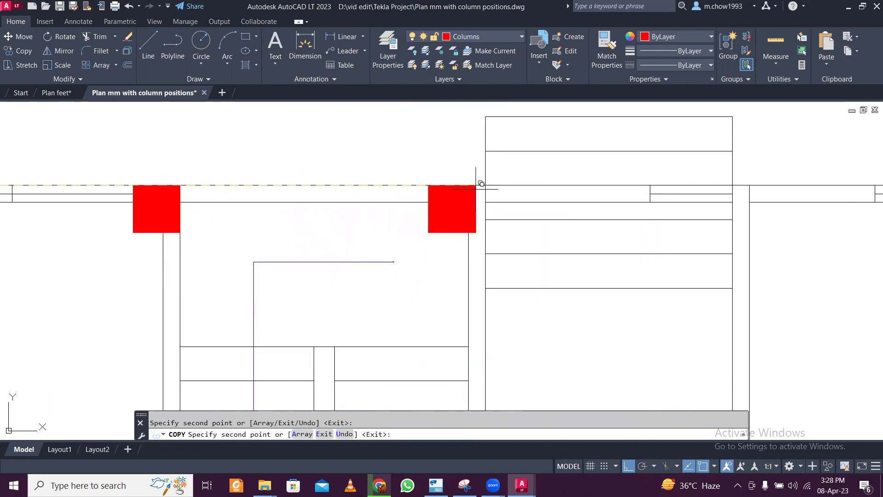
# - Place column copies at the wall between the last two rooms and at the far corner of the upper exterior wall
pyautogui.scroll(-6, 486, 185)
pyautogui.scroll(4, 339, 188)
pyautogui.click(550, 192)
pyautogui.click(780, 192)
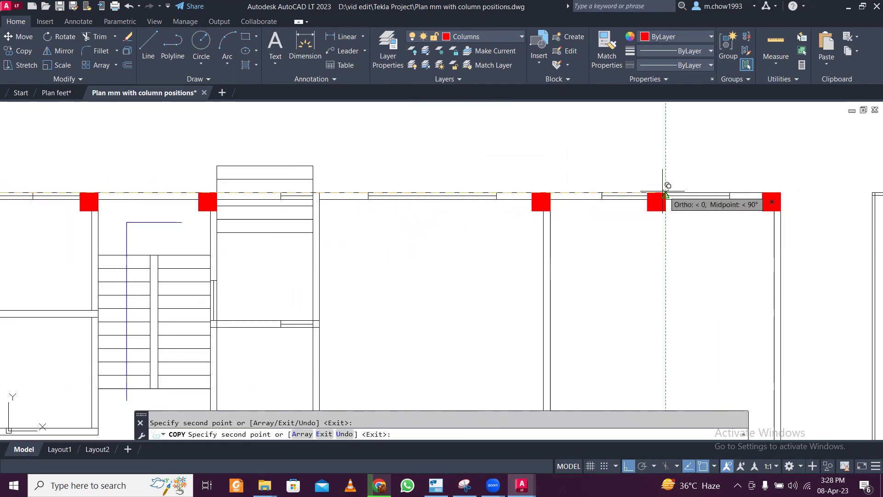
pyautogui.scroll(-4, 363, 188)
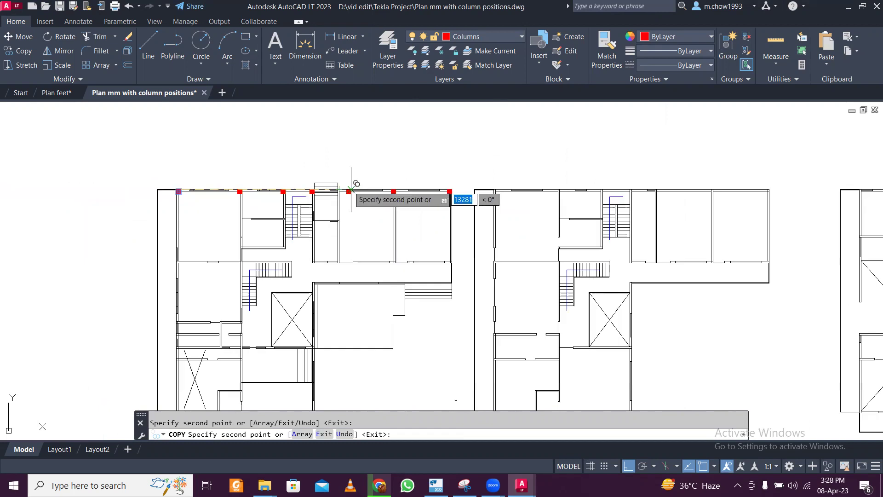
pyautogui.press('Escape')
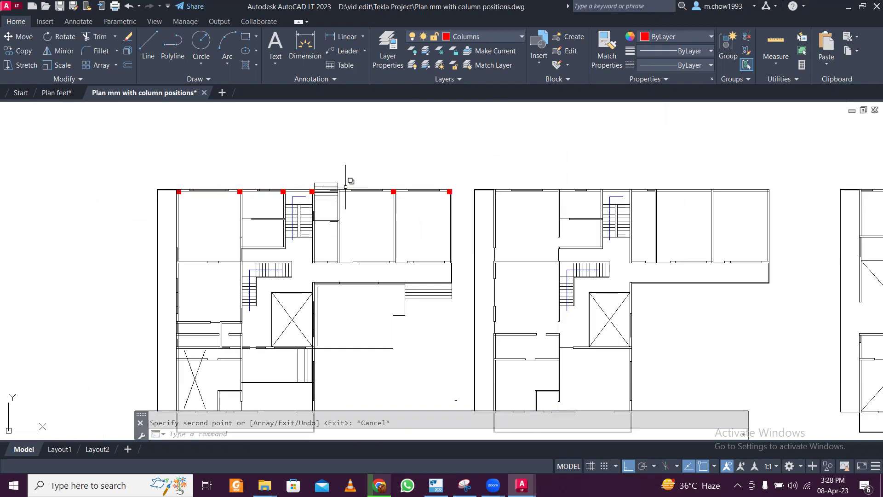
pyautogui.scroll(6, 182, 192)
pyautogui.click(190, 203)
pyautogui.click(158, 193)
pyautogui.moveTo(486, 240); pyautogui.dragTo(406, 262, button='middle')
pyautogui.click(463, 232)
pyautogui.click(440, 217)
pyautogui.scroll(-4, 406, 218)
pyautogui.scroll(6, 548, 223)
pyautogui.scroll(-6, 448, 205)
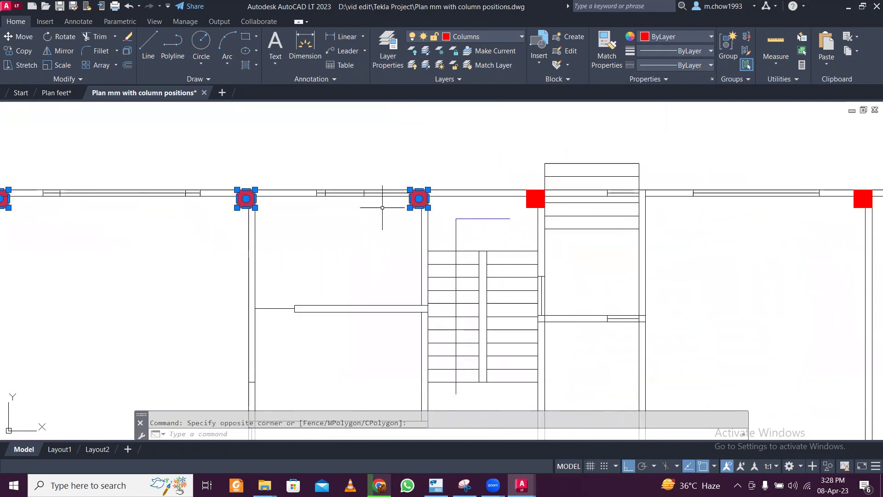
pyautogui.scroll(2, 516, 208)
pyautogui.click(537, 215)
pyautogui.click(522, 201)
pyautogui.scroll(-2, 418, 207)
pyautogui.moveTo(601, 229); pyautogui.dragTo(408, 251, button='middle')
pyautogui.scroll(3, 669, 234)
pyautogui.scroll(-6, 566, 229)
pyautogui.press('Escape')
# - Highlight the overlaid first floor block to compare its wall layout with the ground floor around both staircases and the crossed shaft
pyautogui.click(536, 240)
pyautogui.scroll(-3, 469, 237)
pyautogui.scroll(3, 470, 236)
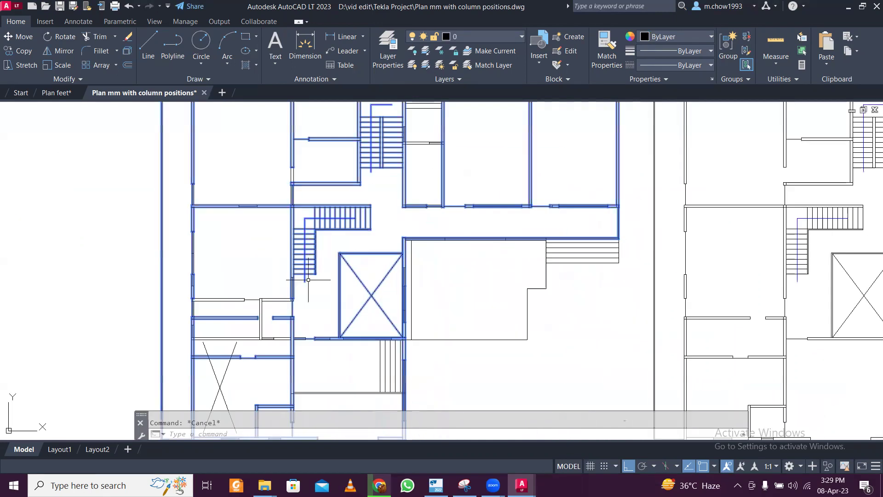
pyautogui.scroll(1, 338, 205)
pyautogui.scroll(-2, 383, 247)
pyautogui.scroll(8, 518, 242)
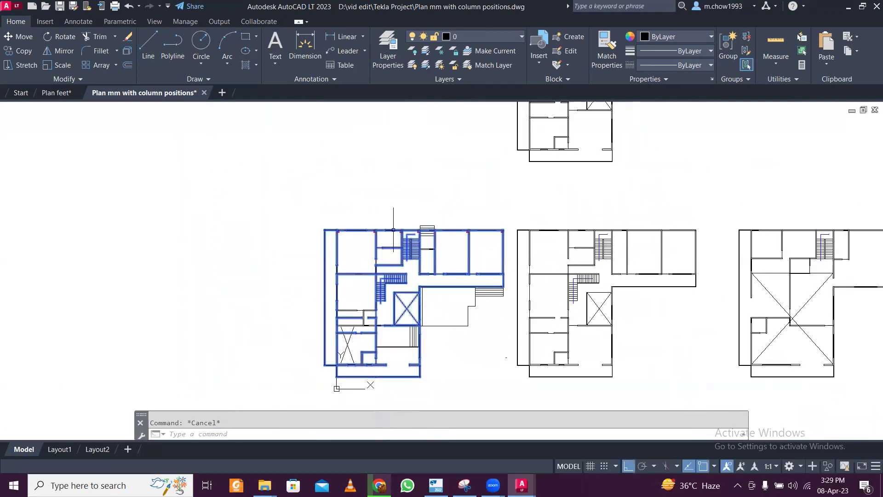
pyautogui.press('Escape')
# - Copy the six columns of the upper exterior wall straight down onto the horizontal wall line above the L-shaped staircase
pyautogui.scroll(-2, 579, 226)
pyautogui.scroll(4, 616, 235)
pyautogui.scroll(-3, 584, 239)
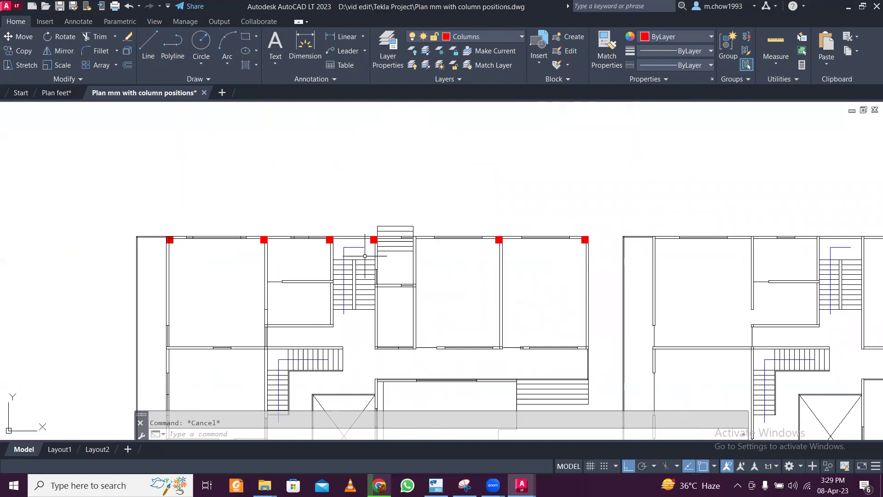
pyautogui.scroll(2, 321, 225)
pyautogui.scroll(8, 188, 206)
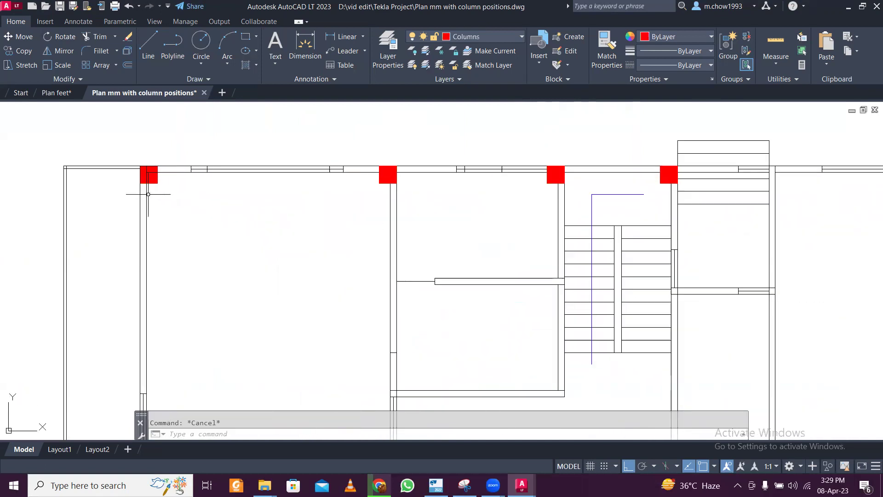
pyautogui.click(174, 195)
pyautogui.scroll(-4, 506, 249)
pyautogui.scroll(4, 627, 224)
pyautogui.click(492, 223)
pyautogui.click(468, 199)
pyautogui.scroll(-4, 441, 217)
pyautogui.moveTo(644, 215); pyautogui.dragTo(534, 234, button='middle')
pyautogui.scroll(4, 533, 234)
pyautogui.click(487, 247)
pyautogui.click(467, 225)
pyautogui.moveTo(751, 232); pyautogui.dragTo(491, 250, button='middle')
pyautogui.click(508, 264)
pyautogui.click(492, 244)
pyautogui.scroll(-4, 395, 252)
pyautogui.moveTo(820, 262); pyautogui.dragTo(556, 257, button='middle')
pyautogui.scroll(4, 556, 256)
pyautogui.click(384, 244)
pyautogui.click(344, 215)
pyautogui.scroll(-4, 345, 215)
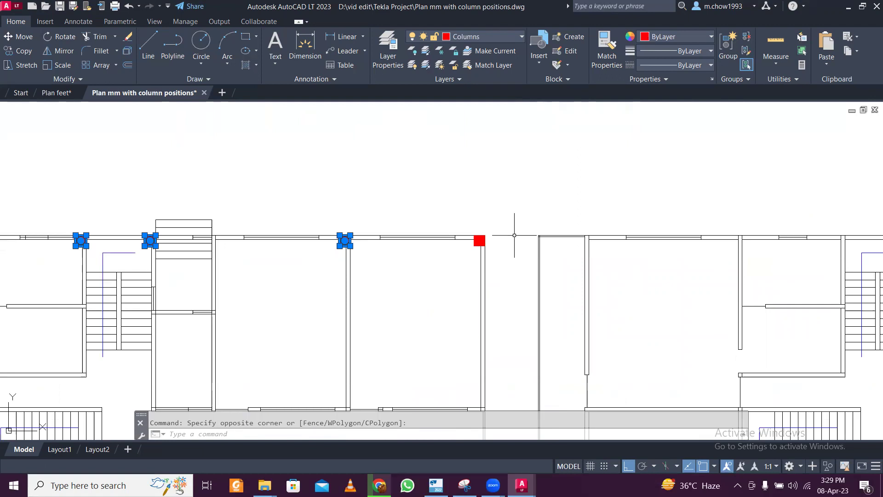
pyautogui.scroll(4, 506, 233)
pyautogui.click(503, 289)
pyautogui.click(341, 258)
pyautogui.scroll(-4, 367, 253)
pyautogui.moveTo(198, 271); pyautogui.dragTo(511, 144, button='middle')
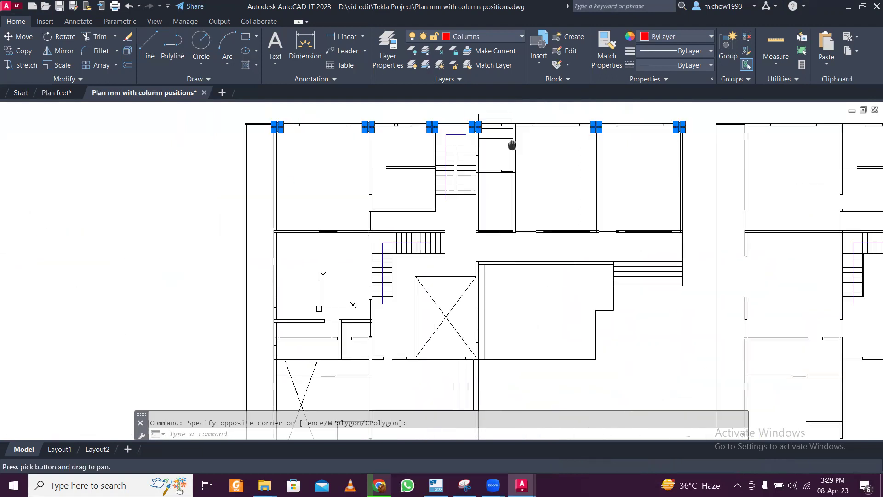
pyautogui.scroll(1, 265, 183)
pyautogui.click(23, 51)
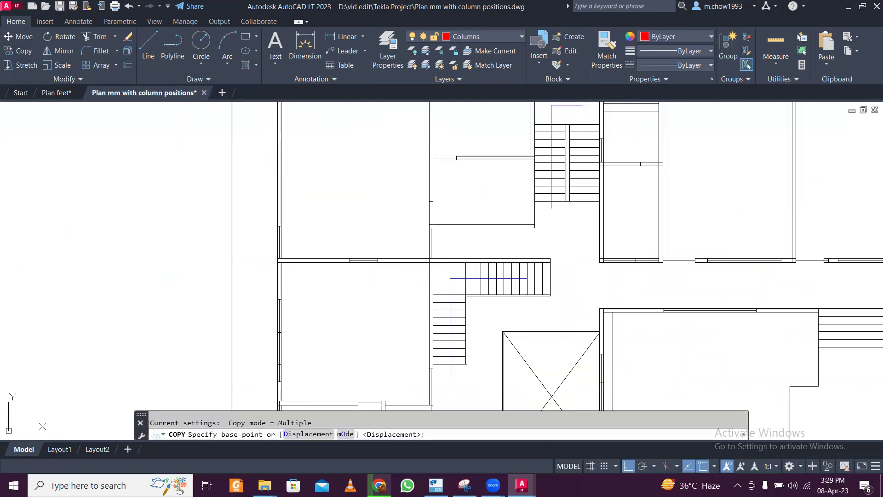
pyautogui.moveTo(309, 116); pyautogui.dragTo(311, 231, button='middle')
pyautogui.scroll(4, 266, 203)
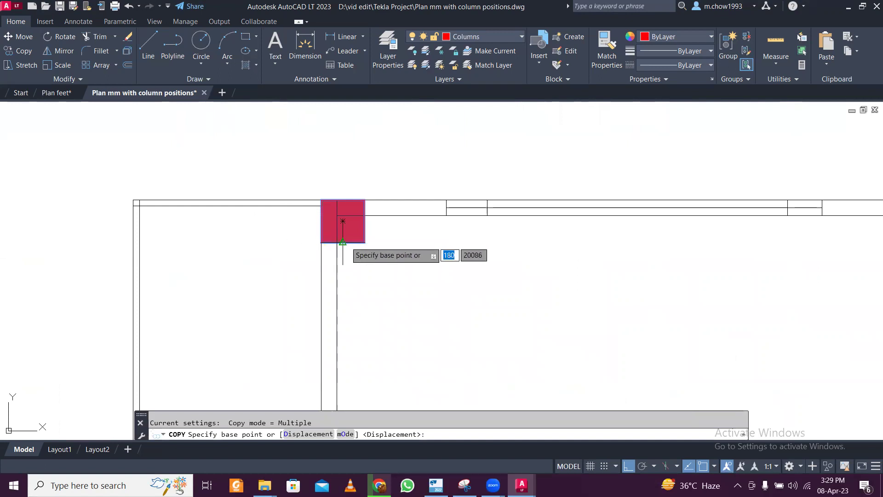
pyautogui.click(337, 242)
pyautogui.scroll(-4, 337, 244)
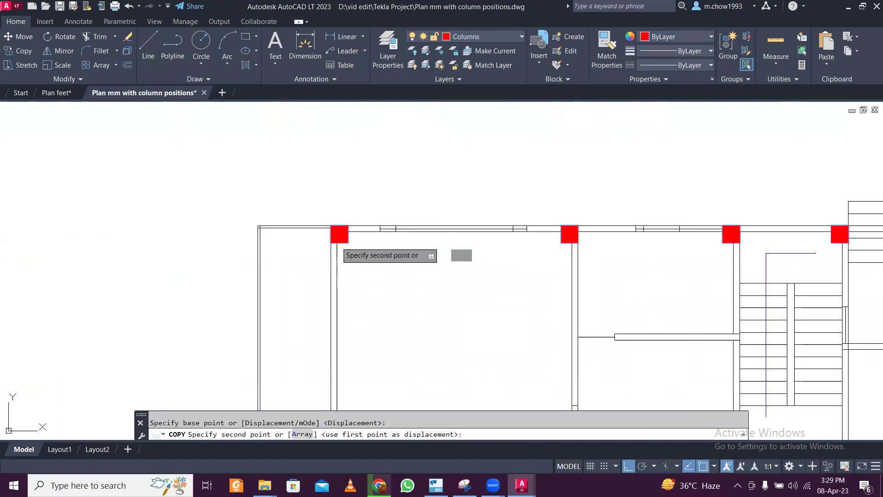
pyautogui.scroll(4, 339, 297)
pyautogui.moveTo(339, 302); pyautogui.dragTo(349, 174, button='middle')
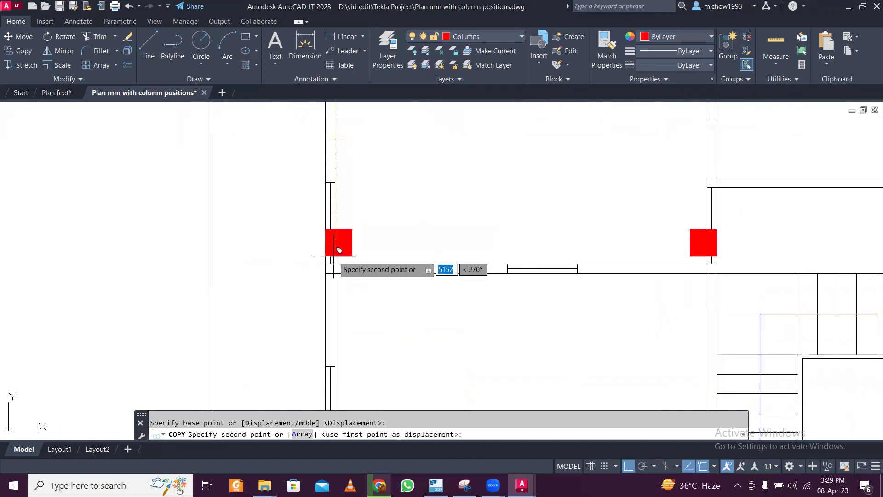
pyautogui.press('Escape')
pyautogui.scroll(-5, 404, 198)
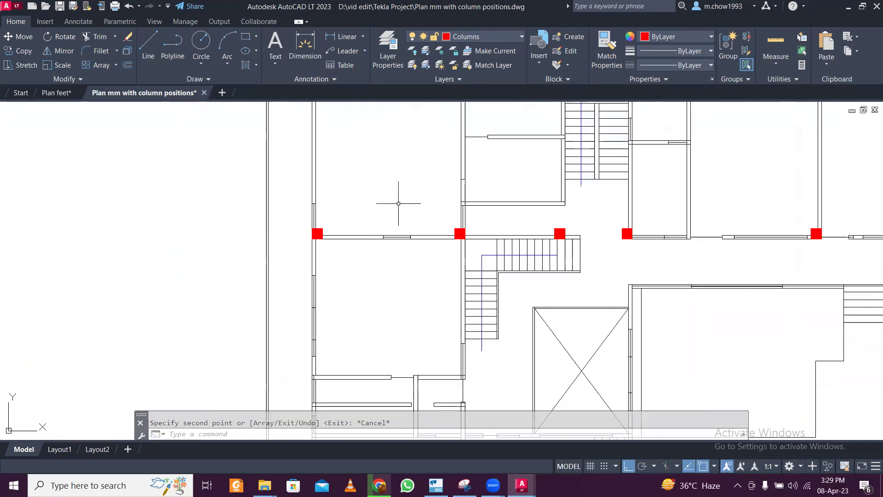
# - Examine the lower half of the ground floor plan for the next row of column positions
pyautogui.scroll(-1, 426, 272)
pyautogui.scroll(2, 437, 272)
pyautogui.scroll(-2, 451, 271)
pyautogui.scroll(2, 462, 269)
pyautogui.scroll(-2, 463, 269)
pyautogui.moveTo(607, 298); pyautogui.dragTo(552, 288, button='middle')
pyautogui.moveTo(499, 301)
pyautogui.mouseDown(button='middle')
pyautogui.moveTo(499, 263)
pyautogui.moveTo(475, 237)
pyautogui.mouseUp(button='middle')
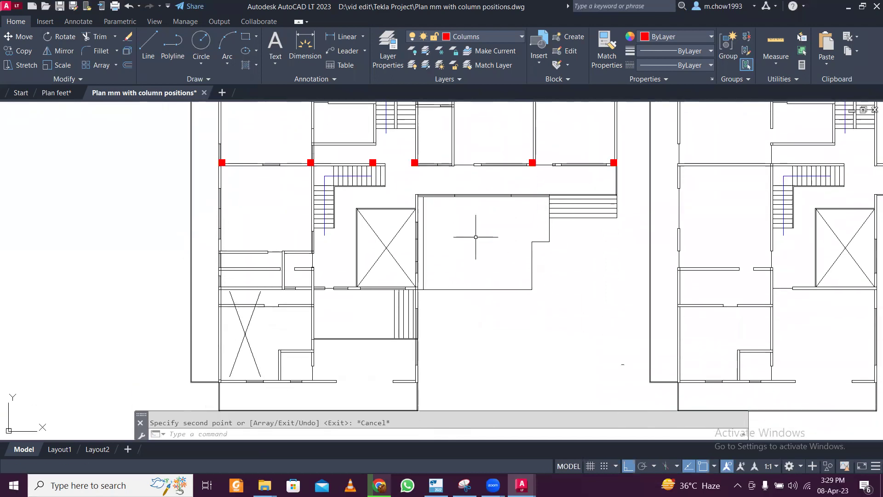
pyautogui.moveTo(419, 244); pyautogui.dragTo(378, 270, button='middle')
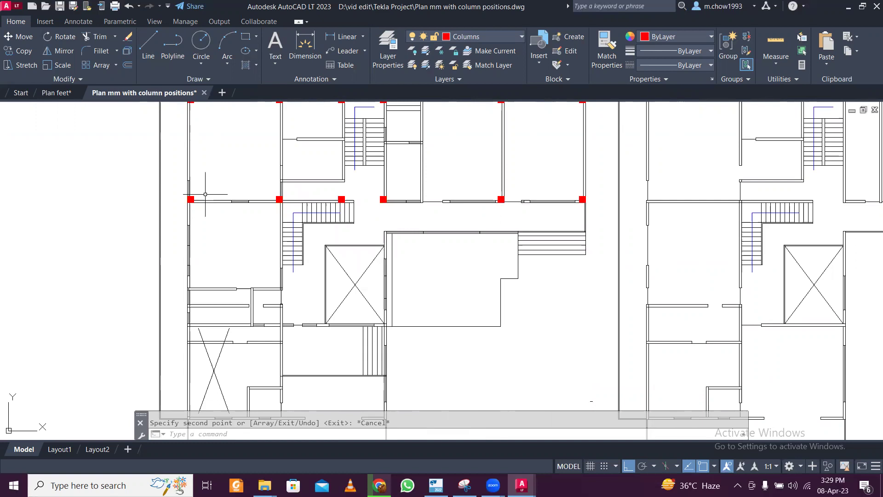
# - Copy the first four columns of the second row straight down onto the wall line along the lower edge of the crossed shaft
pyautogui.scroll(4, 212, 197)
pyautogui.click(170, 201)
pyautogui.click(162, 181)
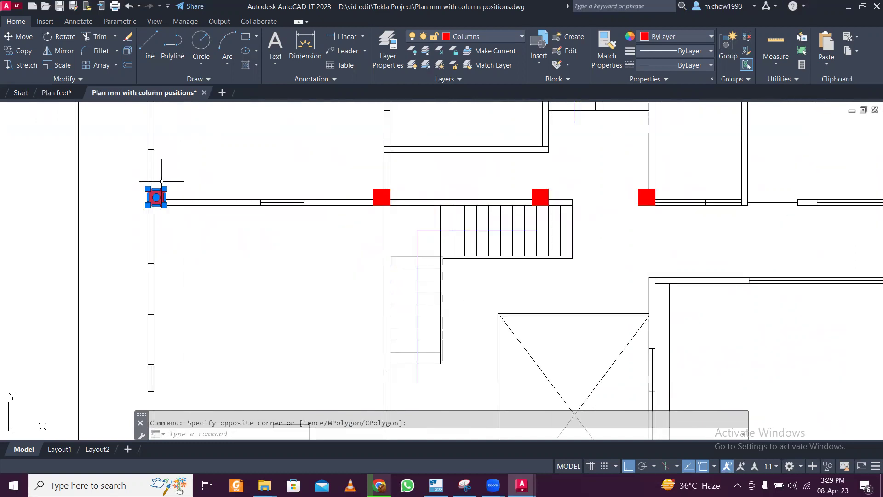
pyautogui.scroll(2, 370, 191)
pyautogui.click(377, 182)
pyautogui.click(367, 193)
pyautogui.scroll(-4, 391, 187)
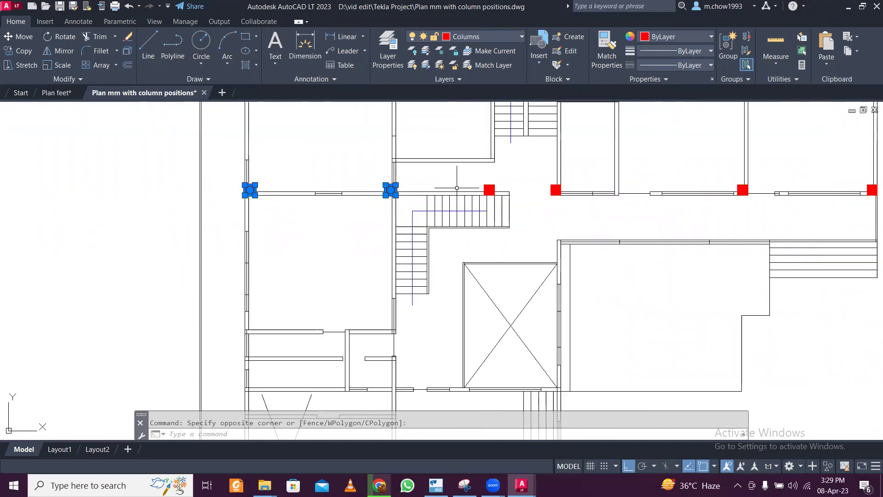
pyautogui.scroll(-2, 486, 174)
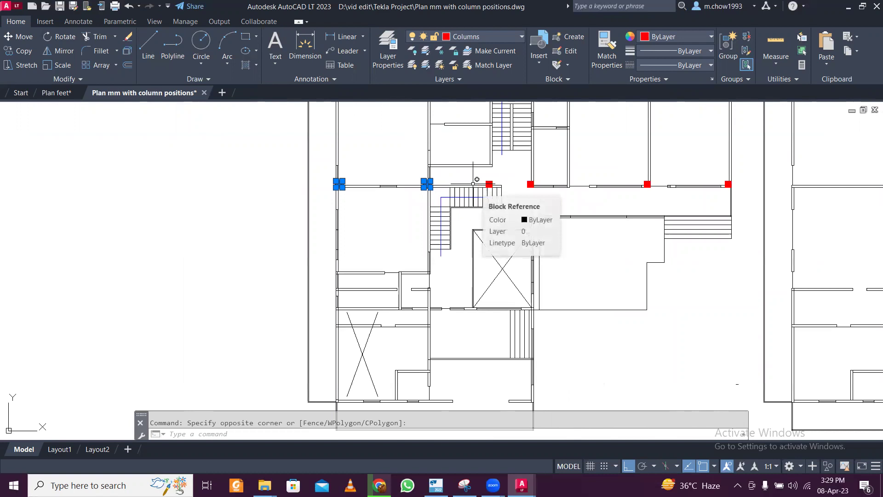
pyautogui.scroll(4, 476, 179)
pyautogui.scroll(4, 496, 183)
pyautogui.click(538, 151)
pyautogui.click(509, 182)
pyautogui.scroll(-6, 437, 150)
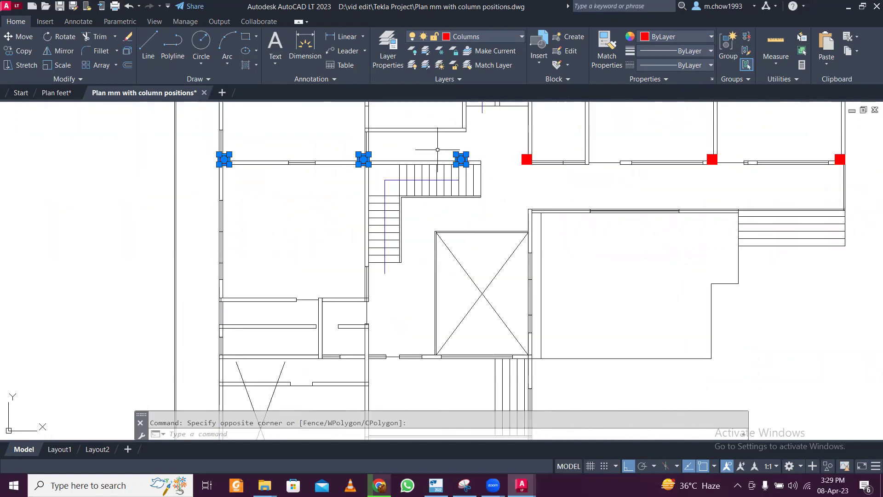
pyautogui.scroll(-2, 438, 150)
pyautogui.scroll(6, 465, 153)
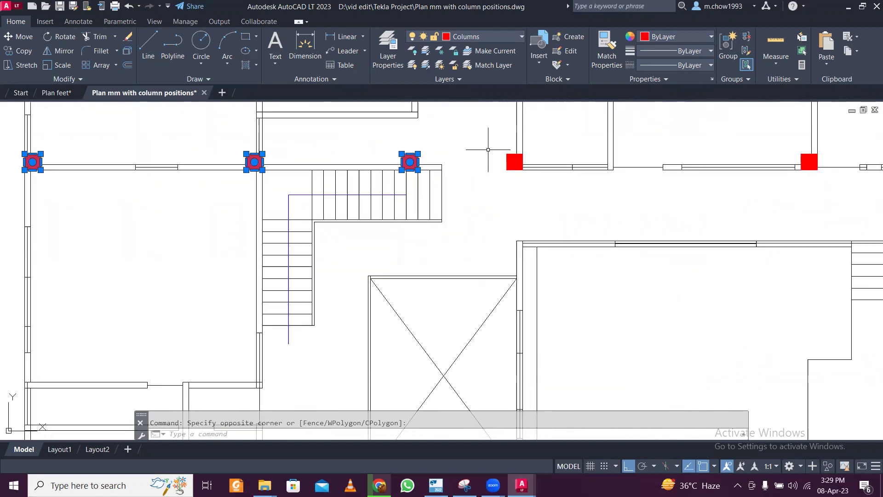
pyautogui.click(514, 149)
pyautogui.click(498, 171)
pyautogui.scroll(-6, 434, 157)
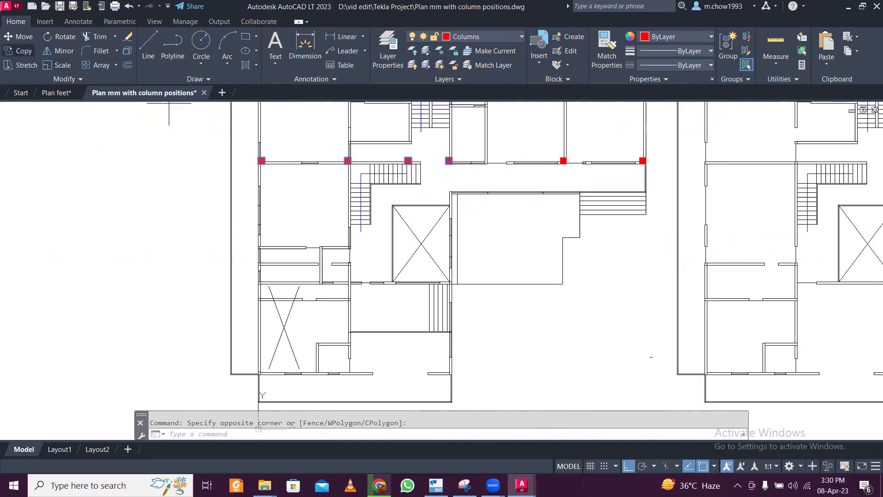
pyautogui.write('co')
pyautogui.press('Return')
pyautogui.scroll(10, 456, 163)
pyautogui.click(282, 208)
pyautogui.scroll(-5, 284, 209)
pyautogui.scroll(-5, 284, 209)
pyautogui.scroll(9, 278, 294)
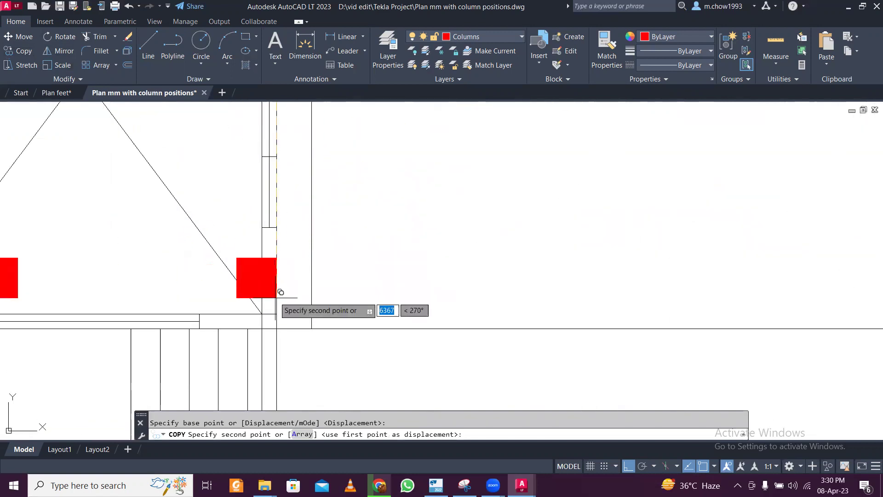
pyautogui.click(277, 325)
pyautogui.scroll(-6, 277, 324)
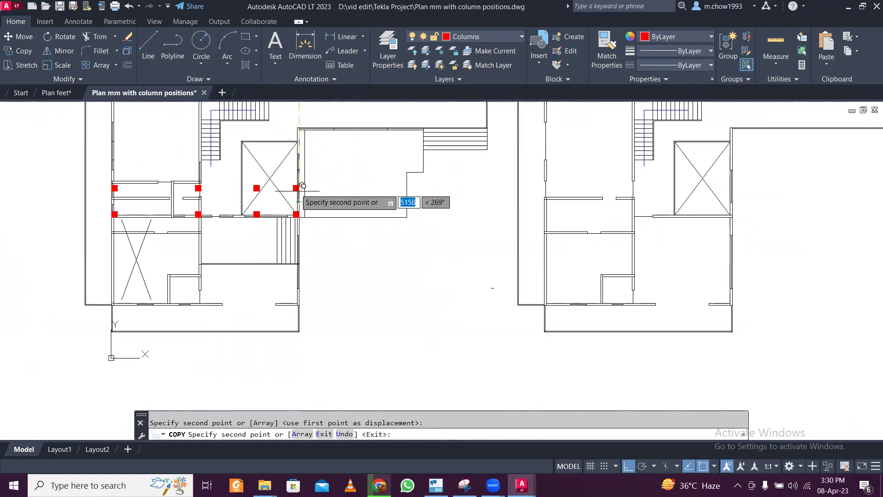
pyautogui.moveTo(302, 185); pyautogui.dragTo(311, 264, button='middle')
pyautogui.press('Escape')
# - Highlight the overlaid first floor block and check its walls around the newly placed third column row
pyautogui.click(201, 288)
pyautogui.press('Escape')
pyautogui.click(182, 288)
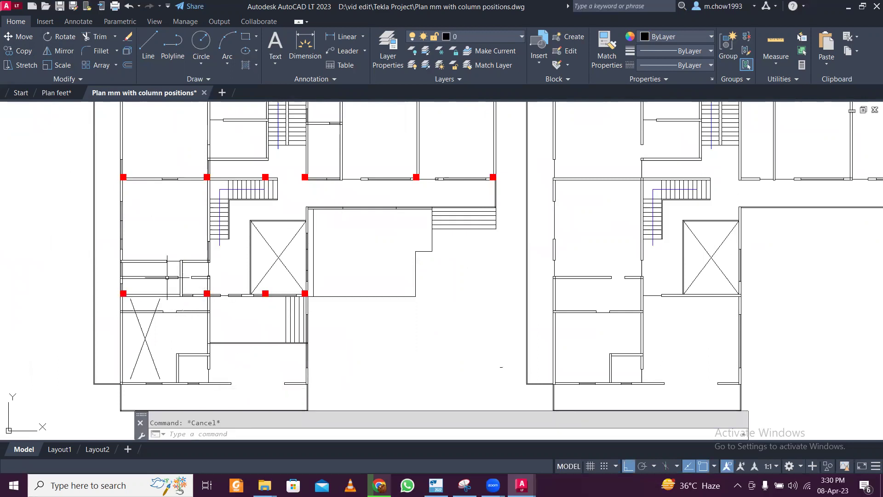
pyautogui.scroll(-3, 336, 287)
pyautogui.click(322, 279)
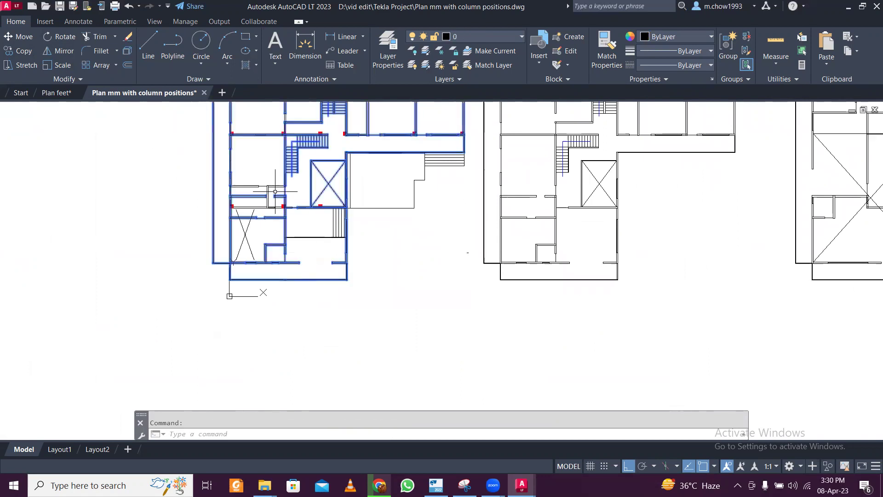
# - Examine the rooms and walls below the third column row for the next row of column positions
pyautogui.scroll(5, 275, 191)
pyautogui.scroll(-2, 275, 256)
pyautogui.moveTo(318, 233)
pyautogui.mouseDown(button='middle')
pyautogui.moveTo(311, 265)
pyautogui.moveTo(312, 244)
pyautogui.mouseUp(button='middle')
pyautogui.scroll(-2, 312, 264)
pyautogui.scroll(2, 366, 263)
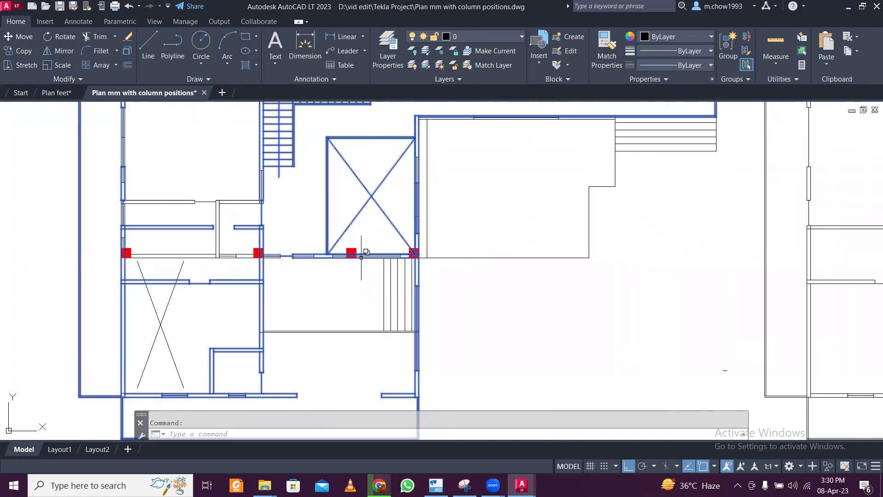
pyautogui.scroll(-2, 357, 258)
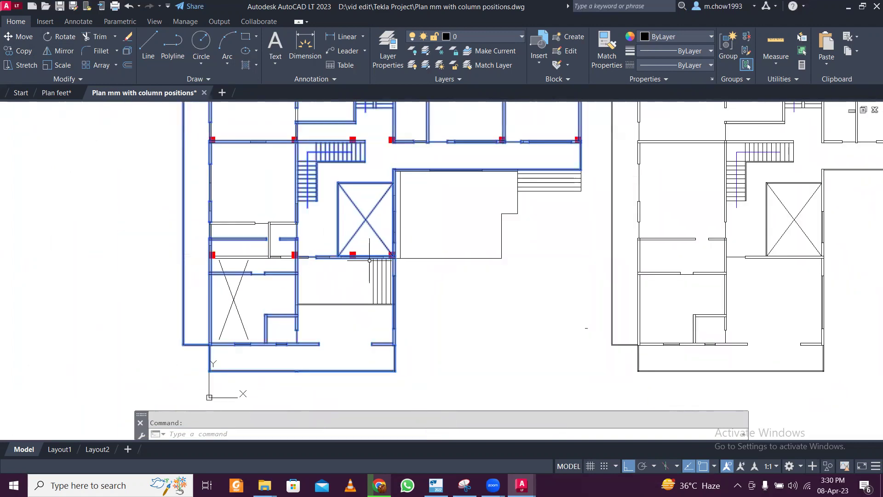
pyautogui.moveTo(336, 284); pyautogui.dragTo(353, 204, button='middle')
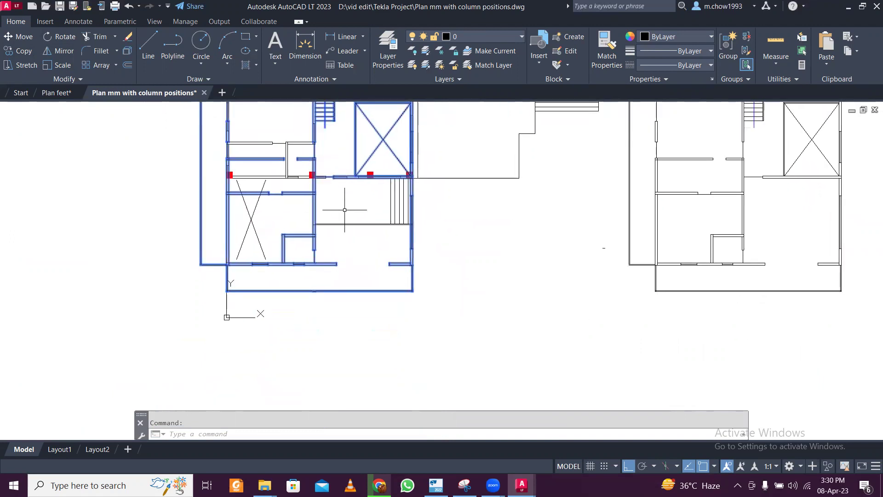
# - Copy the four columns of the third row straight down onto the lower exterior wall line of the ground floor plan
pyautogui.scroll(6, 230, 176)
pyautogui.click(238, 171)
pyautogui.moveTo(436, 191); pyautogui.dragTo(205, 261, button='middle')
pyautogui.click(519, 222)
pyautogui.click(479, 248)
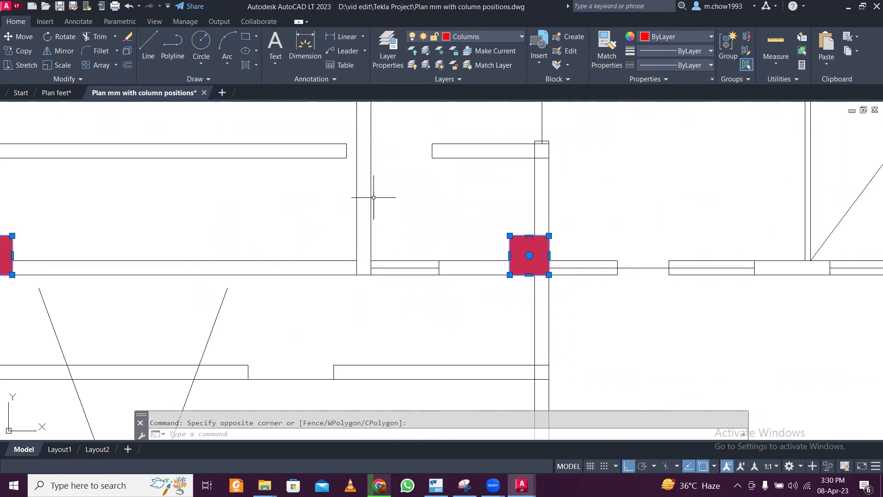
pyautogui.scroll(-5, 501, 211)
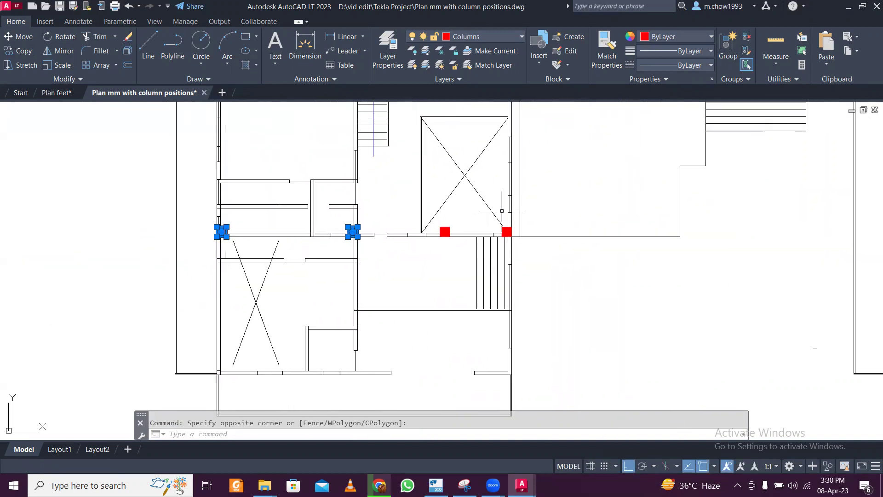
pyautogui.scroll(8, 502, 211)
pyautogui.click(504, 262)
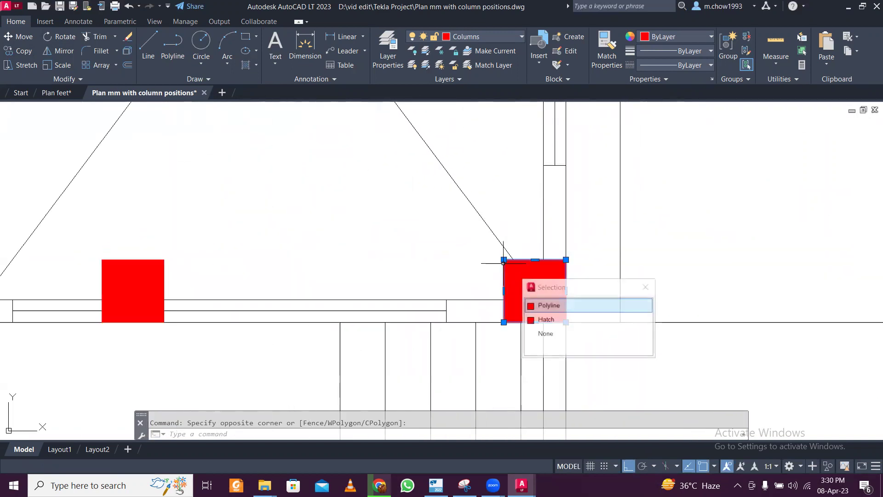
pyautogui.click(535, 248)
pyautogui.click(536, 262)
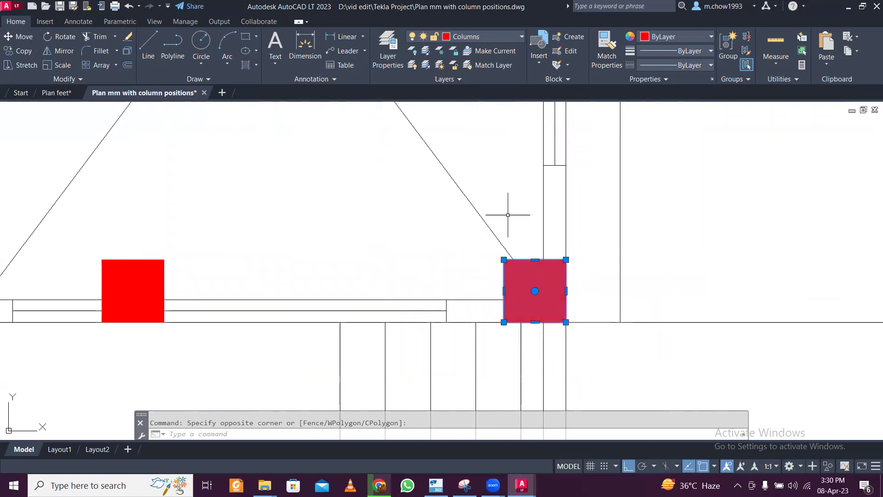
pyautogui.scroll(-5, 508, 215)
pyautogui.scroll(-2, 460, 211)
pyautogui.scroll(2, 460, 212)
pyautogui.moveTo(456, 211); pyautogui.dragTo(396, 262, button='middle')
pyautogui.scroll(-4, 389, 252)
pyautogui.scroll(1, 389, 252)
pyautogui.scroll(-2, 389, 252)
pyautogui.scroll(5, 414, 227)
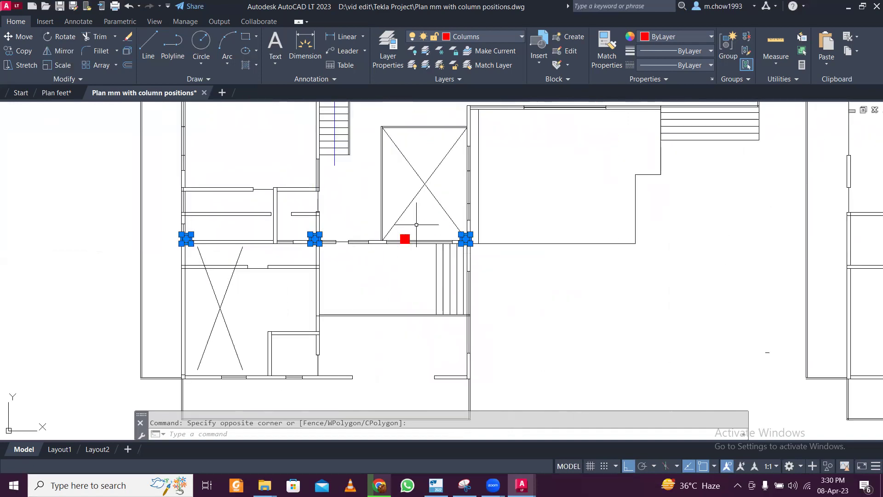
pyautogui.scroll(5, 416, 224)
pyautogui.click(361, 276)
pyautogui.scroll(-9, 368, 248)
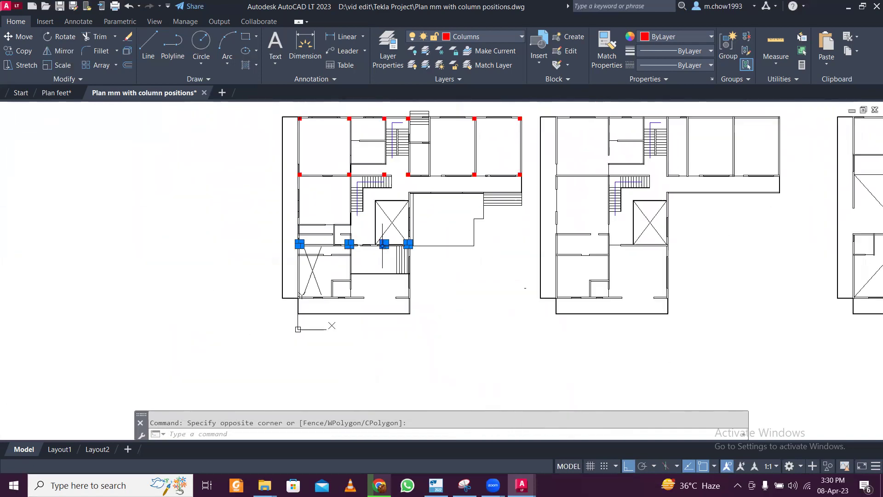
pyautogui.scroll(2, 297, 278)
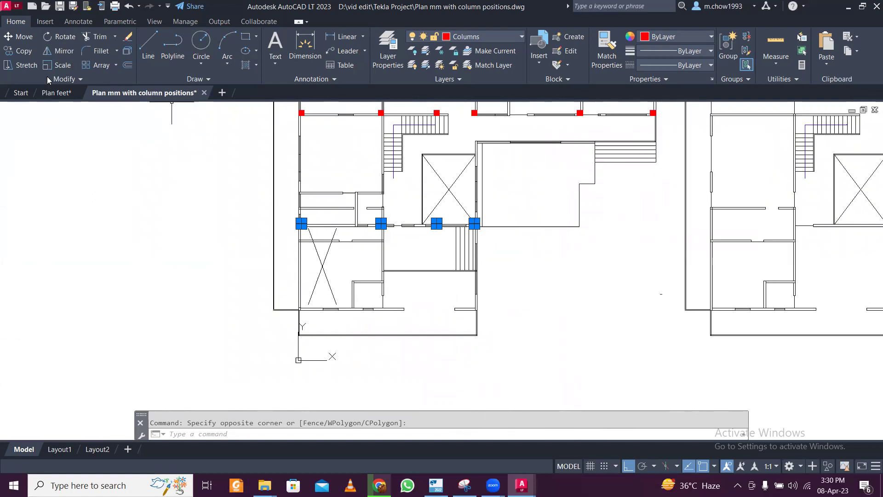
pyautogui.click(24, 50)
pyautogui.scroll(5, 290, 240)
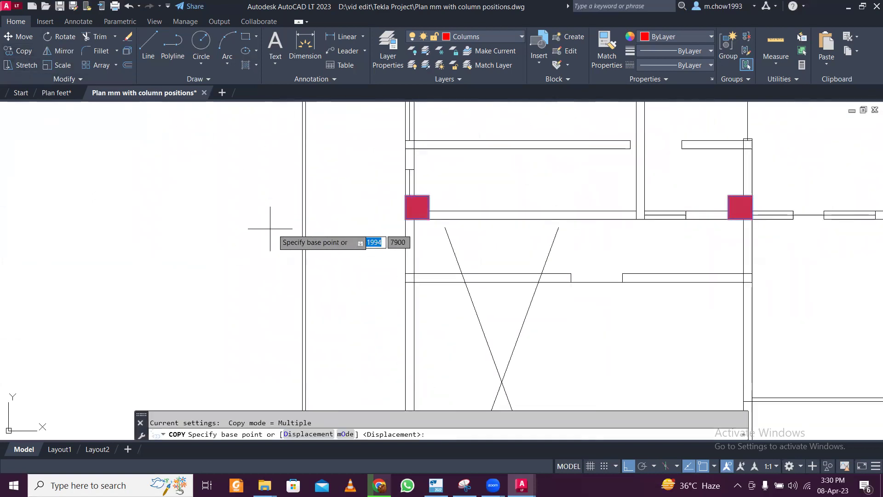
pyautogui.scroll(2, 483, 191)
pyautogui.click(471, 214)
pyautogui.scroll(-5, 472, 207)
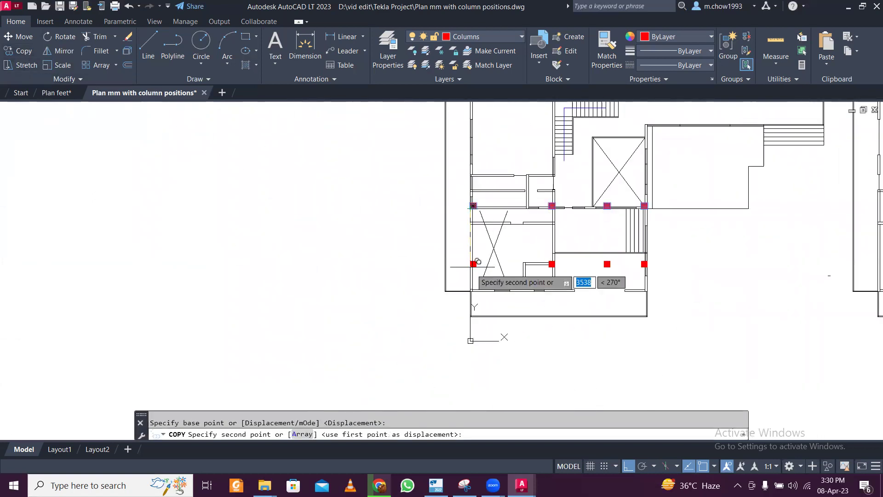
pyautogui.scroll(3, 474, 281)
pyautogui.scroll(3, 478, 280)
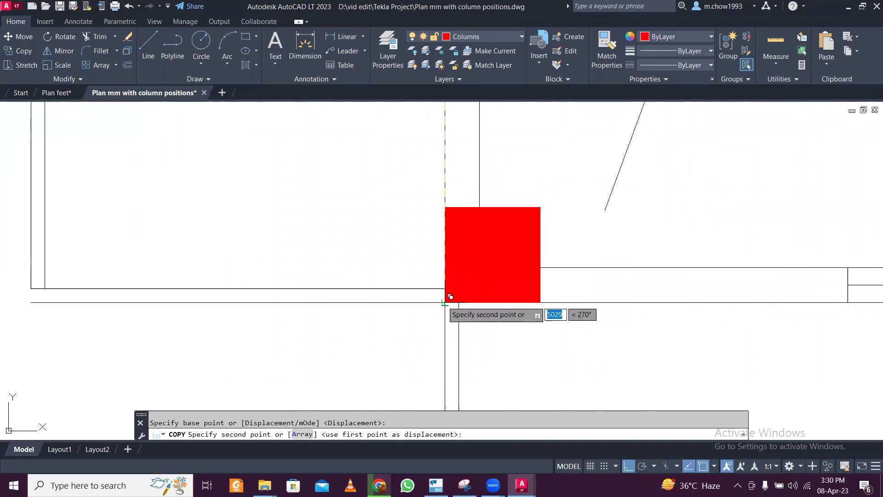
pyautogui.click(466, 287)
pyautogui.scroll(-3, 467, 286)
pyautogui.press('Escape')
pyautogui.scroll(-6, 382, 286)
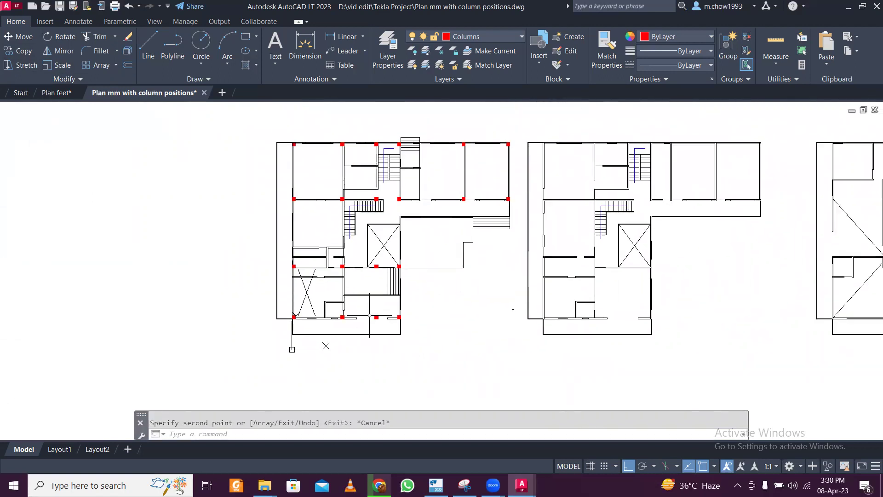
# - Examine the column layout of the ground floor plan, including the upper wing and its corridor, for missing columns
pyautogui.scroll(4, 375, 315)
pyautogui.moveTo(366, 300); pyautogui.dragTo(288, 317, button='middle')
pyautogui.scroll(-4, 293, 300)
pyautogui.scroll(2, 293, 300)
pyautogui.moveTo(306, 265); pyautogui.dragTo(305, 312, button='middle')
pyautogui.moveTo(306, 247)
pyautogui.mouseDown(button='middle')
pyautogui.moveTo(306, 299)
pyautogui.moveTo(324, 232)
pyautogui.mouseUp(button='middle')
pyautogui.moveTo(387, 190); pyautogui.dragTo(339, 249, button='middle')
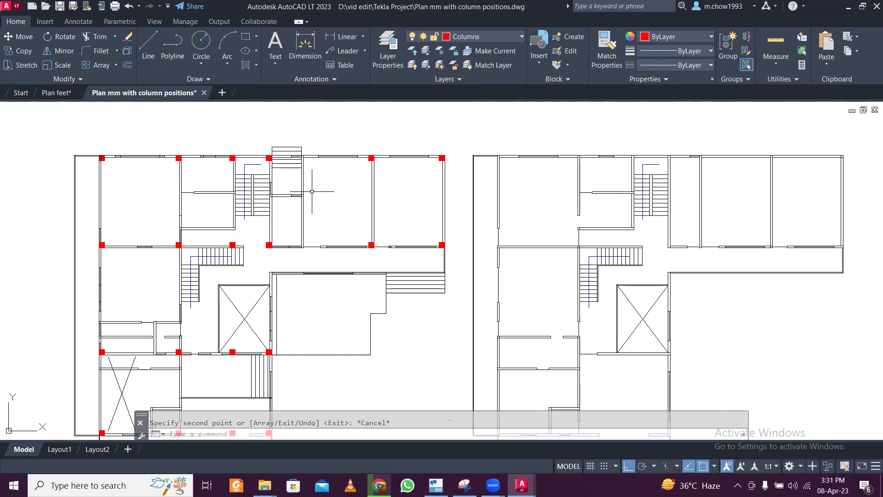
pyautogui.scroll(2, 357, 150)
pyautogui.scroll(-3, 361, 147)
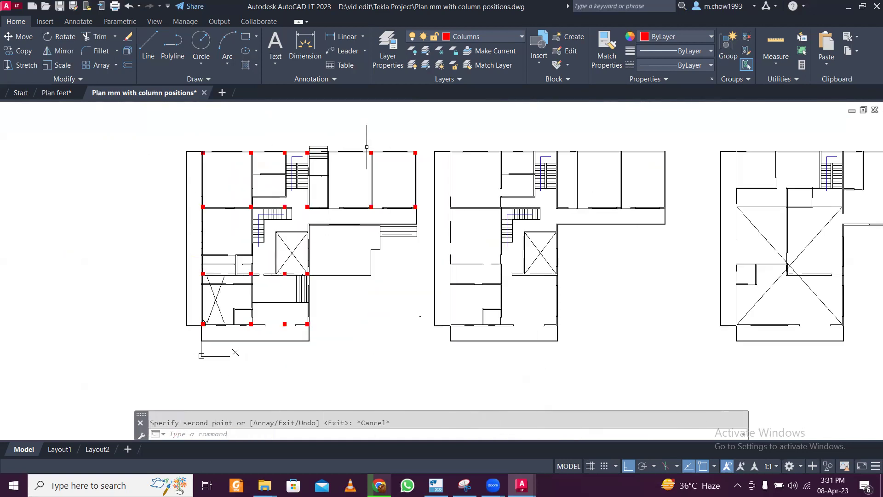
pyautogui.scroll(2, 367, 147)
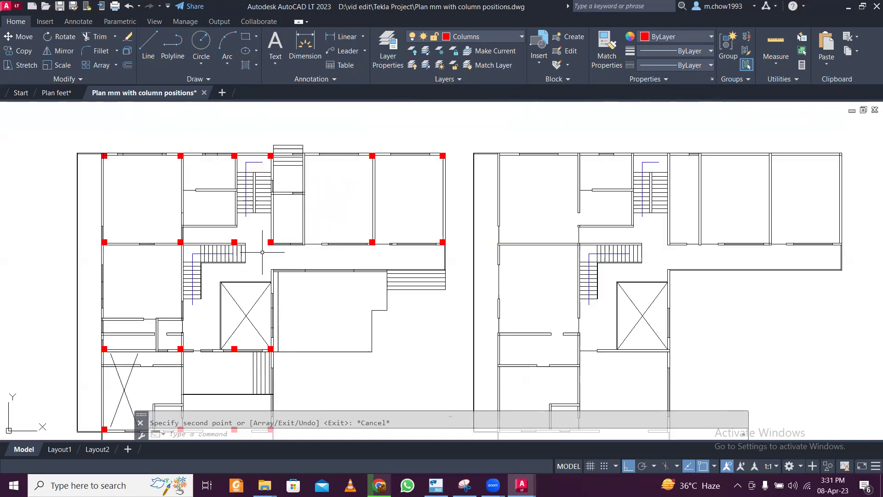
# - Copy the last three columns of the second row straight down onto the lower wall of the long corridor
pyautogui.scroll(2, 272, 241)
pyautogui.scroll(4, 283, 239)
pyautogui.click(243, 220)
pyautogui.click(225, 237)
pyautogui.scroll(-4, 609, 232)
pyautogui.moveTo(681, 233); pyautogui.dragTo(462, 235, button='middle')
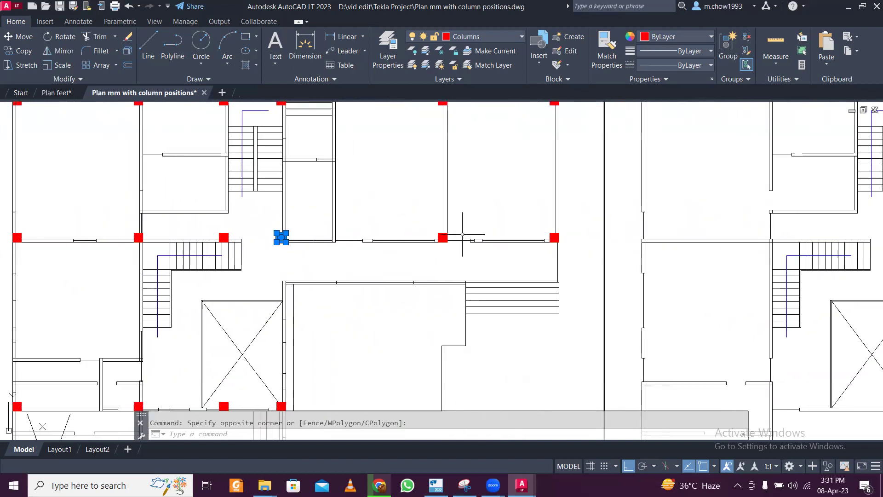
pyautogui.scroll(2, 463, 235)
pyautogui.click(430, 225)
pyautogui.click(424, 235)
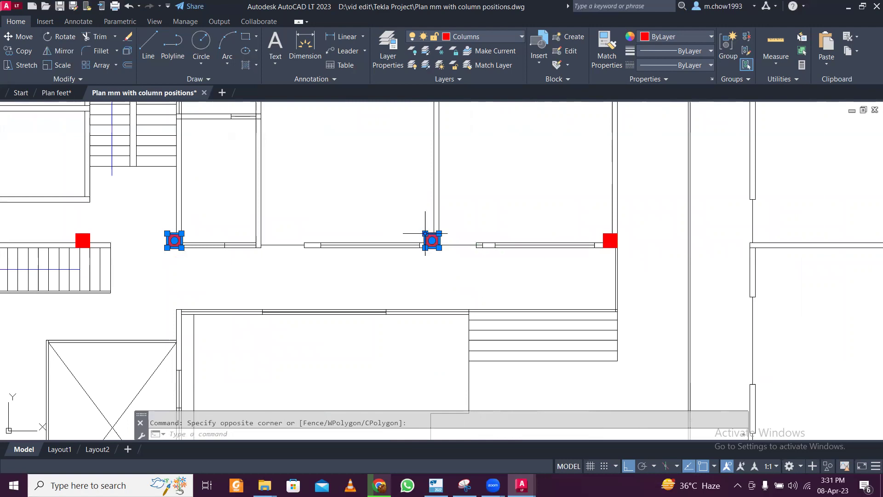
pyautogui.scroll(4, 606, 230)
pyautogui.click(608, 248)
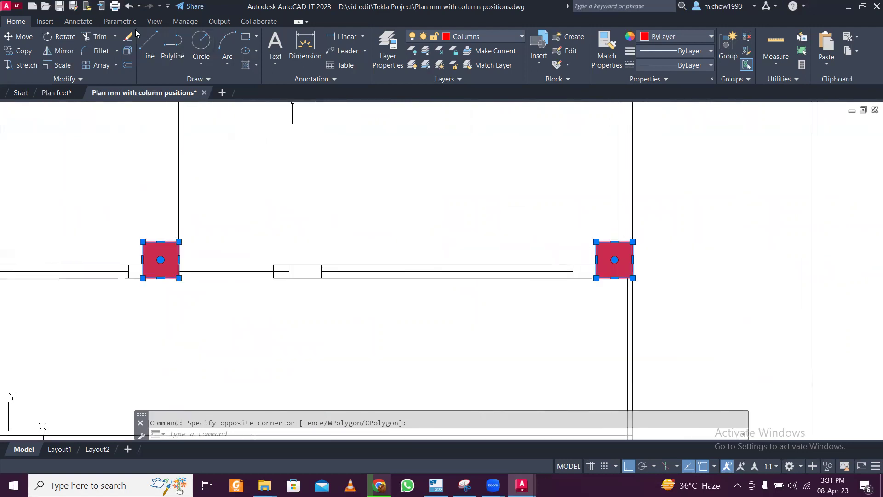
pyautogui.click(18, 51)
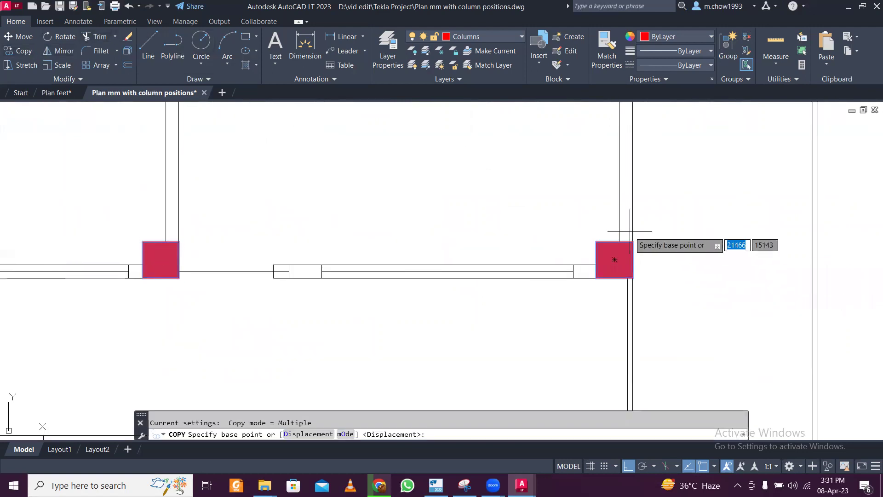
pyautogui.scroll(-4, 625, 239)
pyautogui.scroll(6, 623, 246)
pyautogui.click(560, 189)
pyautogui.scroll(-4, 560, 190)
pyautogui.scroll(5, 565, 198)
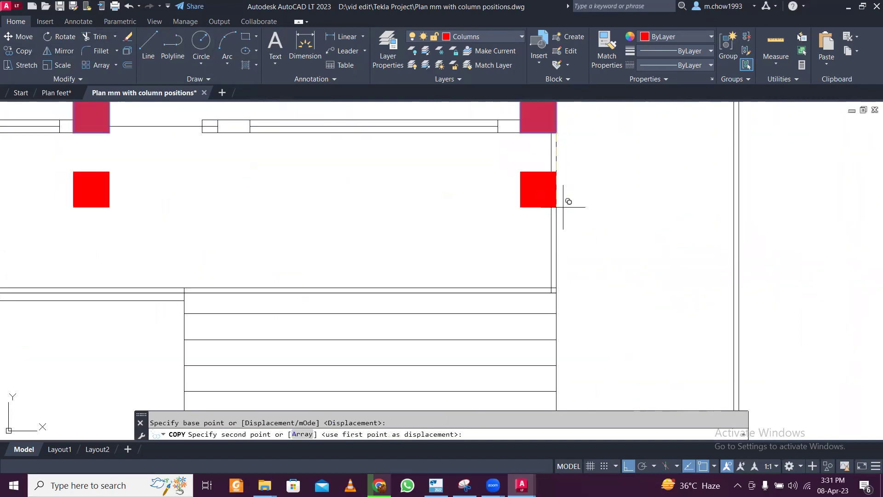
pyautogui.click(556, 293)
pyautogui.press('Escape')
pyautogui.scroll(-5, 537, 206)
pyautogui.click(558, 273)
pyautogui.click(511, 228)
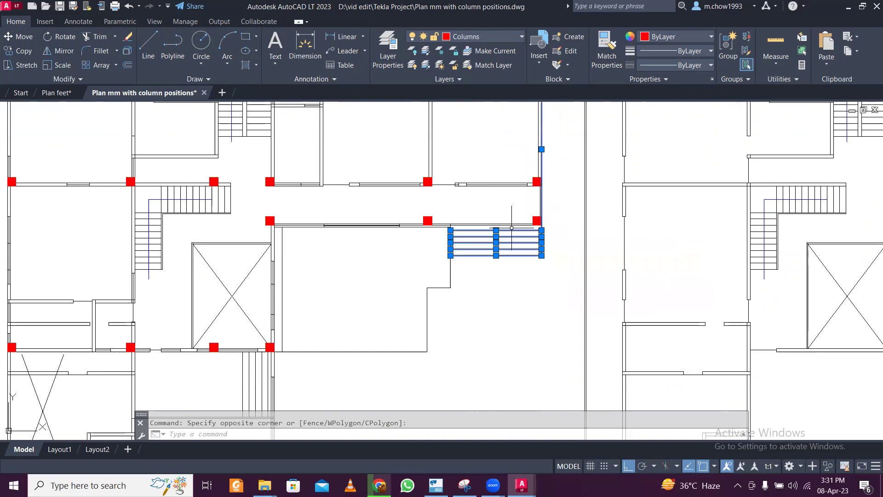
pyautogui.press('Escape')
# - Highlight the overlaid first floor block and check its walls against the new corridor columns and the lower column row
pyautogui.scroll(-4, 329, 244)
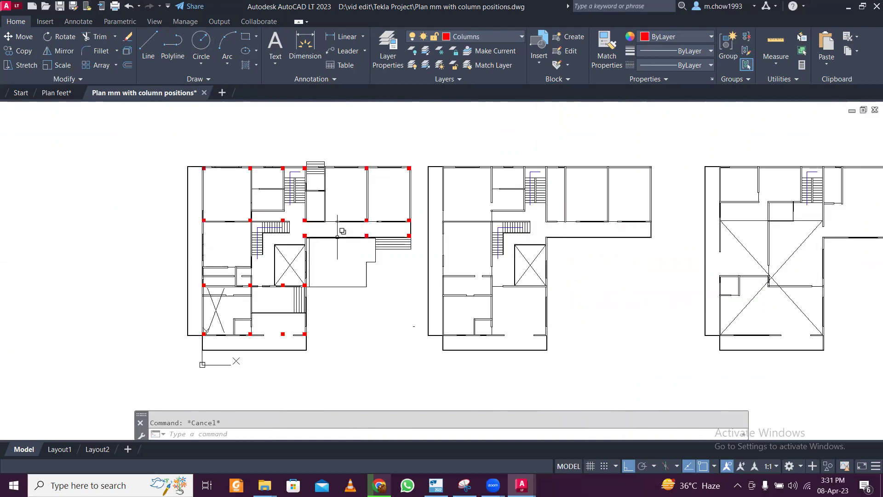
pyautogui.click(186, 250)
pyautogui.scroll(5, 382, 230)
pyautogui.scroll(-5, 384, 228)
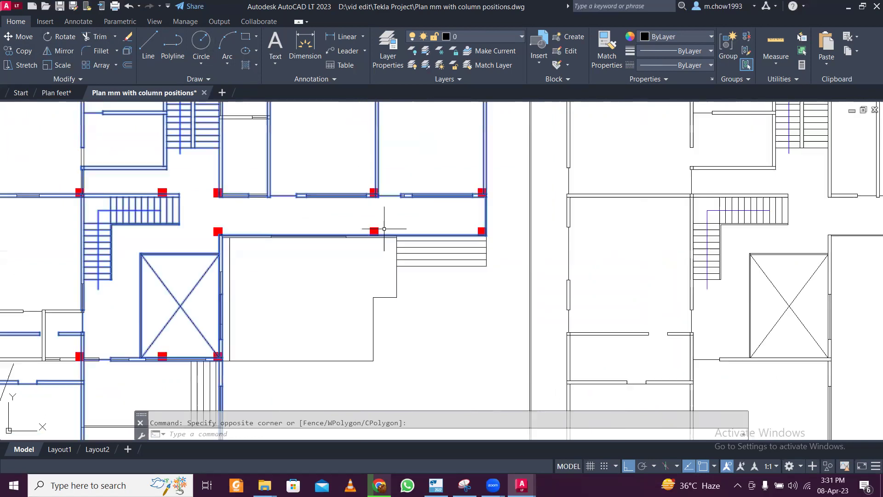
pyautogui.scroll(5, 380, 225)
pyautogui.scroll(-5, 380, 225)
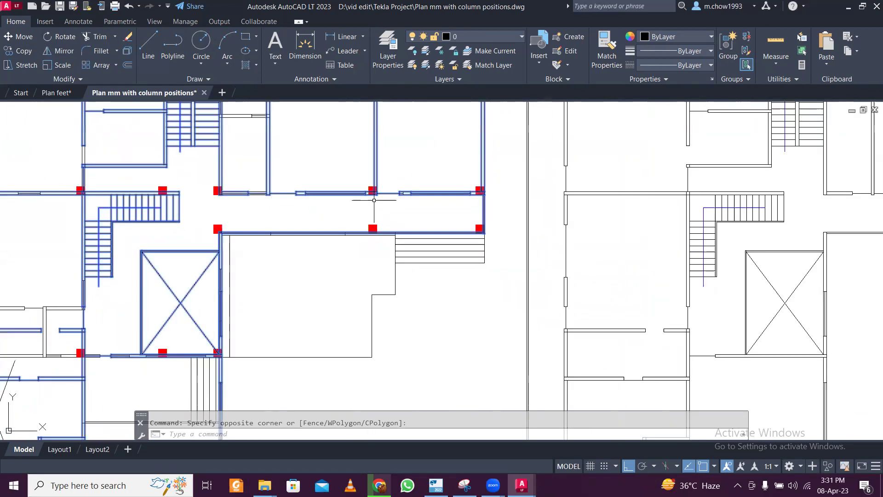
pyautogui.scroll(3, 270, 261)
pyautogui.scroll(-2, 318, 284)
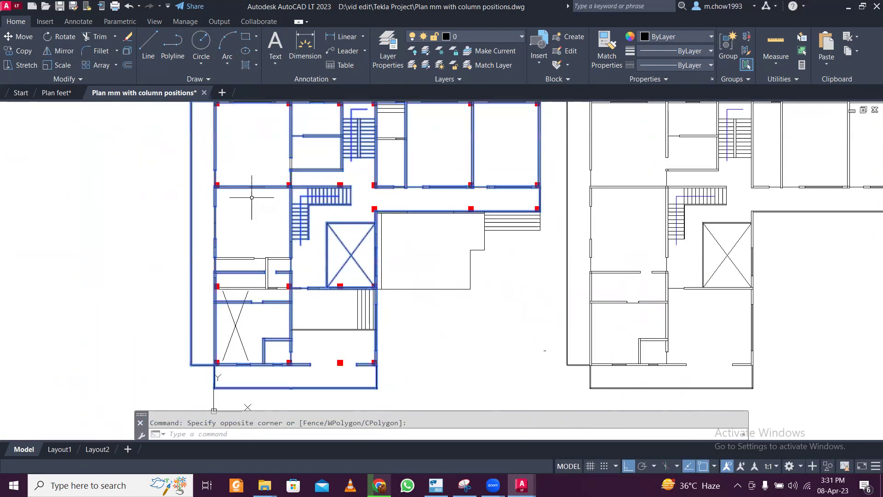
pyautogui.moveTo(252, 300); pyautogui.dragTo(266, 241, button='middle')
pyautogui.press('Escape')
# - Review the column spacing across the ground floor plan, from the upper exterior wall down to the lowest row
pyautogui.moveTo(401, 159); pyautogui.dragTo(374, 228, button='middle')
pyautogui.moveTo(462, 175); pyautogui.dragTo(426, 256, button='middle')
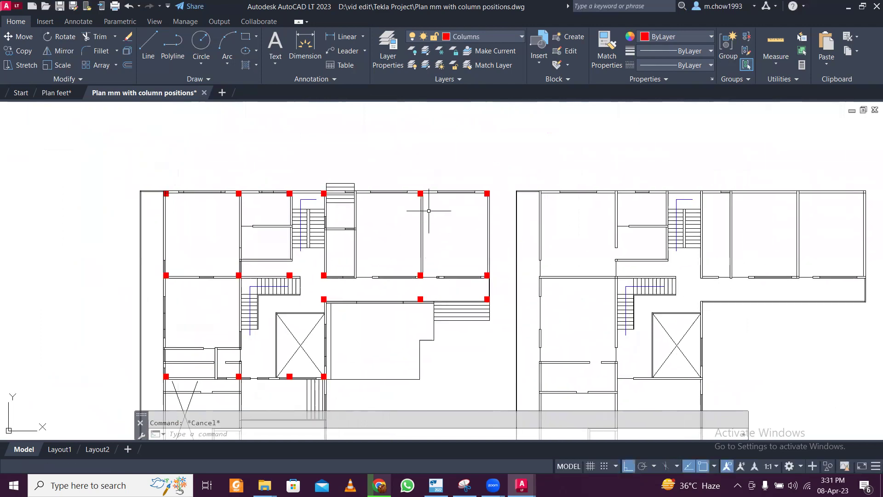
pyautogui.scroll(-2, 430, 193)
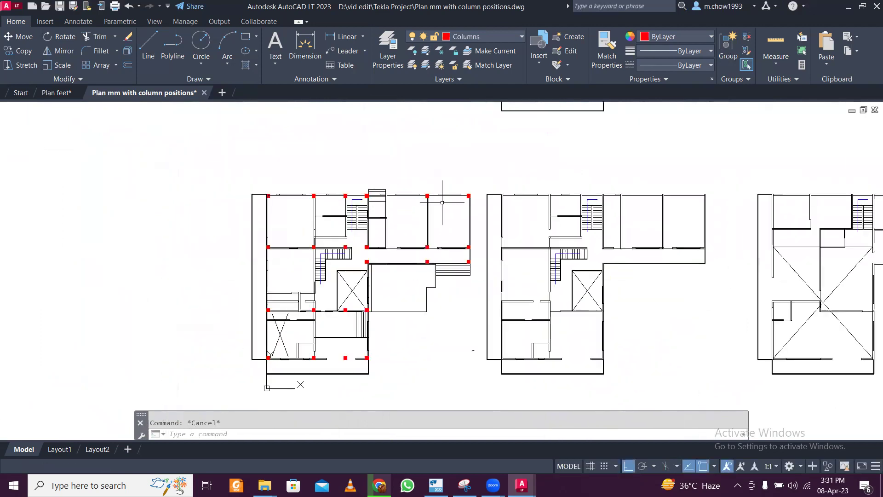
pyautogui.scroll(2, 421, 205)
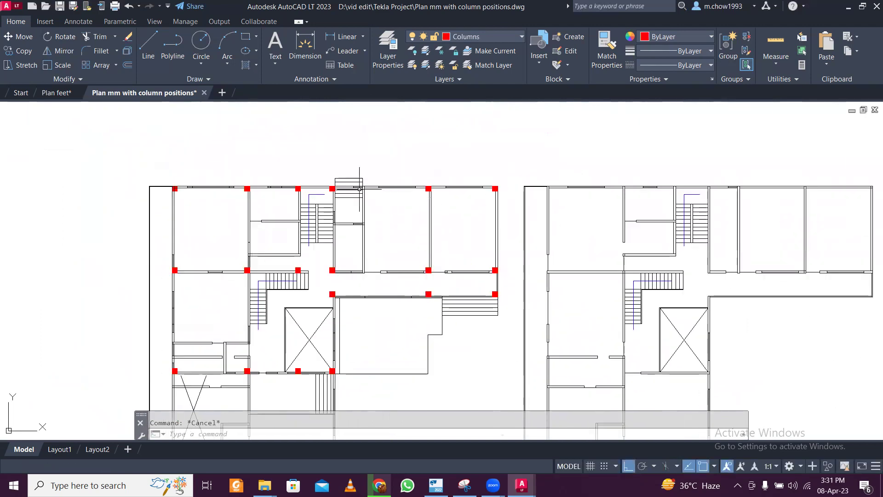
pyautogui.scroll(2, 379, 257)
pyautogui.scroll(-2, 218, 217)
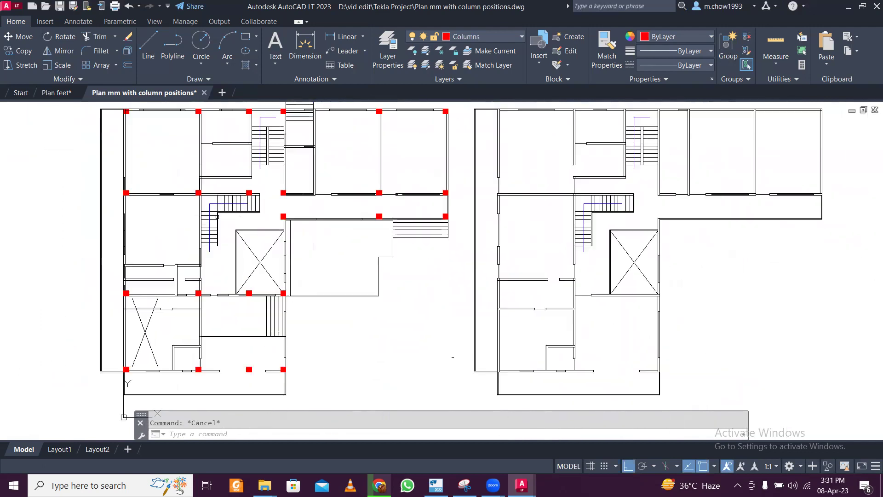
pyautogui.moveTo(172, 277); pyautogui.dragTo(201, 208, button='middle')
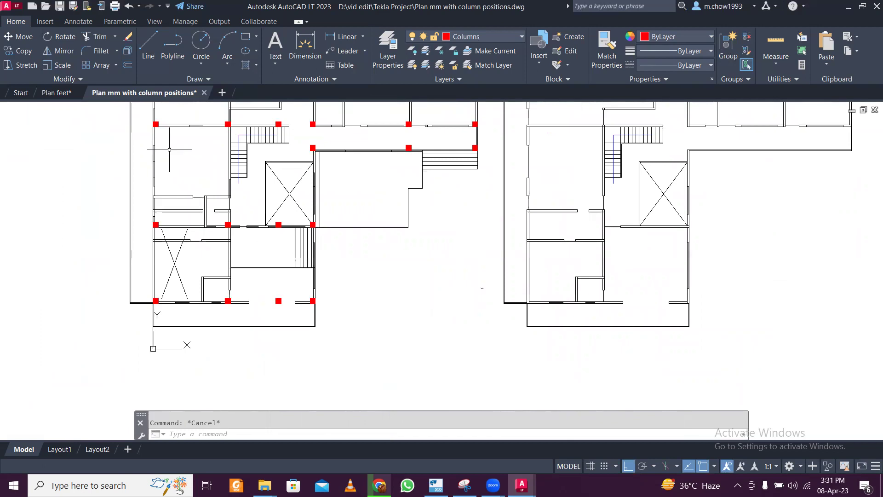
# - Measure the vertical distance between the second and third column rows at the ground floor plan's outer room with a linear dimension
pyautogui.click(343, 36)
pyautogui.scroll(4, 189, 107)
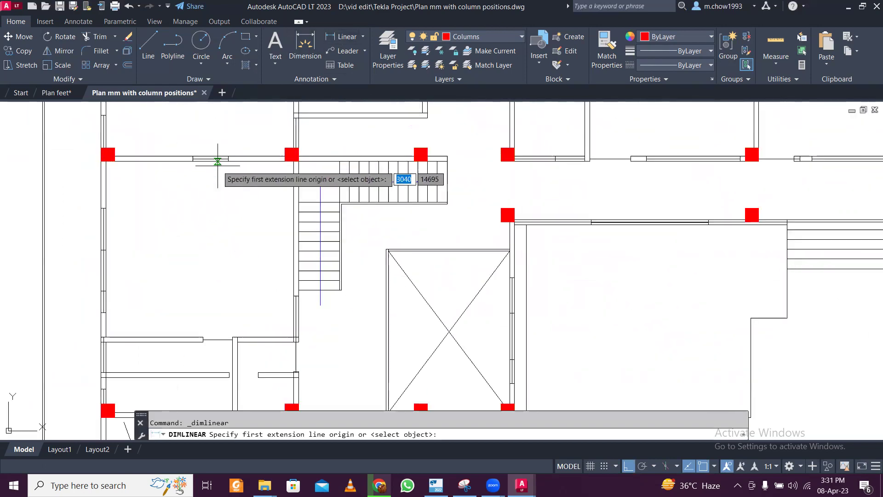
pyautogui.click(217, 161)
pyautogui.scroll(-4, 217, 173)
pyautogui.scroll(4, 213, 270)
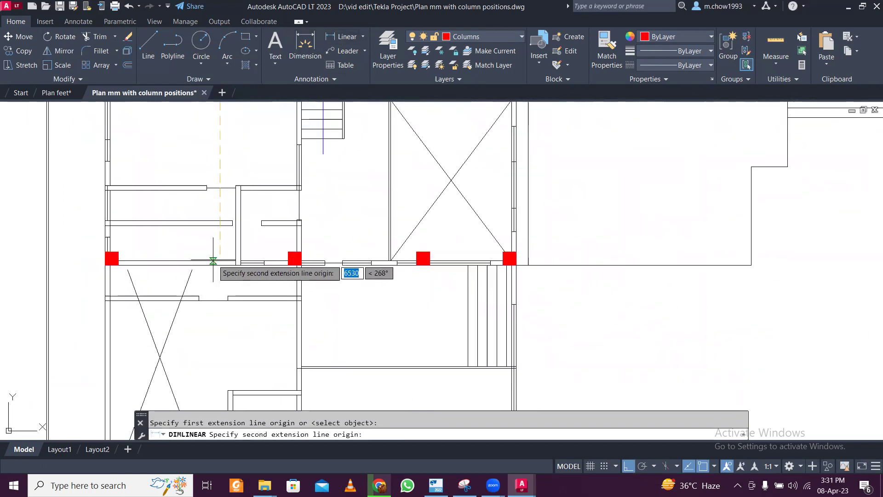
pyautogui.click(213, 261)
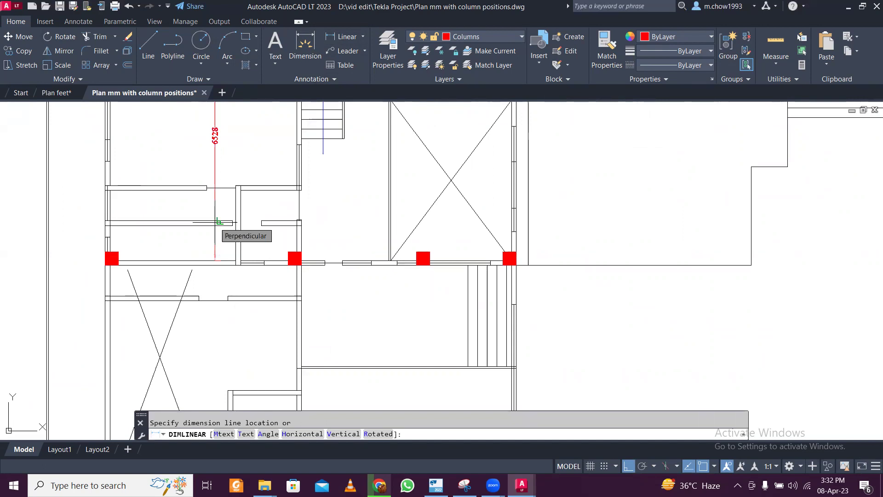
pyautogui.press('Escape')
pyautogui.scroll(-5, 365, 265)
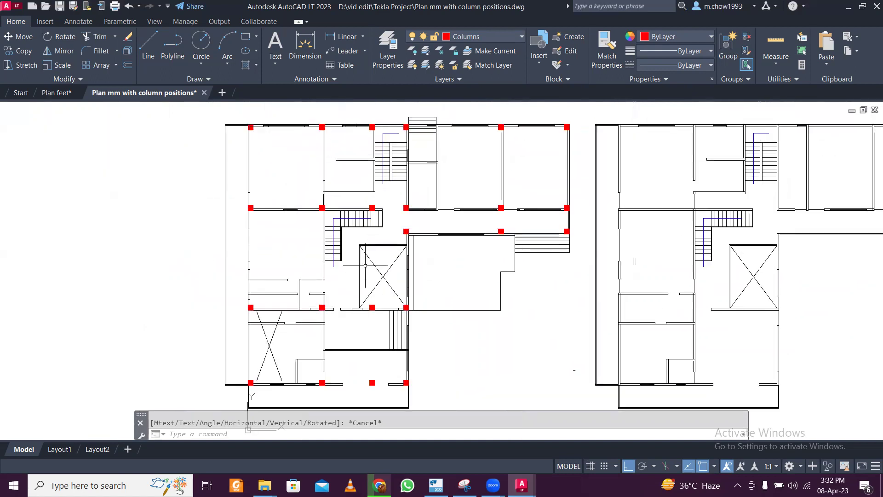
# - Highlight the overlaid first floor block and compare its partition walls with the columns around the duct and lower rooms
pyautogui.scroll(2, 310, 292)
pyautogui.moveTo(337, 302); pyautogui.dragTo(336, 219, button='middle')
pyautogui.scroll(-2, 369, 253)
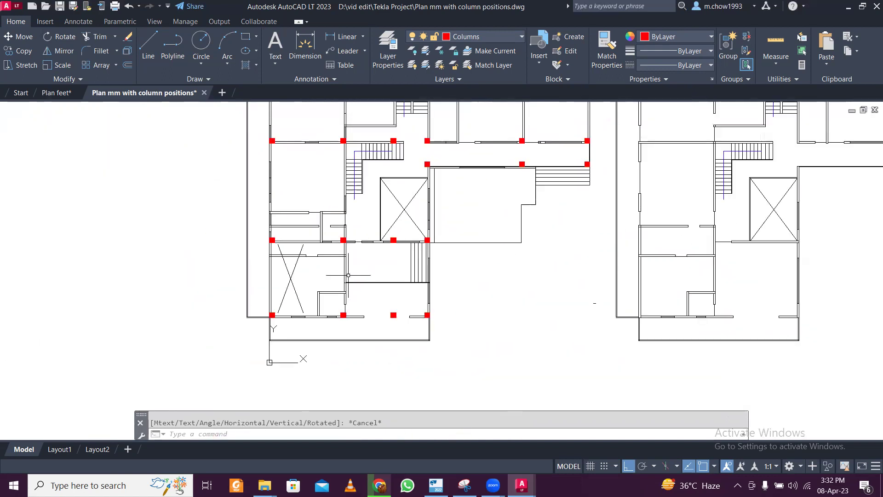
pyautogui.click(347, 348)
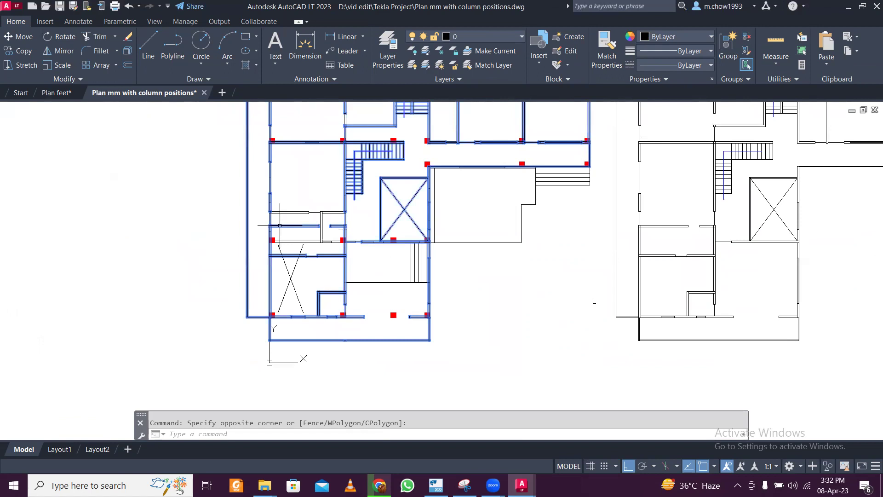
pyautogui.moveTo(331, 216)
pyautogui.mouseDown(button='middle')
pyautogui.moveTo(316, 234)
pyautogui.moveTo(343, 267)
pyautogui.moveTo(282, 274)
pyautogui.mouseUp(button='middle')
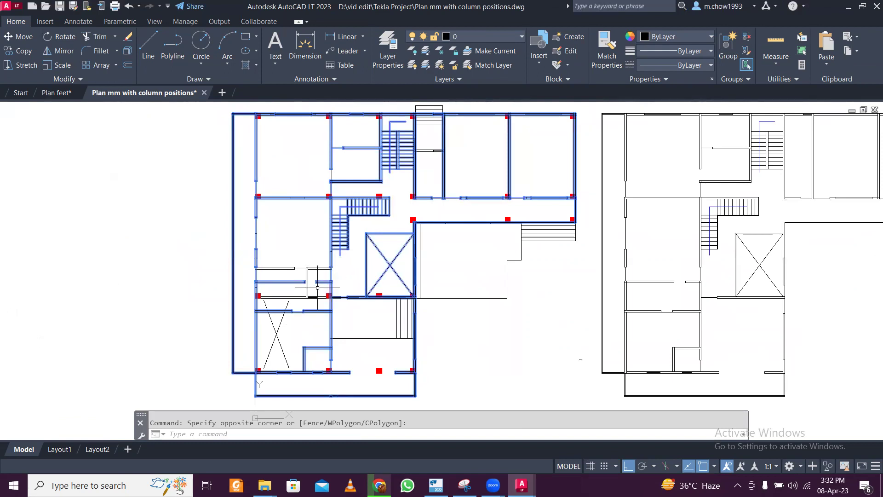
pyautogui.scroll(2, 329, 295)
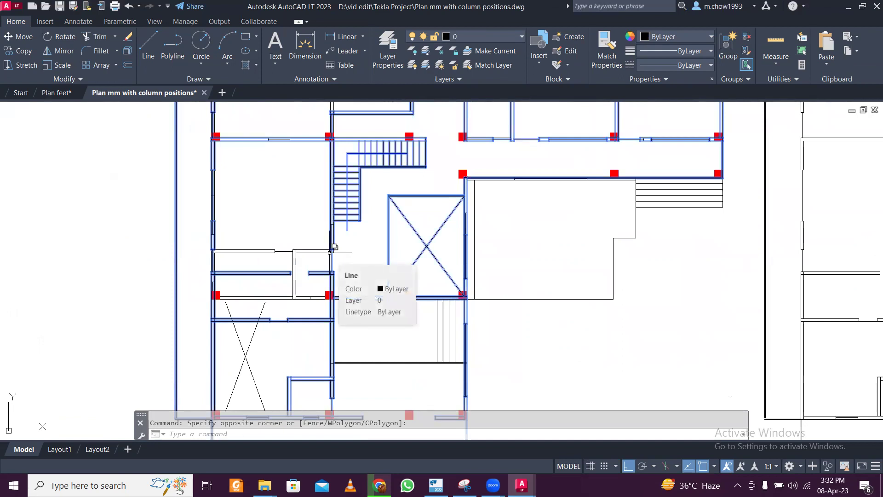
pyautogui.scroll(-2, 328, 254)
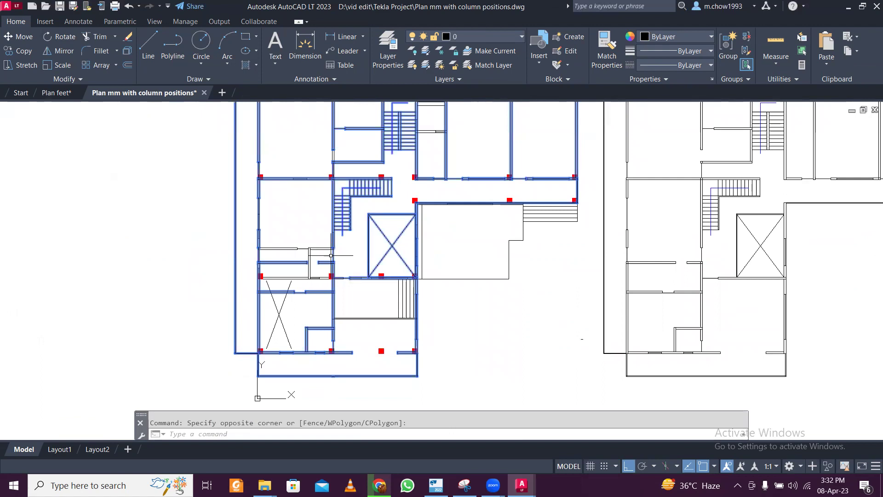
pyautogui.press('Escape')
# - Delete the overlaid first floor block from the ground floor plan, keeping the columns
pyautogui.scroll(-2, 366, 267)
pyautogui.scroll(1, 384, 295)
pyautogui.scroll(-1, 384, 295)
pyautogui.scroll(2, 384, 294)
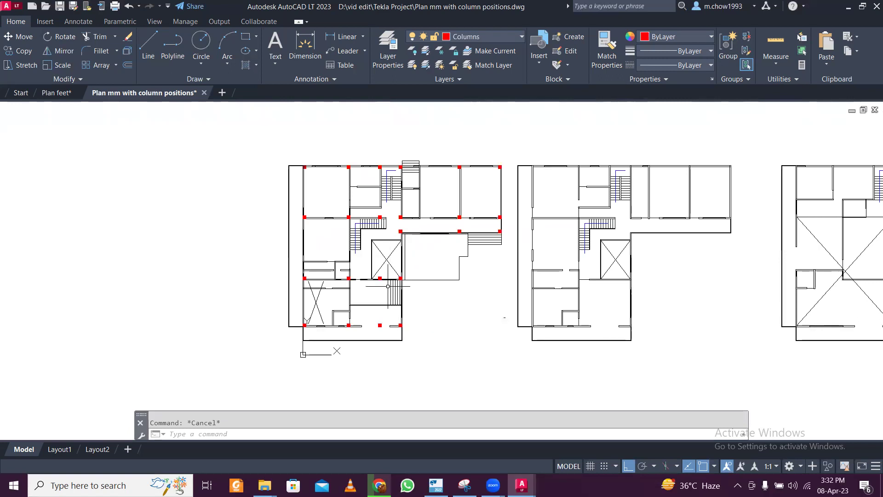
pyautogui.moveTo(372, 258); pyautogui.dragTo(307, 270, button='middle')
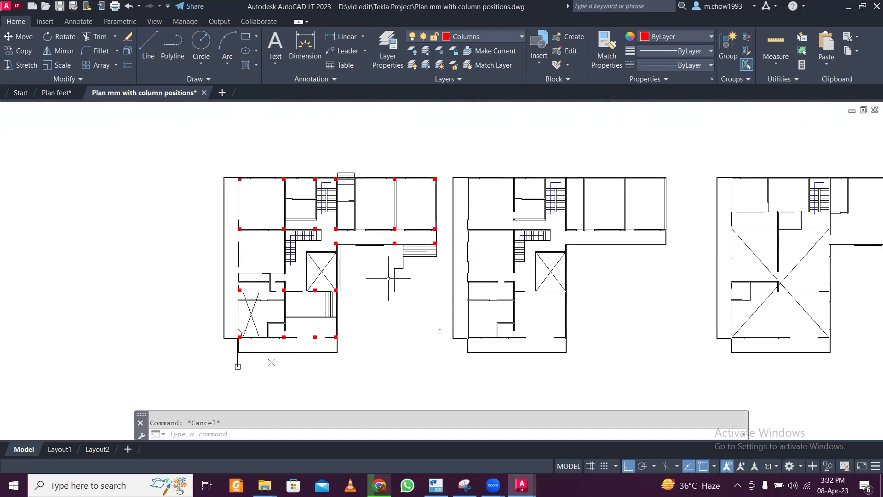
pyautogui.scroll(-2, 374, 273)
pyautogui.click(350, 322)
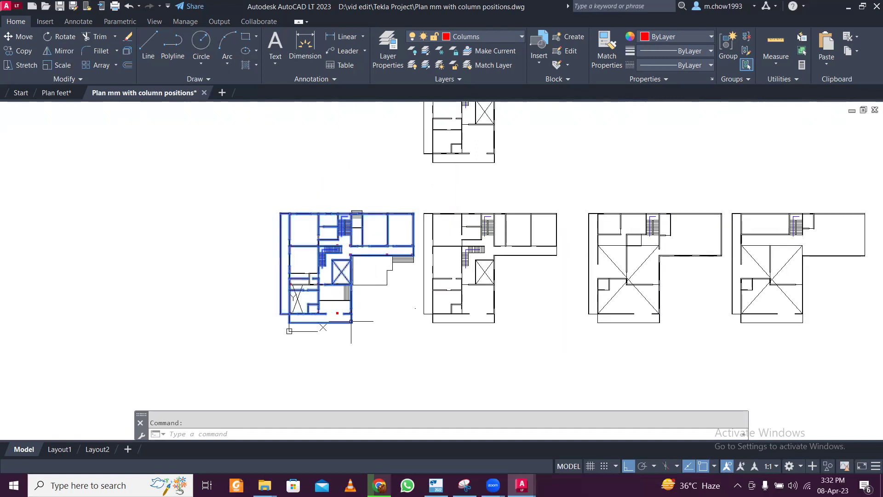
pyautogui.press('Delete')
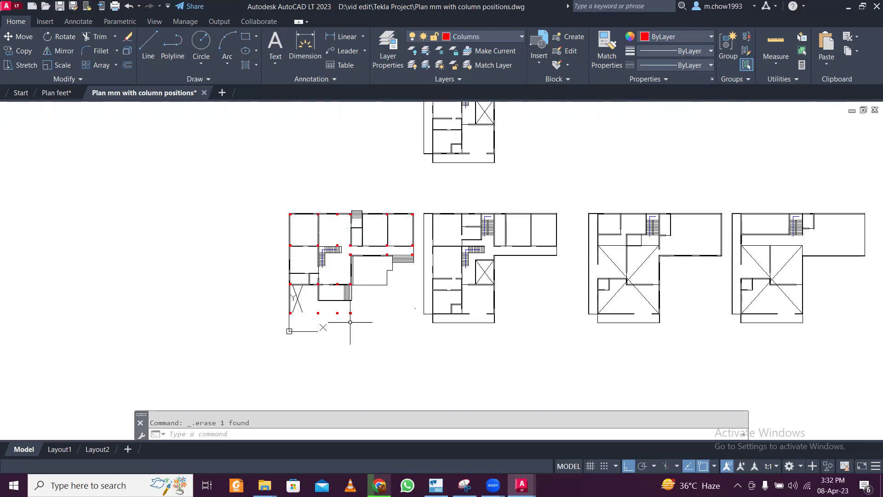
# - Examine the column layout on the ground floor plan without the overlay, including the detached lowest row
pyautogui.scroll(3, 345, 315)
pyautogui.scroll(-3, 343, 314)
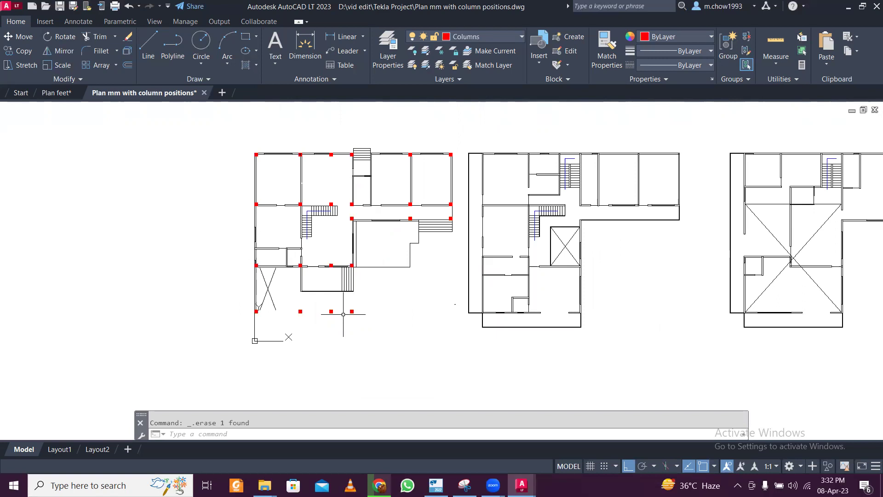
pyautogui.scroll(-2, 381, 290)
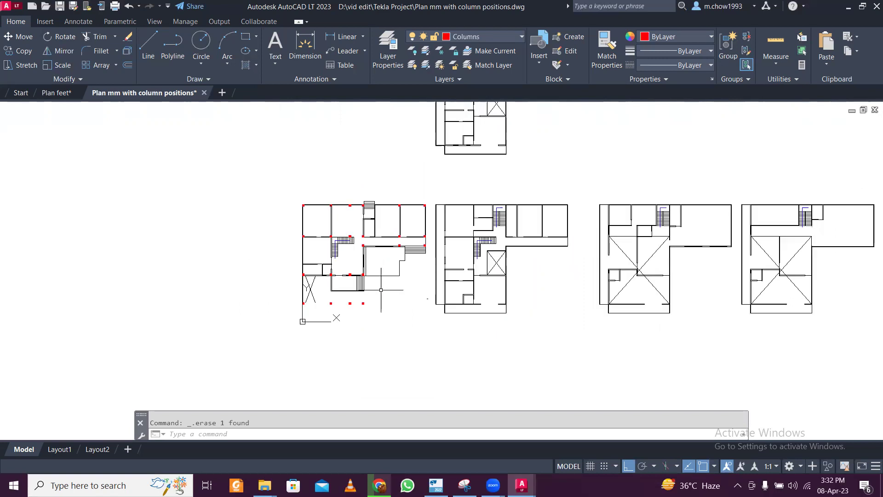
pyautogui.scroll(2, 381, 290)
pyautogui.scroll(-4, 376, 290)
pyautogui.scroll(2, 371, 291)
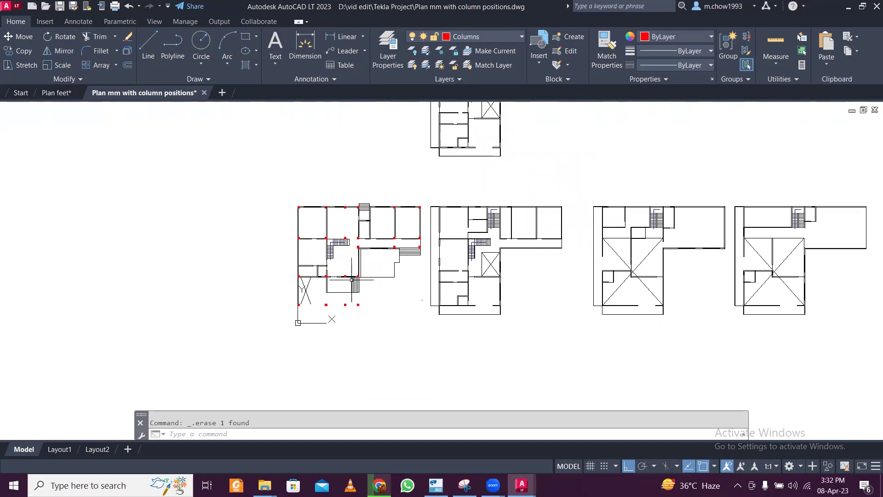
pyautogui.moveTo(346, 278)
pyautogui.scroll(2, 349, 279)
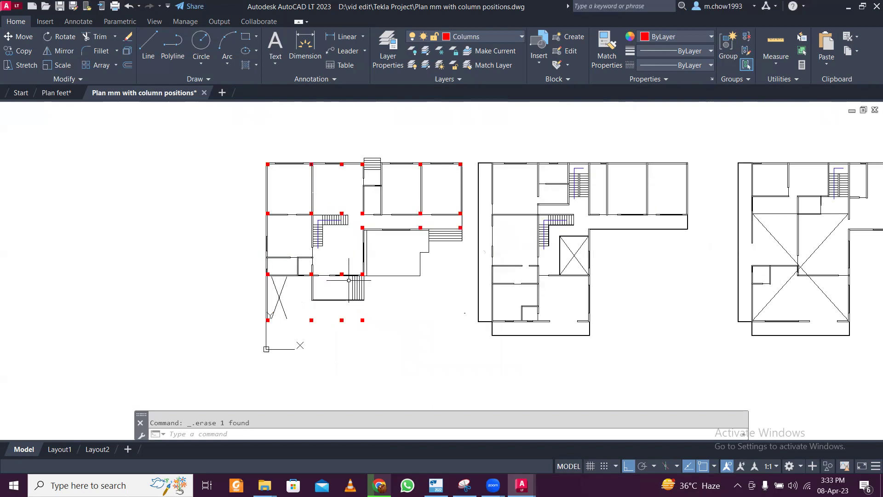
# - Review the first floor and upper floor plans against the column positions on the ground floor plan
pyautogui.moveTo(391, 283); pyautogui.dragTo(288, 303, button='middle')
pyautogui.scroll(-2, 417, 266)
pyautogui.moveTo(417, 266); pyautogui.dragTo(259, 245, button='middle')
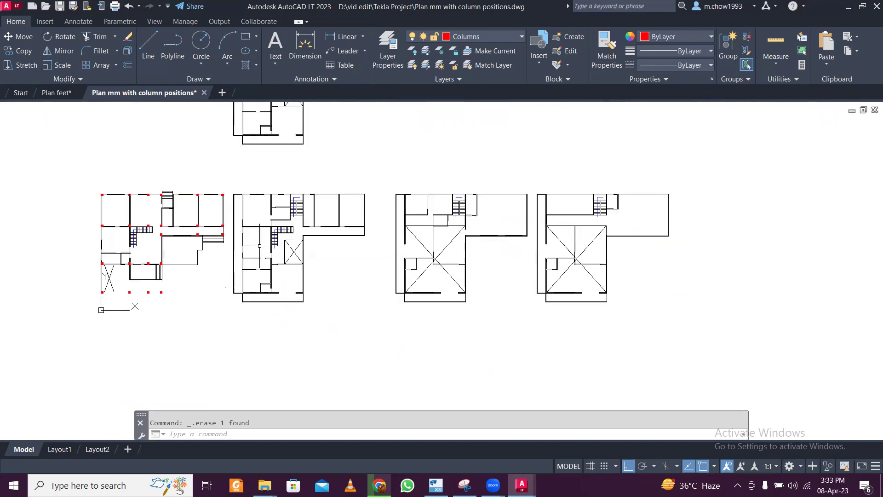
pyautogui.scroll(2, 259, 246)
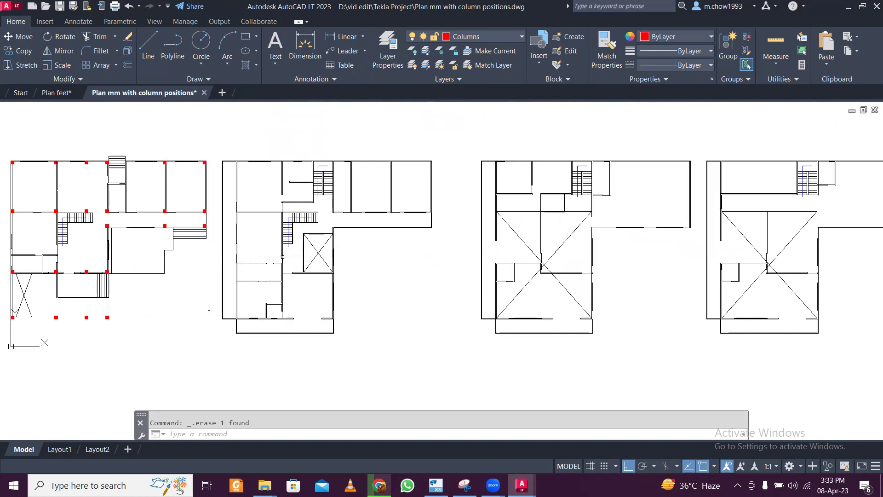
pyautogui.moveTo(589, 273); pyautogui.dragTo(368, 268, button='middle')
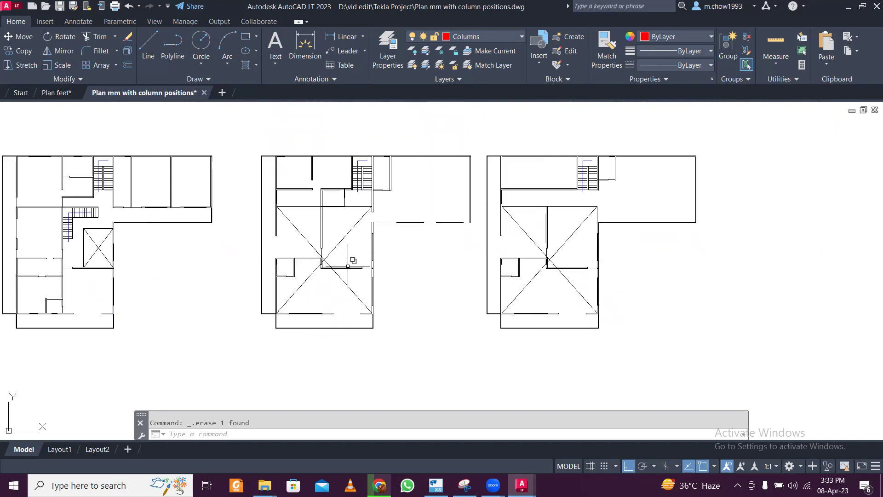
pyautogui.moveTo(230, 265); pyautogui.dragTo(514, 273, button='middle')
pyautogui.moveTo(264, 268); pyautogui.dragTo(446, 294, button='middle')
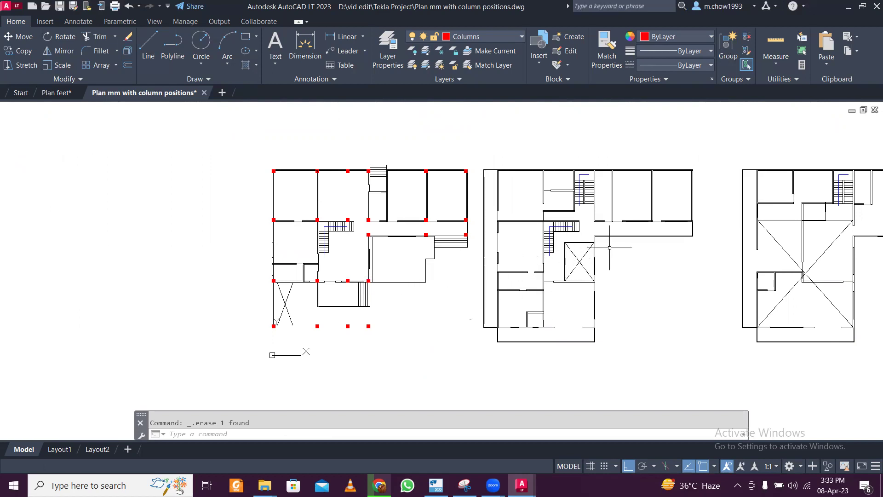
pyautogui.moveTo(653, 248); pyautogui.dragTo(511, 251, button='middle')
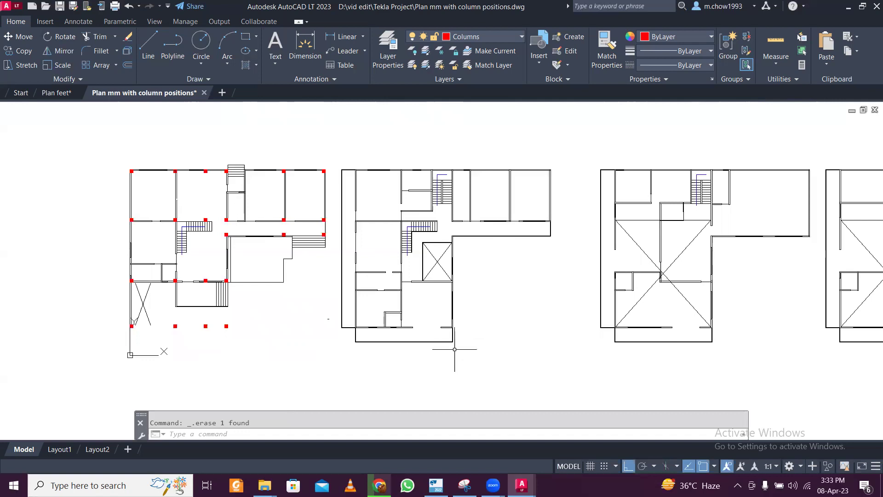
pyautogui.scroll(-3, 455, 349)
pyautogui.moveTo(383, 322)
pyautogui.mouseDown(button='middle')
pyautogui.moveTo(150, 322)
pyautogui.moveTo(288, 322)
pyautogui.moveTo(441, 303)
pyautogui.mouseUp(button='middle')
pyautogui.scroll(2, 413, 303)
pyautogui.scroll(-2, 376, 302)
pyautogui.moveTo(376, 302)
pyautogui.mouseDown(button='middle')
pyautogui.moveTo(425, 324)
pyautogui.moveTo(402, 311)
pyautogui.mouseUp(button='middle')
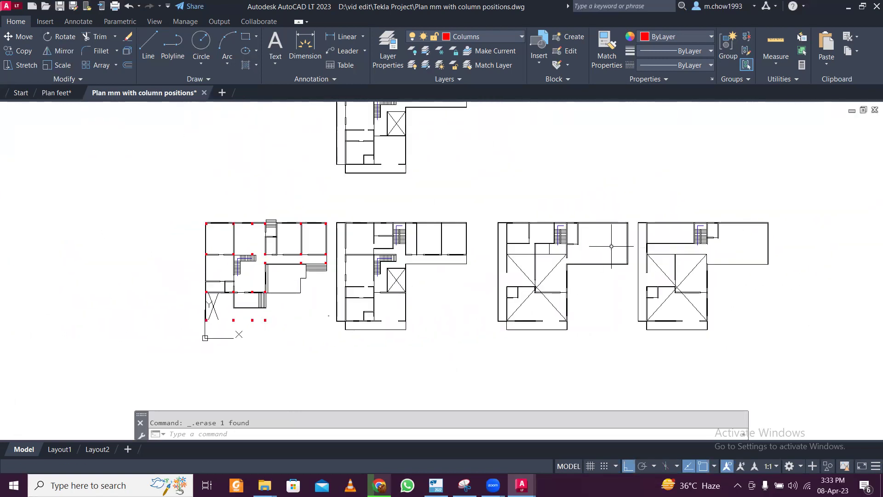
pyautogui.moveTo(207, 297); pyautogui.dragTo(361, 297, button='middle')
pyautogui.scroll(2, 399, 321)
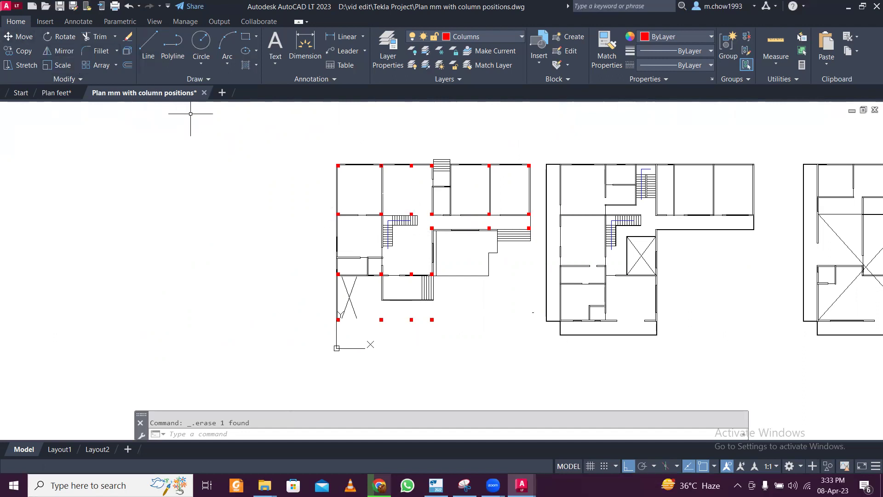
# - Save the drawing as a new file named CL for PL in the Tekla Project folder
pyautogui.click(9, 9)
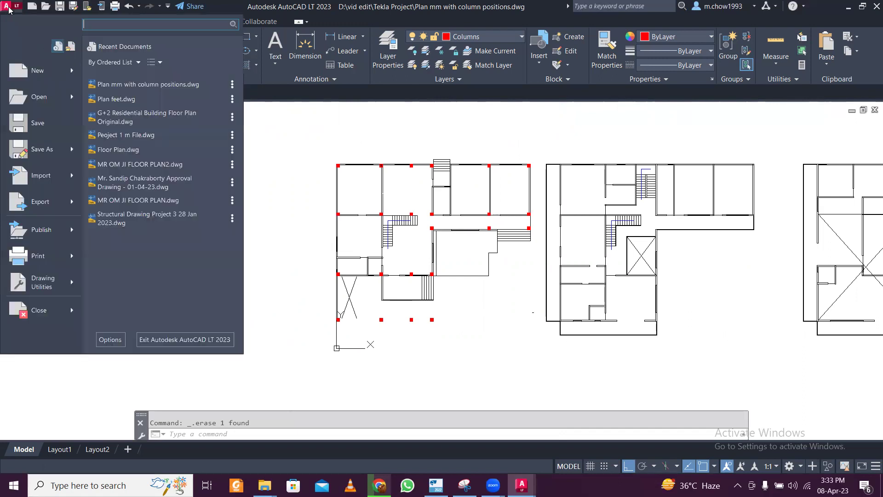
pyautogui.click(54, 146)
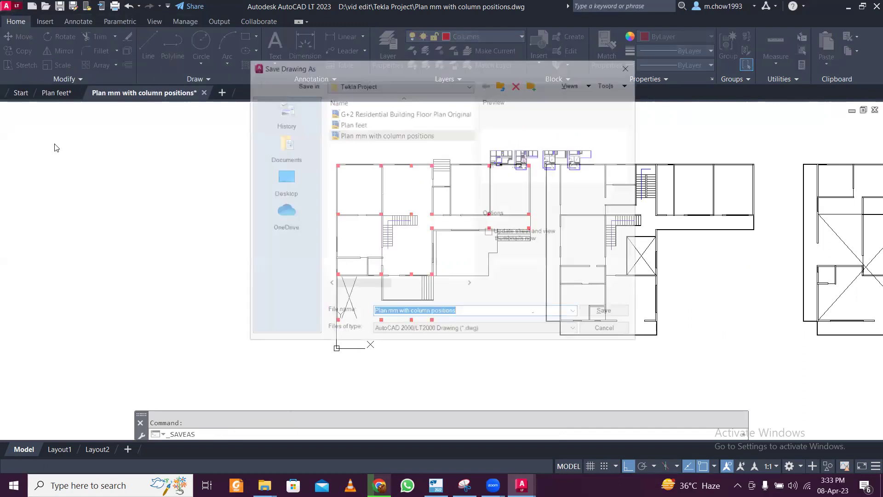
pyautogui.write('CL for PL')
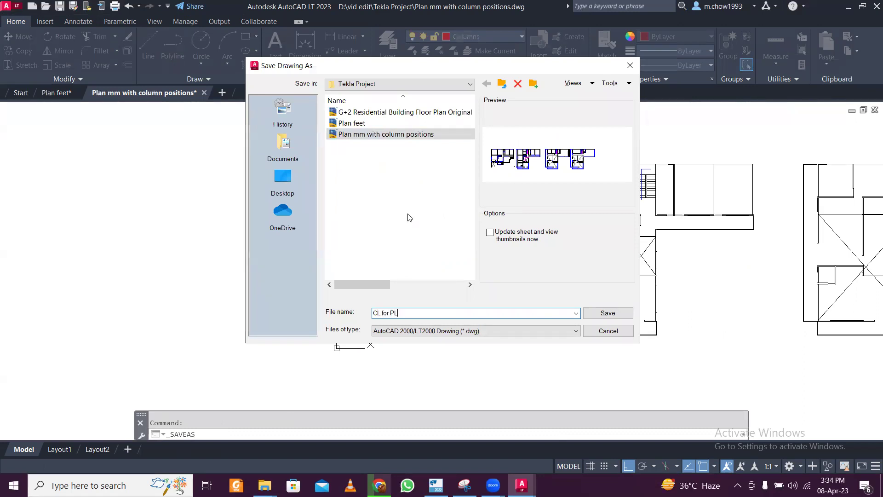
pyautogui.click(607, 313)
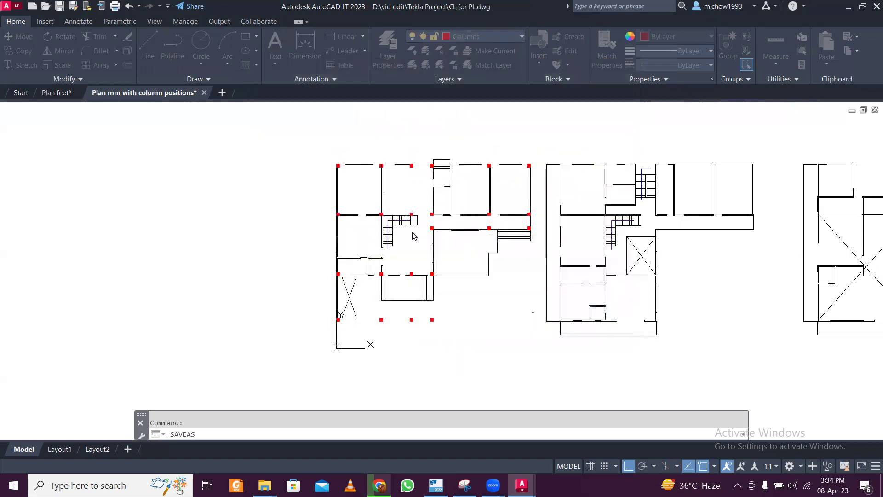
# - Delete the spare plan above and the three upper floor plans, keeping only the ground floor plan with its columns
pyautogui.scroll(-4, 524, 217)
pyautogui.moveTo(525, 217); pyautogui.dragTo(475, 249, button='middle')
pyautogui.click(543, 211)
pyautogui.click(326, 103)
pyautogui.click(404, 217)
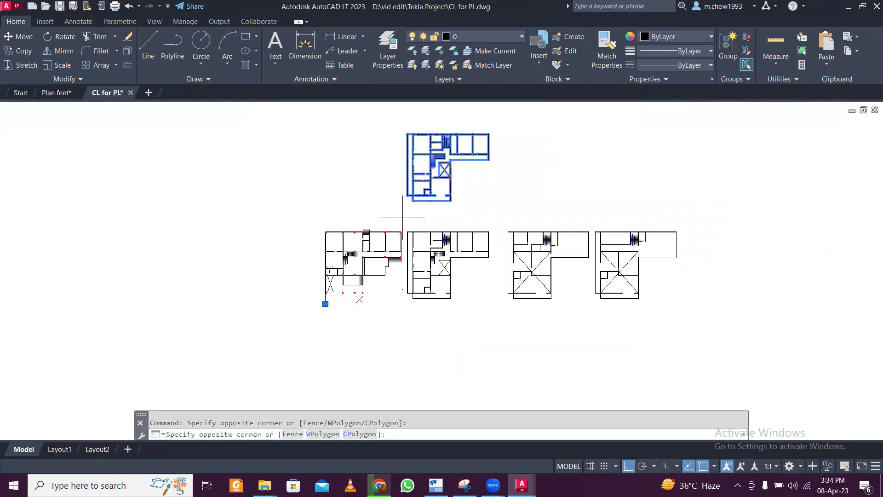
pyautogui.click(738, 339)
pyautogui.press('Delete')
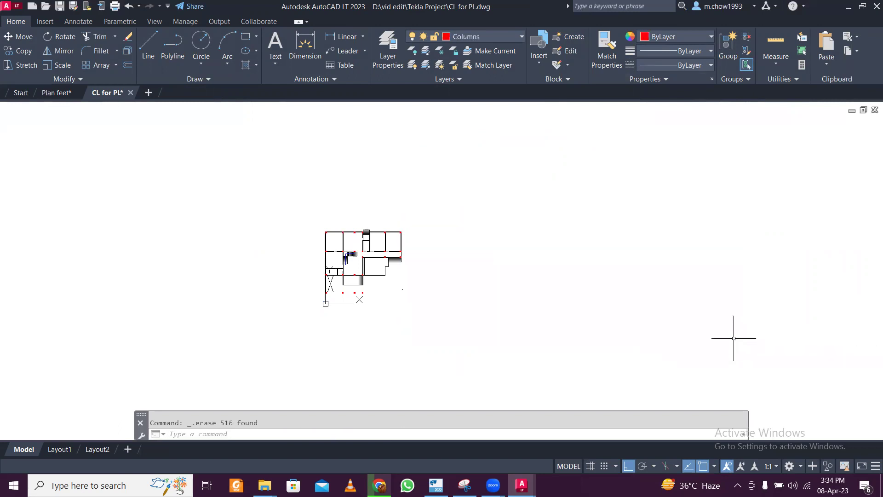
# - Draw a long horizontal line from the drawing origin, extending well past the far end of the ground floor plan
pyautogui.scroll(6, 325, 307)
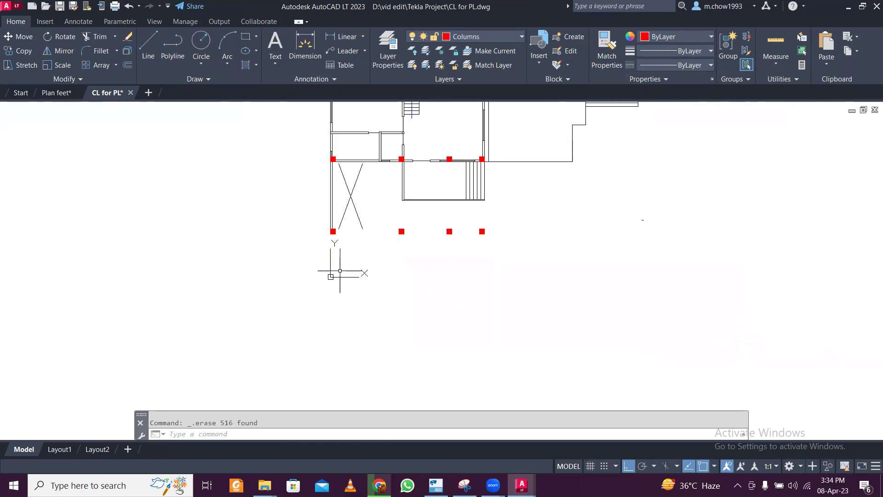
pyautogui.click(148, 44)
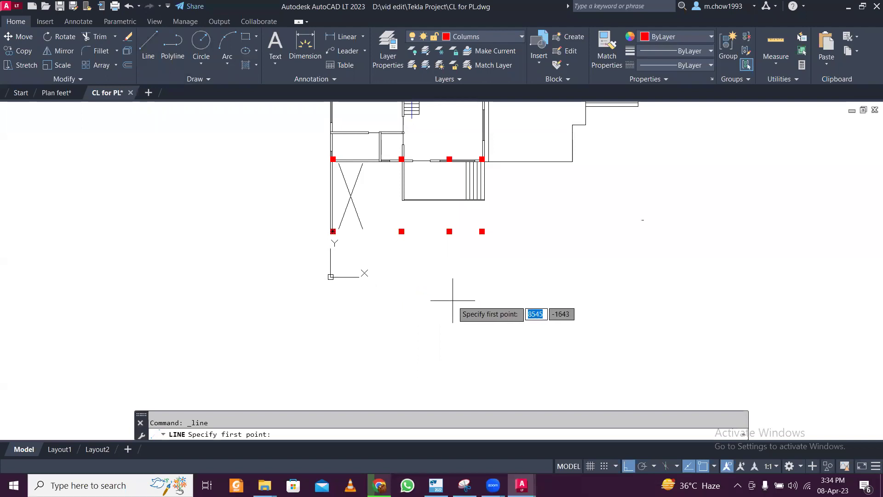
pyautogui.write('0')
pyautogui.press('Tab')
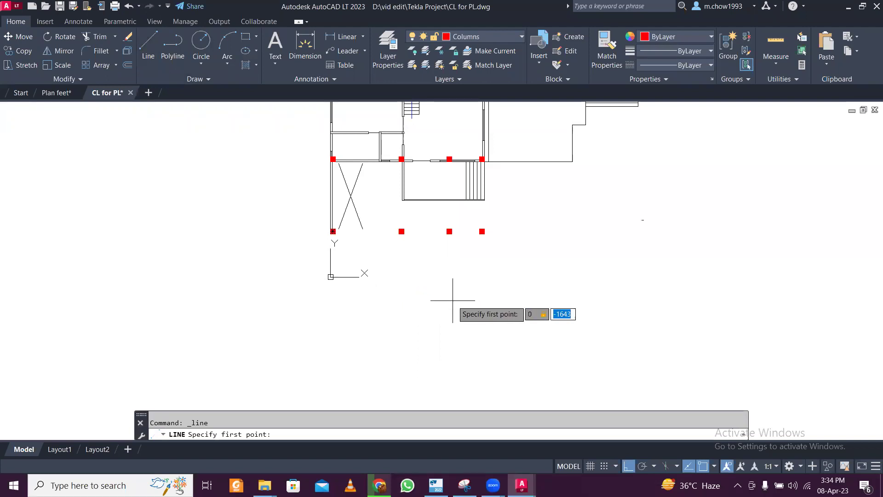
pyautogui.press('Return')
pyautogui.moveTo(649, 295); pyautogui.dragTo(278, 310, button='middle')
pyautogui.click(816, 264)
pyautogui.press('Escape')
pyautogui.click(737, 304)
pyautogui.click(705, 254)
pyautogui.scroll(-2, 705, 254)
pyautogui.scroll(2, 434, 212)
pyautogui.press('Escape')
# - Try to copy the ground floor plan vertically from its lower-left column corner towards the drawing origin
pyautogui.moveTo(433, 212); pyautogui.dragTo(420, 233, button='middle')
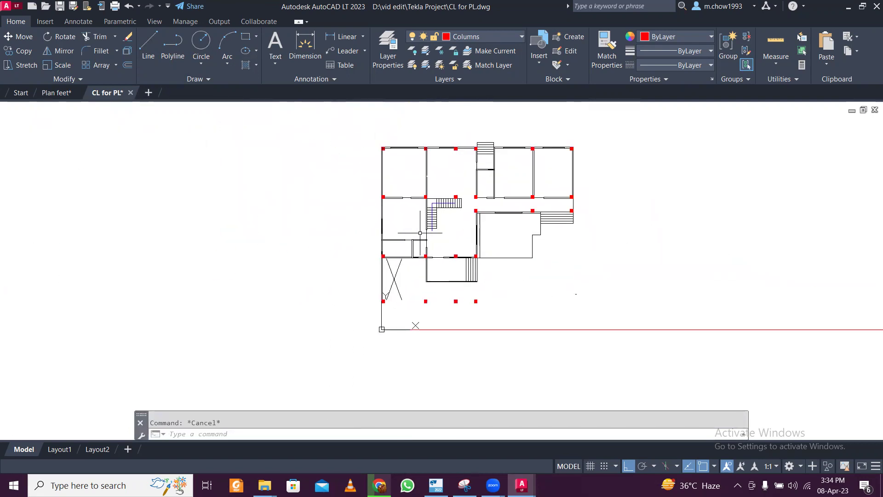
pyautogui.click(360, 122)
pyautogui.click(658, 306)
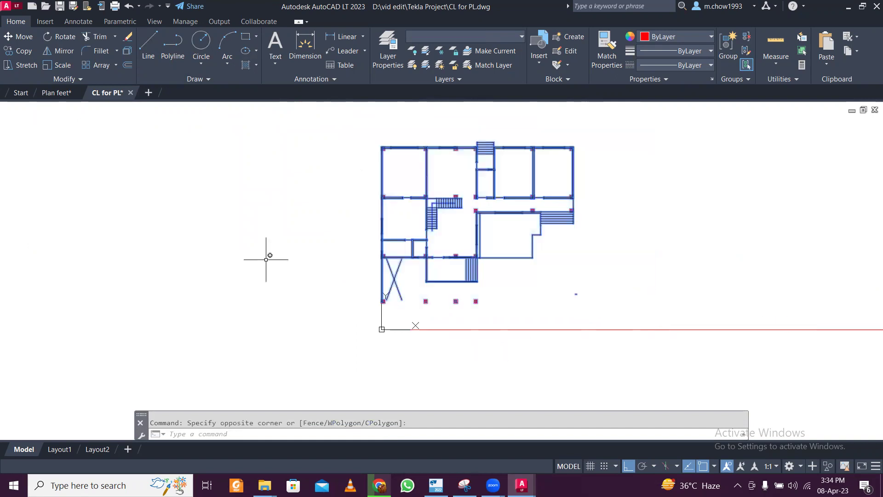
pyautogui.click(21, 51)
pyautogui.scroll(6, 394, 312)
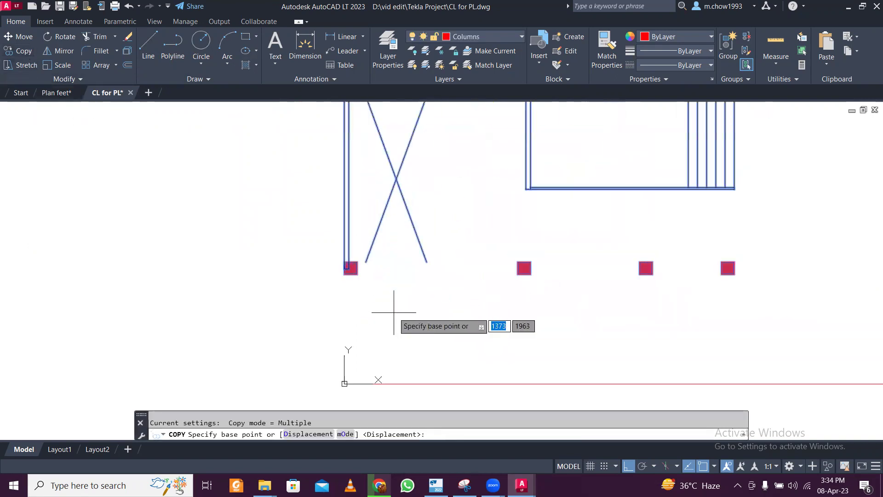
pyautogui.click(344, 278)
pyautogui.scroll(-4, 346, 285)
pyautogui.scroll(6, 340, 299)
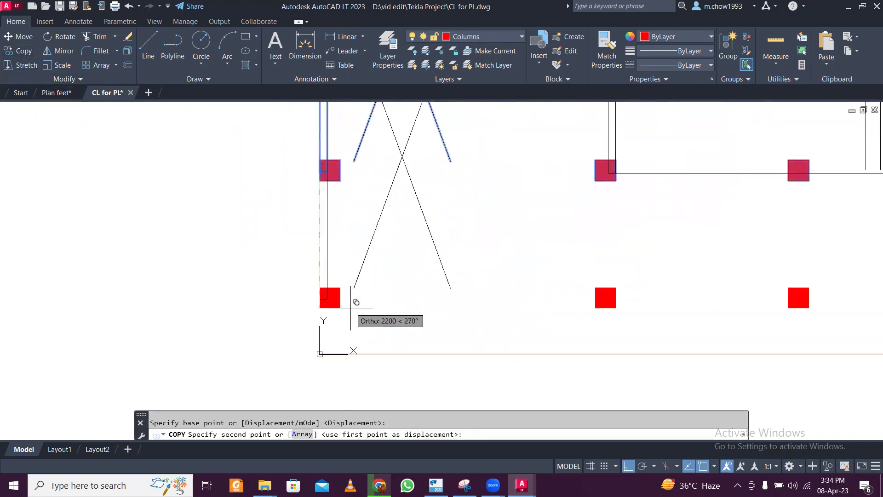
pyautogui.click(323, 317)
pyautogui.scroll(-4, 437, 276)
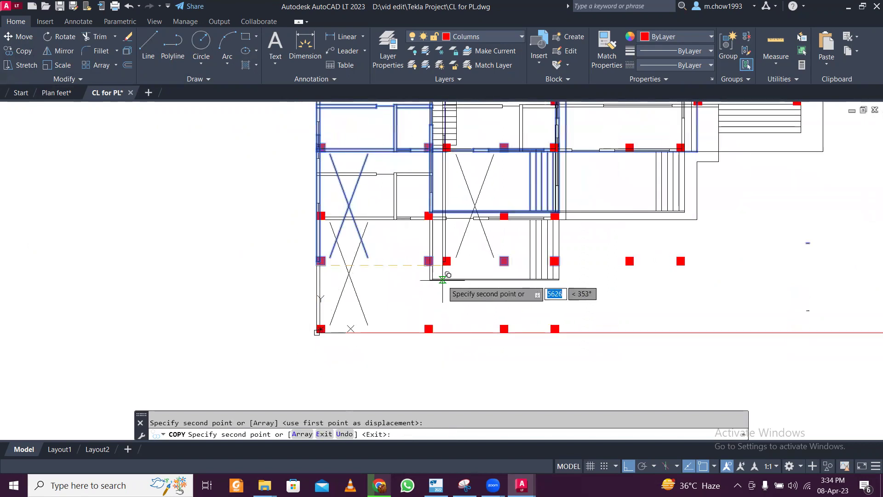
pyautogui.press('Escape')
pyautogui.scroll(-4, 449, 278)
pyautogui.scroll(4, 449, 276)
pyautogui.scroll(-3, 424, 280)
pyautogui.scroll(-2, 310, 254)
pyautogui.scroll(4, 311, 254)
# - Move the whole ground floor plan down so its lower-left column corner sits on the drawing origin
pyautogui.click(293, 121)
pyautogui.click(605, 307)
pyautogui.click(18, 36)
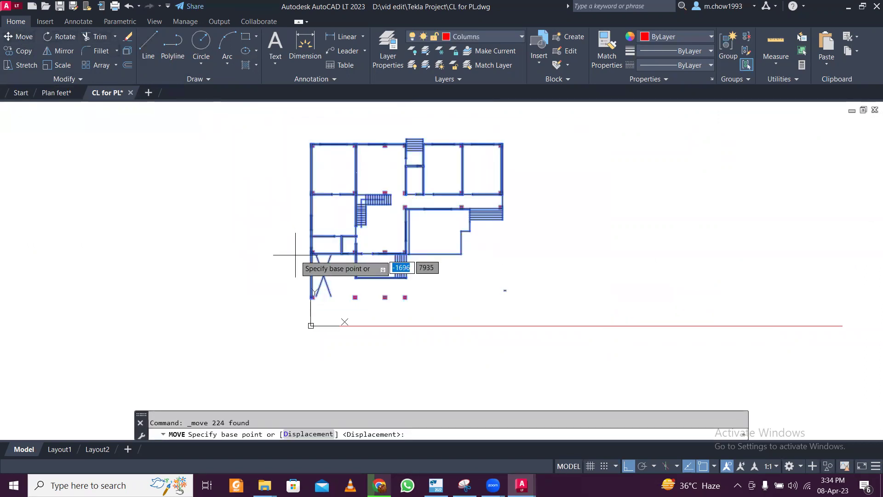
pyautogui.scroll(6, 316, 304)
pyautogui.click(297, 281)
pyautogui.scroll(-4, 299, 277)
pyautogui.scroll(6, 299, 277)
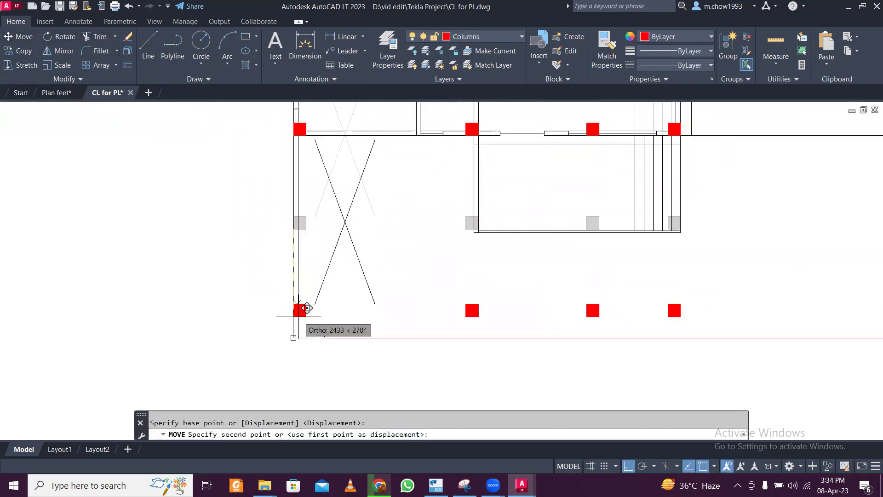
pyautogui.click(290, 350)
pyautogui.scroll(-5, 216, 276)
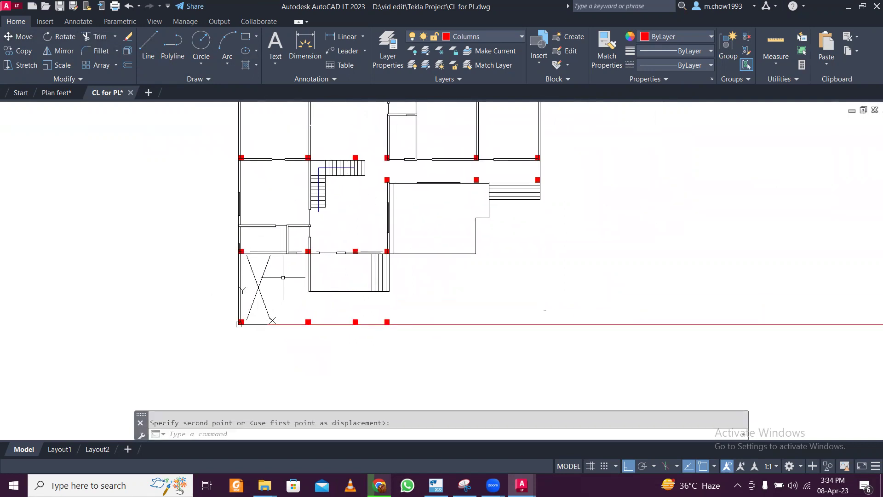
# - Delete the stepped terrace outline in front of the right wing, below the corridor wall
pyautogui.scroll(-3, 458, 252)
pyautogui.scroll(3, 385, 160)
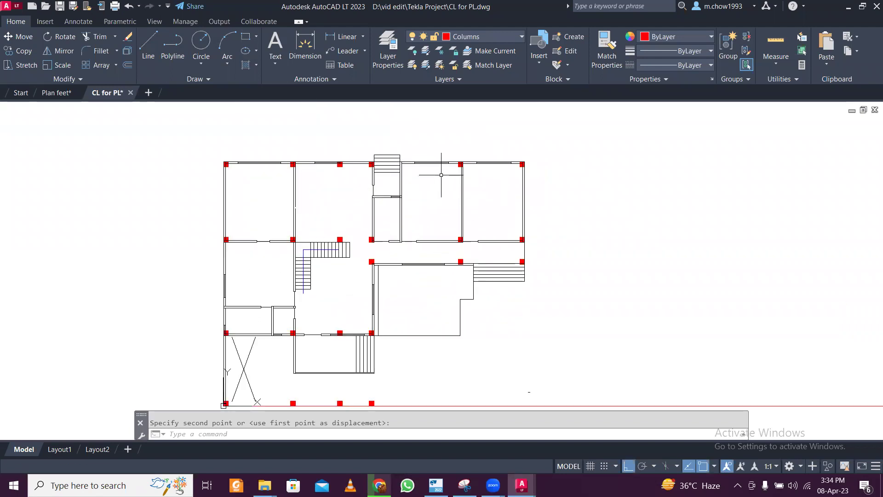
pyautogui.scroll(4, 475, 310)
pyautogui.click(536, 274)
pyautogui.click(439, 195)
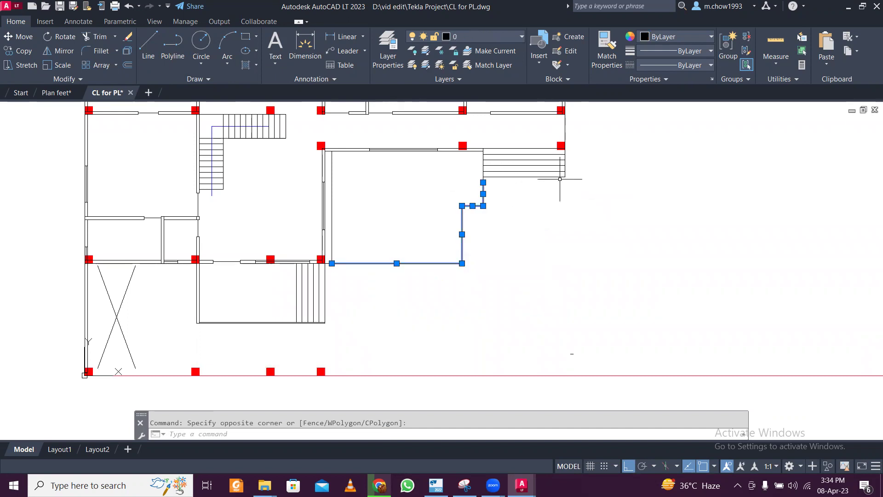
pyautogui.click(631, 205)
pyautogui.click(462, 164)
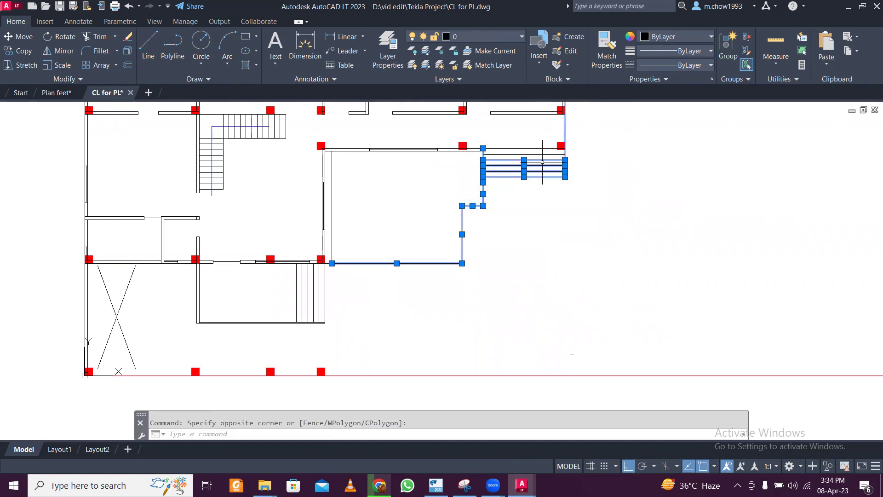
pyautogui.click(563, 319)
pyautogui.click(408, 200)
pyautogui.press('Delete')
# - Trim the side lines of the outer entrance steps with a fence just below the corridor wall
pyautogui.moveTo(409, 193)
pyautogui.mouseDown(button='middle')
pyautogui.moveTo(335, 253)
pyautogui.moveTo(284, 274)
pyautogui.mouseUp(button='middle')
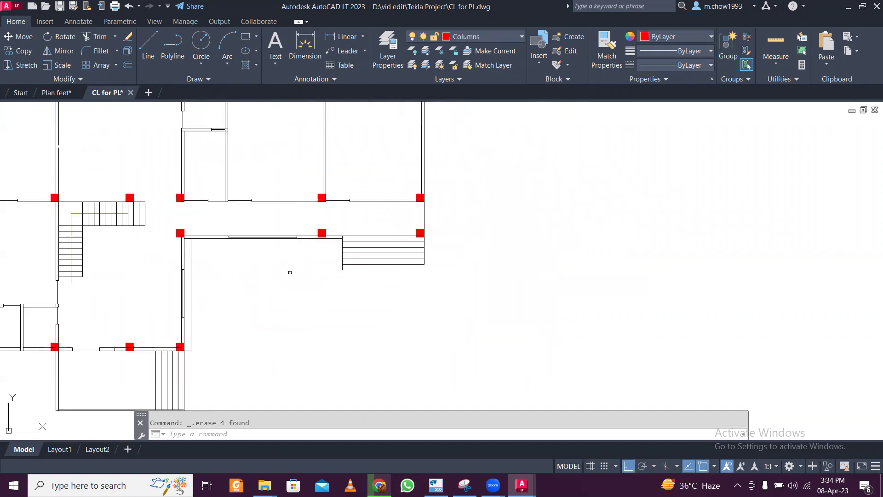
pyautogui.write('tr')
pyautogui.press('Return')
pyautogui.scroll(8, 290, 273)
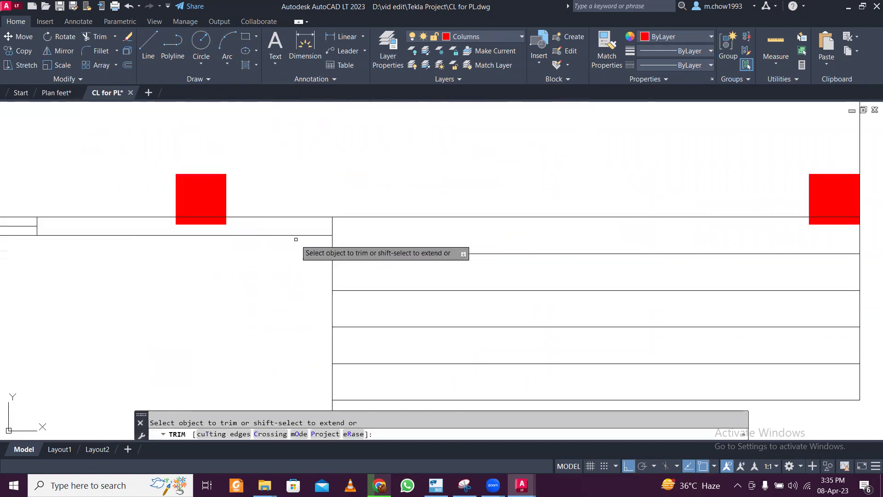
pyautogui.click(292, 246)
pyautogui.scroll(-3, 292, 246)
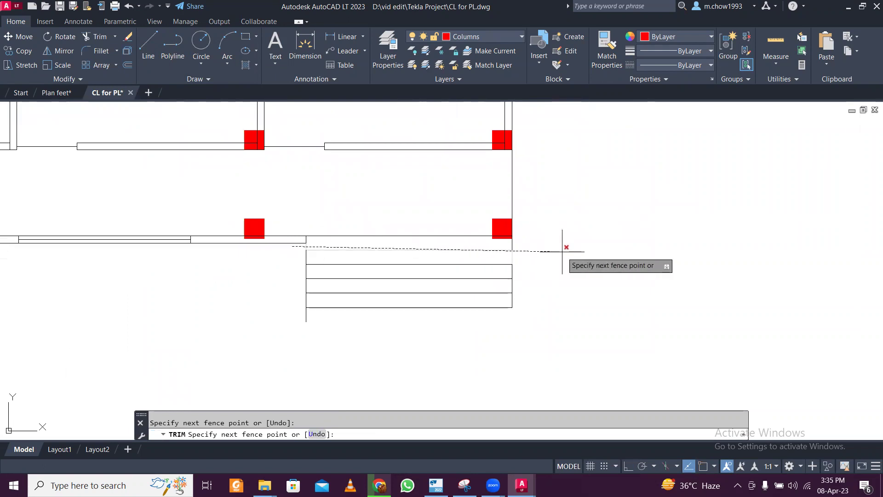
pyautogui.press('Return')
pyautogui.press('Escape')
# - Delete the tread lines and remaining side lines of the outer entrance steps below the corridor
pyautogui.click(274, 253)
pyautogui.click(533, 344)
pyautogui.press('Delete')
pyautogui.click(490, 336)
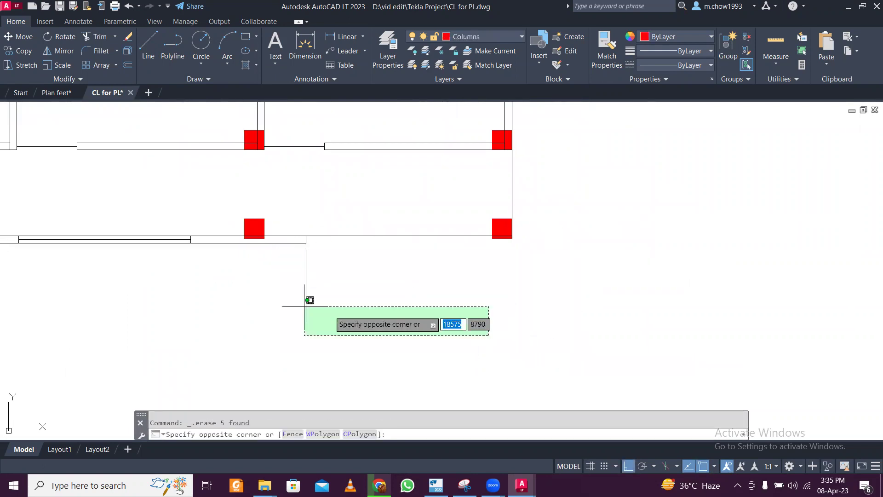
pyautogui.click(305, 279)
pyautogui.press('Delete')
pyautogui.scroll(-2, 315, 276)
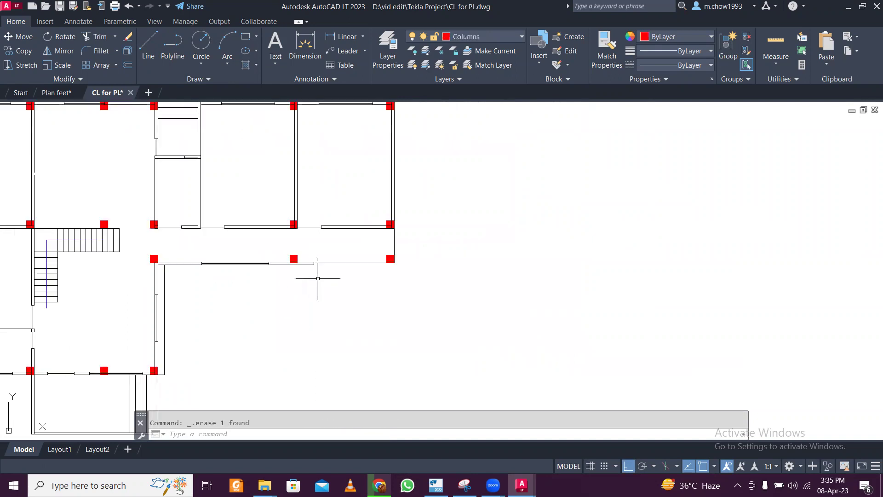
# - Fillet the corridor's end line and outer wall line with radius 0 to close the lower-right corner
pyautogui.scroll(2, 551, 249)
pyautogui.press('Return')
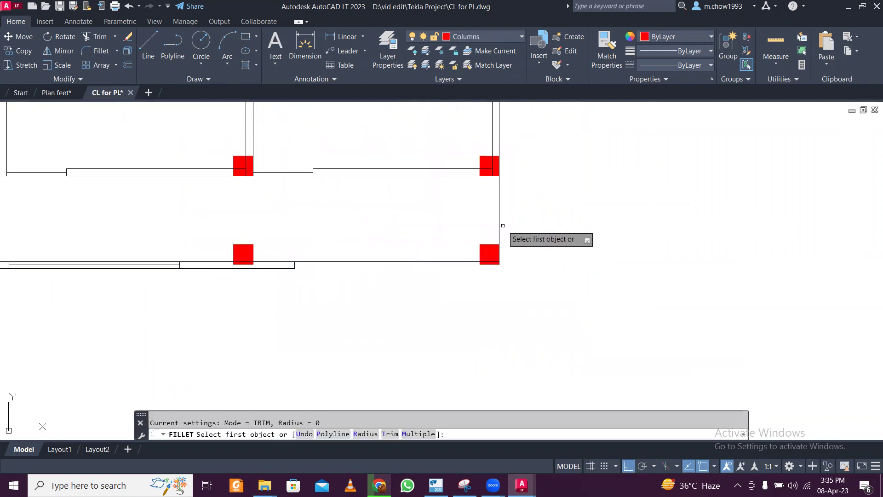
pyautogui.click(499, 239)
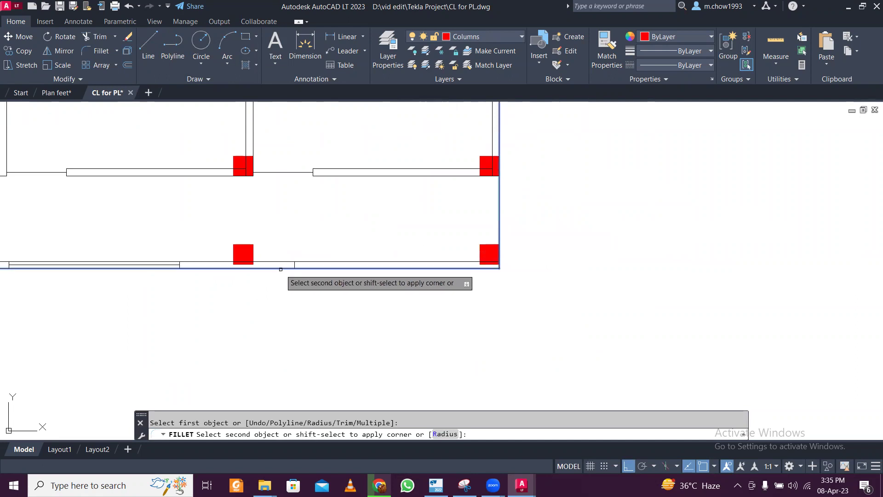
pyautogui.press('Escape')
pyautogui.scroll(-3, 338, 285)
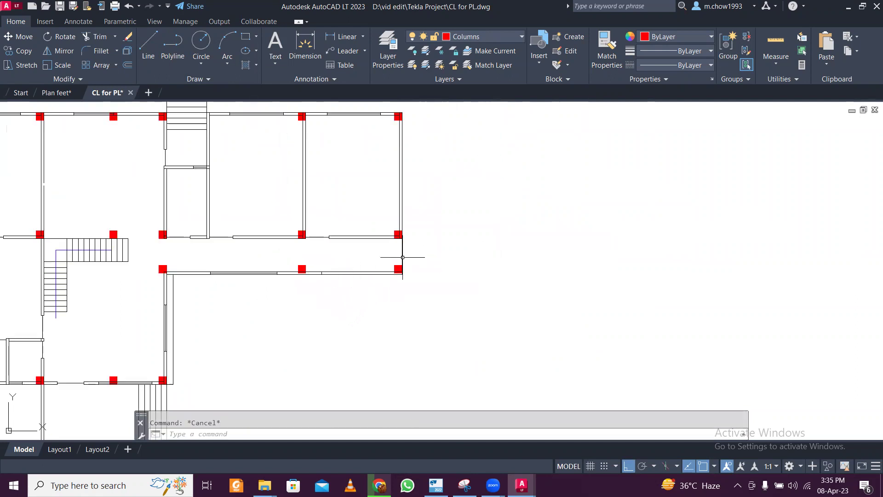
# - Delete the long red horizontal guide line running from the drawing origin
pyautogui.scroll(1, 402, 257)
pyautogui.scroll(-5, 405, 262)
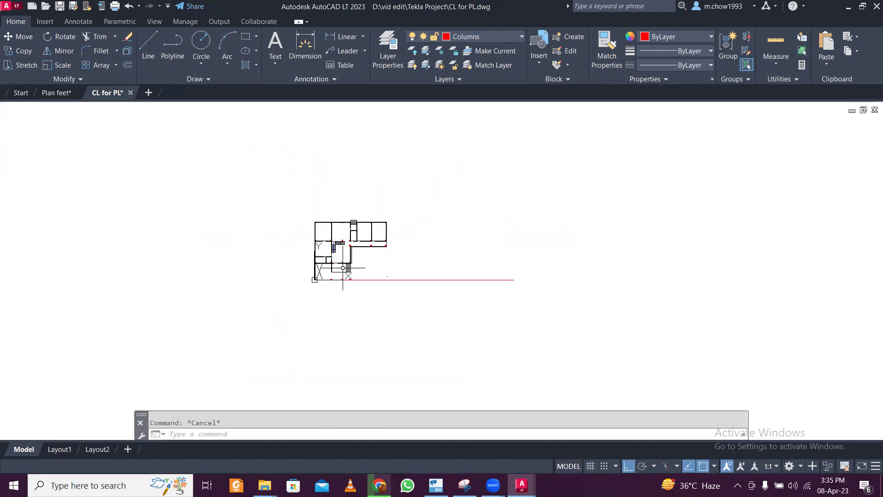
pyautogui.scroll(4, 342, 268)
pyautogui.click(446, 305)
pyautogui.click(437, 265)
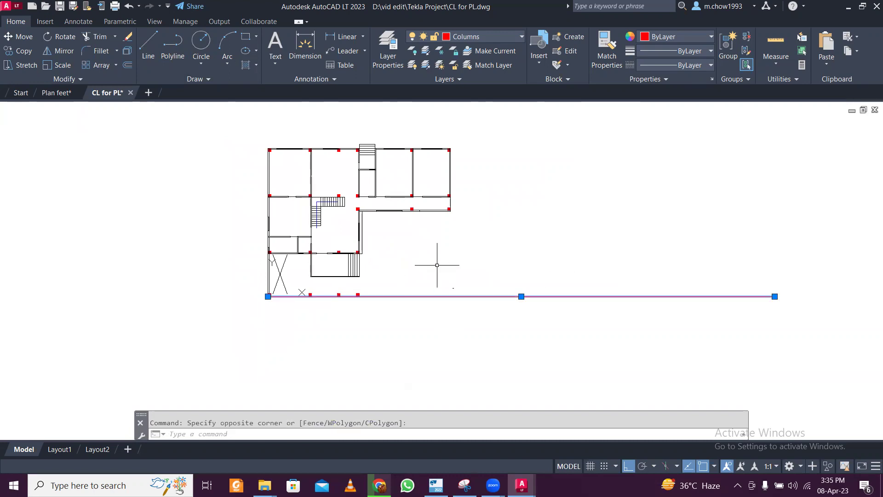
pyautogui.press('Delete')
pyautogui.click(230, 120)
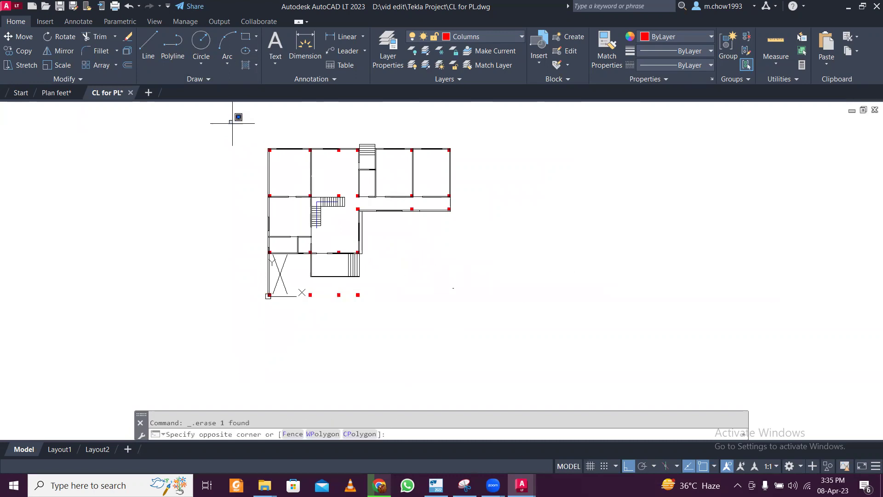
pyautogui.click(510, 306)
pyautogui.press('Escape')
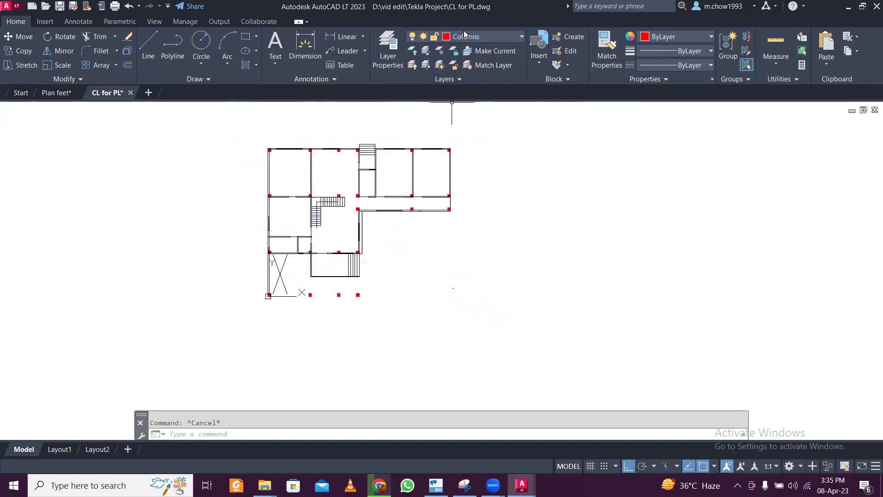
pyautogui.click(464, 36)
pyautogui.click(466, 36)
pyautogui.click(466, 37)
# - Create a layer named CL with grey colour 252
pyautogui.click(389, 52)
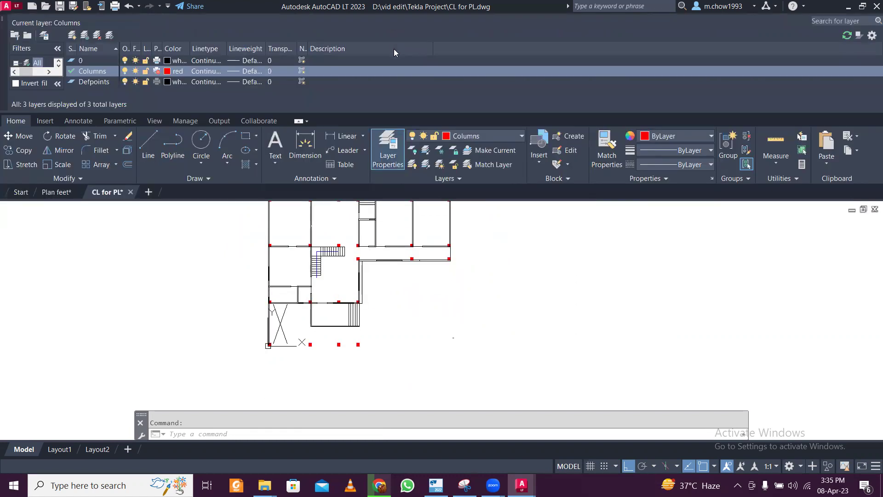
pyautogui.click(75, 37)
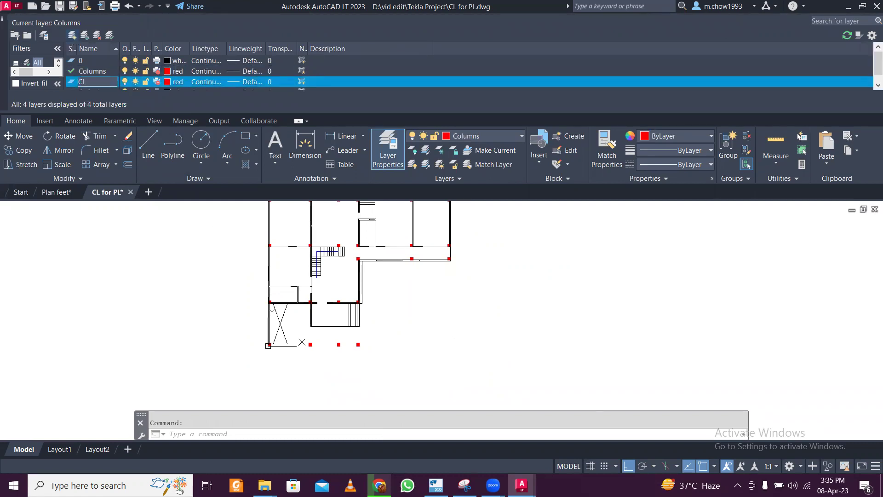
pyautogui.click(166, 82)
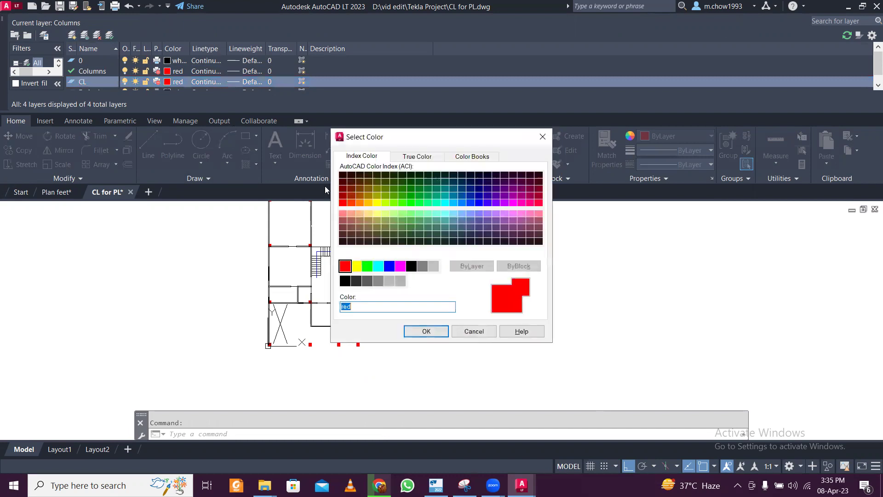
pyautogui.click(367, 280)
pyautogui.click(426, 332)
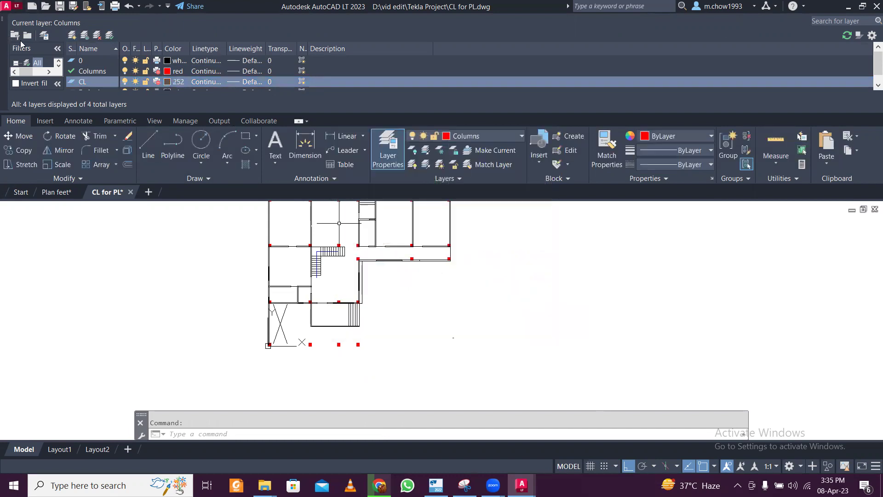
pyautogui.click(389, 147)
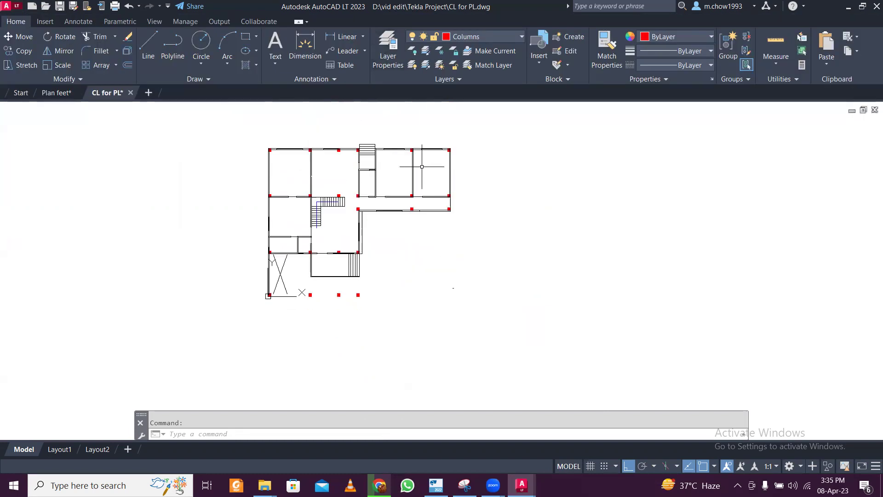
# - Draw a vertical line about 1 m long on layer CL, upward from the top midpoint of the upper-left corner column
pyautogui.click(474, 39)
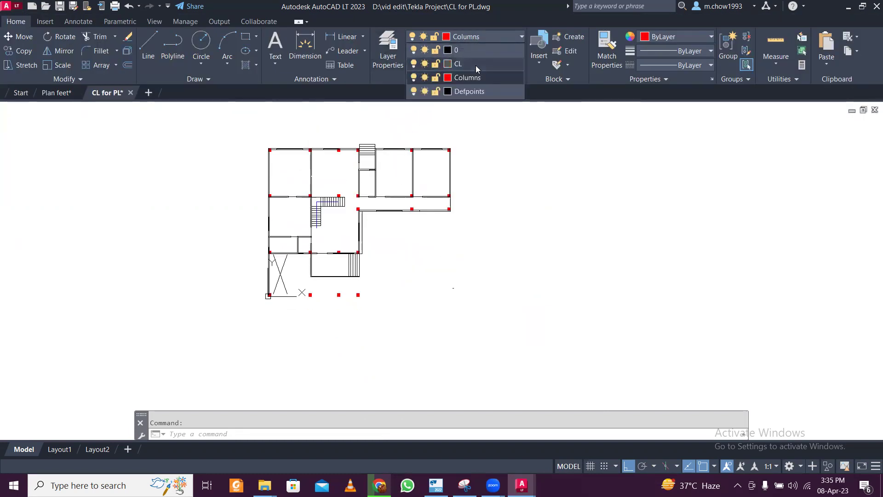
pyautogui.click(475, 66)
pyautogui.click(147, 45)
pyautogui.scroll(5, 272, 147)
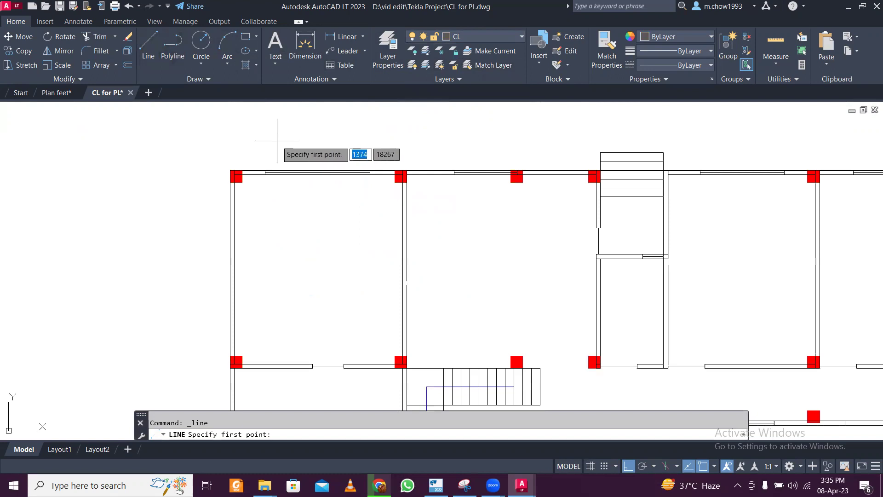
pyautogui.click(229, 181)
pyautogui.scroll(2, 241, 152)
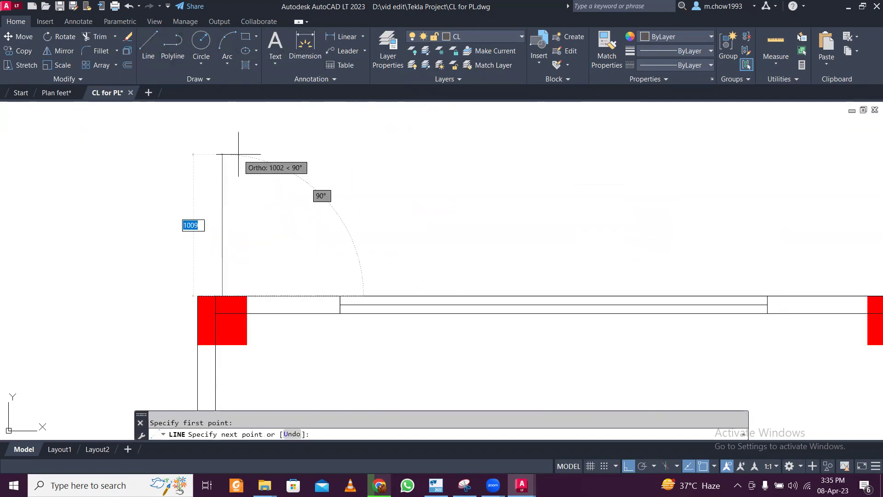
pyautogui.press('F1')
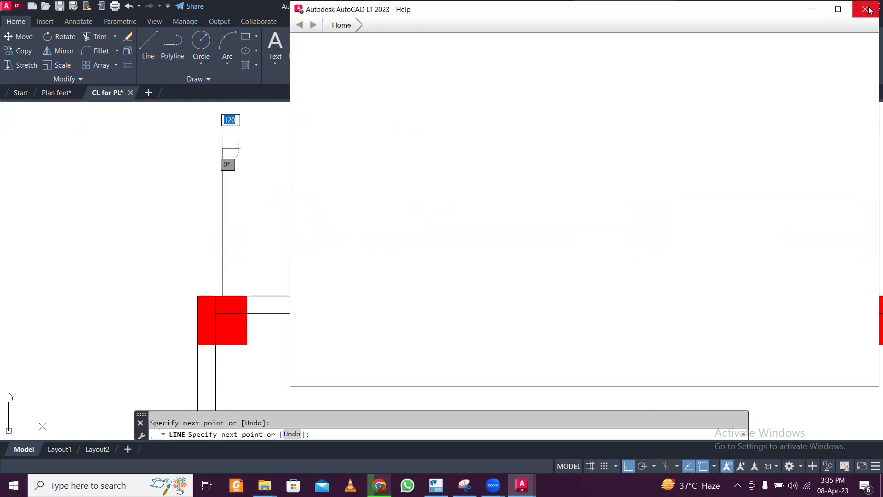
pyautogui.click(869, 10)
pyautogui.press('Escape')
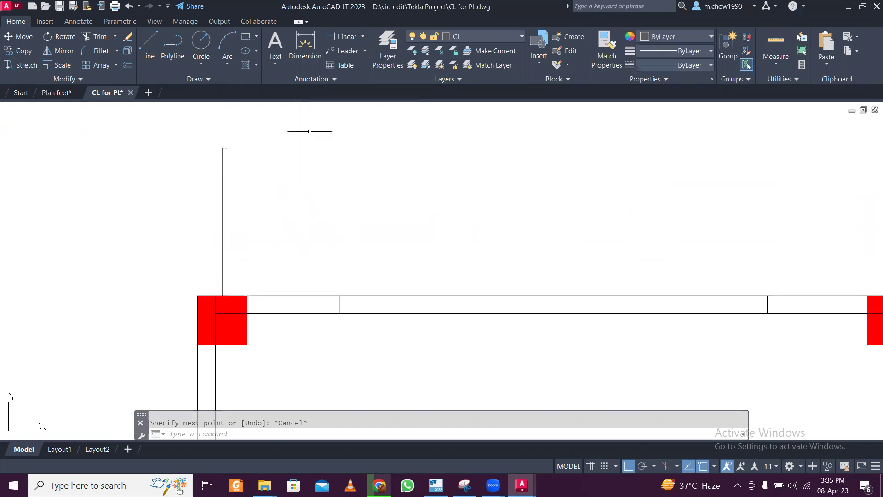
# - Stretch the vertical centre line's lower end straight down past the lower-left corner column
pyautogui.click(282, 214)
pyautogui.click(152, 226)
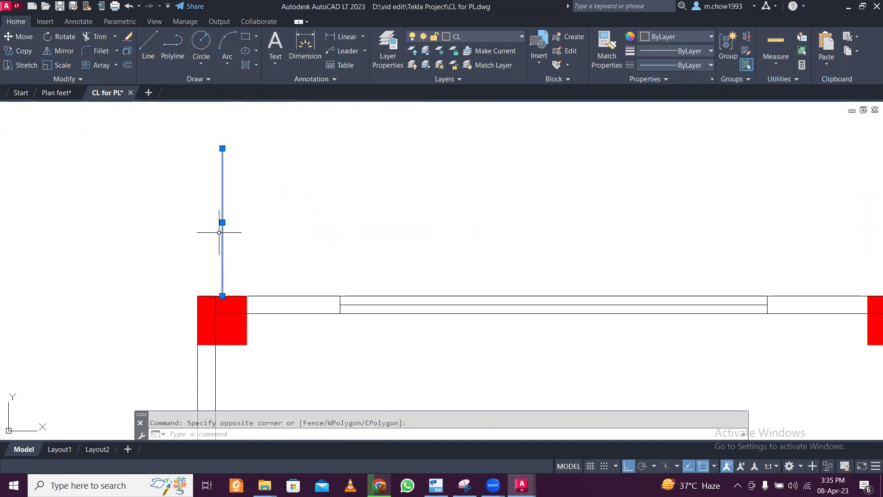
pyautogui.click(222, 295)
pyautogui.scroll(-10, 213, 313)
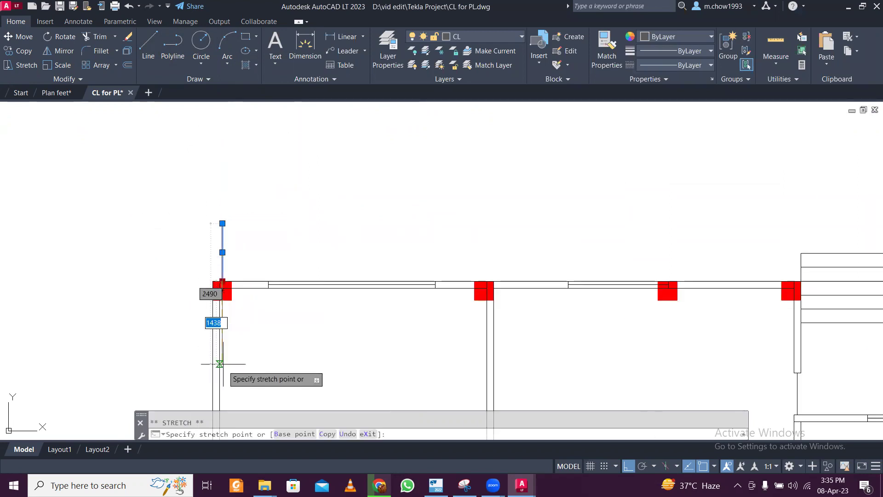
pyautogui.scroll(8, 211, 252)
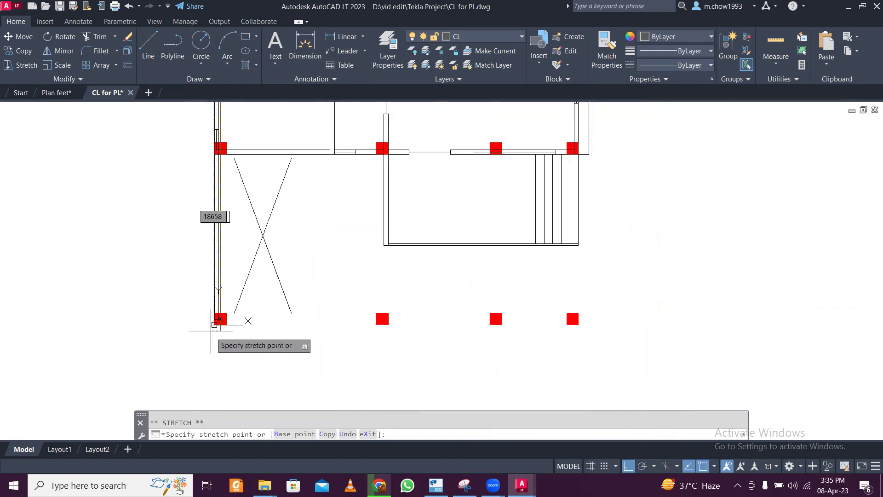
pyautogui.moveTo(220, 336); pyautogui.dragTo(226, 263, button='middle')
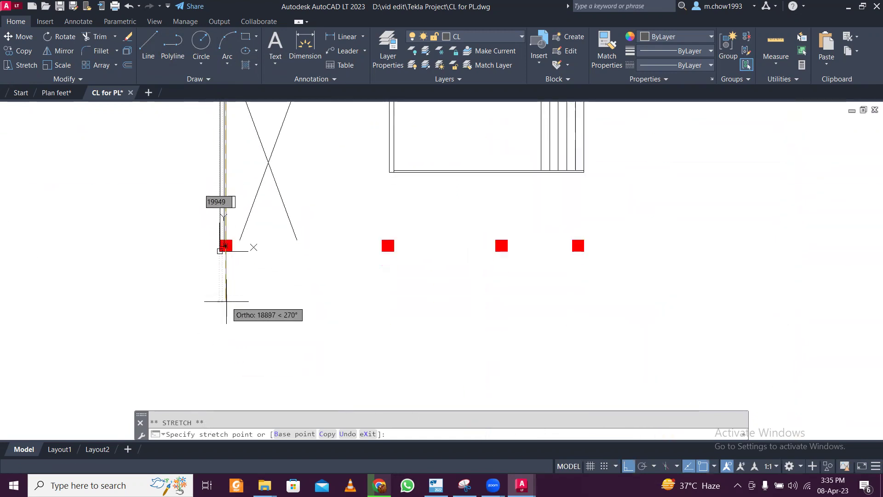
# - Copy the vertical centreline of the leftmost column to the other three columns in the front row, using the column centre as reference
pyautogui.press('Escape')
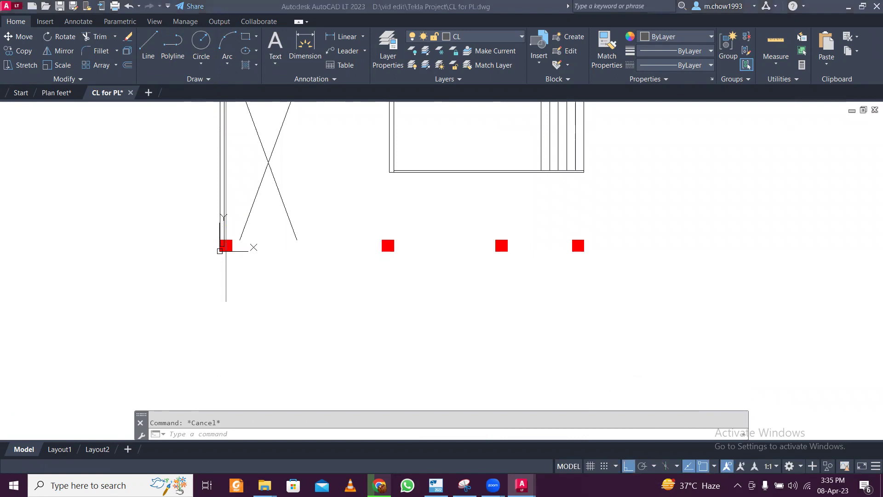
pyautogui.click(257, 294)
pyautogui.click(269, 304)
pyautogui.click(166, 277)
pyautogui.click(18, 51)
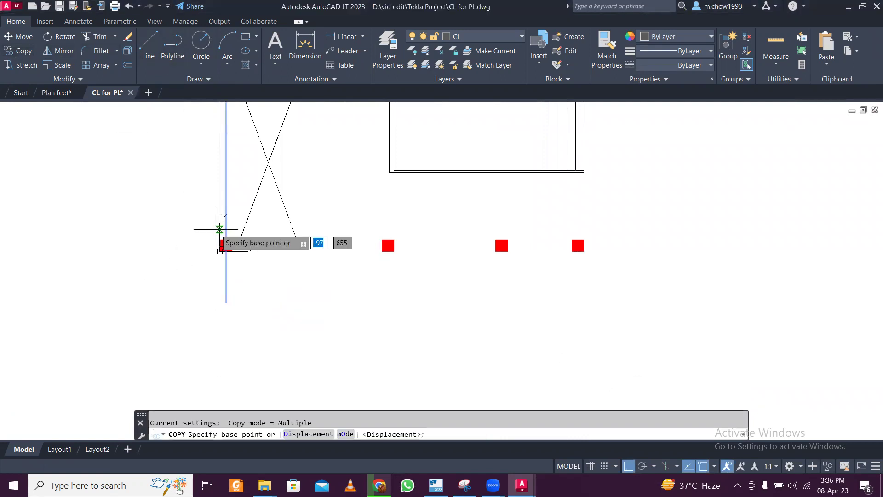
pyautogui.scroll(5, 220, 228)
pyautogui.click(226, 246)
pyautogui.scroll(-8, 225, 246)
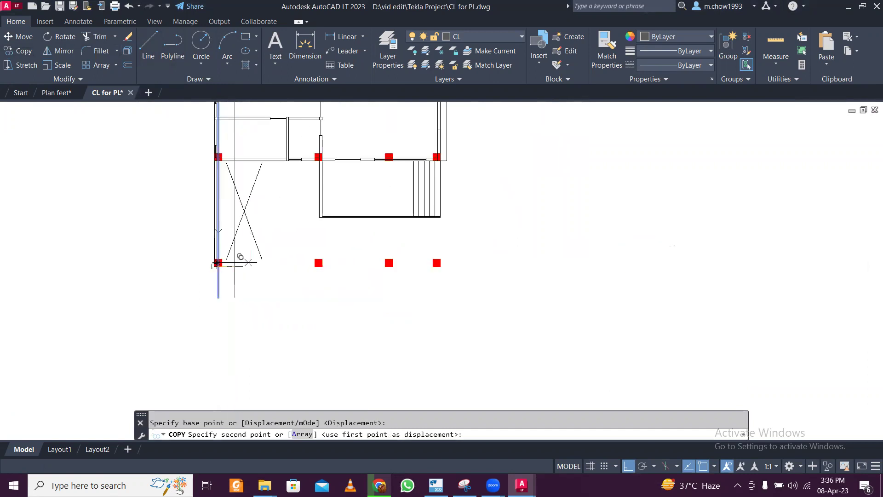
pyautogui.scroll(4, 220, 262)
pyautogui.click(229, 274)
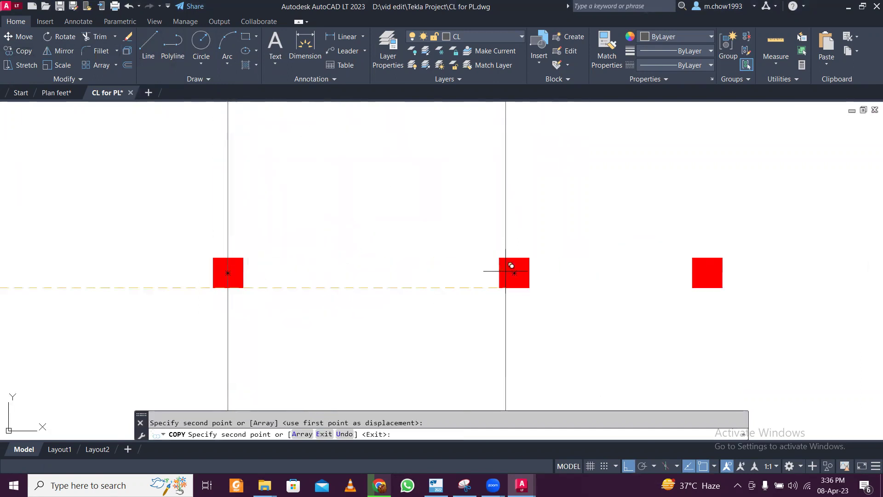
pyautogui.click(516, 277)
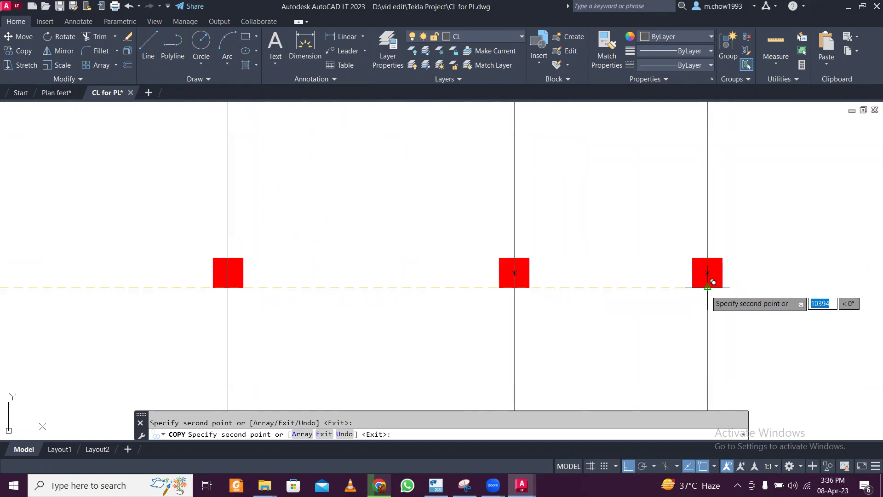
pyautogui.click(708, 287)
pyautogui.scroll(-2, 464, 220)
pyautogui.scroll(2, 564, 239)
pyautogui.scroll(-3, 442, 212)
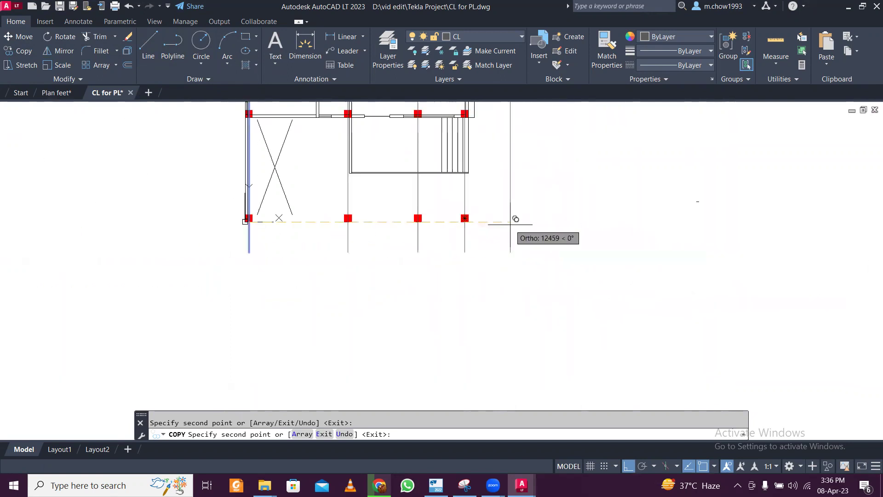
pyautogui.press('Escape')
# - Draw a horizontal line leftward from the midpoint of the rear-left column's outer edge
pyautogui.moveTo(402, 177); pyautogui.dragTo(400, 344, button='middle')
pyautogui.moveTo(332, 163); pyautogui.dragTo(301, 302, button='middle')
pyautogui.scroll(2, 313, 157)
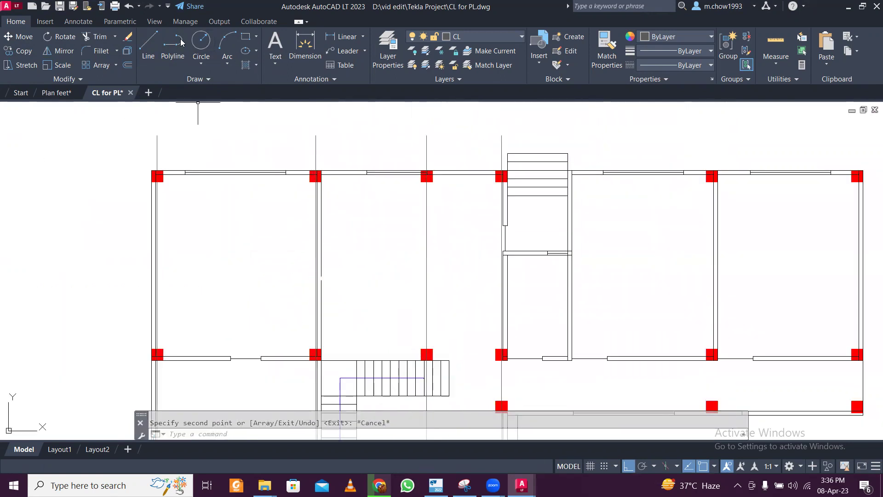
pyautogui.click(147, 44)
pyautogui.scroll(4, 148, 189)
pyautogui.click(172, 143)
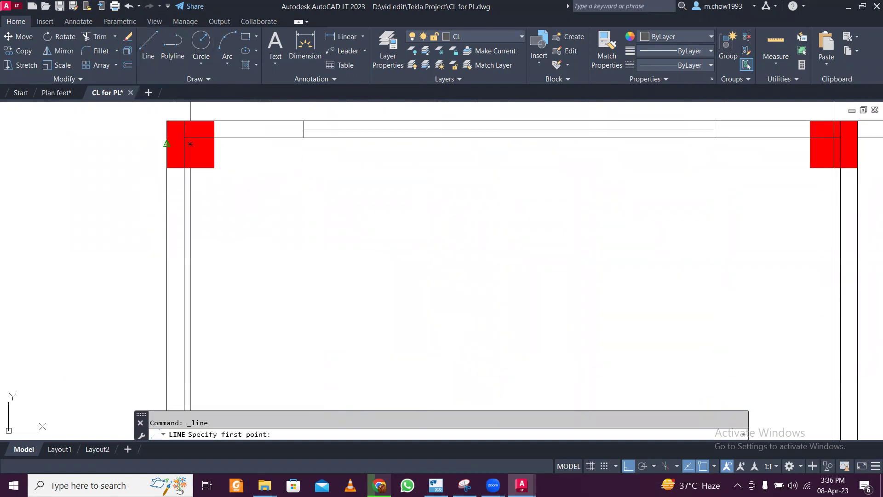
pyautogui.click(7, 141)
pyautogui.press('Escape')
# - Stretch the new horizontal line's column end straight across the rear column row to just past the rightmost column
pyautogui.click(98, 177)
pyautogui.click(79, 137)
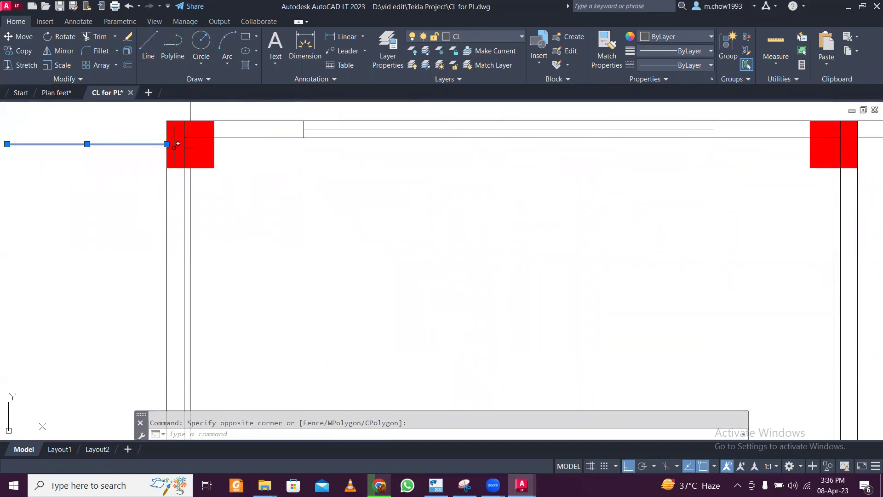
pyautogui.click(167, 144)
pyautogui.scroll(-5, 166, 144)
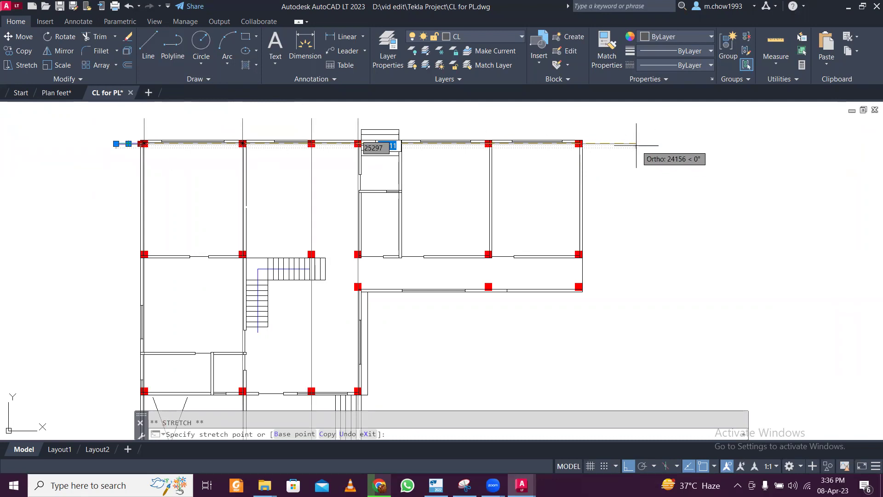
pyautogui.click(635, 166)
pyautogui.press('Escape')
# - Copy the rear horizontal centreline down to the second and third column rows
pyautogui.click(617, 143)
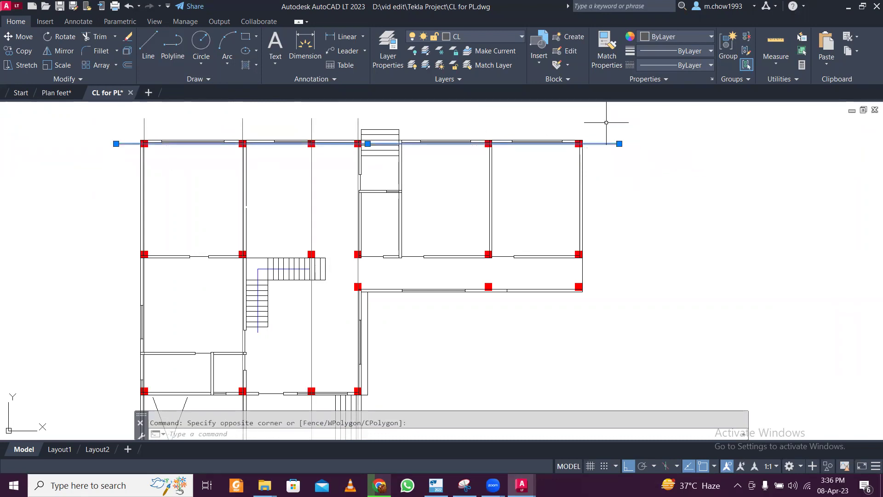
pyautogui.click(18, 50)
pyautogui.scroll(6, 619, 143)
pyautogui.click(470, 138)
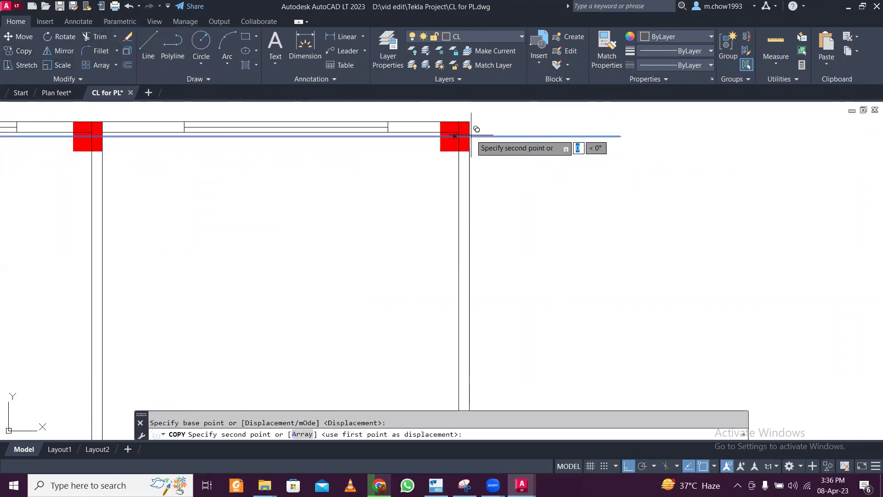
pyautogui.scroll(-4, 474, 138)
pyautogui.scroll(4, 475, 250)
pyautogui.click(464, 320)
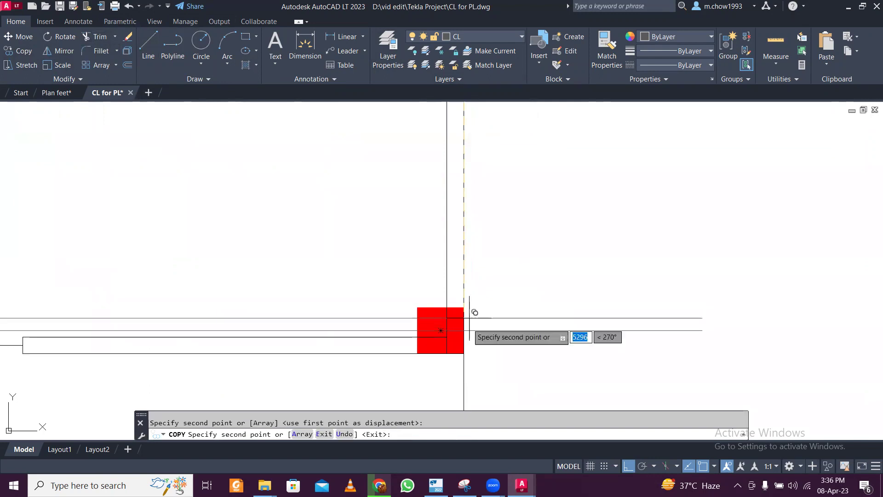
pyautogui.scroll(-2, 470, 319)
pyautogui.click(479, 328)
pyautogui.scroll(-3, 487, 276)
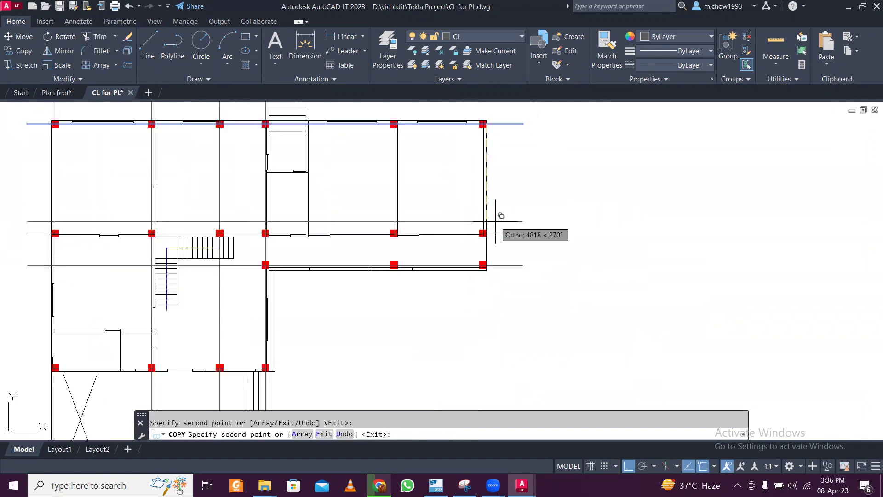
pyautogui.press('Escape')
# - Copy the third row's horizontal centreline down to the fourth and front column rows
pyautogui.scroll(4, 213, 230)
pyautogui.click(208, 275)
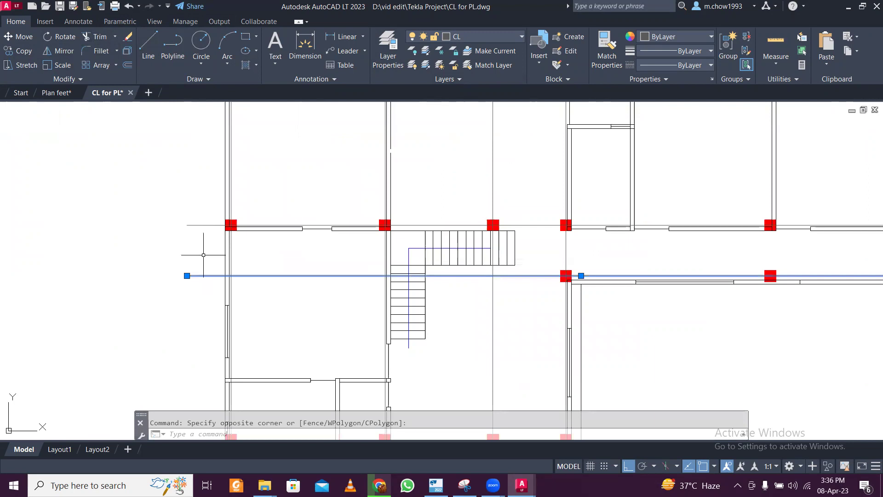
pyautogui.click(21, 50)
pyautogui.scroll(3, 227, 316)
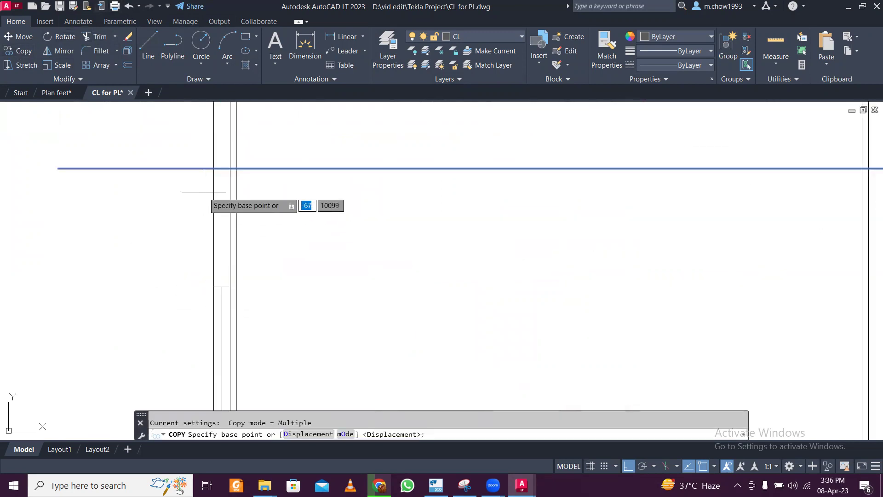
pyautogui.click(213, 168)
pyautogui.scroll(-3, 216, 159)
pyautogui.scroll(4, 226, 241)
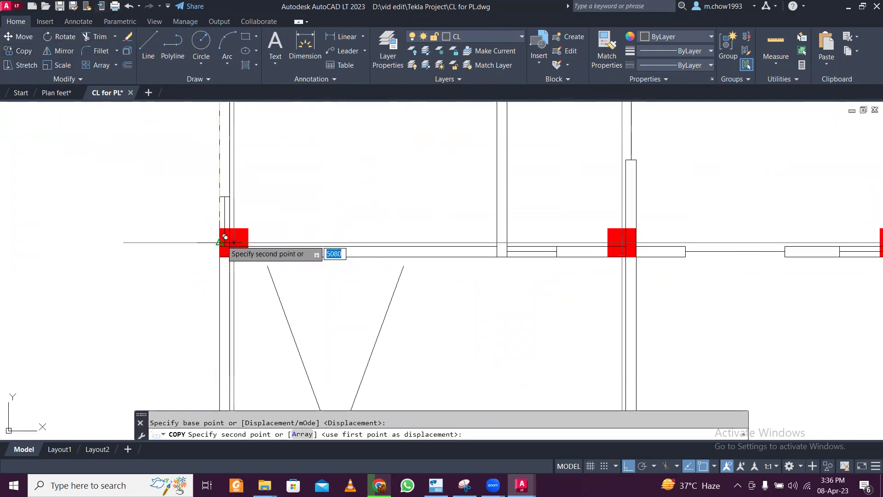
pyautogui.click(233, 243)
pyautogui.scroll(-3, 230, 200)
pyautogui.scroll(3, 227, 207)
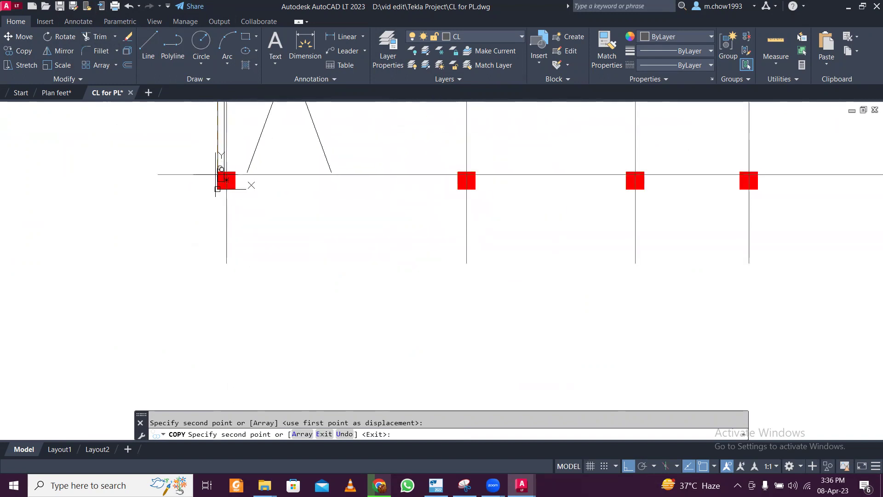
pyautogui.scroll(-5, 221, 180)
pyautogui.press('Escape')
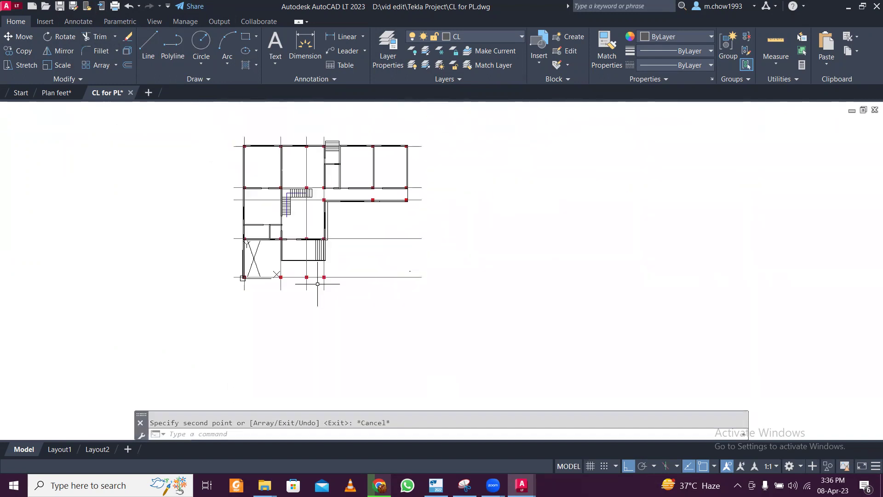
# - Examine the centreline grid across the whole floor plan
pyautogui.scroll(1, 360, 204)
pyautogui.scroll(2, 366, 175)
pyautogui.scroll(-4, 370, 173)
pyautogui.scroll(2, 370, 181)
pyautogui.scroll(-1, 369, 180)
pyautogui.scroll(1, 368, 179)
pyautogui.scroll(-2, 366, 176)
pyautogui.scroll(2, 365, 175)
pyautogui.scroll(-2, 362, 173)
pyautogui.scroll(1, 294, 203)
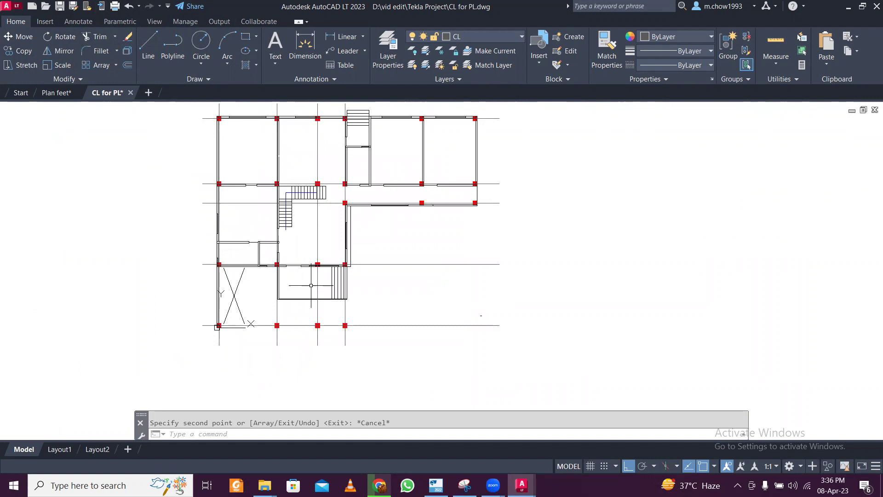
pyautogui.scroll(1, 354, 225)
pyautogui.scroll(-1, 375, 191)
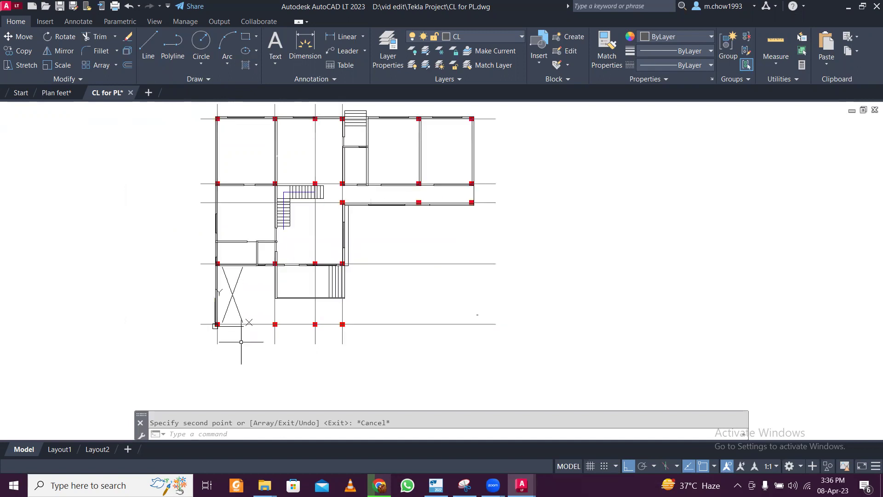
pyautogui.scroll(1, 248, 329)
pyautogui.scroll(-2, 256, 313)
pyautogui.scroll(1, 256, 309)
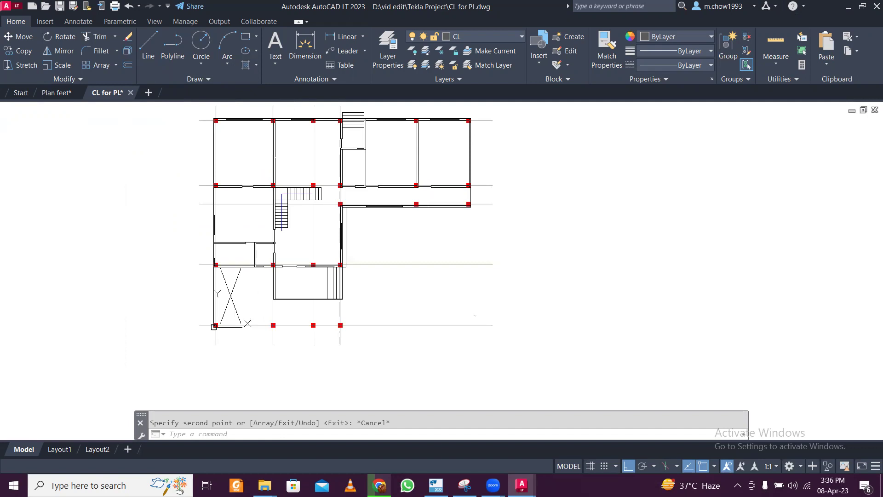
# - Save the drawing and export it with DXFOUT as "CL for PL" in AutoCAD 2000/LT2000 DXF format in the Tekla Project folder
pyautogui.hotkey('ctrl', 's')
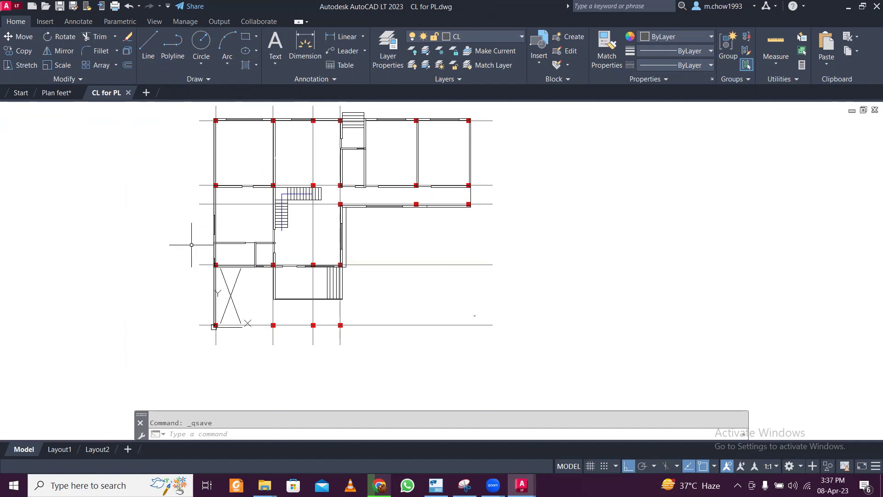
pyautogui.write('ou')
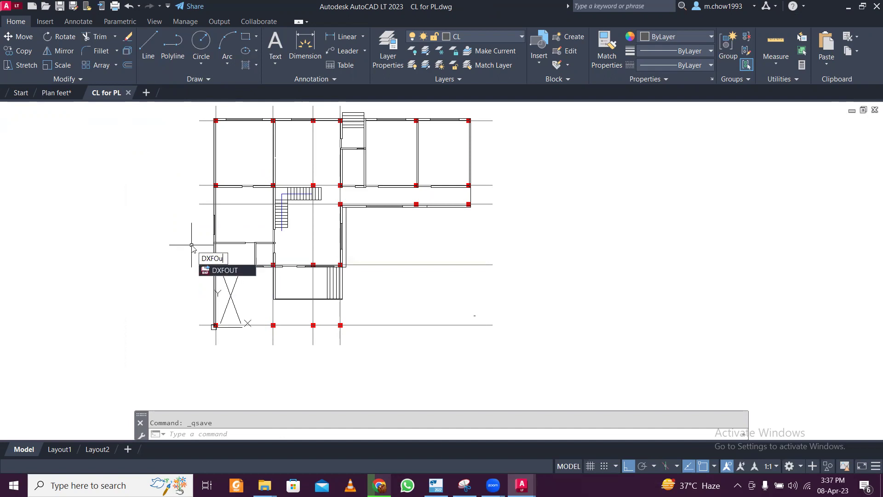
pyautogui.write('t')
pyautogui.press('Return')
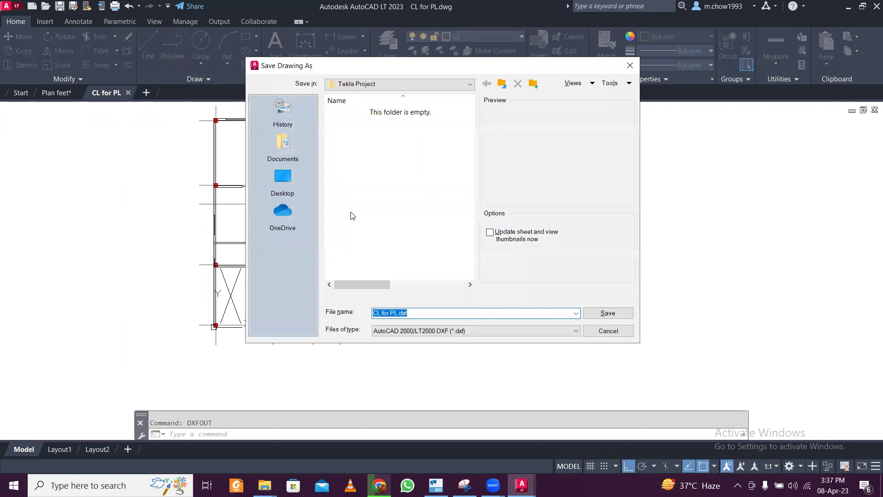
pyautogui.click(420, 310)
pyautogui.press('BackSpace')
pyautogui.press('BackSpace')
pyautogui.press('BackSpace')
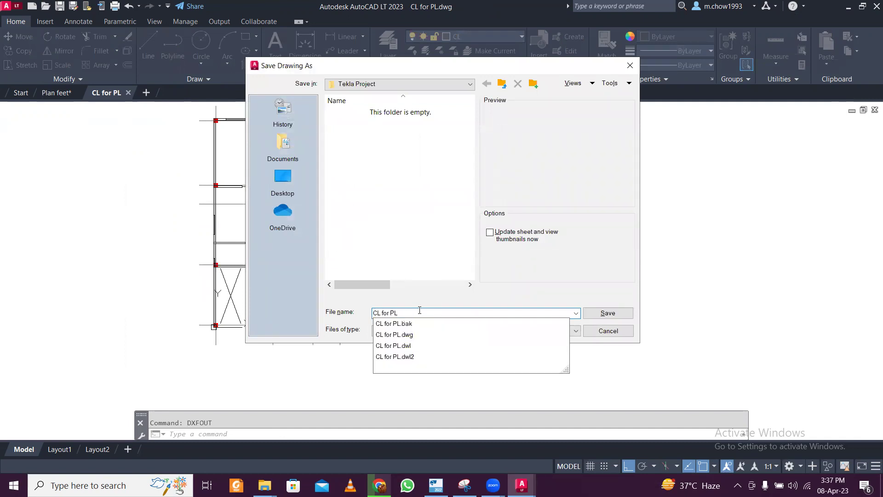
pyautogui.click(608, 318)
pyautogui.click(616, 317)
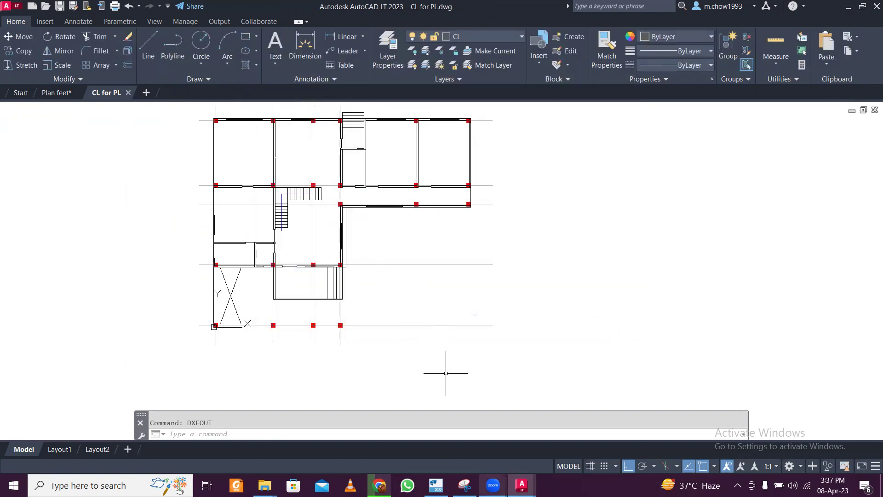
# - Switch to Tekla Structural Designer and open the 2D view of the St. Base (Base) level
pyautogui.click(436, 485)
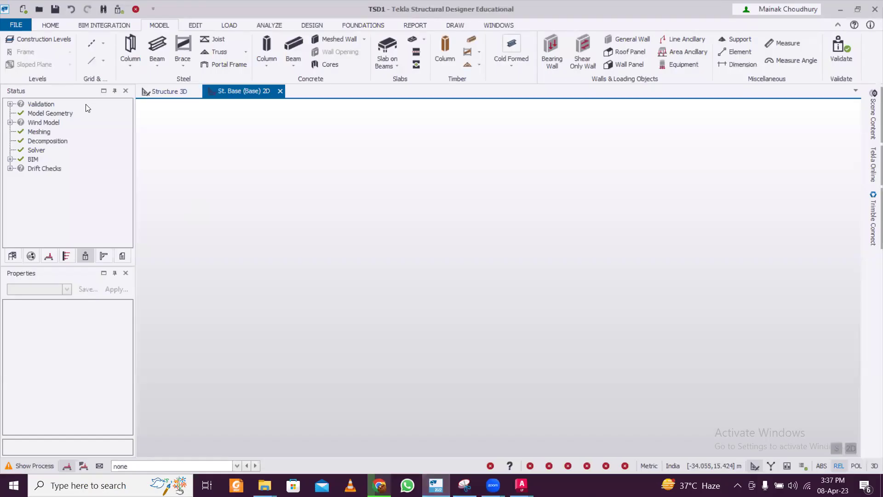
pyautogui.click(11, 256)
pyautogui.click(49, 106)
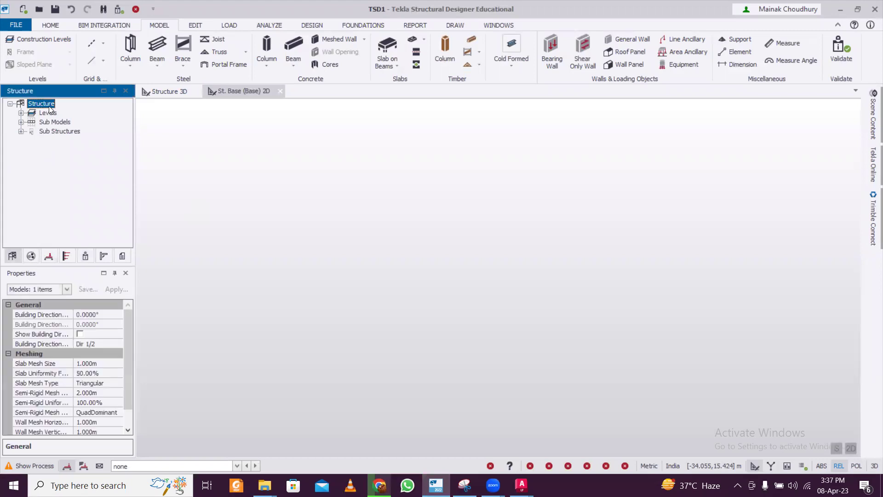
pyautogui.click(20, 113)
pyautogui.doubleClick(65, 149)
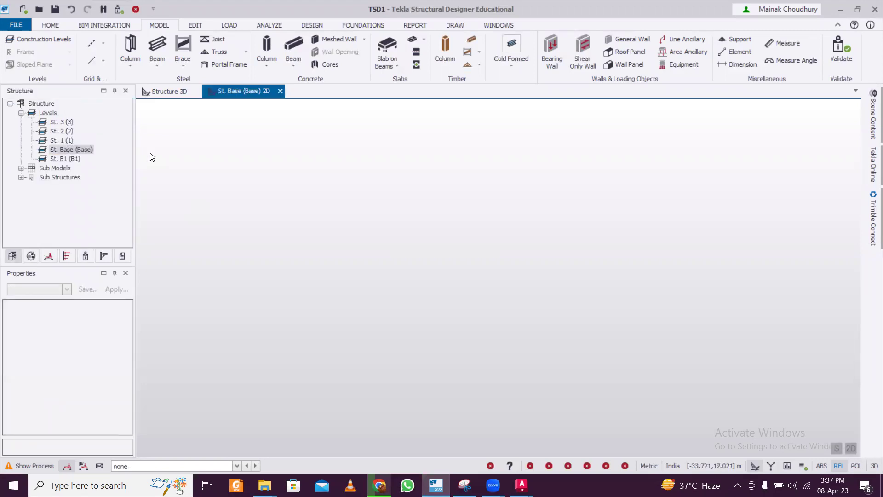
# - Load the "CL for PL" DXF file for grid import and exclude the Columns and 0 layers, keeping only CL
pyautogui.click(103, 43)
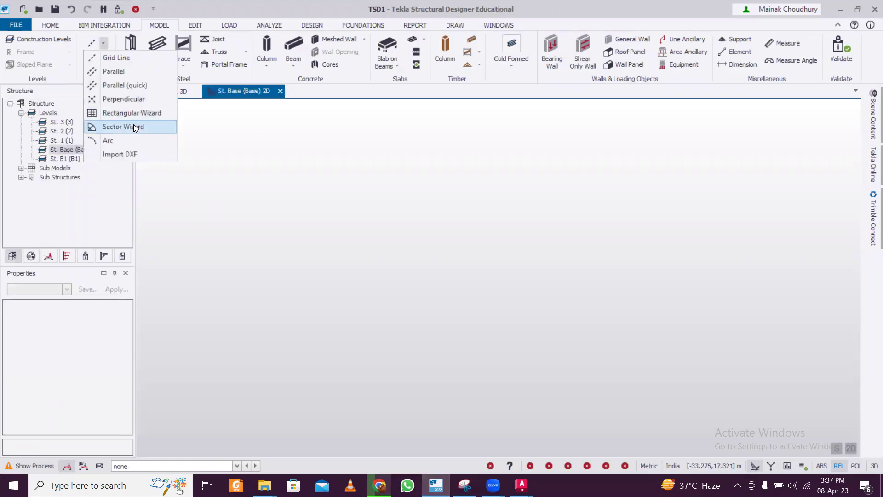
pyautogui.click(135, 151)
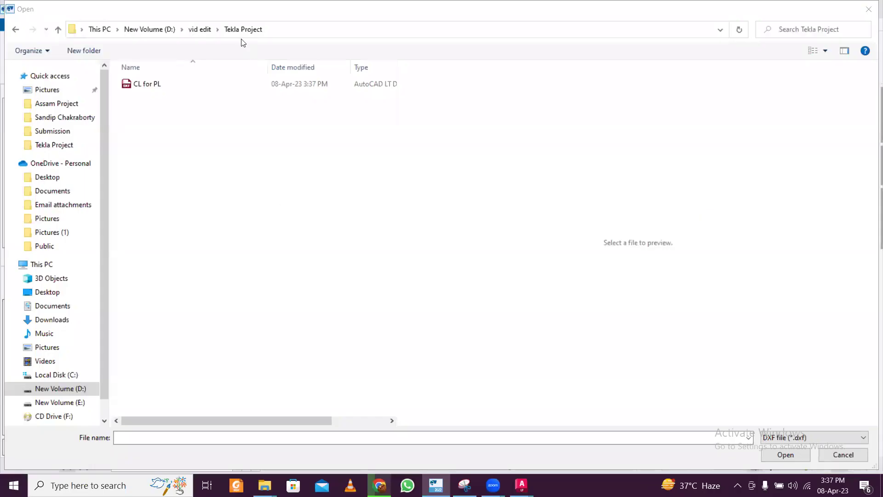
pyautogui.click(216, 86)
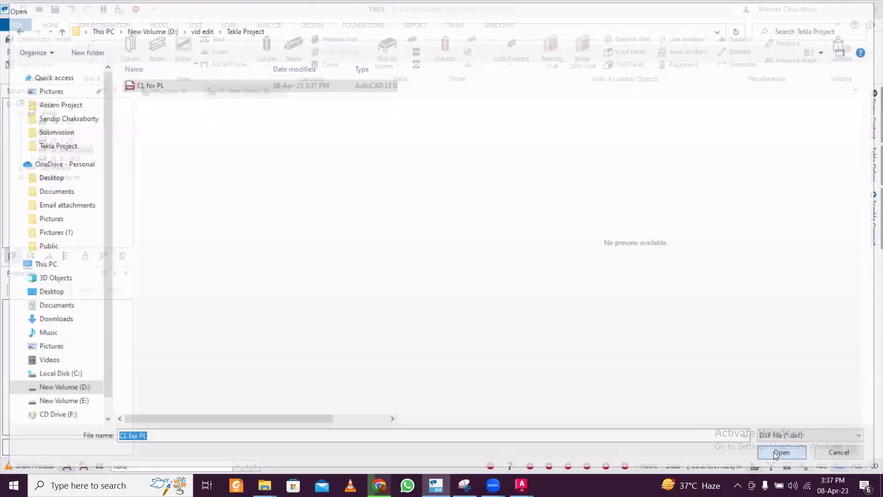
pyautogui.click(774, 454)
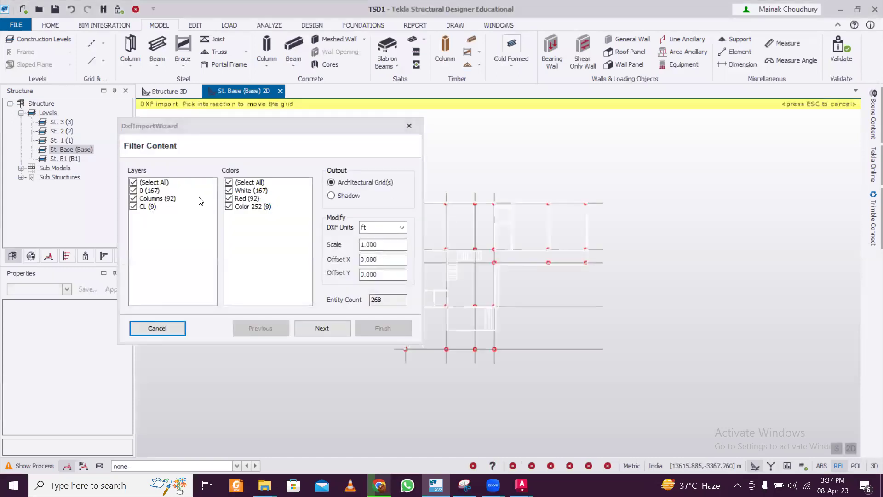
pyautogui.click(134, 198)
pyautogui.click(134, 190)
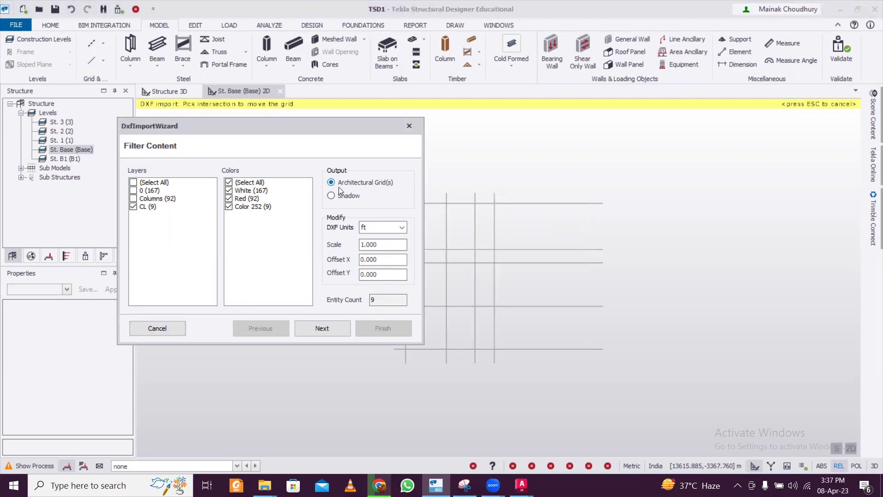
# - Set the DXF units to mm and import the merged architectural grid for the St. Base and St. B1 levels
pyautogui.click(379, 226)
pyautogui.click(380, 241)
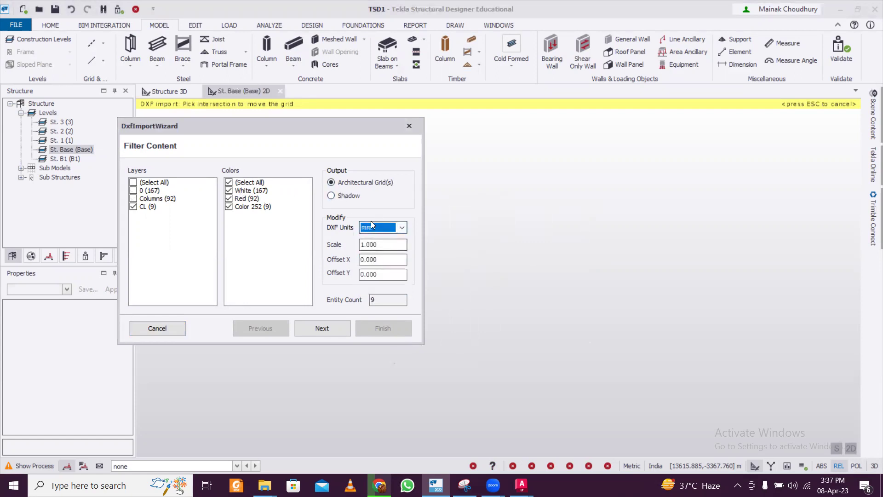
pyautogui.click(326, 335)
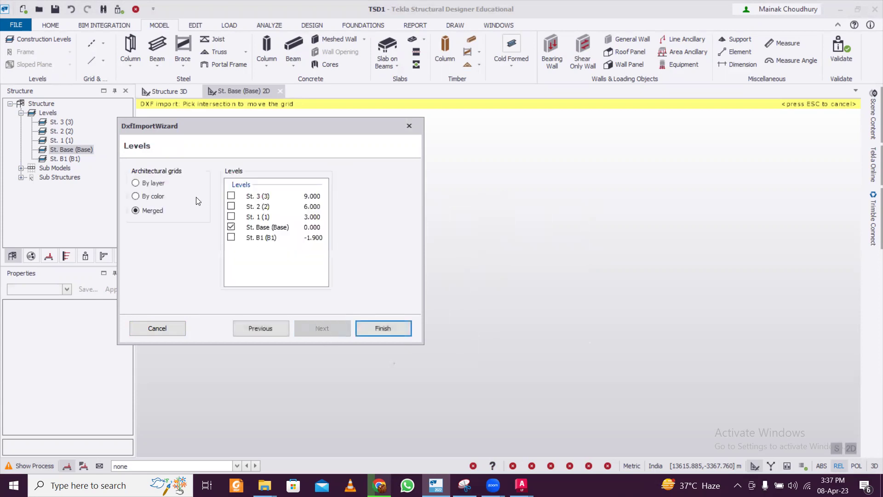
pyautogui.click(231, 237)
pyautogui.click(385, 328)
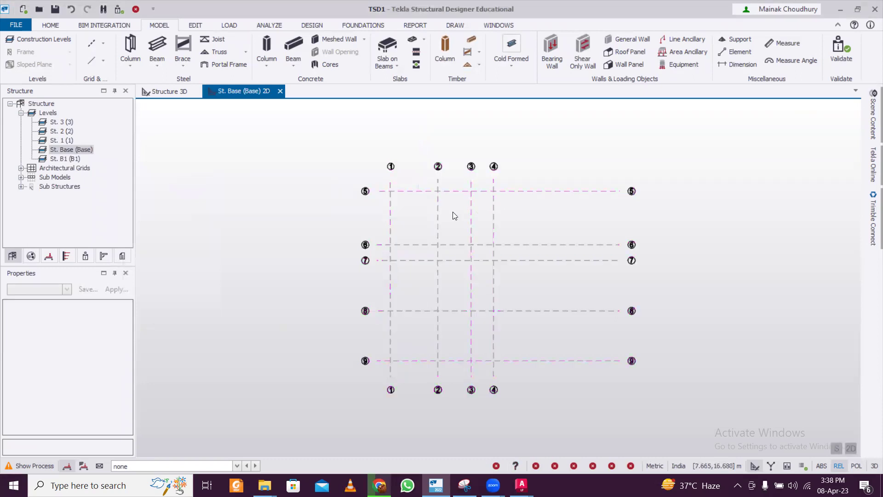
pyautogui.scroll(2, 493, 220)
pyautogui.scroll(-2, 476, 211)
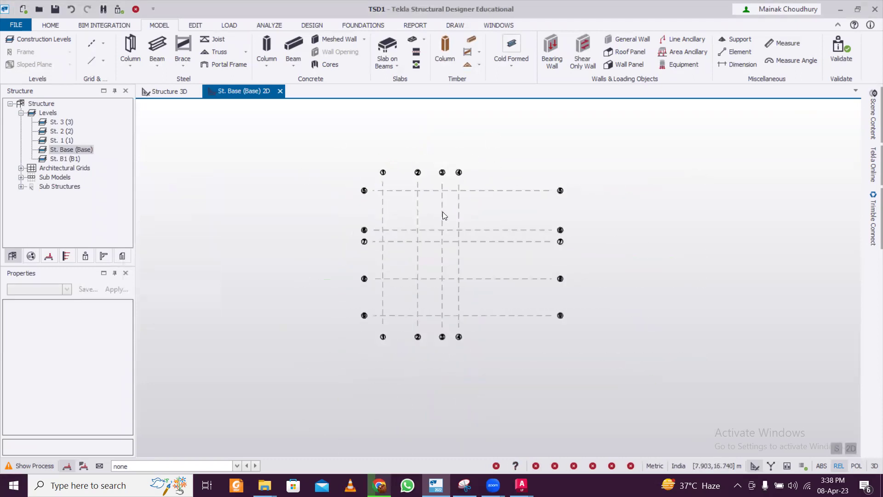
pyautogui.scroll(-2, 400, 205)
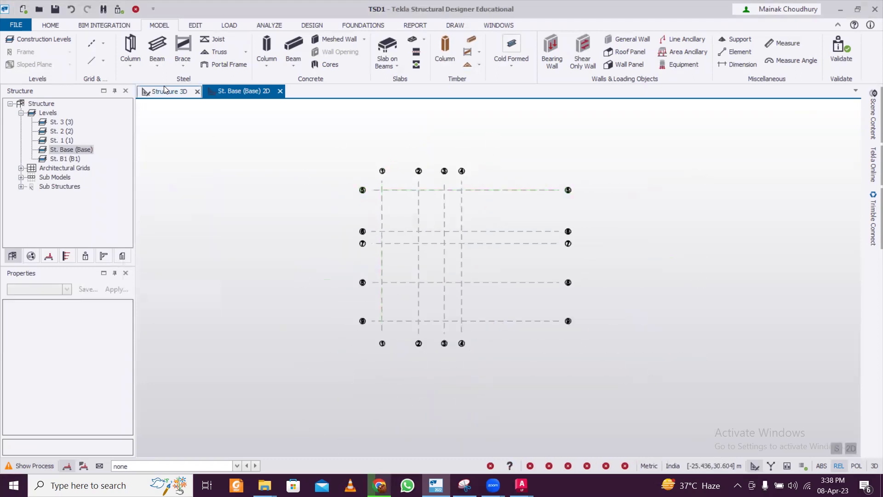
# - Import the "CL for PL" DXF file again as a shadow in mm, excluding the CL layer
pyautogui.click(104, 43)
pyautogui.click(138, 154)
pyautogui.click(173, 88)
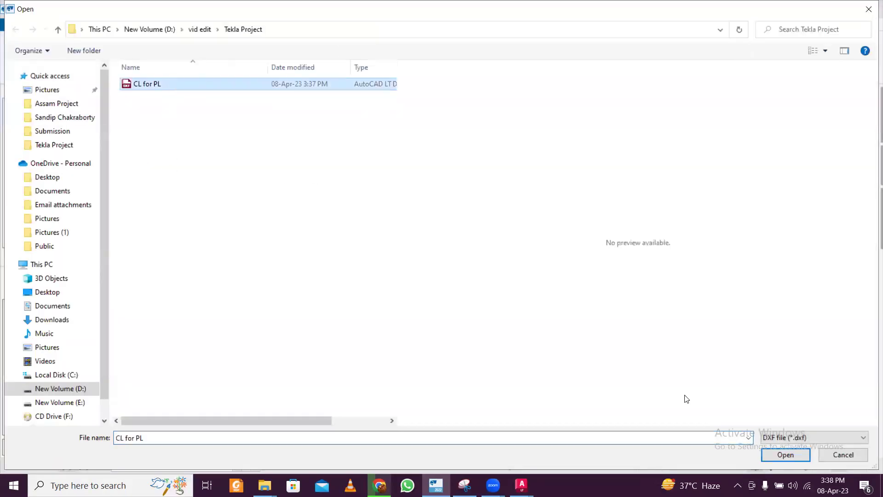
pyautogui.click(767, 454)
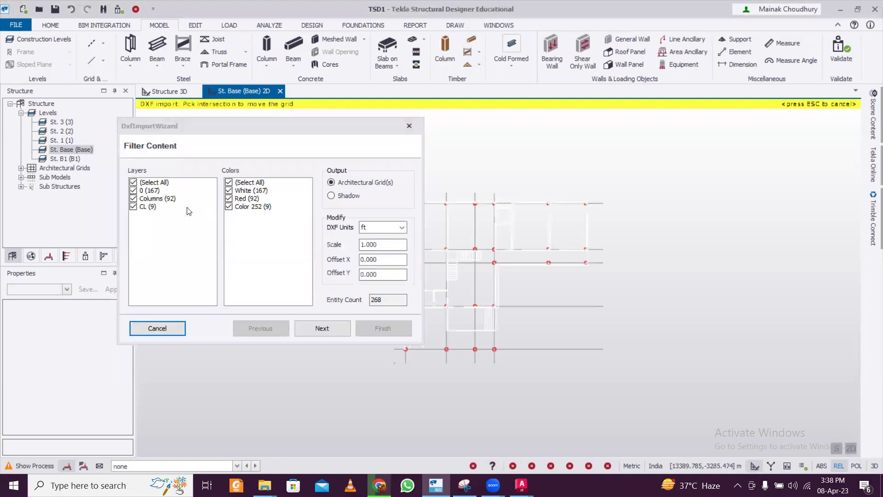
pyautogui.click(134, 207)
pyautogui.click(330, 195)
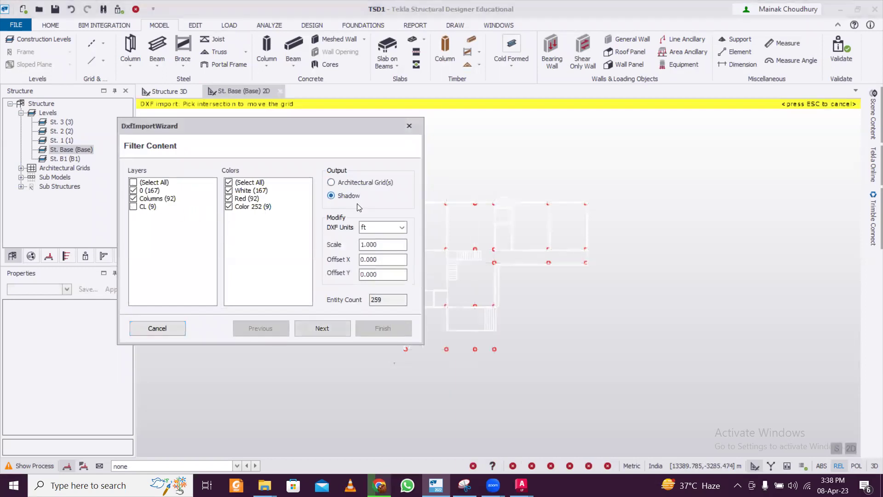
pyautogui.click(402, 227)
pyautogui.click(389, 248)
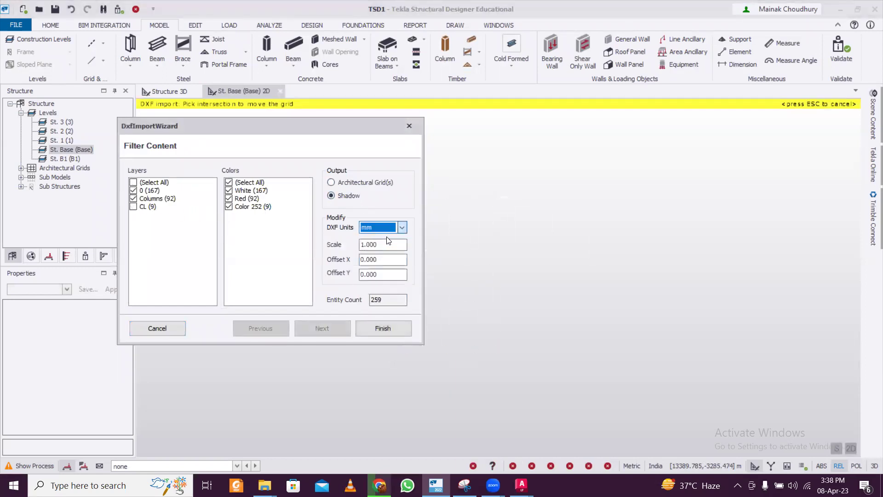
pyautogui.click(382, 329)
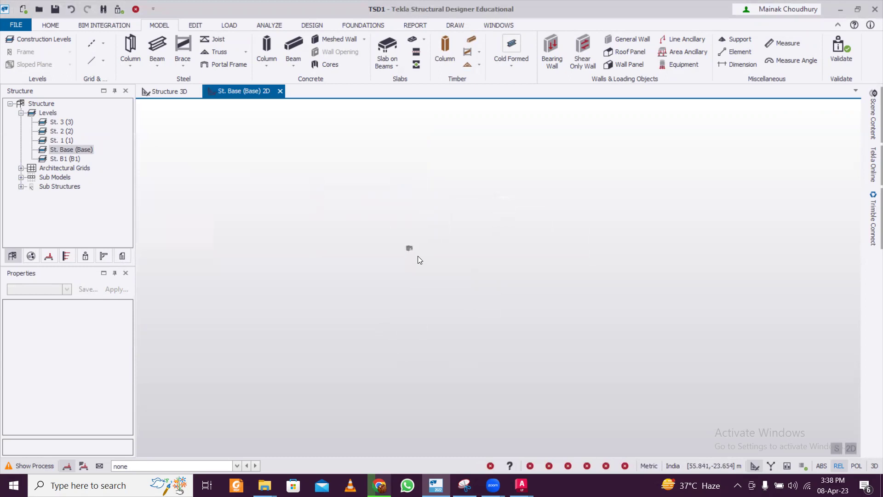
# - Examine how the imported floor plan shadow lines up with the architectural grid lines
pyautogui.scroll(2, 391, 258)
pyautogui.scroll(-3, 389, 257)
pyautogui.moveTo(425, 279); pyautogui.dragTo(405, 240, button='middle')
pyautogui.scroll(-2, 406, 243)
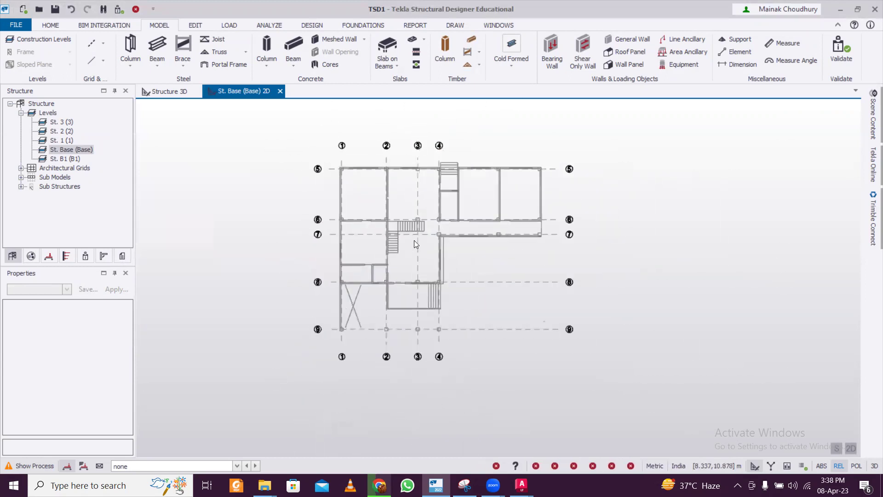
pyautogui.scroll(3, 416, 248)
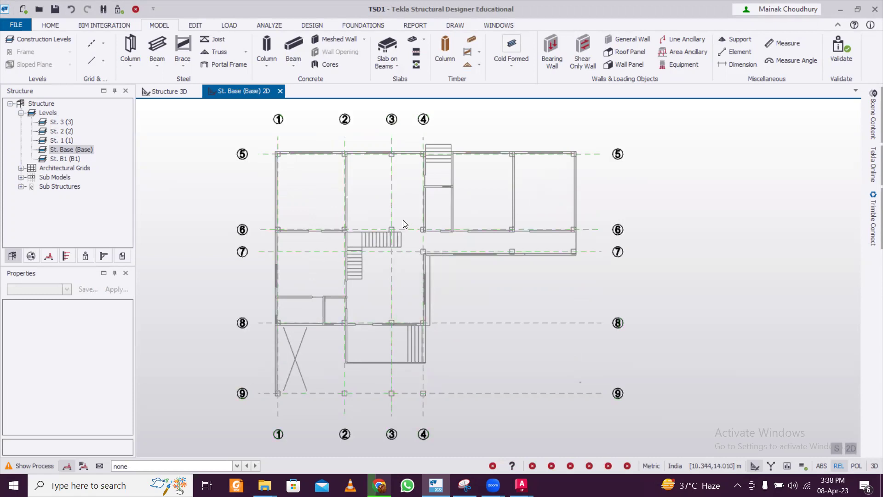
pyautogui.scroll(-1, 402, 220)
pyautogui.scroll(-1, 403, 220)
pyautogui.scroll(1, 403, 223)
pyautogui.scroll(-1, 403, 223)
pyautogui.scroll(1, 403, 222)
pyautogui.moveTo(404, 224)
pyautogui.mouseDown(button='middle')
pyautogui.moveTo(411, 195)
pyautogui.moveTo(405, 215)
pyautogui.mouseUp(button='middle')
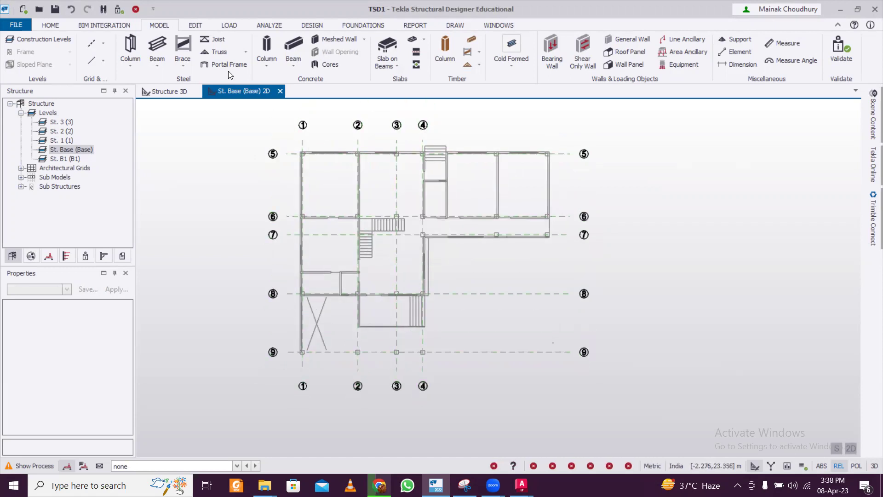
# - Start a cast-in-place concrete column and define its section as rectangular with 350 mm breadth and 350 mm depth
pyautogui.click(270, 44)
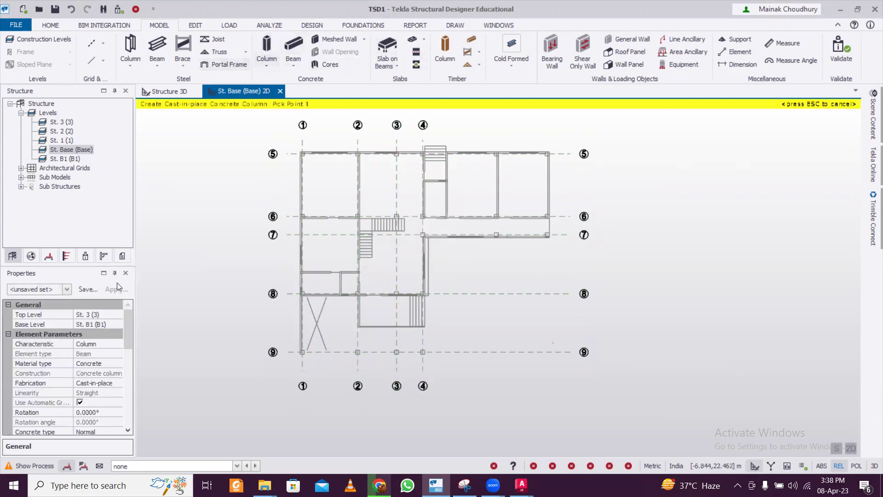
pyautogui.moveTo(126, 327); pyautogui.dragTo(129, 366)
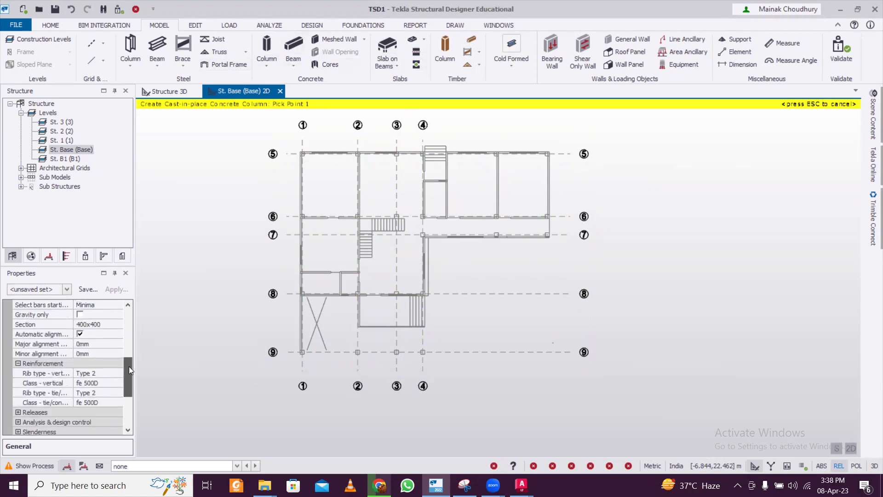
pyautogui.click(118, 324)
pyautogui.click(119, 324)
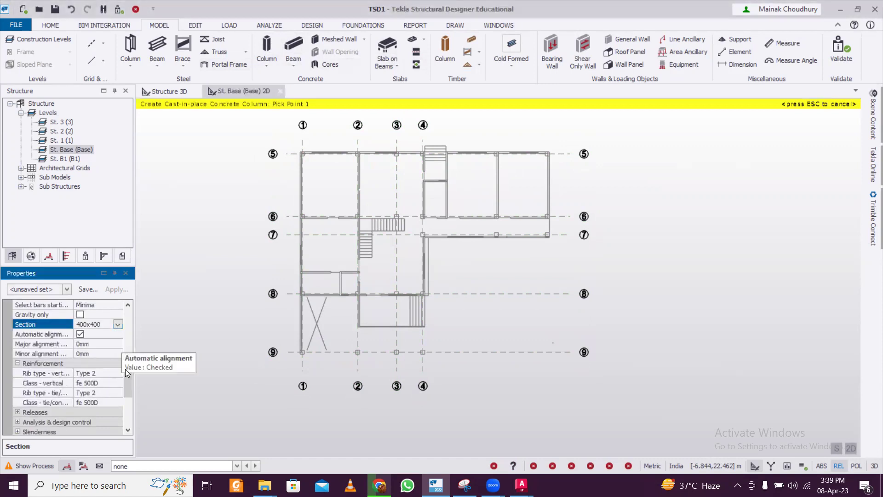
pyautogui.moveTo(128, 377); pyautogui.dragTo(129, 377)
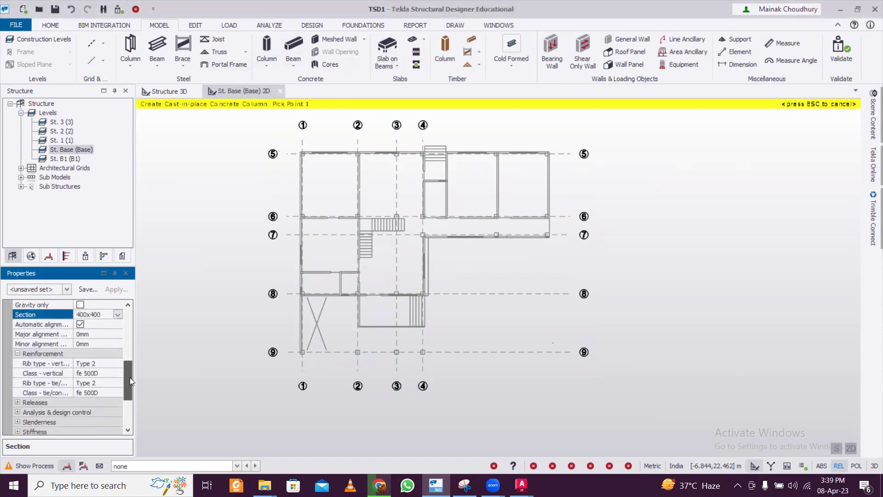
pyautogui.click(119, 315)
pyautogui.click(106, 334)
pyautogui.click(574, 169)
pyautogui.doubleClick(574, 167)
pyautogui.write('350')
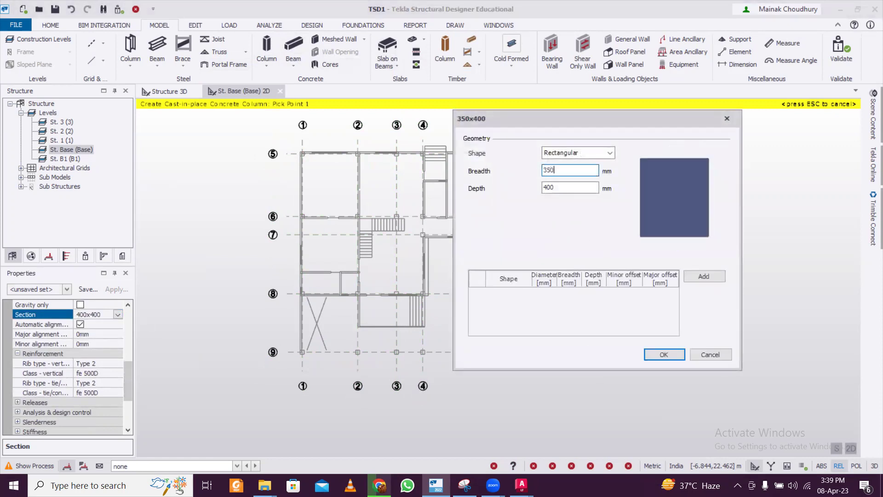
pyautogui.write('350')
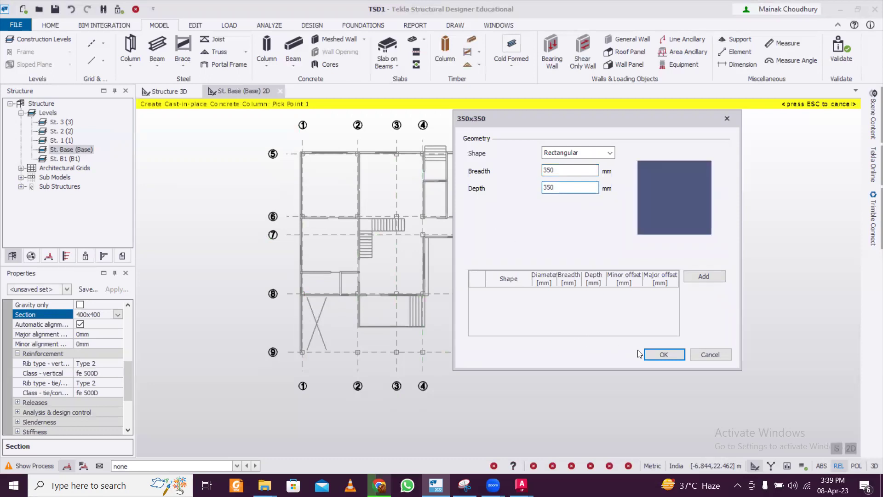
pyautogui.click(662, 355)
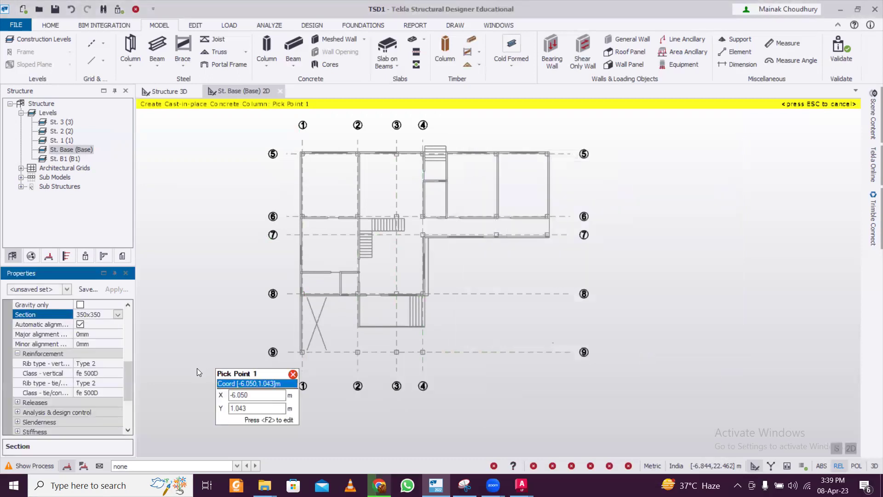
# - Set the column's vertical reinforcement class to Fe 550 and its tie/confinement class to Fe 500
pyautogui.click(118, 375)
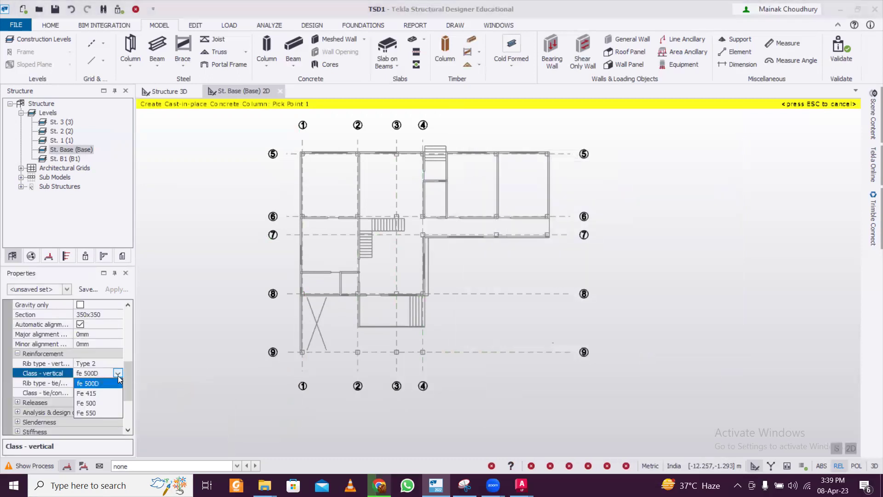
pyautogui.click(95, 412)
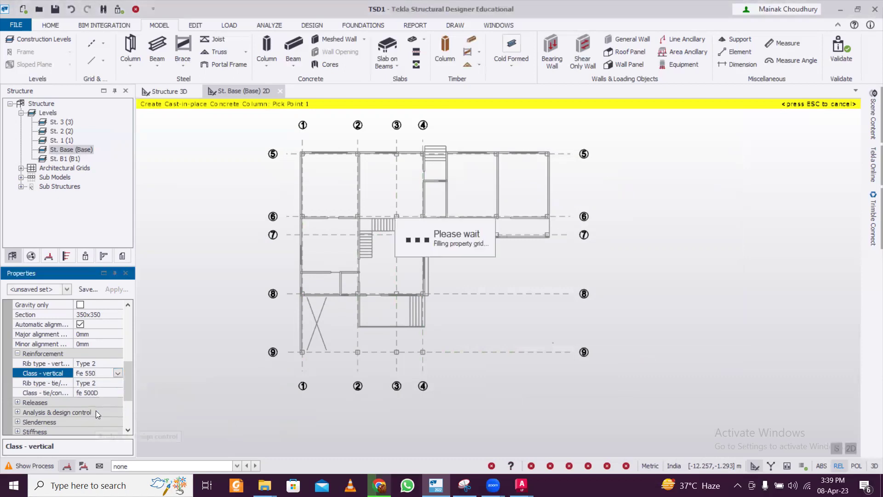
pyautogui.click(111, 390)
pyautogui.click(111, 392)
pyautogui.click(102, 432)
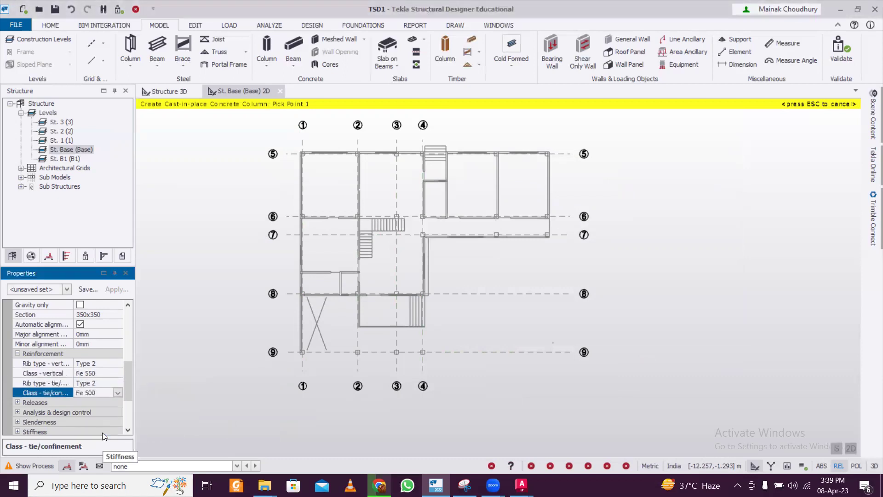
pyautogui.scroll(-3, 127, 388)
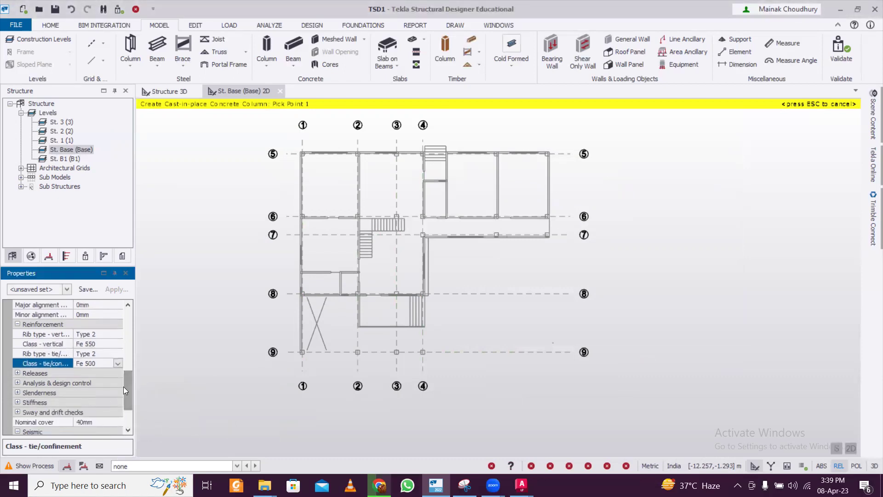
pyautogui.click(117, 364)
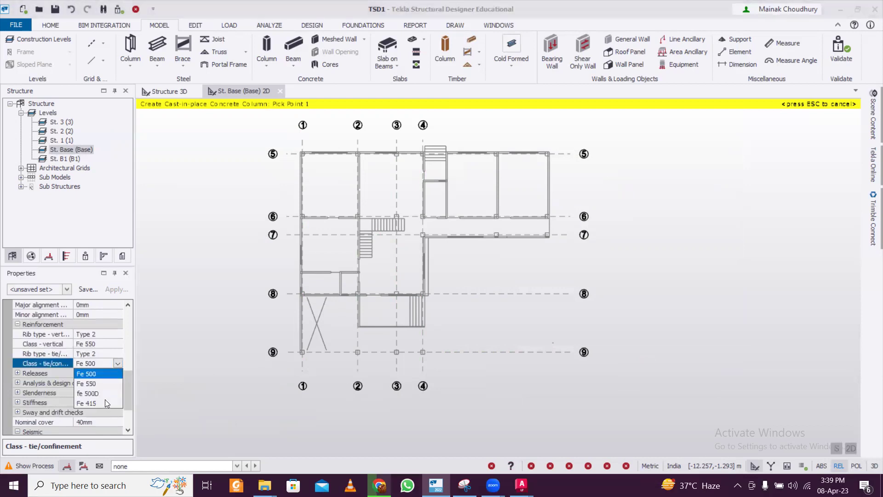
pyautogui.click(106, 374)
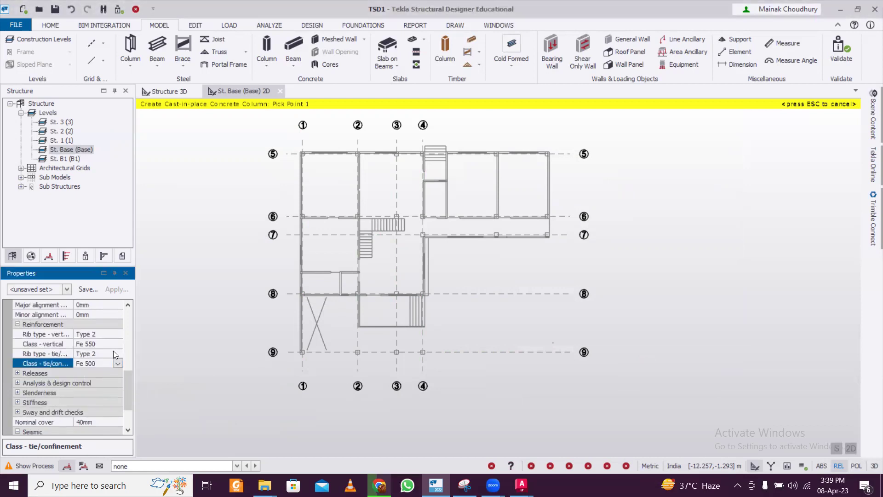
# - Change the column's vertical reinforcement class to Fe 500
pyautogui.click(114, 345)
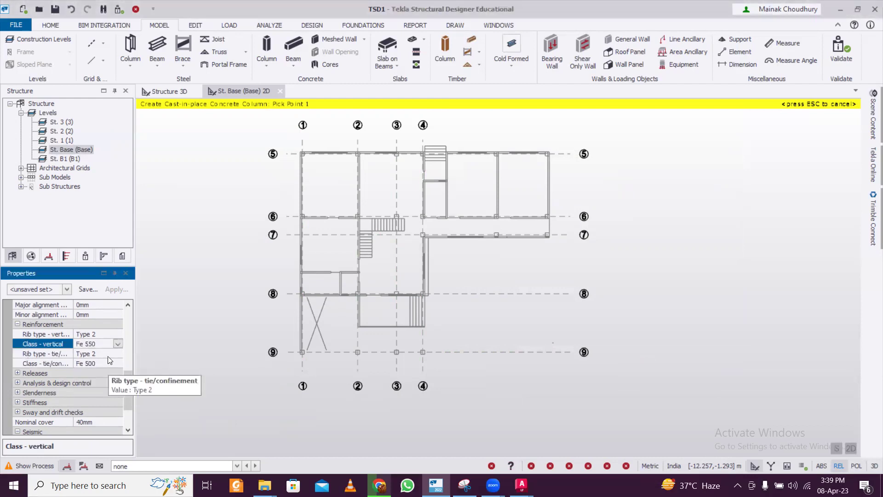
pyautogui.click(117, 344)
pyautogui.click(102, 356)
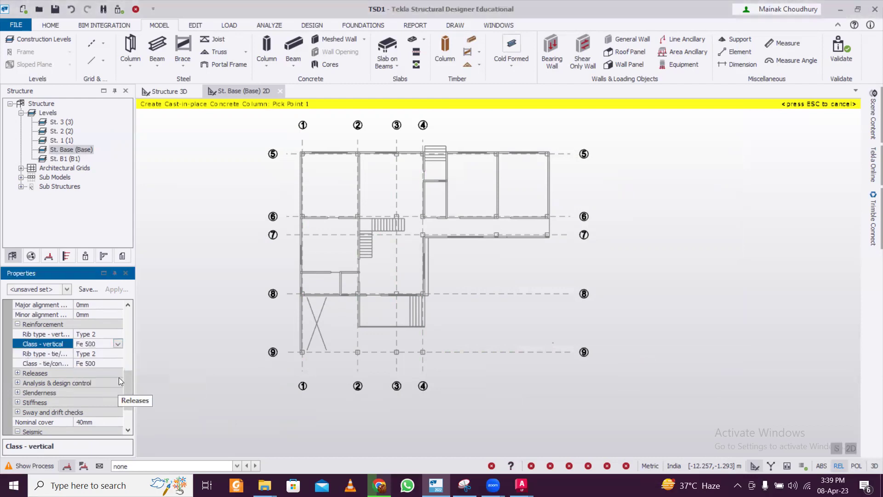
# - Review the column's general and concrete properties and turn off its automatic alignment
pyautogui.moveTo(126, 377); pyautogui.dragTo(133, 333)
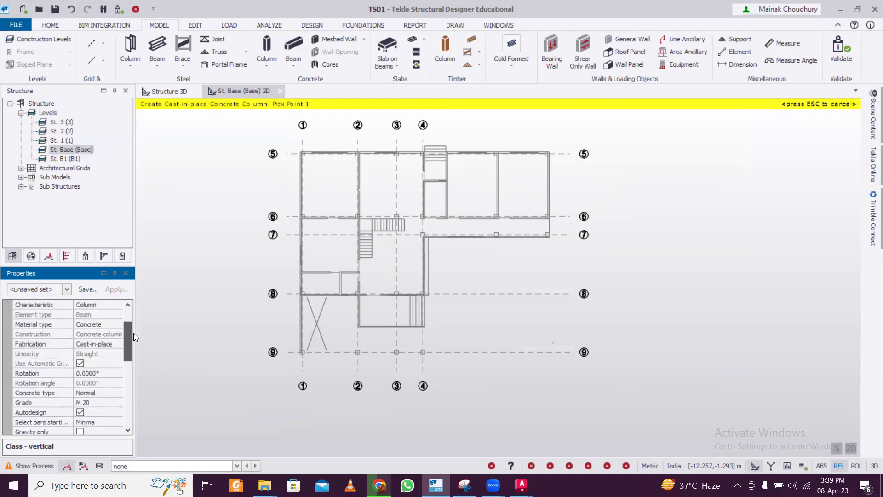
pyautogui.moveTo(127, 341)
pyautogui.mouseDown()
pyautogui.moveTo(131, 327)
pyautogui.moveTo(131, 352)
pyautogui.mouseUp()
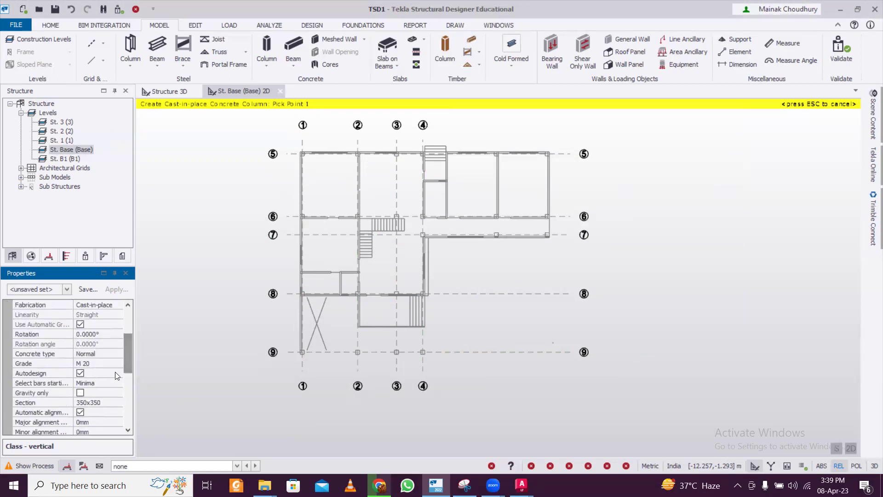
pyautogui.click(80, 412)
# - Place 350x350 columns at the intersections of grids 1, 2, 3 and 4 with grid line 5
pyautogui.scroll(3, 285, 175)
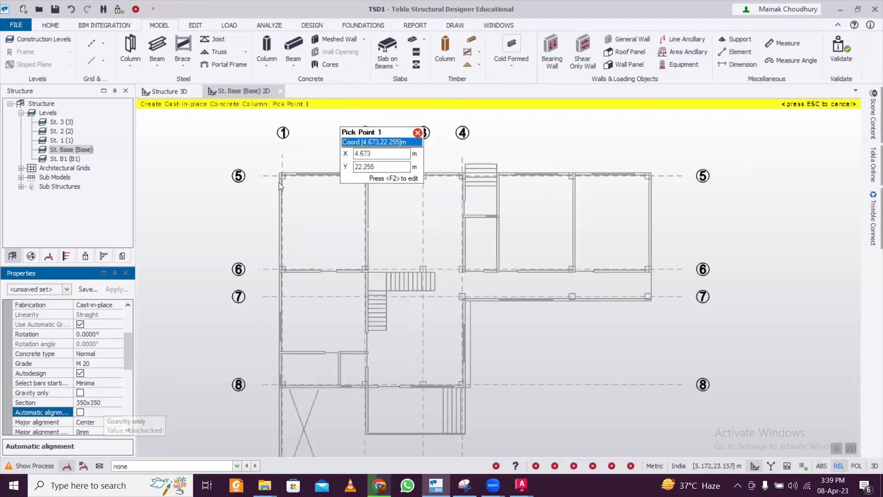
pyautogui.click(287, 174)
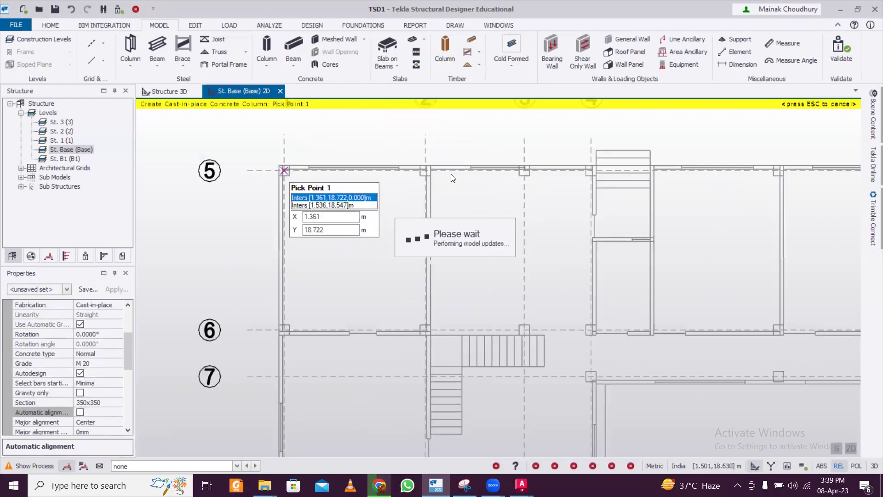
pyautogui.click(426, 172)
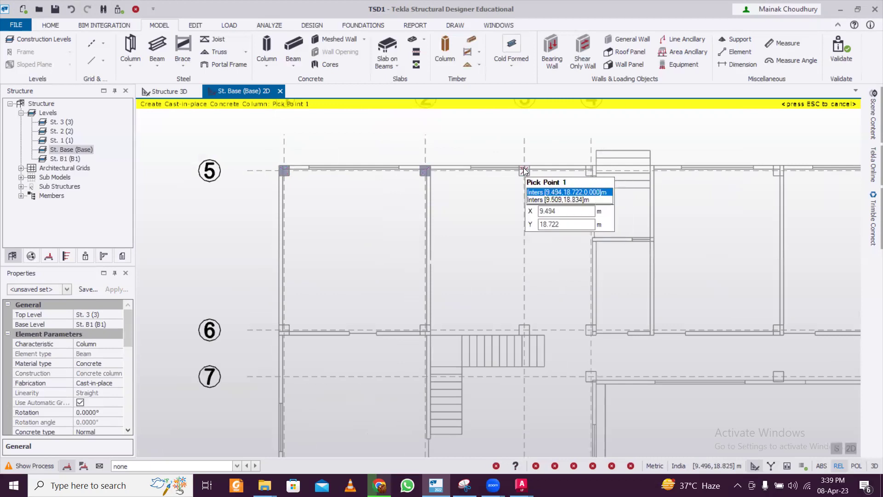
pyautogui.click(525, 172)
pyautogui.click(598, 170)
# - Place columns at the two wall junctions on grid line 5 beyond grid 4 and check their fit over the outlines
pyautogui.moveTo(777, 157); pyautogui.dragTo(490, 158, button='middle')
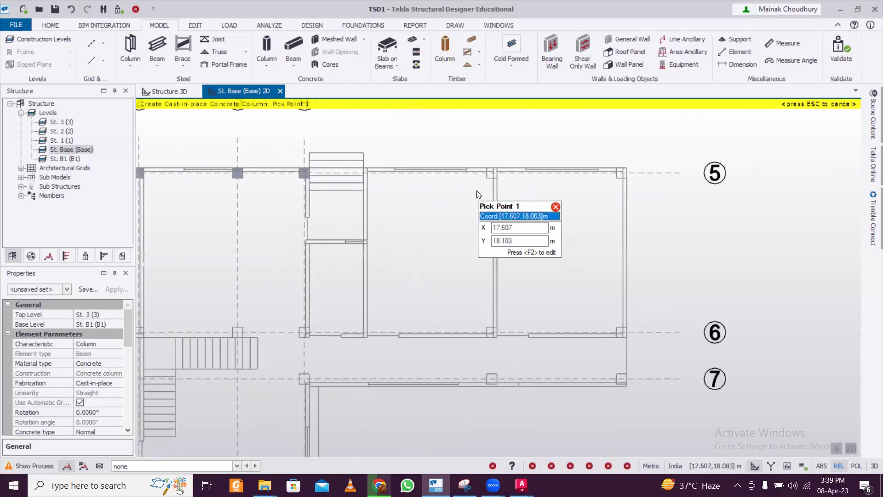
pyautogui.click(495, 177)
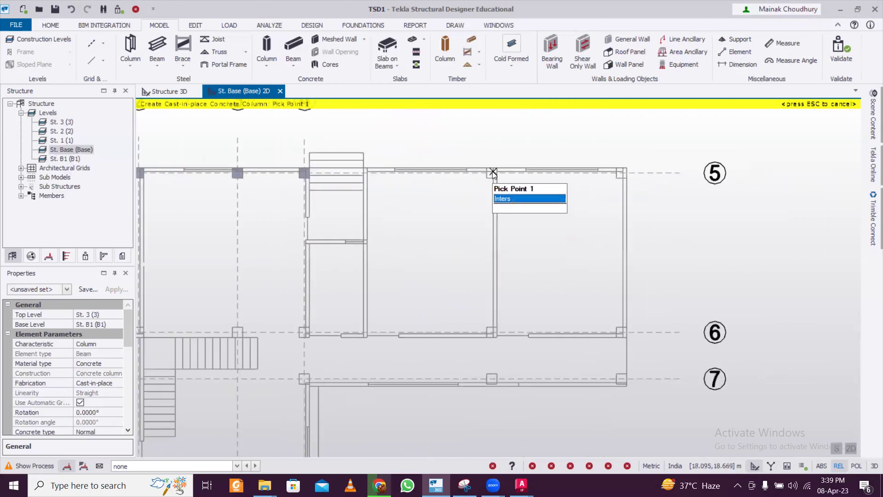
pyautogui.click(622, 173)
pyautogui.scroll(4, 645, 169)
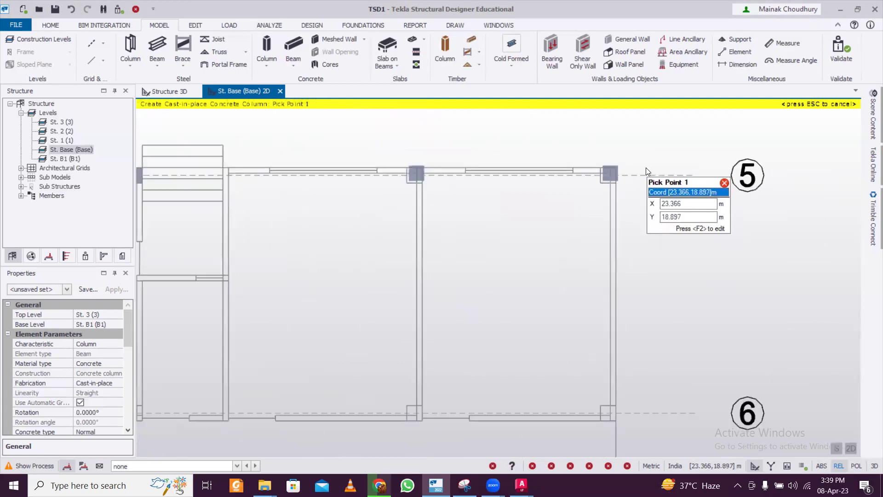
pyautogui.scroll(2, 646, 171)
pyautogui.scroll(-2, 646, 171)
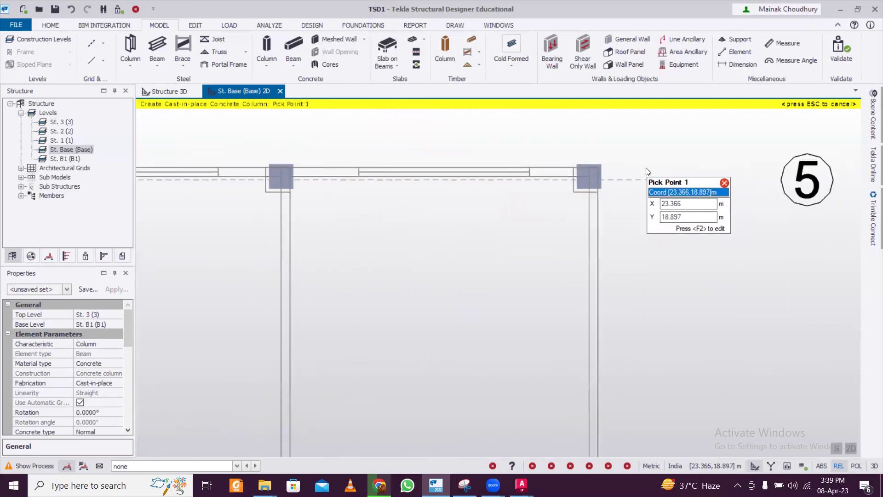
pyautogui.scroll(2, 647, 171)
pyautogui.scroll(-3, 647, 171)
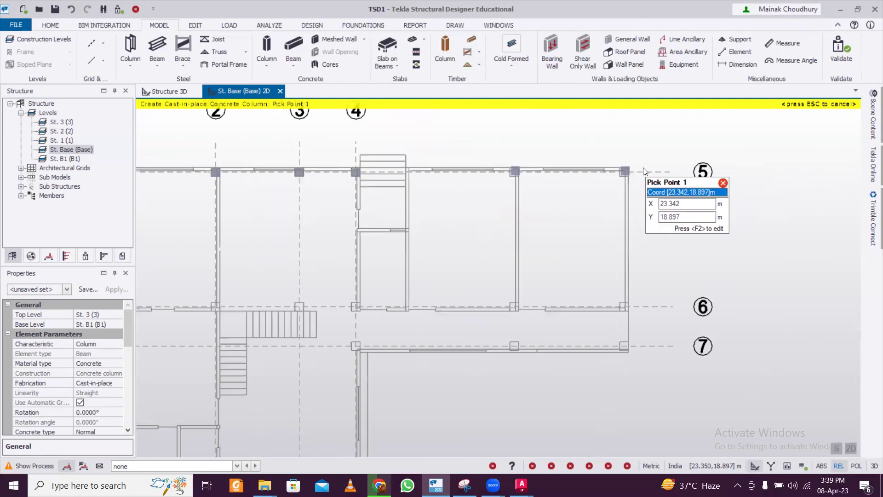
# - Place 350x350 columns at the intersections of grids 1, 2, 3 and 4 with grid line 6
pyautogui.scroll(-2, 460, 207)
pyautogui.scroll(2, 259, 239)
pyautogui.click(279, 259)
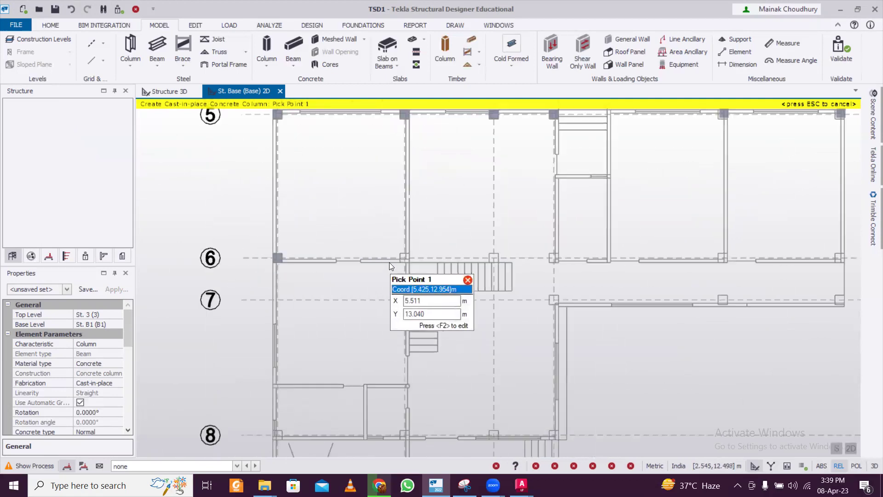
pyautogui.click(493, 258)
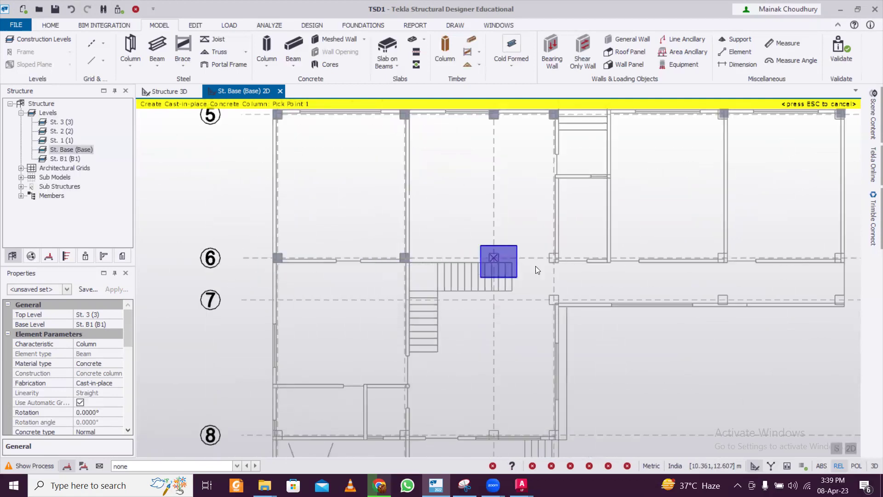
pyautogui.click(554, 258)
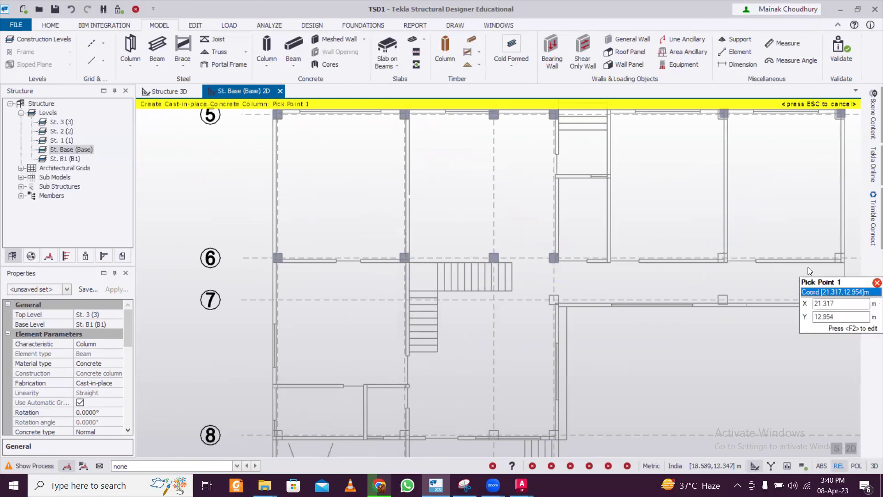
# - Examine the empty column outlines on grid lines 6 and 7 beyond grid 4 for usable intersection points
pyautogui.moveTo(757, 277); pyautogui.dragTo(758, 278)
pyautogui.moveTo(771, 275); pyautogui.dragTo(632, 286, button='middle')
pyautogui.scroll(2, 700, 269)
pyautogui.scroll(1, 552, 267)
pyautogui.scroll(1, 517, 265)
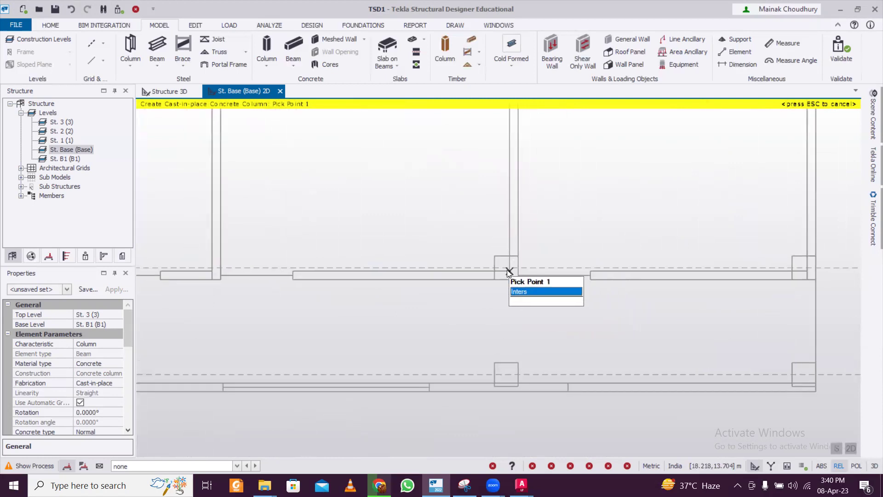
pyautogui.scroll(-5, 508, 266)
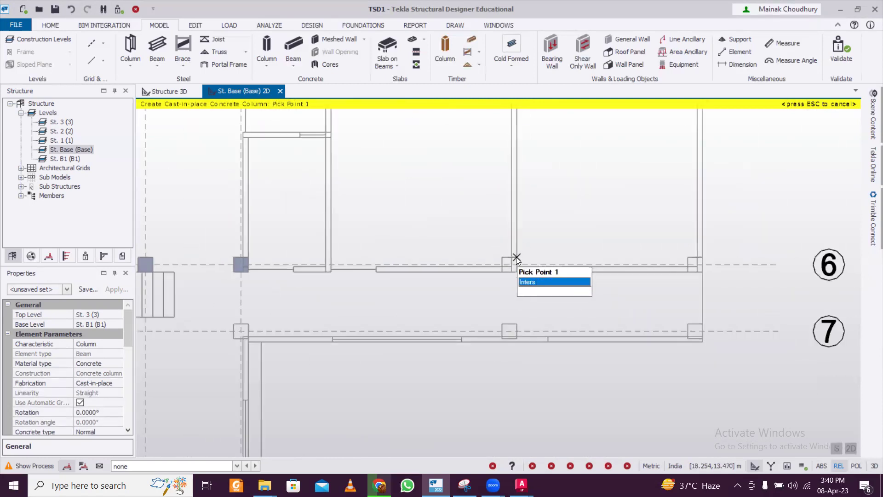
pyautogui.scroll(2, 229, 290)
pyautogui.scroll(-1, 330, 261)
# - Place 350x350 columns where grids 1 to 4 cross grid lines 8 and 9
pyautogui.moveTo(284, 335); pyautogui.dragTo(328, 244, button='middle')
pyautogui.scroll(1, 330, 286)
pyautogui.scroll(2, 317, 287)
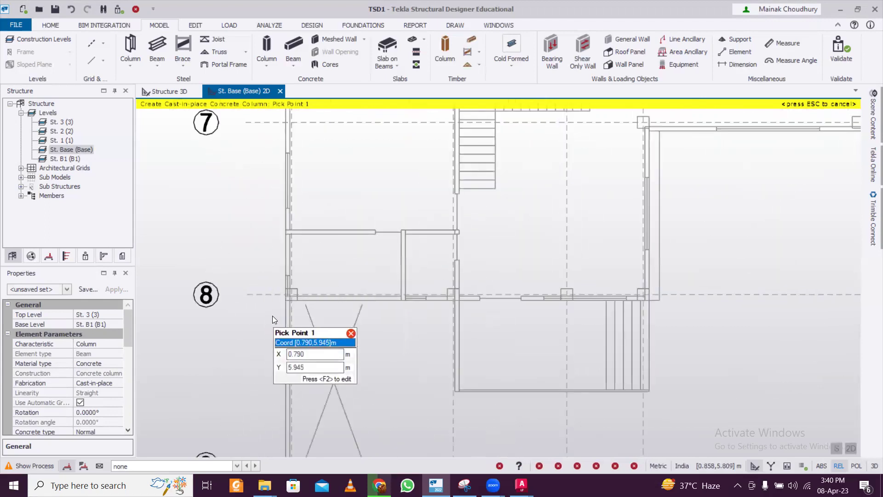
pyautogui.moveTo(258, 270); pyautogui.dragTo(324, 319)
pyautogui.moveTo(437, 275); pyautogui.dragTo(473, 309)
pyautogui.moveTo(548, 279); pyautogui.dragTo(588, 325)
pyautogui.moveTo(622, 279); pyautogui.dragTo(662, 325)
pyautogui.scroll(-2, 402, 187)
pyautogui.moveTo(438, 295); pyautogui.dragTo(436, 215, button='middle')
pyautogui.moveTo(311, 262); pyautogui.dragTo(593, 301)
# - Check the column layout around grid lines 5 to 7 for outlines without a column, and end the column placement
pyautogui.moveTo(644, 271); pyautogui.dragTo(453, 384, button='middle')
pyautogui.scroll(-2, 484, 302)
pyautogui.moveTo(505, 286); pyautogui.dragTo(488, 337, button='middle')
pyautogui.moveTo(519, 272); pyautogui.dragTo(461, 282, button='middle')
pyautogui.scroll(2, 455, 275)
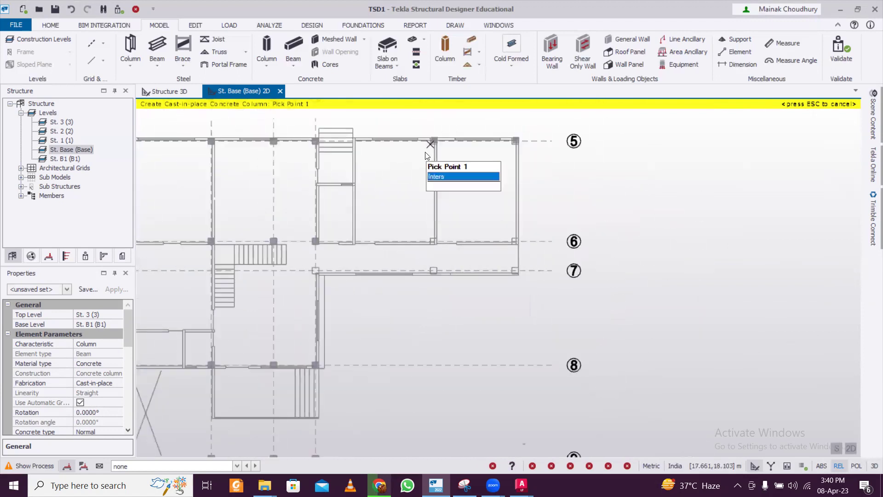
pyautogui.moveTo(410, 161); pyautogui.dragTo(385, 220, button='middle')
pyautogui.scroll(2, 382, 219)
pyautogui.scroll(-3, 377, 216)
pyautogui.scroll(4, 325, 206)
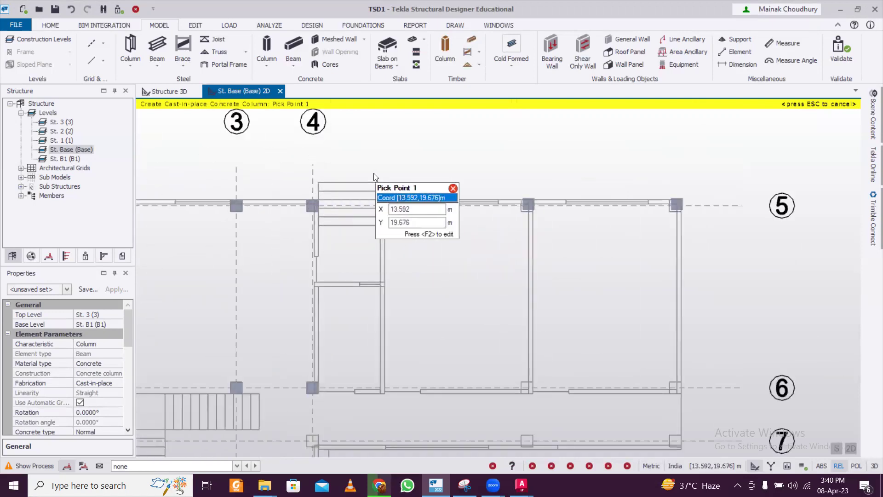
pyautogui.scroll(-3, 375, 175)
pyautogui.press('Escape')
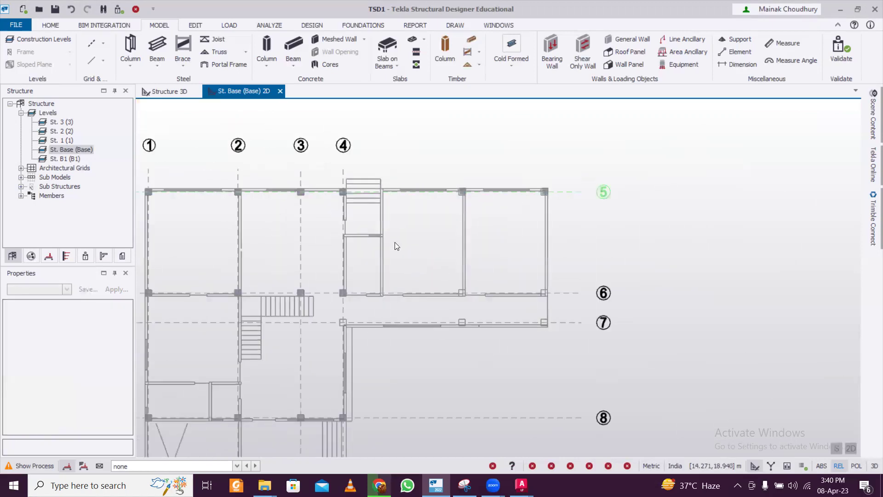
# - Start another concrete column with automatic alignment turned off and save its properties as the set C350x350
pyautogui.scroll(1, 345, 343)
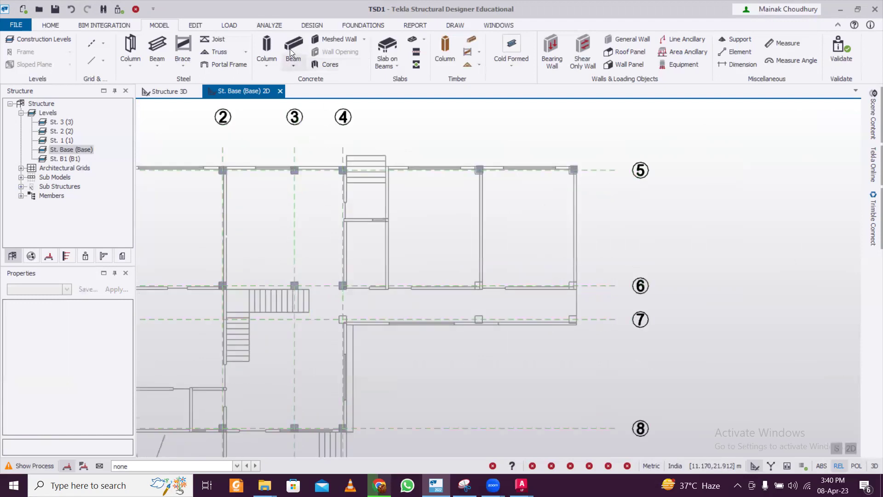
pyautogui.click(265, 46)
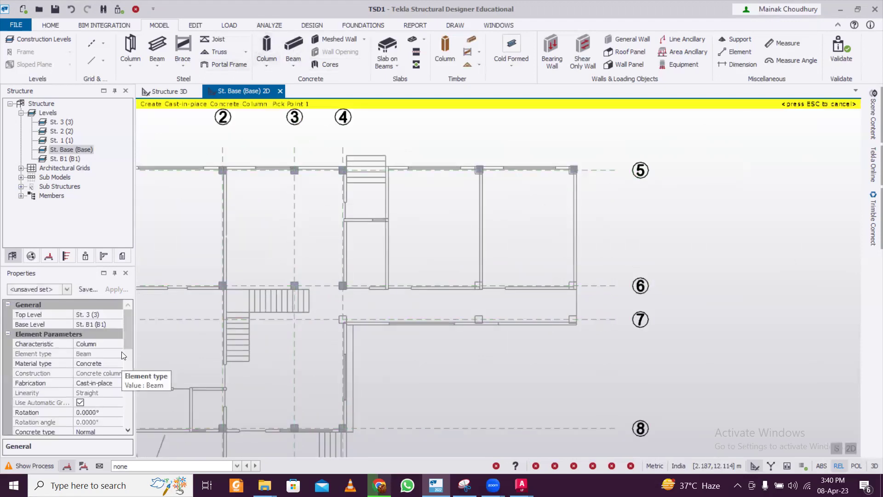
pyautogui.moveTo(132, 320); pyautogui.dragTo(135, 371)
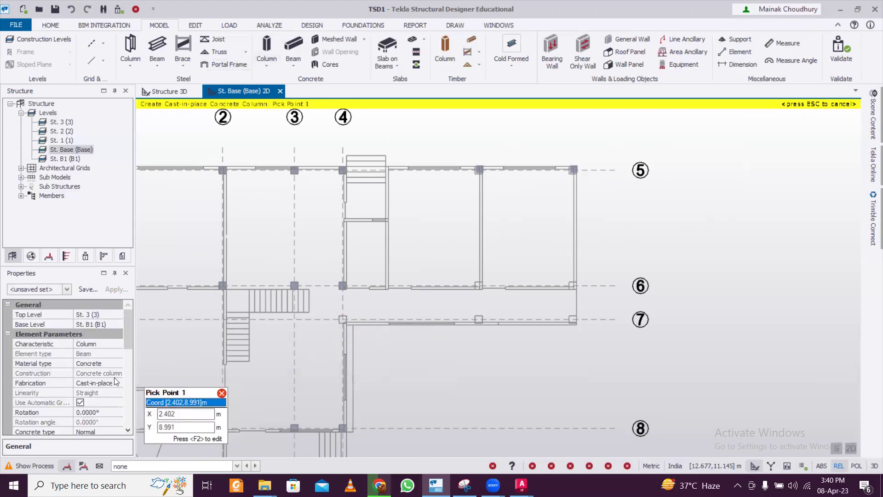
pyautogui.moveTo(128, 331); pyautogui.dragTo(133, 360)
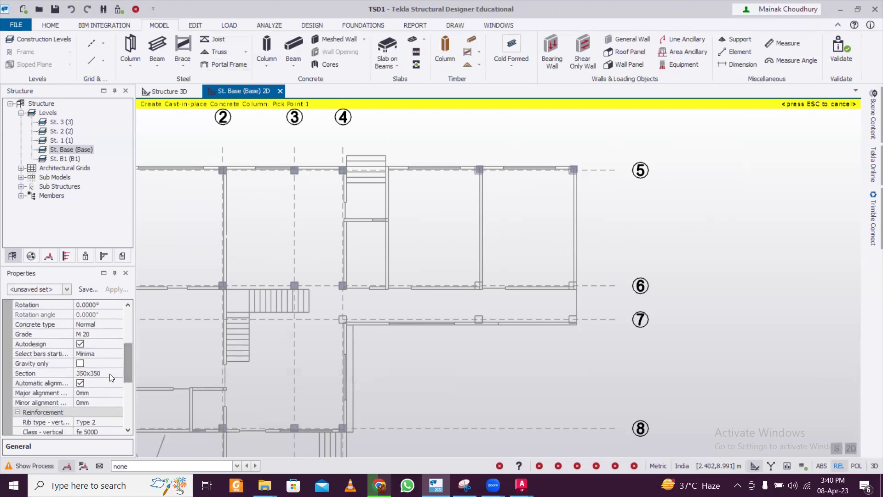
pyautogui.click(81, 383)
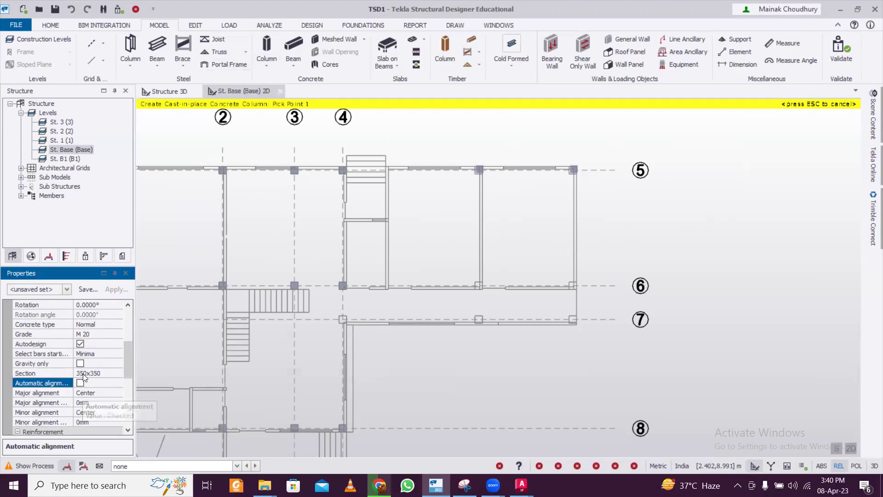
pyautogui.click(88, 290)
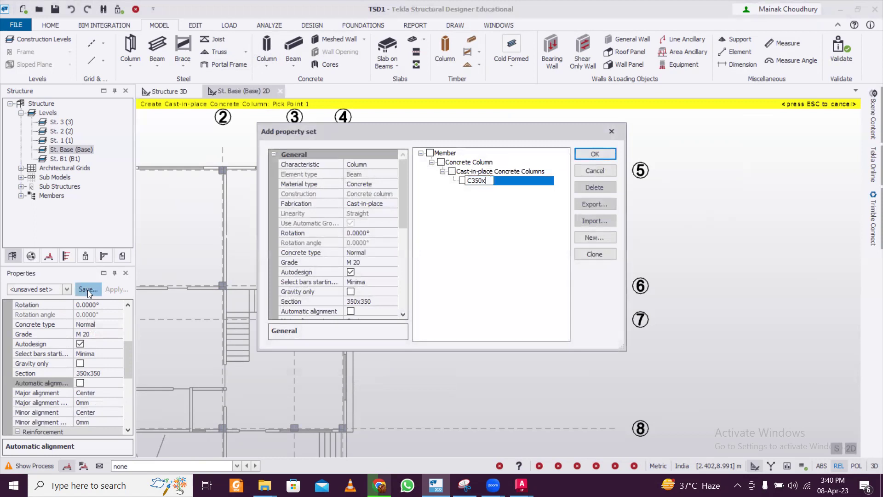
pyautogui.click(590, 149)
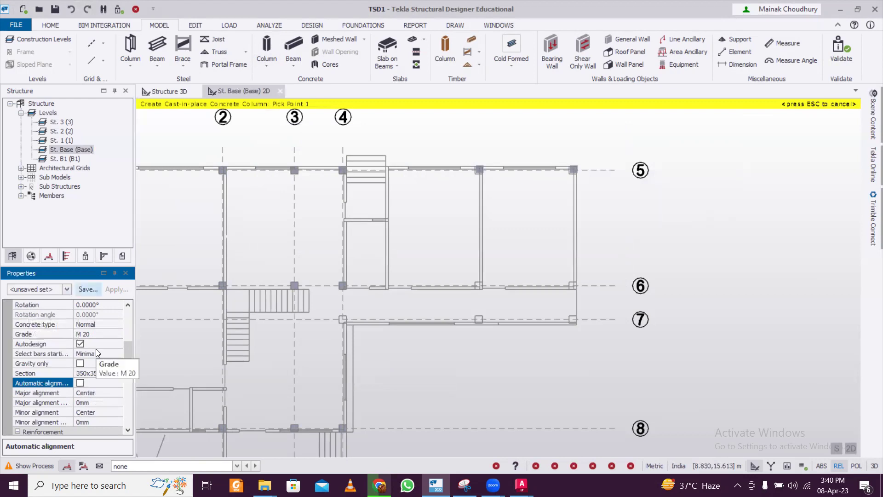
# - Apply the C350x350 property set and place a column at the intersection of grids 4 and 7
pyautogui.click(68, 289)
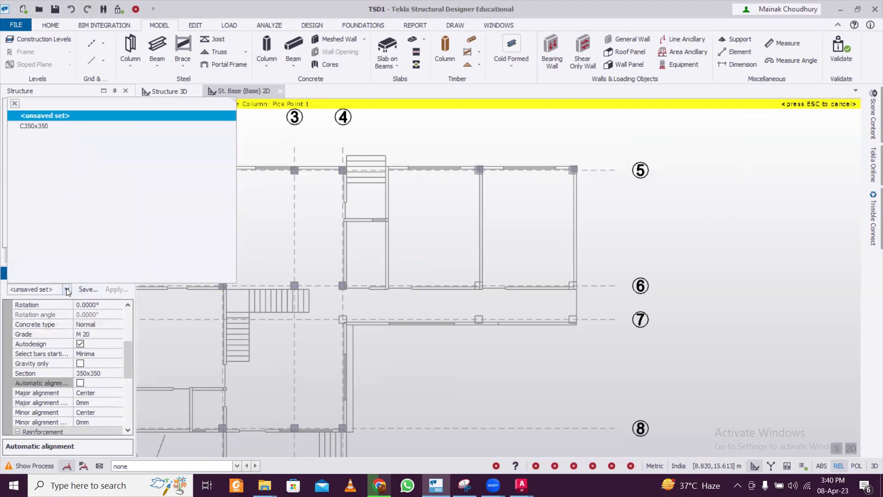
pyautogui.click(64, 127)
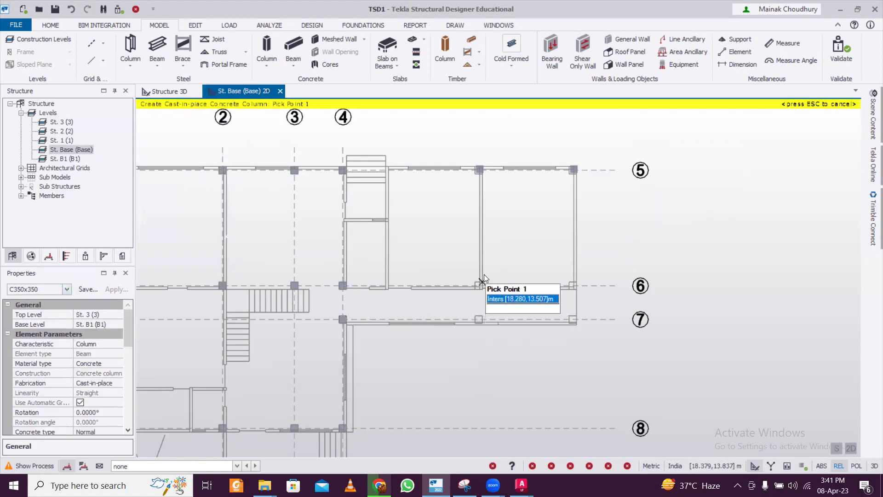
pyautogui.scroll(4, 490, 193)
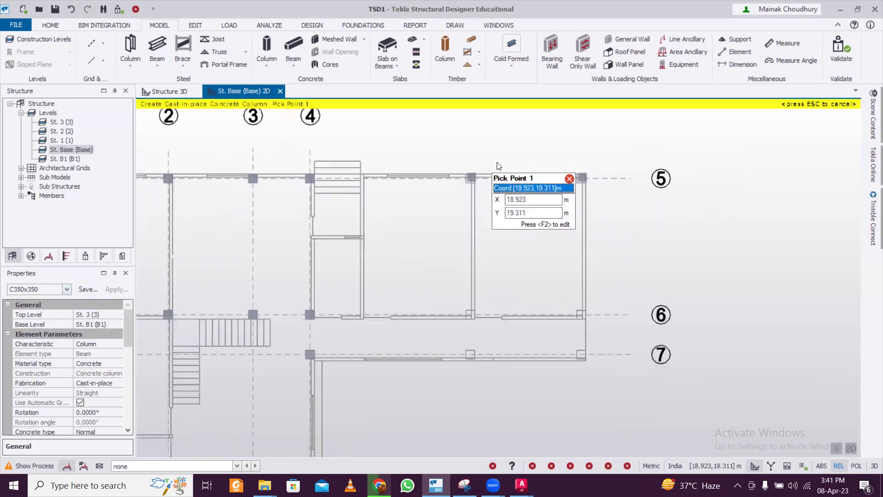
# - Delete the two misaligned columns on grid line 5 beyond grid 4, together with their supports
pyautogui.press('Escape')
pyautogui.scroll(2, 488, 166)
pyautogui.click(434, 206)
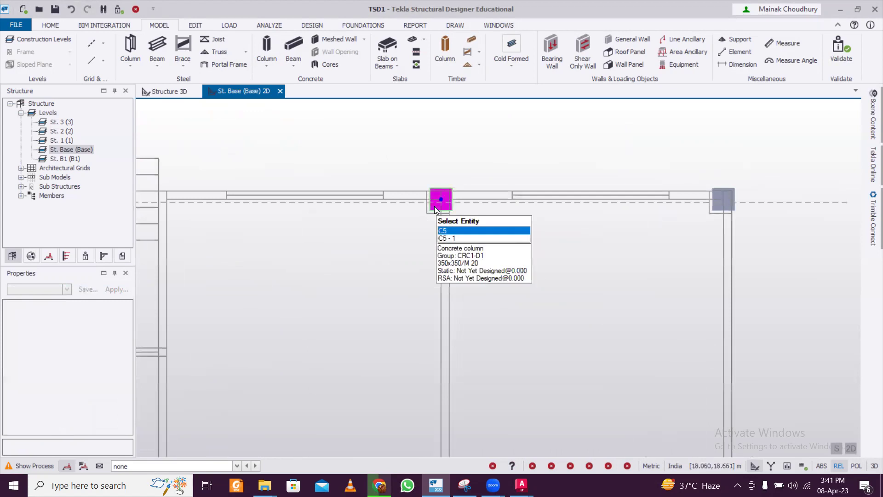
pyautogui.scroll(1, 709, 211)
pyautogui.click(715, 208)
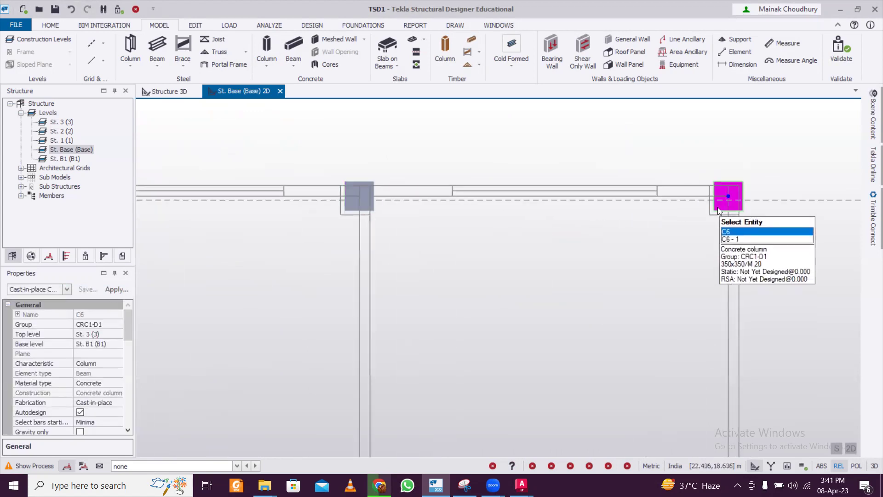
pyautogui.moveTo(360, 204)
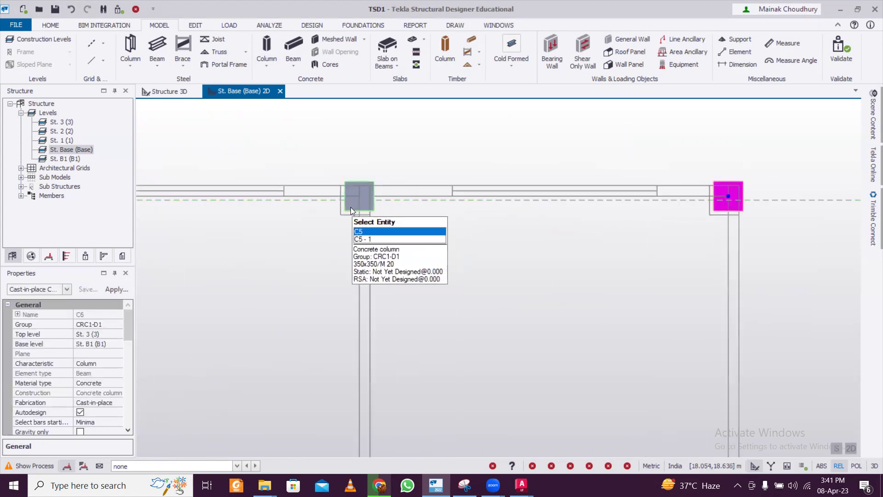
pyautogui.click(351, 207)
pyautogui.moveTo(739, 206)
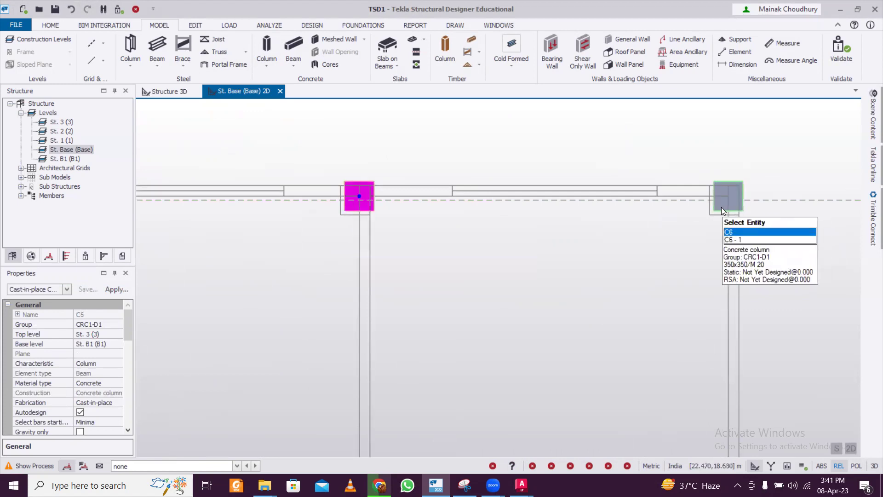
pyautogui.press('Delete')
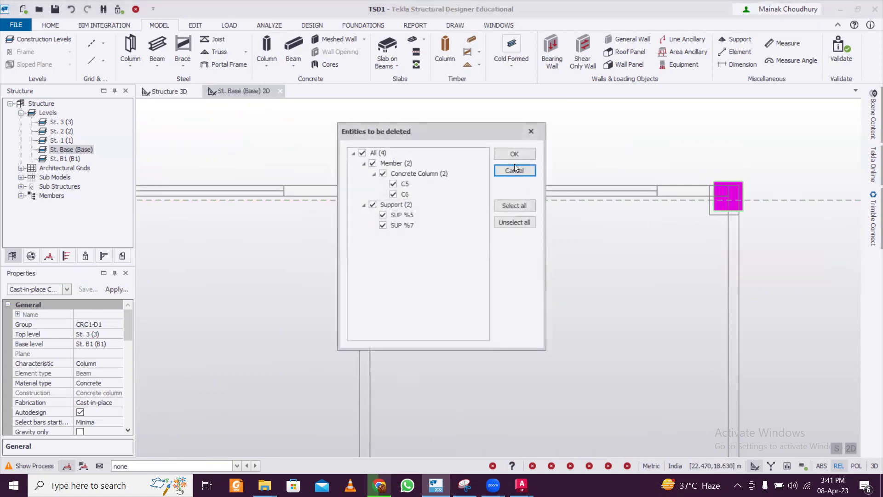
pyautogui.click(515, 154)
pyautogui.scroll(-5, 422, 234)
pyautogui.scroll(5, 291, 208)
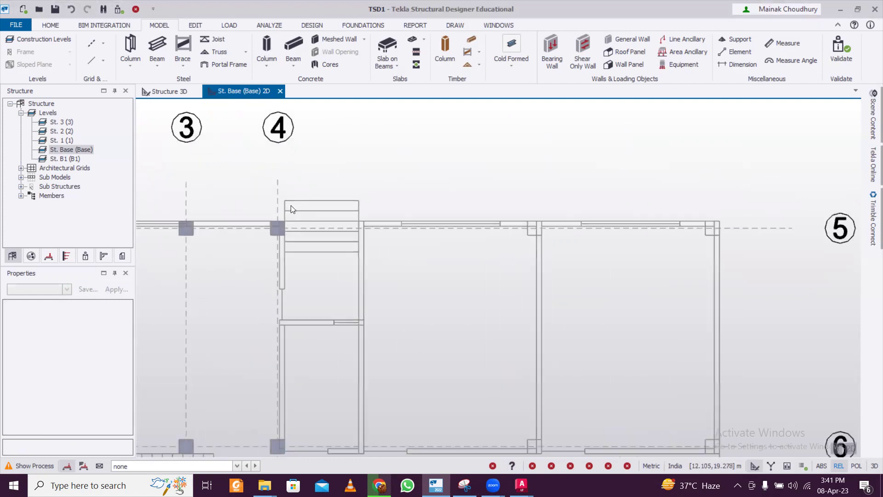
# - Switch to the CL for PL drawing in AutoCAD LT
pyautogui.scroll(-2, 291, 209)
pyautogui.scroll(-1, 409, 244)
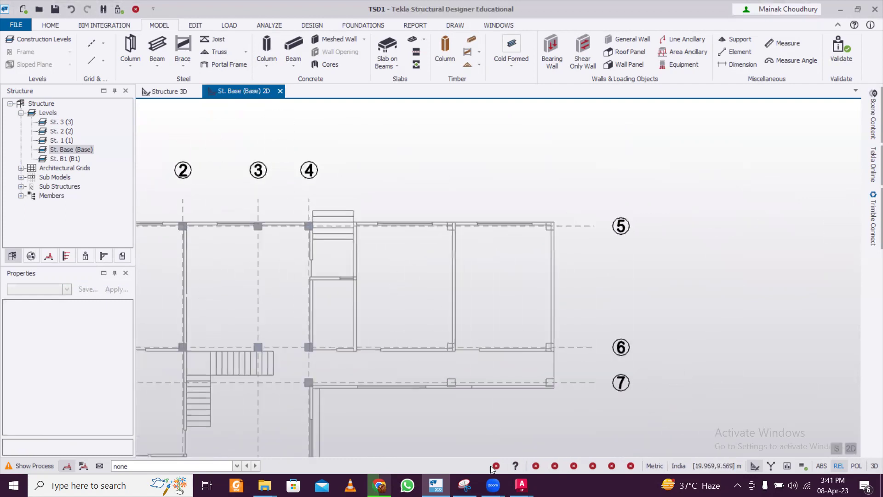
pyautogui.moveTo(521, 485)
pyautogui.click(583, 437)
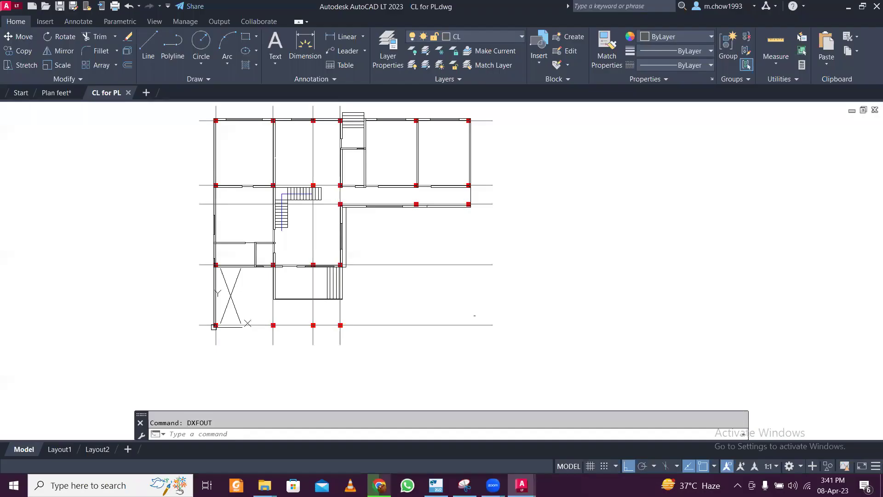
# - Copy the fourth vertical centreline onto the centres of the next two column rows of the CL for PL drawing
pyautogui.scroll(4, 345, 173)
pyautogui.scroll(-4, 430, 192)
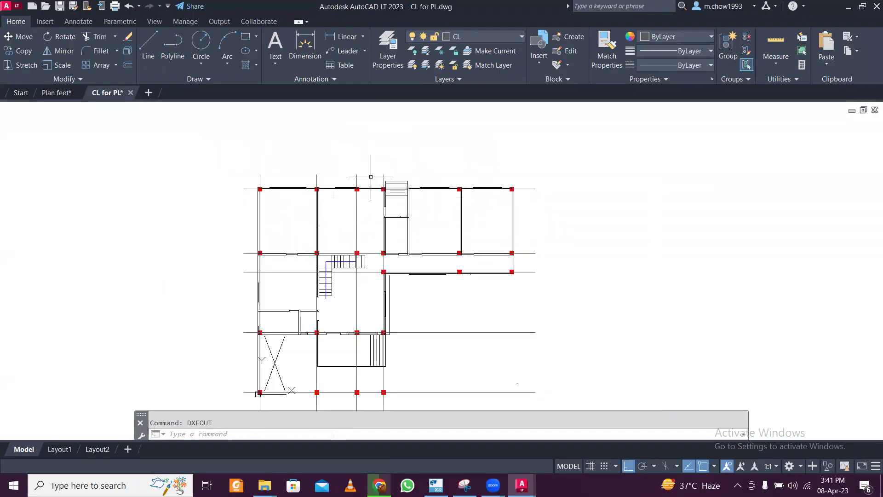
pyautogui.scroll(5, 406, 172)
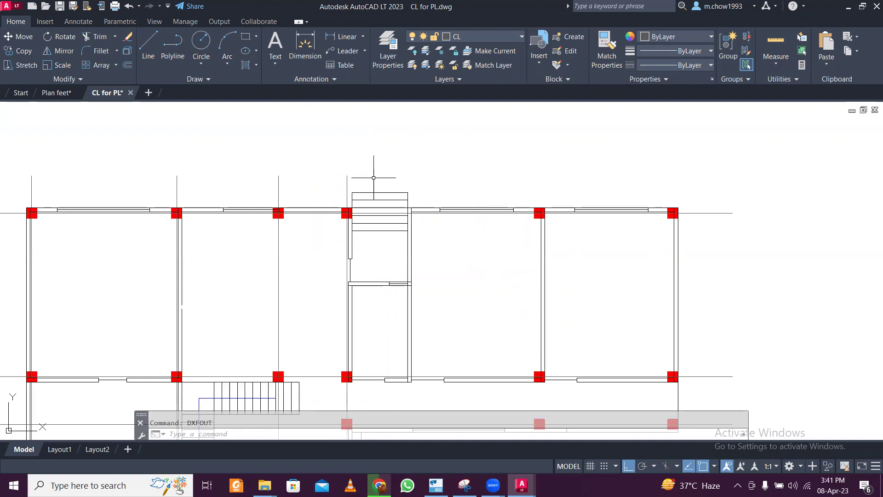
pyautogui.click(356, 169)
pyautogui.click(253, 183)
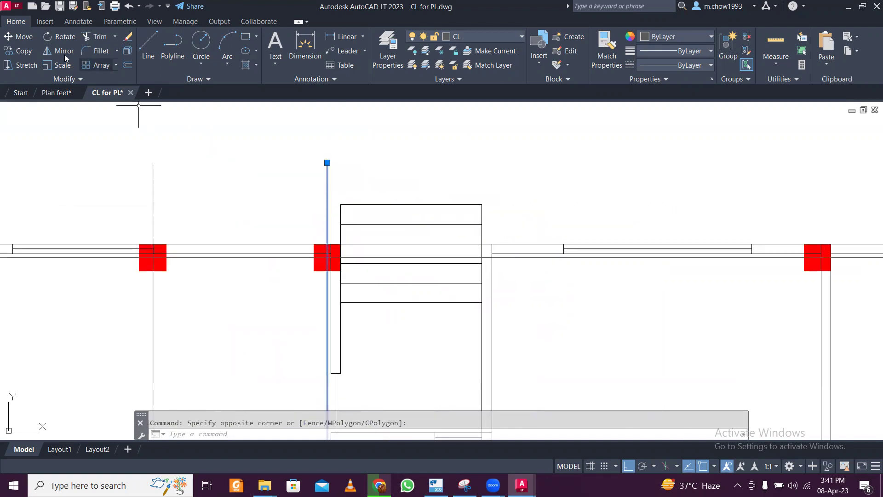
pyautogui.click(28, 54)
pyautogui.click(327, 256)
pyautogui.scroll(-4, 327, 256)
pyautogui.scroll(4, 394, 252)
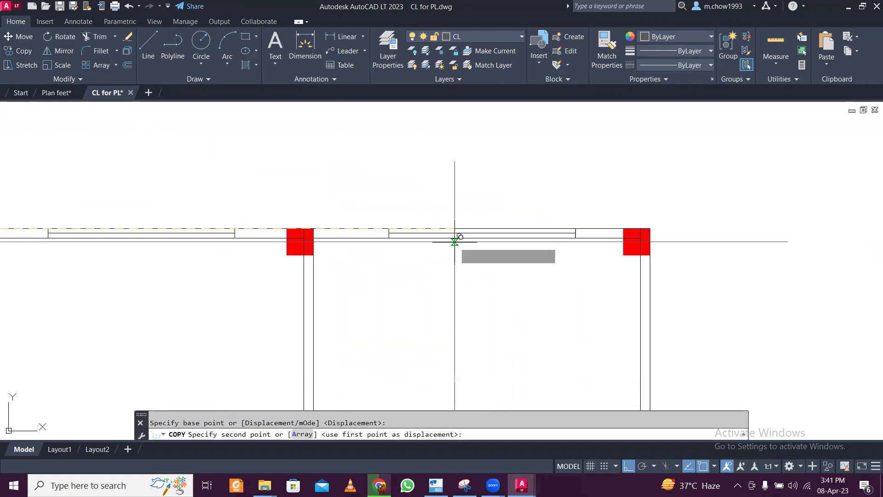
pyautogui.click(299, 241)
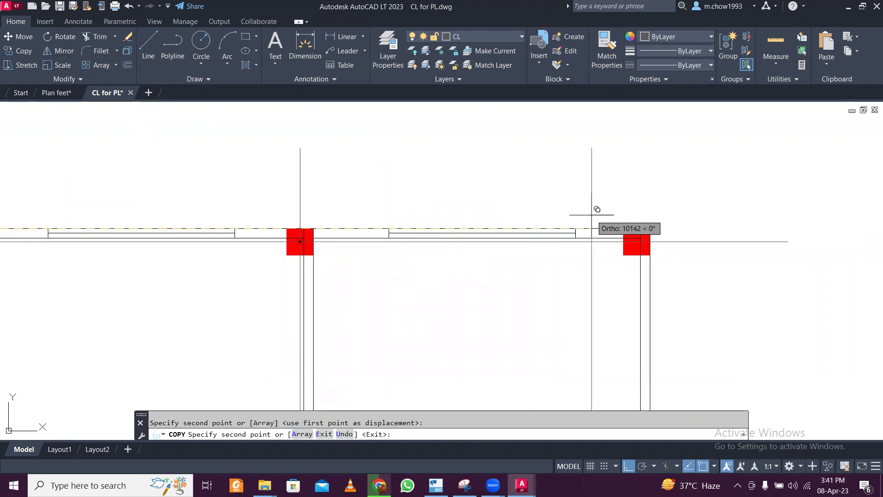
pyautogui.click(638, 209)
pyautogui.press('Escape')
pyautogui.scroll(-3, 628, 205)
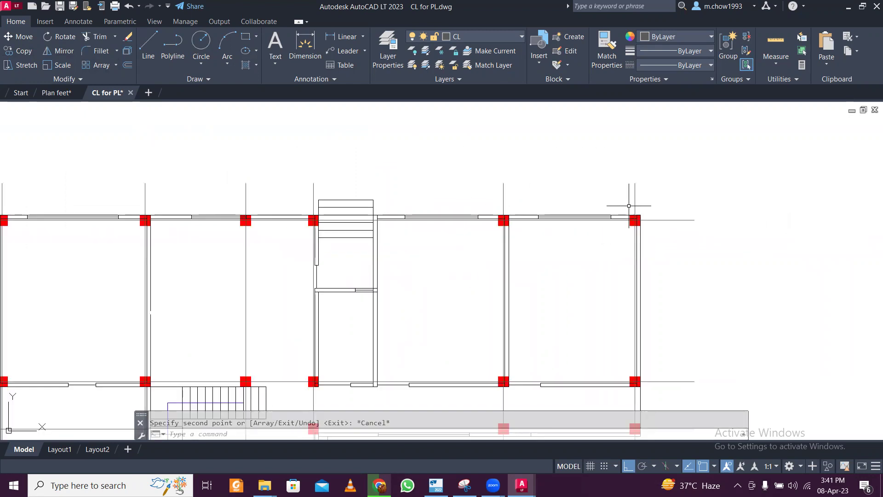
# - Add a linear dimension between the fourth vertical centreline and the first copied centreline above the plan
pyautogui.scroll(-2, 424, 196)
pyautogui.scroll(2, 385, 189)
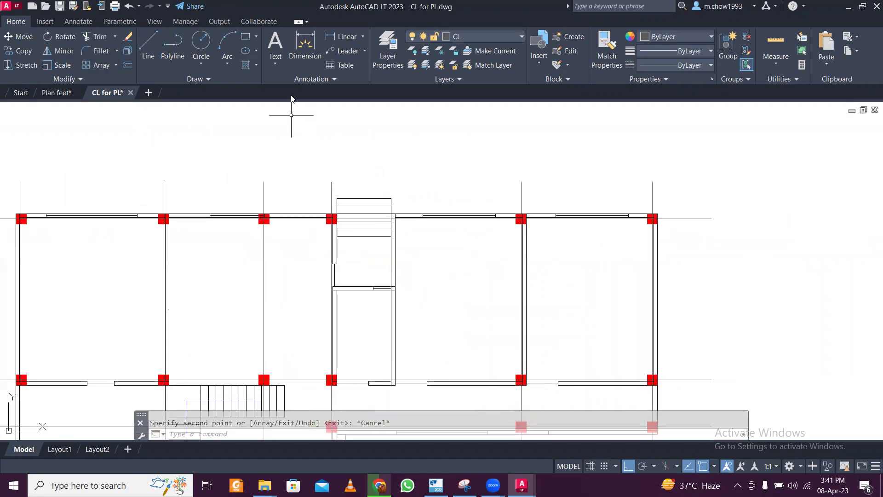
pyautogui.click(340, 37)
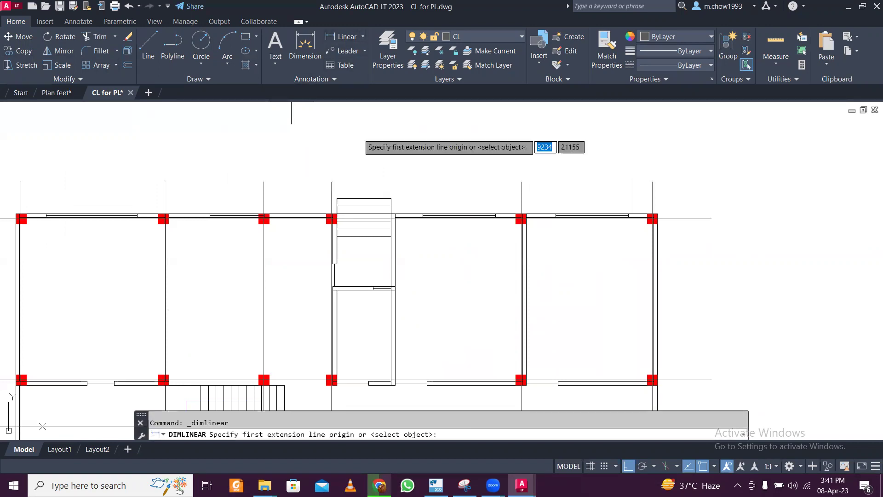
pyautogui.click(331, 191)
pyautogui.click(521, 184)
pyautogui.click(403, 190)
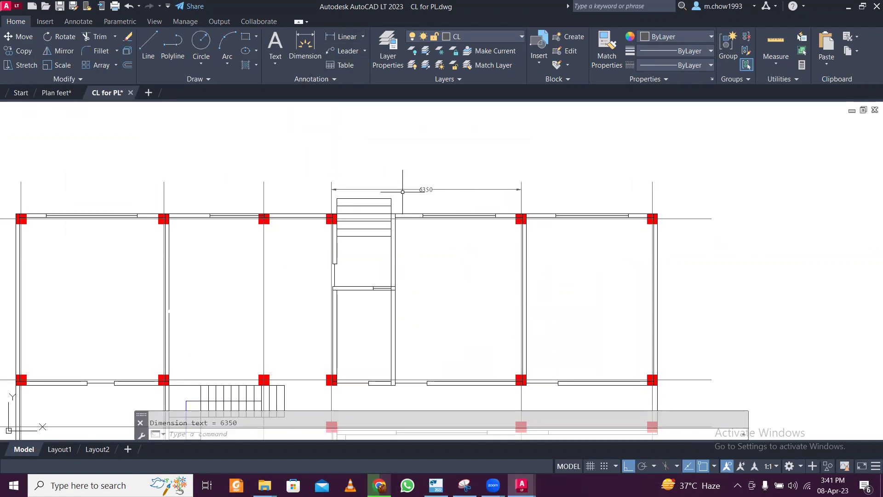
# - Add a linear dimension between the two copied vertical centrelines above the plan
pyautogui.scroll(4, 370, 186)
pyautogui.scroll(-2, 294, 206)
pyautogui.scroll(4, 614, 186)
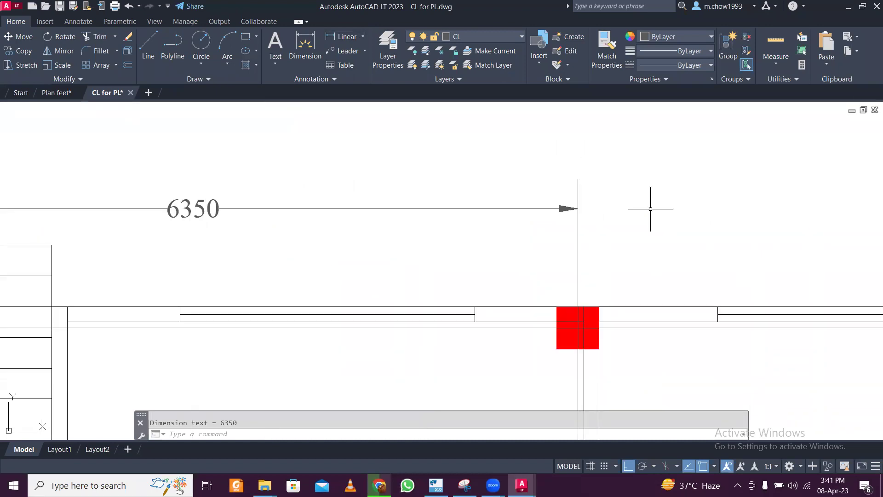
pyautogui.press('space')
pyautogui.click(577, 232)
pyautogui.scroll(-3, 538, 213)
pyautogui.click(762, 230)
pyautogui.click(718, 226)
pyautogui.click(504, 230)
pyautogui.click(456, 180)
pyautogui.click(620, 240)
pyautogui.click(608, 208)
pyautogui.press('Escape')
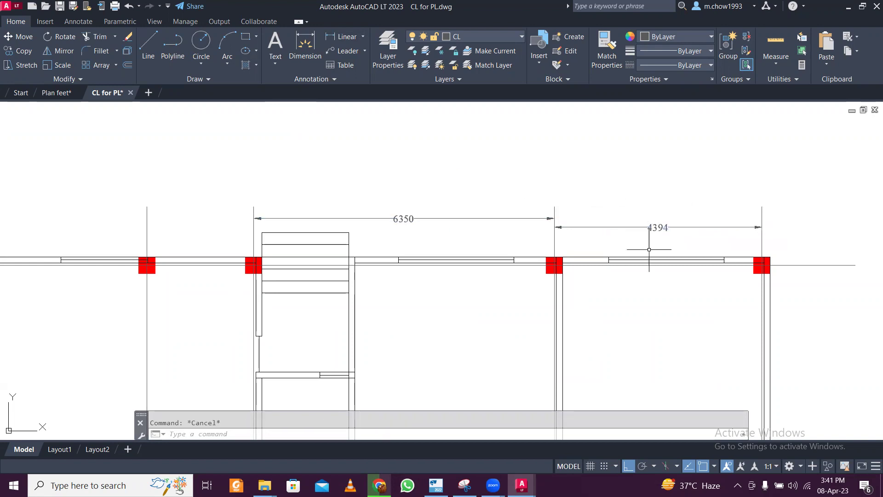
# - Switch to Tekla Structural Designer and add a quick parallel grid line 6.350 m from grid 4 through the next column row
pyautogui.click(435, 485)
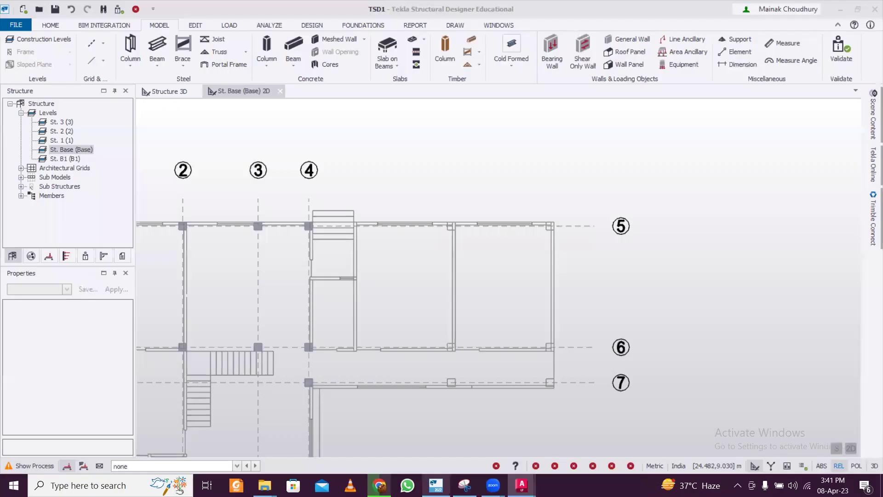
pyautogui.click(103, 43)
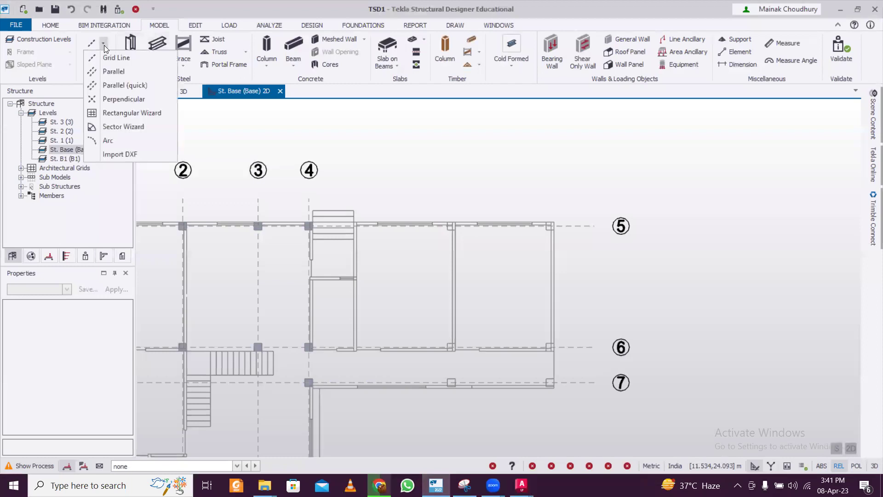
pyautogui.click(125, 89)
pyautogui.click(308, 201)
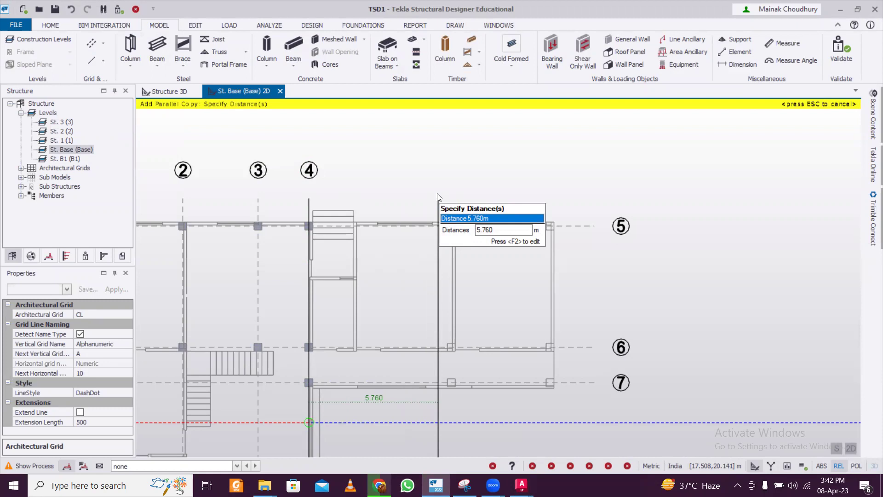
pyautogui.press('F2')
pyautogui.press('Return')
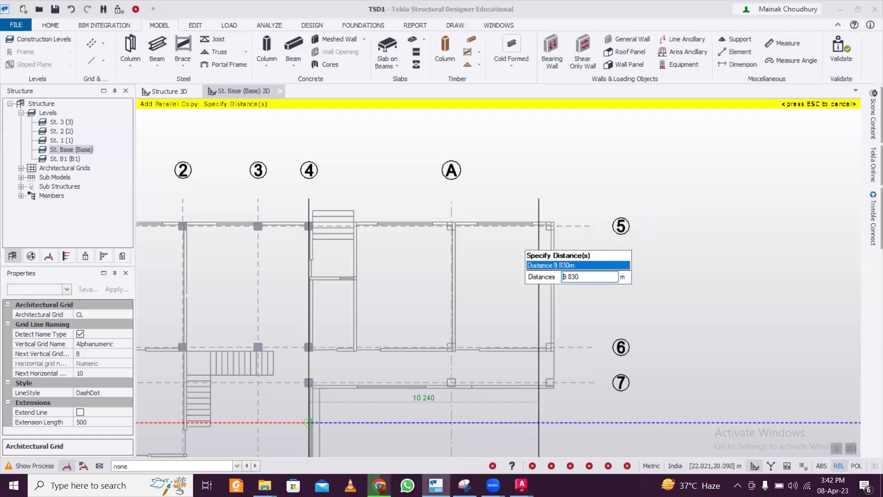
# - Return to the CL for PL drawing in AutoCAD LT and dimension the overall distance from the fourth centreline to the last one
pyautogui.moveTo(521, 484)
pyautogui.click(542, 427)
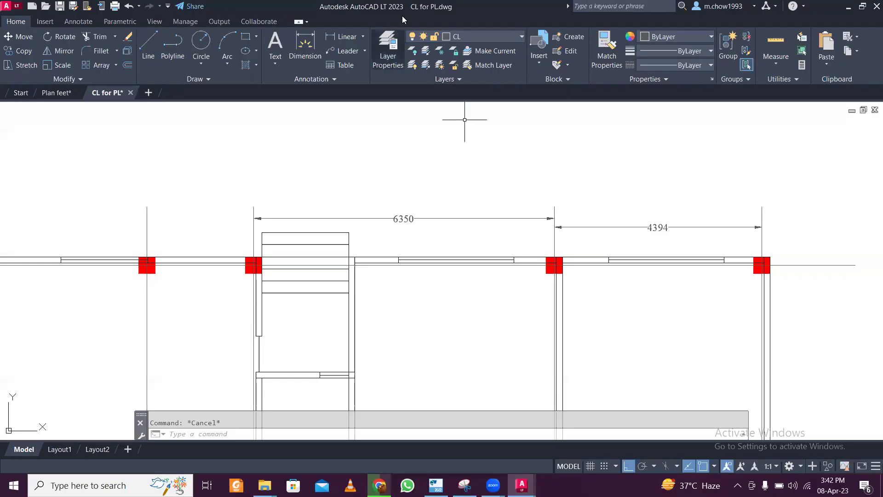
pyautogui.click(347, 36)
pyautogui.click(254, 233)
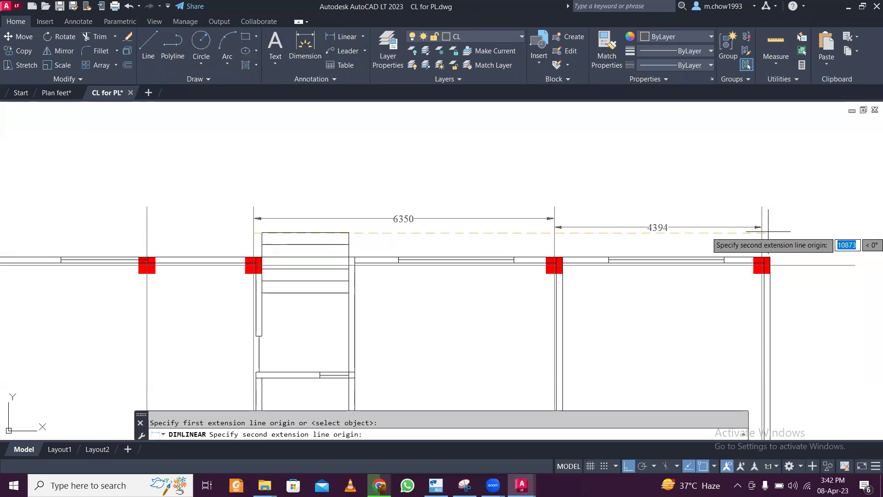
pyautogui.click(762, 233)
pyautogui.click(759, 180)
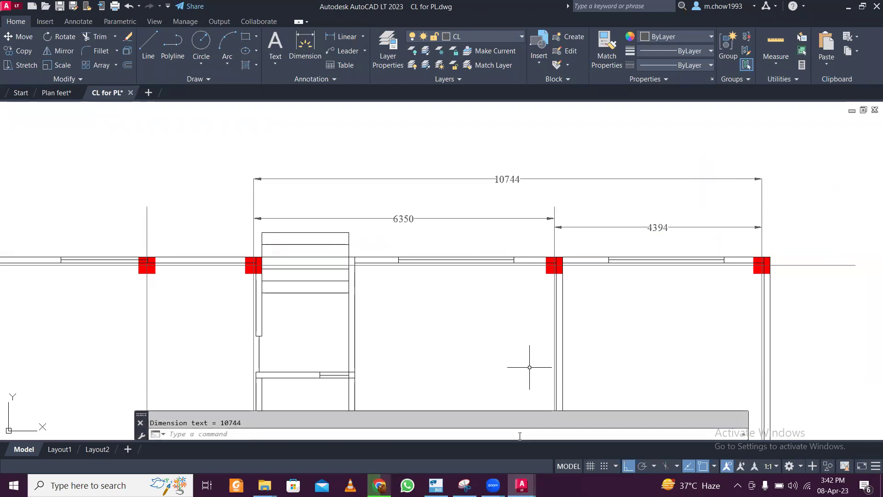
# - Switch back to Tekla Structural Designer and try to add a parallel grid line beyond grid A for the last column row
pyautogui.moveTo(521, 485)
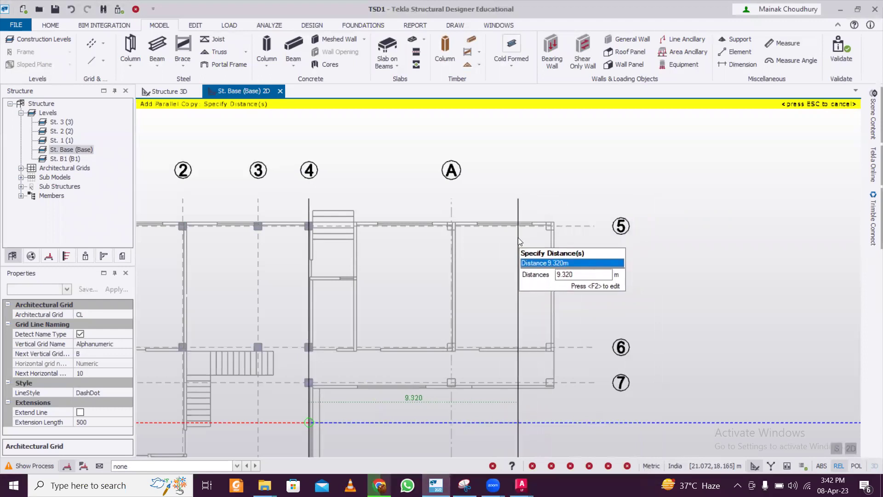
pyautogui.press('Return')
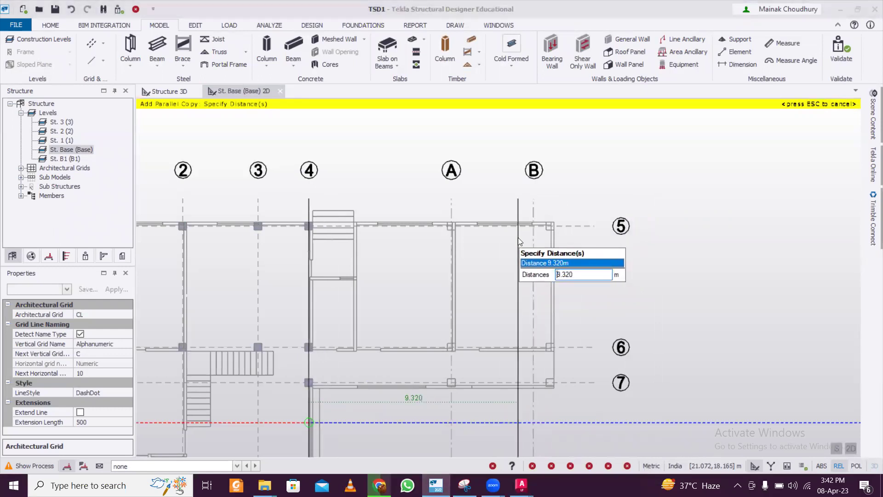
pyautogui.write('7')
pyautogui.press('BackSpace')
pyautogui.press('BackSpace')
pyautogui.press('Delete')
pyautogui.press('Delete')
pyautogui.press('Delete')
pyautogui.press('Delete')
pyautogui.press('Delete')
# - Recheck the overall centreline dimension in AutoCAD LT, and in Tekla Structural Designer add a parallel grid line 10.744 m from grid 4
pyautogui.moveTo(522, 485)
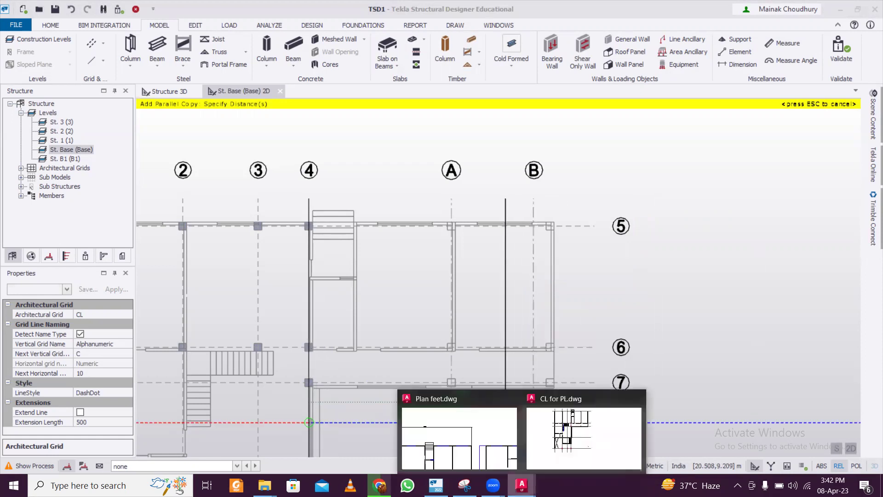
pyautogui.click(569, 450)
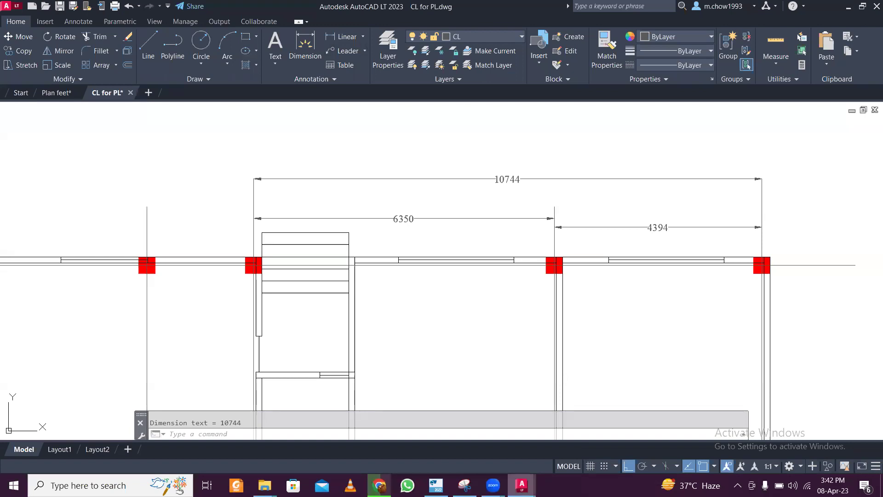
pyautogui.moveTo(521, 484)
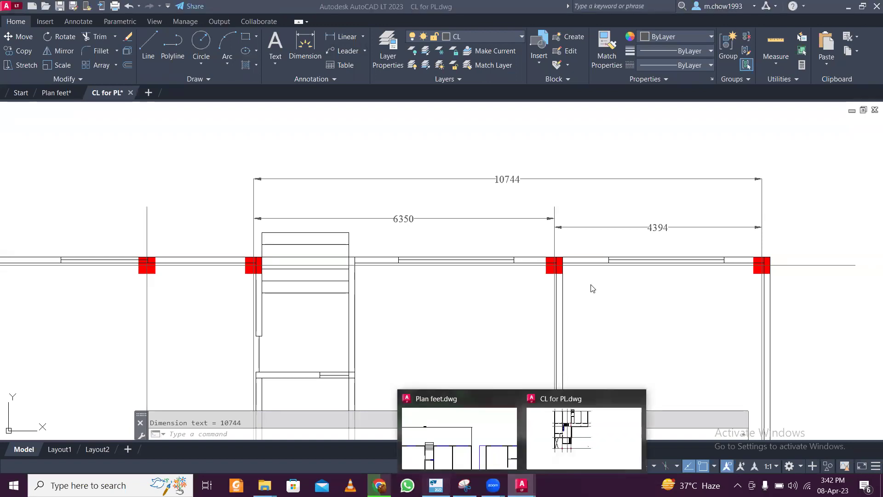
pyautogui.hotkey('alt', 'Tab')
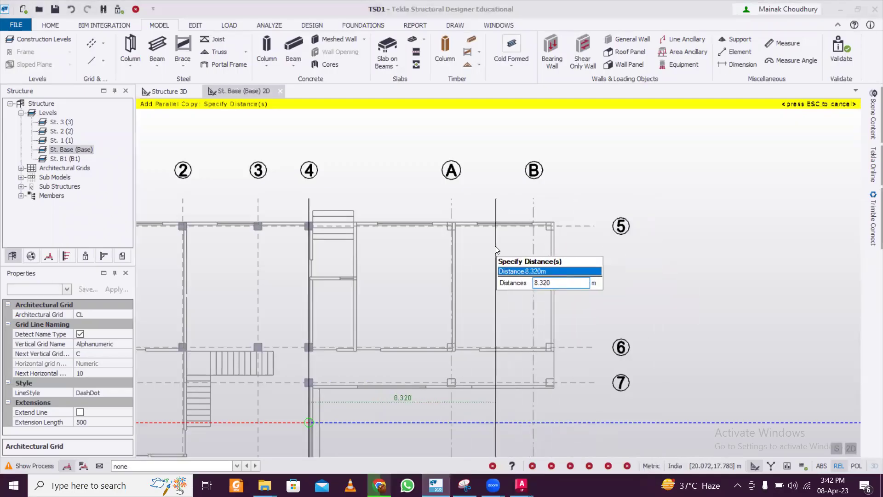
pyautogui.hotkey('shift', 'Right')
pyautogui.hotkey('shift', 'Right')
pyautogui.hotkey('shift', 'Right')
pyautogui.hotkey('shift', 'Right')
pyautogui.hotkey('shift', 'Right')
pyautogui.write('10.744')
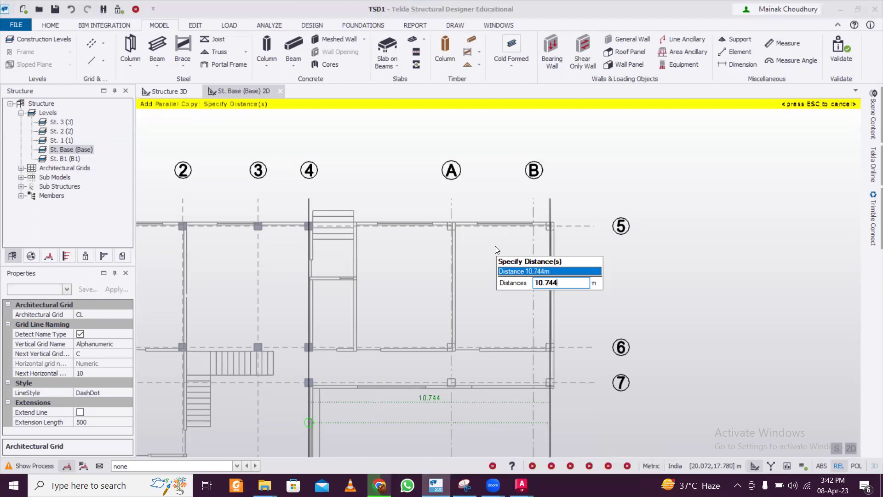
pyautogui.press('Return')
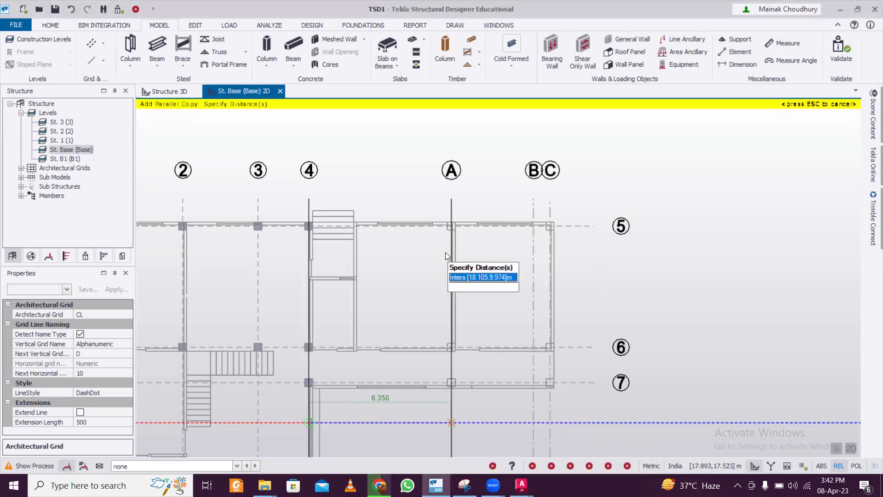
pyautogui.press('Escape')
pyautogui.press('Escape')
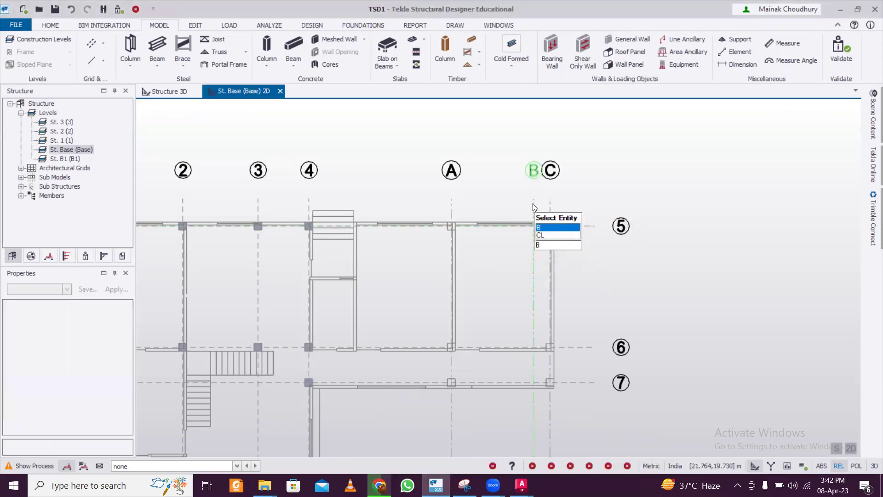
pyautogui.click(532, 203)
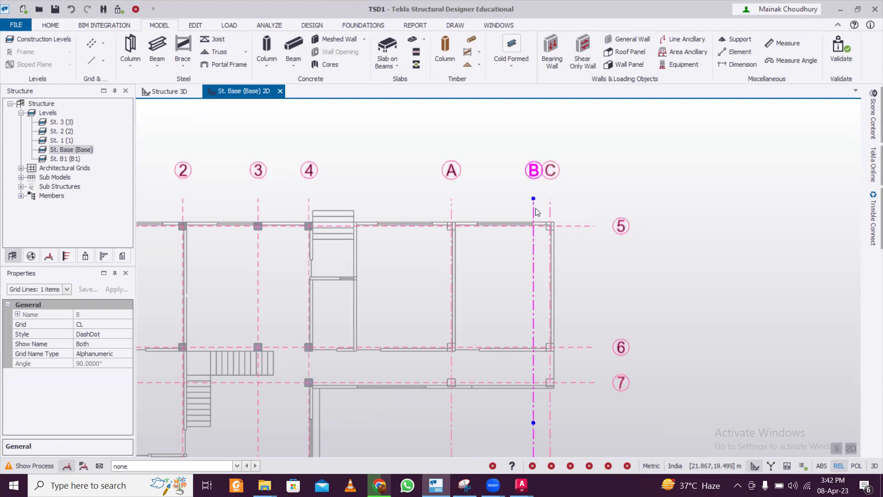
pyautogui.click(65, 289)
pyautogui.click(115, 126)
pyautogui.moveTo(532, 211)
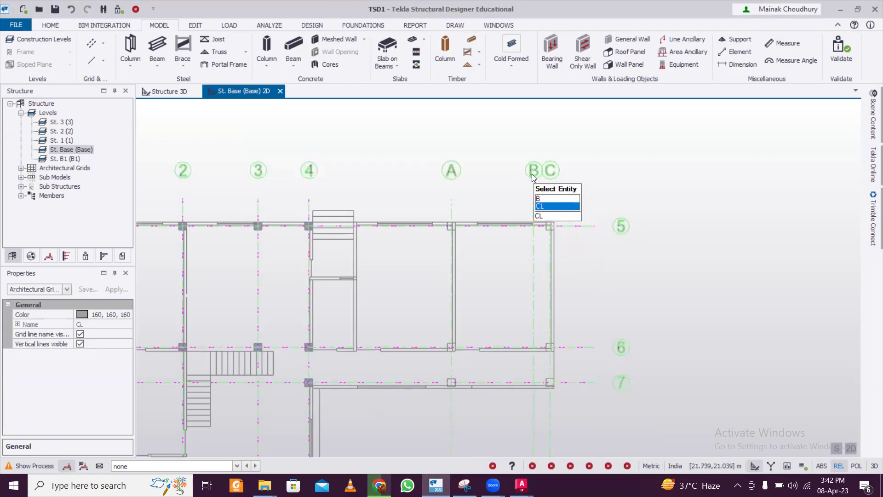
pyautogui.click(65, 289)
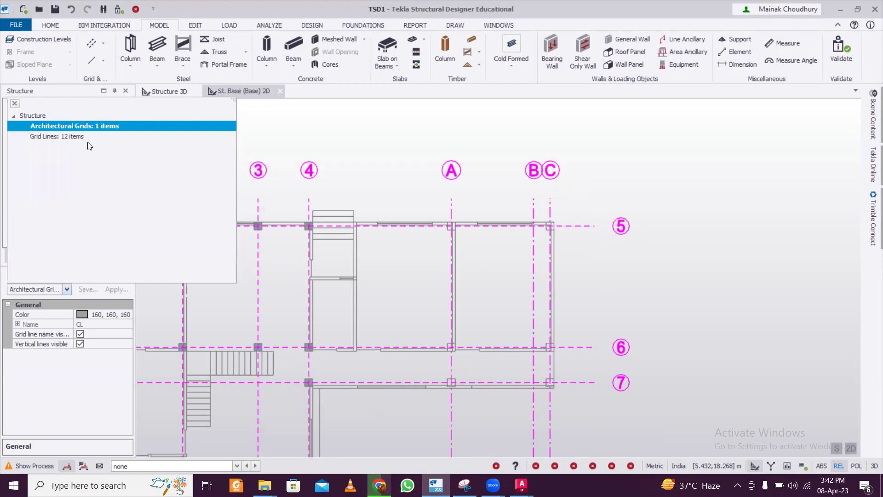
pyautogui.click(87, 137)
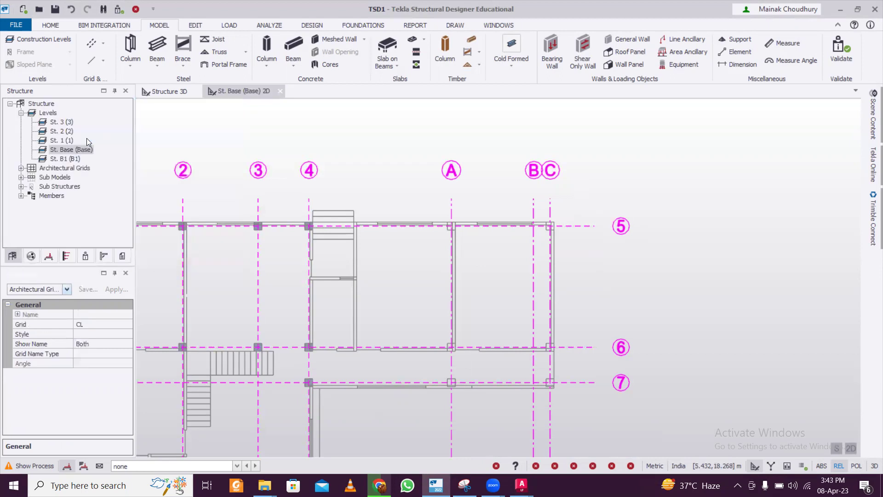
# - Delete the misplaced grid line B between grids A and C
pyautogui.click(534, 213)
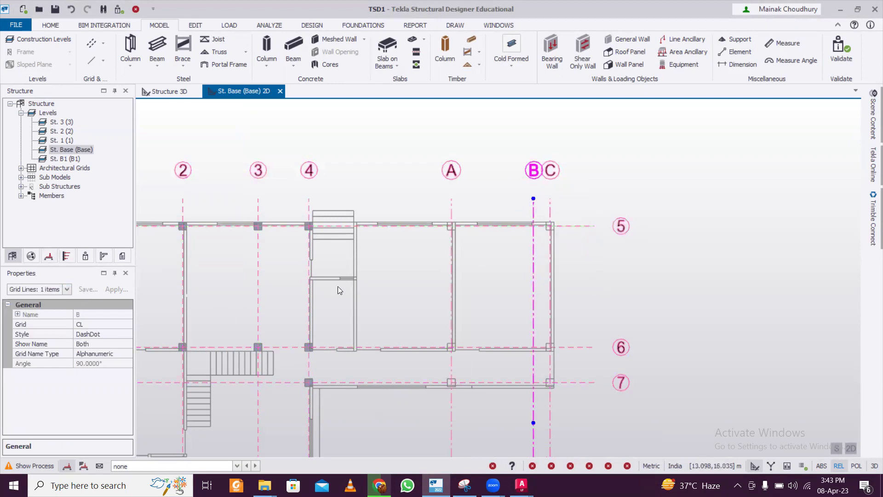
pyautogui.press('Delete')
pyautogui.scroll(-1, 612, 244)
pyautogui.scroll(-1, 586, 255)
pyautogui.scroll(2, 585, 247)
pyautogui.scroll(-1, 585, 246)
pyautogui.scroll(1, 580, 247)
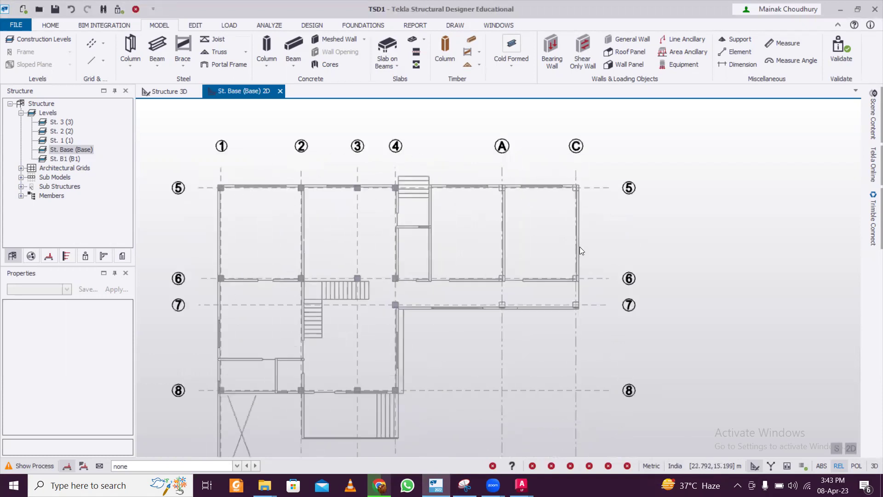
pyautogui.scroll(-1, 580, 247)
pyautogui.scroll(1, 466, 181)
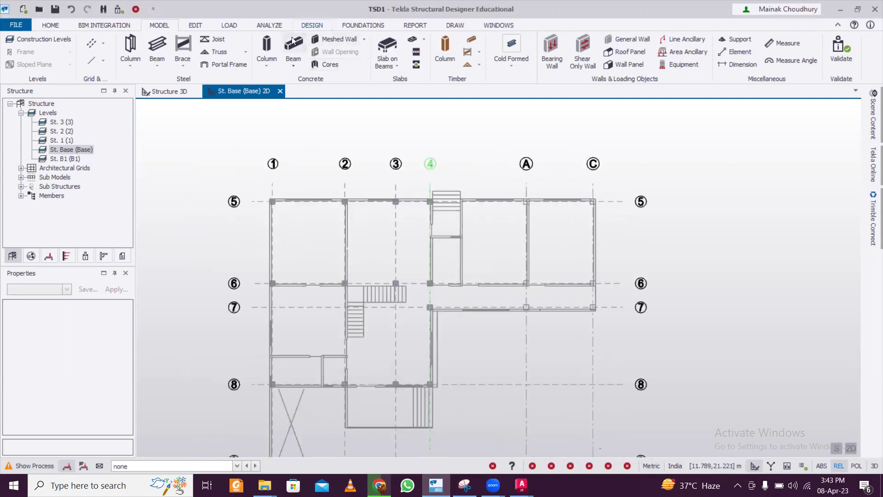
# - Start a cast-in-place concrete column with the saved C350x350 property set and try placing it where grids A and 5 cross
pyautogui.click(274, 44)
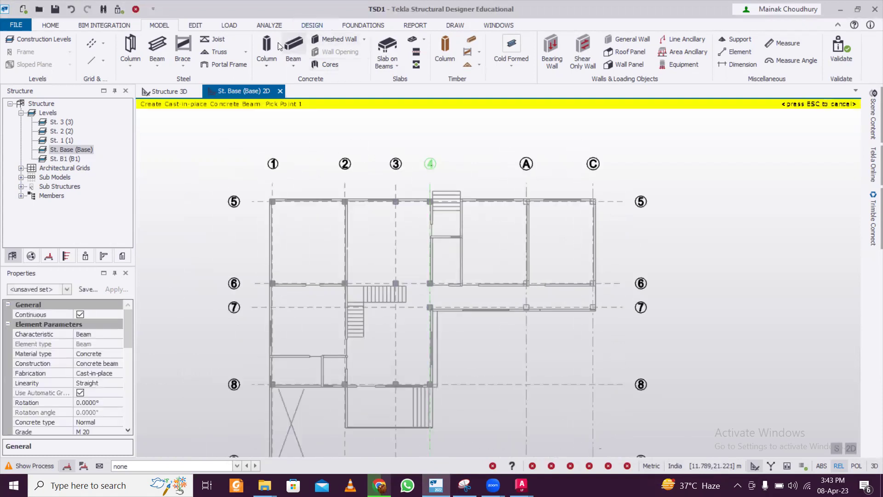
pyautogui.click(66, 290)
pyautogui.click(57, 126)
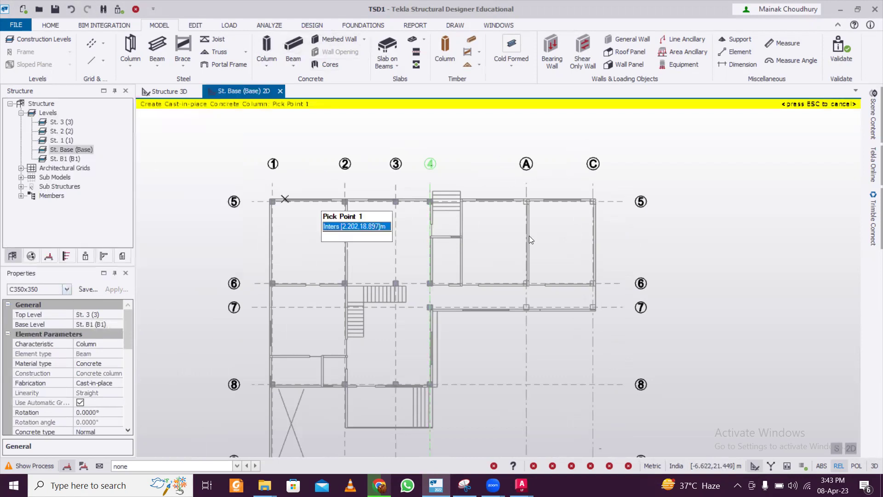
pyautogui.scroll(1, 553, 179)
pyautogui.click(512, 207)
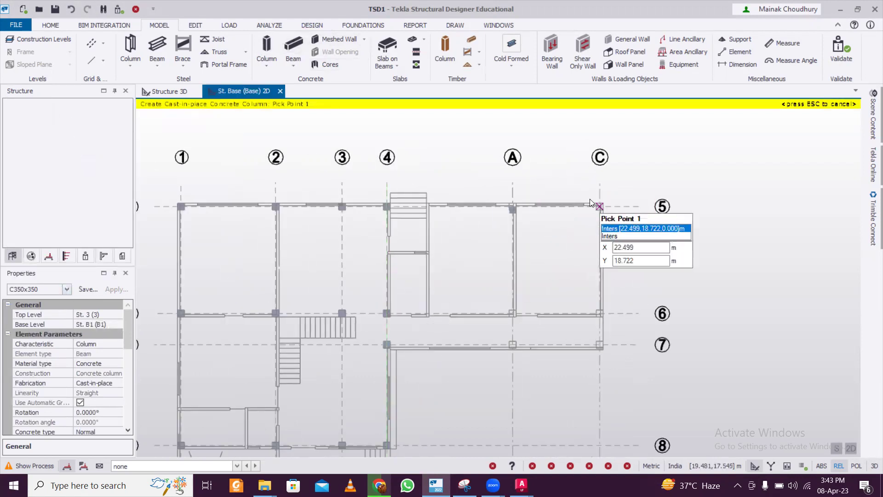
pyautogui.scroll(1, 549, 200)
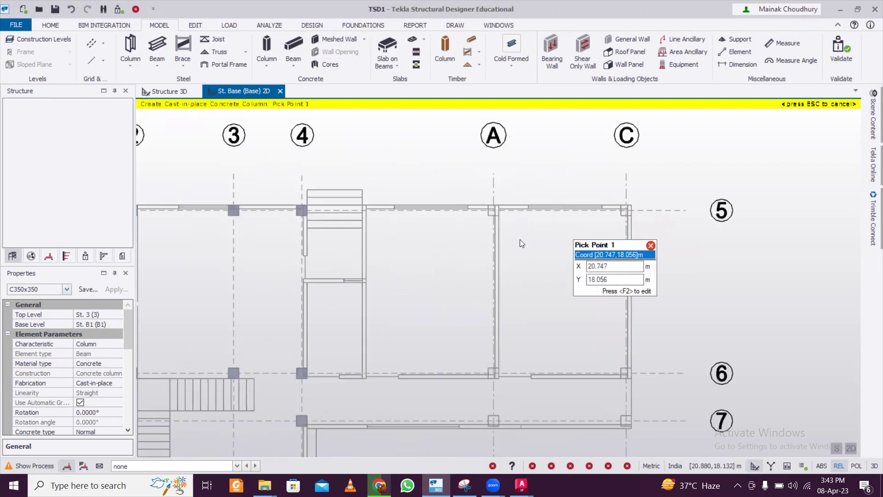
# - Turn off automatic alignment for the 350x350 column and place columns where grid 5 crosses grids A and C
pyautogui.moveTo(126, 323); pyautogui.dragTo(128, 362)
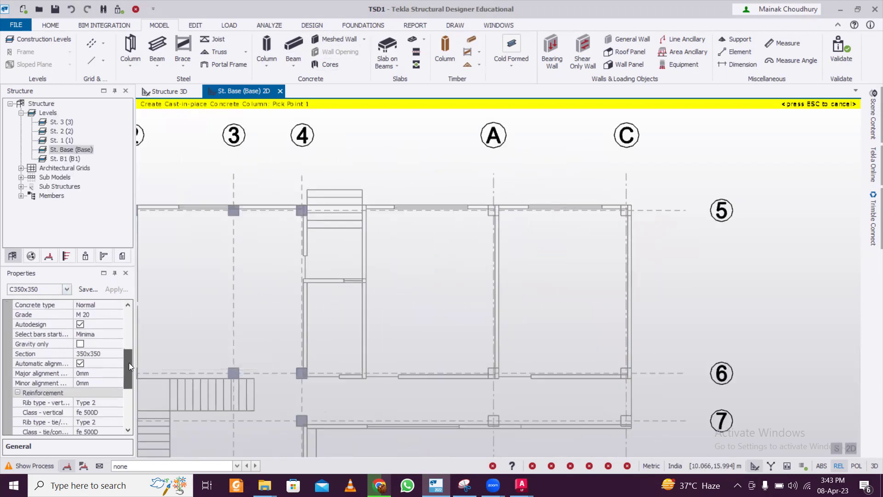
pyautogui.click(85, 362)
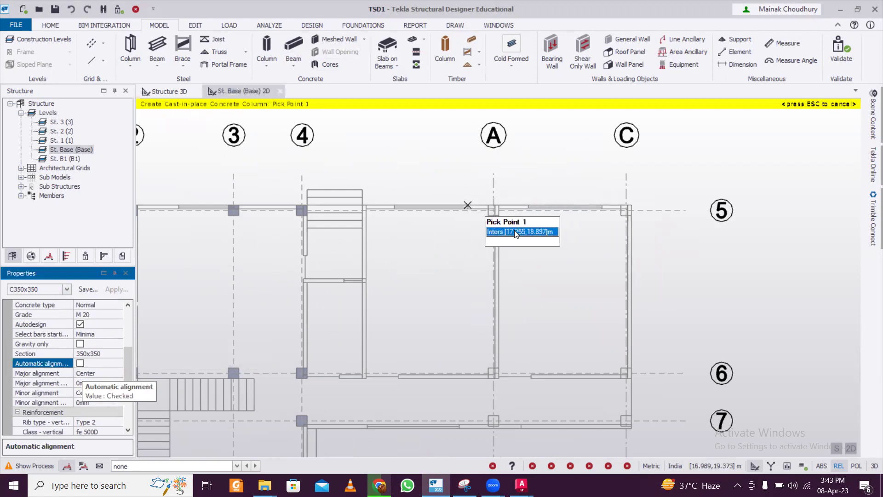
pyautogui.click(495, 213)
pyautogui.moveTo(635, 229); pyautogui.dragTo(642, 229)
pyautogui.scroll(-2, 567, 209)
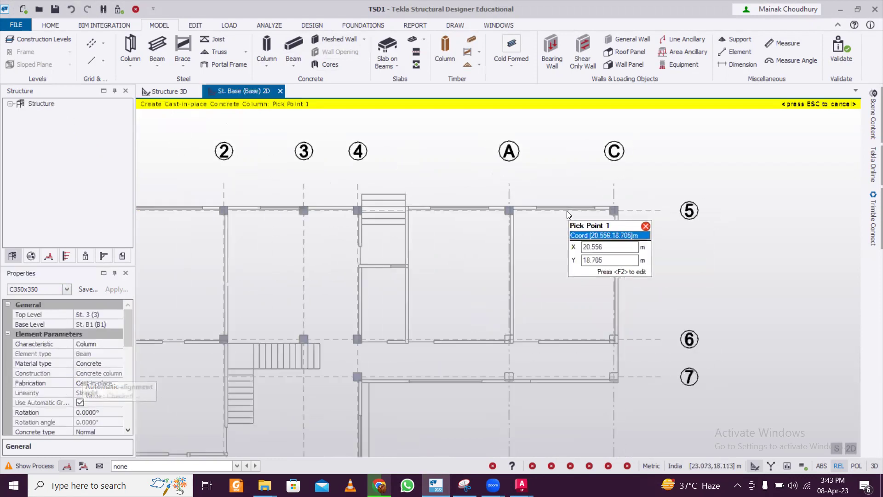
# - Place 350x350 concrete columns where grids A and C cross grids 6 and 7, and end column creation
pyautogui.moveTo(548, 282); pyautogui.dragTo(548, 215, button='middle')
pyautogui.moveTo(492, 246); pyautogui.dragTo(539, 327)
pyautogui.moveTo(592, 252); pyautogui.dragTo(632, 327)
pyautogui.scroll(-1, 453, 269)
pyautogui.moveTo(505, 237); pyautogui.dragTo(516, 172, button='middle')
pyautogui.scroll(-2, 485, 215)
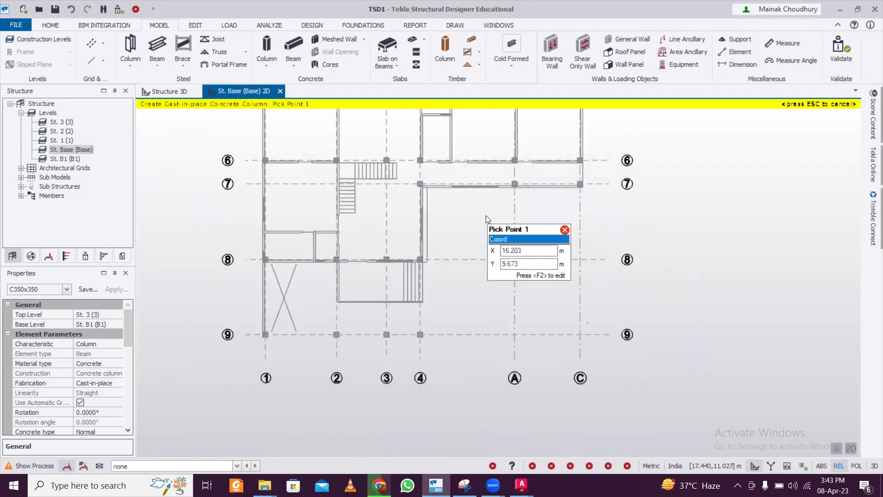
pyautogui.scroll(2, 485, 222)
pyautogui.press('Escape')
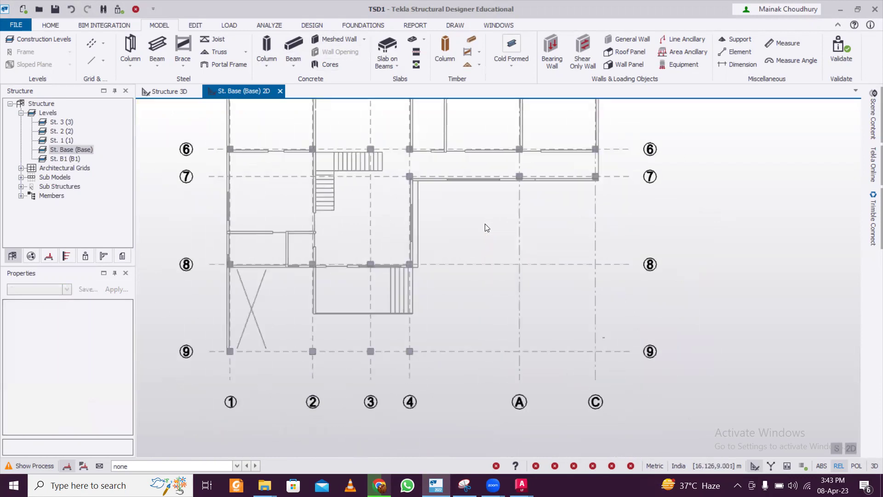
# - Check the placed columns by orbiting the 3D structure view, and return to the St. Base 2D plan
pyautogui.click(175, 90)
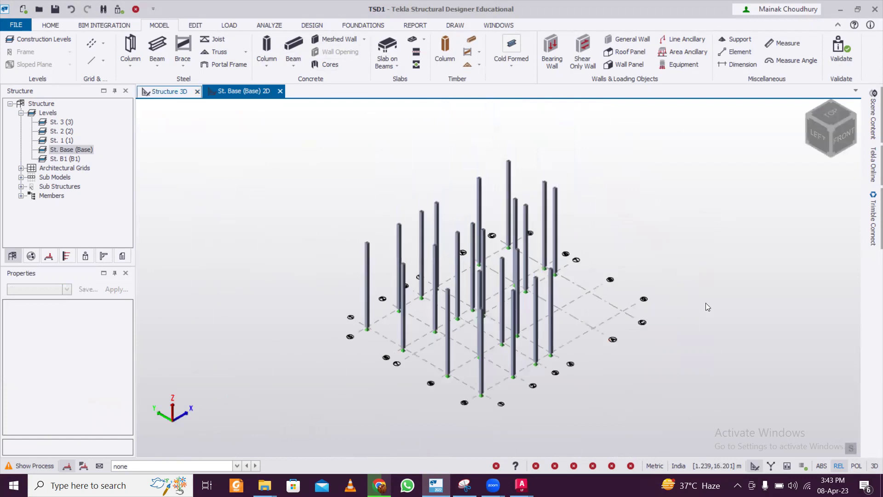
pyautogui.moveTo(411, 268); pyautogui.dragTo(604, 297, button='middle')
pyautogui.click(235, 92)
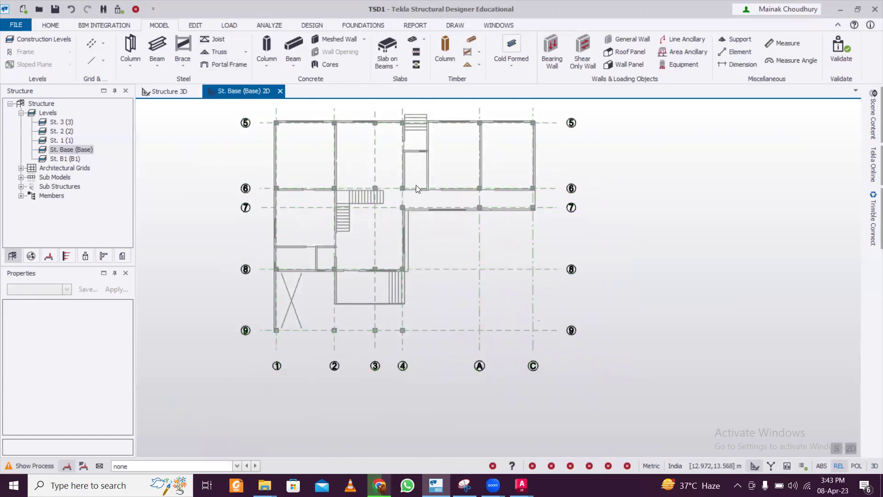
# - Start a cast-in-place concrete beam and set its rectangular section to 250 mm breadth and 350 mm depth
pyautogui.click(293, 44)
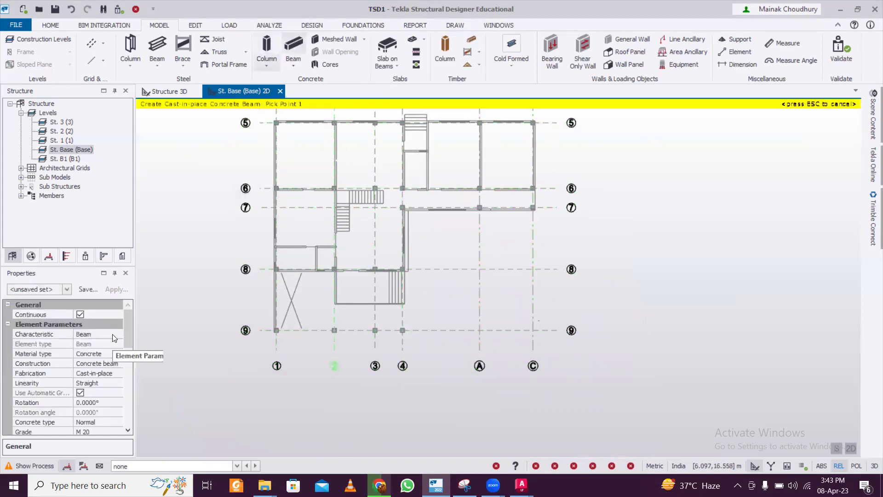
pyautogui.moveTo(125, 314); pyautogui.dragTo(127, 357)
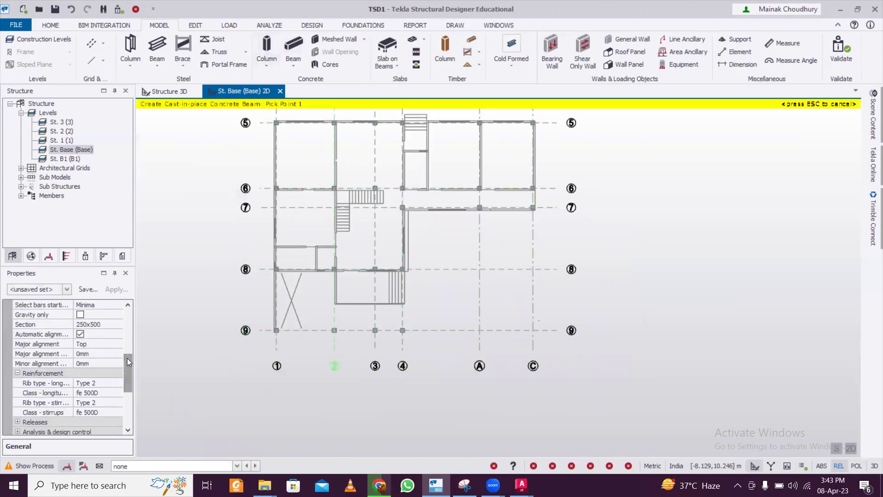
pyautogui.click(117, 324)
pyautogui.click(116, 325)
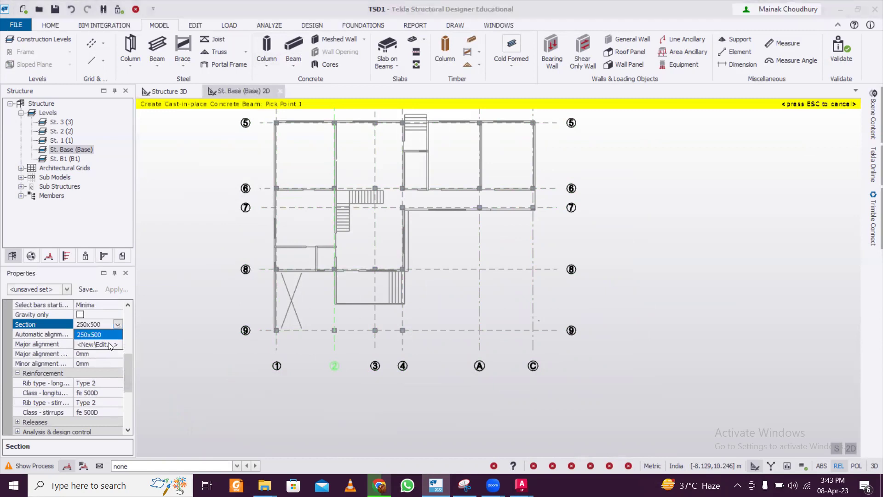
pyautogui.click(111, 341)
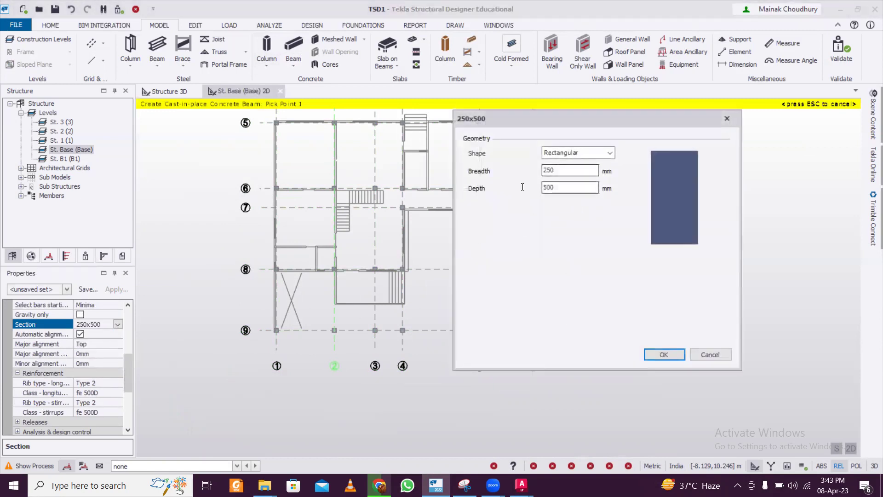
pyautogui.write('350')
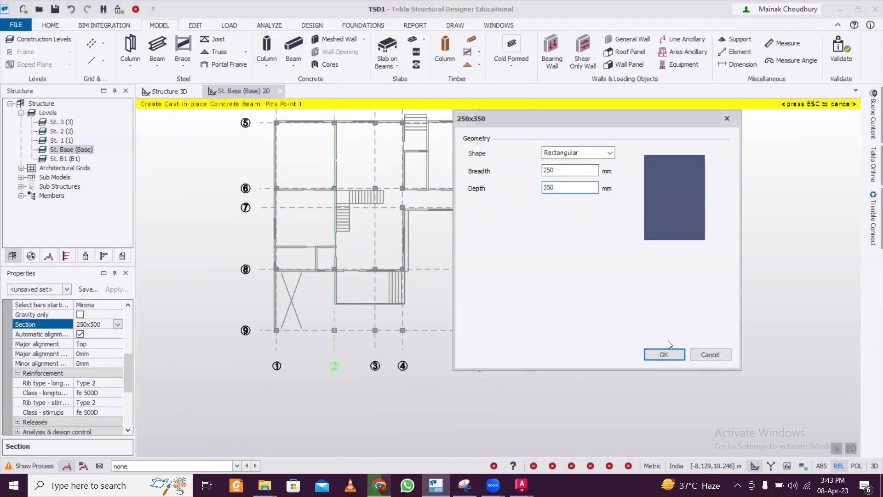
pyautogui.click(669, 356)
# - Try to draw a 250x350 beam along the partition wall between grids 7 and 8, spanning from grid 1 to grid 2
pyautogui.scroll(2, 297, 275)
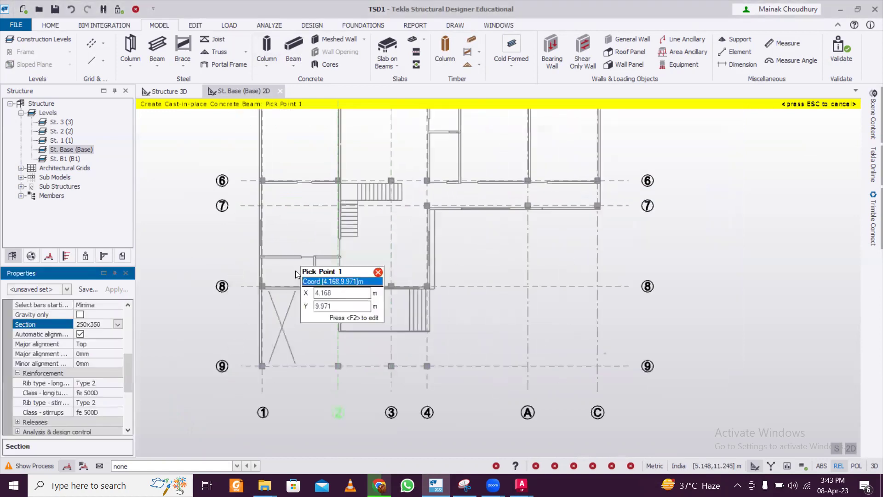
pyautogui.scroll(2, 297, 275)
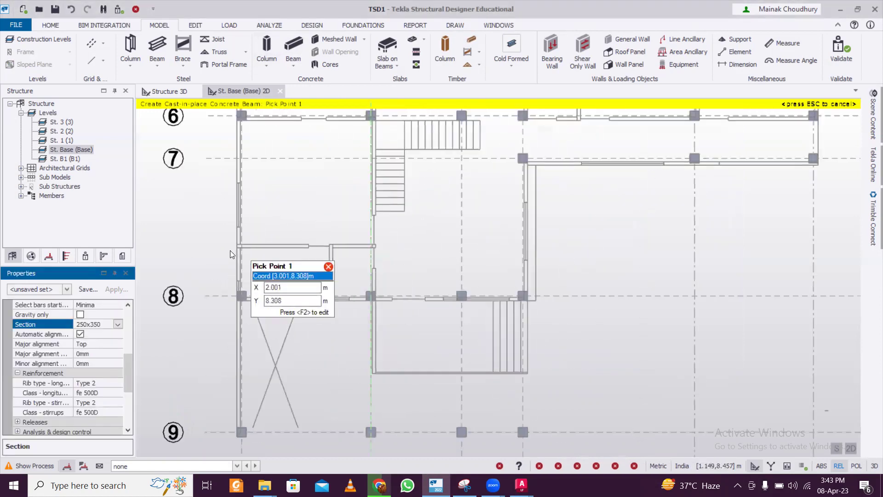
pyautogui.scroll(1, 238, 248)
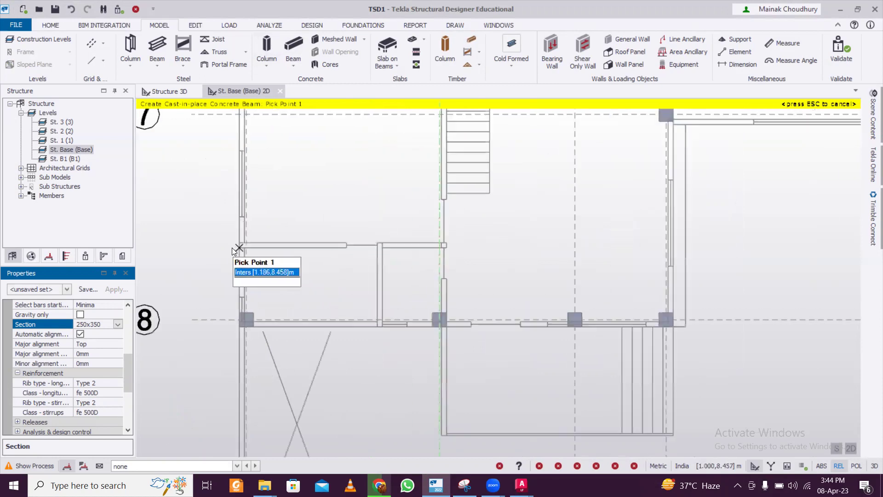
pyautogui.scroll(1, 238, 248)
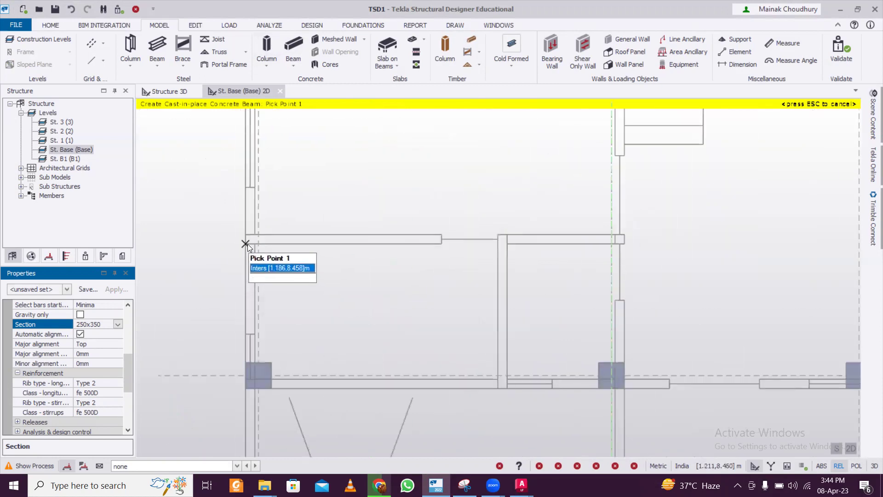
pyautogui.scroll(-1, 242, 244)
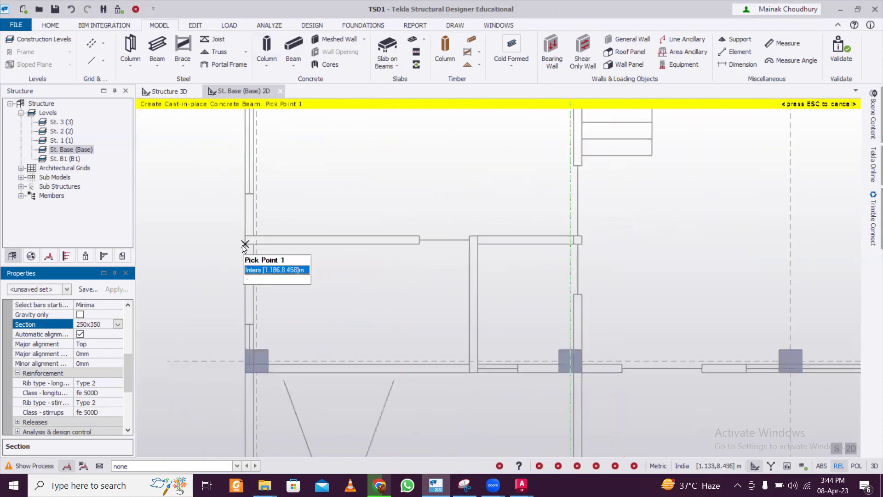
pyautogui.scroll(-3, 258, 250)
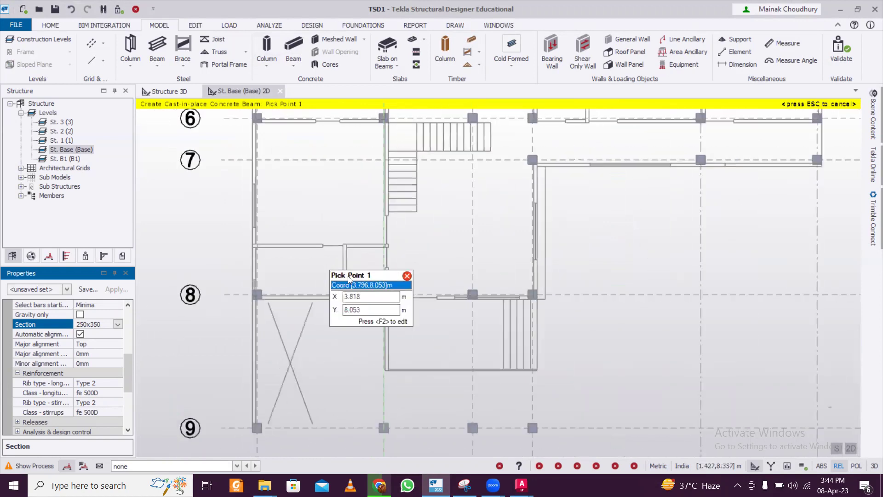
pyautogui.scroll(-1, 348, 275)
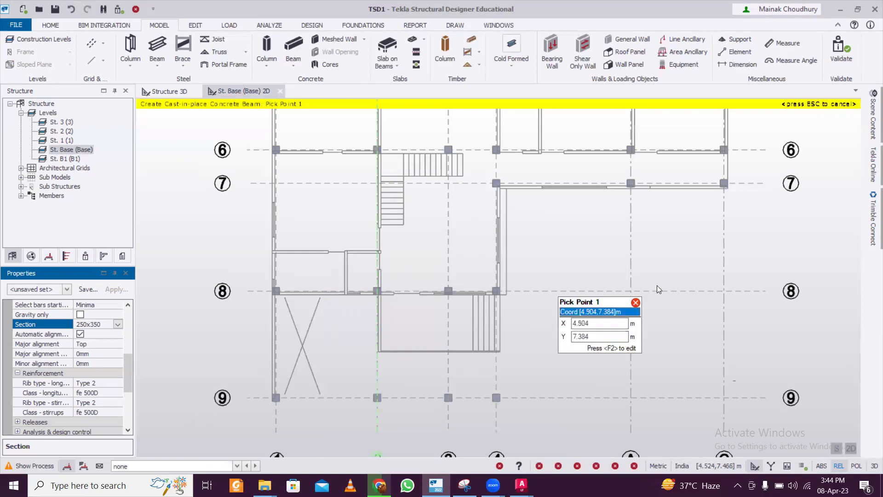
pyautogui.scroll(1, 257, 243)
pyautogui.scroll(1, 292, 256)
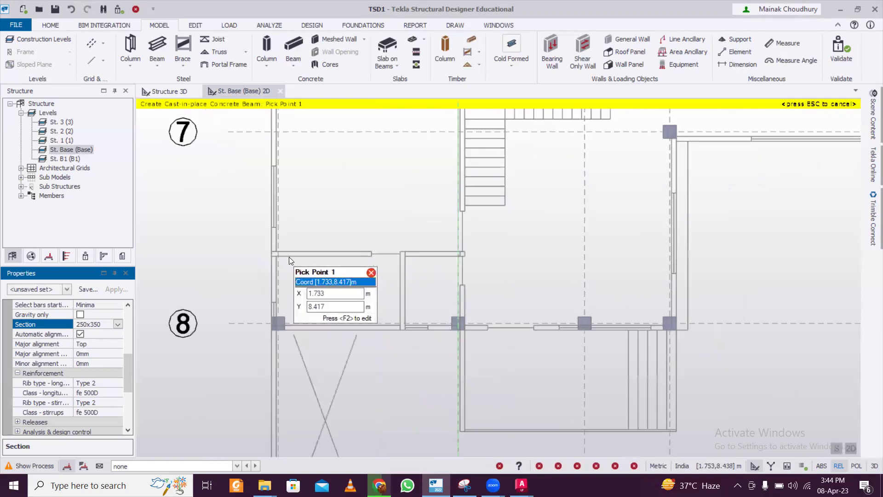
pyautogui.click(272, 254)
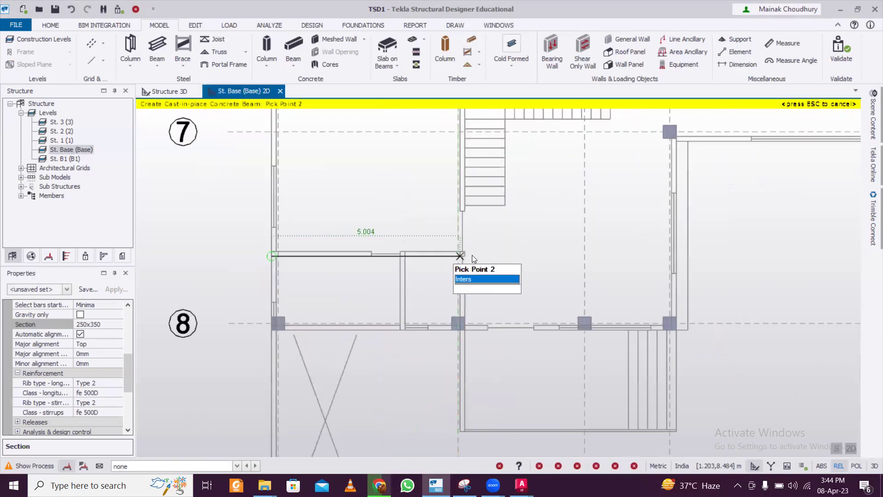
pyautogui.scroll(2, 468, 257)
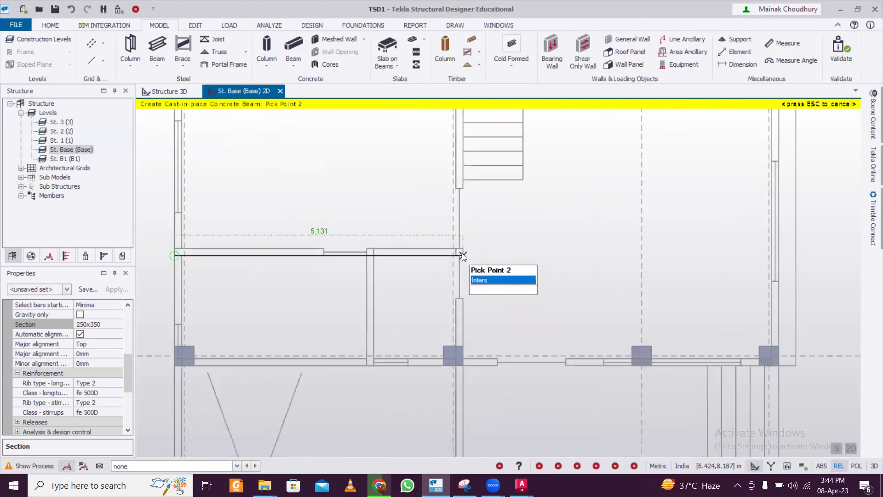
pyautogui.click(461, 255)
pyautogui.rightClick(461, 253)
pyautogui.press('Escape')
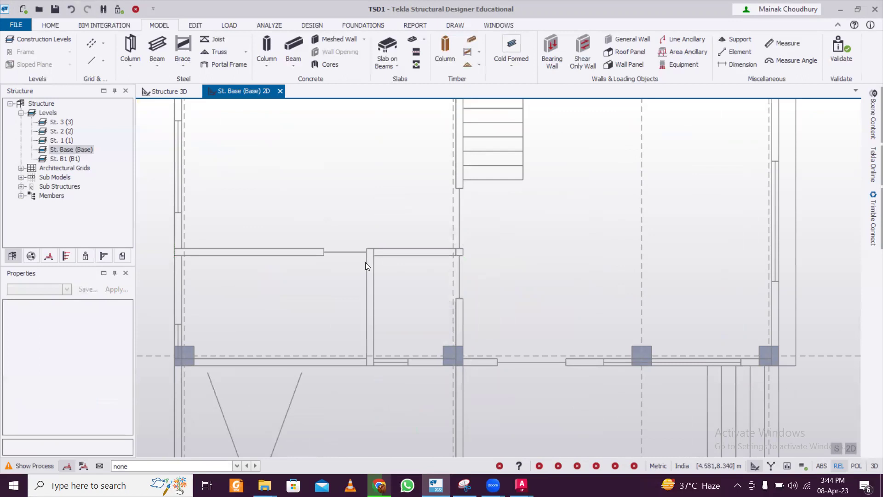
# - Add a quick parallel grid line about 1.9 m from grid 8 towards grid 7, along the partition wall between grids 1 and 2
pyautogui.scroll(-2, 357, 251)
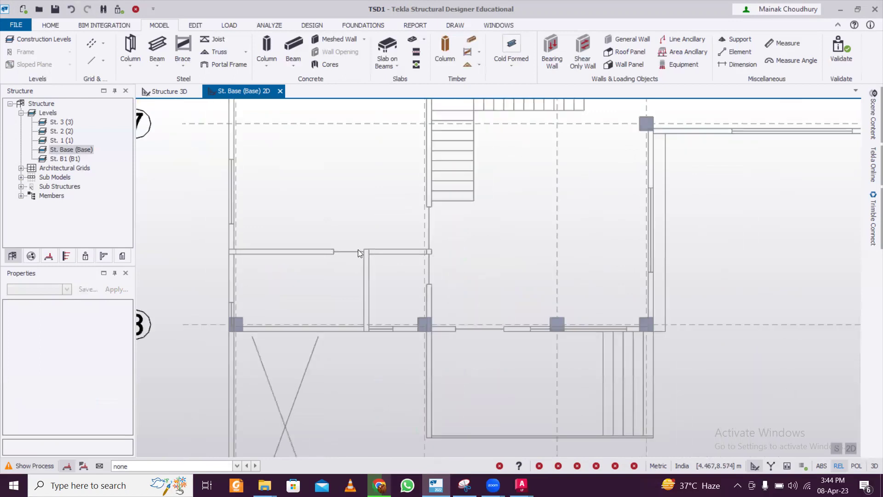
pyautogui.scroll(-2, 358, 249)
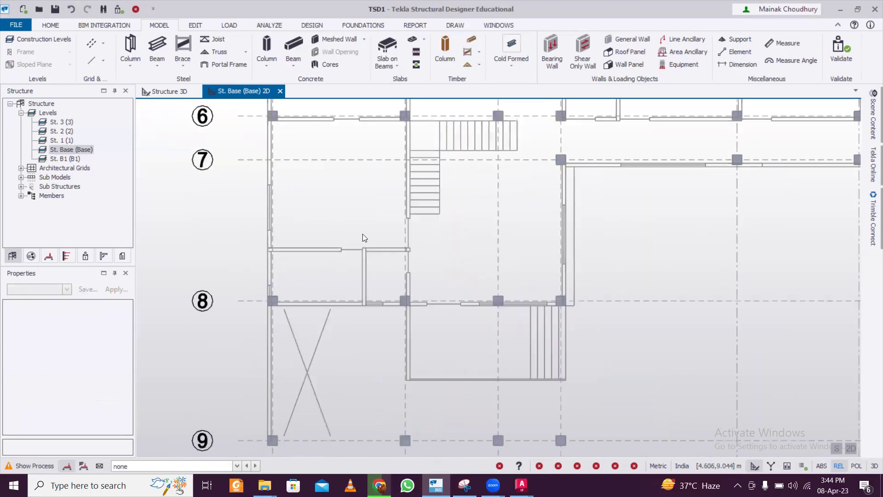
pyautogui.scroll(2, 303, 280)
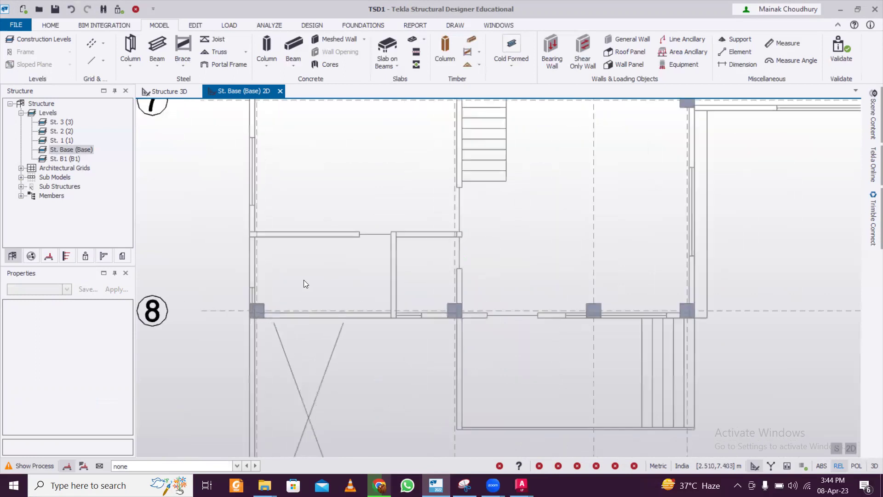
pyautogui.click(103, 43)
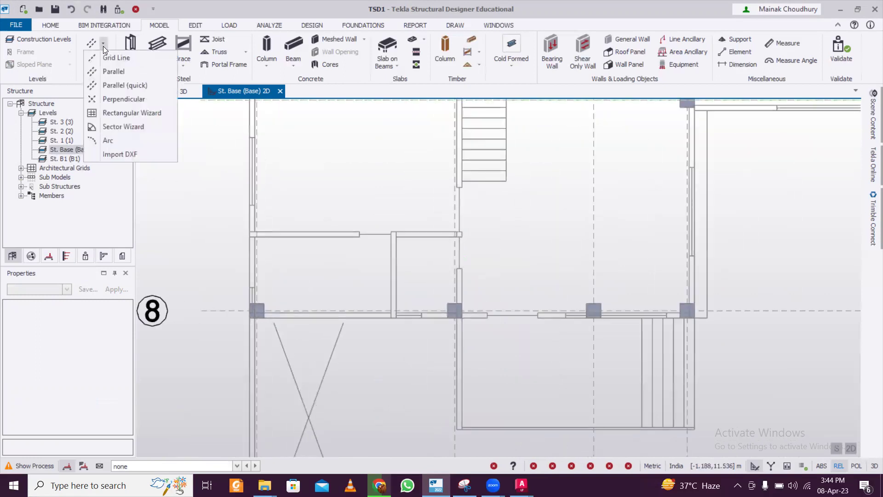
pyautogui.click(113, 81)
pyautogui.click(238, 302)
pyautogui.scroll(2, 228, 238)
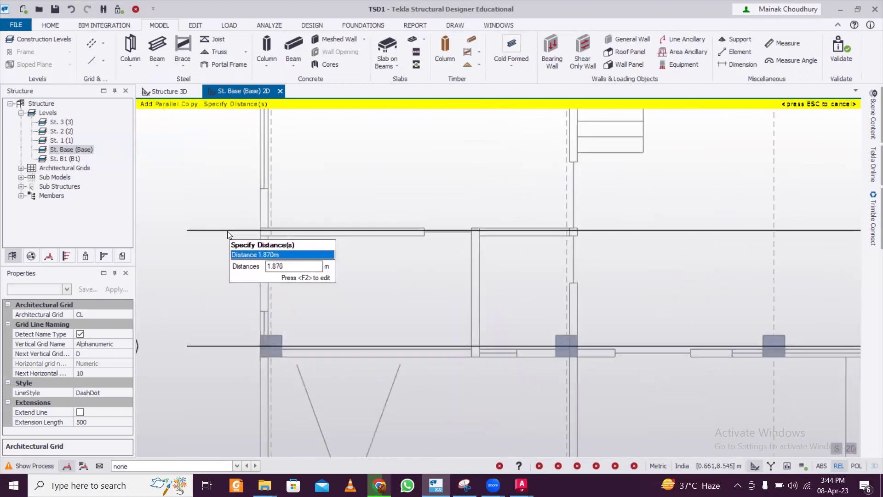
pyautogui.scroll(-3, 223, 249)
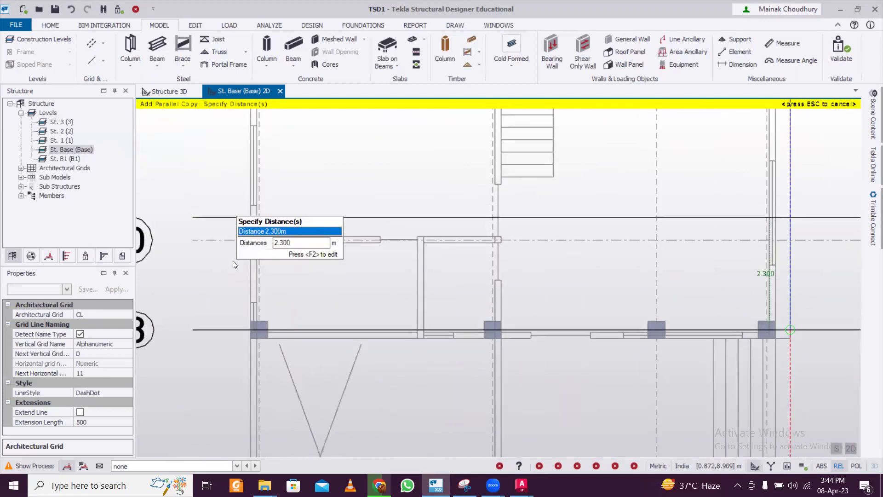
pyautogui.press('Escape')
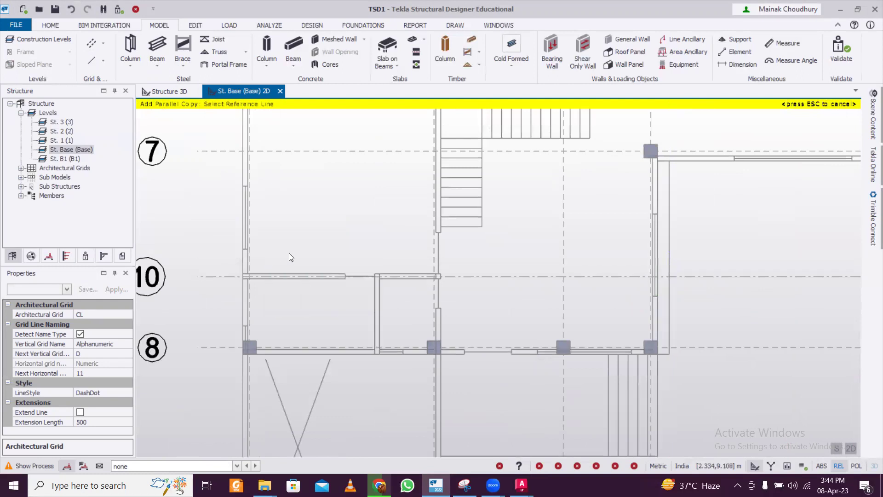
# - Create a 250x350 cast-in-place concrete beam along grid 10, spanning from grid 1 to grid 2
pyautogui.click(294, 48)
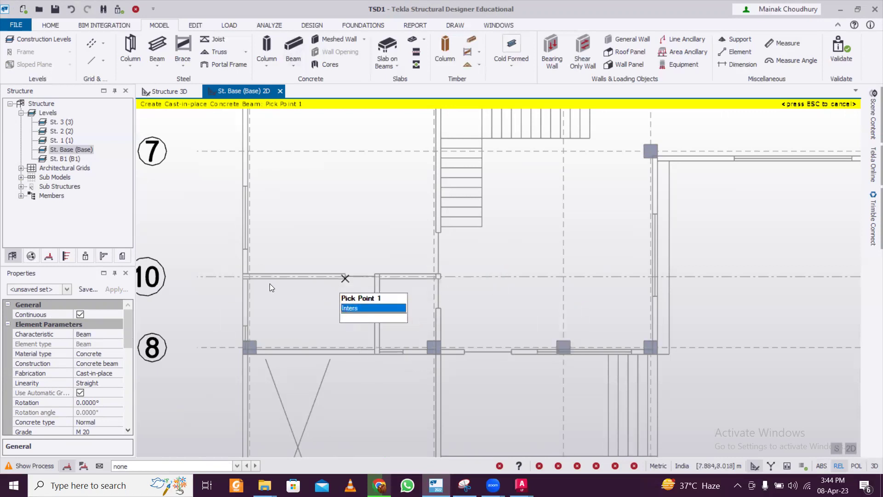
pyautogui.click(248, 277)
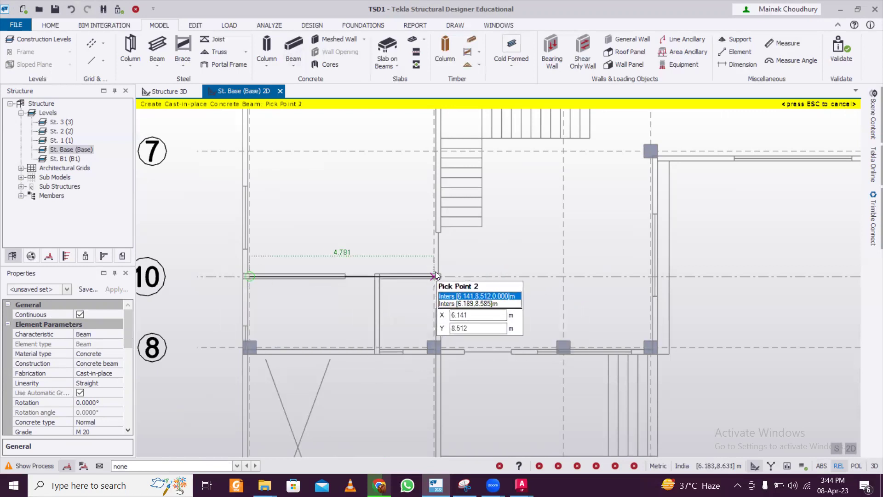
pyautogui.click(435, 272)
pyautogui.press('Escape')
# - Set the releases of the grid 10 beam to Pin at both ends
pyautogui.scroll(1, 349, 282)
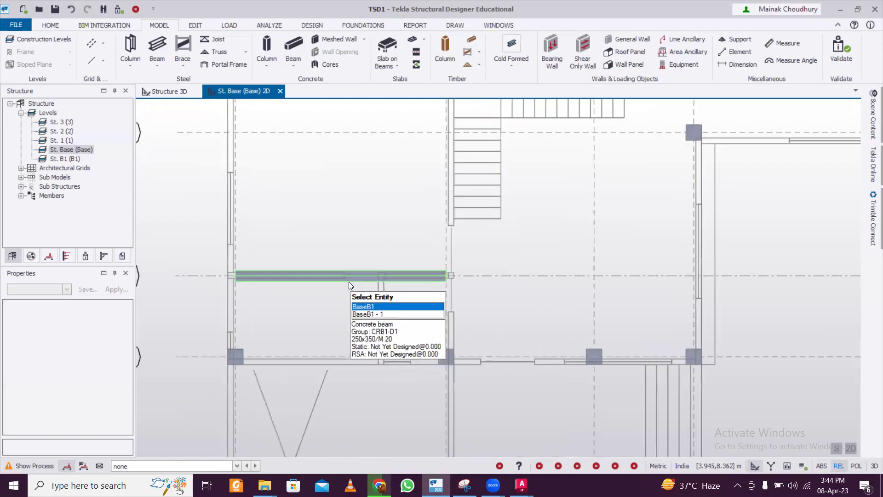
pyautogui.click(348, 282)
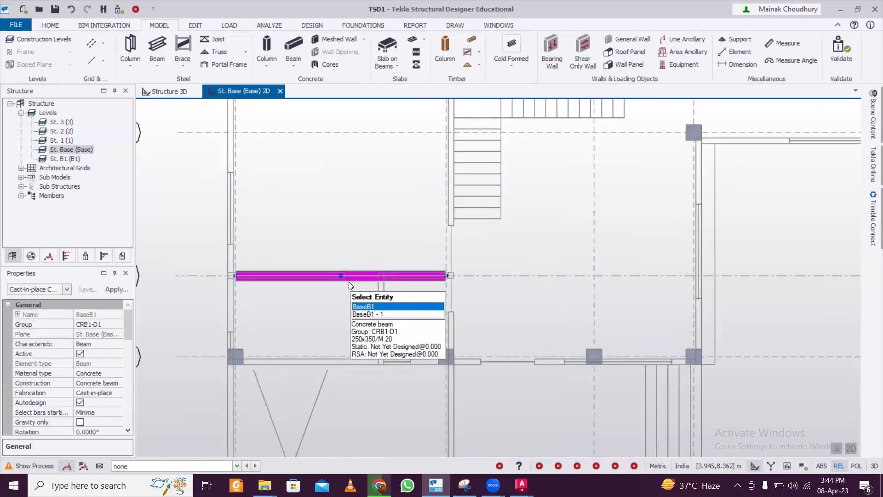
pyautogui.doubleClick(349, 282)
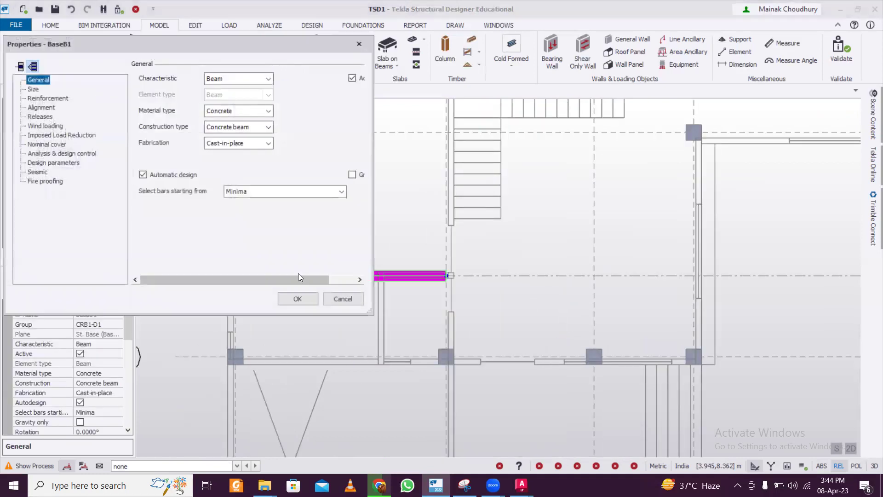
pyautogui.click(40, 116)
pyautogui.click(257, 81)
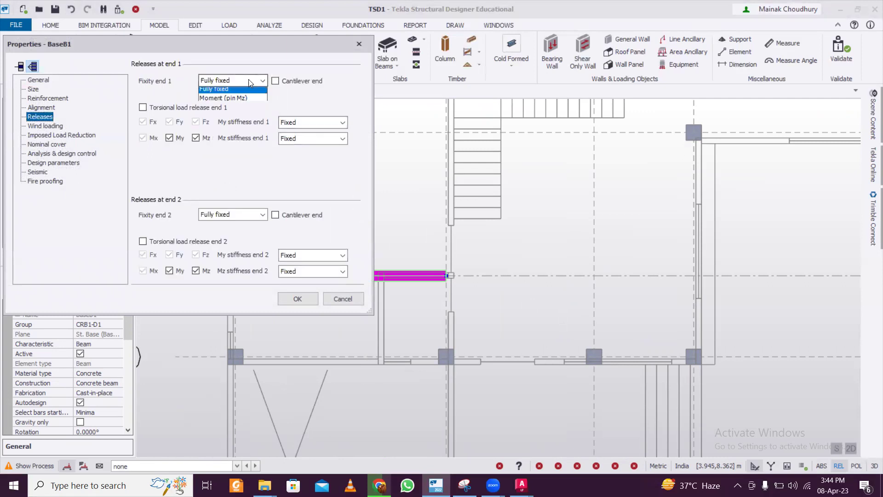
pyautogui.click(230, 95)
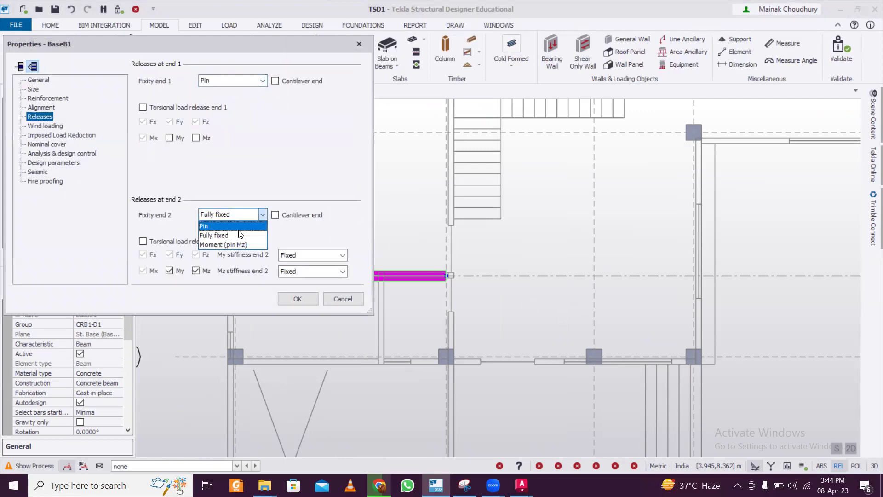
pyautogui.click(239, 226)
pyautogui.click(297, 299)
pyautogui.moveTo(350, 274)
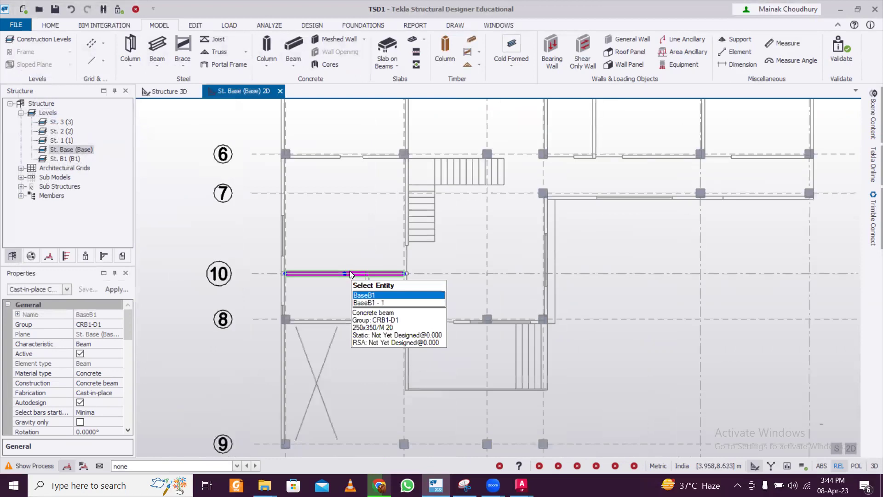
# - Add a parallel grid line about 2.09 m from grid 4 towards grid A, along the partition wall beside the stairs
pyautogui.scroll(-3, 349, 272)
pyautogui.moveTo(514, 194); pyautogui.dragTo(496, 232, button='middle')
pyautogui.scroll(4, 496, 232)
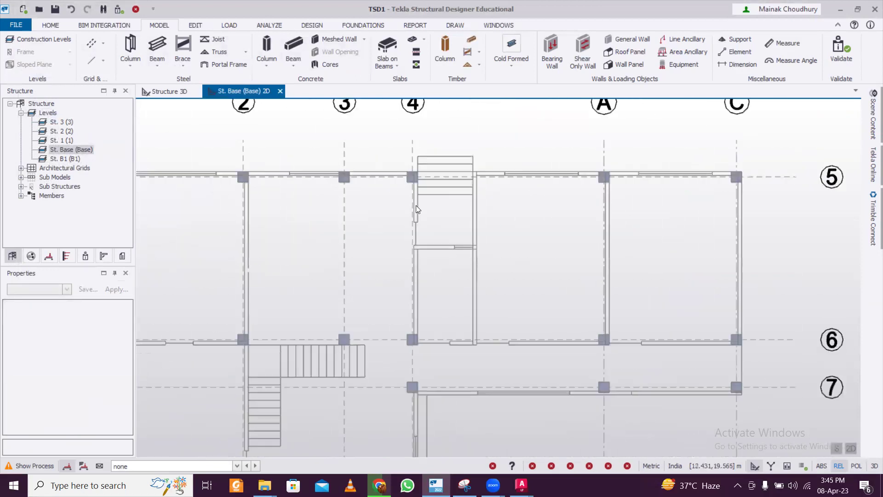
pyautogui.moveTo(416, 205); pyautogui.dragTo(401, 265, button='middle')
pyautogui.click(89, 42)
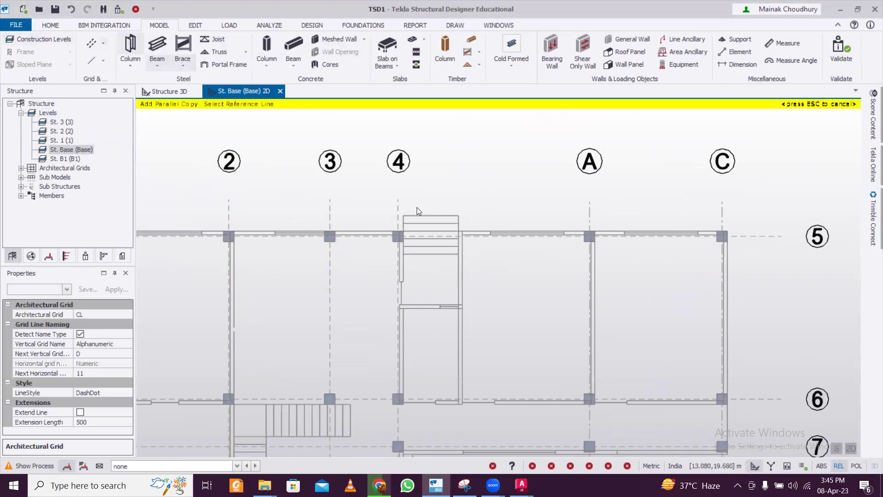
pyautogui.click(398, 206)
pyautogui.scroll(2, 471, 204)
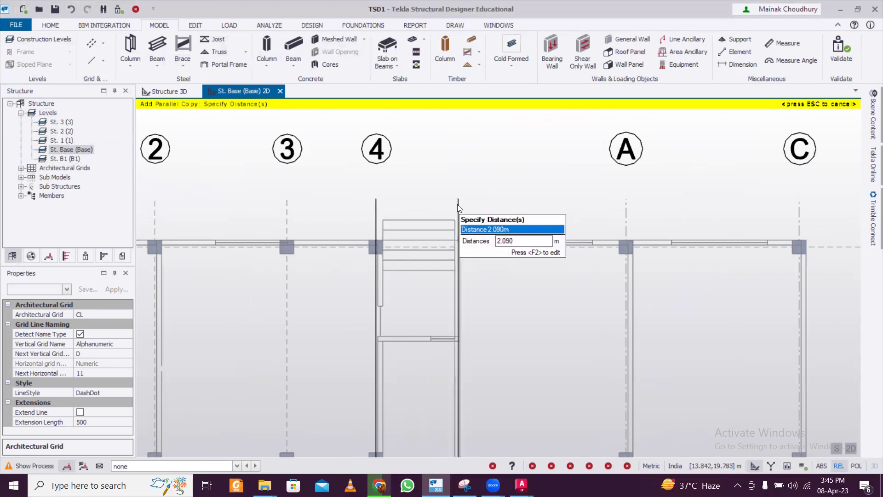
pyautogui.click(458, 205)
# - Create a 250x350 concrete beam along grid D, spanning from grid 5 to grid 6
pyautogui.scroll(-2, 473, 216)
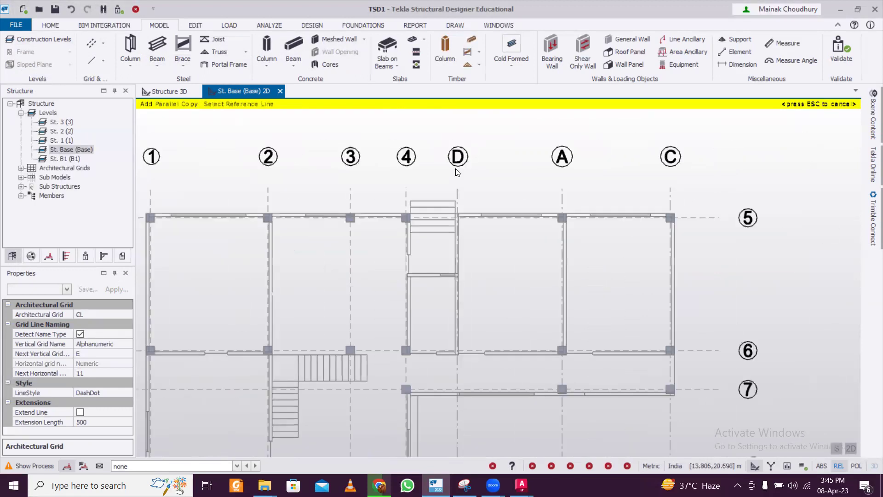
pyautogui.scroll(1, 456, 211)
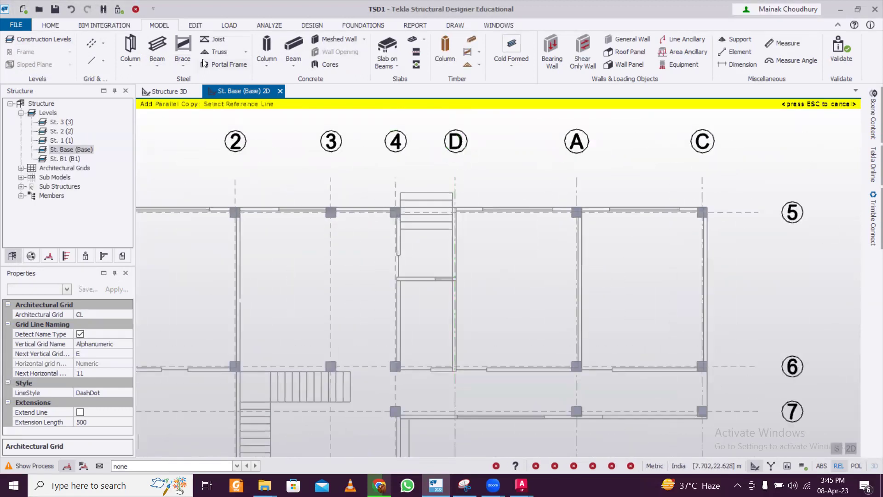
pyautogui.click(292, 49)
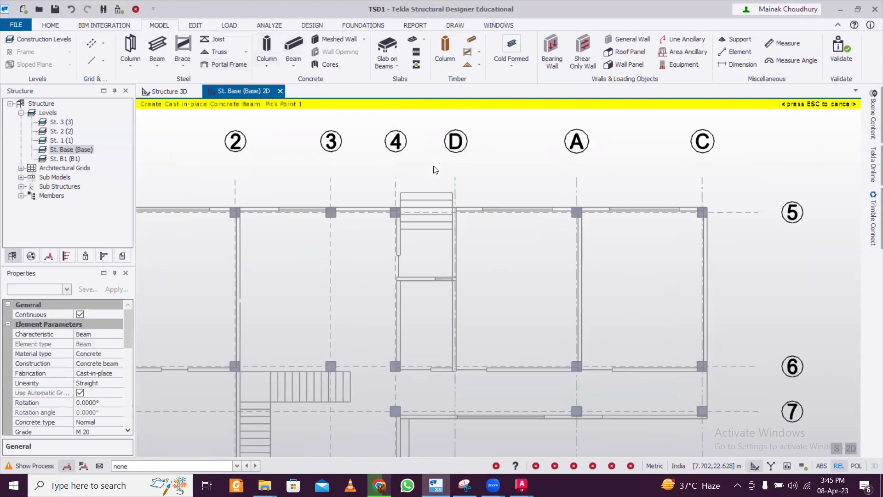
pyautogui.scroll(1, 454, 211)
pyautogui.click(454, 211)
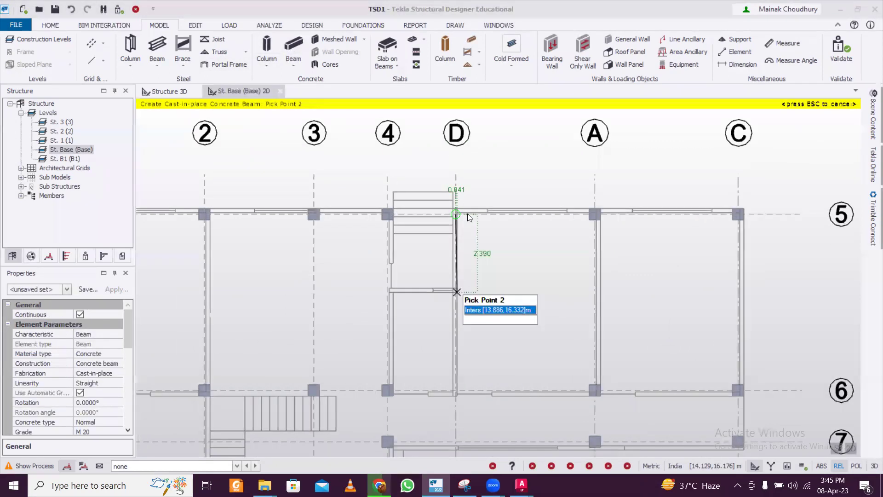
pyautogui.moveTo(501, 298); pyautogui.dragTo(495, 192, button='middle')
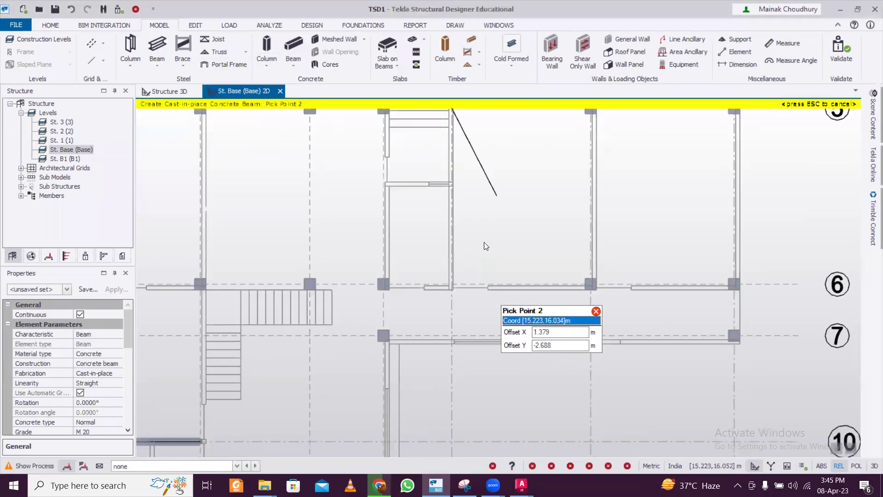
pyautogui.click(449, 283)
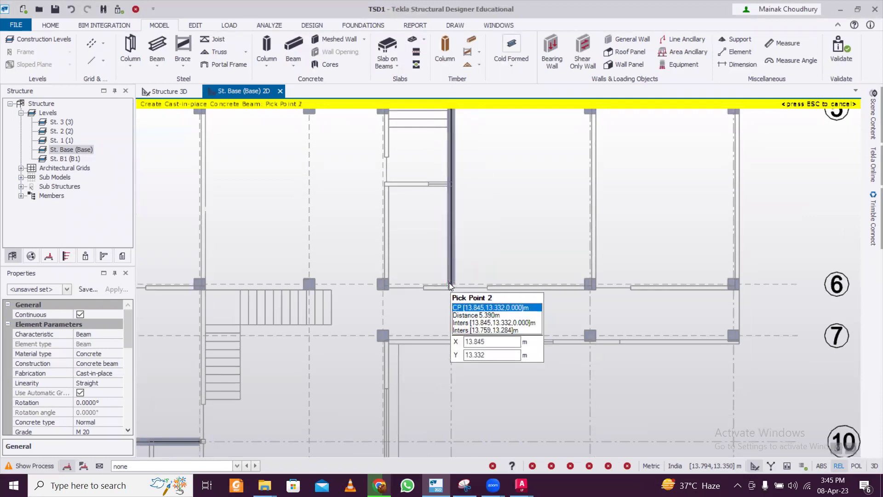
pyautogui.press('Escape')
# - Set the releases of the grid D beam to Pin at both ends
pyautogui.click(453, 263)
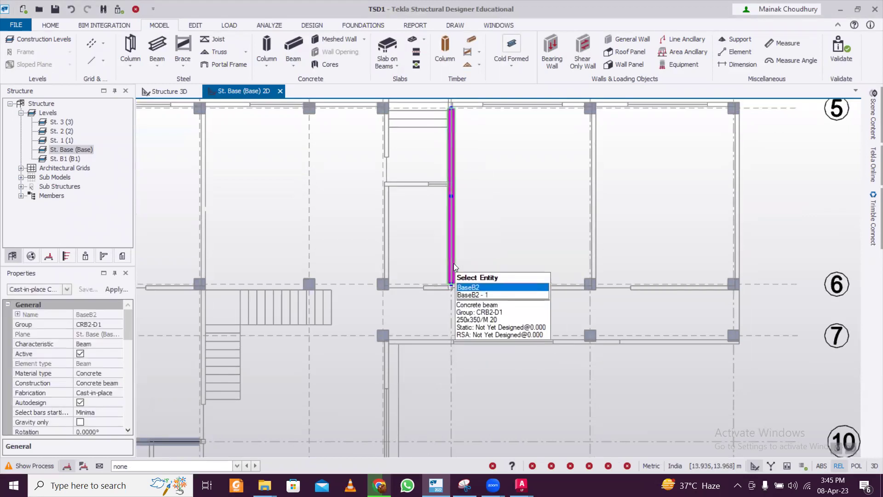
pyautogui.doubleClick(453, 263)
pyautogui.click(39, 116)
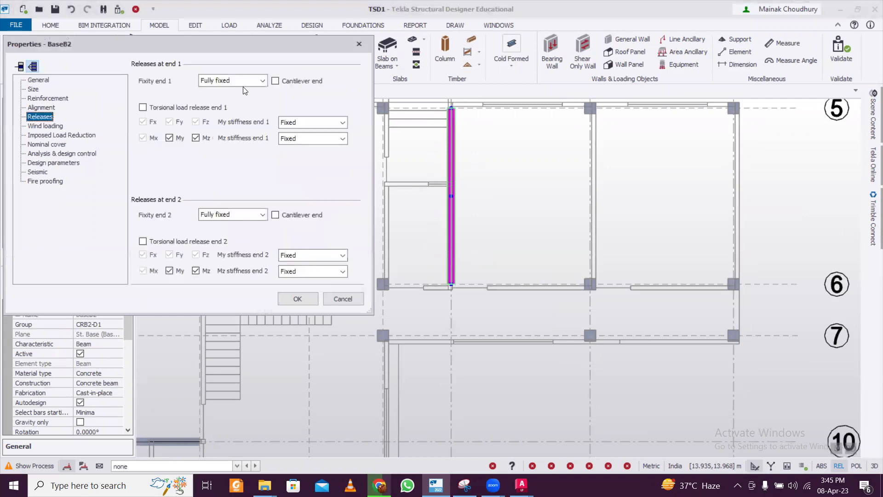
pyautogui.click(240, 90)
pyautogui.click(239, 216)
pyautogui.click(237, 226)
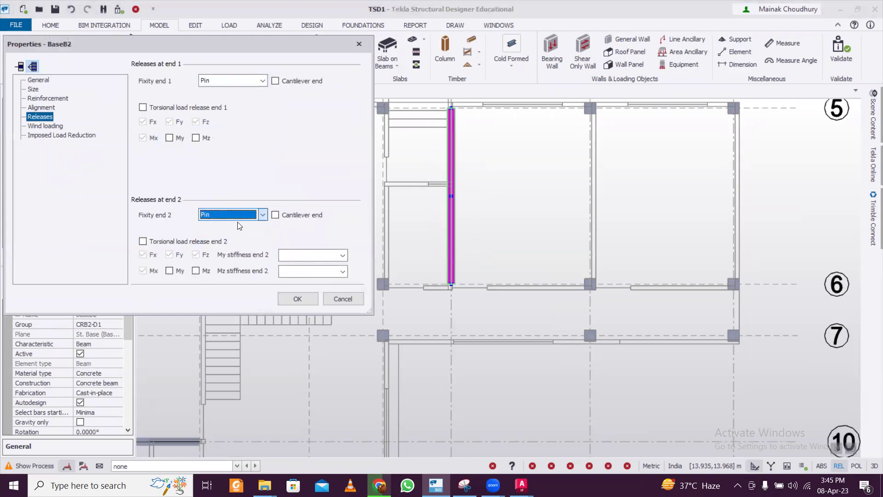
pyautogui.click(301, 297)
# - Create continuous 250x350 concrete beams along all the column gridlines of the base plan, and check their layout over the plan
pyautogui.scroll(-3, 381, 259)
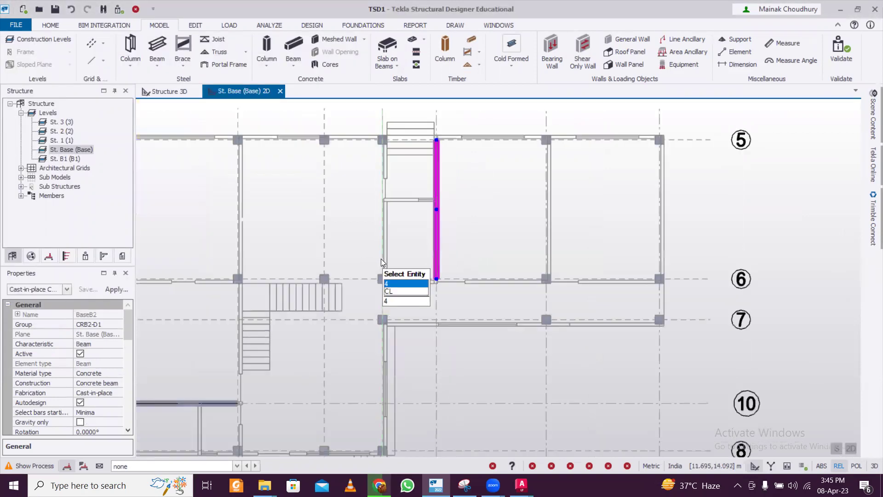
pyautogui.moveTo(277, 317); pyautogui.dragTo(392, 240, button='middle')
pyautogui.scroll(-2, 393, 265)
pyautogui.moveTo(406, 377); pyautogui.dragTo(410, 293, button='middle')
pyautogui.moveTo(439, 231); pyautogui.dragTo(408, 323, button='middle')
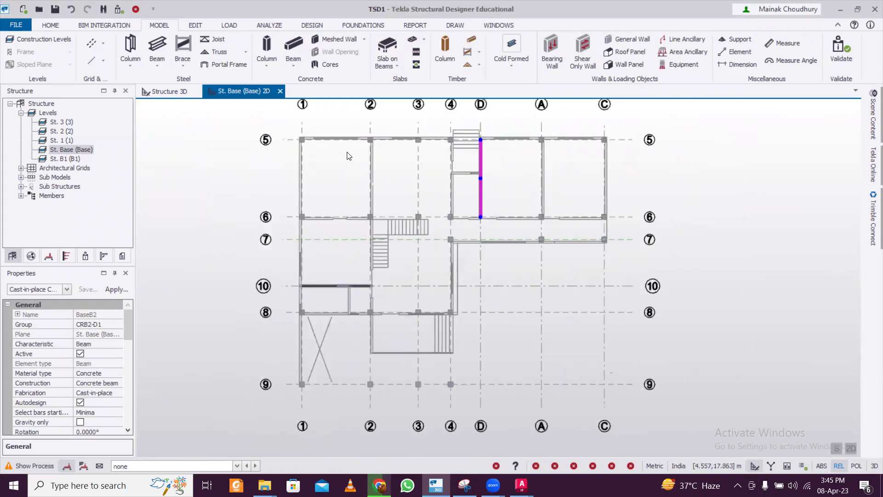
pyautogui.click(421, 194)
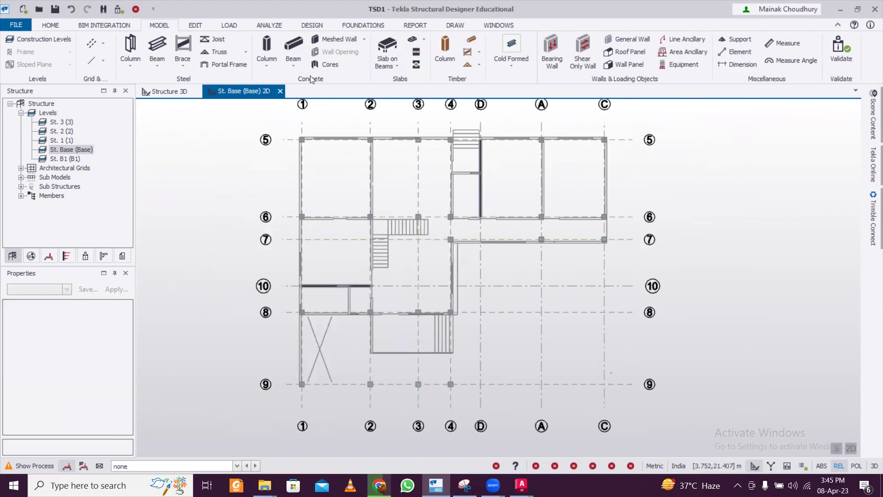
pyautogui.click(301, 49)
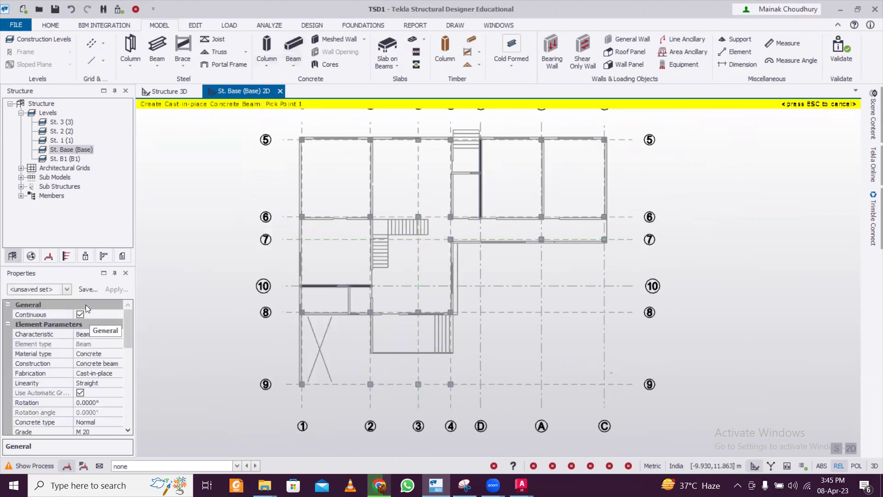
pyautogui.moveTo(131, 325); pyautogui.dragTo(132, 354)
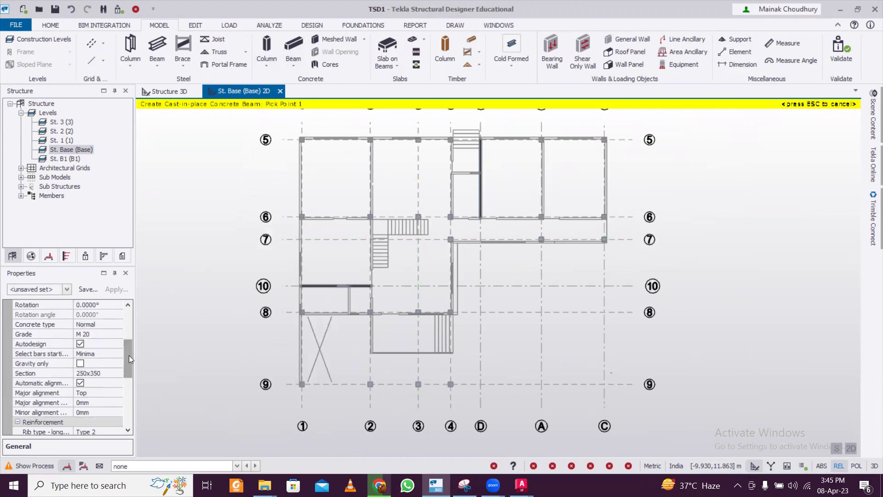
pyautogui.scroll(-2, 279, 271)
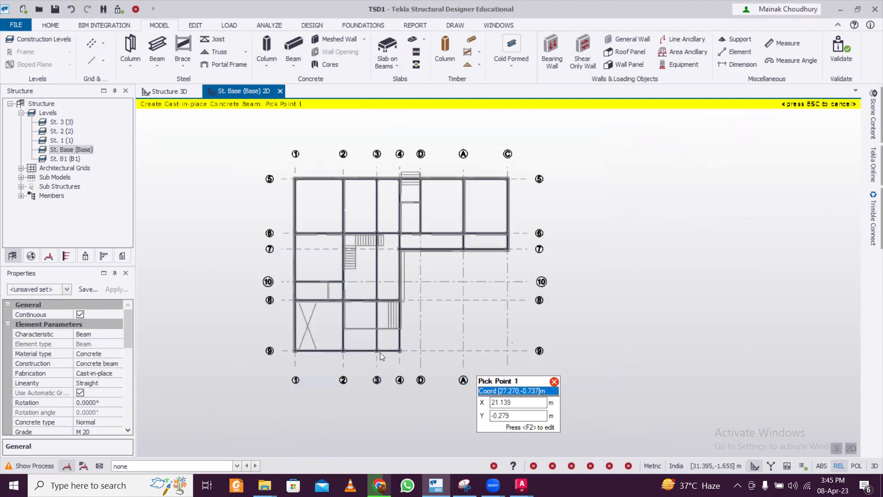
pyautogui.scroll(2, 332, 338)
pyautogui.scroll(1, 455, 326)
pyautogui.scroll(3, 455, 326)
pyautogui.scroll(2, 332, 335)
pyautogui.scroll(-3, 398, 322)
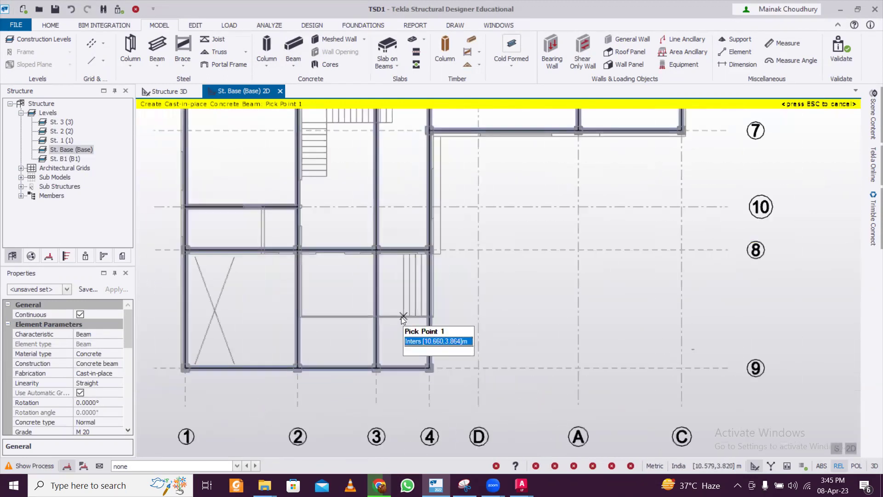
pyautogui.scroll(-3, 401, 316)
pyautogui.press('Escape')
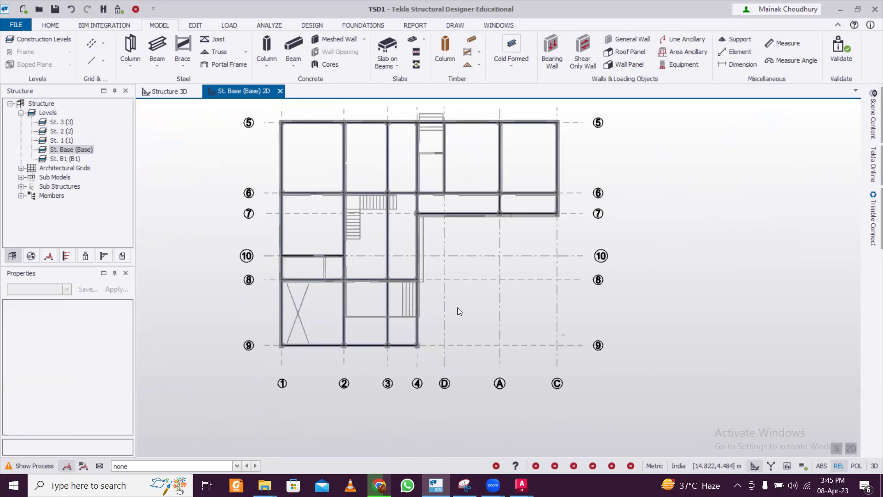
# - Validate the model and inspect the base beams and columns from several sides in the 3D structure view
pyautogui.click(840, 56)
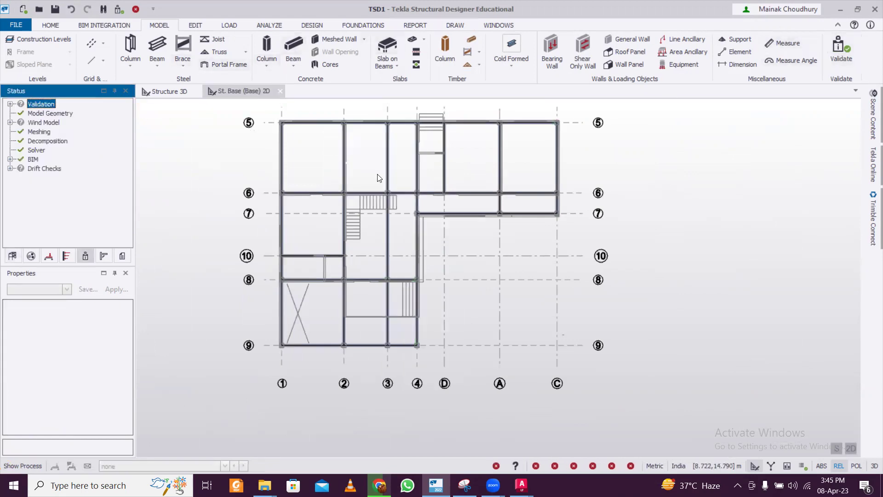
pyautogui.click(164, 90)
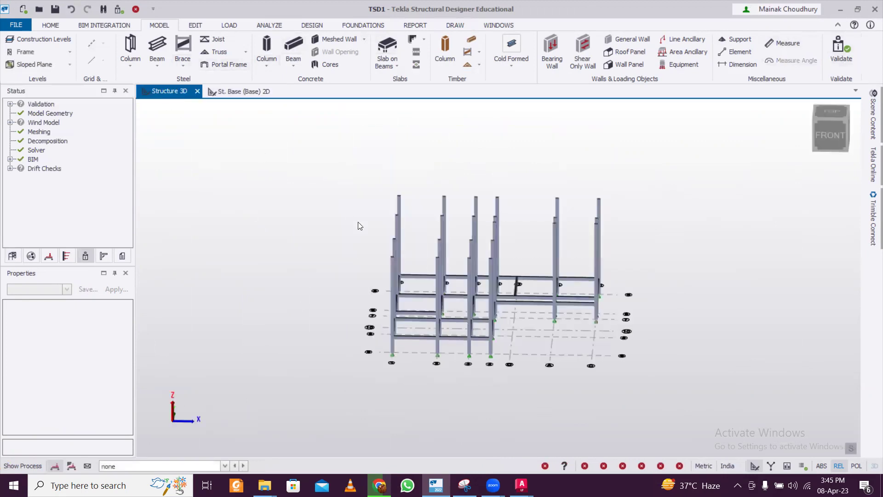
pyautogui.moveTo(686, 301); pyautogui.dragTo(508, 301, button='right')
pyautogui.scroll(5, 548, 321)
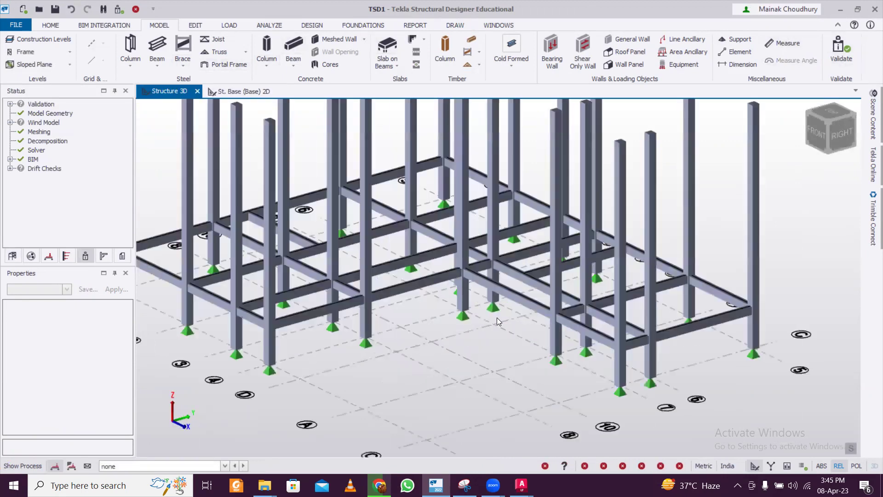
pyautogui.scroll(-3, 491, 321)
pyautogui.moveTo(488, 329); pyautogui.dragTo(506, 341, button='right')
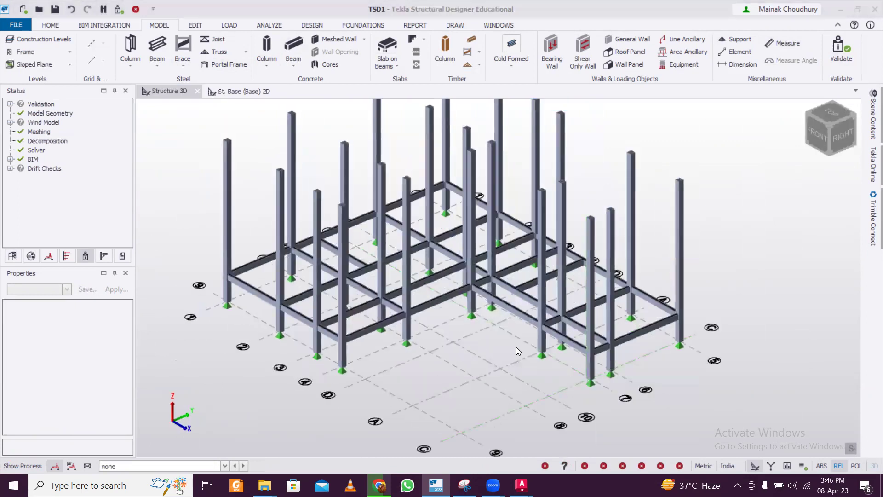
pyautogui.scroll(-3, 458, 290)
pyautogui.scroll(3, 459, 288)
pyautogui.moveTo(425, 313); pyautogui.dragTo(731, 332, button='right')
pyautogui.moveTo(731, 330); pyautogui.dragTo(717, 306, button='middle')
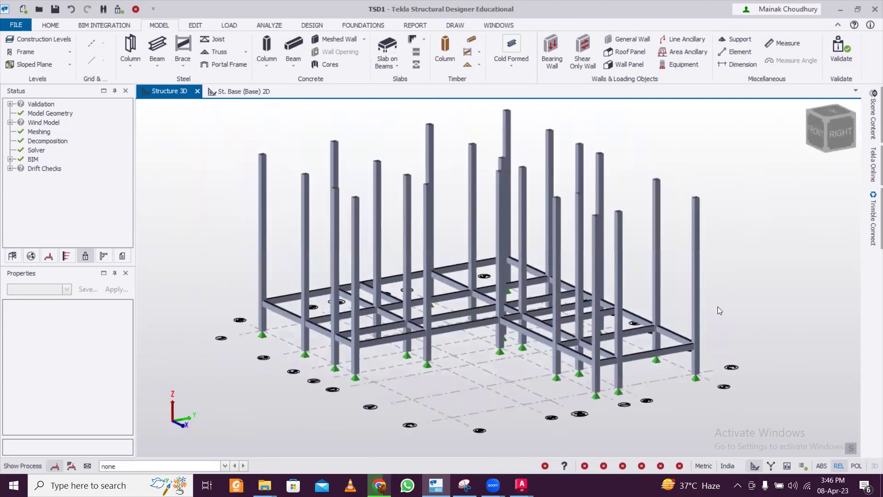
pyautogui.moveTo(714, 305); pyautogui.dragTo(519, 366, button='right')
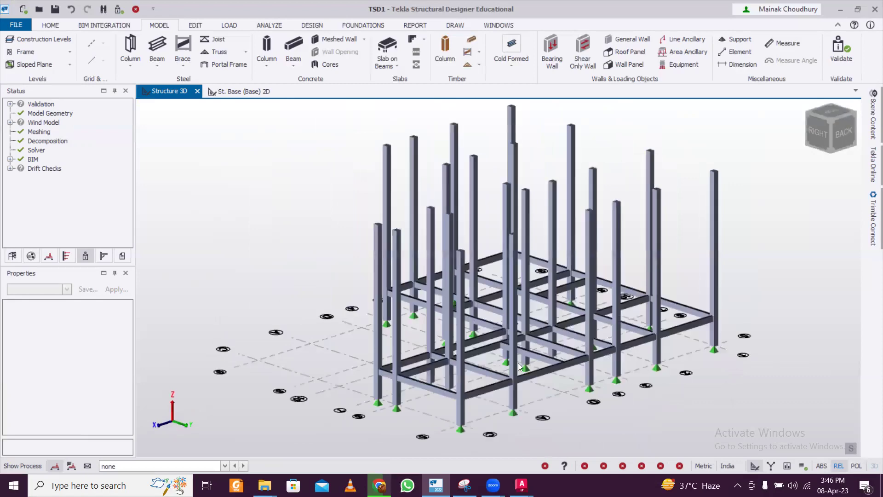
# - Switch to the CL for PL drawing in AutoCAD LT
pyautogui.moveTo(521, 485)
pyautogui.click(553, 426)
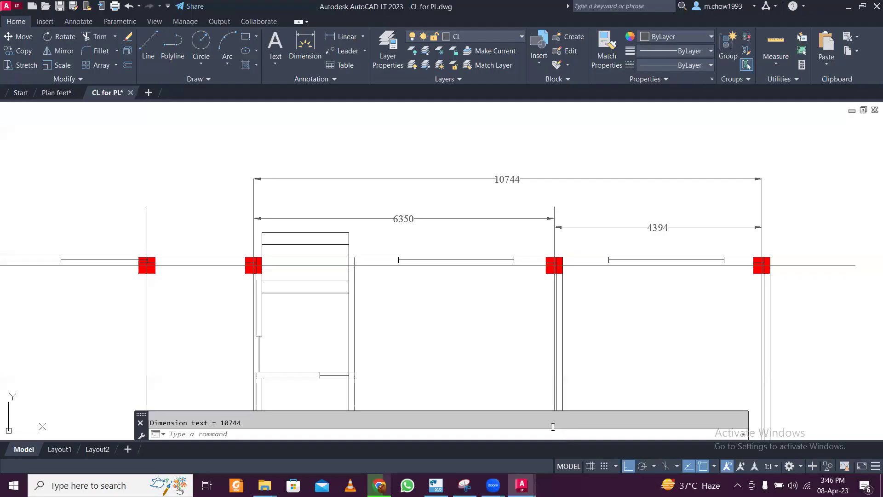
# - Close the CL for PL drawing and save its changes
pyautogui.scroll(-10, 426, 271)
pyautogui.scroll(4, 426, 287)
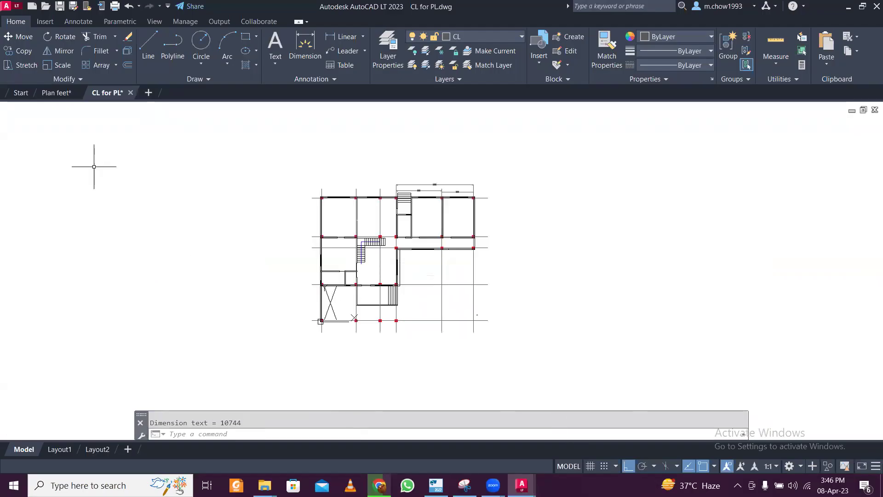
pyautogui.click(57, 93)
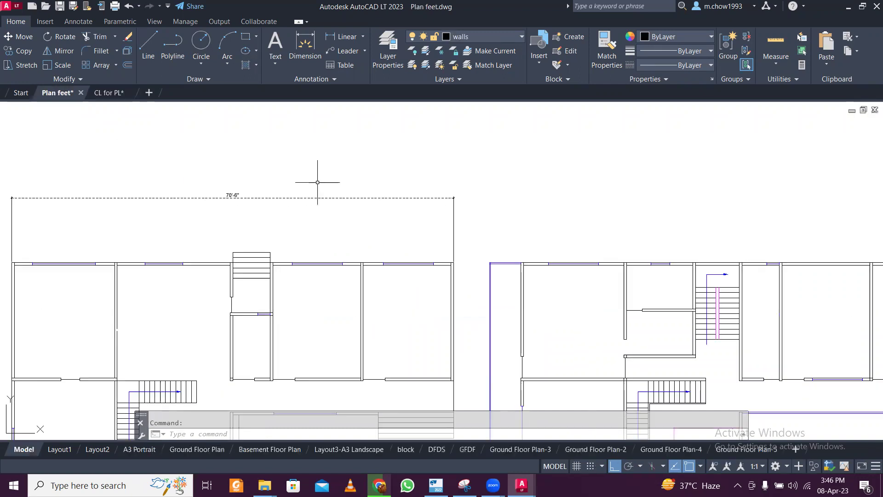
pyautogui.click(111, 93)
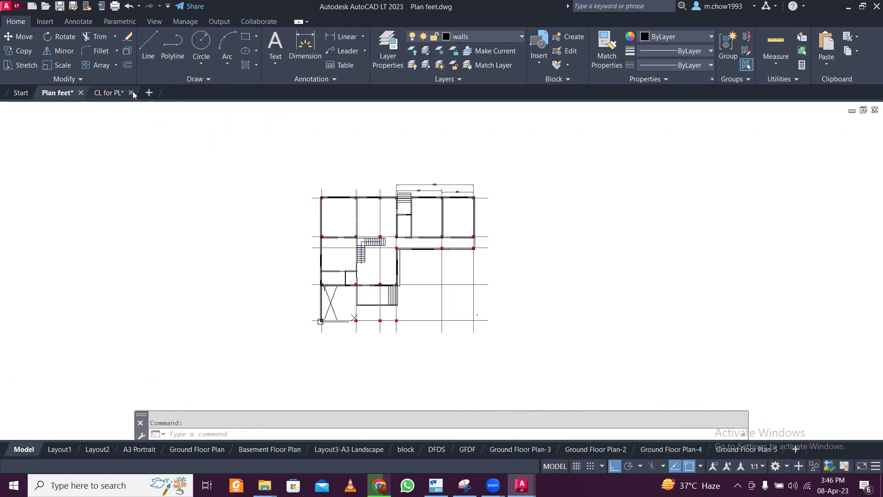
pyautogui.click(131, 93)
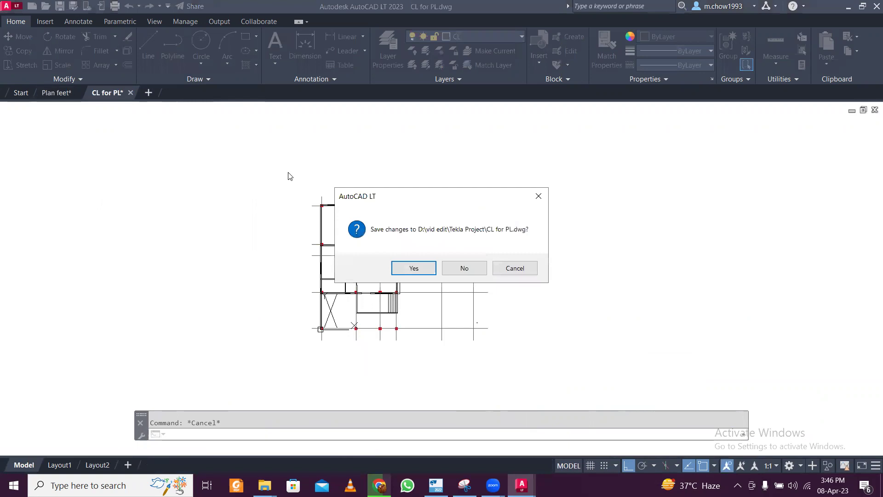
pyautogui.click(404, 268)
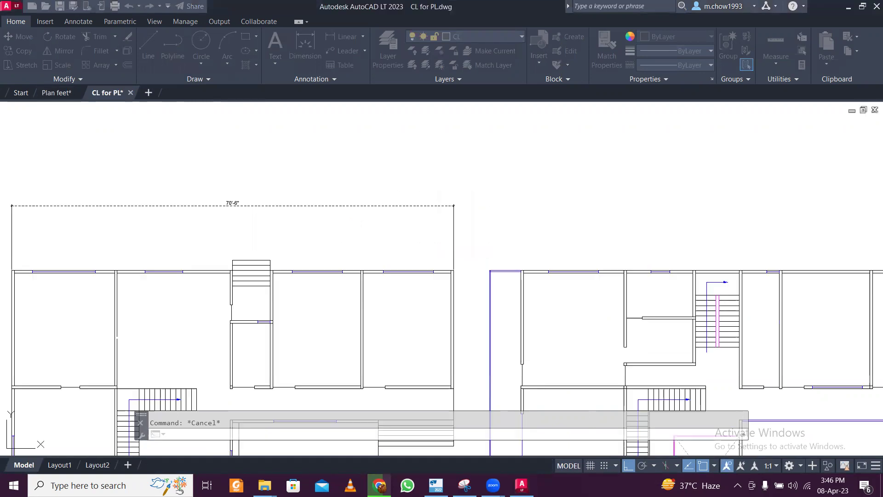
# - Open the Plan mm with column positions drawing from the Tekla Project folder and look over its floor plans
pyautogui.click(848, 7)
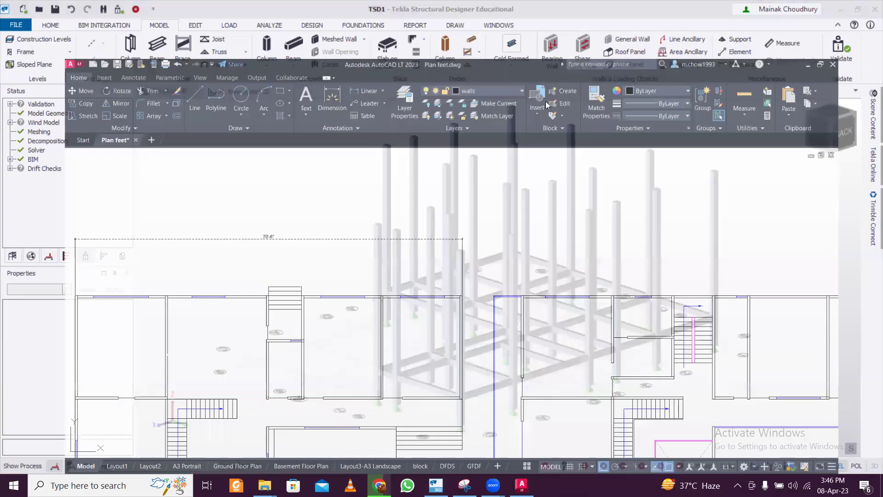
pyautogui.click(840, 12)
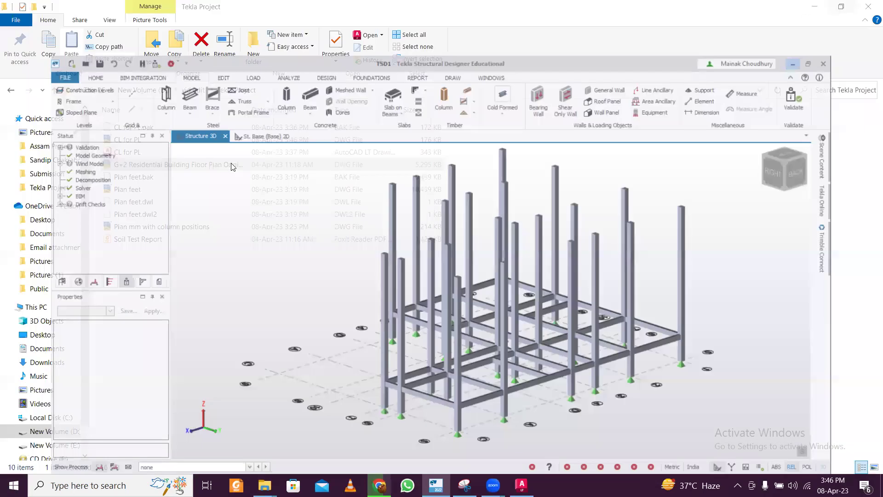
pyautogui.doubleClick(224, 225)
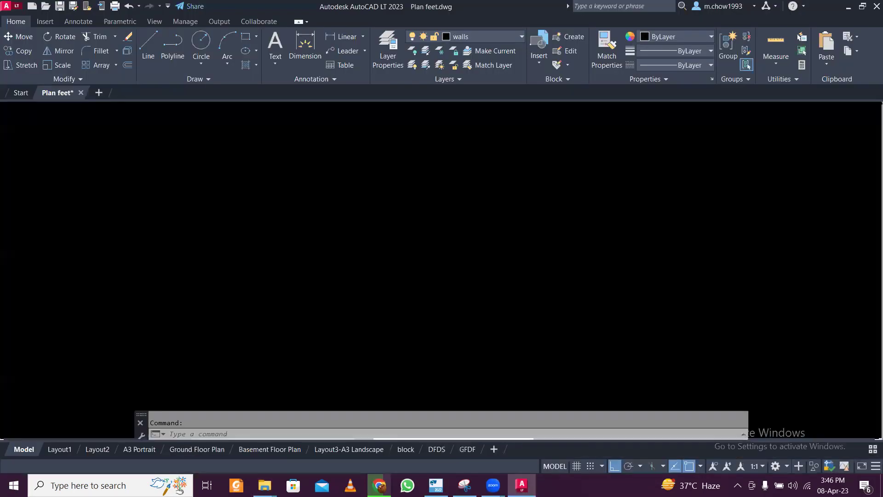
pyautogui.scroll(-2, 138, 232)
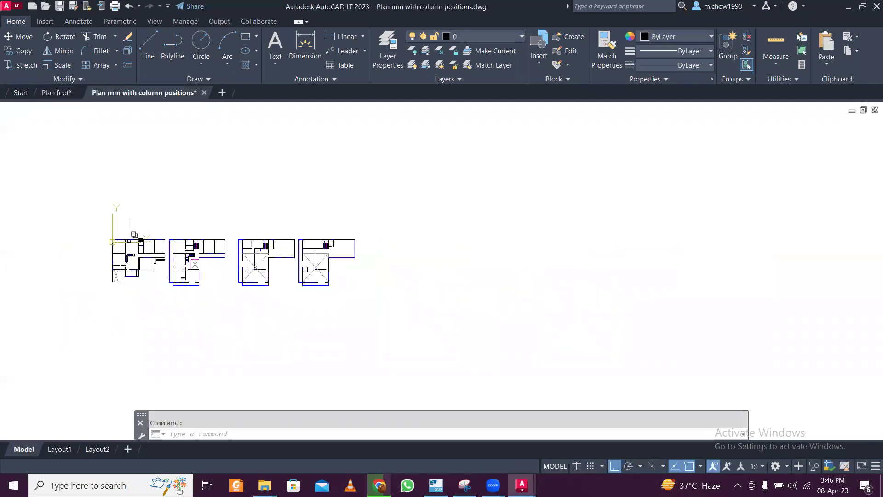
pyautogui.scroll(5, 110, 239)
pyautogui.scroll(-5, 161, 214)
pyautogui.scroll(1, 157, 224)
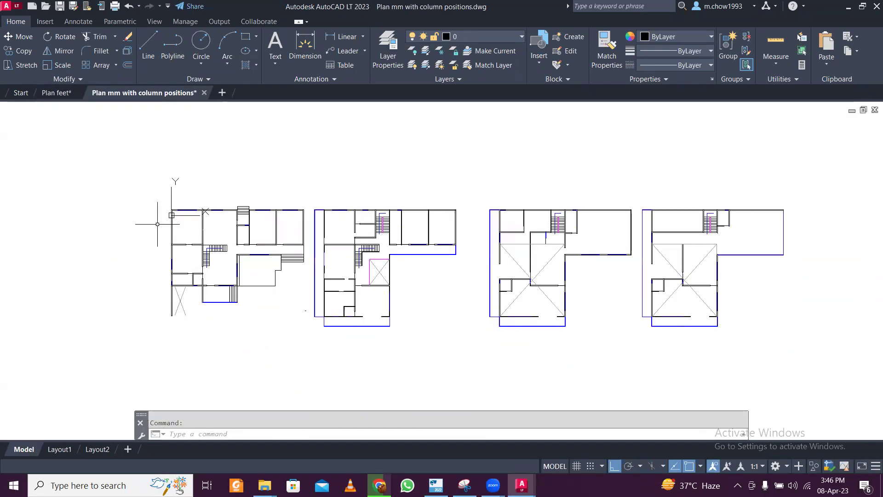
pyautogui.scroll(2, 168, 219)
pyautogui.scroll(-2, 174, 198)
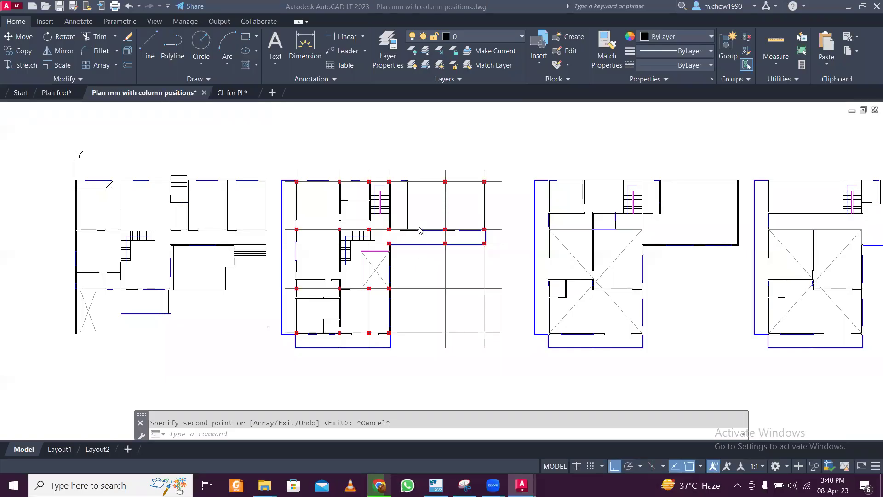
# - Save a copy of the drawing as CL for FF in the Tekla Project folder
pyautogui.scroll(-3, 423, 226)
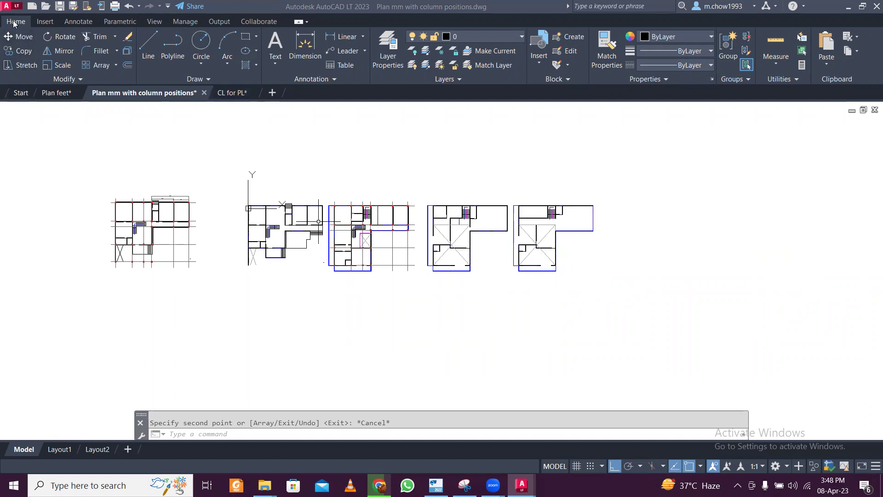
pyautogui.click(10, 5)
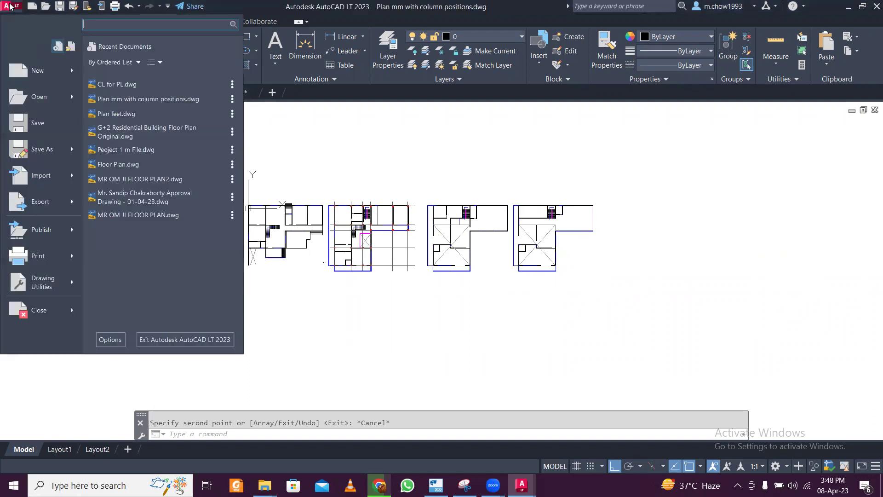
pyautogui.click(44, 155)
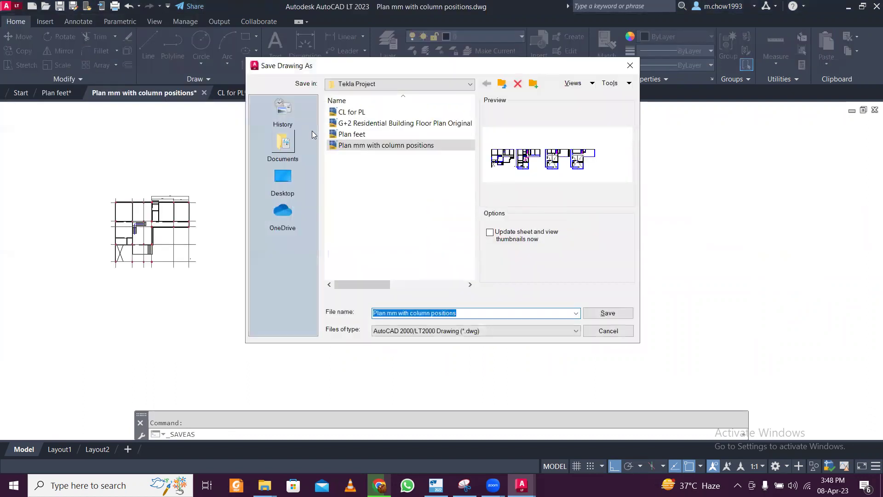
pyautogui.click(346, 114)
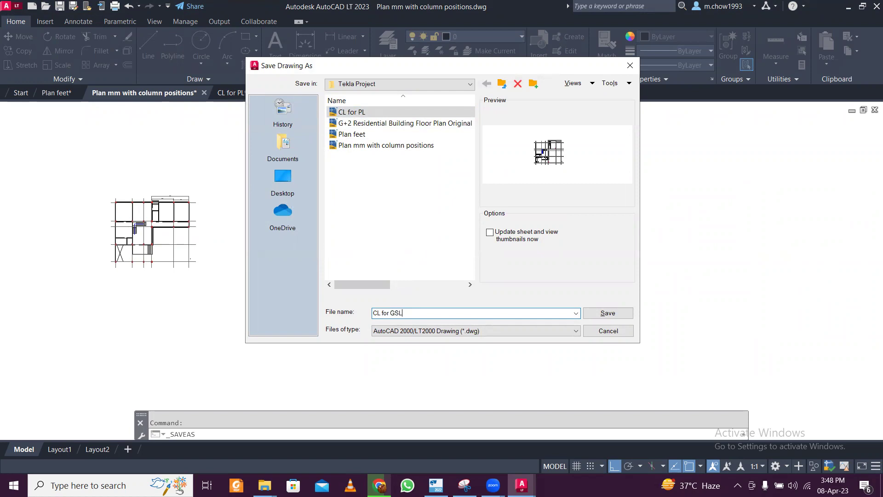
pyautogui.press('BackSpace')
pyautogui.press('BackSpace')
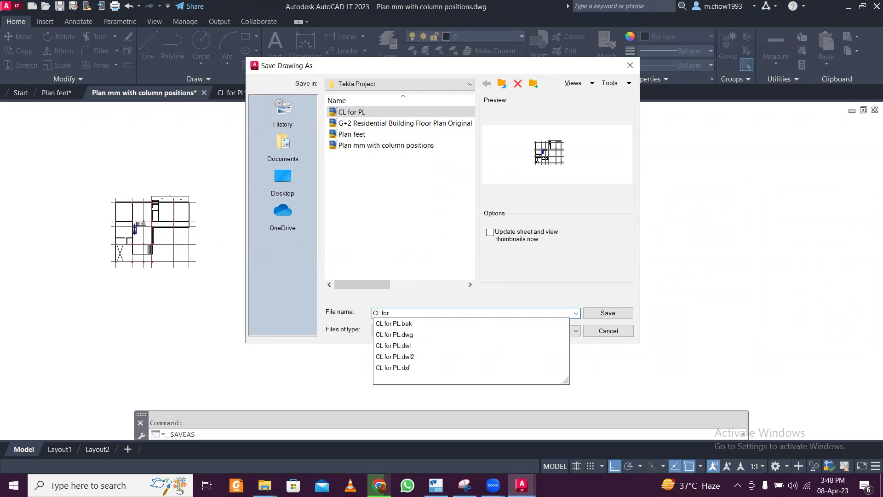
pyautogui.write('FF')
pyautogui.click(605, 313)
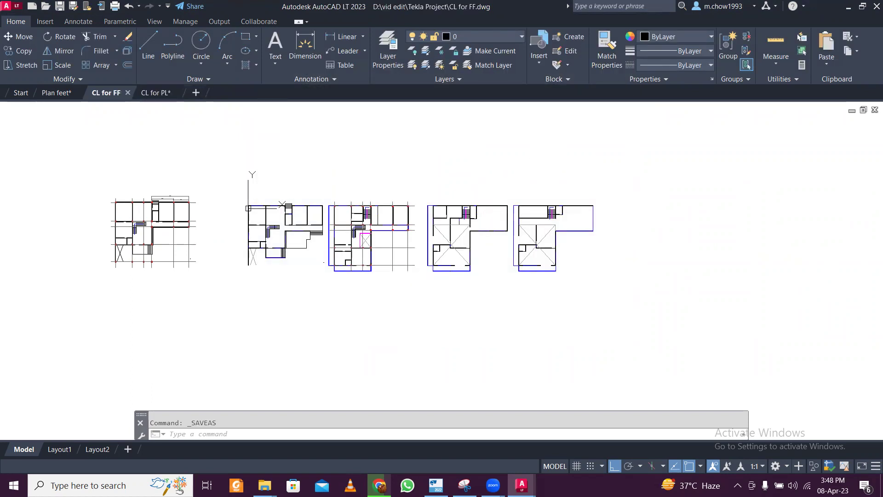
pyautogui.hotkey('ctrl', 's')
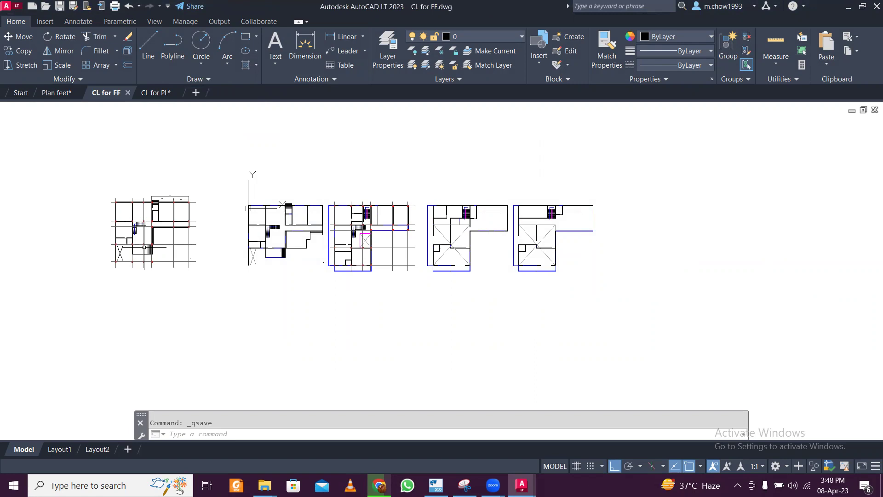
# - Erase every floor plan except the first-floor plan that carries the columns and centrelines
pyautogui.click(62, 152)
pyautogui.click(211, 270)
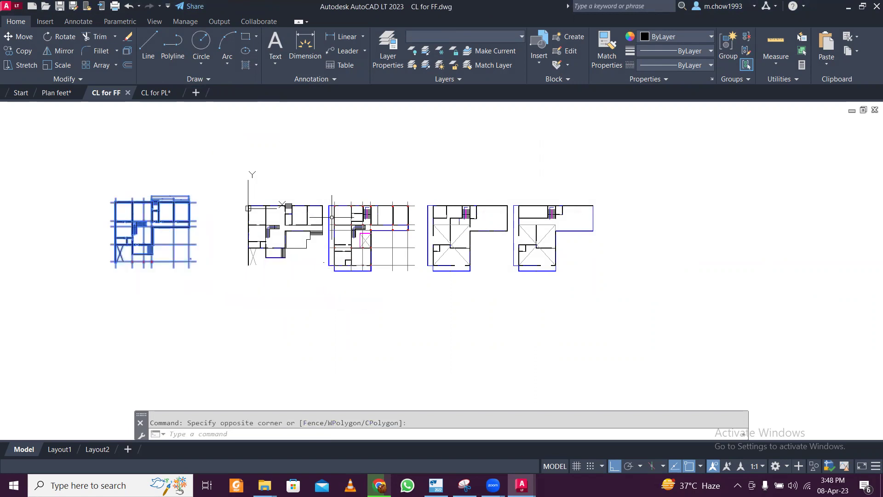
pyautogui.scroll(2, 361, 226)
pyautogui.scroll(-2, 329, 209)
pyautogui.click(193, 168)
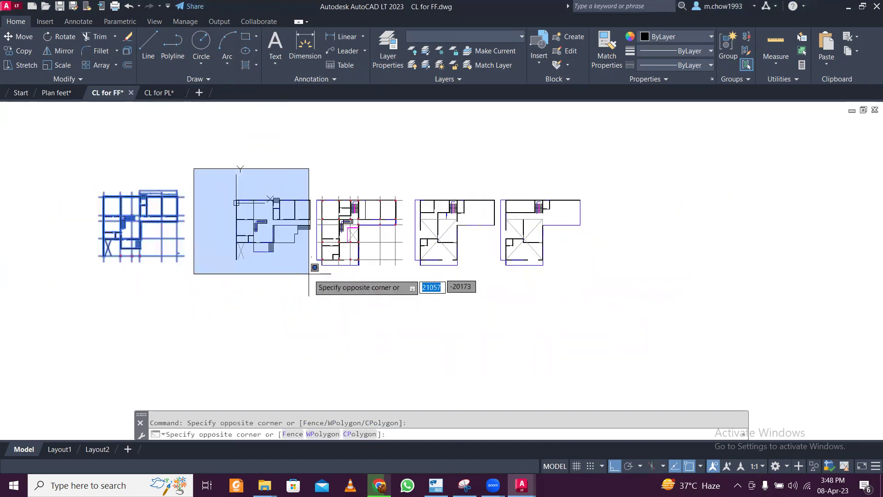
pyautogui.click(314, 283)
pyautogui.click(415, 177)
pyautogui.click(611, 288)
pyautogui.click(414, 188)
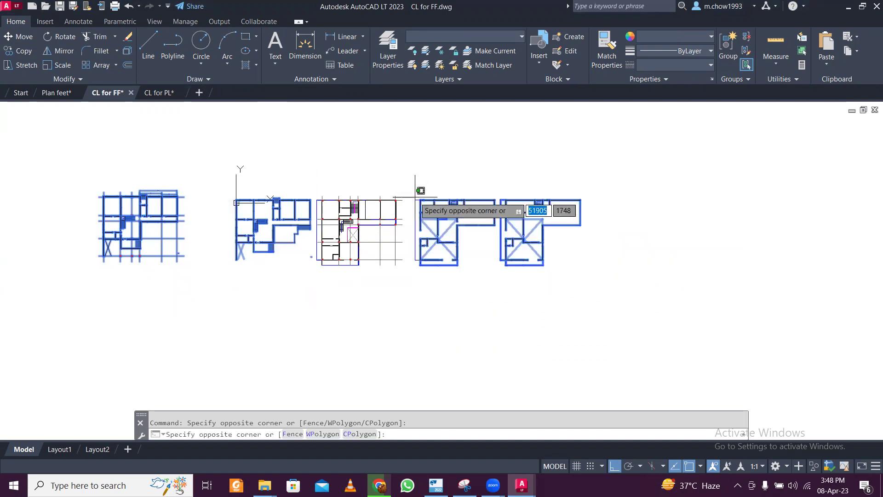
pyautogui.click(622, 303)
pyautogui.press('Delete')
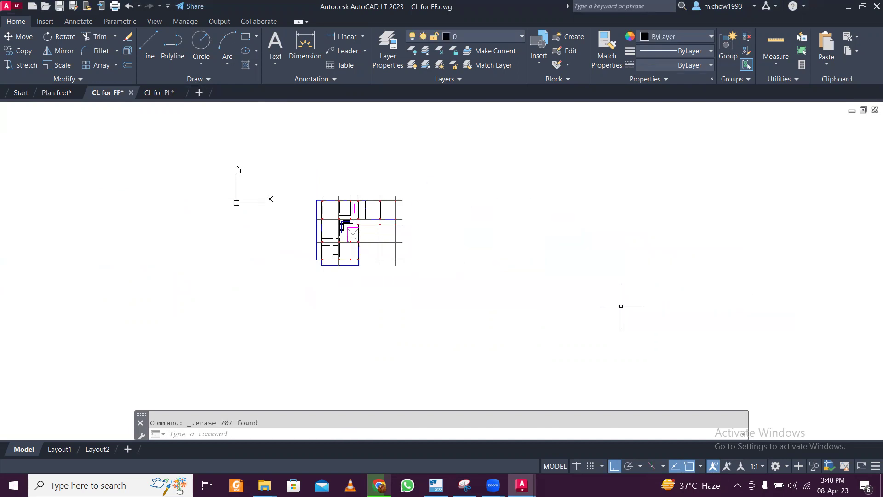
# - Copy the vertical centreline beside the upper staircase onto the partition wall in the bay to its right
pyautogui.scroll(4, 333, 204)
pyautogui.scroll(2, 356, 240)
pyautogui.scroll(-6, 354, 232)
pyautogui.scroll(2, 353, 233)
pyautogui.scroll(3, 352, 232)
pyautogui.scroll(-2, 352, 232)
pyautogui.scroll(2, 352, 232)
pyautogui.scroll(2, 508, 193)
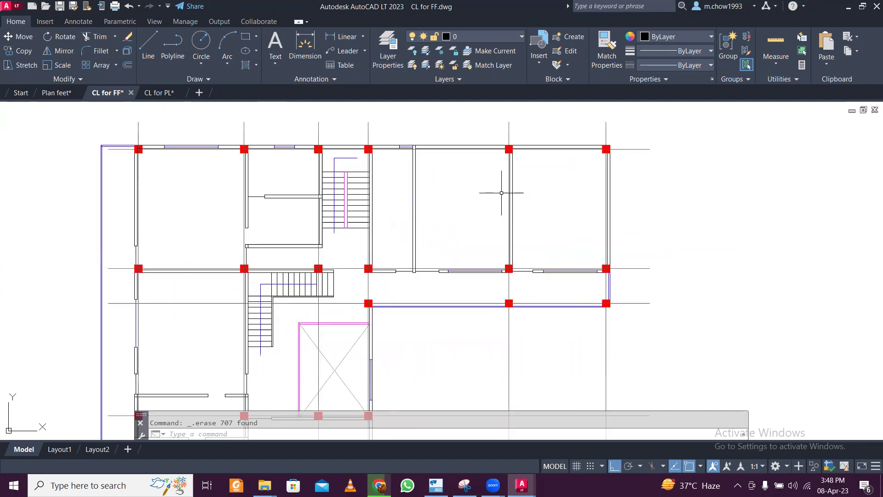
pyautogui.scroll(4, 363, 162)
pyautogui.click(363, 162)
pyautogui.click(306, 169)
pyautogui.click(24, 51)
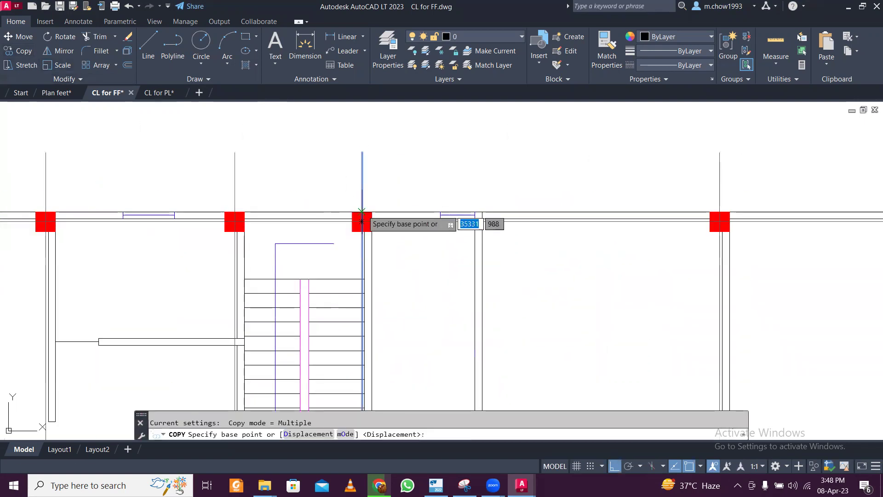
pyautogui.click(362, 213)
pyautogui.scroll(-4, 408, 171)
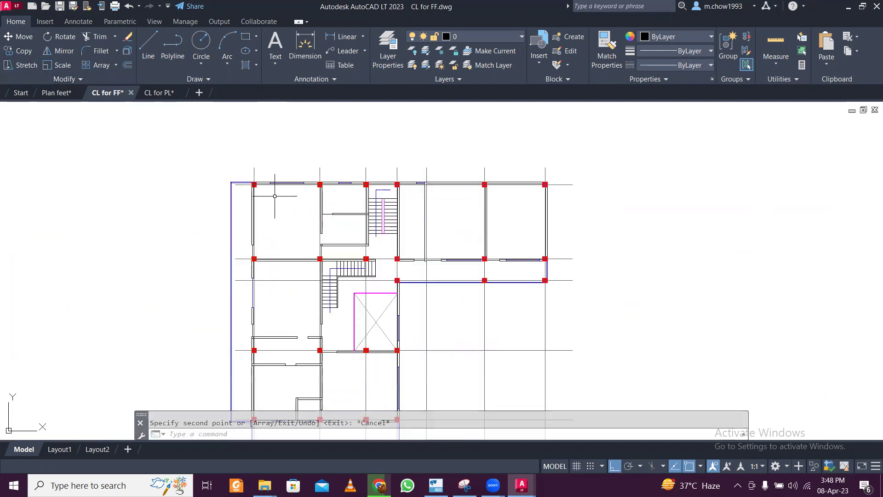
pyautogui.press('Escape')
# - Copy the horizontal centreline through the column row below the crossed opening up to the partition wall just above it
pyautogui.scroll(2, 248, 173)
pyautogui.click(202, 168)
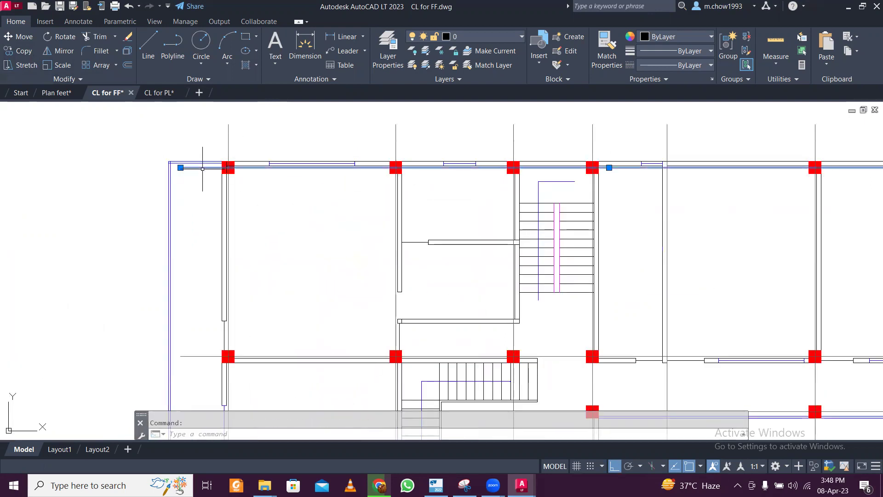
pyautogui.scroll(-2, 203, 169)
pyautogui.scroll(1, 188, 188)
pyautogui.scroll(-2, 207, 193)
pyautogui.scroll(5, 225, 200)
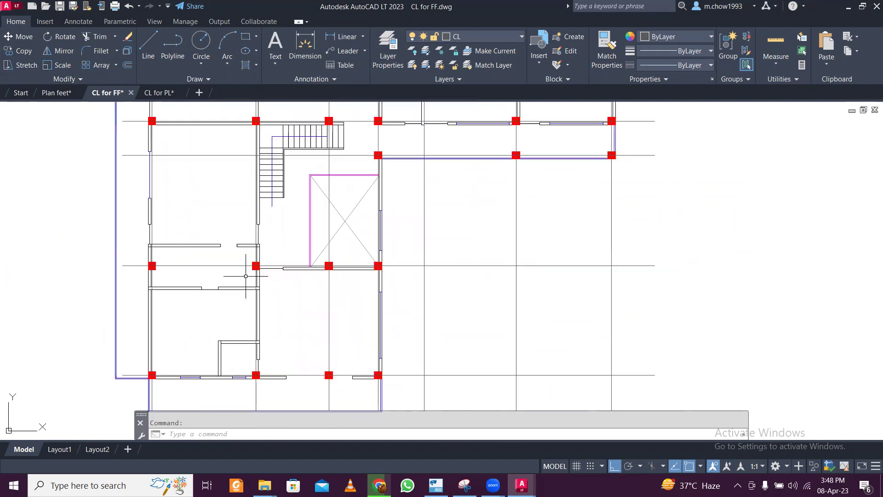
pyautogui.click(209, 267)
pyautogui.click(198, 236)
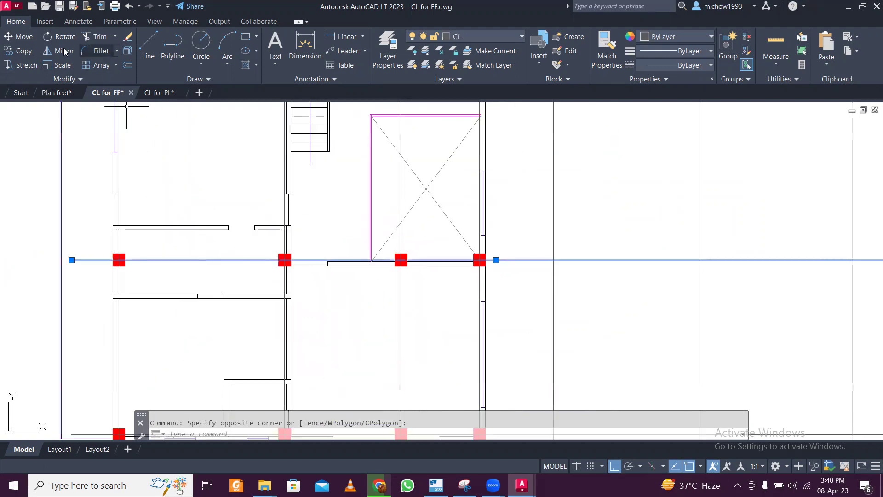
pyautogui.click(21, 51)
pyautogui.scroll(4, 119, 259)
pyautogui.click(102, 272)
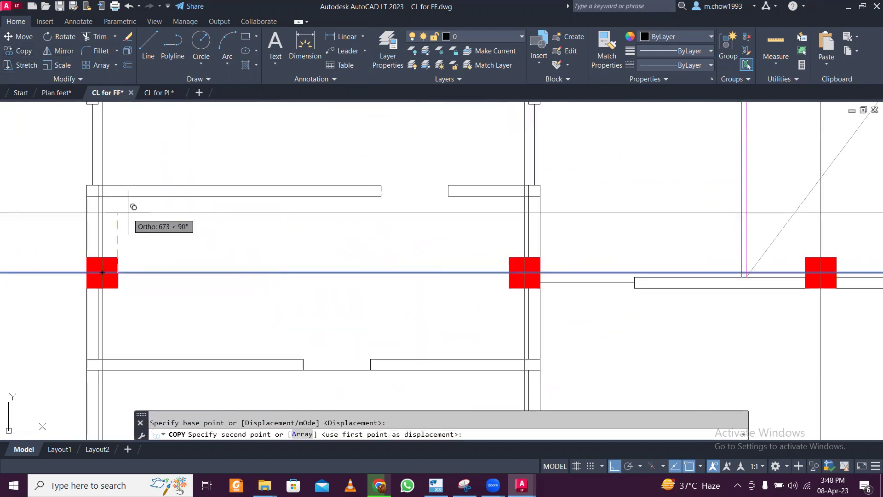
pyautogui.scroll(-6, 123, 189)
pyautogui.press('Escape')
# - Copy the lowest horizontal centreline up to the partition wall in the lower-left room
pyautogui.scroll(4, 184, 252)
pyautogui.scroll(-4, 122, 269)
pyautogui.click(420, 292)
pyautogui.click(405, 318)
pyautogui.click(23, 58)
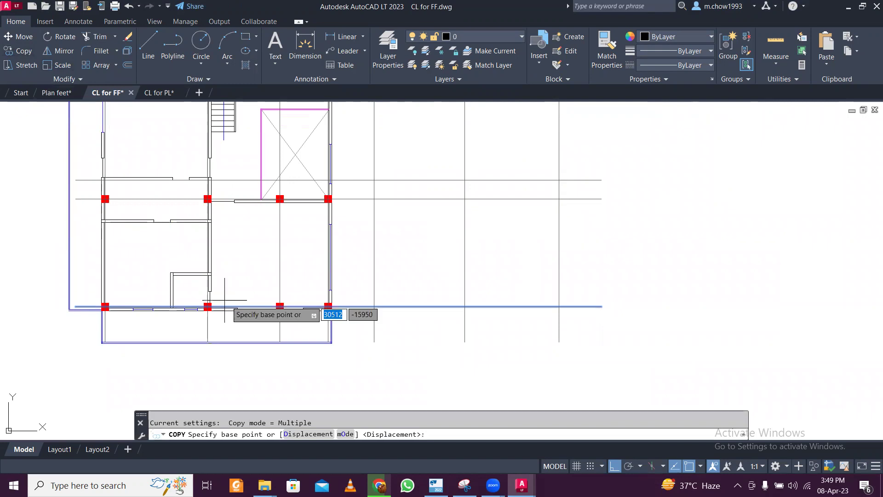
pyautogui.scroll(4, 223, 307)
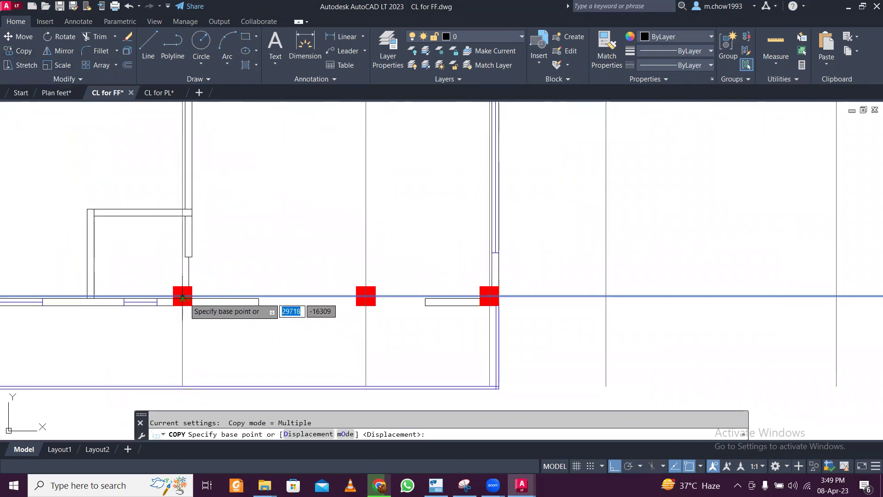
pyautogui.click(183, 296)
pyautogui.moveTo(187, 276); pyautogui.dragTo(190, 214, button='middle')
pyautogui.scroll(4, 191, 209)
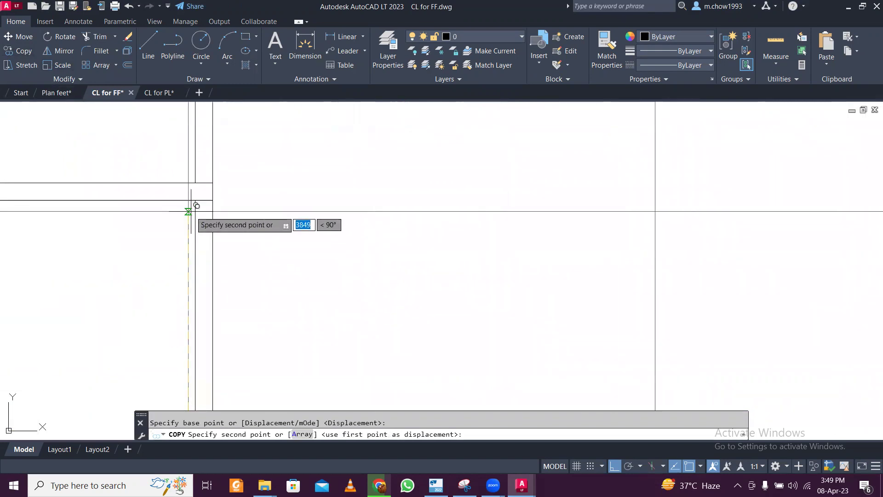
pyautogui.click(193, 199)
pyautogui.scroll(-5, 192, 199)
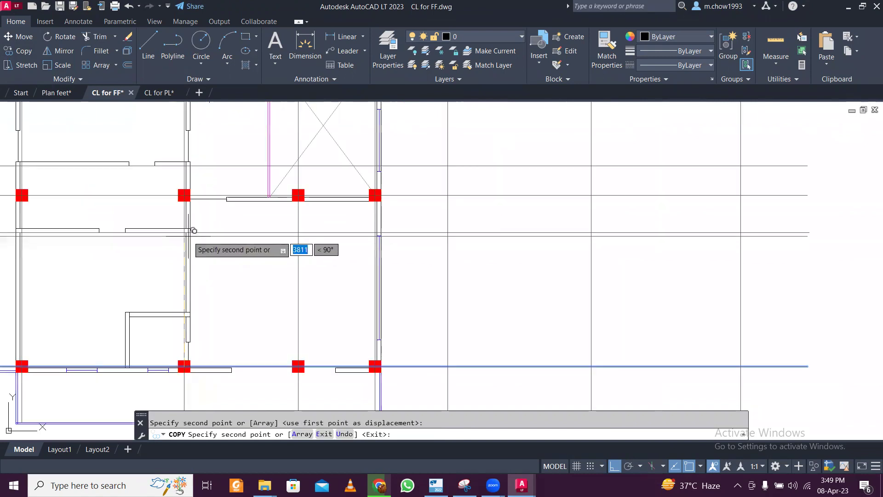
pyautogui.press('Escape')
# - Copy the horizontal centreline through the column row above the lower staircase up to the partition wall just above it
pyautogui.scroll(3, 276, 247)
pyautogui.moveTo(283, 170)
pyautogui.mouseDown(button='middle')
pyautogui.moveTo(303, 334)
pyautogui.moveTo(282, 282)
pyautogui.mouseUp(button='middle')
pyautogui.scroll(3, 125, 294)
pyautogui.click(124, 293)
pyautogui.click(134, 288)
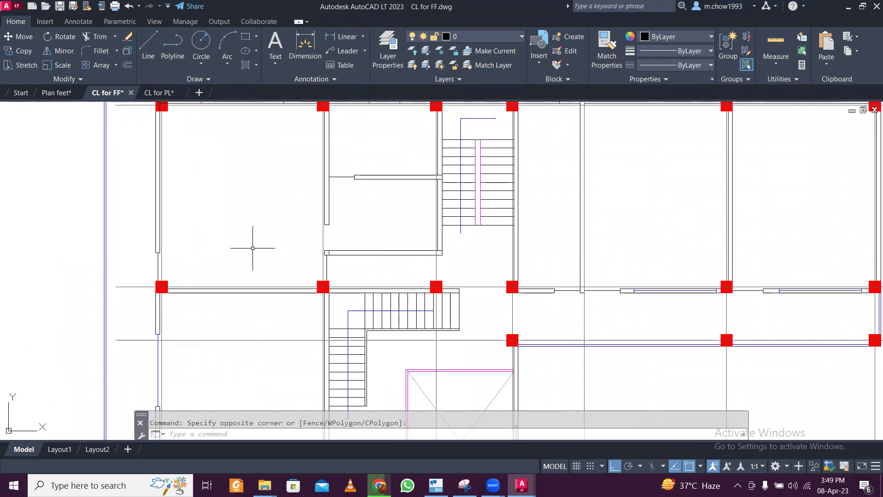
pyautogui.scroll(-3, 253, 248)
pyautogui.scroll(3, 323, 264)
pyautogui.click(71, 264)
pyautogui.click(97, 293)
pyautogui.click(77, 273)
pyautogui.click(24, 50)
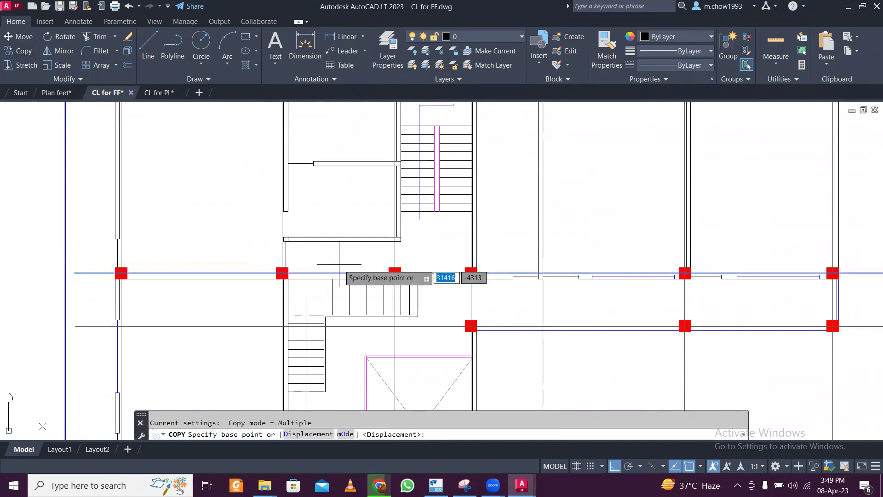
pyautogui.click(332, 273)
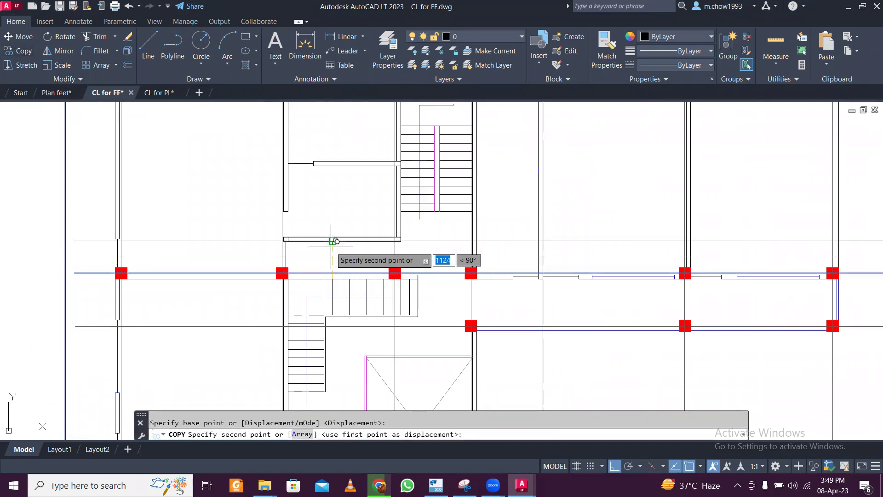
pyautogui.click(332, 236)
pyautogui.scroll(-2, 333, 232)
pyautogui.press('Escape')
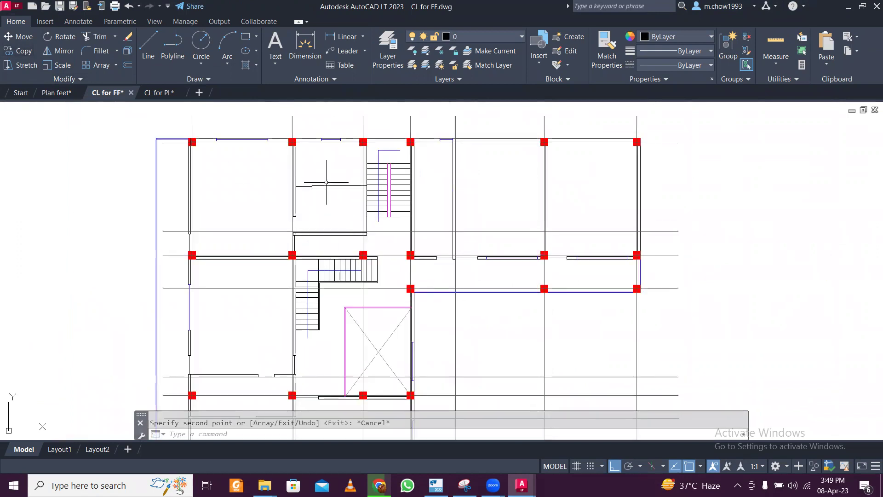
# - Copy the new partition-wall centreline up to the next horizontal partition wall beside the upper staircase
pyautogui.scroll(2, 331, 200)
pyautogui.scroll(2, 317, 248)
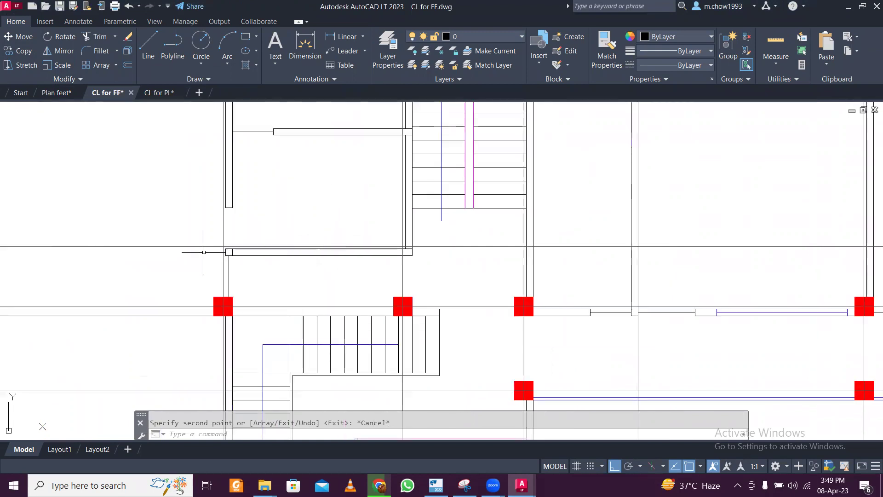
pyautogui.click(178, 206)
pyautogui.click(167, 284)
pyautogui.click(167, 285)
pyautogui.click(76, 154)
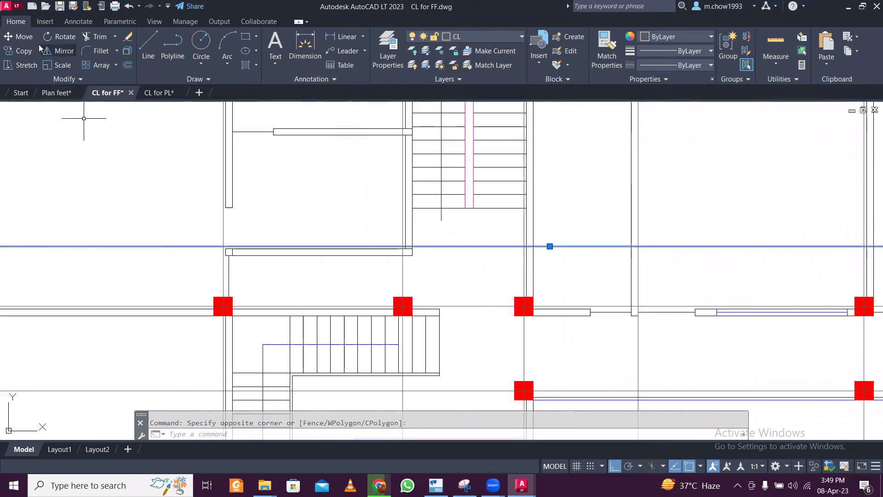
pyautogui.click(21, 50)
pyautogui.click(308, 246)
pyautogui.click(307, 135)
pyautogui.press('Escape')
# - Copy the leftmost vertical centreline onto the outer left edge of the projecting slab
pyautogui.scroll(-6, 277, 175)
pyautogui.scroll(2, 279, 175)
pyautogui.scroll(-5, 278, 175)
pyautogui.scroll(2, 298, 224)
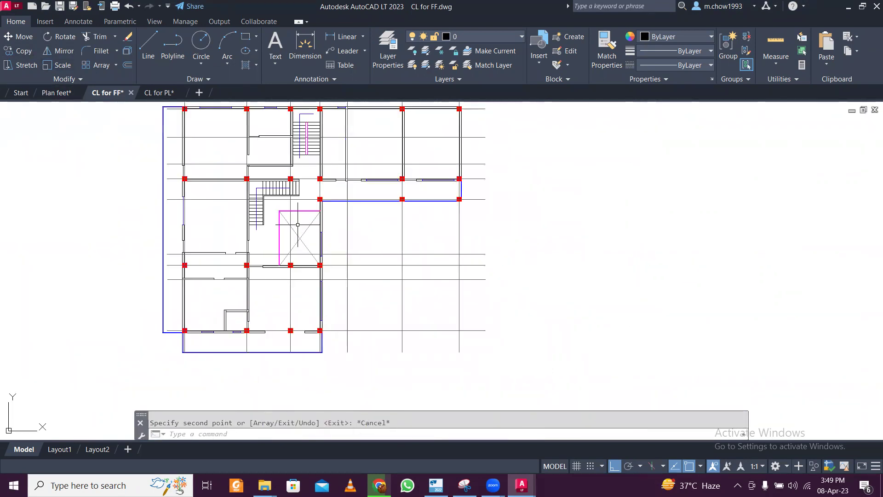
pyautogui.moveTo(209, 237); pyautogui.dragTo(279, 283, button='middle')
pyautogui.scroll(3, 260, 125)
pyautogui.click(247, 180)
pyautogui.click(239, 173)
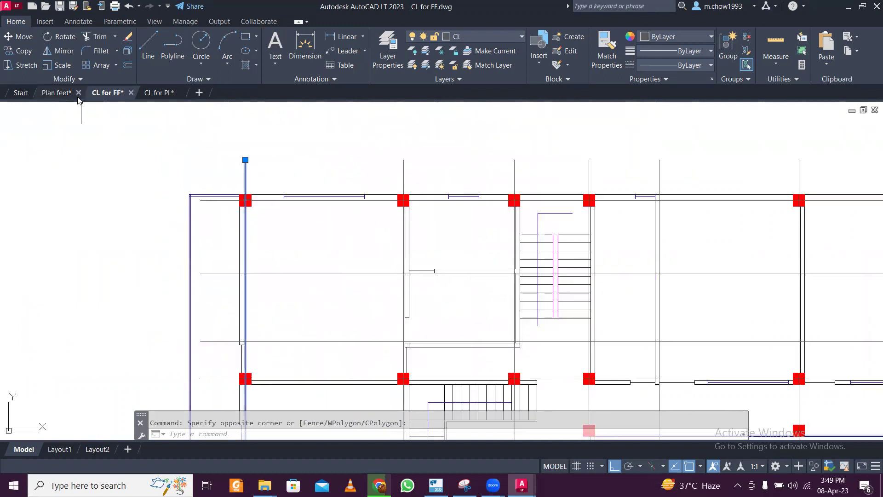
pyautogui.click(21, 51)
pyautogui.scroll(4, 248, 202)
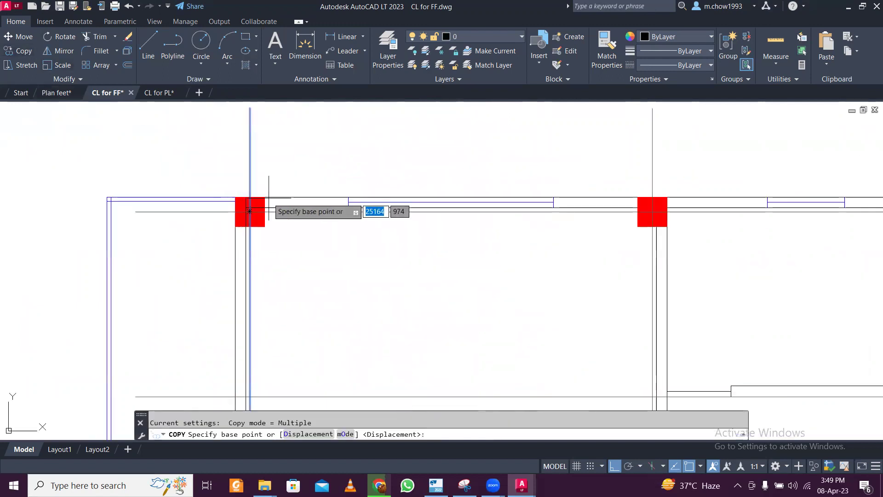
pyautogui.click(250, 212)
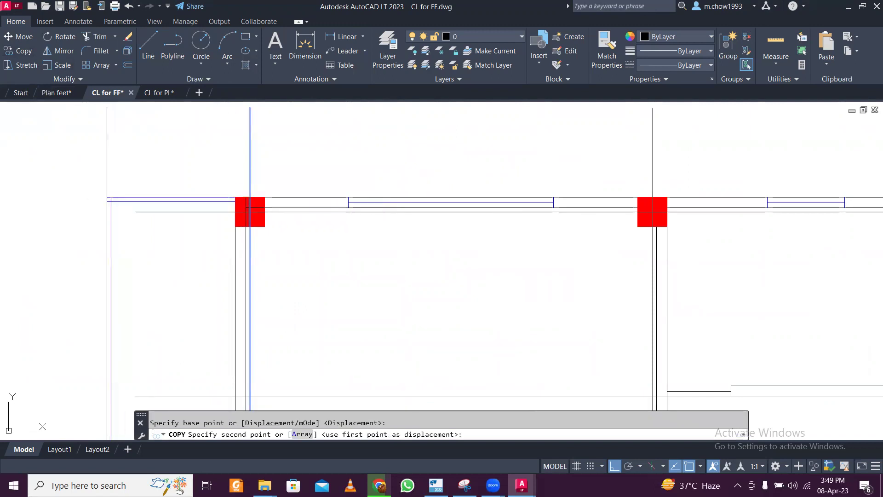
pyautogui.click(107, 197)
pyautogui.scroll(-5, 141, 173)
pyautogui.press('Escape')
# - Copy the lowest horizontal centreline down to the bottom outer edge of the lower projection
pyautogui.moveTo(226, 286); pyautogui.dragTo(223, 180, button='middle')
pyautogui.moveTo(228, 284); pyautogui.dragTo(247, 169, button='middle')
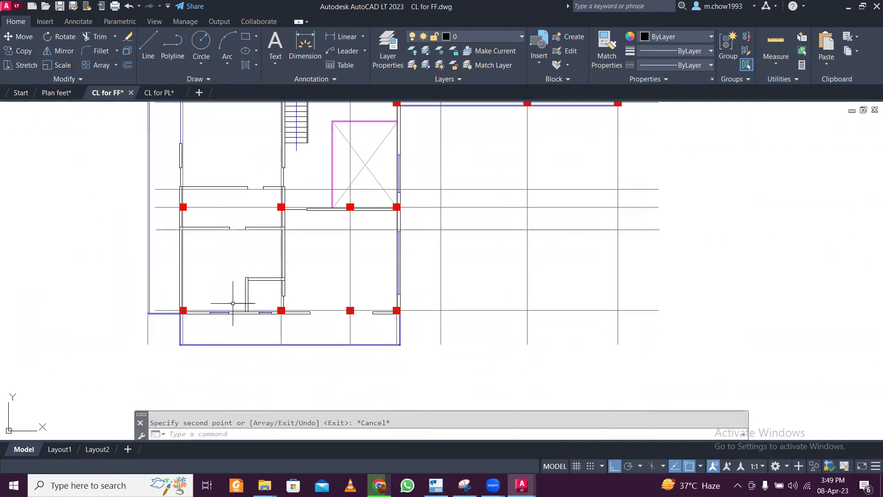
pyautogui.click(481, 323)
pyautogui.click(430, 275)
pyautogui.click(20, 51)
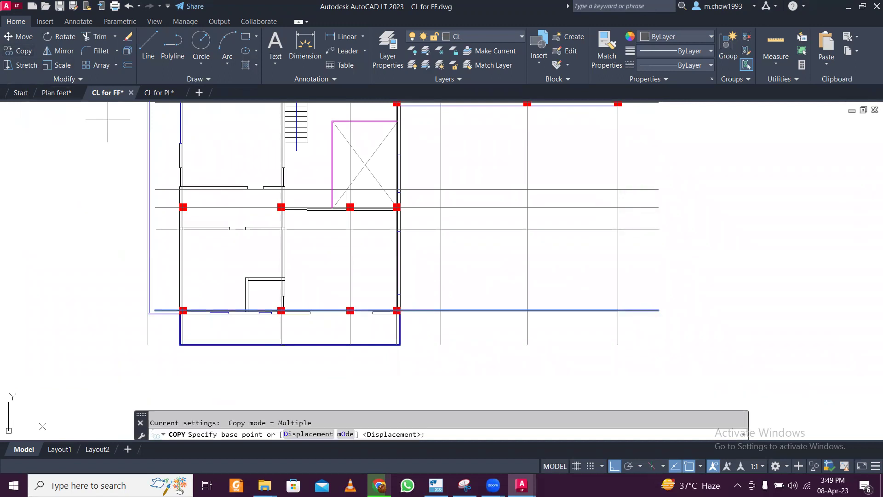
pyautogui.scroll(4, 350, 335)
pyautogui.click(398, 310)
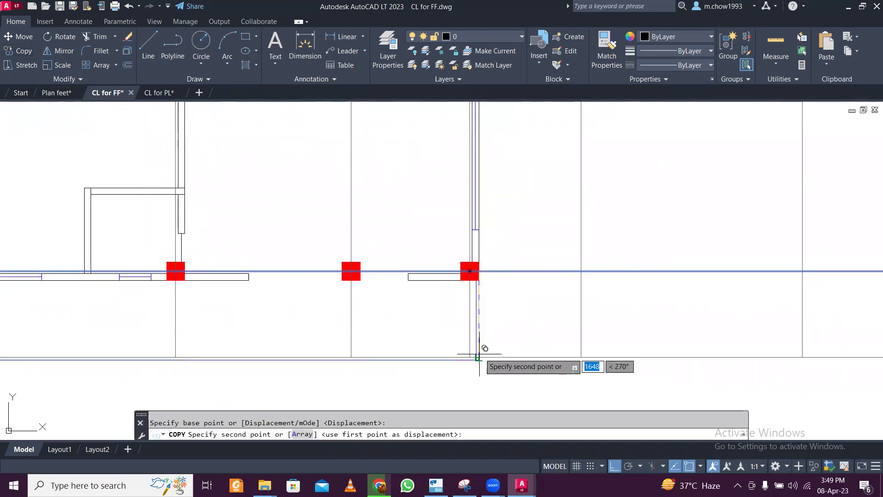
pyautogui.click(479, 358)
pyautogui.press('Escape')
# - Draw a horizontal reference line from 0,0 across the plan, ending well beyond its right side
pyautogui.scroll(-6, 433, 310)
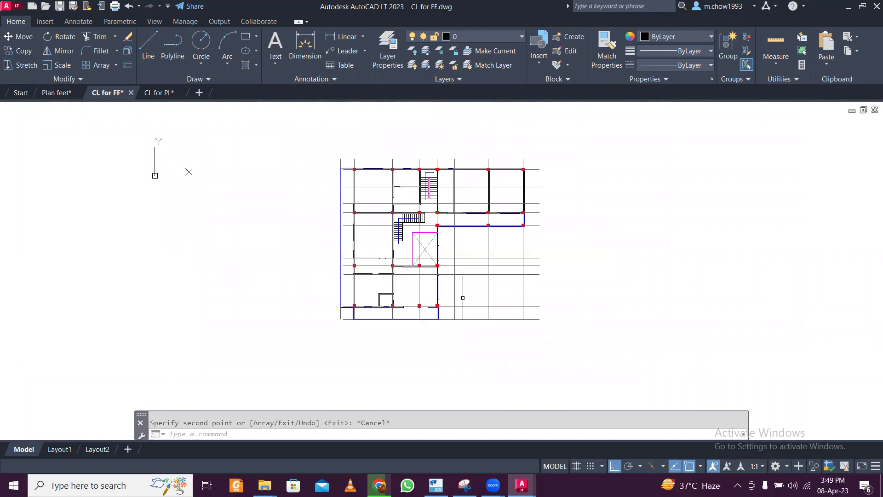
pyautogui.scroll(2, 462, 297)
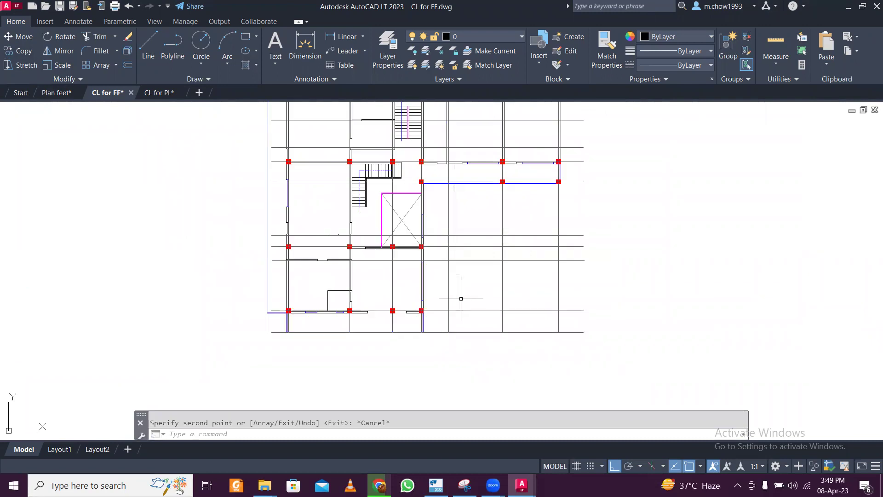
pyautogui.scroll(-2, 460, 299)
pyautogui.moveTo(469, 301); pyautogui.dragTo(447, 317, button='middle')
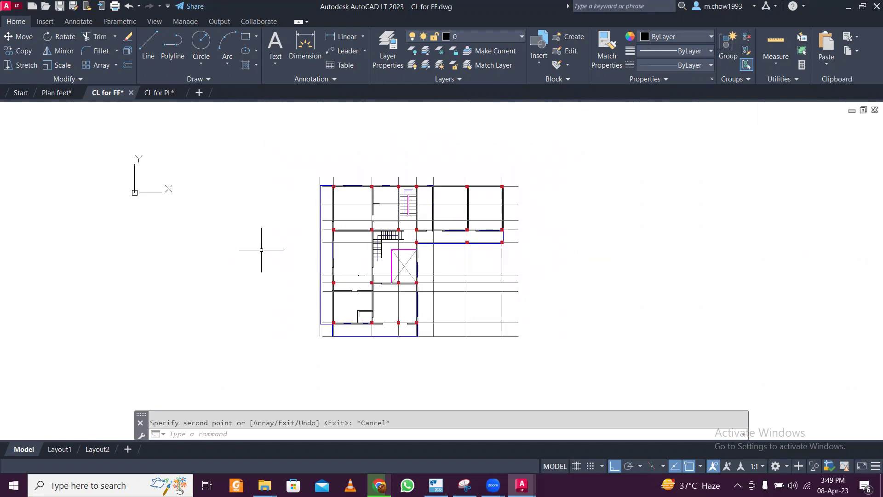
pyautogui.click(149, 50)
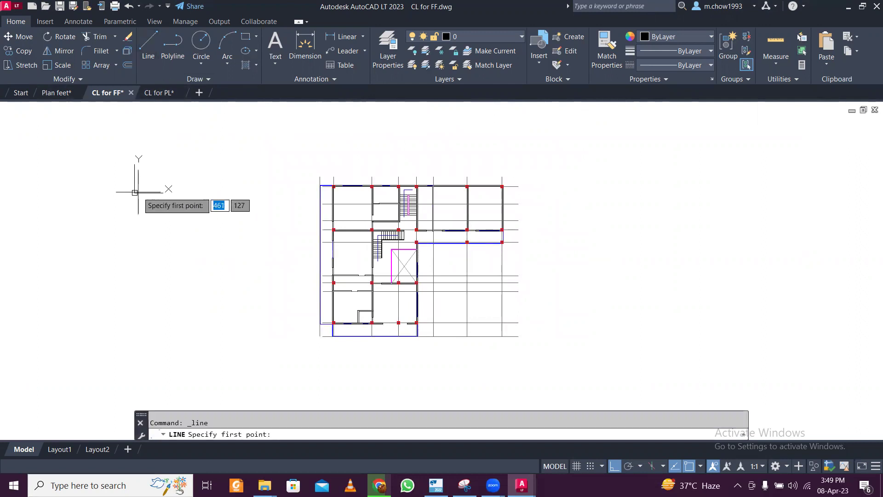
pyautogui.write('0,0')
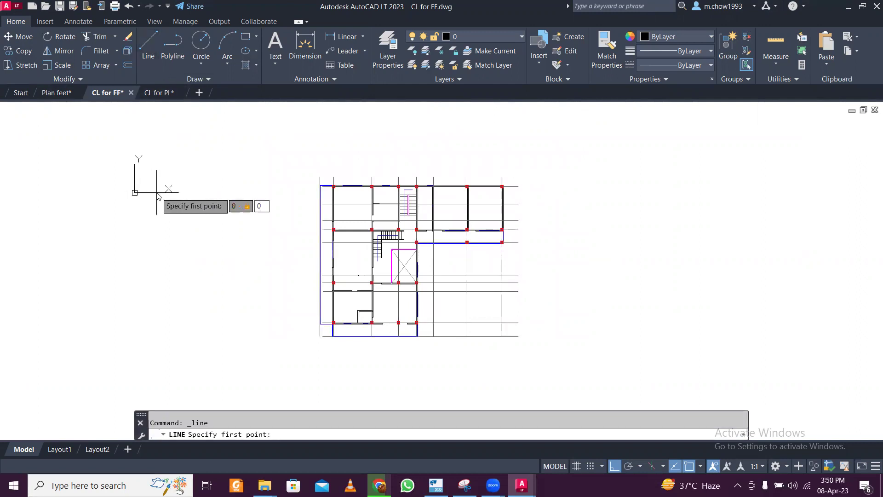
pyautogui.press('Return')
pyautogui.click(730, 242)
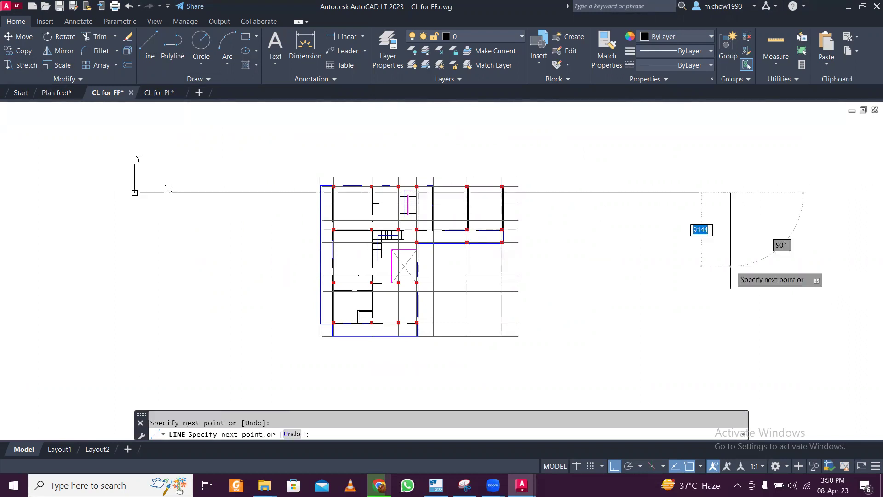
pyautogui.press('Escape')
# - Move the whole floor plan with its centrelines so its lower-left wall corner lies on the origin
pyautogui.click(267, 144)
pyautogui.click(576, 367)
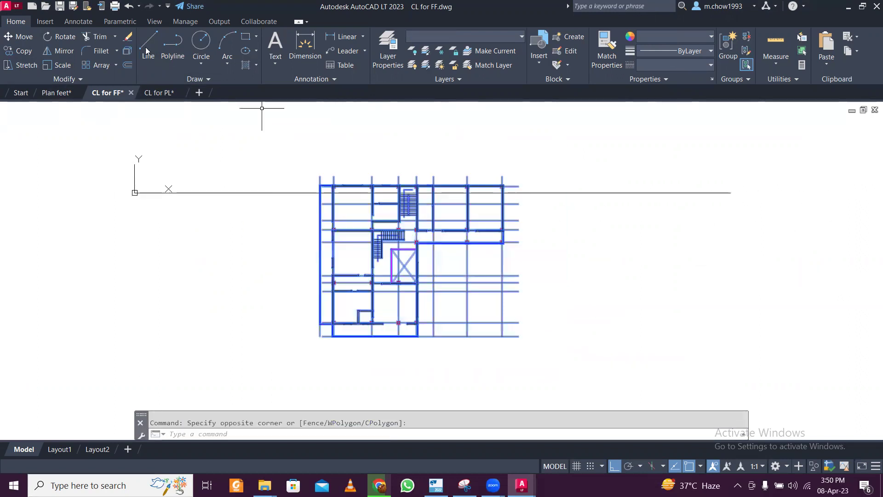
pyautogui.click(19, 39)
pyautogui.scroll(10, 339, 349)
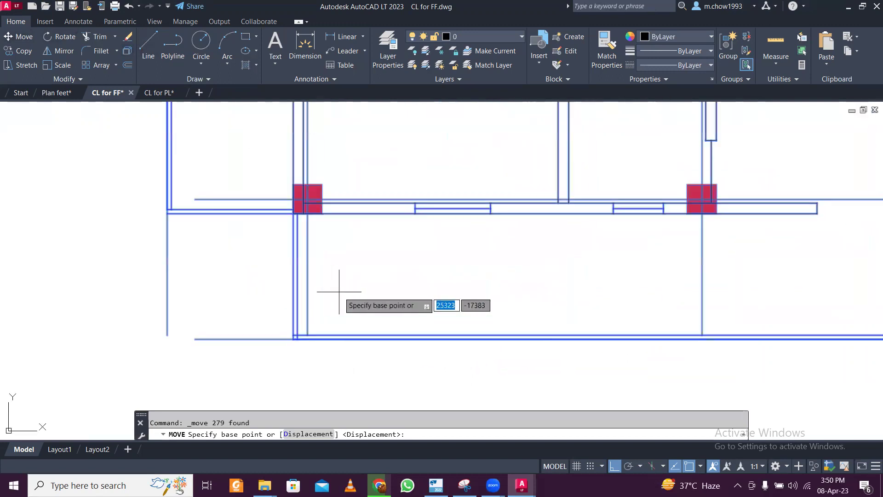
pyautogui.click(292, 220)
pyautogui.scroll(-10, 292, 219)
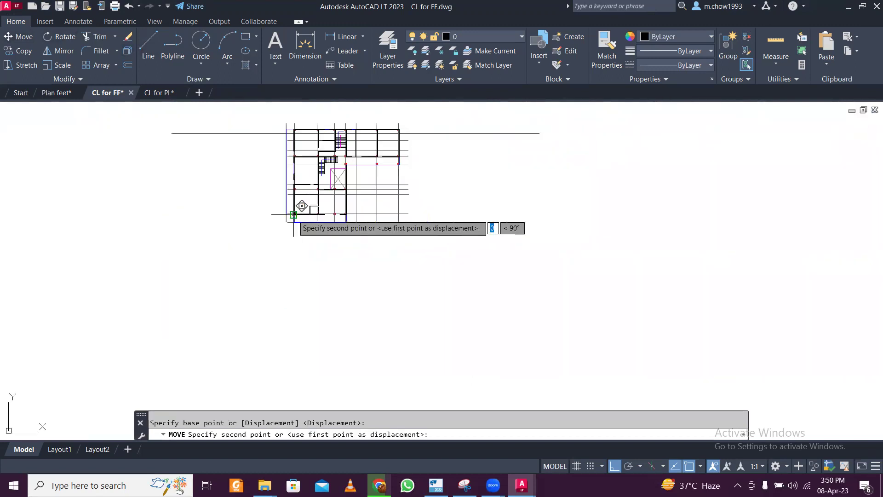
pyautogui.moveTo(257, 153); pyautogui.dragTo(277, 173, button='middle')
pyautogui.scroll(8, 227, 158)
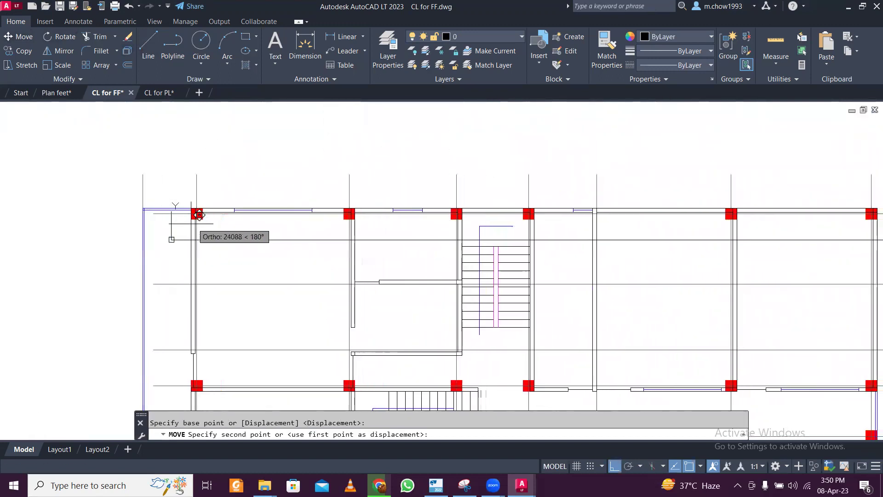
pyautogui.press('Escape')
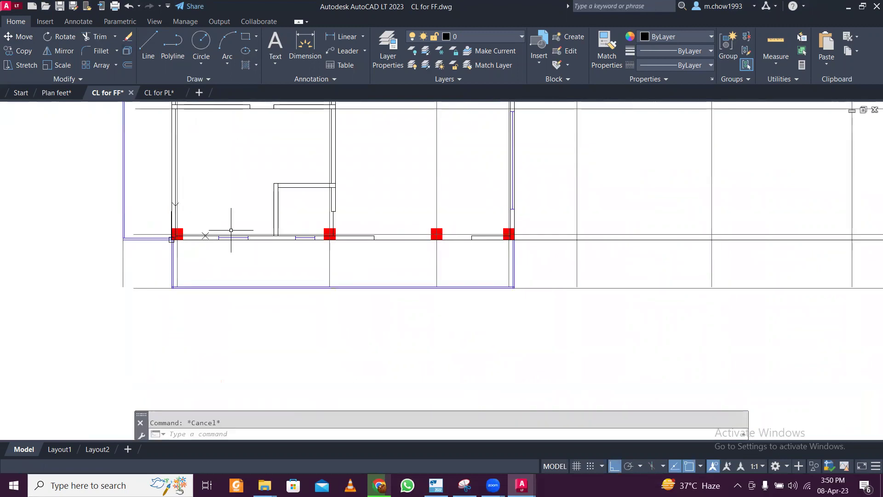
# - Erase the horizontal reference line starting at the origin and save the drawing
pyautogui.scroll(-4, 214, 238)
pyautogui.click(610, 238)
pyautogui.click(599, 208)
pyautogui.press('Delete')
pyautogui.moveTo(598, 208); pyautogui.dragTo(554, 345, button='middle')
pyautogui.scroll(-2, 522, 271)
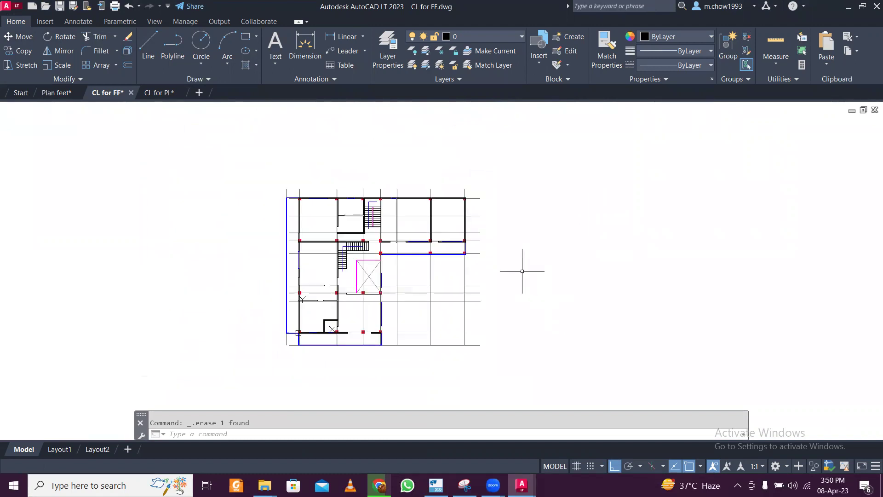
pyautogui.hotkey('ctrl', 's')
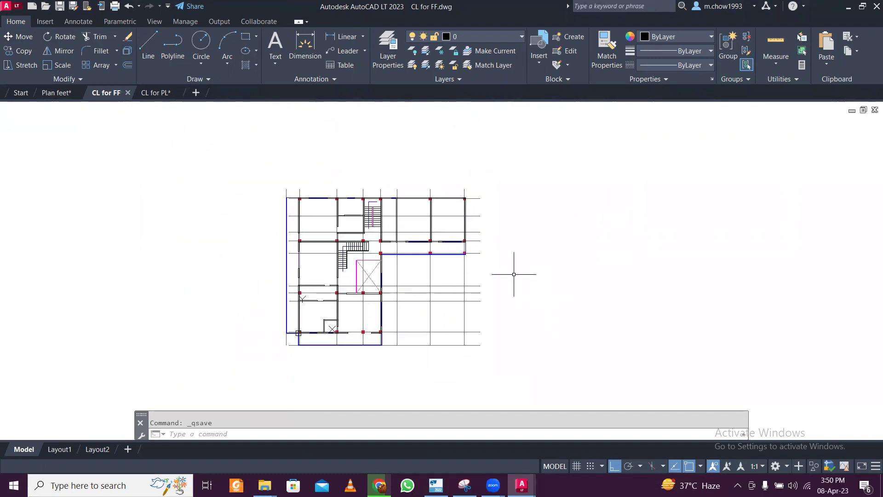
# - Export the drawing with DXFOUT as CL for FF in the Tekla Project folder
pyautogui.click(499, 32)
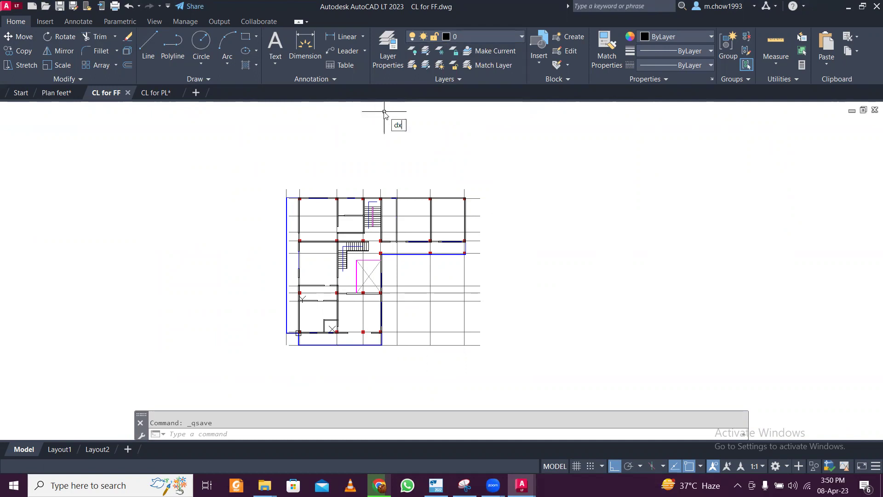
pyautogui.press('Return')
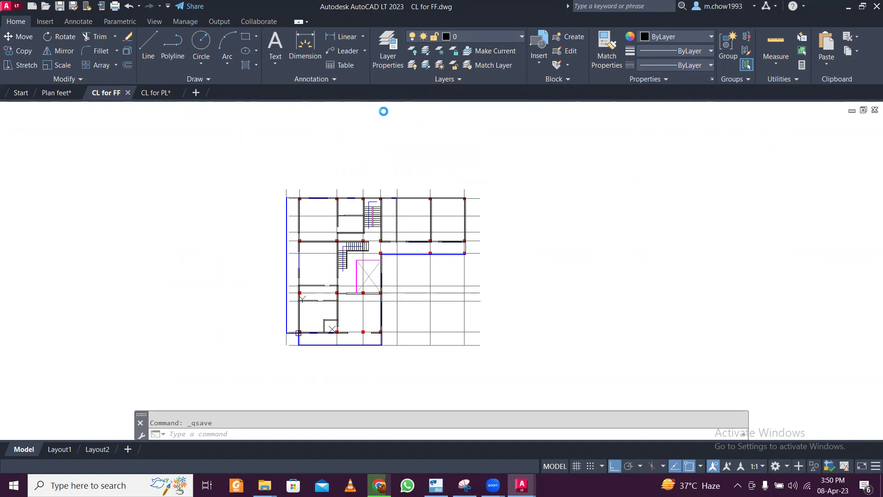
pyautogui.click(392, 112)
pyautogui.doubleClick(401, 313)
pyautogui.write('FF')
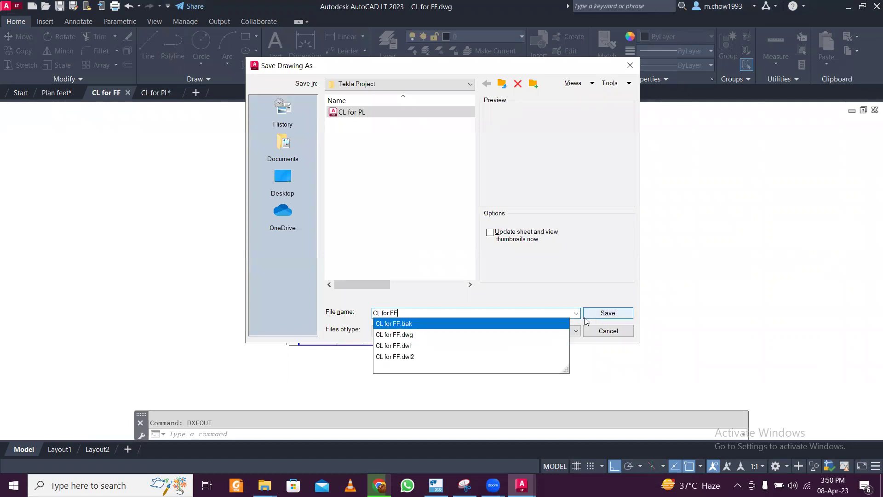
pyautogui.click(600, 314)
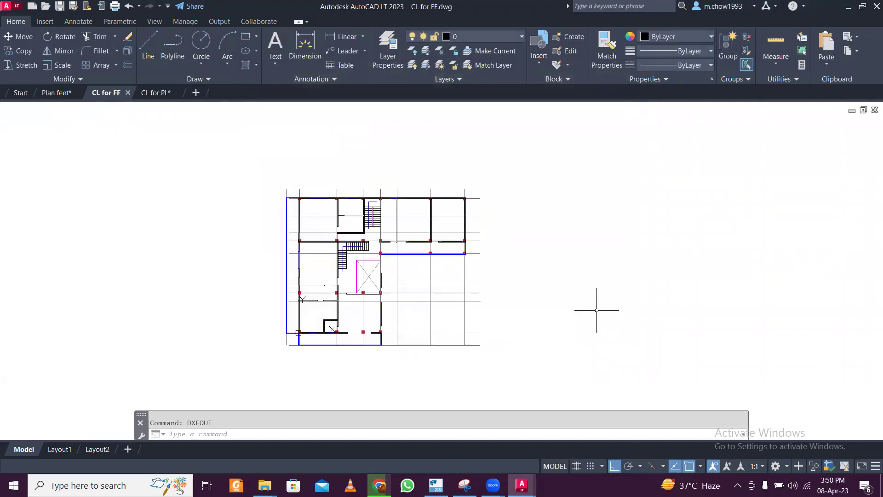
# - Switch to Tekla Structural Designer and open the 2D view of level St. 1 (1)
pyautogui.click(848, 7)
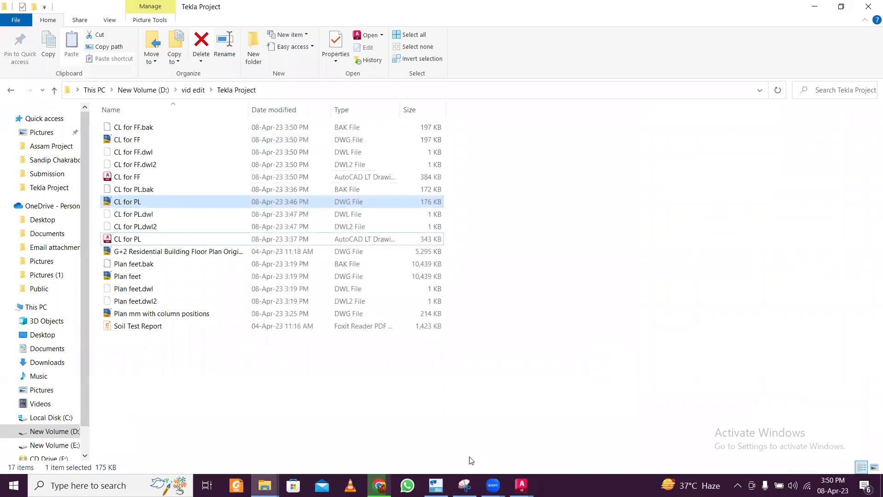
pyautogui.click(436, 485)
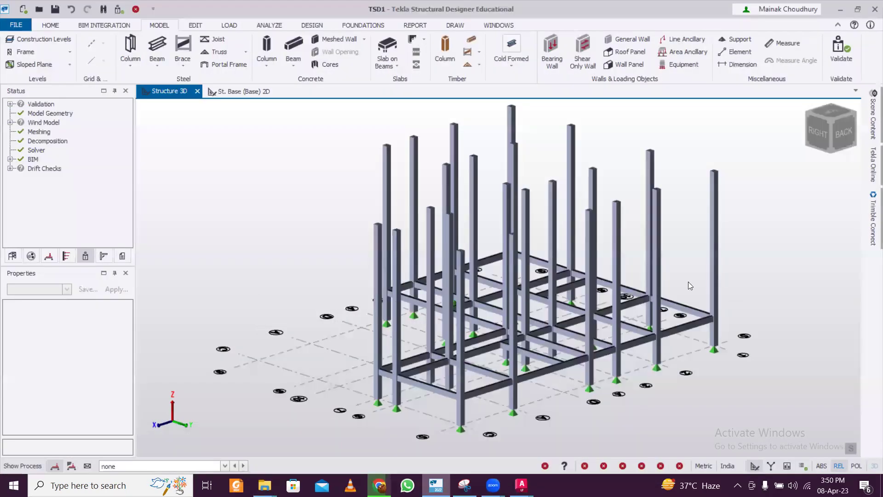
pyautogui.moveTo(688, 281); pyautogui.dragTo(431, 248, button='middle')
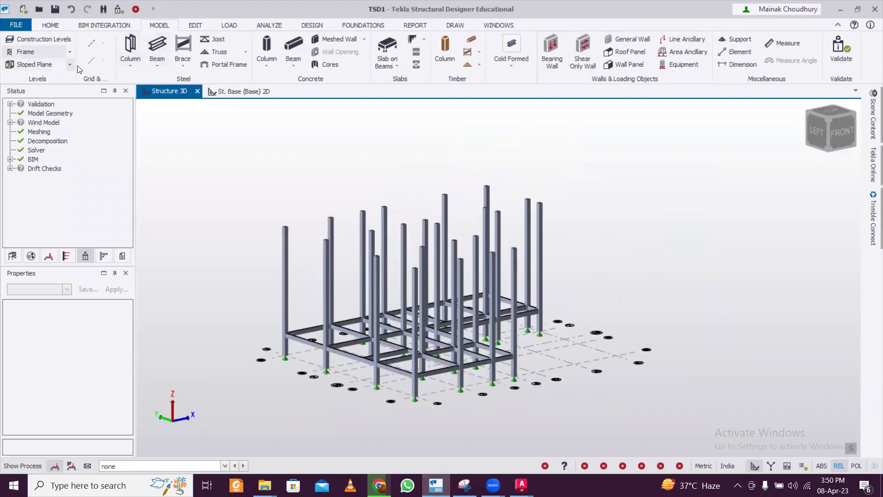
pyautogui.click(13, 256)
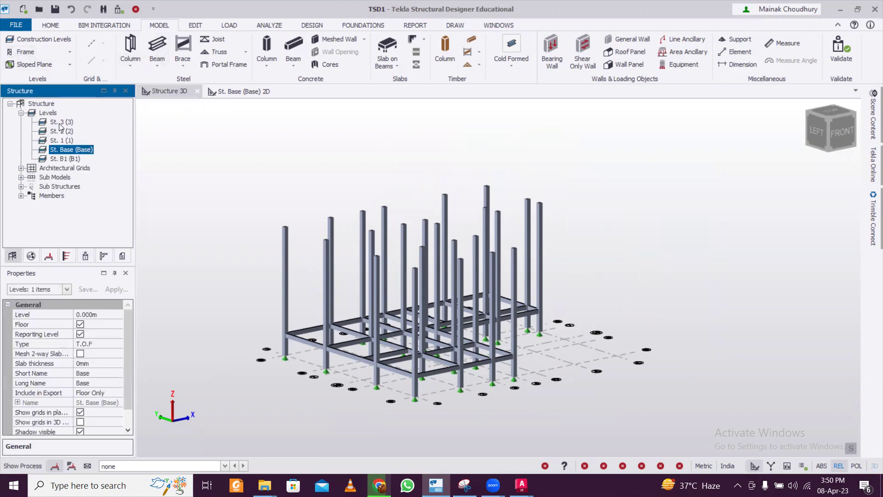
pyautogui.doubleClick(65, 140)
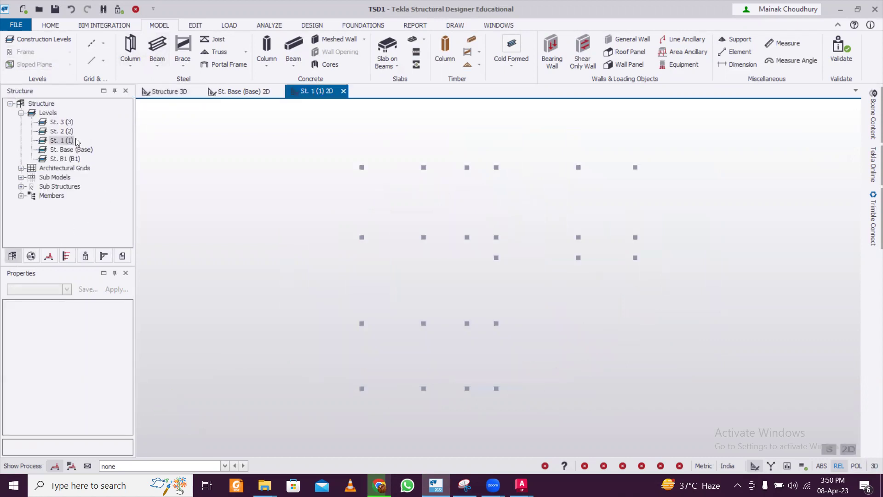
# - Start a DXF import on level St. 1 (1) with the CL for FF file from the Tekla Project folder
pyautogui.scroll(-1, 208, 105)
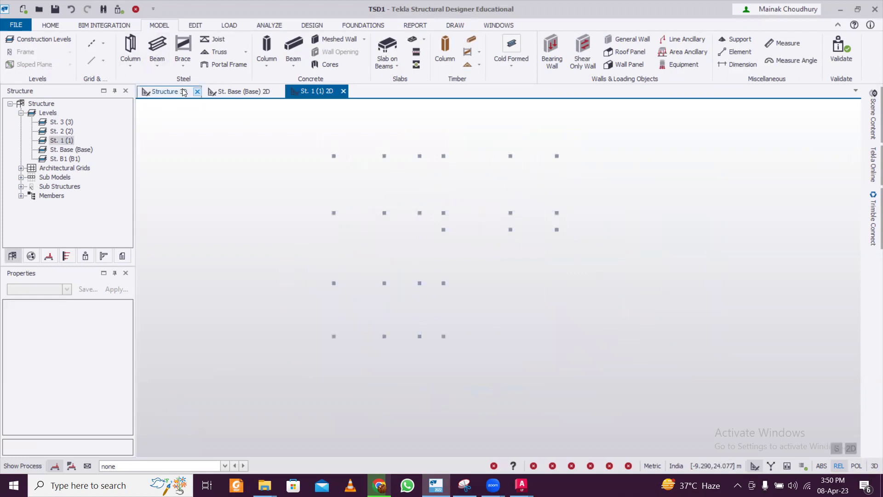
pyautogui.click(104, 45)
pyautogui.click(130, 152)
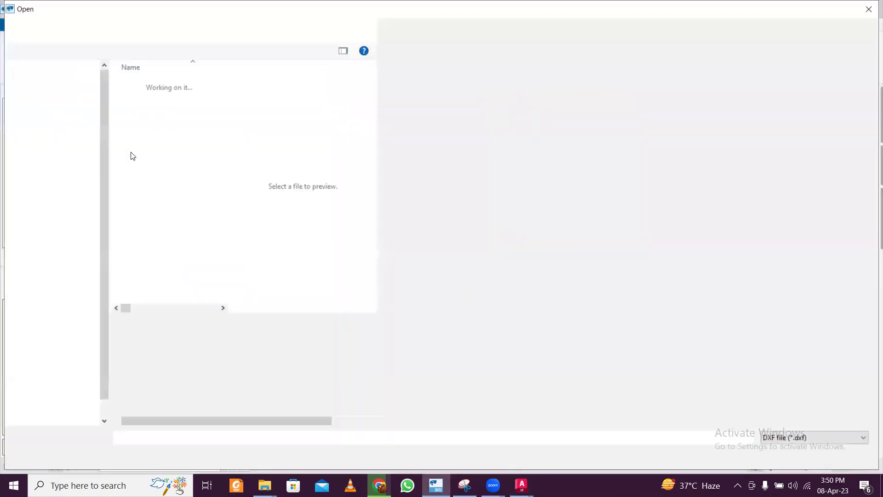
pyautogui.click(193, 86)
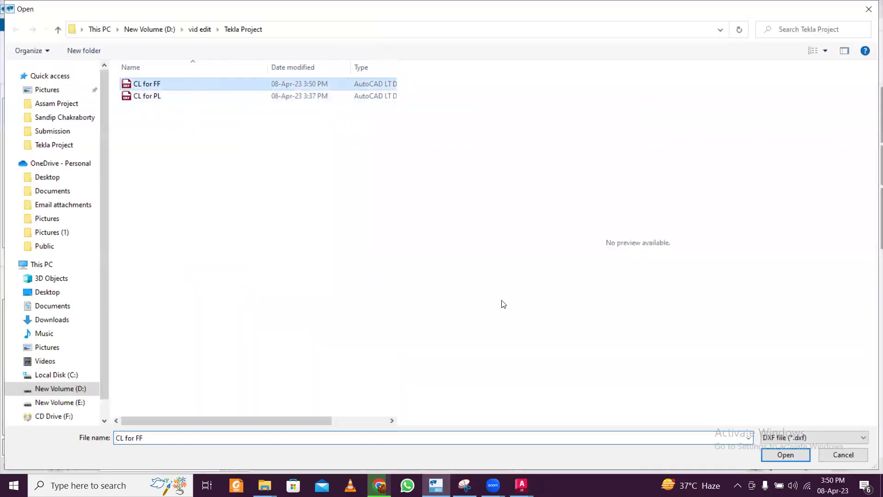
pyautogui.click(780, 455)
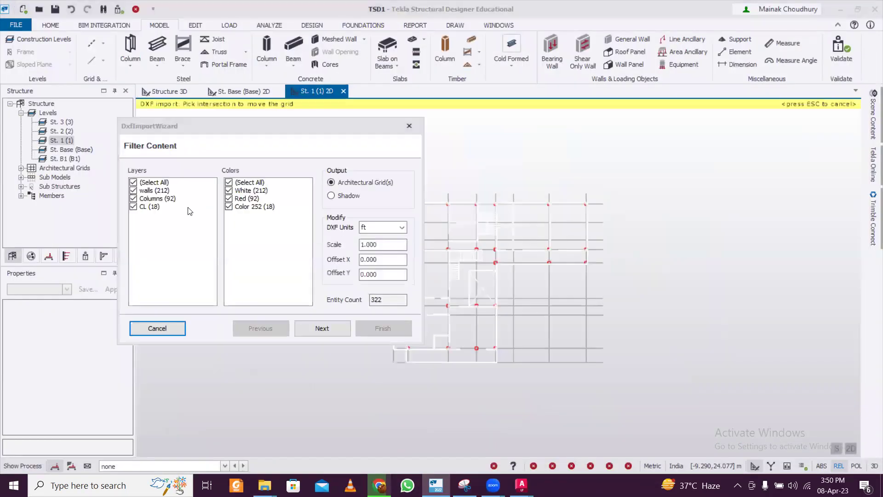
# - Import only the CL layer as architectural grids by layer on St. 1 (1), with DXF units in mm
pyautogui.click(133, 198)
pyautogui.click(133, 190)
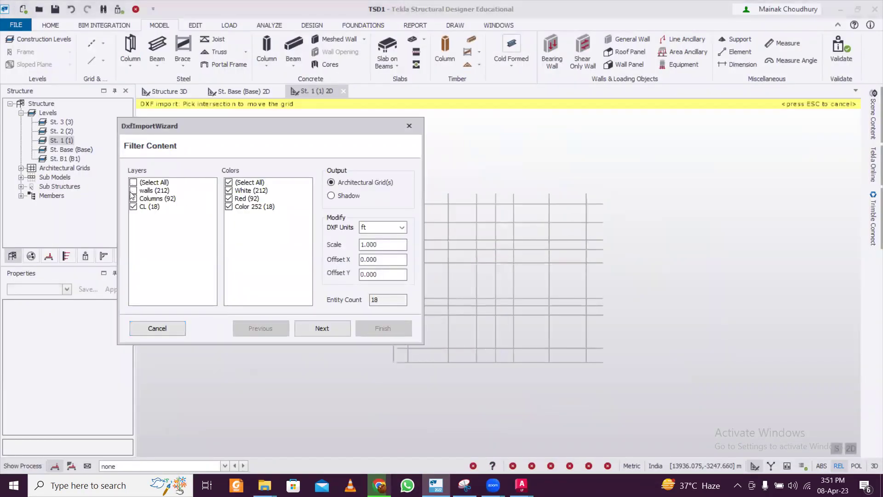
pyautogui.click(381, 227)
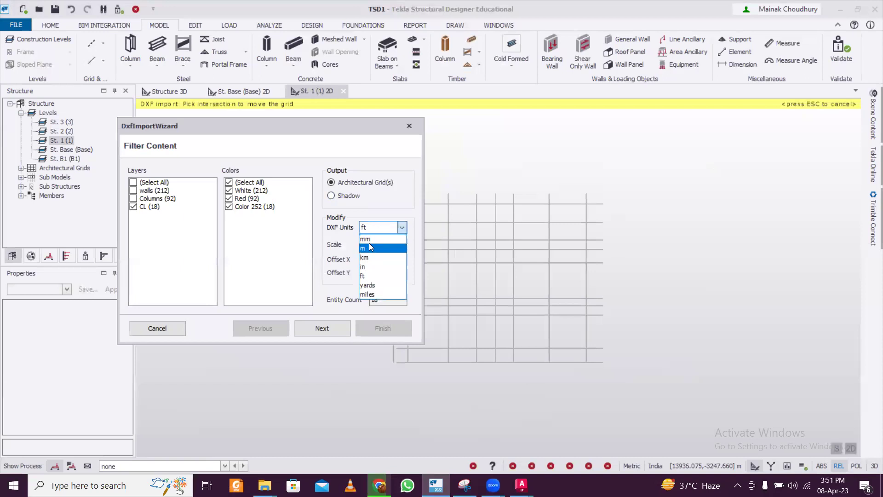
pyautogui.click(373, 241)
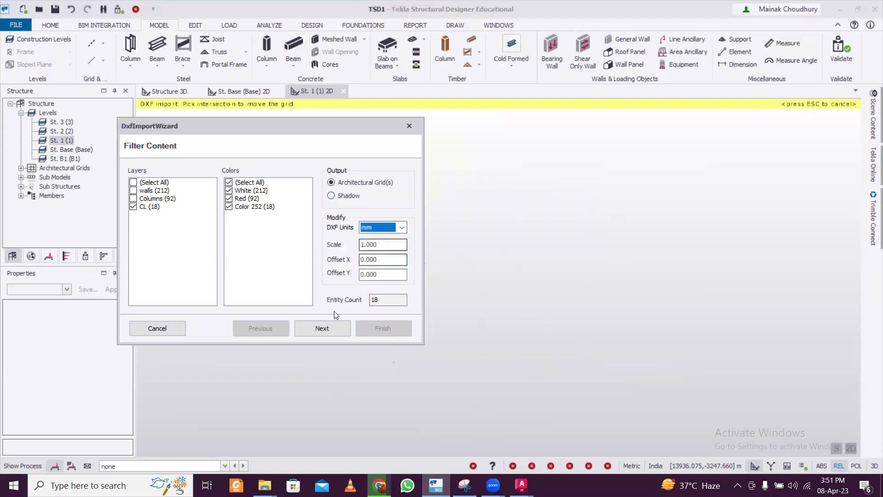
pyautogui.click(327, 333)
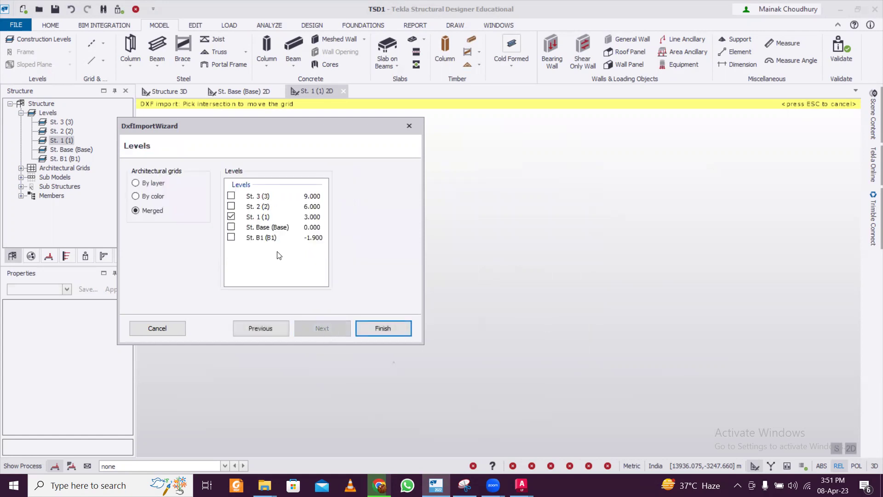
pyautogui.click(153, 183)
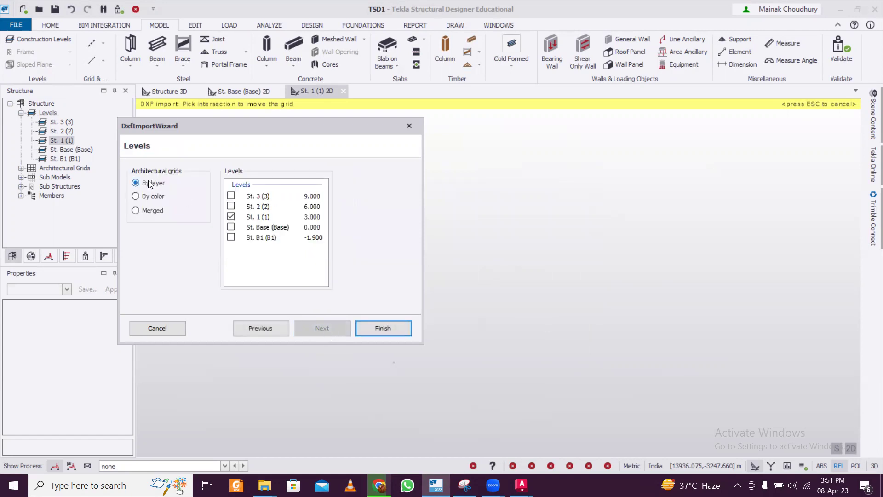
pyautogui.click(403, 331)
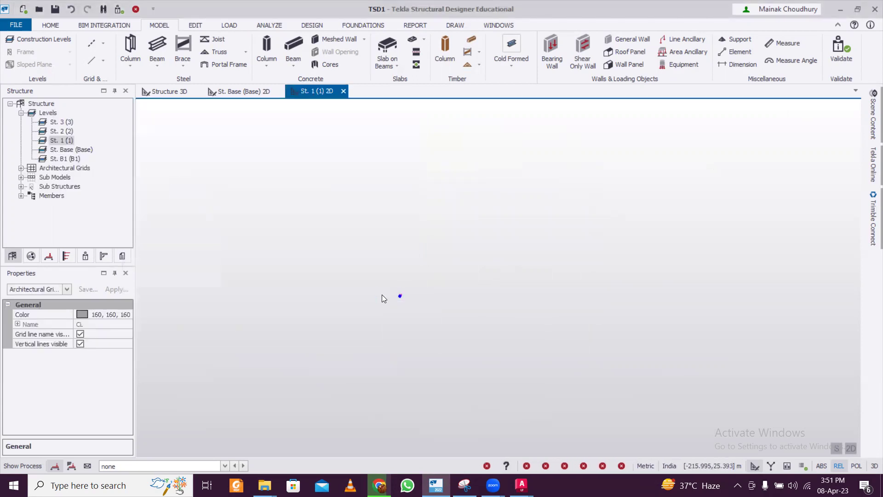
# - Examine how the imported CL for FF grid lines align with the columns on level St. 1 (1)
pyautogui.scroll(6, 419, 308)
pyautogui.scroll(5, 379, 296)
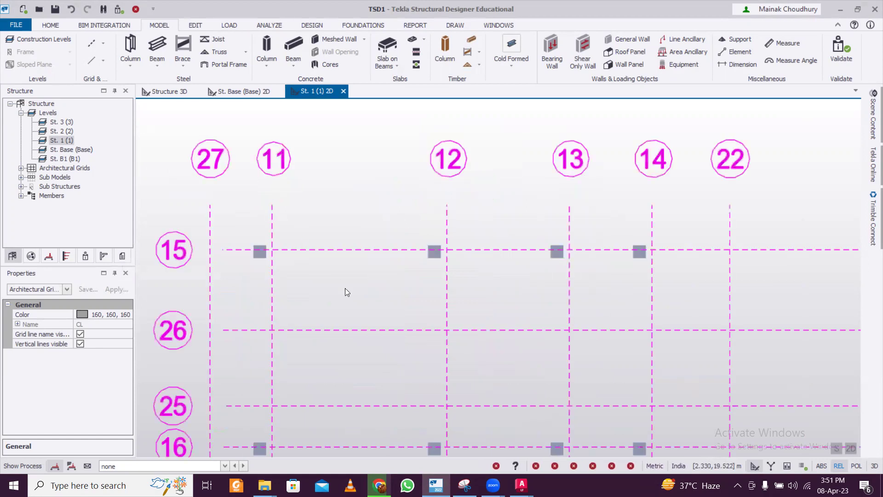
pyautogui.scroll(-3, 343, 283)
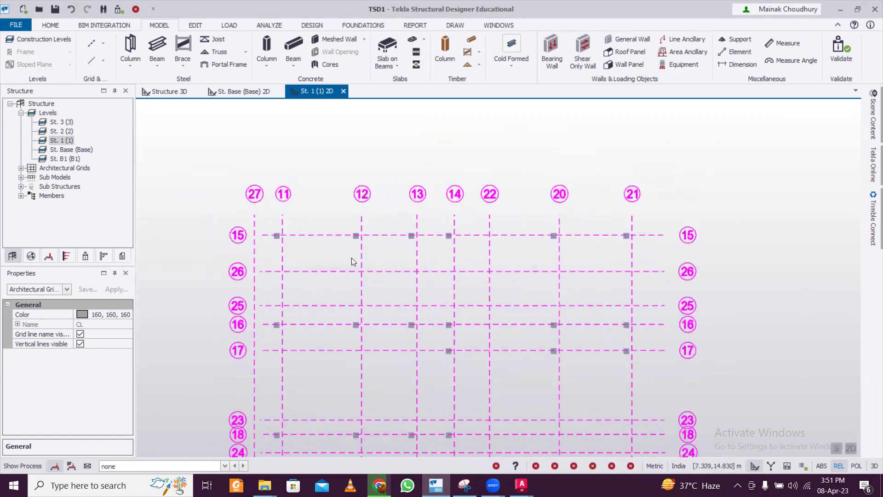
pyautogui.scroll(-3, 335, 201)
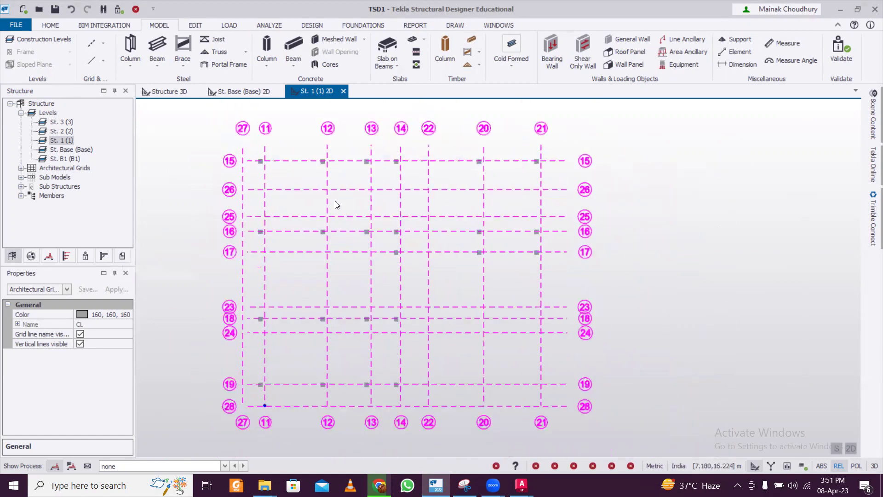
pyautogui.scroll(1, 335, 203)
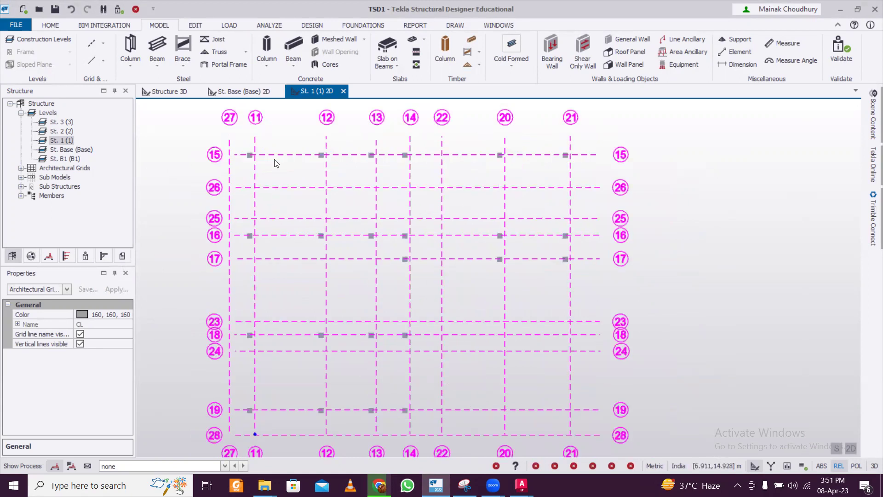
pyautogui.scroll(1, 273, 160)
pyautogui.scroll(1, 271, 160)
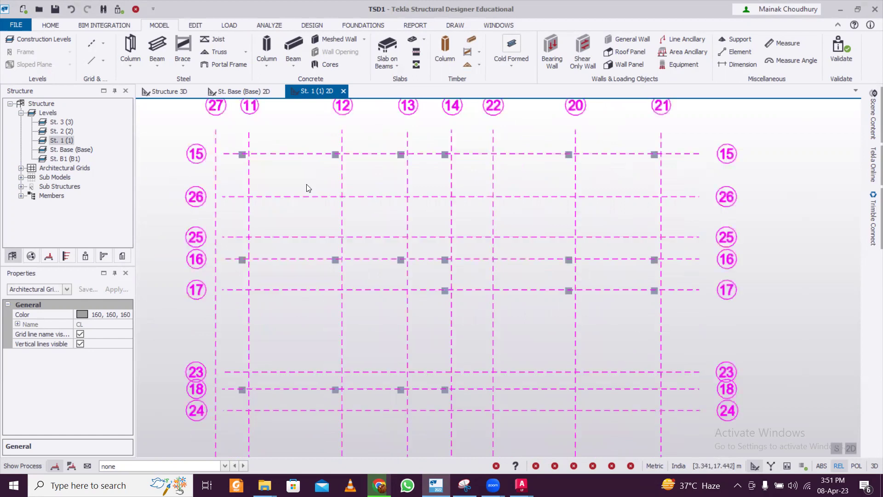
pyautogui.scroll(-3, 323, 267)
pyautogui.moveTo(322, 267); pyautogui.dragTo(333, 184, button='middle')
pyautogui.scroll(1, 317, 266)
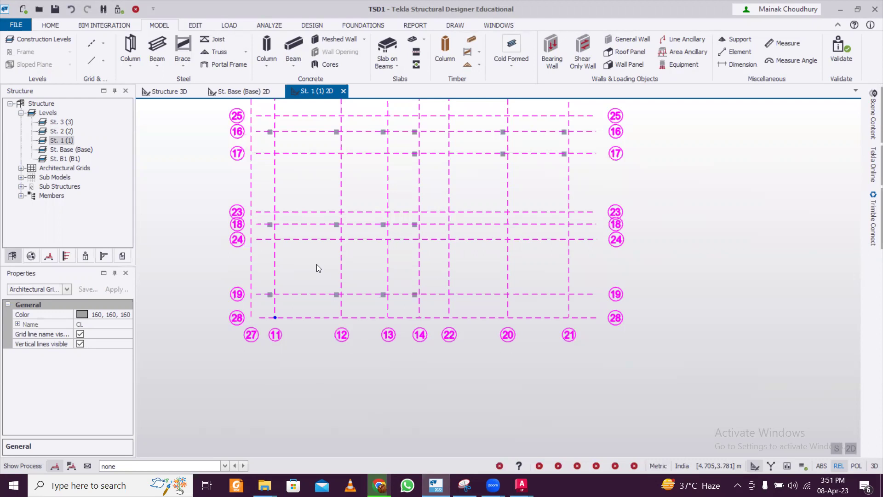
pyautogui.moveTo(319, 241); pyautogui.dragTo(314, 325, button='middle')
pyautogui.scroll(1, 259, 121)
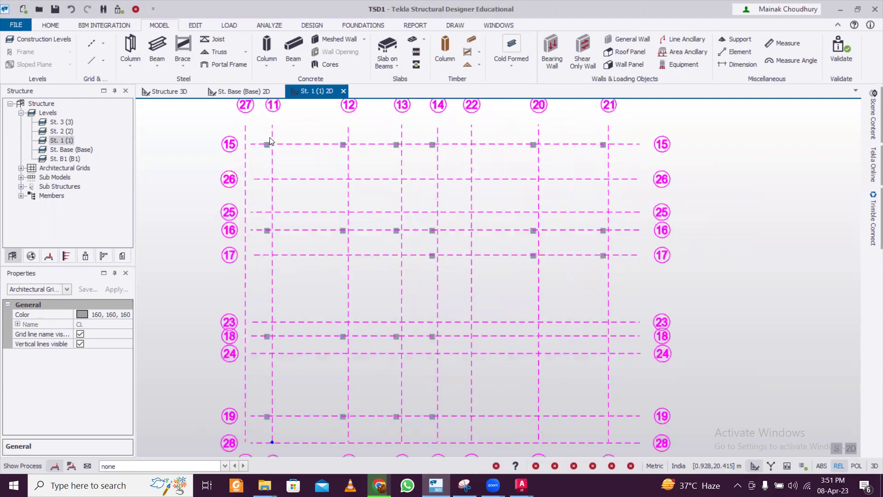
pyautogui.scroll(10, 270, 140)
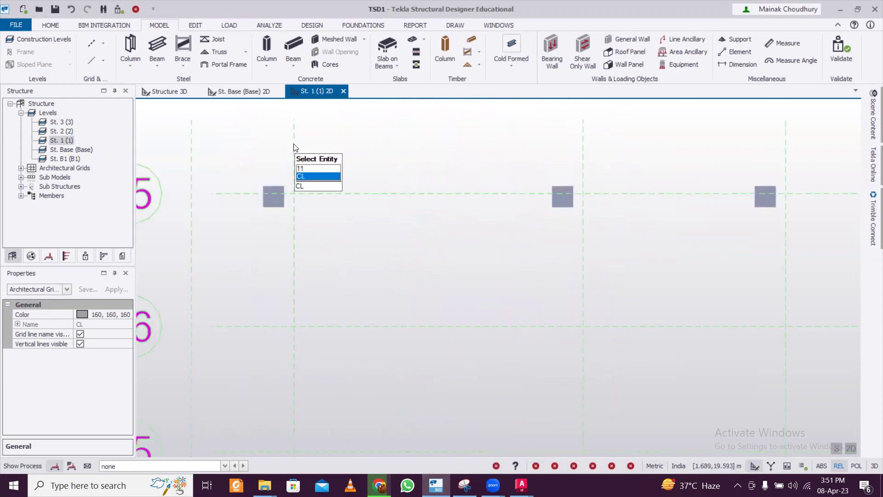
pyautogui.click(195, 25)
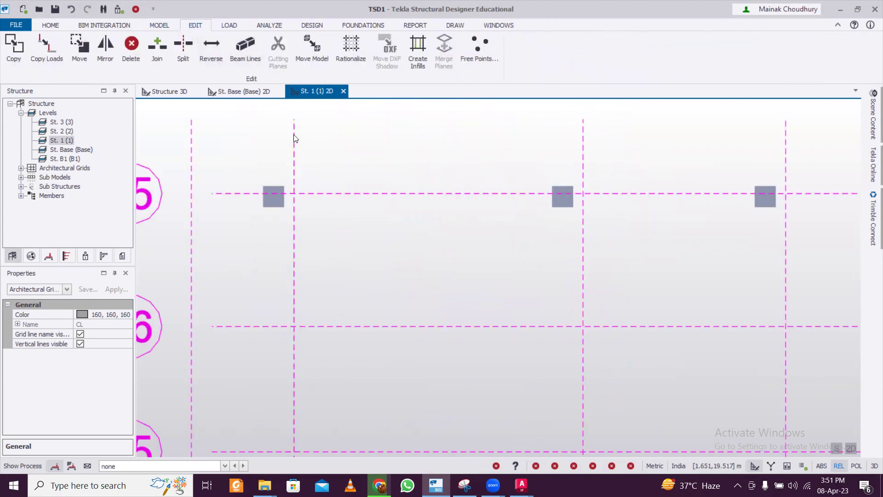
pyautogui.click(79, 46)
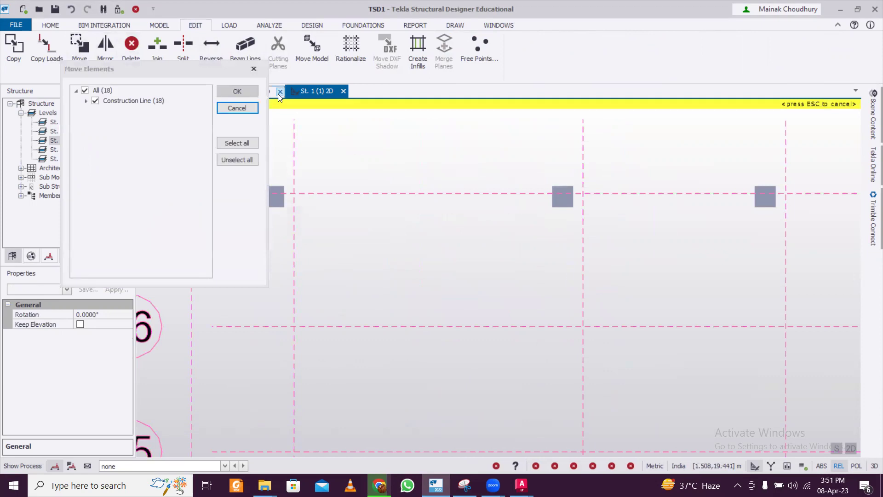
pyautogui.click(252, 69)
pyautogui.click(321, 174)
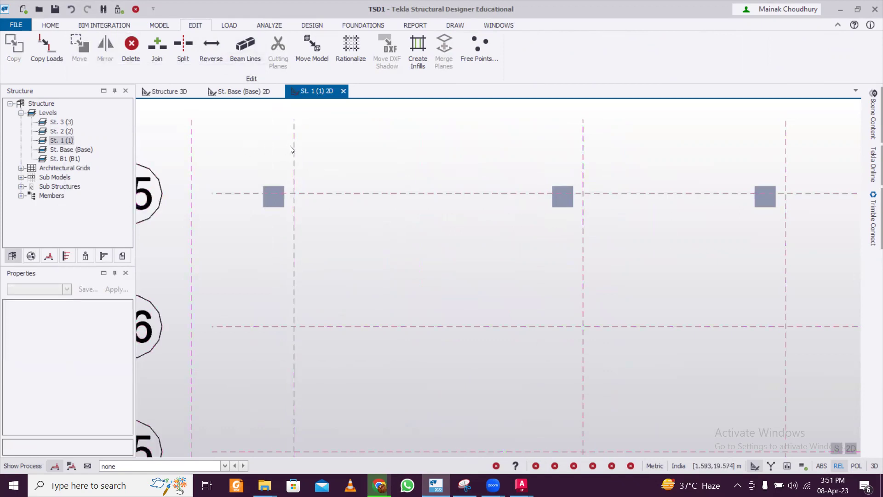
# - Remove the imported CL for FF grid from level St. 1 (1)
pyautogui.scroll(-10, 291, 148)
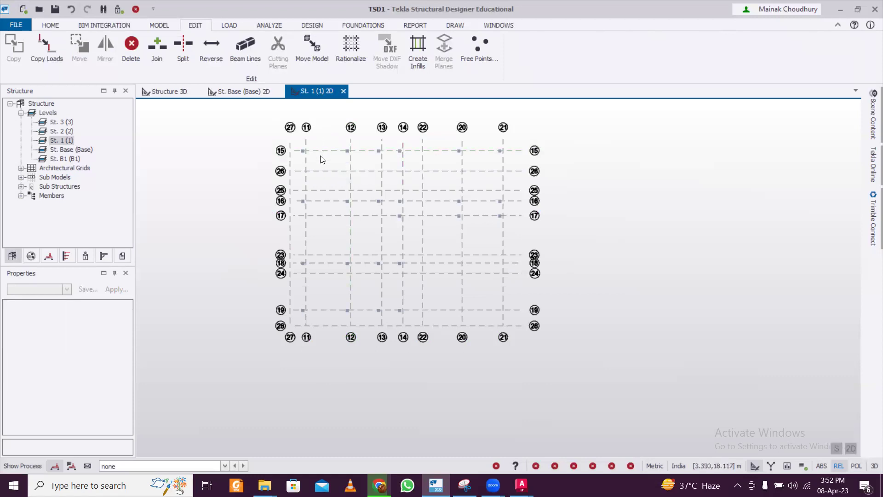
pyautogui.click(52, 26)
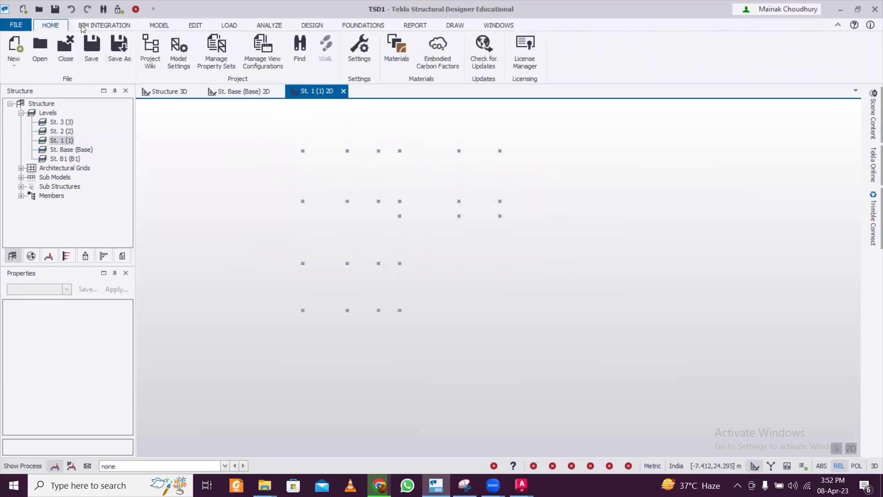
# - Start another DXF import on level St. 1 (1) with the CL for PL file from the Tekla Project folder
pyautogui.click(168, 28)
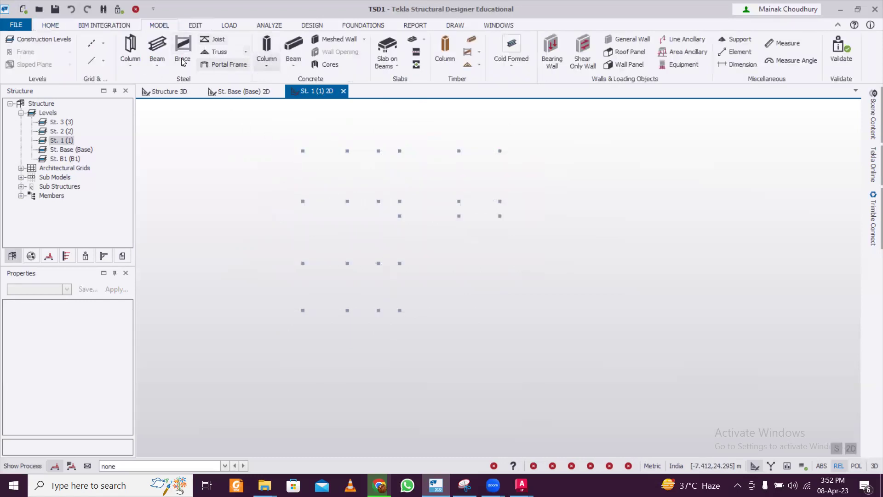
pyautogui.click(101, 45)
pyautogui.click(132, 155)
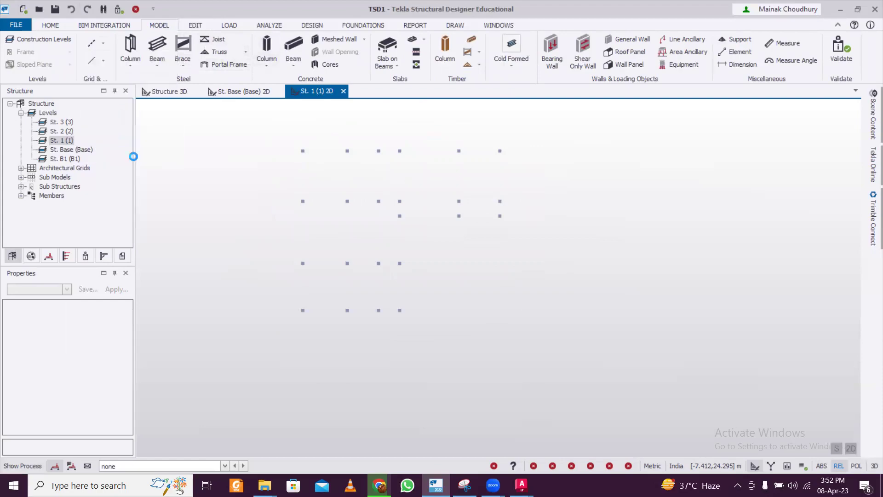
pyautogui.click(240, 96)
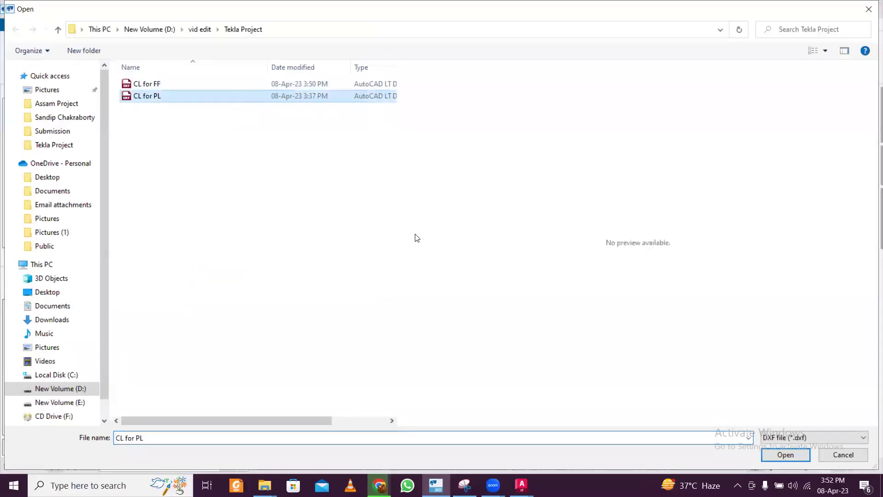
pyautogui.click(777, 453)
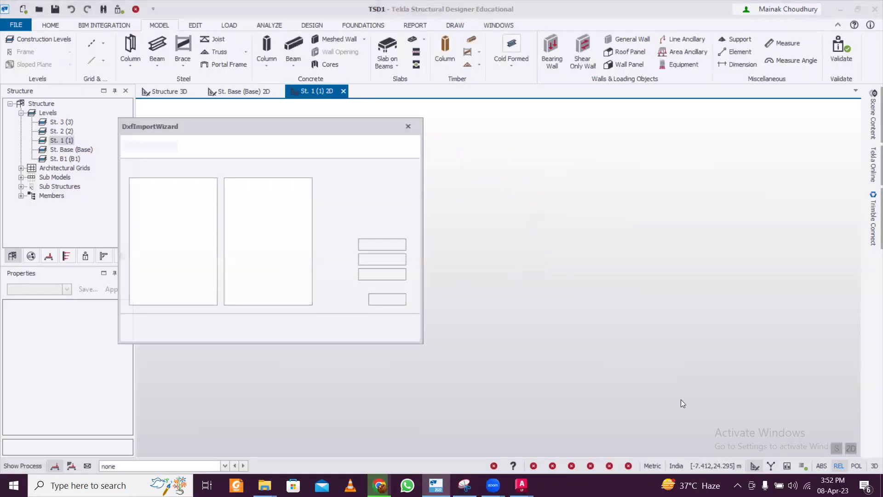
# - Import only the CL layer as a merged architectural grid on St. 1 (1), with DXF units in mm
pyautogui.click(134, 199)
pyautogui.click(133, 191)
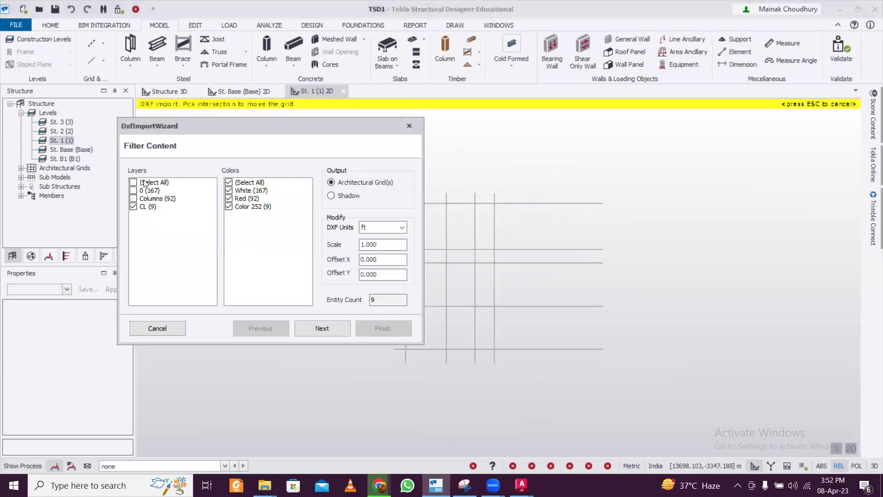
pyautogui.click(377, 228)
pyautogui.click(378, 241)
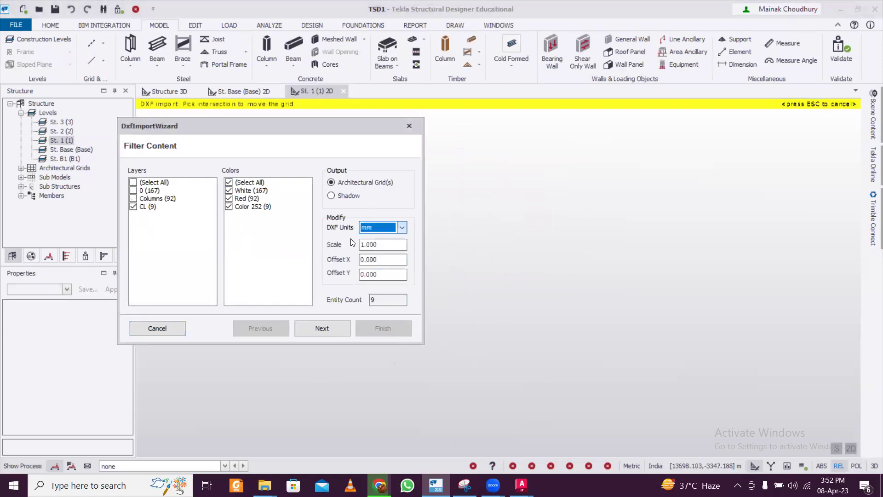
pyautogui.click(338, 328)
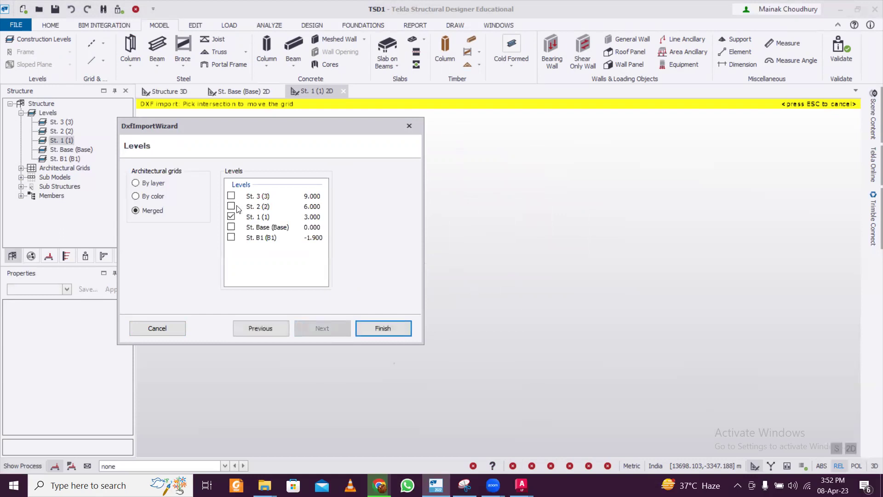
pyautogui.click(383, 328)
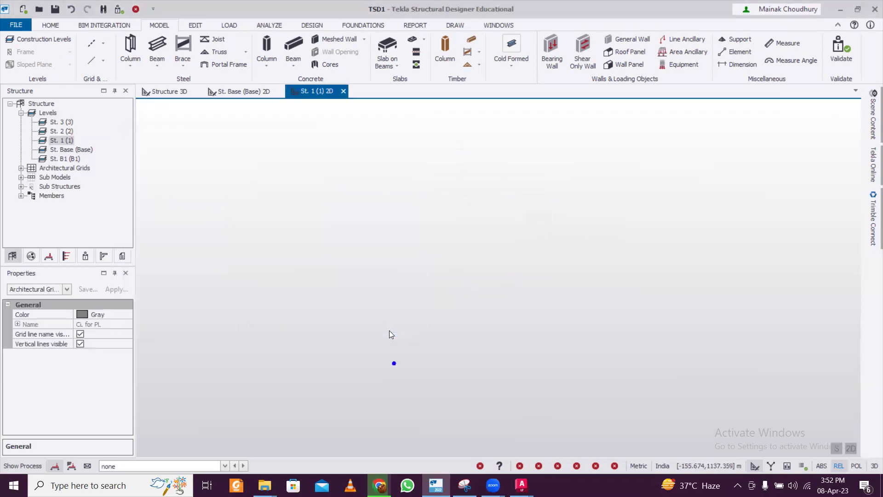
# - Examine how the imported CL for PL grid lines align with the columns on level St. 1 (1)
pyautogui.scroll(-5, 385, 318)
pyautogui.scroll(15, 380, 326)
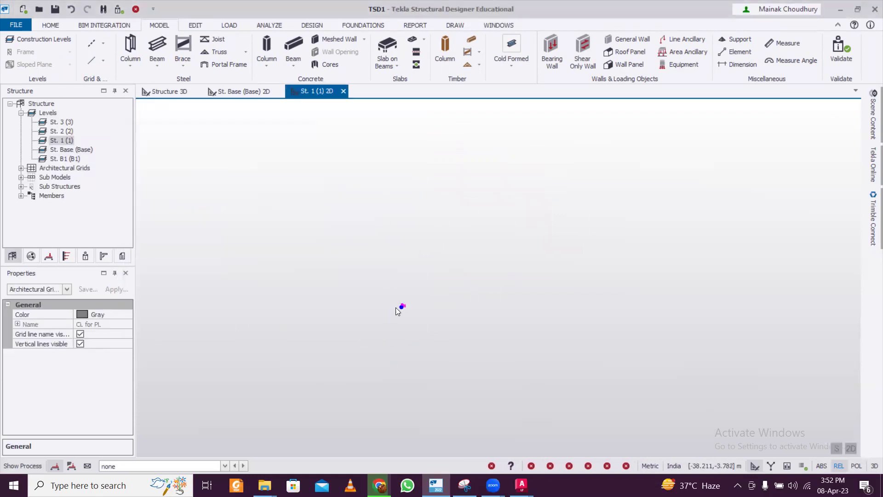
pyautogui.scroll(12, 400, 306)
pyautogui.scroll(-2, 349, 300)
pyautogui.scroll(-3, 406, 279)
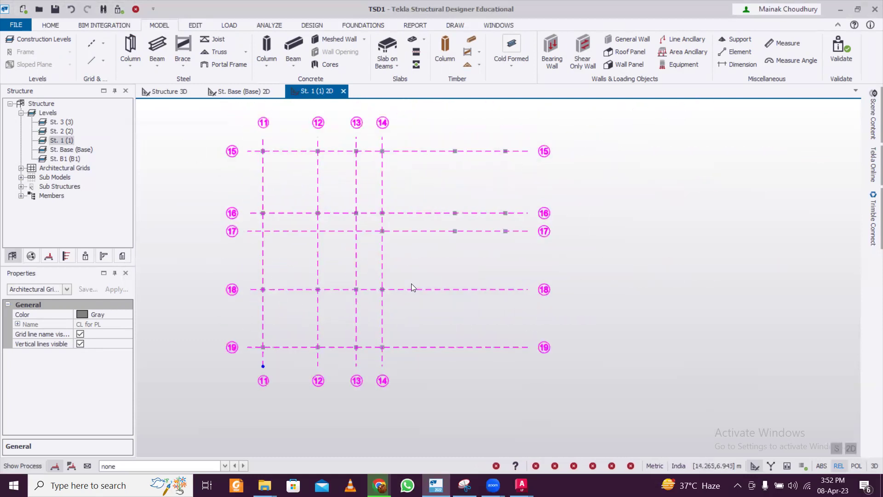
pyautogui.scroll(2, 411, 282)
pyautogui.scroll(-3, 412, 279)
pyautogui.scroll(3, 413, 276)
pyautogui.scroll(-2, 413, 277)
pyautogui.scroll(2, 413, 277)
pyautogui.scroll(-3, 413, 277)
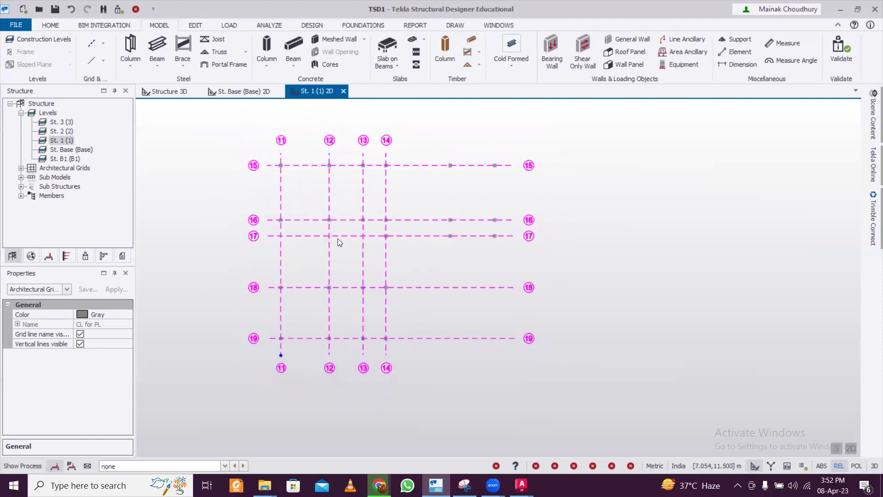
# - Open the Structure 3D view and inspect the columns and plinth beams from the front-right side
pyautogui.click(178, 90)
pyautogui.moveTo(663, 310); pyautogui.dragTo(408, 269, button='middle')
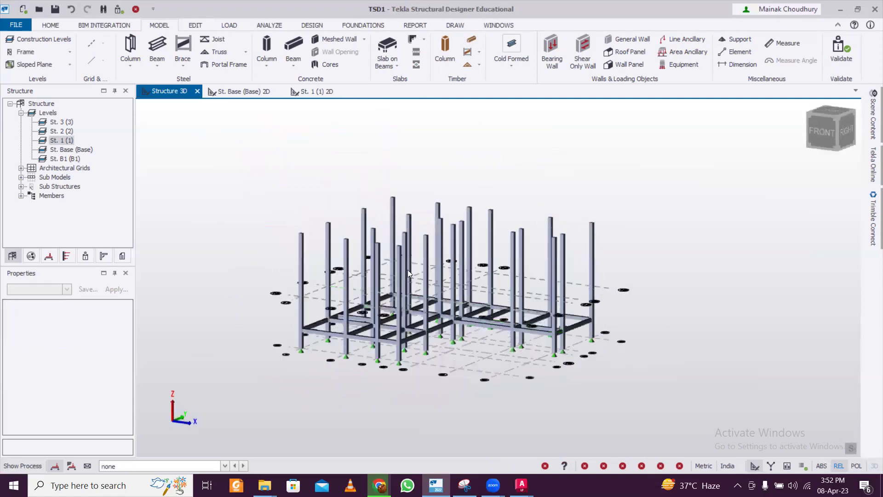
# - Set the source of construction level 1 to Base so St. 1 takes on the plinth beam layout
pyautogui.click(68, 41)
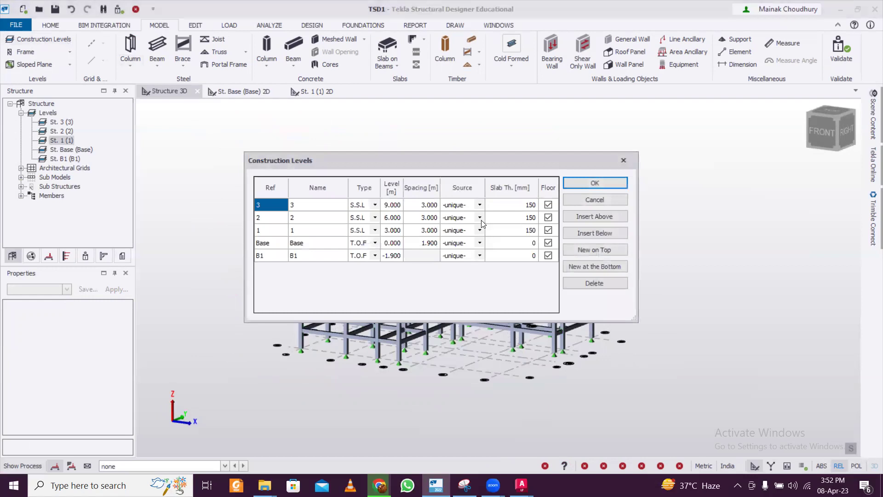
pyautogui.click(479, 241)
pyautogui.click(479, 242)
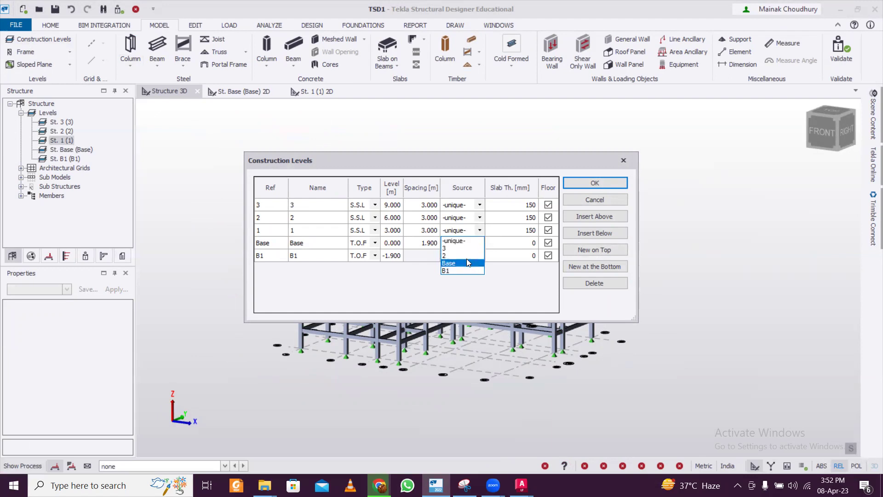
pyautogui.click(467, 260)
pyautogui.click(570, 182)
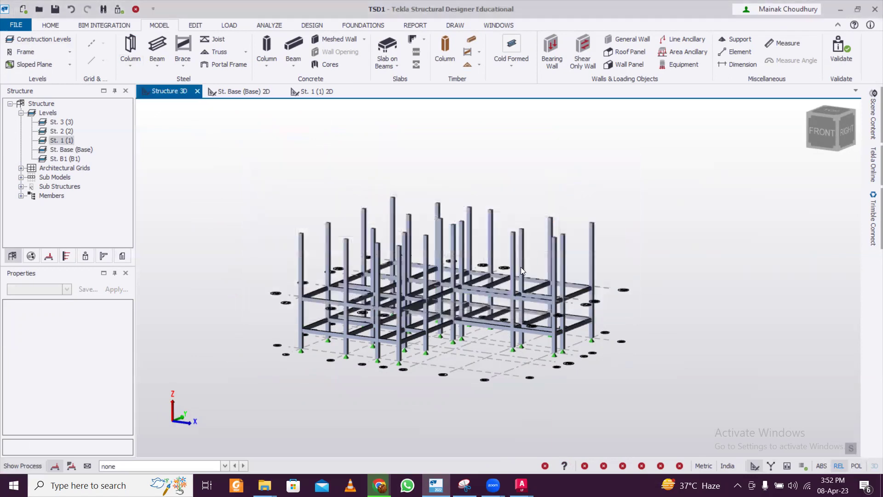
pyautogui.moveTo(665, 290); pyautogui.dragTo(629, 284, button='middle')
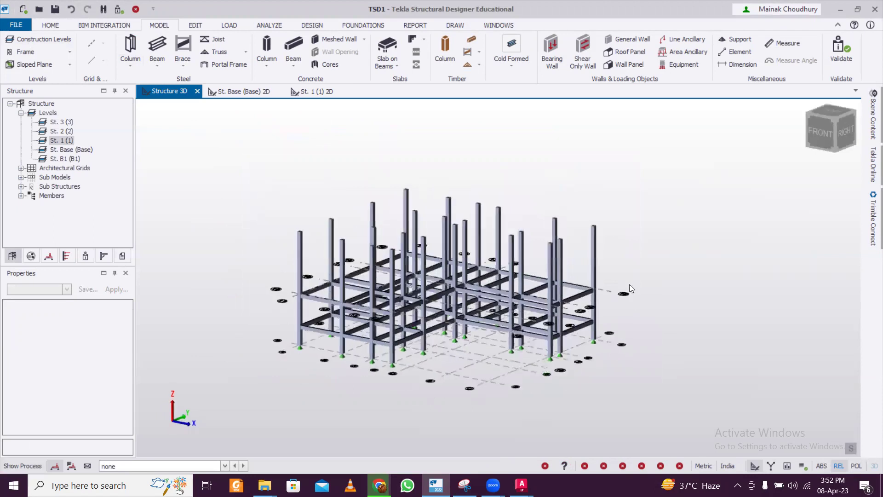
# - Examine the beam layout on level St. 1 (1), and check the stair and wall positions in AutoCAD's CL for PL drawing
pyautogui.click(332, 93)
pyautogui.moveTo(449, 275)
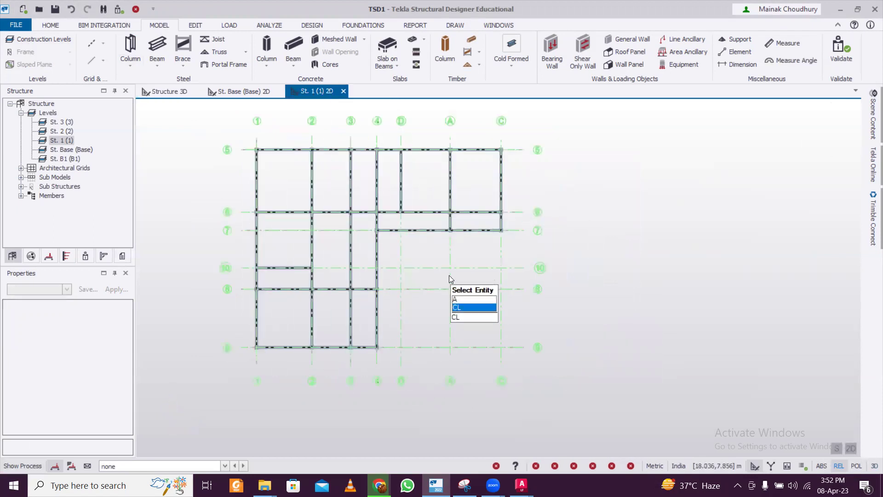
pyautogui.scroll(1, 448, 272)
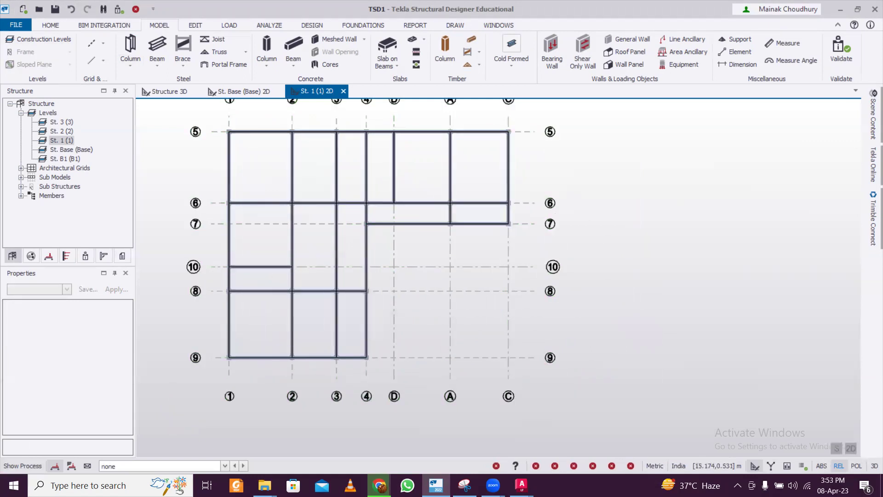
pyautogui.moveTo(521, 485)
pyautogui.click(419, 428)
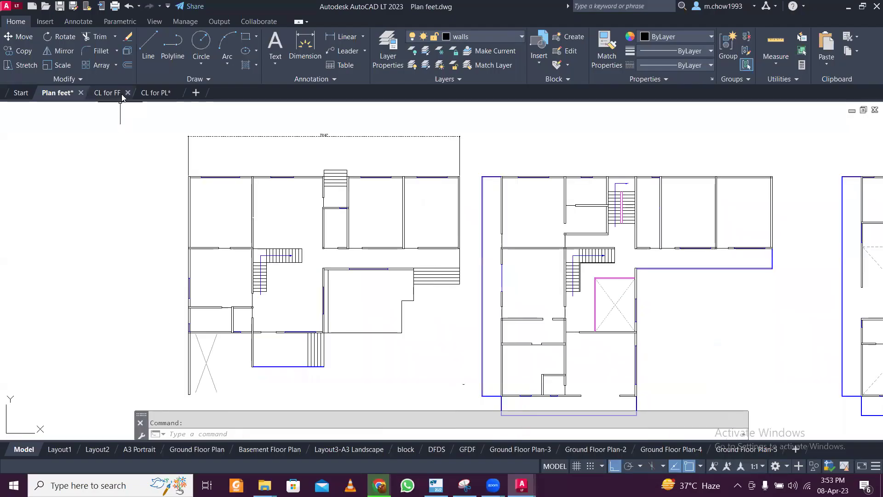
pyautogui.click(156, 92)
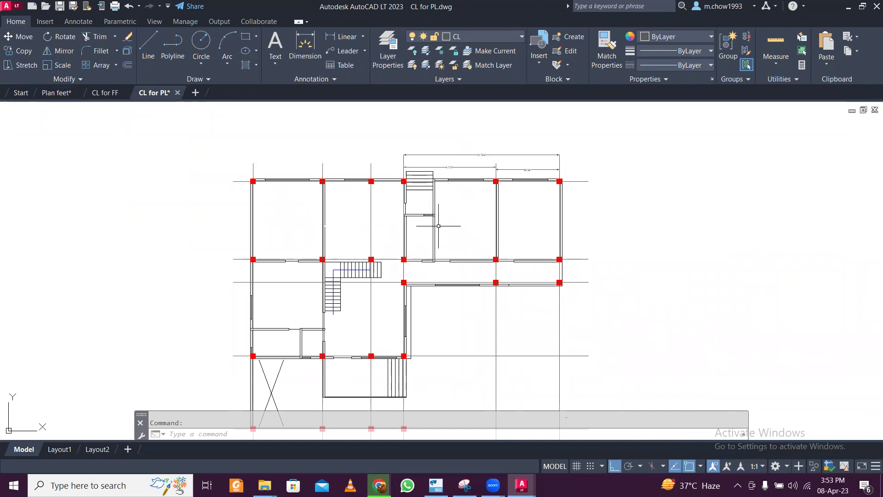
pyautogui.click(848, 7)
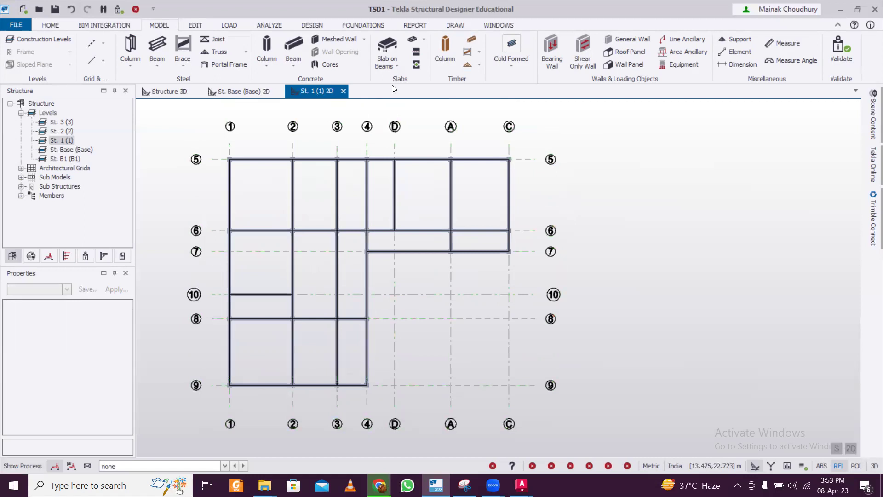
# - Create slabs on beams on St. 1 in the 5–6 bays except 3–4, both 6–7 bays between 4 and C, and the 1–2 bay between 6 and 10
pyautogui.click(387, 48)
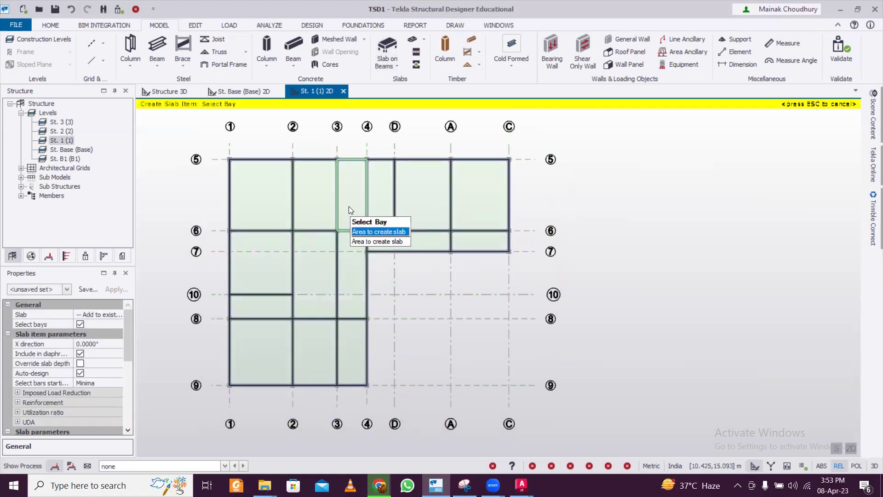
pyautogui.click(265, 205)
pyautogui.click(264, 266)
pyautogui.click(320, 193)
pyautogui.click(380, 199)
pyautogui.click(420, 196)
pyautogui.click(458, 166)
pyautogui.click(410, 243)
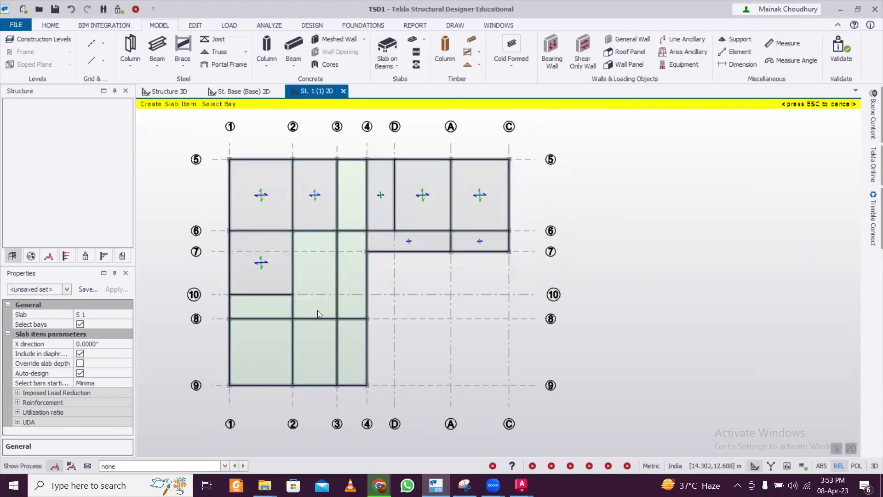
# - Add slabs to the three bays between grids 8 and 9, bay 1–2 between 10 and 8, and bay 3–4 between 6 and 8
pyautogui.click(276, 343)
pyautogui.click(278, 306)
pyautogui.click(338, 344)
pyautogui.click(349, 342)
pyautogui.click(356, 281)
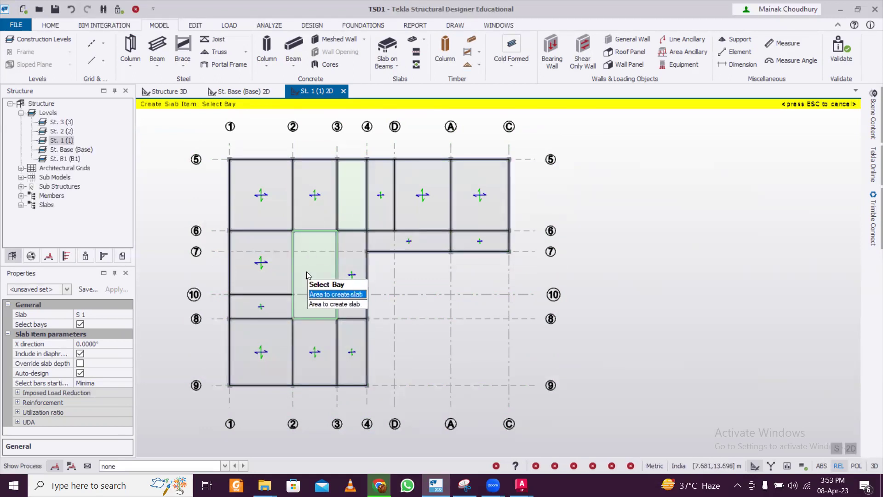
pyautogui.scroll(-2, 377, 254)
pyautogui.scroll(2, 377, 254)
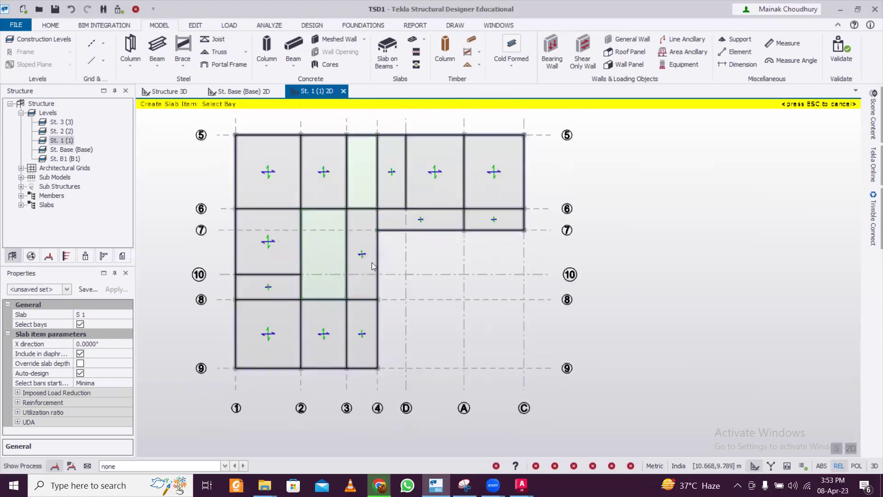
pyautogui.scroll(-1, 375, 258)
pyautogui.moveTo(360, 255); pyautogui.dragTo(425, 262, button='middle')
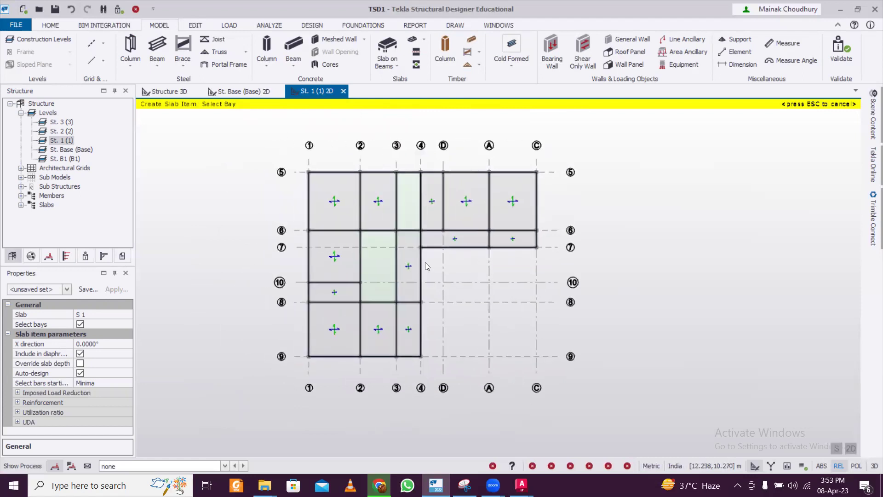
# - Set the source of construction level 1 back to unique so its slabs can be handled separately from Base
pyautogui.click(182, 92)
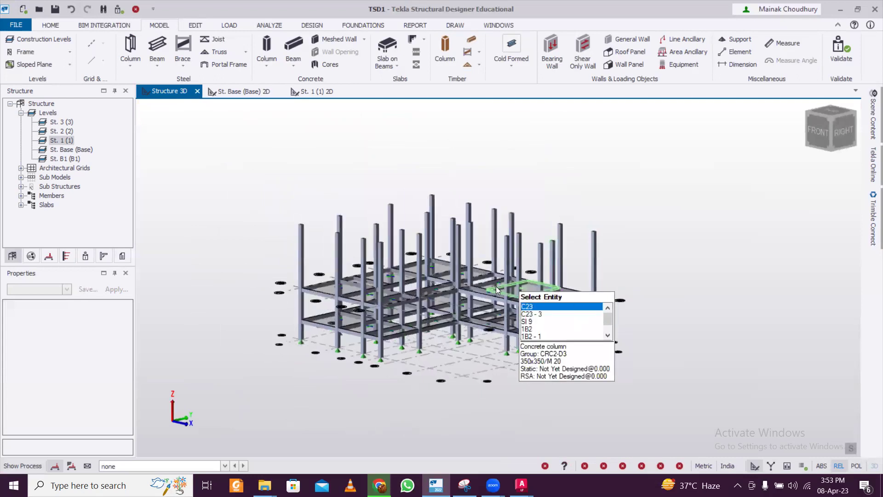
pyautogui.click(44, 40)
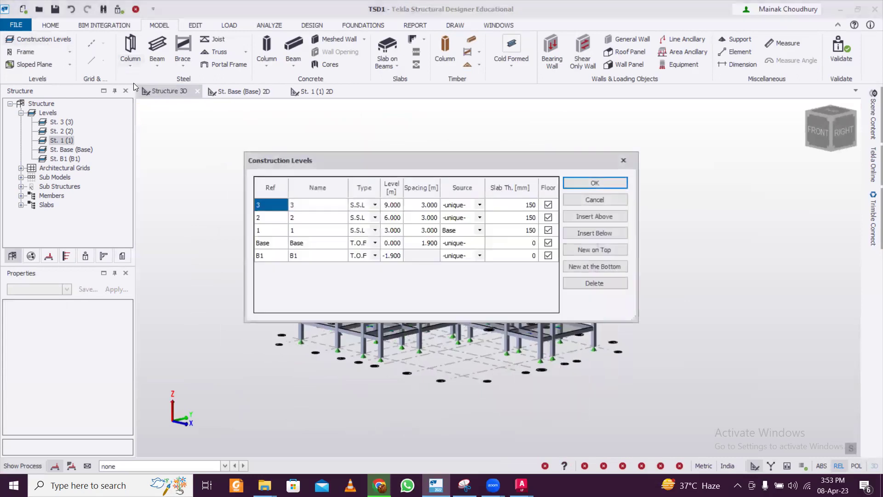
pyautogui.click(479, 230)
pyautogui.click(456, 244)
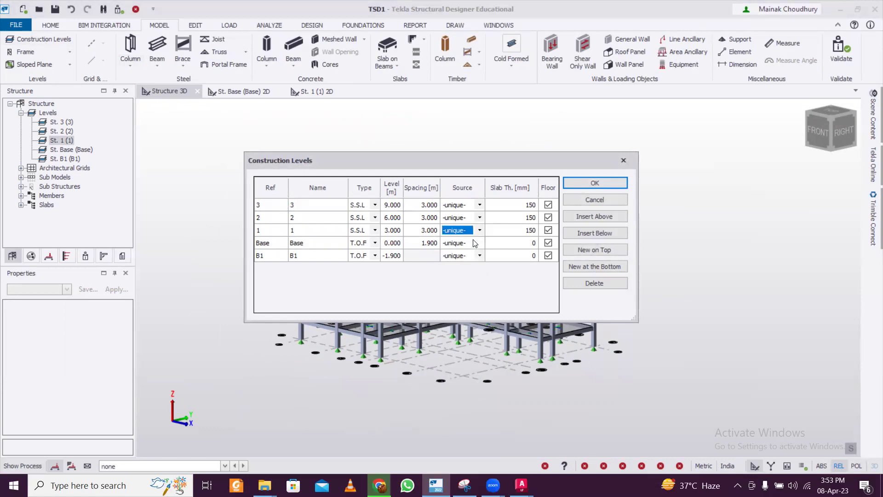
pyautogui.click(581, 184)
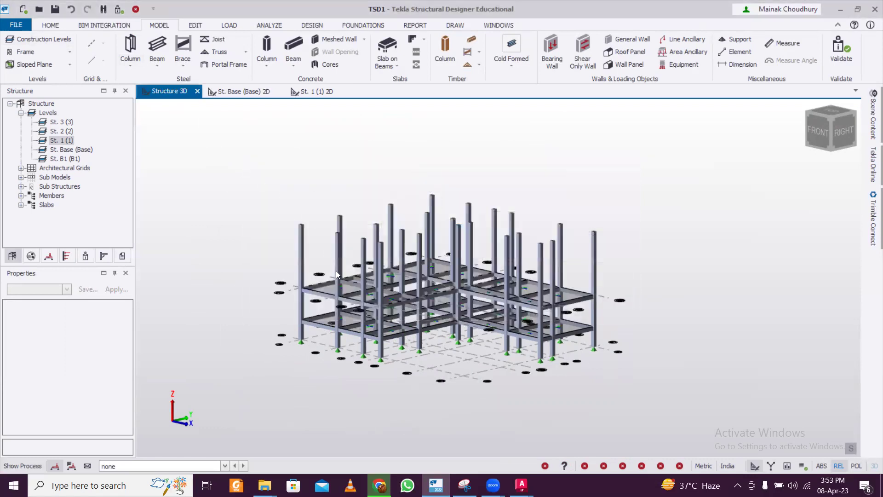
# - Delete the slab panels on St. Base (Base), except the one between grids 4–D and 5–6
pyautogui.scroll(2, 351, 331)
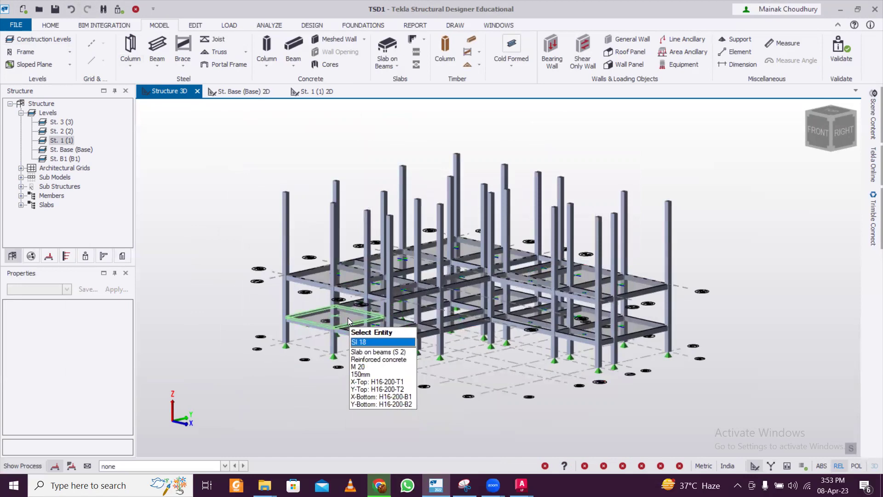
pyautogui.click(348, 317)
pyautogui.click(361, 316)
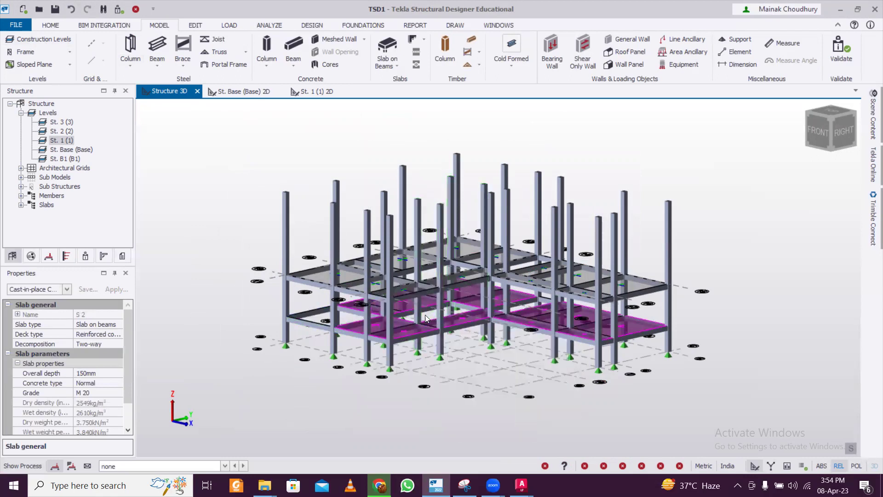
pyautogui.scroll(2, 425, 314)
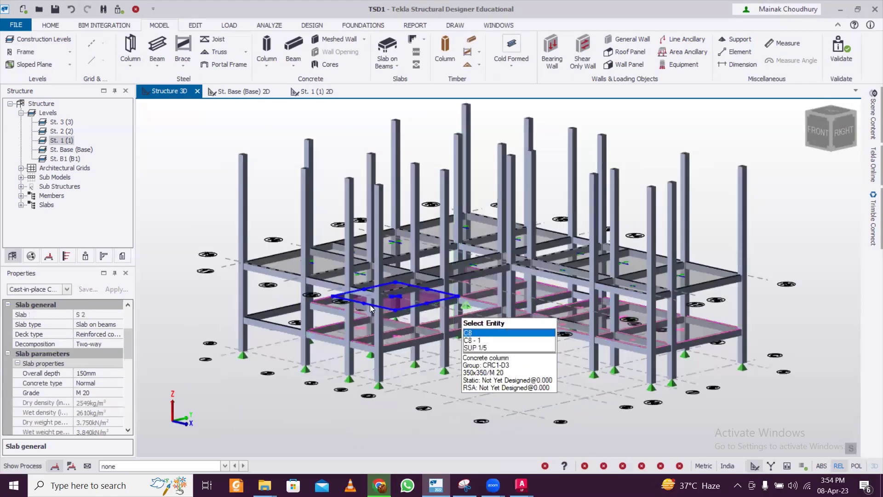
pyautogui.click(239, 91)
pyautogui.click(325, 178)
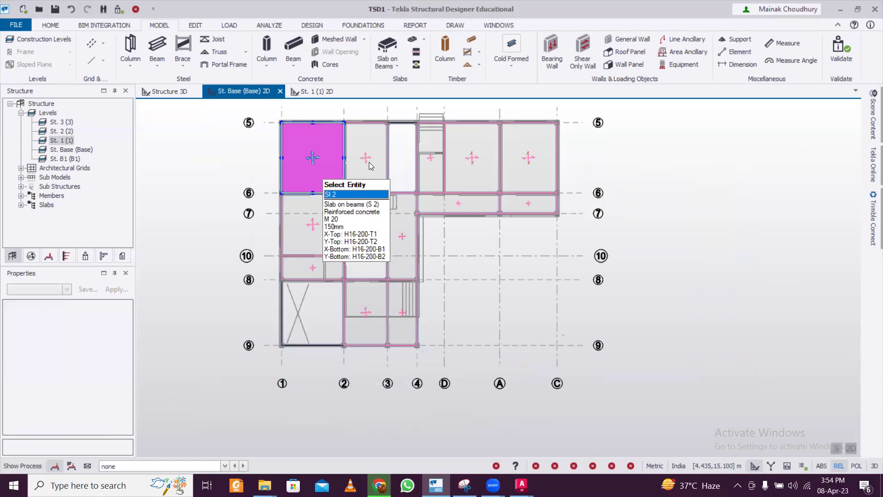
pyautogui.keyDown('ctrl'); pyautogui.click(368, 161); pyautogui.keyUp('ctrl')
pyautogui.keyDown('ctrl'); pyautogui.click(472, 159); pyautogui.keyUp('ctrl')
pyautogui.keyDown('ctrl'); pyautogui.click(519, 184); pyautogui.keyUp('ctrl')
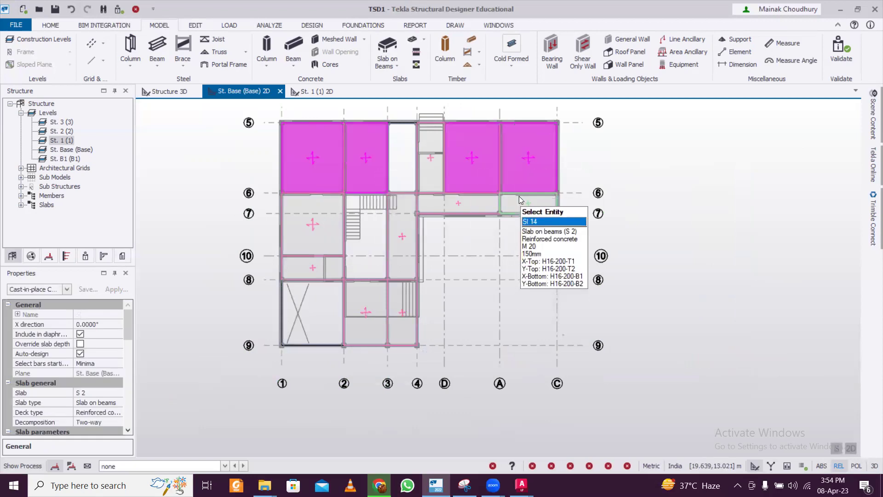
pyautogui.keyDown('ctrl'); pyautogui.click(520, 202); pyautogui.keyUp('ctrl')
pyautogui.keyDown('ctrl'); pyautogui.click(448, 202); pyautogui.keyUp('ctrl')
pyautogui.keyDown('ctrl'); pyautogui.click(405, 234); pyautogui.keyUp('ctrl')
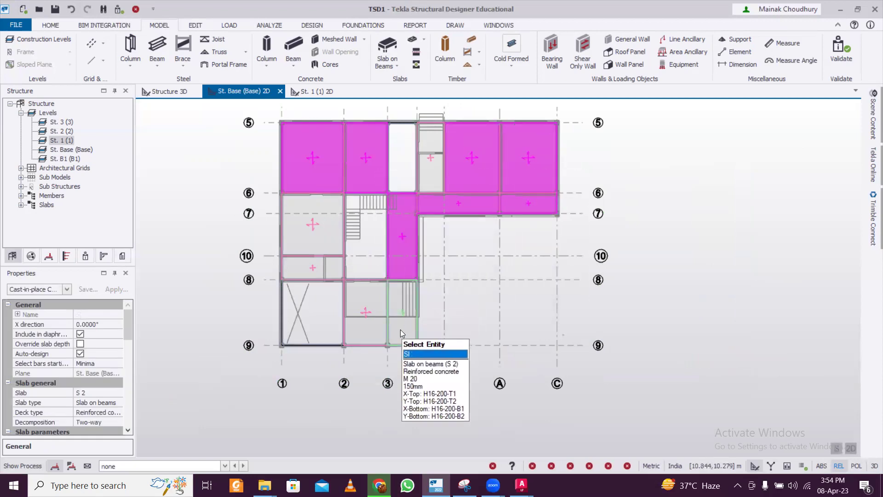
pyautogui.keyDown('ctrl'); pyautogui.click(401, 329); pyautogui.keyUp('ctrl')
pyautogui.keyDown('ctrl'); pyautogui.click(314, 267); pyautogui.keyUp('ctrl')
pyautogui.keyDown('ctrl'); pyautogui.click(311, 235); pyautogui.keyUp('ctrl')
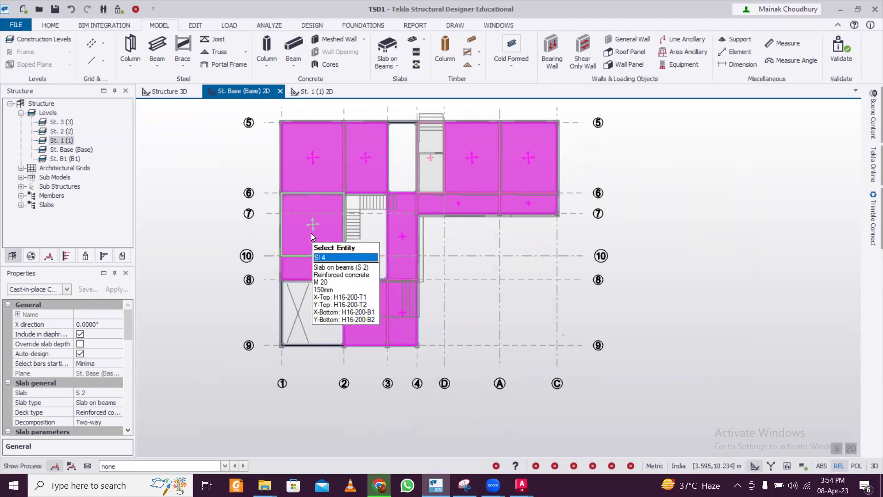
pyautogui.press('Delete')
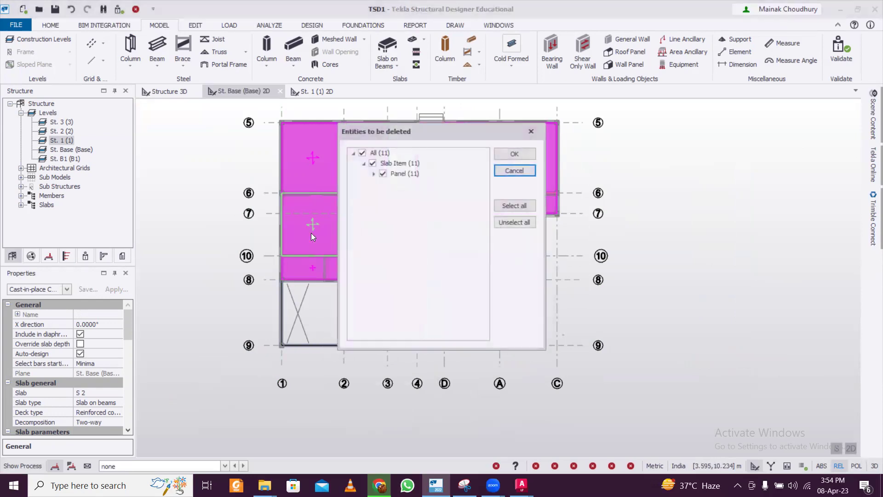
pyautogui.click(514, 155)
# - Set the source of construction levels 2 and 3 to level 1 and view the resulting structure in 3D
pyautogui.click(177, 95)
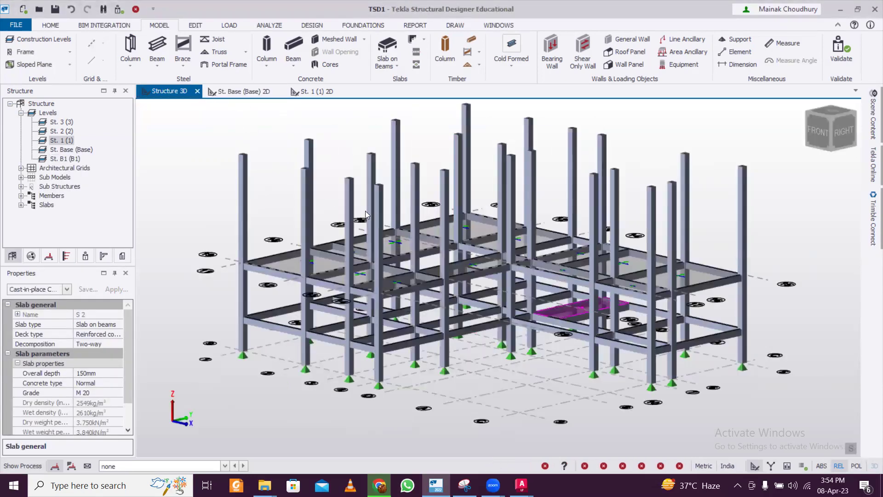
pyautogui.click(74, 40)
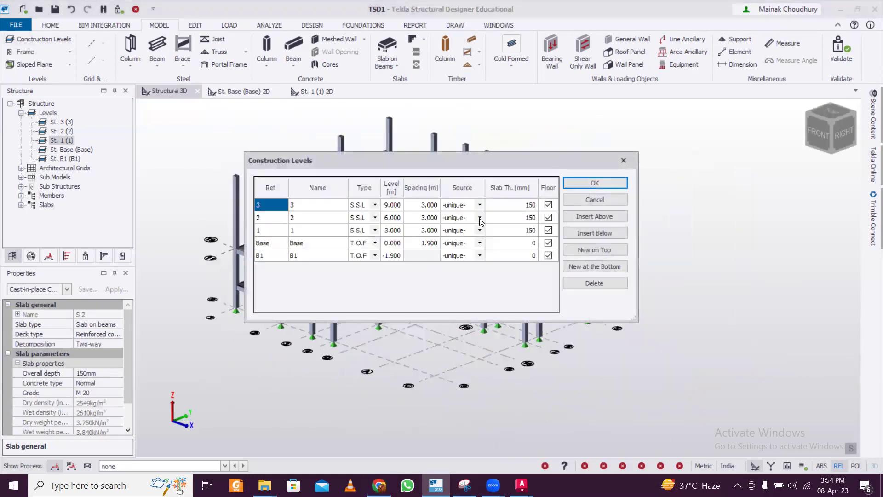
pyautogui.click(479, 218)
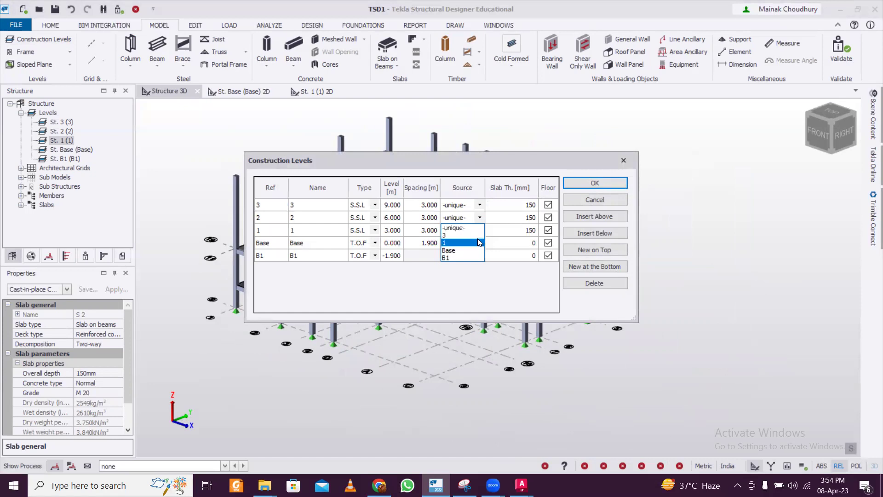
pyautogui.click(476, 243)
pyautogui.click(480, 205)
pyautogui.click(465, 230)
pyautogui.click(571, 184)
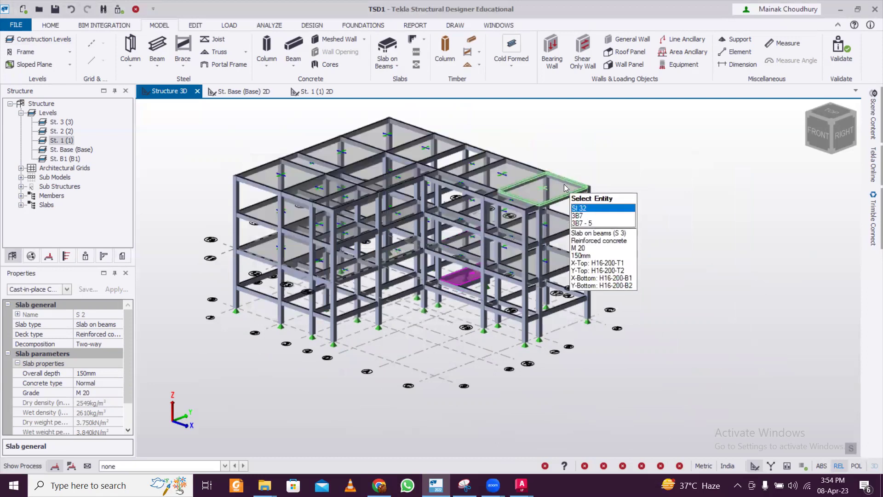
pyautogui.moveTo(653, 245); pyautogui.dragTo(676, 239, button='right')
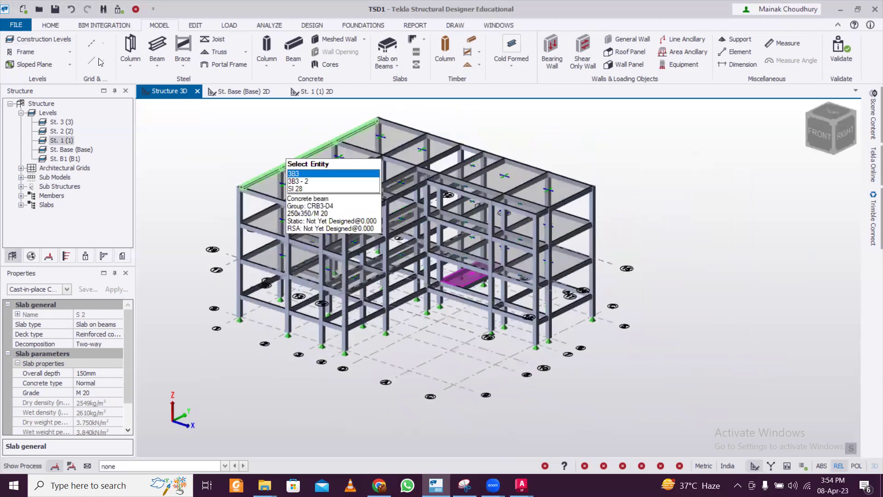
# - Reopen the construction levels and bring up the source options of level 2
pyautogui.click(43, 39)
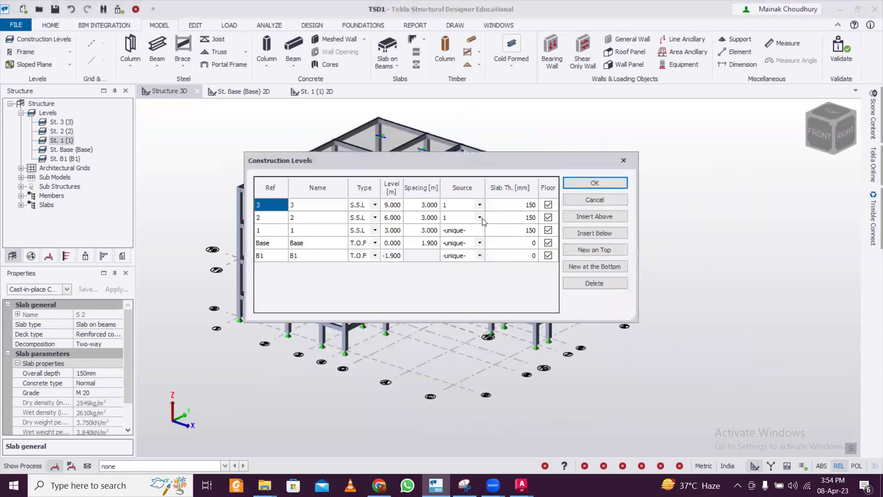
pyautogui.click(480, 218)
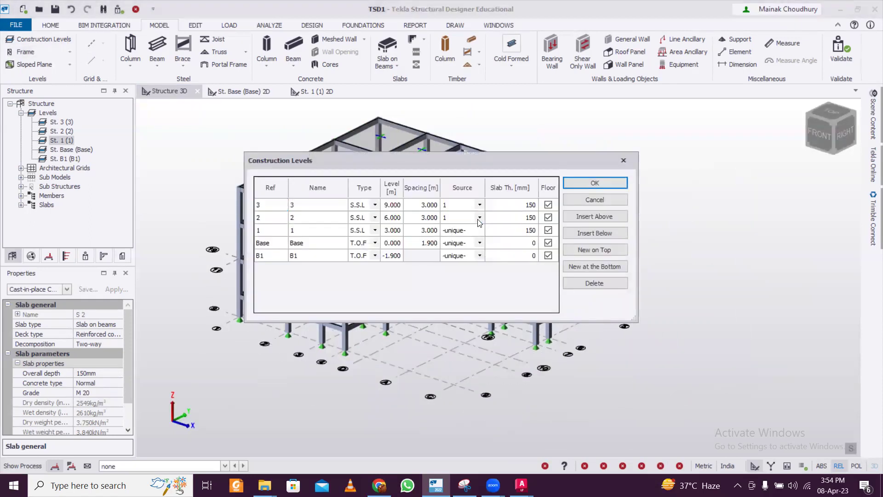
# - Set the source of construction levels 2 and 3 to -unique- and apply the level settings
pyautogui.click(470, 226)
pyautogui.click(480, 205)
pyautogui.click(470, 213)
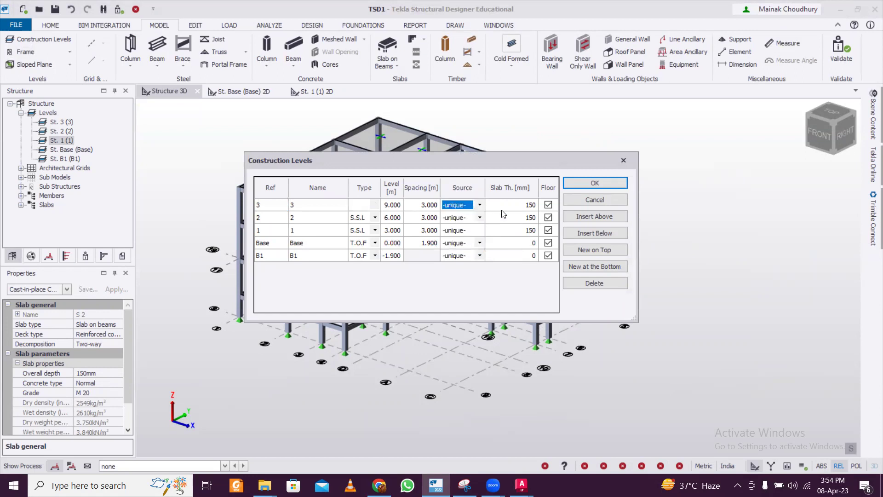
pyautogui.click(607, 186)
pyautogui.moveTo(647, 244); pyautogui.dragTo(616, 244, button='middle')
pyautogui.moveTo(687, 223); pyautogui.dragTo(535, 318, button='middle')
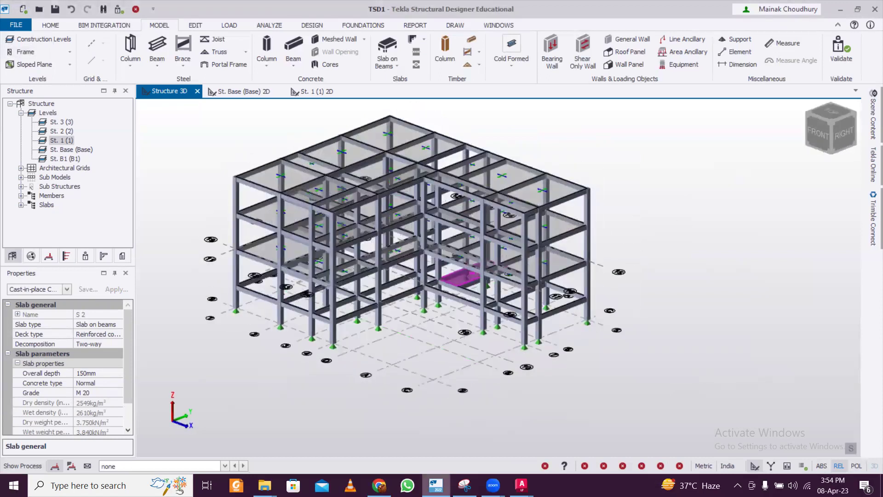
# - Switch to AutoCAD and examine the staircases and open bays on the floor plans in Plan feet.dwg
pyautogui.click(522, 486)
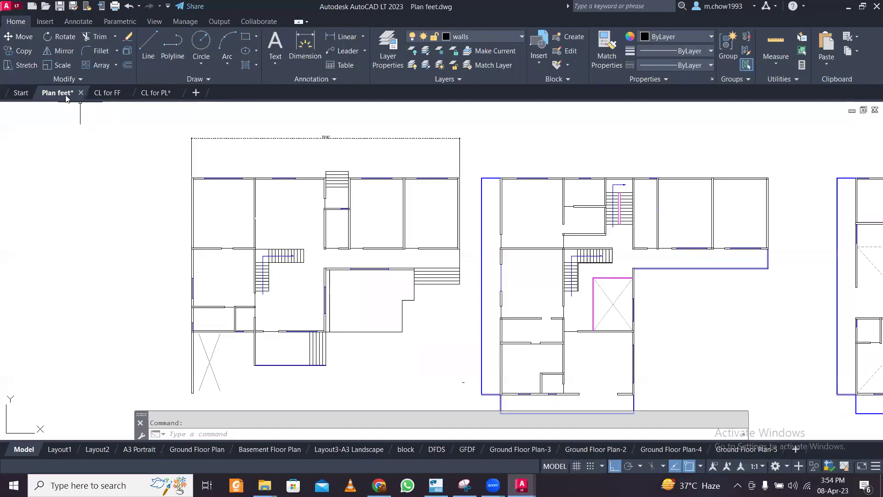
pyautogui.scroll(-2, 228, 185)
pyautogui.moveTo(535, 212); pyautogui.dragTo(357, 216, button='middle')
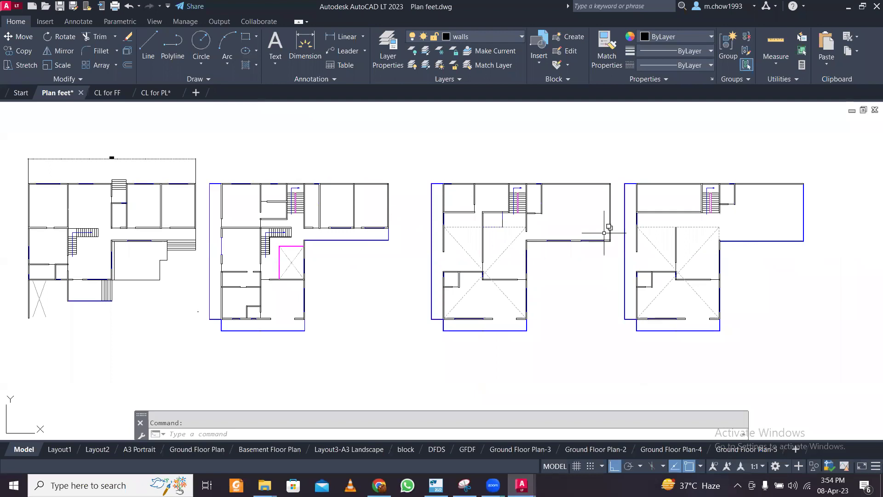
pyautogui.moveTo(604, 233); pyautogui.dragTo(555, 232, button='middle')
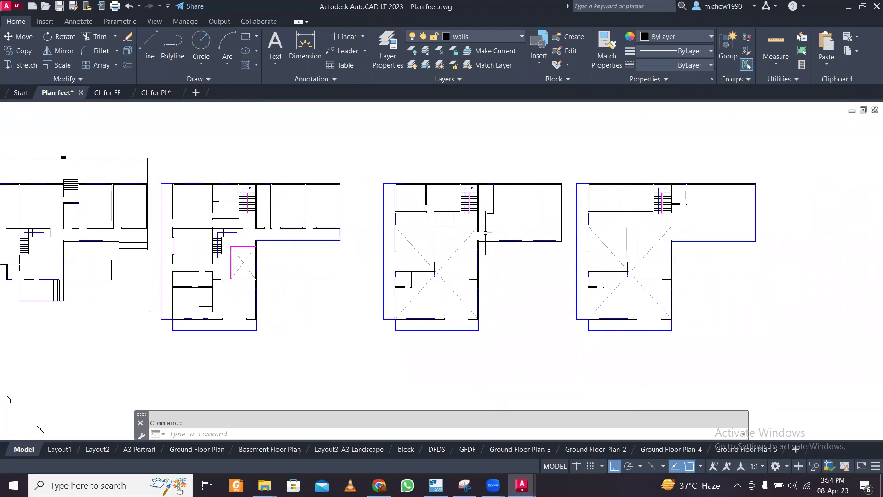
pyautogui.scroll(2, 479, 240)
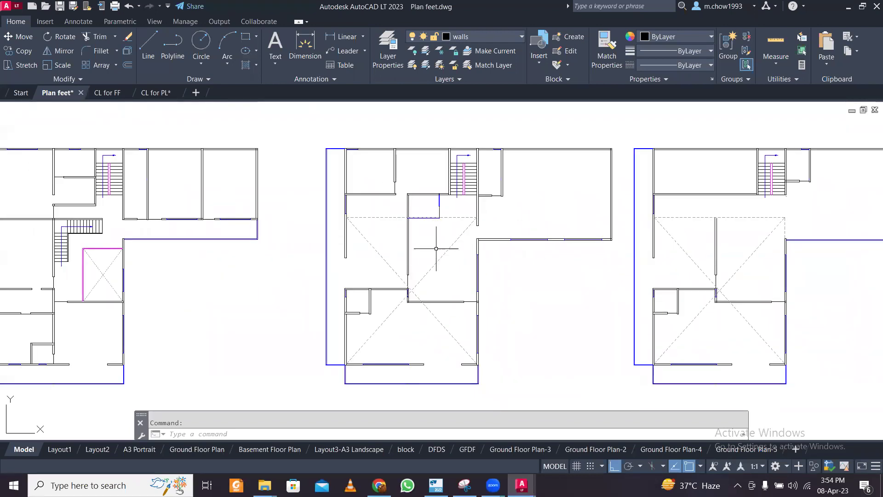
pyautogui.scroll(-2, 438, 258)
pyautogui.scroll(3, 205, 244)
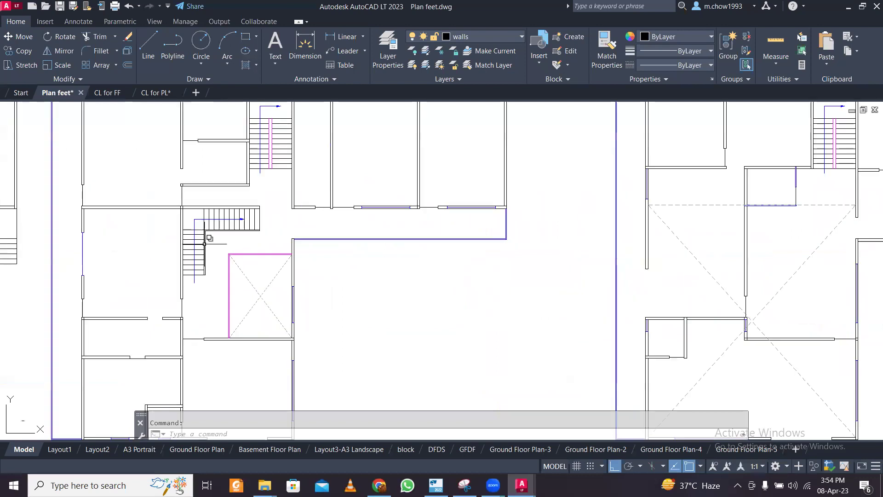
pyautogui.scroll(-4, 210, 230)
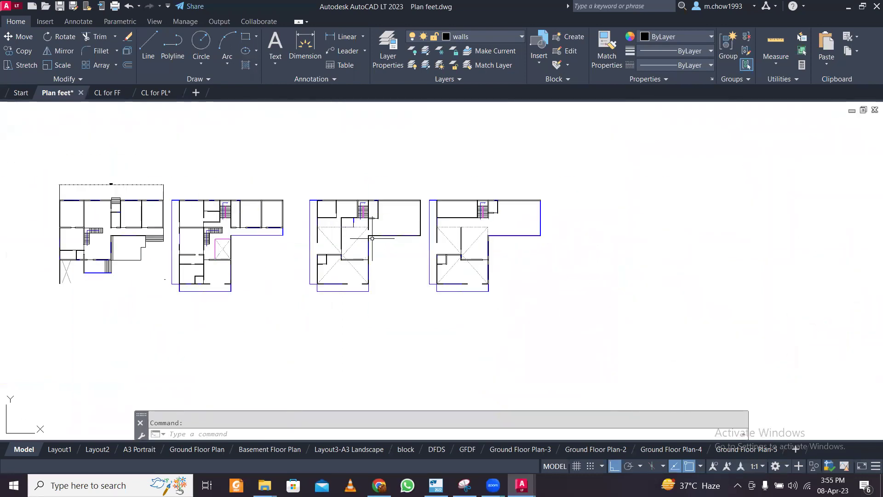
pyautogui.scroll(3, 376, 239)
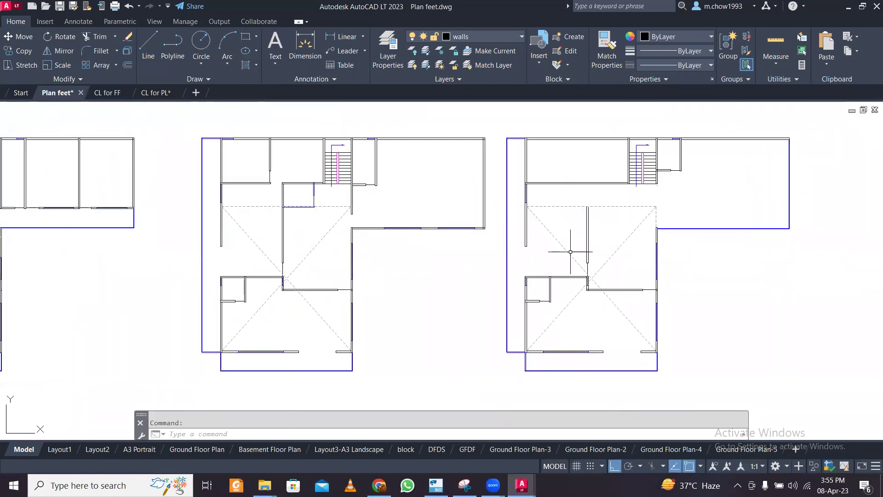
pyautogui.click(849, 7)
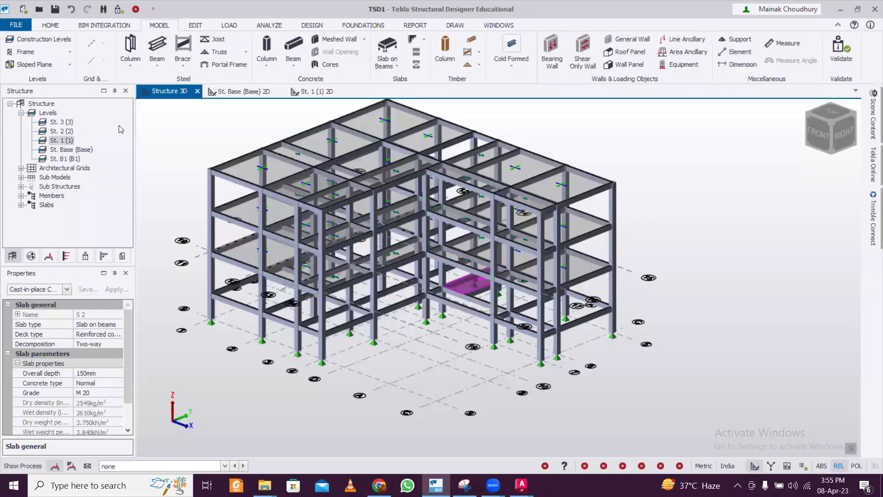
# - Open the St. 2 (2) plan and add a slab on beams in the bay between grids 2–3 and 6–8
pyautogui.doubleClick(62, 132)
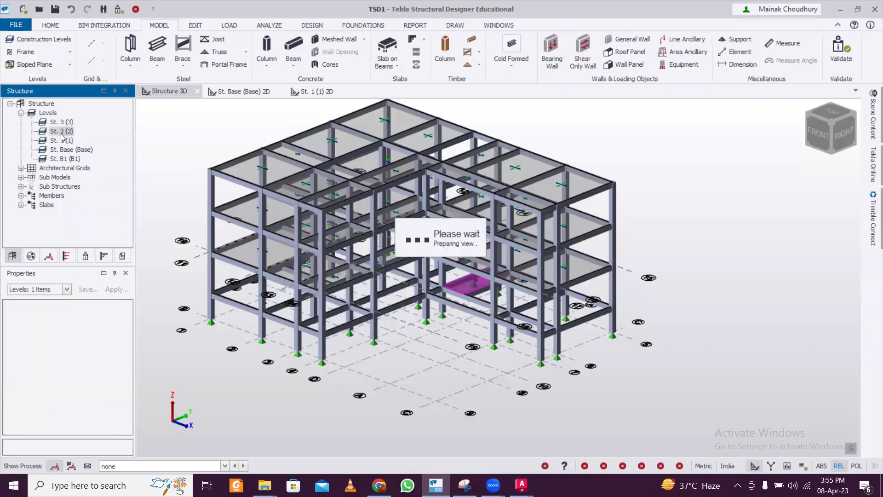
pyautogui.scroll(1, 437, 313)
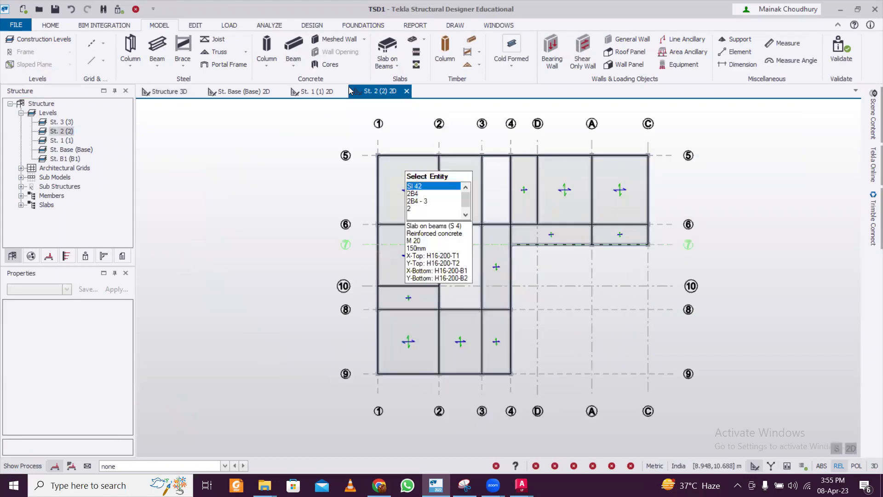
pyautogui.click(394, 44)
pyautogui.click(454, 281)
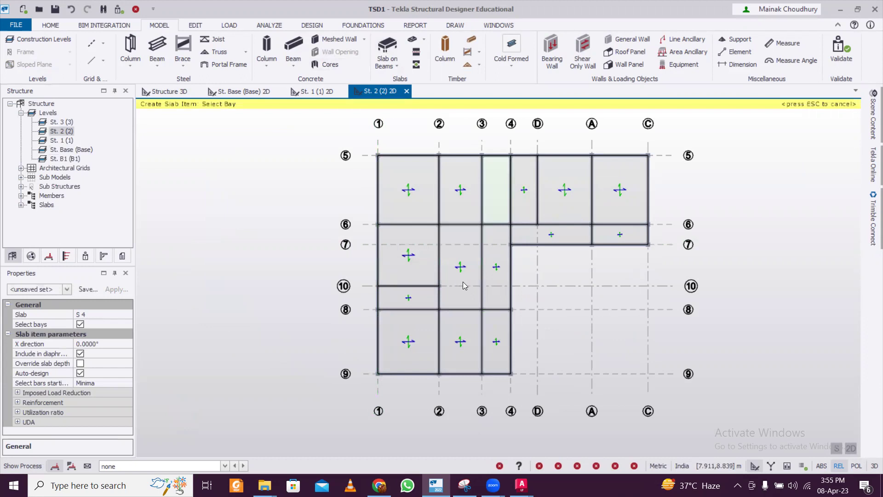
# - Add a slab on beams to the St. 3 (3) bay between grids 2–3 and 6–8, and return to the 3D structure view
pyautogui.doubleClick(67, 123)
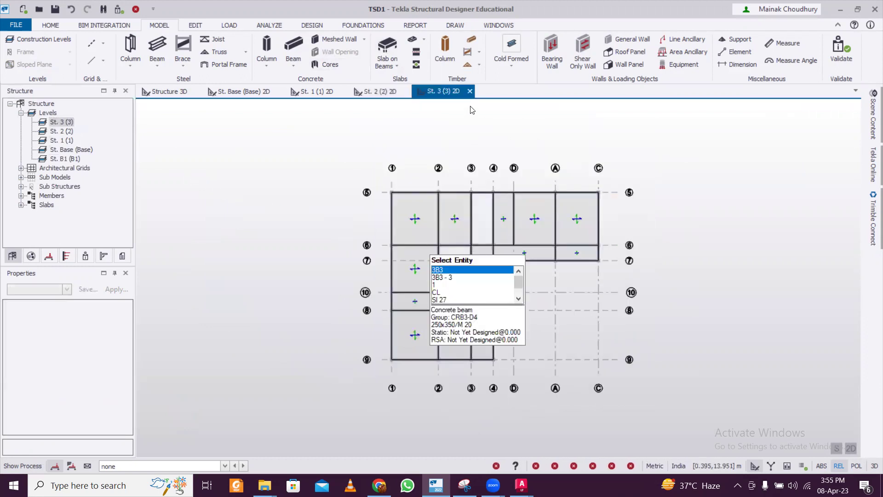
pyautogui.click(388, 46)
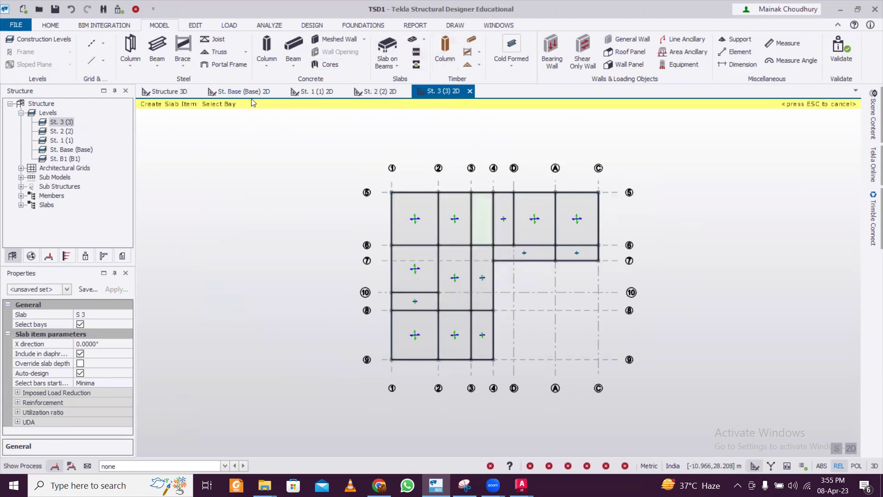
pyautogui.click(165, 91)
pyautogui.moveTo(613, 248); pyautogui.dragTo(451, 228, button='right')
pyautogui.press('Escape')
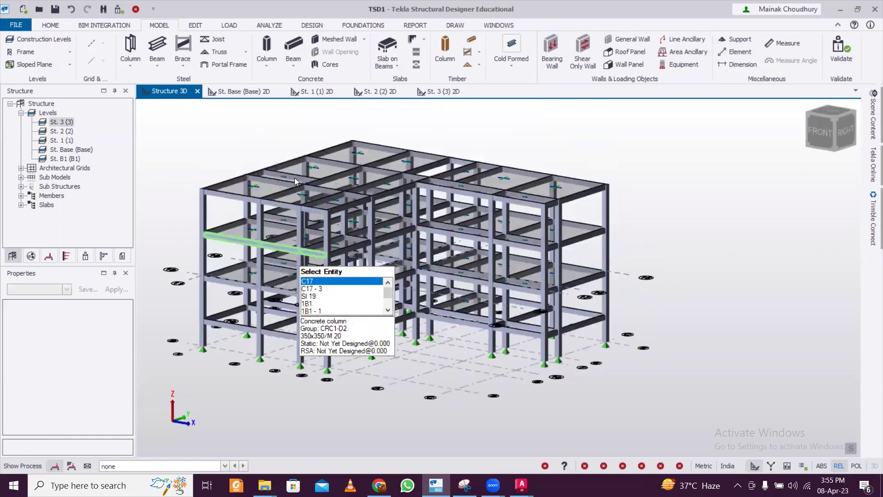
pyautogui.scroll(2, 294, 178)
pyautogui.scroll(-2, 251, 223)
pyautogui.scroll(-1, 313, 207)
pyautogui.scroll(1, 417, 298)
pyautogui.scroll(2, 418, 299)
pyautogui.scroll(-2, 410, 339)
# - Select all the column base supports and set their Mx, My and Mz restraints to Fixed
pyautogui.moveTo(540, 330); pyautogui.dragTo(682, 307, button='right')
pyautogui.moveTo(656, 357); pyautogui.dragTo(241, 334)
pyautogui.moveTo(669, 302); pyautogui.dragTo(652, 306, button='right')
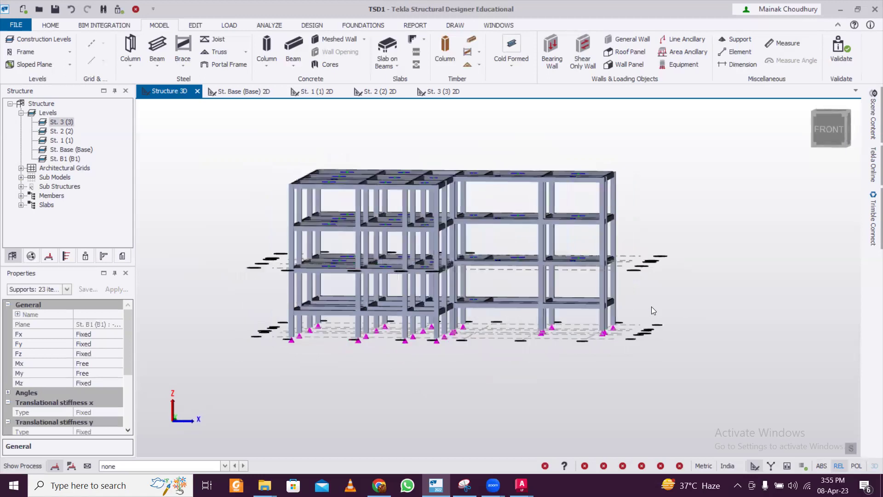
pyautogui.click(114, 362)
pyautogui.click(118, 363)
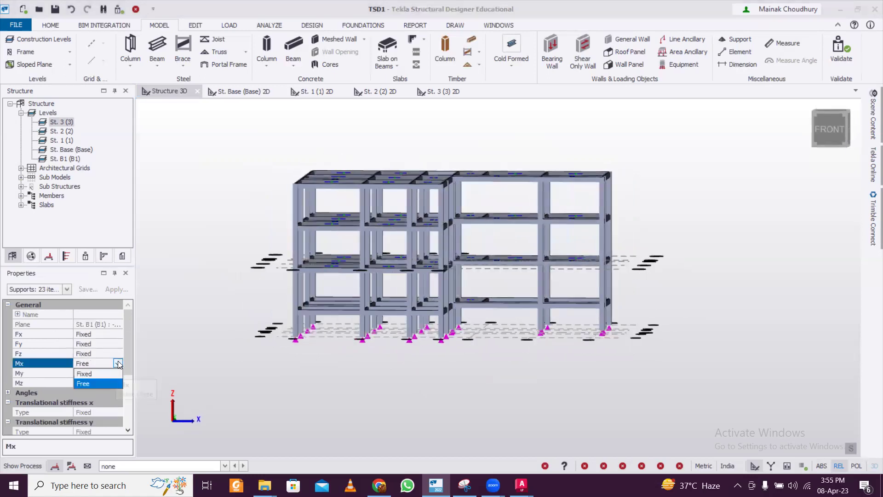
pyautogui.click(116, 374)
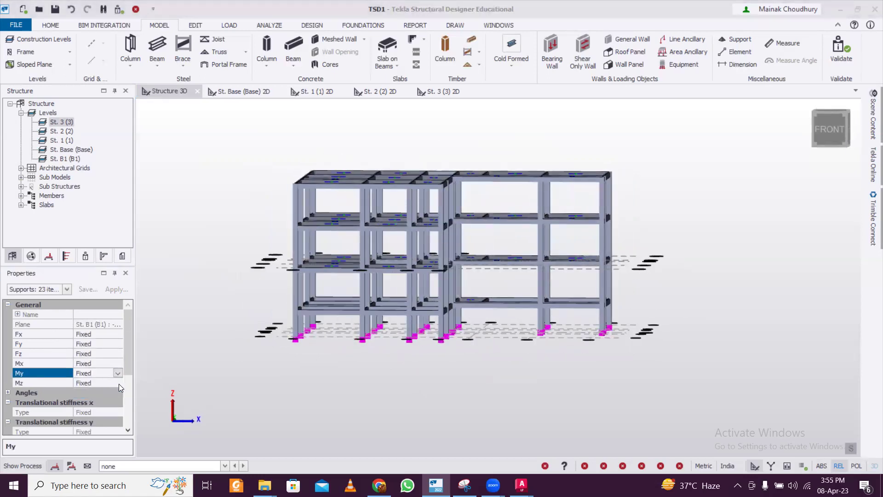
pyautogui.click(217, 311)
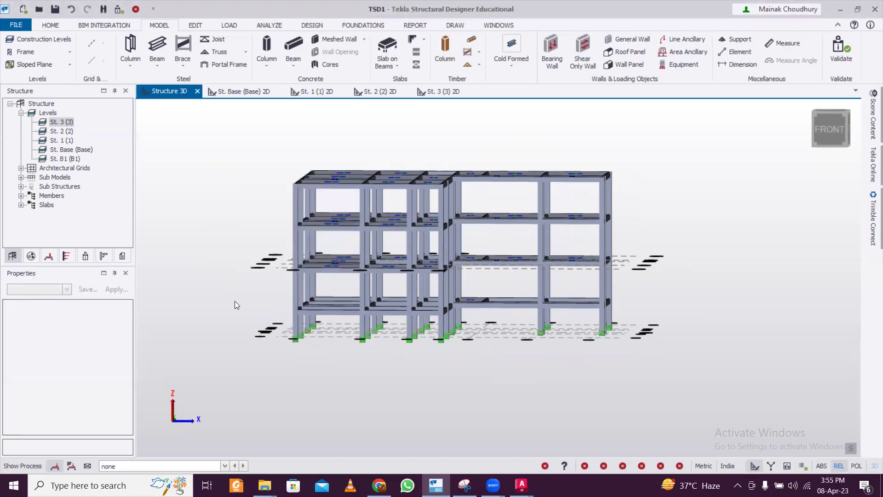
# - Add construction level 4 above level 3 with a 2.8 m spacing and apply the levels
pyautogui.moveTo(644, 281); pyautogui.dragTo(354, 294, button='right')
pyautogui.moveTo(679, 287); pyautogui.dragTo(465, 277, button='right')
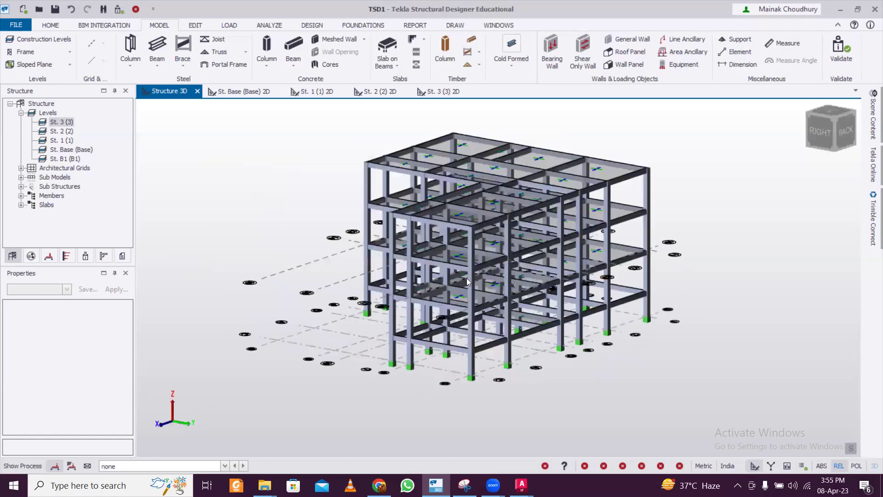
pyautogui.moveTo(643, 306); pyautogui.dragTo(429, 314, button='right')
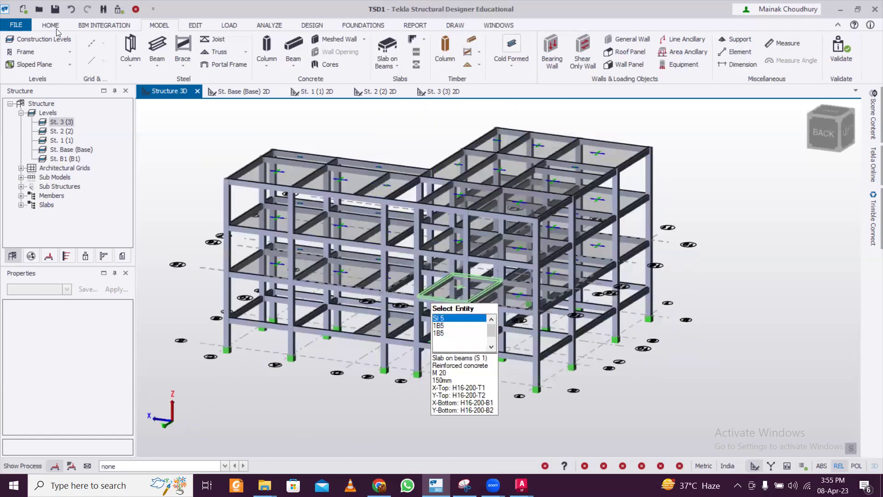
pyautogui.click(39, 39)
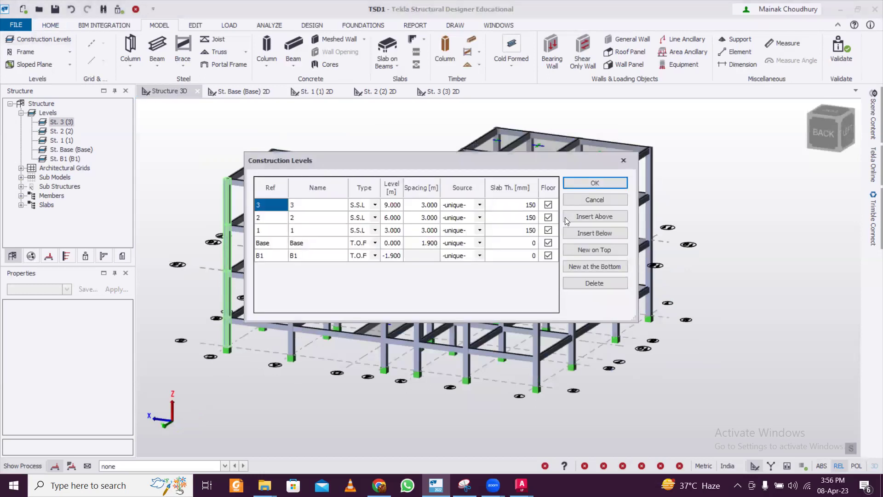
pyautogui.click(436, 208)
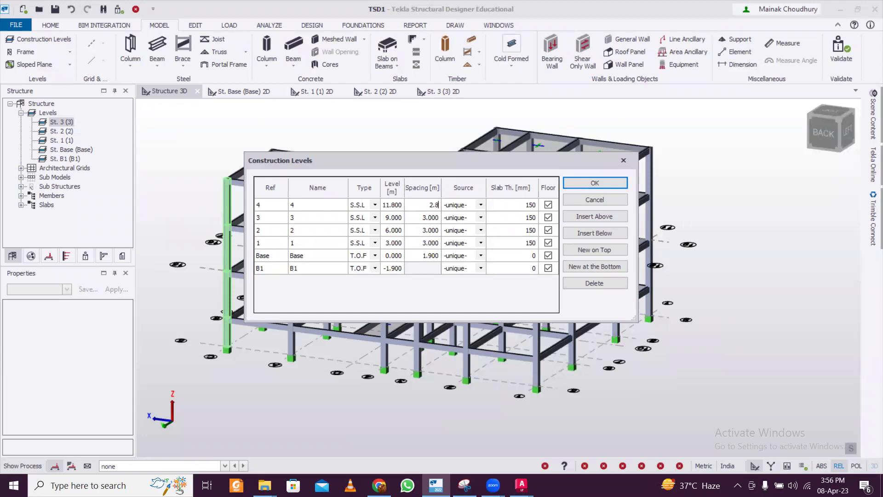
pyautogui.click(595, 184)
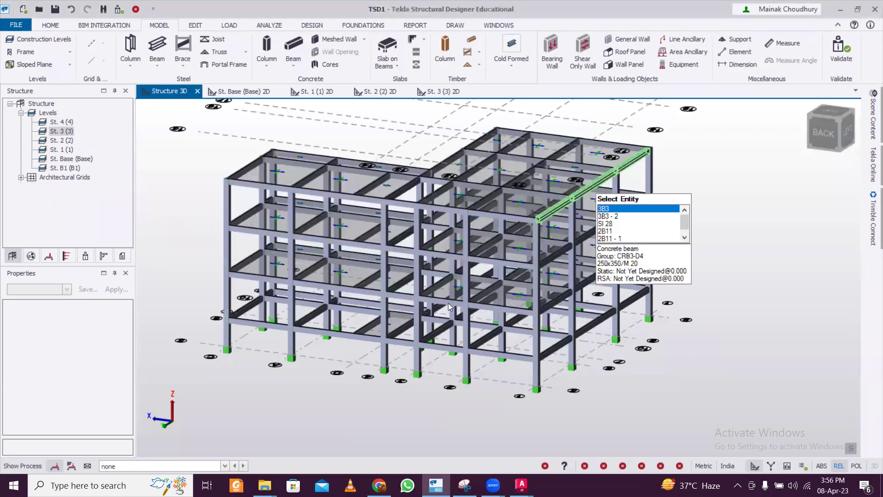
# - Select four columns around the staircase bay and set their top level to St. 4 (4)
pyautogui.scroll(3, 430, 306)
pyautogui.scroll(2, 430, 307)
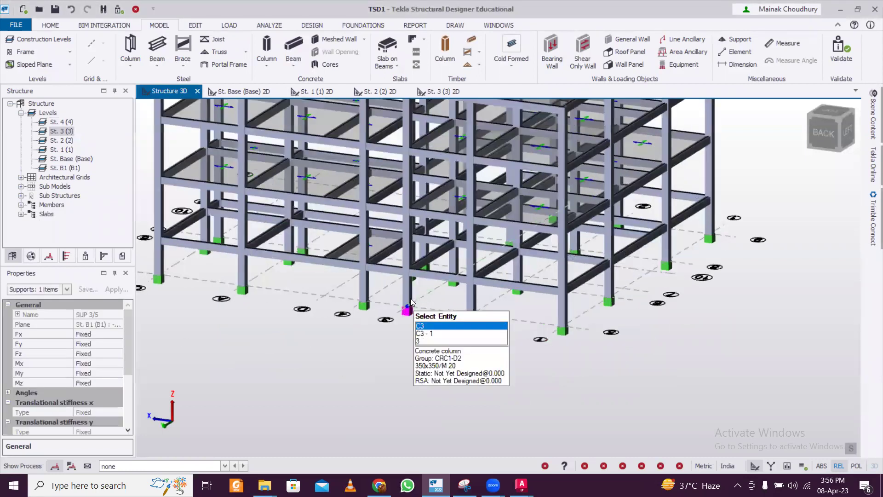
pyautogui.click(408, 295)
pyautogui.keyDown('ctrl'); pyautogui.click(454, 265); pyautogui.keyUp('ctrl')
pyautogui.keyDown('ctrl'); pyautogui.click(422, 250); pyautogui.keyUp('ctrl')
pyautogui.keyDown('ctrl'); pyautogui.click(366, 279); pyautogui.keyUp('ctrl')
pyautogui.moveTo(379, 333); pyautogui.dragTo(569, 335, button='right')
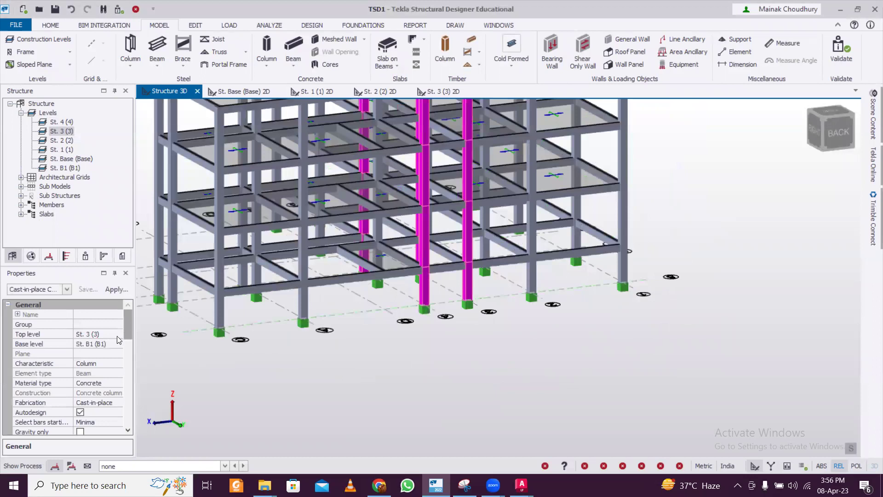
pyautogui.doubleClick(113, 338)
pyautogui.click(117, 335)
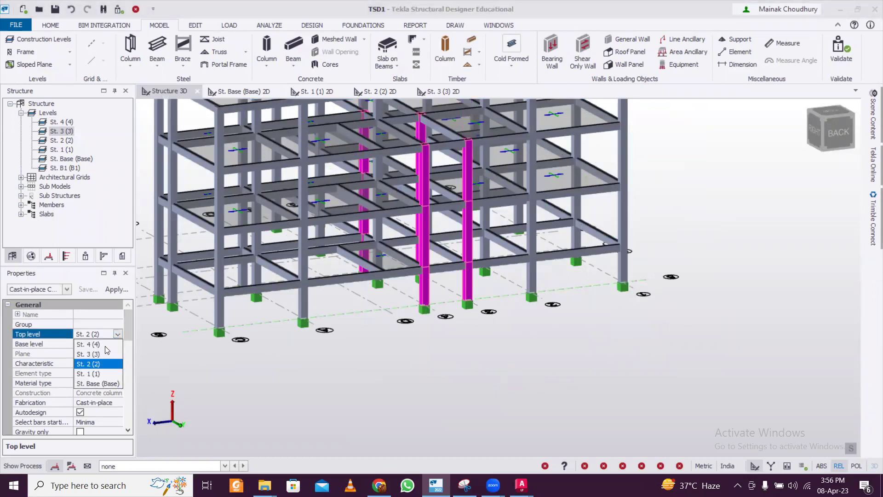
pyautogui.click(105, 345)
# - Check in the St. 4 (4) plan which columns reach that level, and go back to the 3D structure view
pyautogui.scroll(-5, 194, 336)
pyautogui.moveTo(233, 285); pyautogui.dragTo(200, 174, button='right')
pyautogui.doubleClick(65, 122)
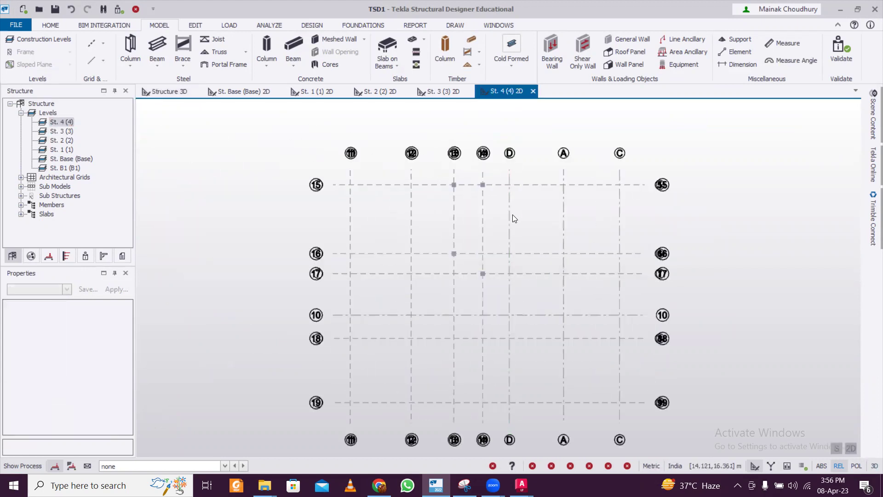
pyautogui.scroll(1, 480, 266)
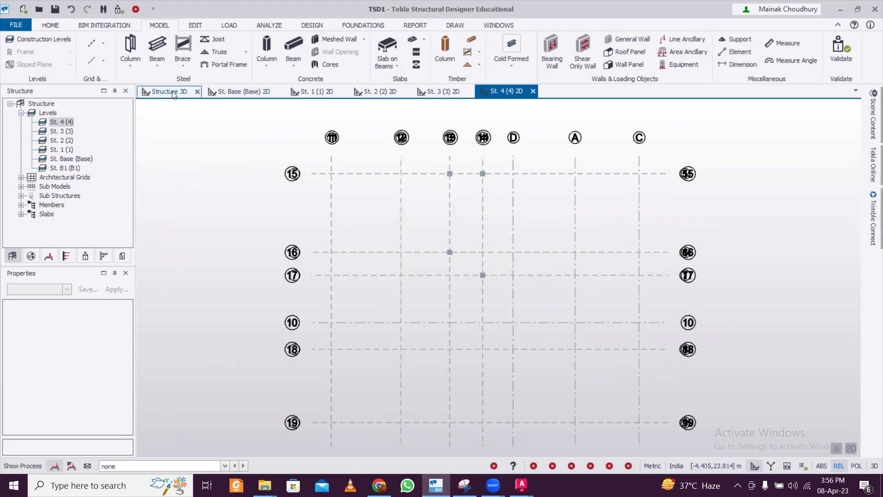
pyautogui.click(174, 93)
# - Select column C19 alone and set its top level to St. 3 (3)
pyautogui.moveTo(388, 294)
pyautogui.moveTo(522, 268); pyautogui.dragTo(462, 276, button='right')
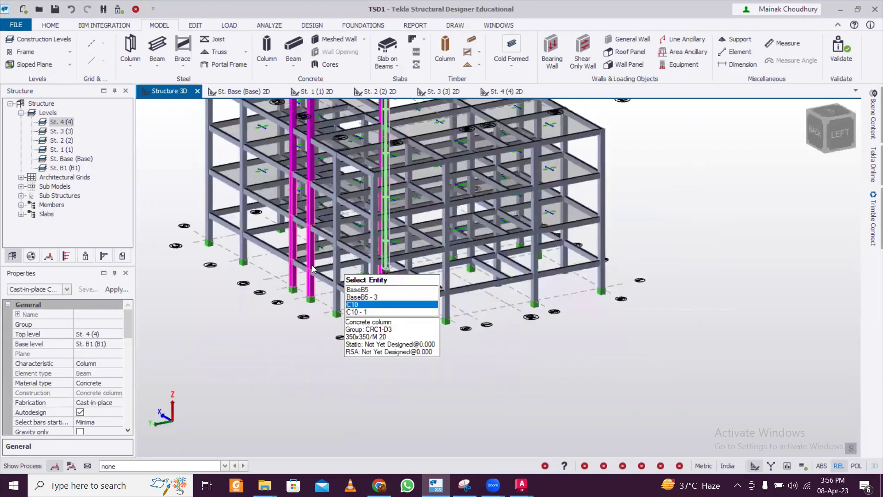
pyautogui.scroll(3, 398, 253)
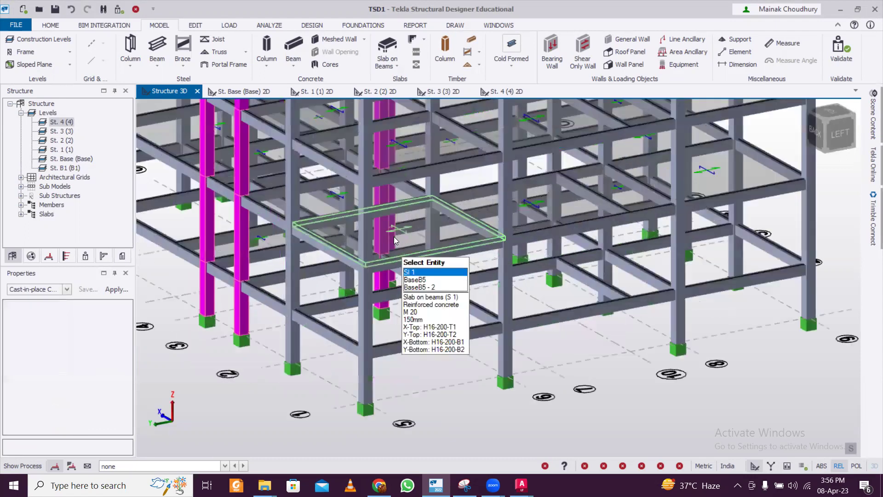
pyautogui.click(394, 237)
pyautogui.click(114, 337)
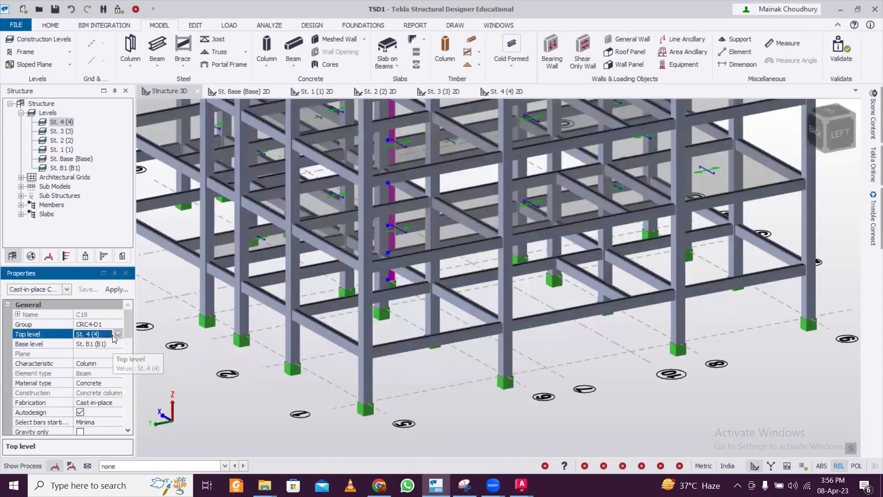
pyautogui.scroll(-1, 121, 336)
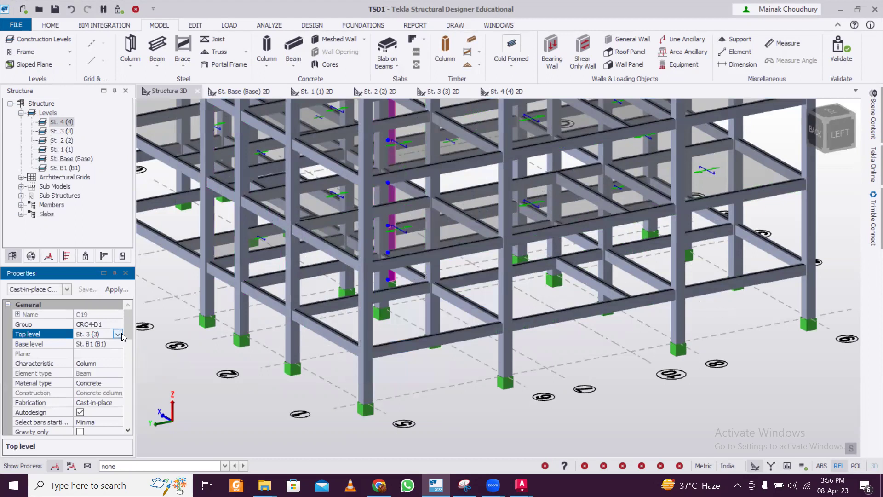
pyautogui.click(170, 344)
# - Select column C10 in the 3D structure view and set its top level to St. 4 (4)
pyautogui.click(339, 287)
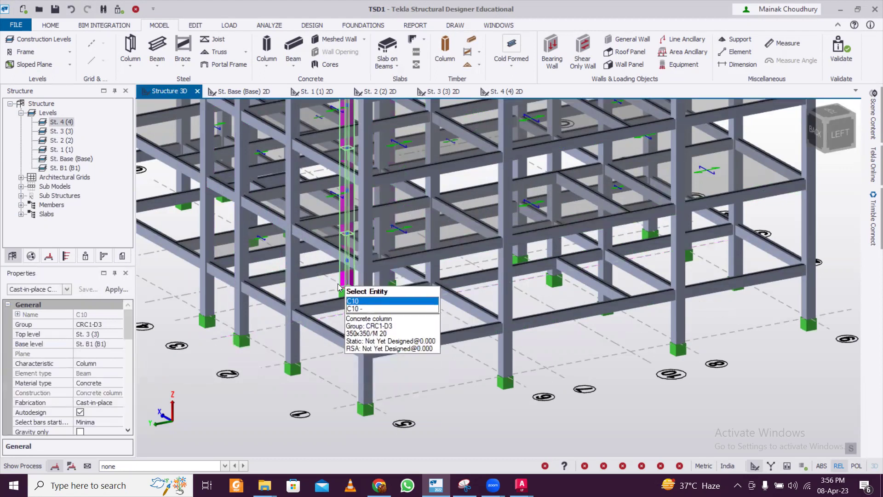
pyautogui.click(116, 335)
pyautogui.click(117, 336)
pyautogui.click(88, 344)
# - In the St. 4 (4) plan, create concrete beams around the four-column staircase bay and place a slab on beams in it
pyautogui.click(503, 92)
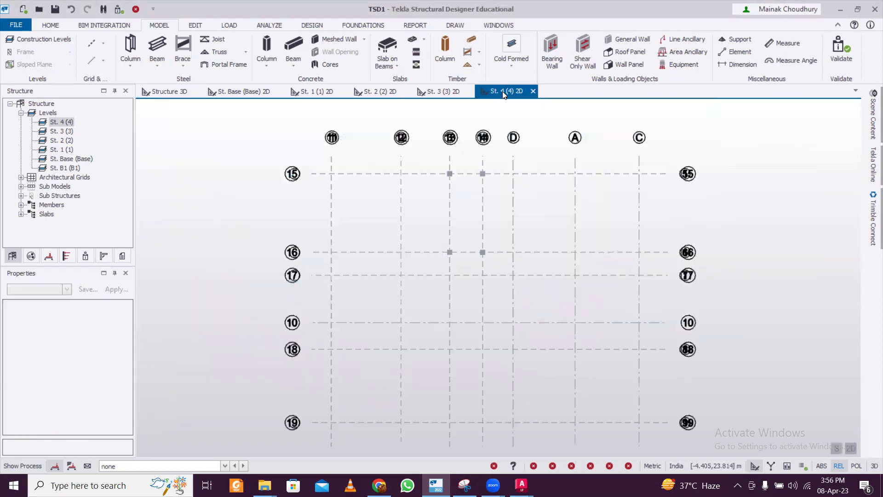
pyautogui.click(293, 48)
pyautogui.moveTo(428, 147); pyautogui.dragTo(537, 283)
pyautogui.click(386, 51)
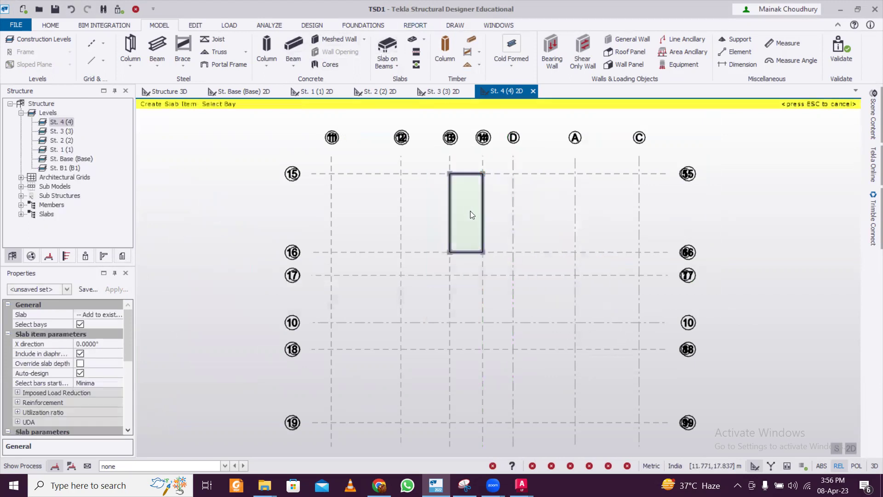
pyautogui.click(470, 210)
# - Examine the whole frame and the raised staircase bay from several sides in the 3D structure view
pyautogui.click(183, 93)
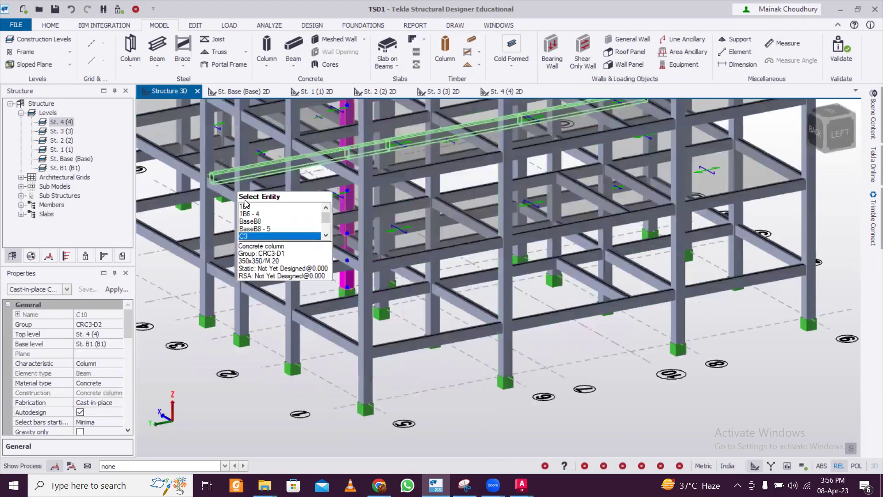
pyautogui.scroll(-4, 358, 271)
pyautogui.moveTo(358, 272); pyautogui.dragTo(522, 249, button='right')
pyautogui.scroll(-3, 460, 255)
pyautogui.moveTo(391, 260); pyautogui.dragTo(224, 255, button='right')
pyautogui.scroll(3, 276, 168)
pyautogui.moveTo(481, 217); pyautogui.dragTo(313, 184, button='right')
pyautogui.moveTo(483, 208); pyautogui.dragTo(498, 265, button='middle')
pyautogui.scroll(3, 499, 259)
pyautogui.moveTo(527, 234); pyautogui.dragTo(589, 273, button='middle')
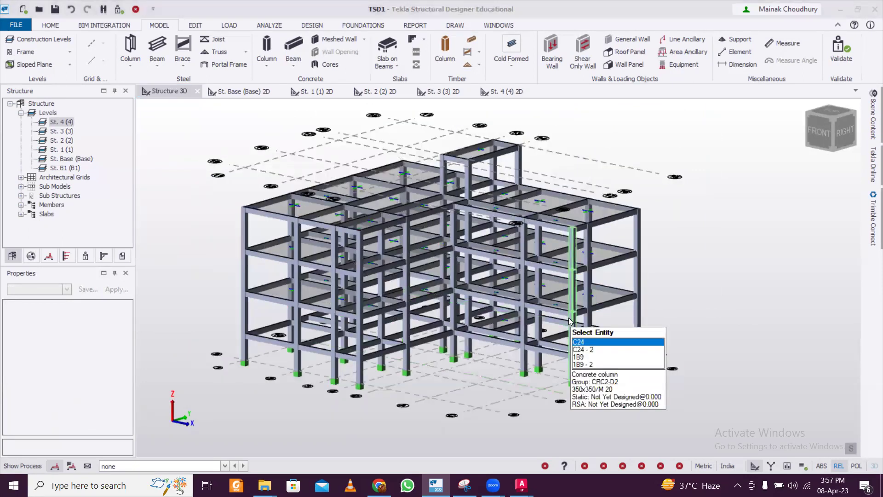
pyautogui.moveTo(595, 238); pyautogui.dragTo(652, 298, button='right')
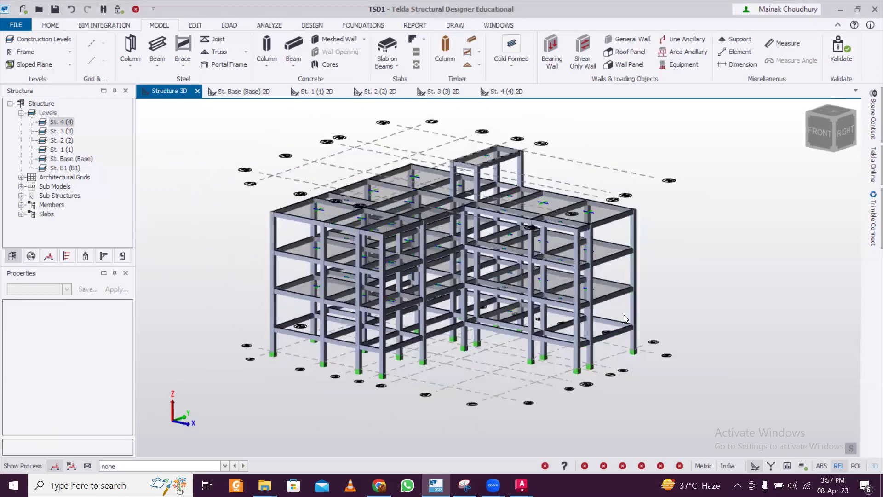
# - Delete the slab item between grid lines 4 and D, 5 and 6, in the St. Base (Base) plan
pyautogui.click(254, 94)
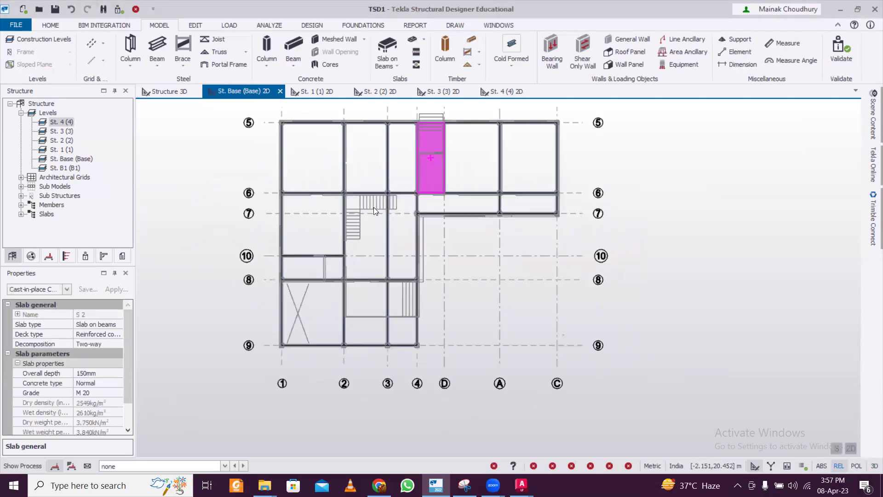
pyautogui.click(678, 219)
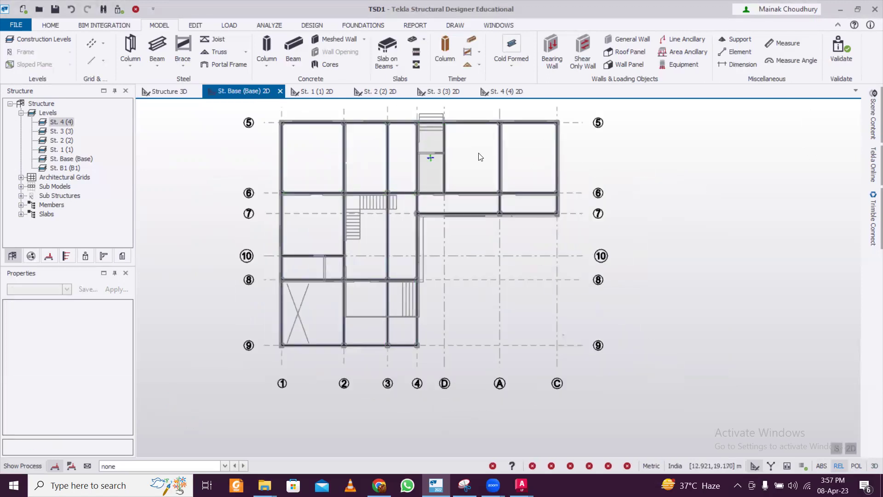
pyautogui.click(437, 180)
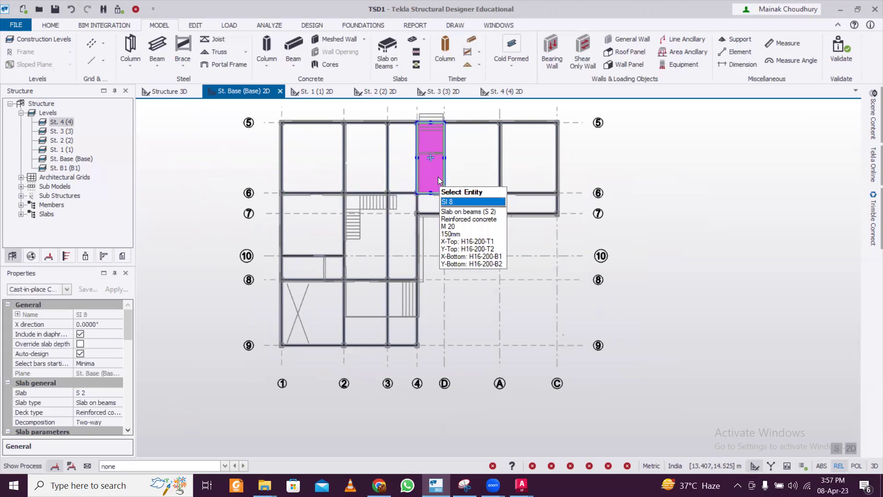
pyautogui.press('Escape')
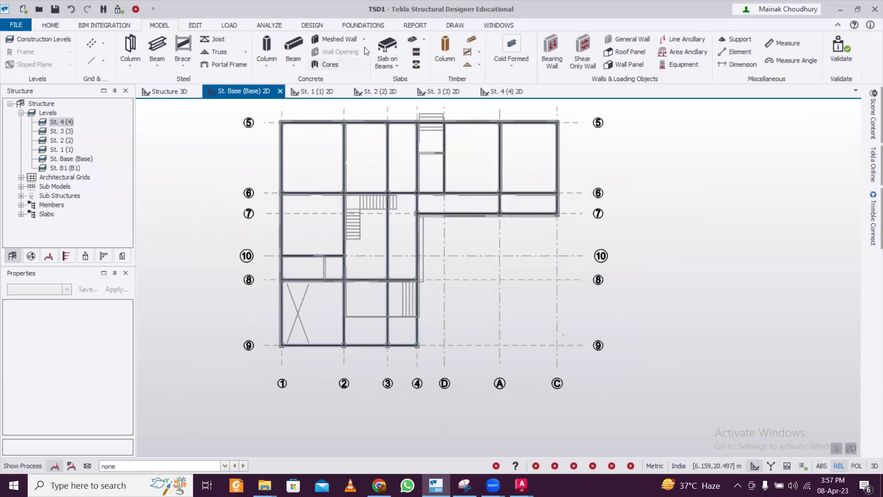
# - Make 2 Dead the active loadcase in the base plan and set up a full UDL member load of 7 kN/m
pyautogui.click(228, 28)
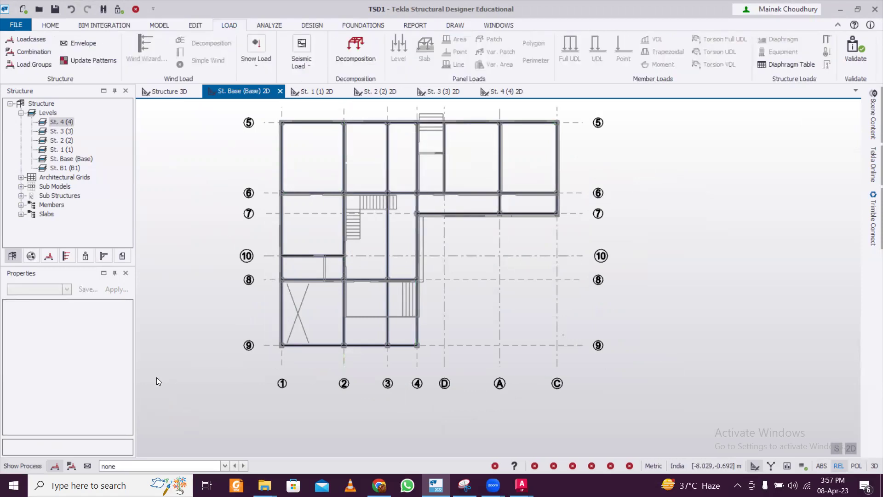
pyautogui.click(149, 467)
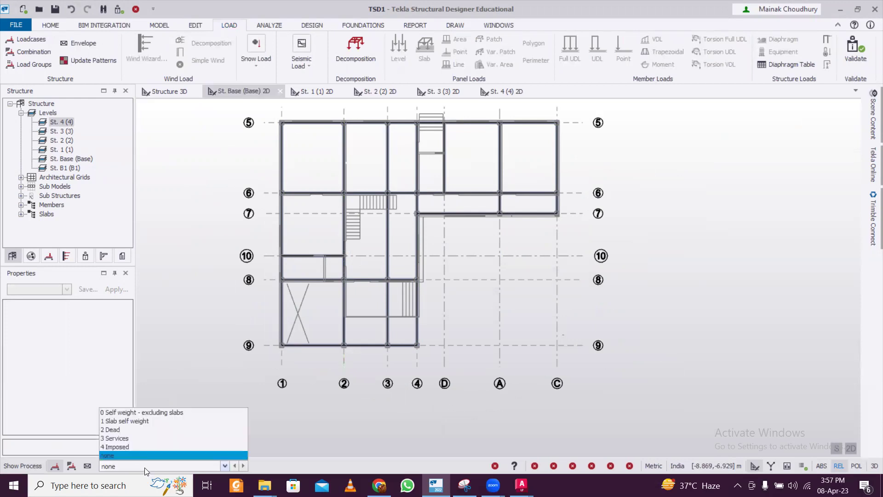
pyautogui.click(124, 430)
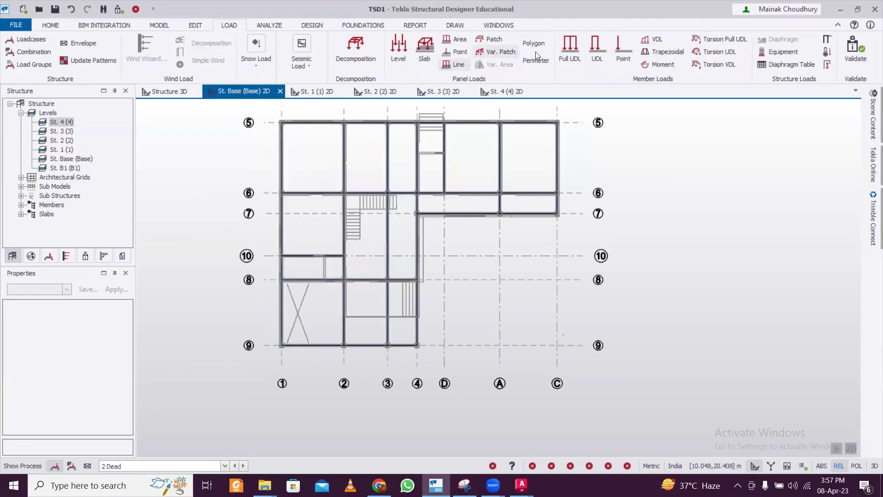
pyautogui.click(569, 49)
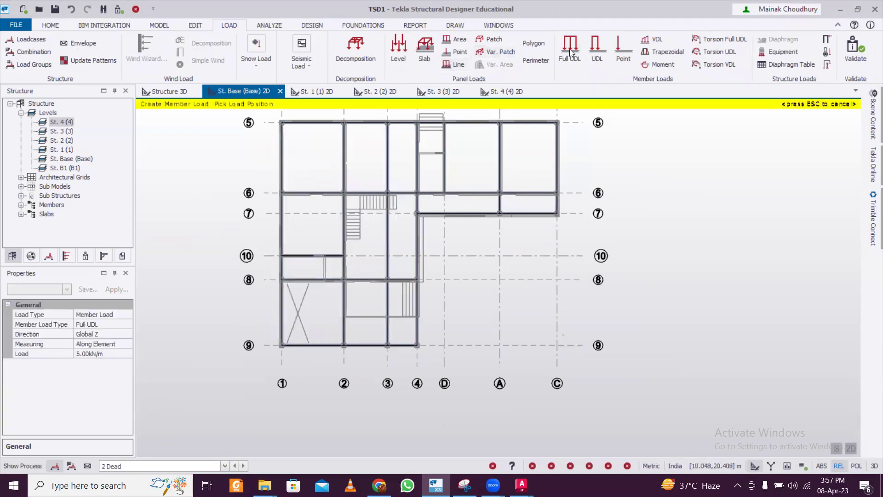
pyautogui.click(95, 354)
pyautogui.write('7')
pyautogui.press('Return')
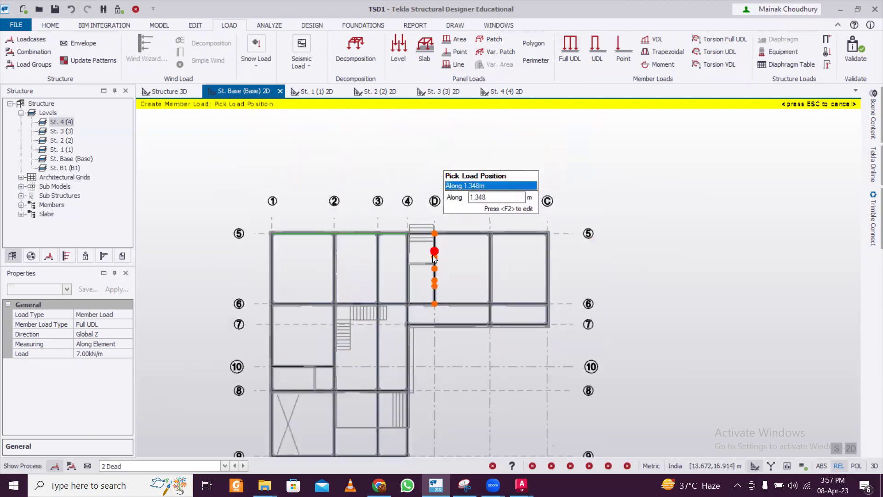
# - Apply the 7 kN/m full UDL to the base beams along grid line 5 and the cross beams between grid lines 5 and 6
pyautogui.scroll(3, 440, 193)
pyautogui.click(591, 225)
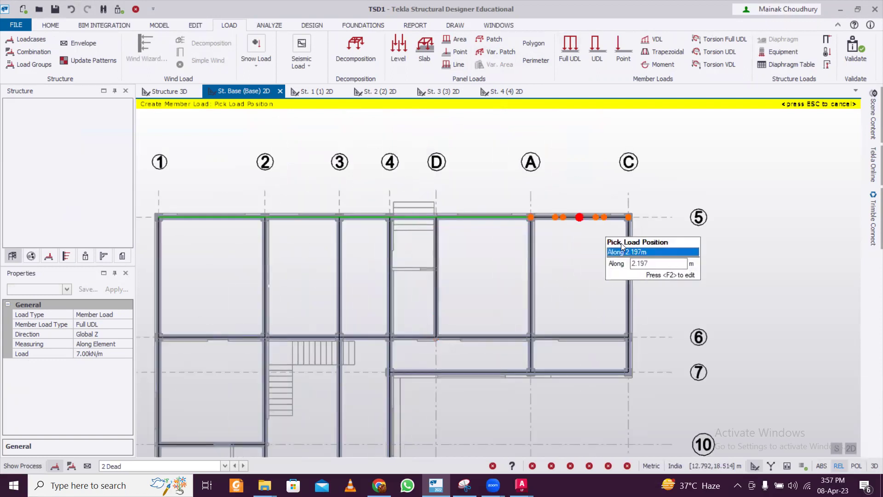
pyautogui.click(633, 299)
pyautogui.click(470, 293)
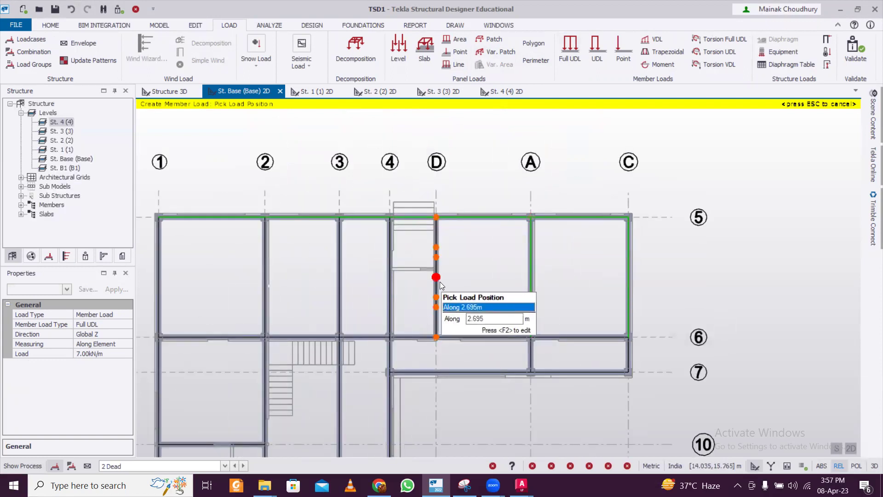
pyautogui.click(437, 290)
pyautogui.click(390, 288)
pyautogui.click(339, 278)
pyautogui.click(266, 277)
pyautogui.click(159, 278)
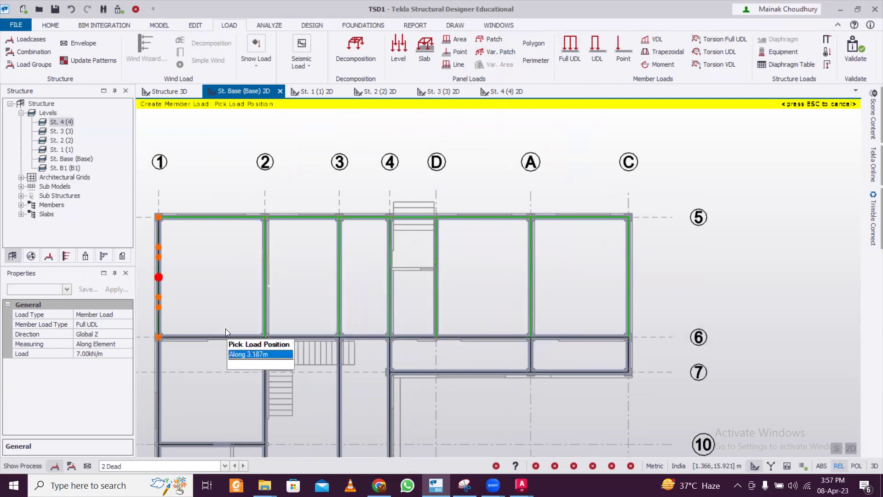
# - Apply the 7 kN/m full UDL to the base beams along grid lines 6 and 7 and the end beam on grid line C
pyautogui.click(293, 338)
pyautogui.click(382, 342)
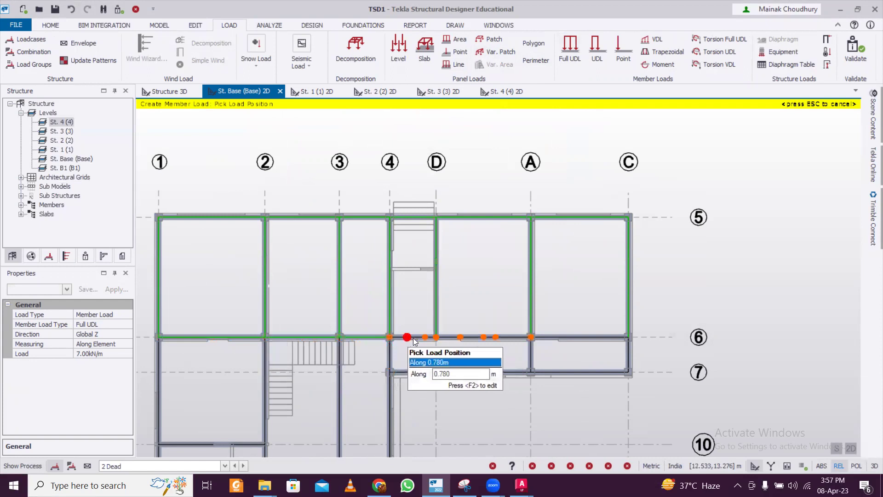
pyautogui.click(408, 340)
pyautogui.click(566, 345)
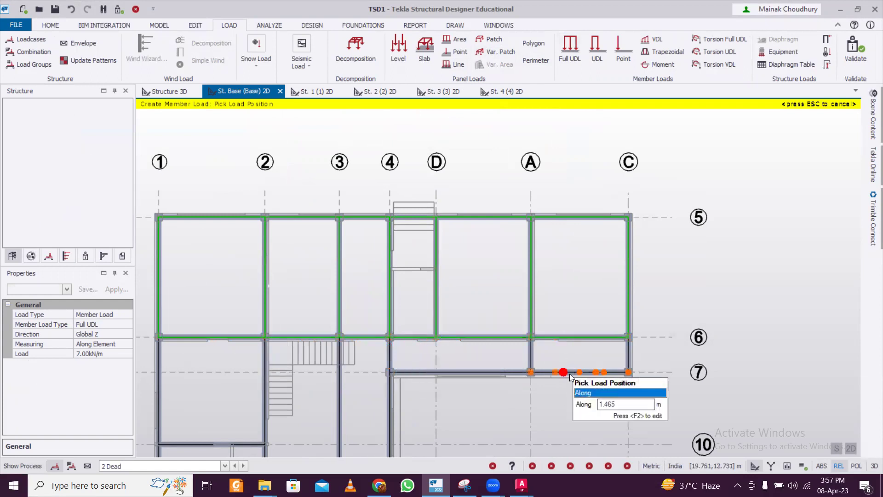
pyautogui.click(479, 372)
pyautogui.click(626, 360)
pyautogui.click(631, 354)
# - Load the base beams on grid lines 1 to 4 between 6 and 8, and those along grid lines 10 and 8, with 7 kN/m
pyautogui.moveTo(388, 360); pyautogui.dragTo(438, 194, button='middle')
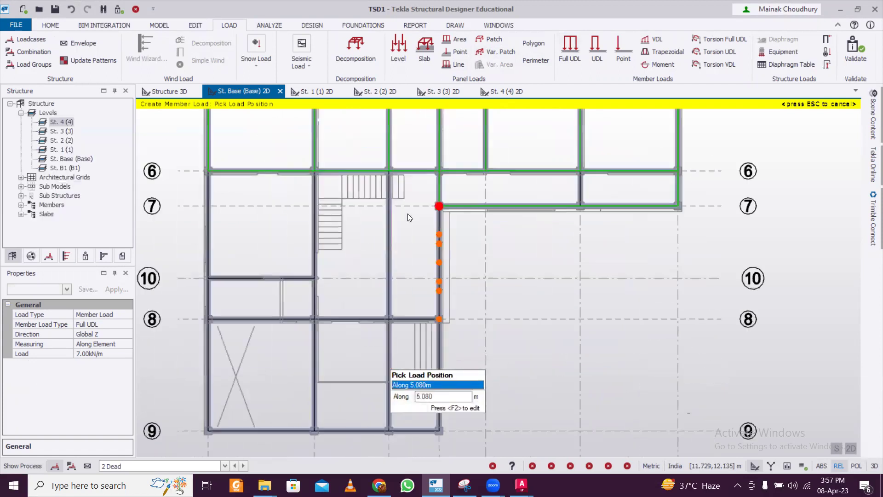
pyautogui.click(386, 247)
pyautogui.click(436, 263)
pyautogui.click(315, 257)
pyautogui.click(208, 269)
pyautogui.click(274, 280)
pyautogui.click(277, 320)
pyautogui.click(367, 322)
pyautogui.click(421, 324)
# - Load the base beams between grid lines 8 and 9 and those along grid line 9 with 7 kN/m, and end the load command
pyautogui.moveTo(357, 361); pyautogui.dragTo(377, 243, button='middle')
pyautogui.click(229, 273)
pyautogui.click(333, 263)
pyautogui.click(408, 261)
pyautogui.click(464, 259)
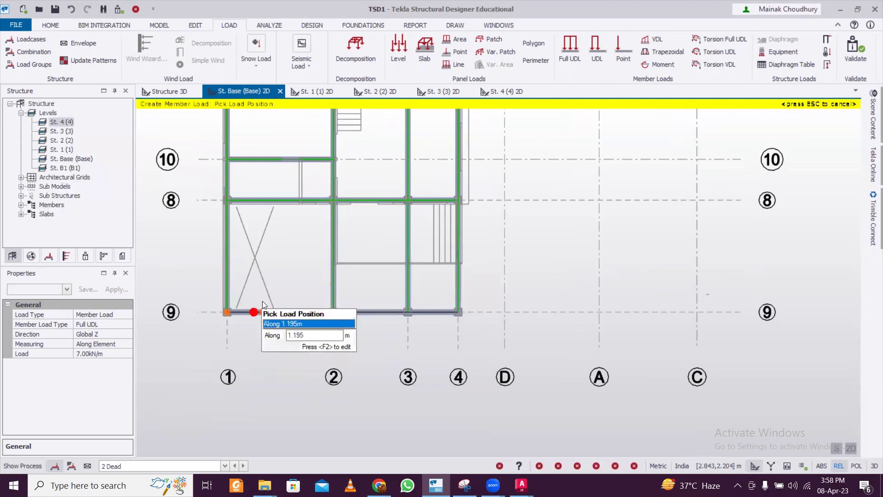
pyautogui.click(267, 306)
pyautogui.click(358, 308)
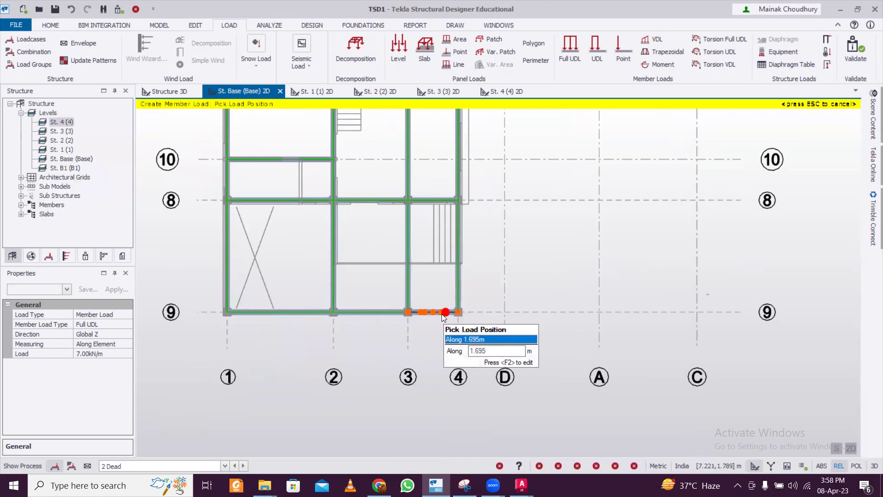
pyautogui.click(441, 314)
pyautogui.scroll(-5, 261, 346)
pyautogui.scroll(1, 350, 342)
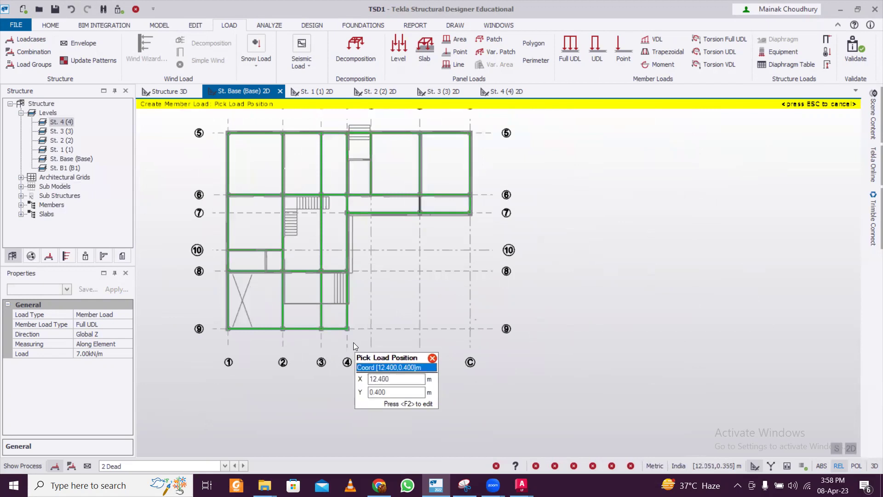
pyautogui.press('Escape')
pyautogui.moveTo(422, 309); pyautogui.dragTo(473, 335, button='middle')
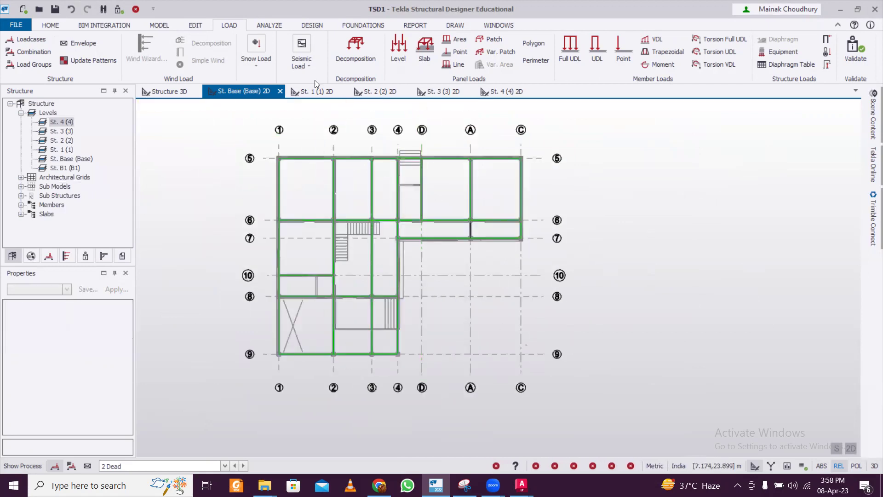
# - In the St. 1 (1) plan, activate loadcase 2 Dead and set up a full UDL member load of 7 kN/m
pyautogui.click(303, 95)
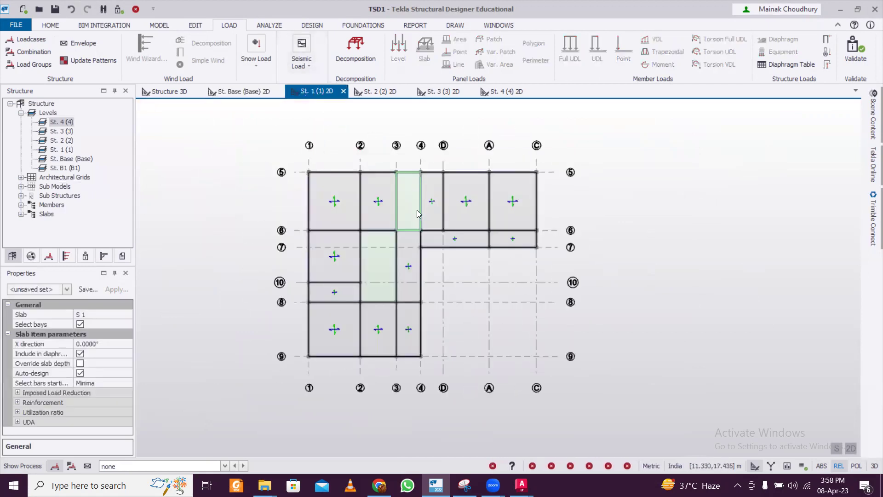
pyautogui.click(144, 465)
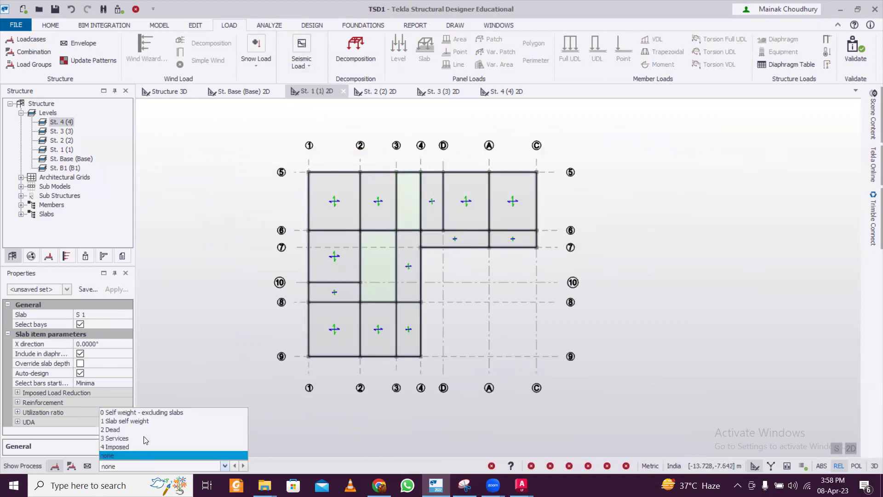
pyautogui.click(147, 431)
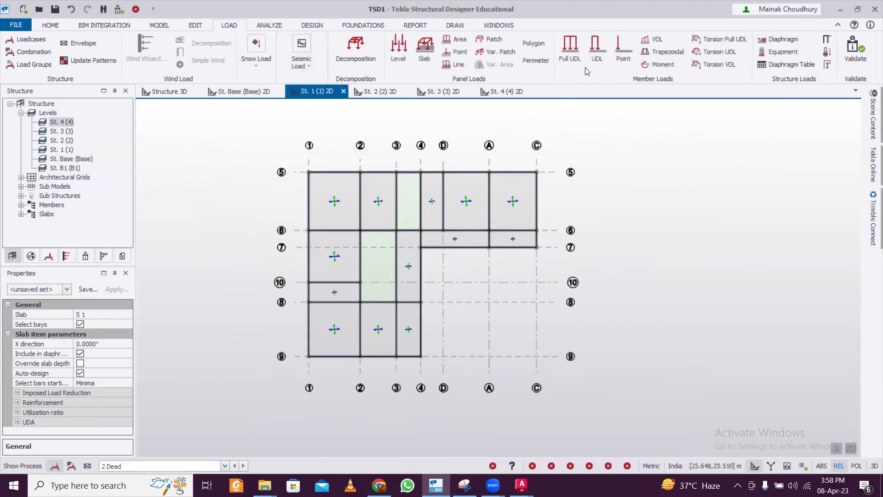
pyautogui.click(570, 49)
pyautogui.click(101, 353)
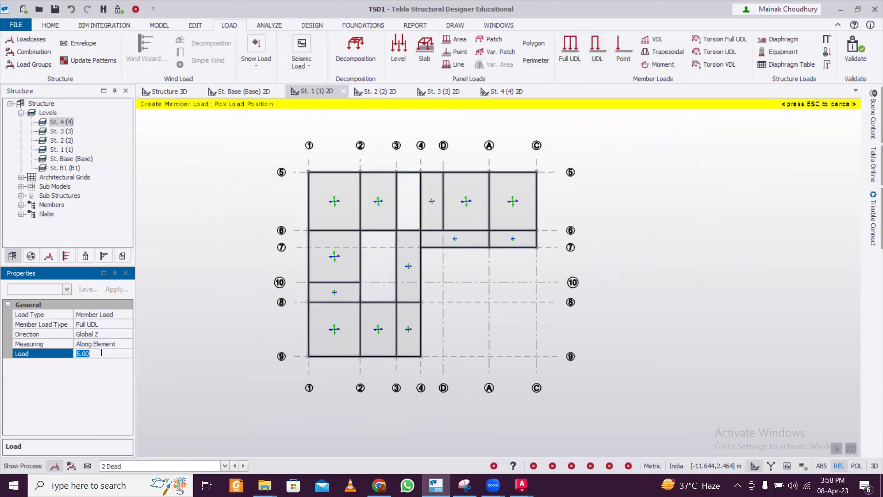
# - Apply the 7 kN/m full UDL to the St. 1 beams along grid lines 9 and 8 and the cross beams between them
pyautogui.click(352, 357)
pyautogui.click(395, 355)
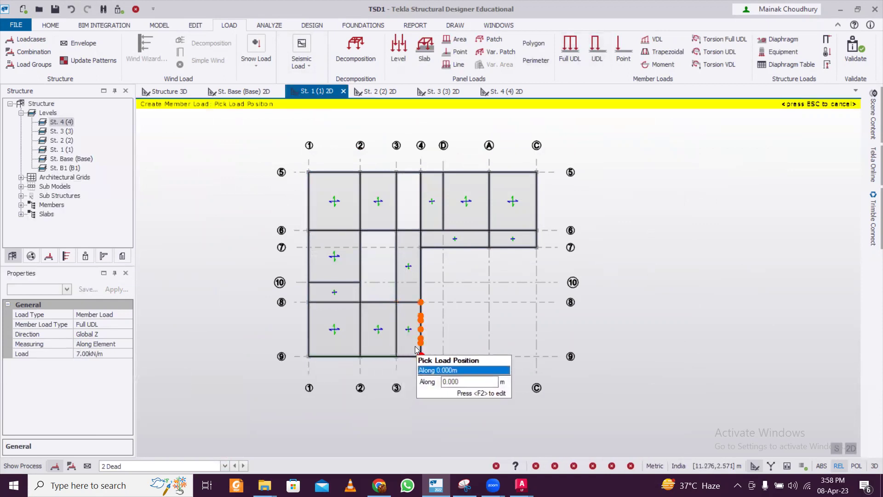
pyautogui.scroll(4, 415, 355)
pyautogui.click(398, 361)
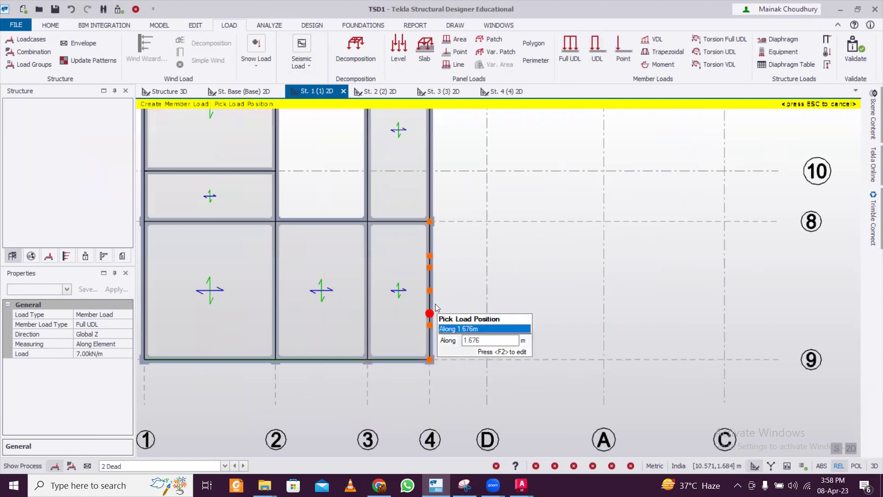
pyautogui.click(320, 216)
pyautogui.click(247, 219)
pyautogui.click(207, 221)
pyautogui.click(276, 290)
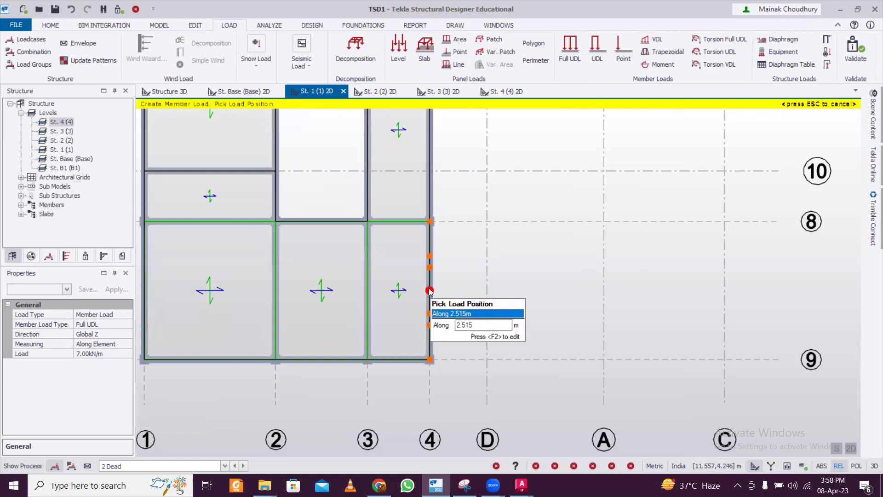
# - Apply the 7 kN/m full UDL to the St. 1 beams along grid lines 10 and 6
pyautogui.scroll(-2, 430, 317)
pyautogui.moveTo(168, 202); pyautogui.dragTo(241, 296, button='middle')
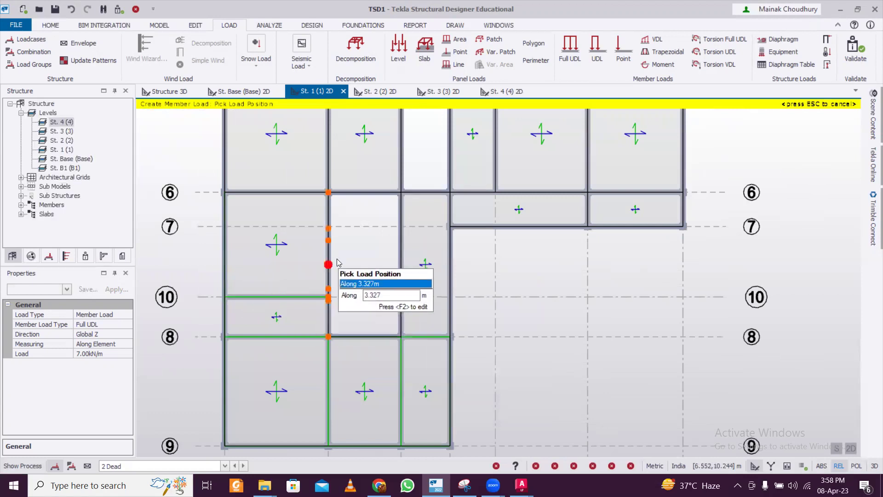
pyautogui.moveTo(489, 269); pyautogui.dragTo(466, 334, button='middle')
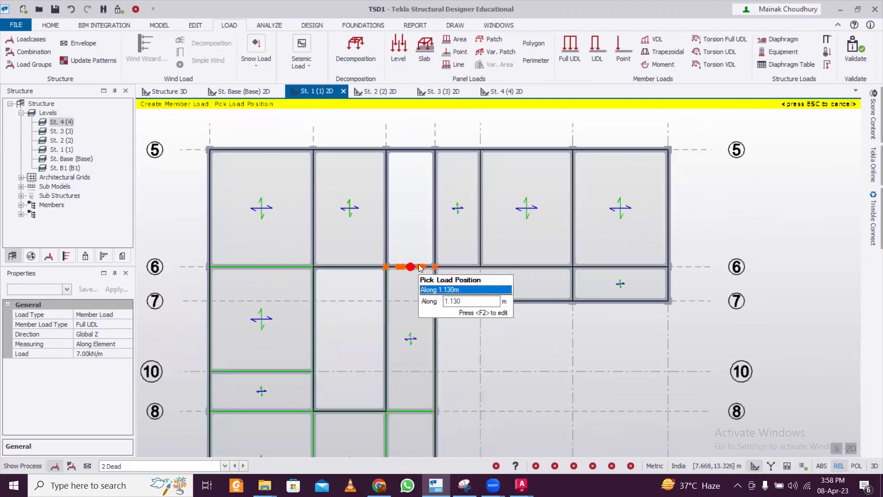
pyautogui.click(461, 267)
pyautogui.click(598, 267)
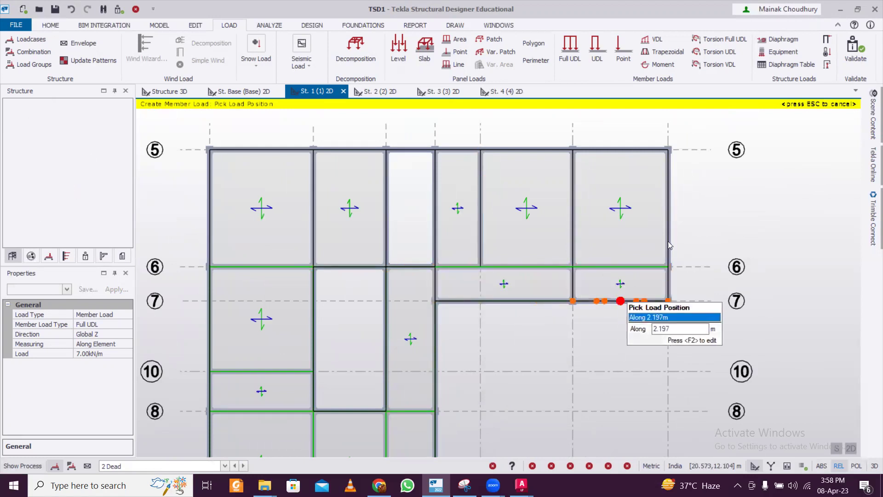
# - Load the St. 1 cross beams between grid lines 5 and 6, including those on lines A, D and 2, with 7 kN/m
pyautogui.click(534, 212)
pyautogui.click(488, 212)
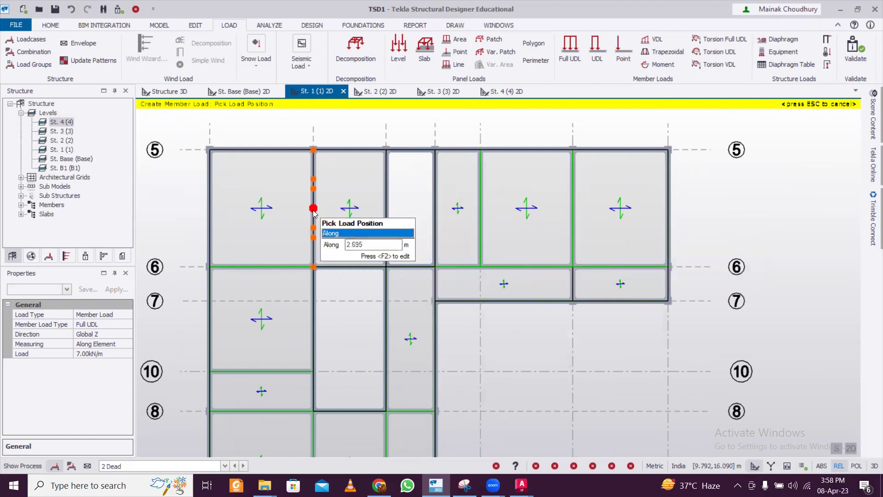
pyautogui.click(320, 208)
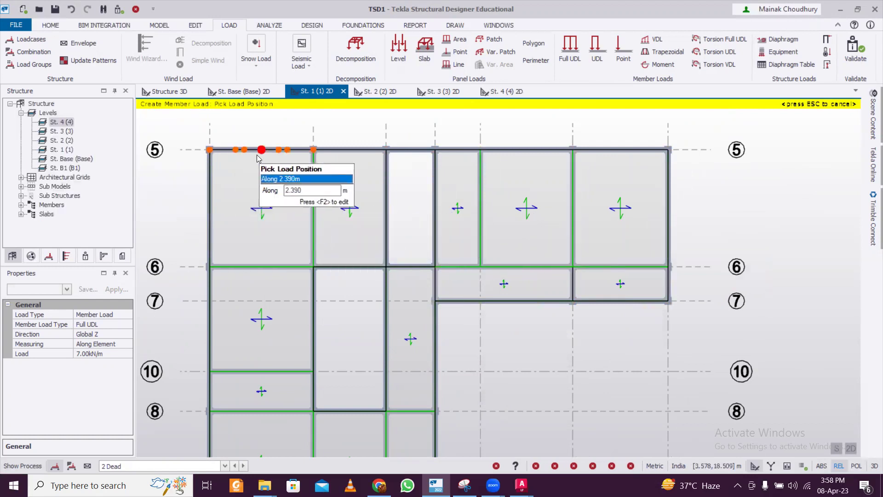
# - Load the remaining St. 1 beams along grid lines 5 and 7 with the 7 kN/m full UDL
pyautogui.click(422, 146)
pyautogui.click(473, 154)
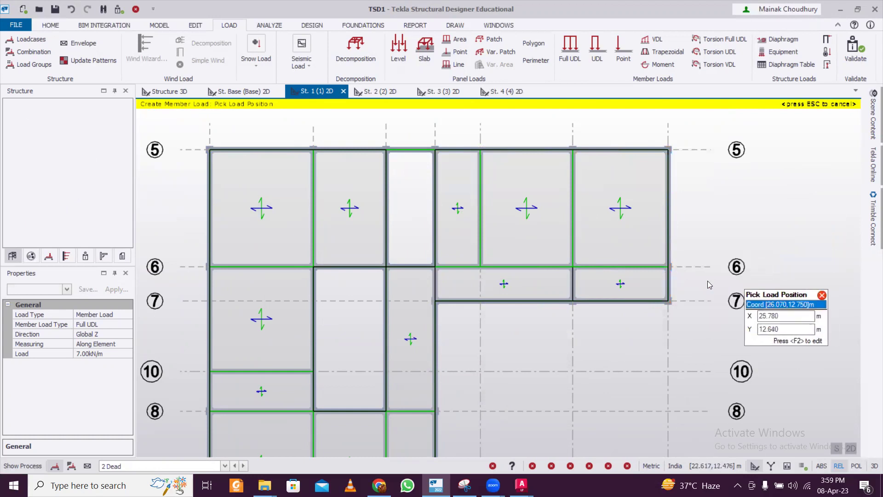
pyautogui.scroll(-2, 635, 249)
pyautogui.scroll(2, 575, 279)
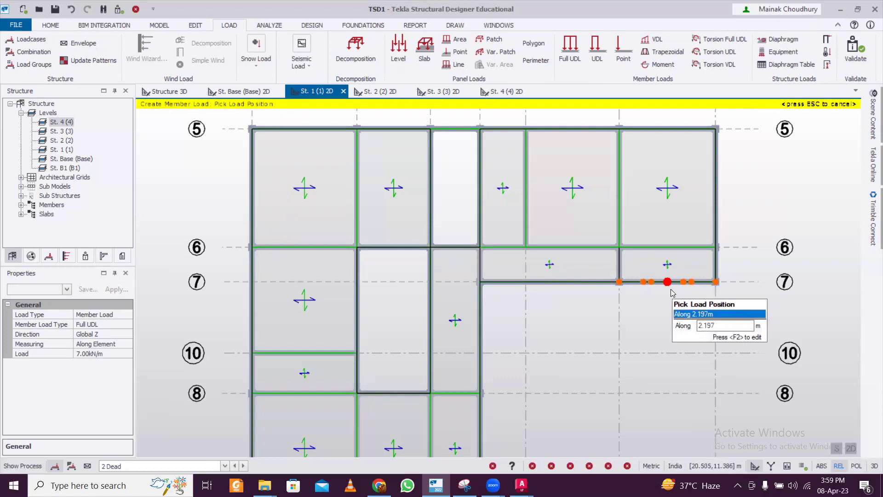
pyautogui.scroll(-2, 557, 322)
pyautogui.scroll(1, 534, 252)
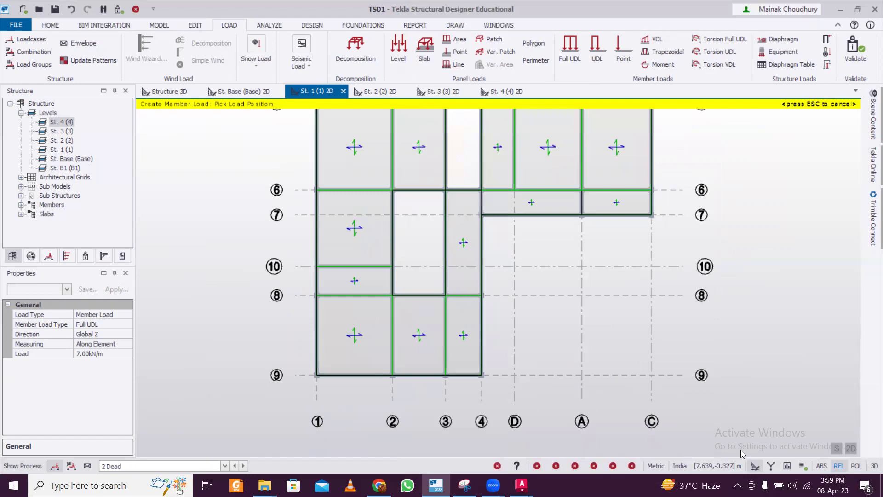
# - Switch the St. 1 view to 3D and end the member load command
pyautogui.click(850, 449)
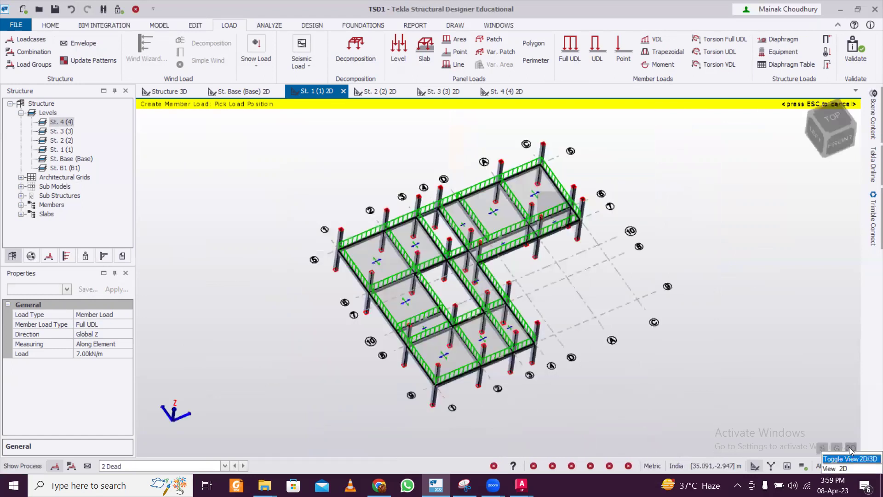
pyautogui.scroll(3, 565, 303)
pyautogui.scroll(1, 613, 272)
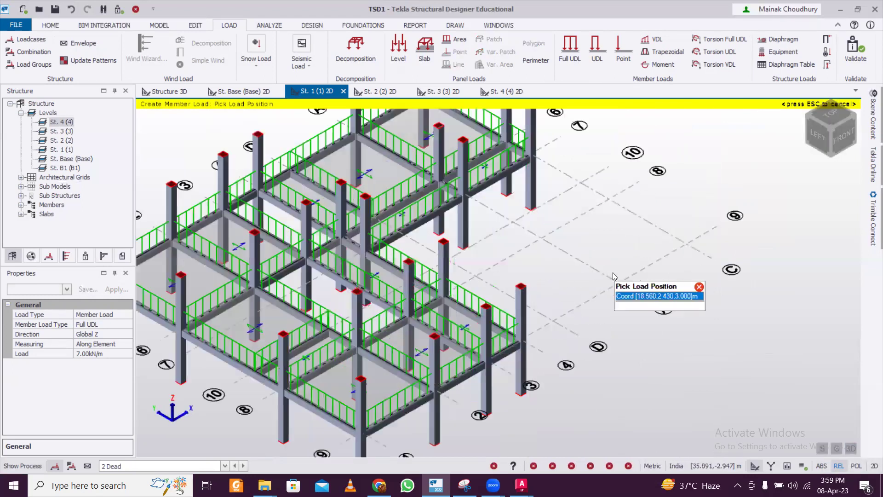
pyautogui.press('Escape')
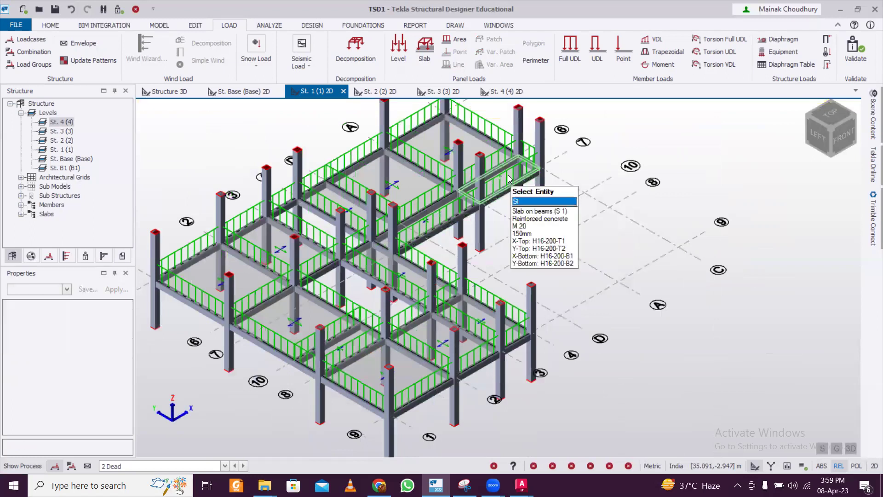
# - Inspect the individual member loads on the St. 1 beams around grid lines 6, 7 and C for load type and value
pyautogui.scroll(1, 548, 153)
pyautogui.scroll(2, 509, 162)
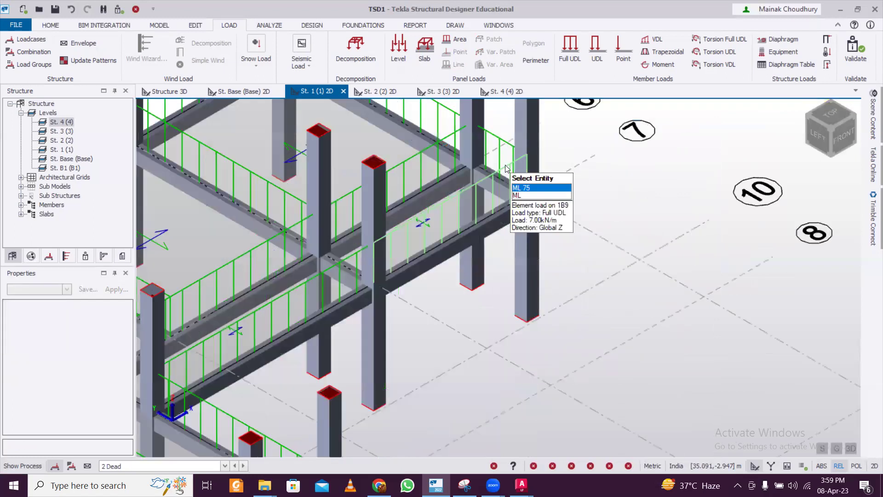
pyautogui.click(505, 165)
pyautogui.press('Escape')
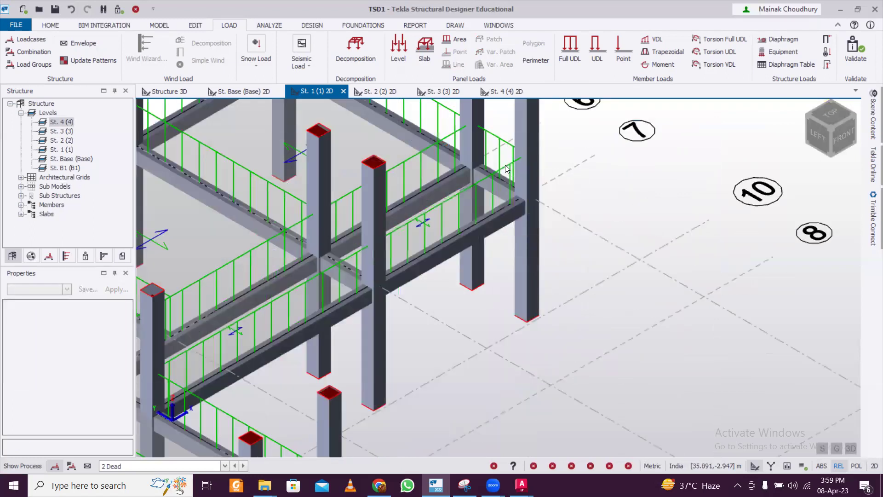
pyautogui.click(505, 165)
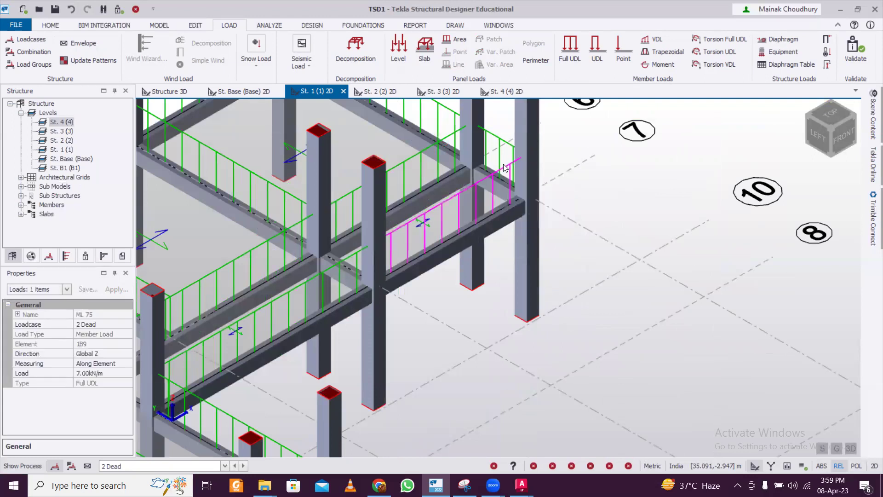
pyautogui.press('Delete')
pyautogui.click(505, 167)
pyautogui.click(449, 146)
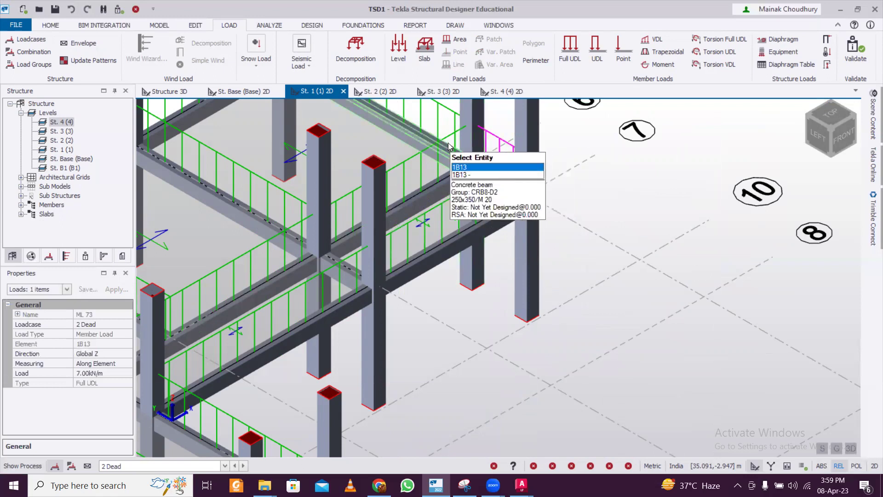
pyautogui.press('Escape')
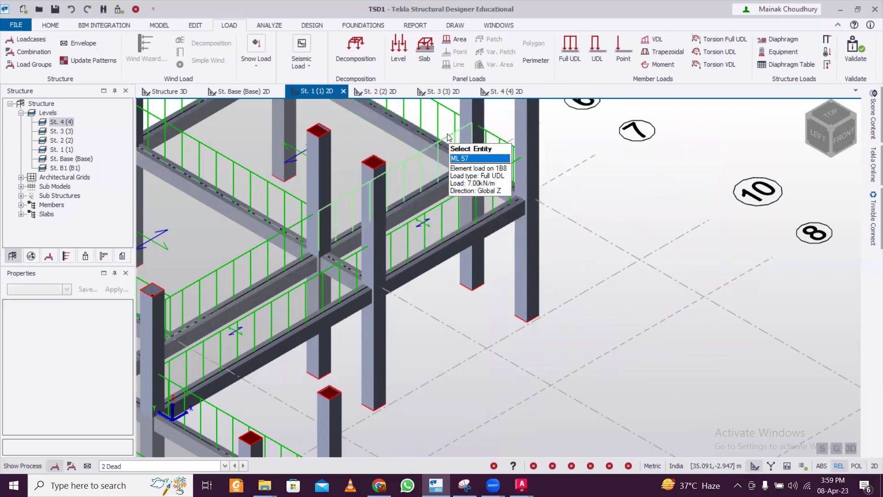
pyautogui.click(449, 137)
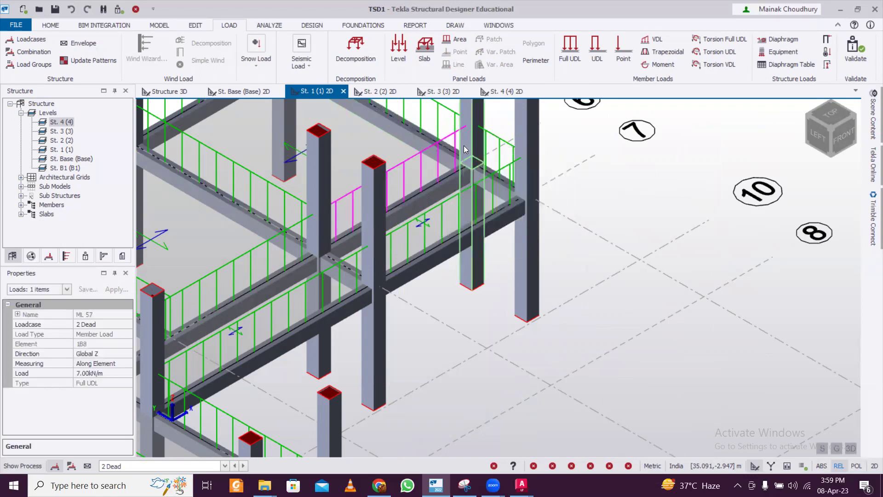
pyautogui.press('Escape')
# - Review the loaded St. 1 frame from other angles and check the model's validation status
pyautogui.scroll(-2, 476, 123)
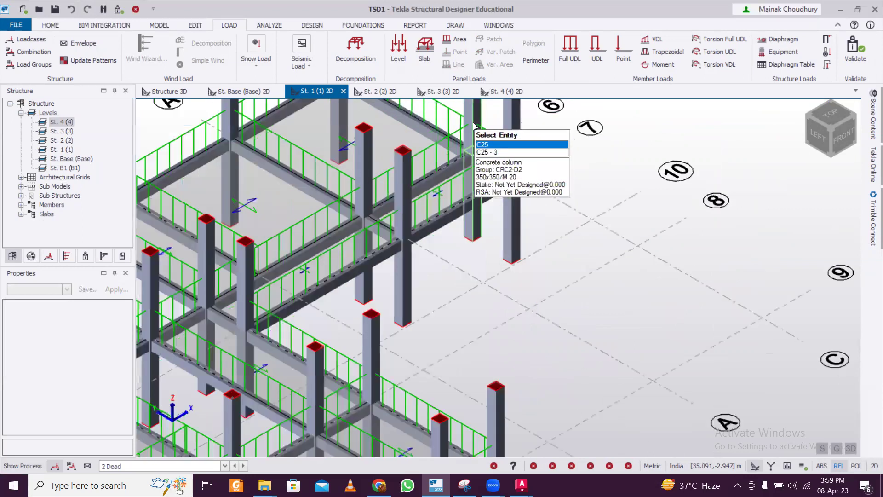
pyautogui.scroll(-5, 484, 135)
pyautogui.scroll(2, 485, 184)
pyautogui.scroll(-1, 642, 240)
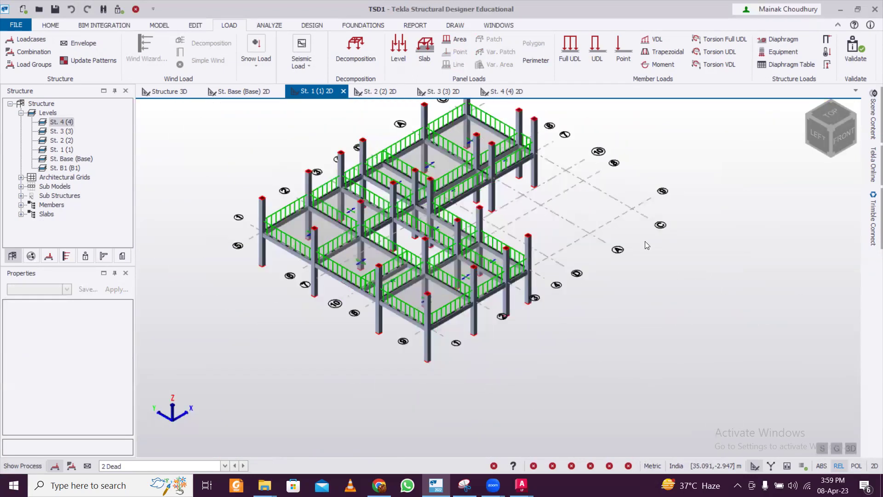
pyautogui.moveTo(695, 283); pyautogui.dragTo(625, 292, button='right')
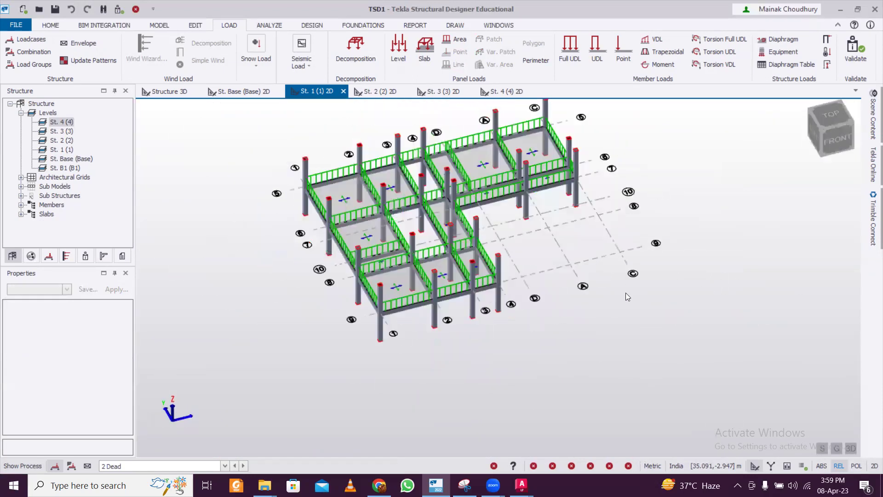
pyautogui.click(863, 59)
pyautogui.moveTo(661, 260); pyautogui.dragTo(667, 285, button='right')
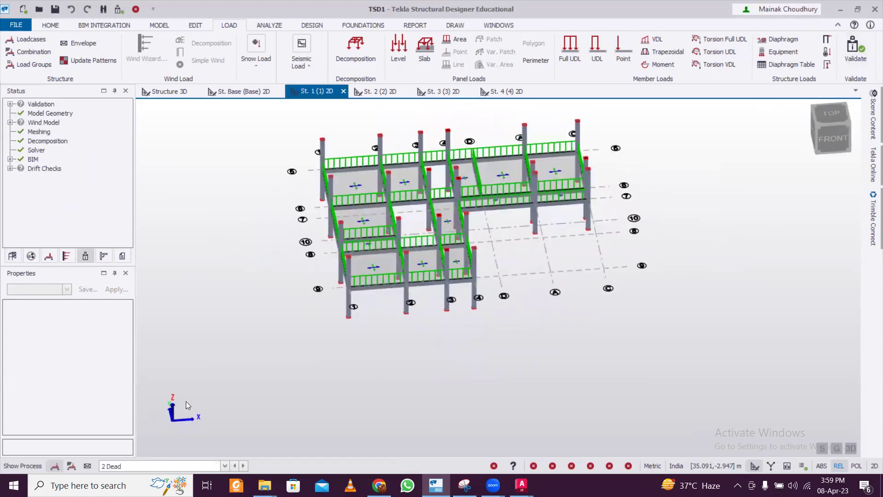
# - Activate loadcase 4 Imposed and apply a 2 kN/m² level load to the St. 1 slabs
pyautogui.click(157, 465)
pyautogui.click(136, 443)
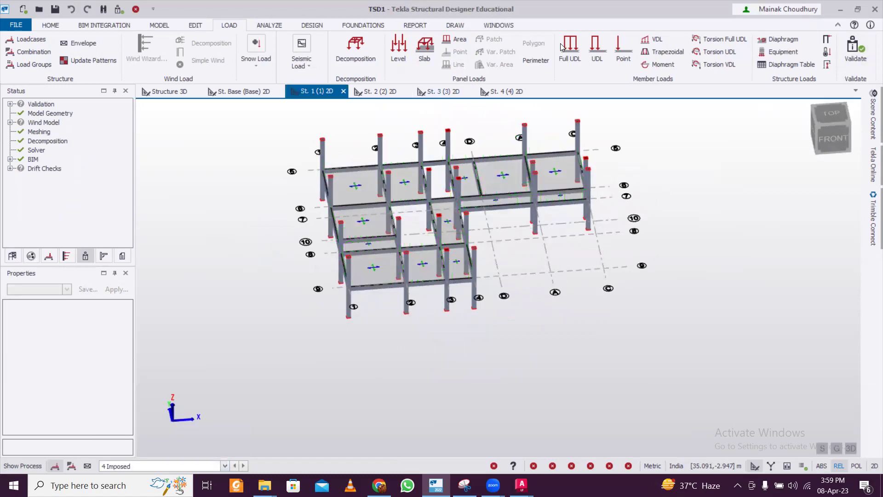
pyautogui.click(398, 51)
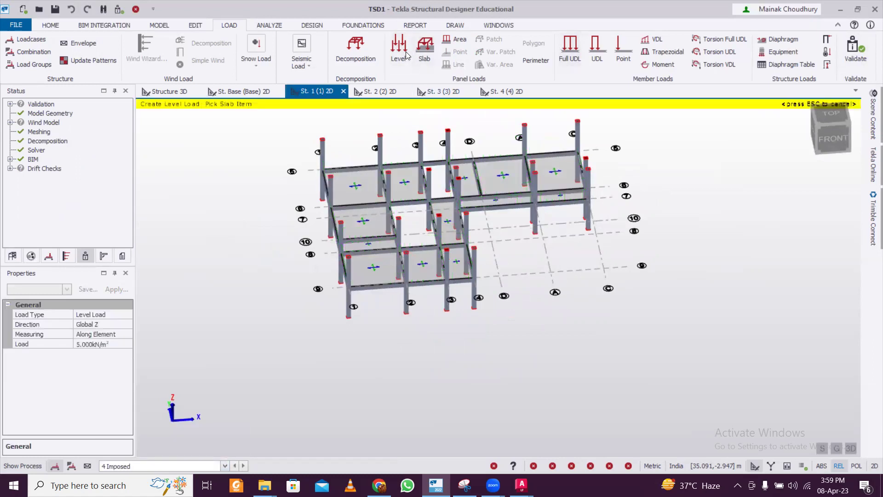
pyautogui.click(110, 354)
pyautogui.write('2')
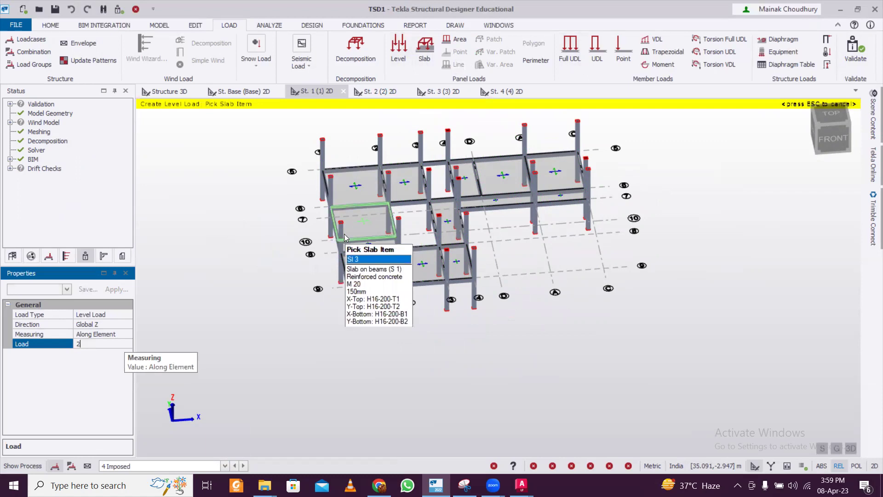
pyautogui.click(369, 214)
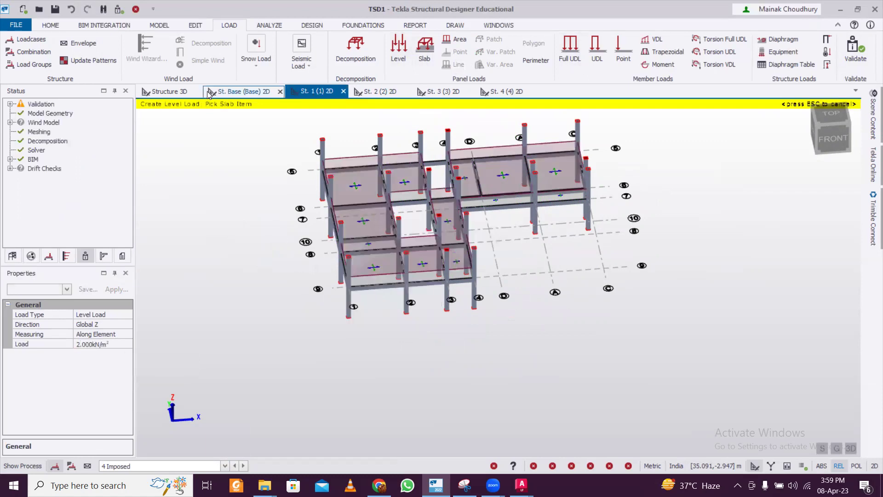
# - Open the full Structure 3D view and examine the frame and slabs on all storeys
pyautogui.click(169, 91)
pyautogui.scroll(3, 587, 302)
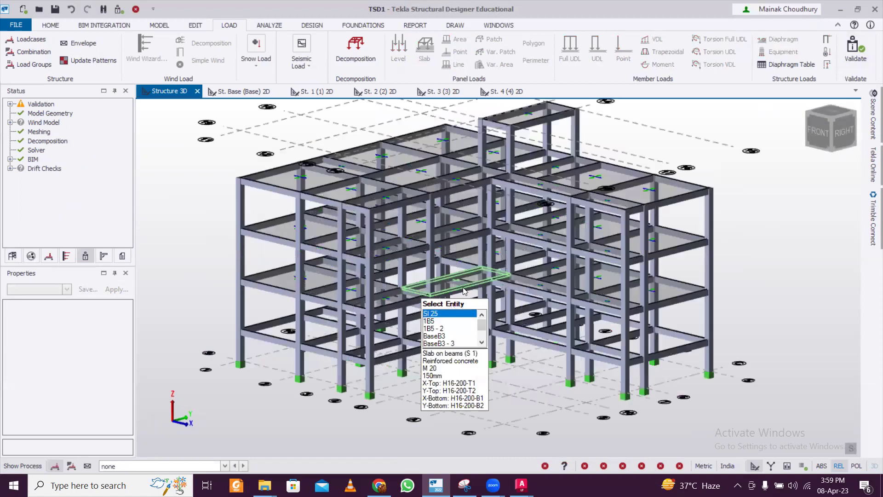
pyautogui.scroll(2, 464, 291)
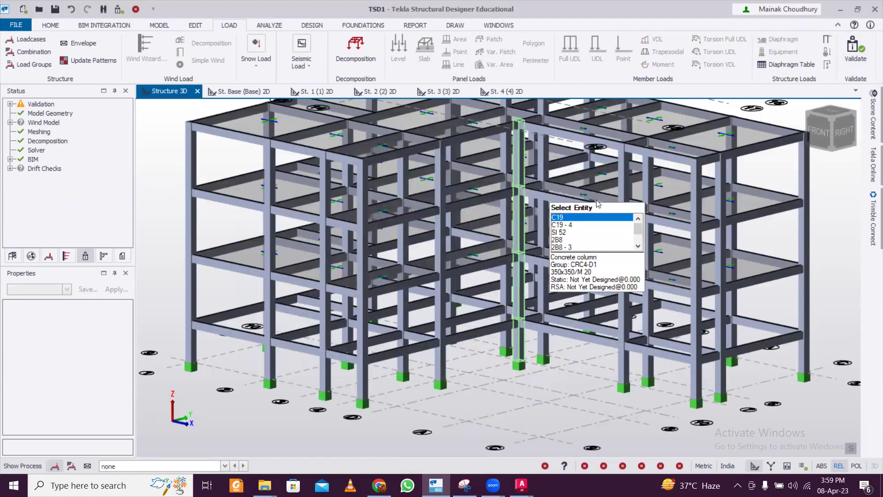
pyautogui.scroll(3, 795, 256)
pyautogui.moveTo(795, 256)
pyautogui.mouseDown(button='right')
pyautogui.moveTo(812, 240)
pyautogui.moveTo(801, 249)
pyautogui.mouseUp(button='right')
pyautogui.moveTo(409, 184); pyautogui.dragTo(405, 225, button='middle')
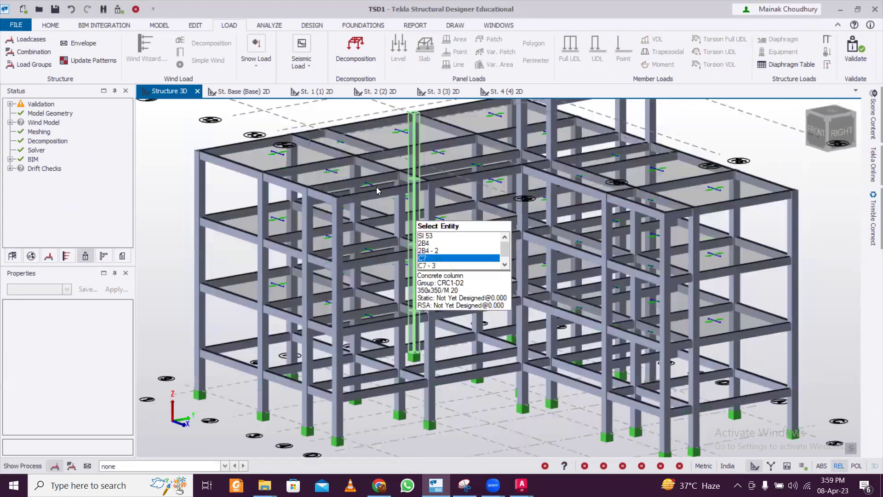
# - Open the St. 2 plan, look through the scene content settings, and clear the highlighted bay between grid lines 3–4 and 5–6
pyautogui.click(376, 92)
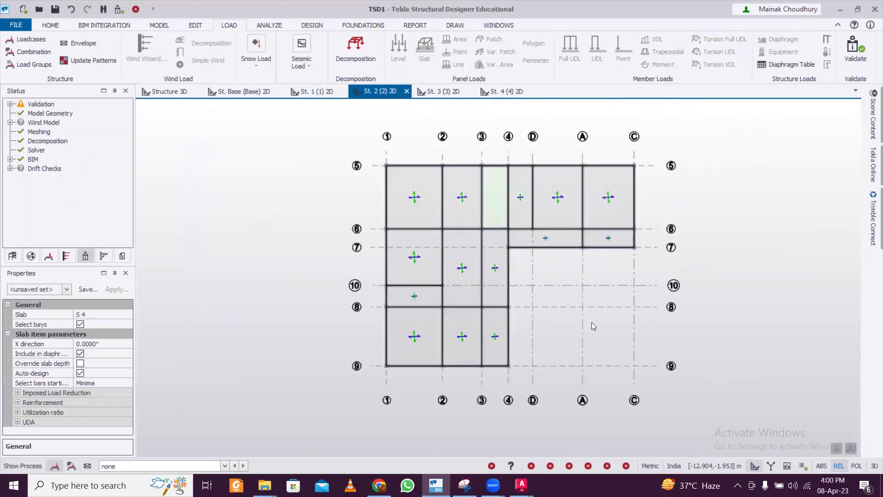
pyautogui.moveTo(871, 203)
pyautogui.moveTo(871, 138)
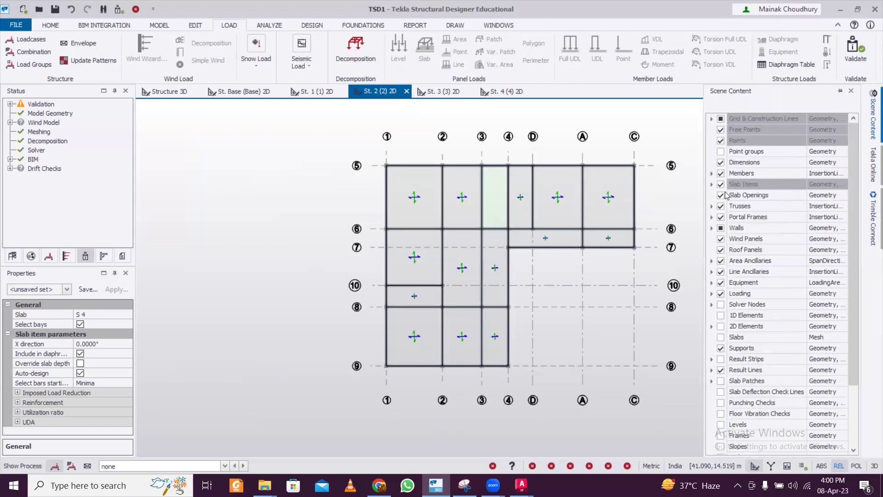
pyautogui.click(721, 195)
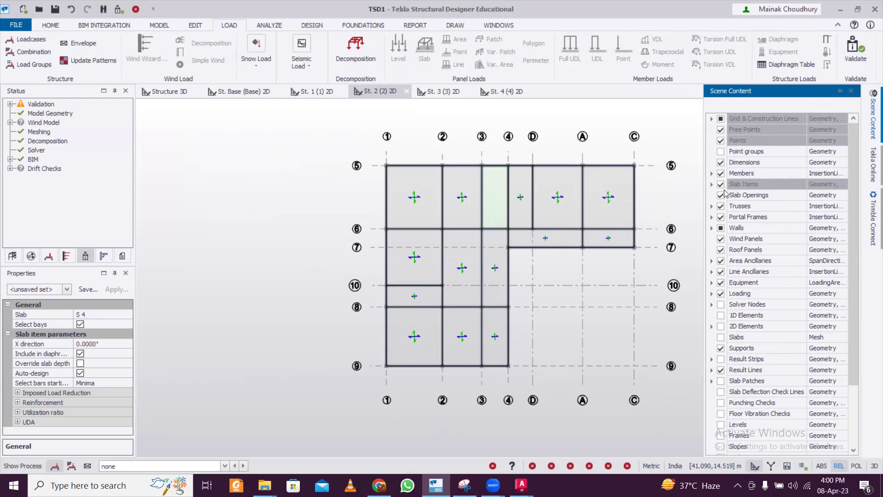
pyautogui.scroll(-3, 747, 334)
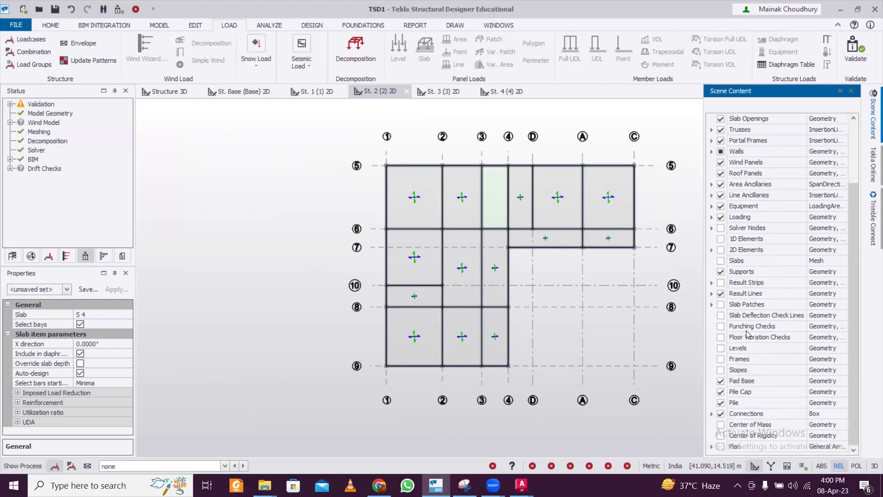
pyautogui.scroll(3, 753, 331)
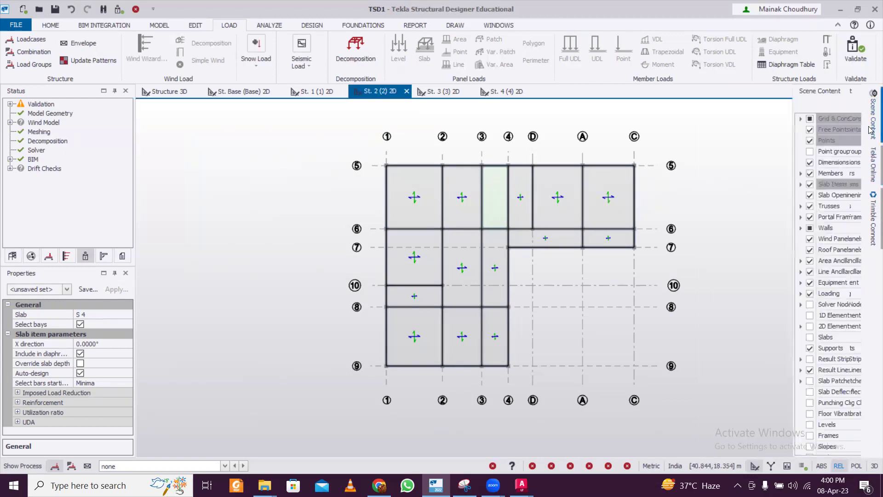
pyautogui.click(670, 190)
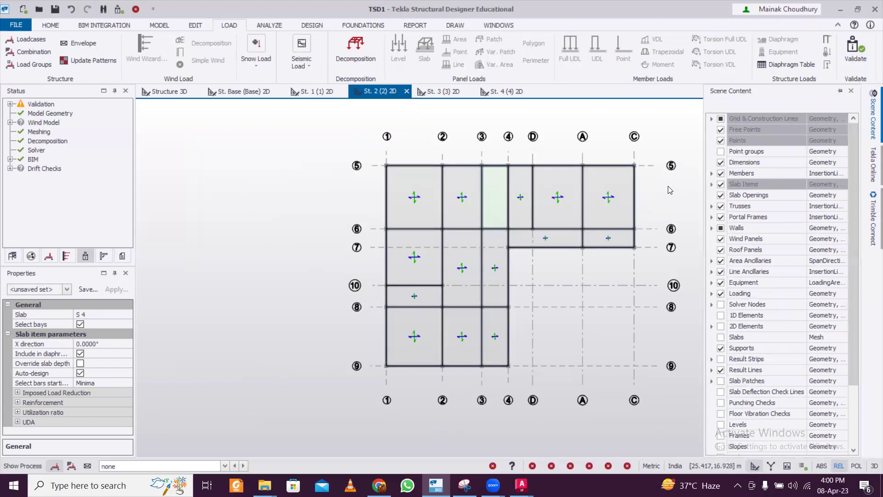
pyautogui.press('Delete')
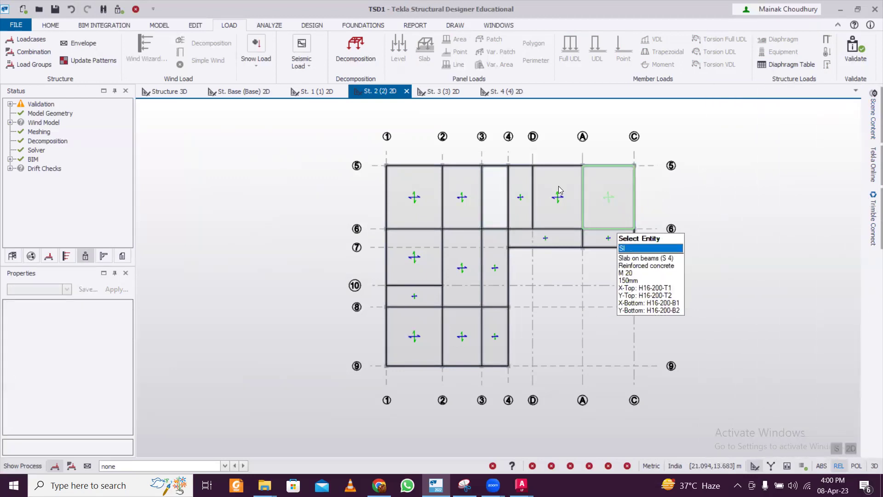
# - Activate loadcase 2 Dead and apply a 7 kN/m full UDL to the St. 2 beams along grid line 5
pyautogui.click(161, 467)
pyautogui.click(133, 421)
pyautogui.click(571, 50)
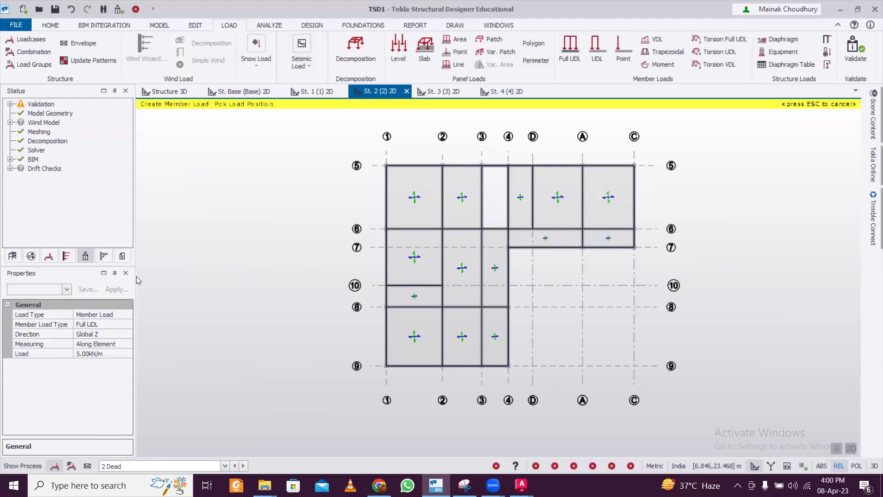
pyautogui.click(95, 354)
pyautogui.write('7')
pyautogui.press('Return')
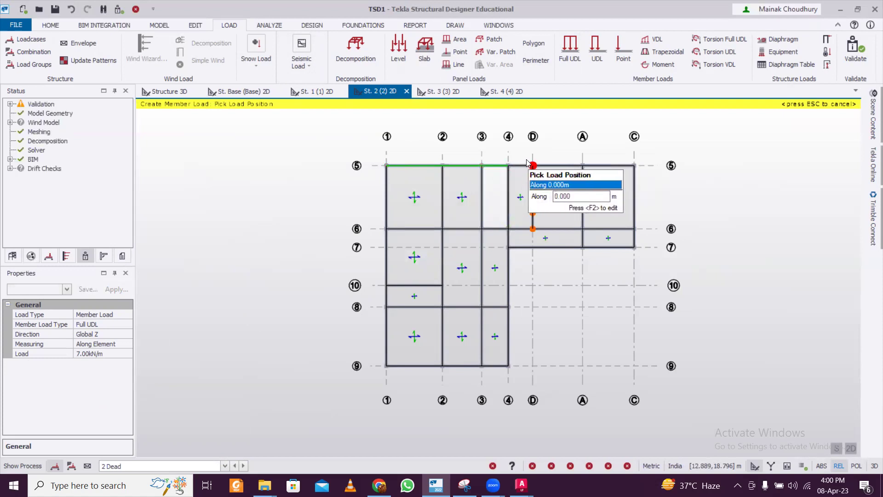
pyautogui.scroll(3, 532, 165)
pyautogui.click(514, 171)
pyautogui.click(668, 172)
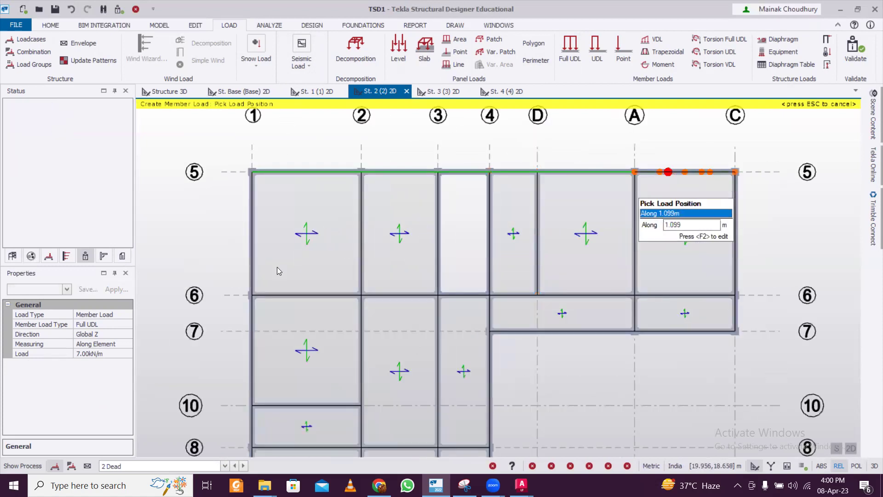
# - Apply the 7 kN/m full UDL to the St. 2 beams along grid lines 6 and 7
pyautogui.click(292, 294)
pyautogui.click(397, 295)
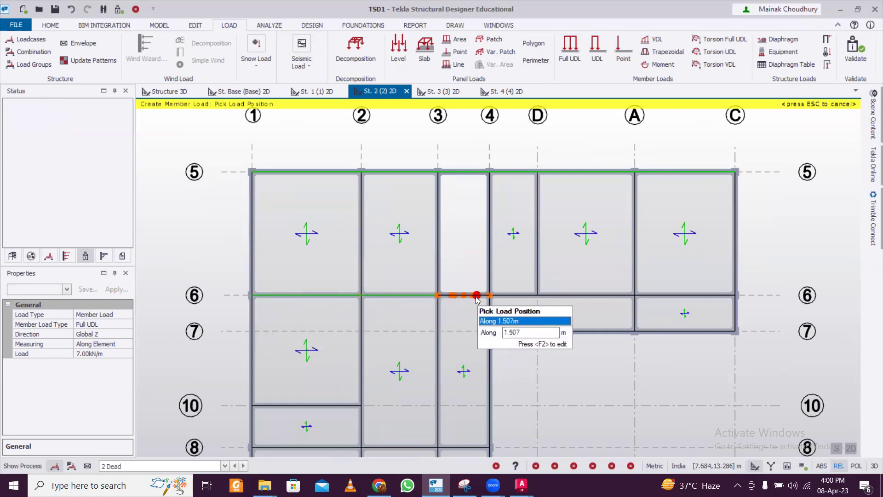
pyautogui.click(477, 295)
pyautogui.click(515, 297)
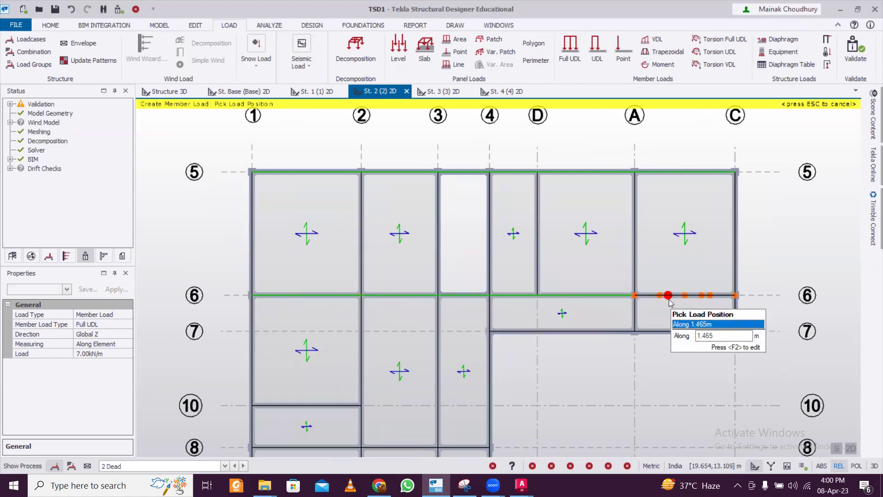
pyautogui.click(669, 297)
pyautogui.click(662, 332)
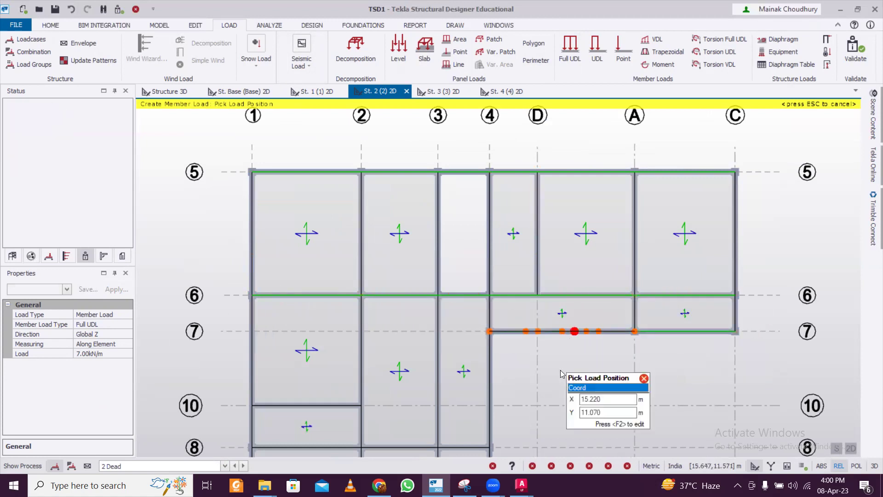
# - Apply the 7 kN/m full UDL to the St. 2 beams along grid lines 10, 8 and 9
pyautogui.moveTo(551, 356); pyautogui.dragTo(558, 205, button='middle')
pyautogui.click(332, 254)
pyautogui.click(321, 299)
pyautogui.click(404, 297)
pyautogui.click(487, 297)
pyautogui.moveTo(443, 324); pyautogui.dragTo(444, 217, button='middle')
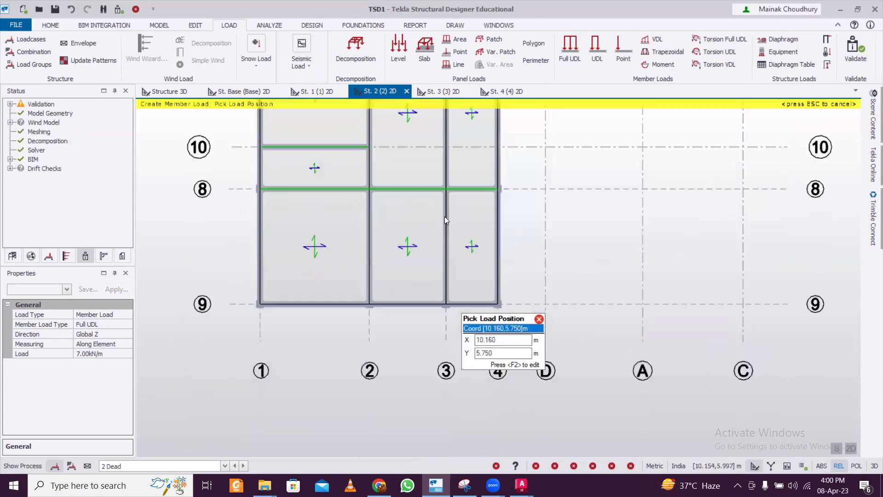
pyautogui.click(318, 295)
pyautogui.click(408, 294)
pyautogui.click(479, 296)
# - Apply the 7 kN/m full UDL to the St. 2 beams along grid line 1
pyautogui.scroll(-2, 491, 248)
pyautogui.moveTo(512, 177); pyautogui.dragTo(483, 366, button='middle')
pyautogui.scroll(2, 335, 246)
pyautogui.click(282, 240)
pyautogui.click(285, 330)
pyautogui.moveTo(320, 344); pyautogui.dragTo(327, 168, button='middle')
pyautogui.click(290, 292)
# - Apply the 7 kN/m full UDL to the St. 2 beams along grid line 2
pyautogui.moveTo(353, 347); pyautogui.dragTo(360, 449, button='middle')
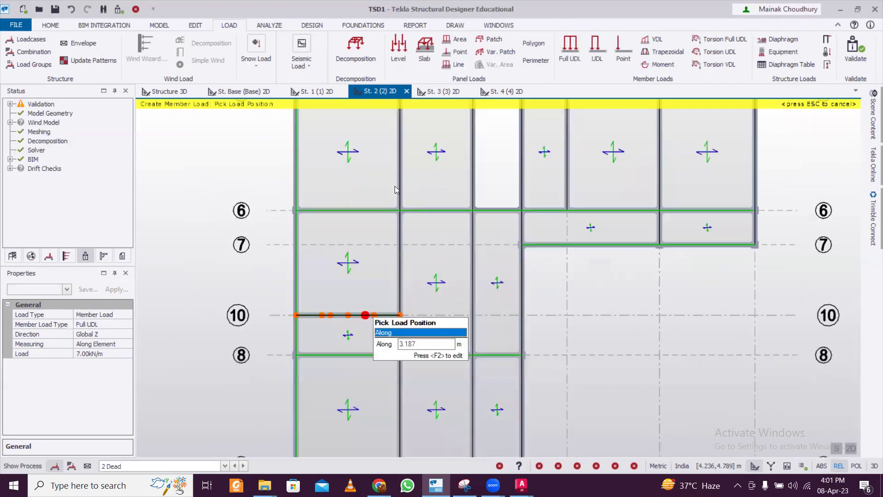
pyautogui.click(365, 315)
pyautogui.moveTo(395, 175); pyautogui.dragTo(397, 243, button='middle')
pyautogui.click(404, 307)
pyautogui.click(415, 259)
pyautogui.scroll(-2, 612, 252)
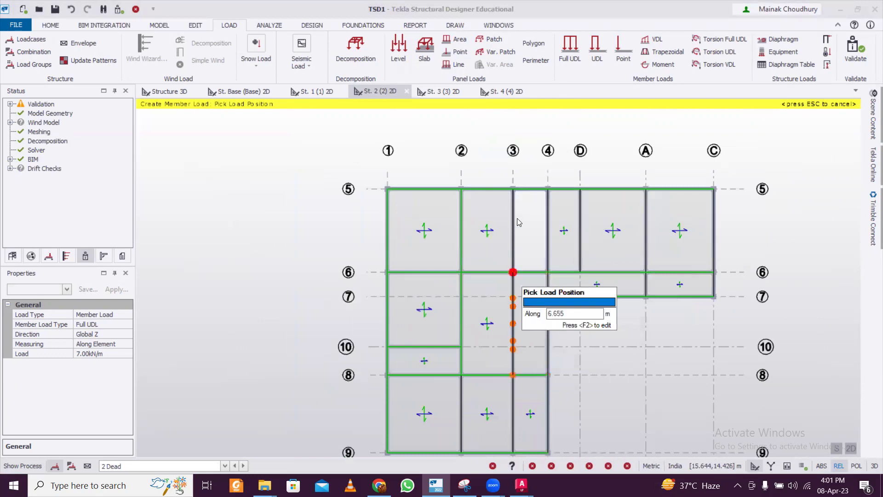
pyautogui.click(461, 395)
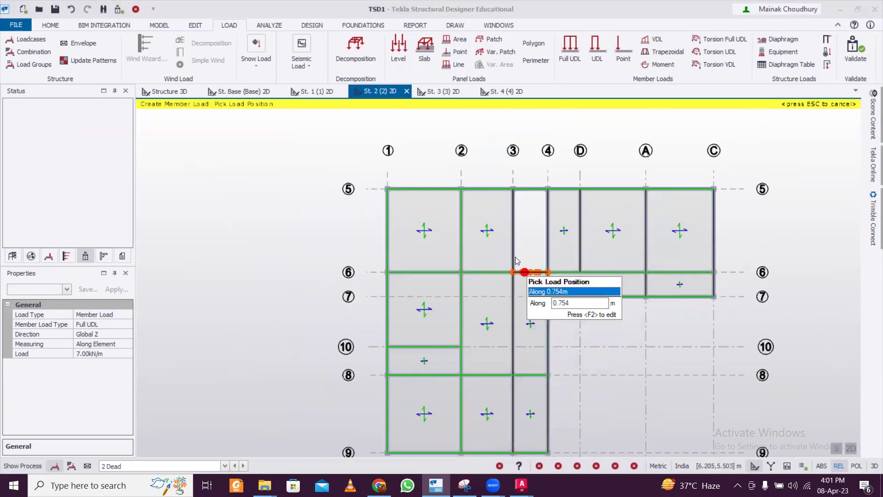
# - Apply the 7 kN/m full UDL to the St. 2 beams along grid line 3 and to the main spans on grid line 4
pyautogui.click(513, 247)
pyautogui.click(513, 325)
pyautogui.click(513, 394)
pyautogui.click(548, 253)
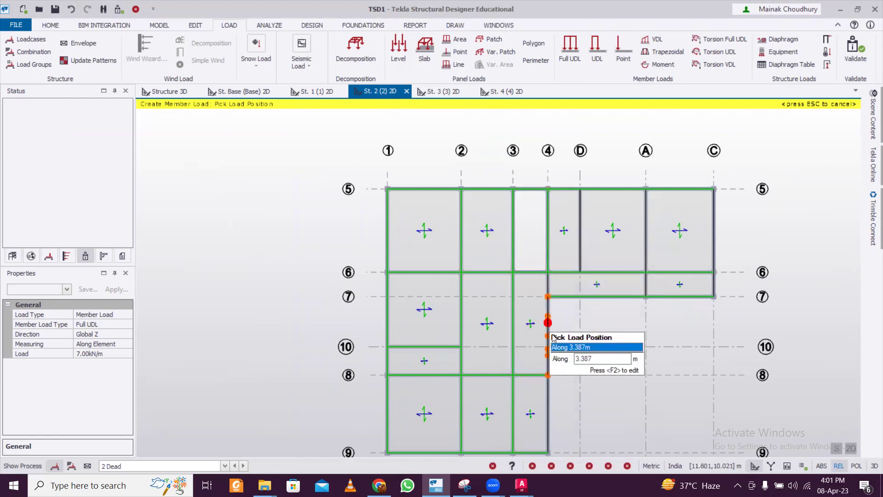
pyautogui.click(548, 335)
pyautogui.click(548, 399)
# - Apply the 7 kN/m full UDL to the St. 2 beams along grid lines D, A and C
pyautogui.click(581, 240)
pyautogui.click(640, 281)
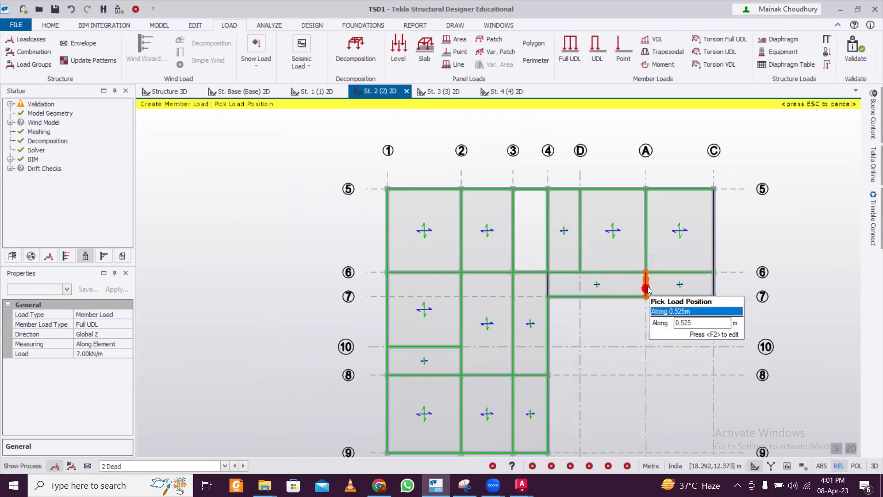
pyautogui.click(646, 286)
pyautogui.click(712, 267)
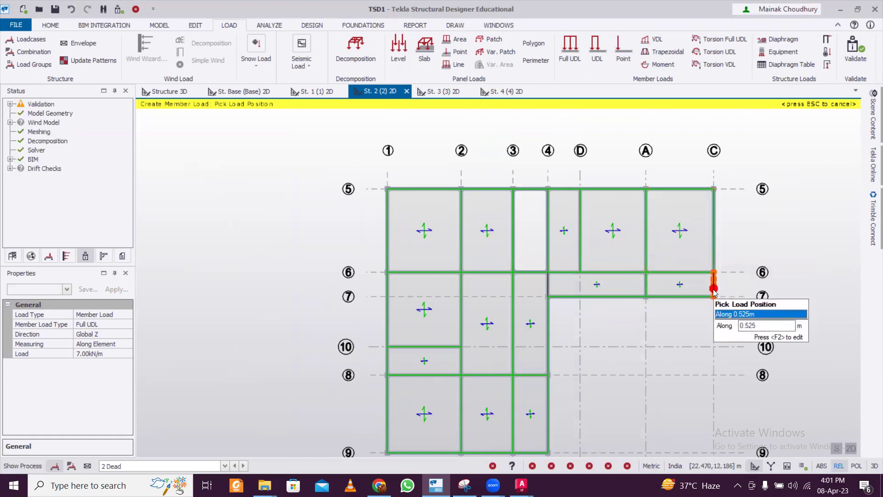
pyautogui.click(712, 285)
pyautogui.scroll(-3, 515, 221)
pyautogui.click(516, 222)
pyautogui.scroll(1, 516, 220)
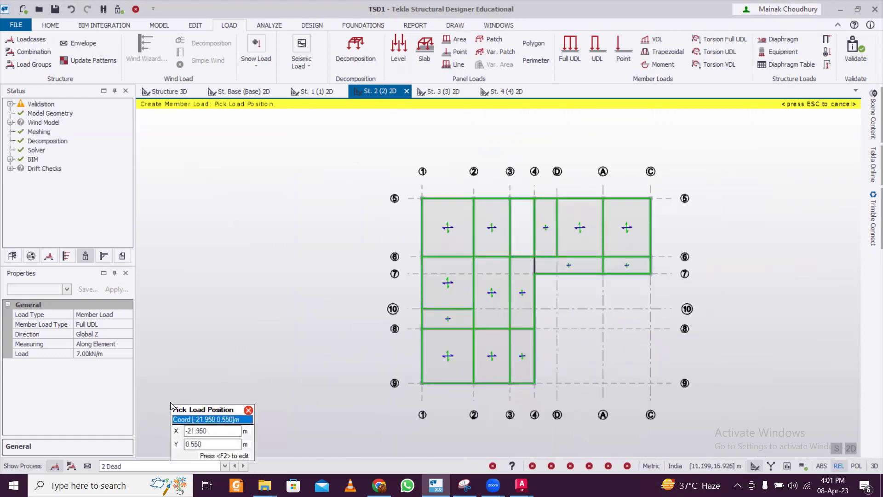
# - Activate loadcase 4 Imposed and apply a 2 kN/m² level load to the St. 2 slabs
pyautogui.click(134, 464)
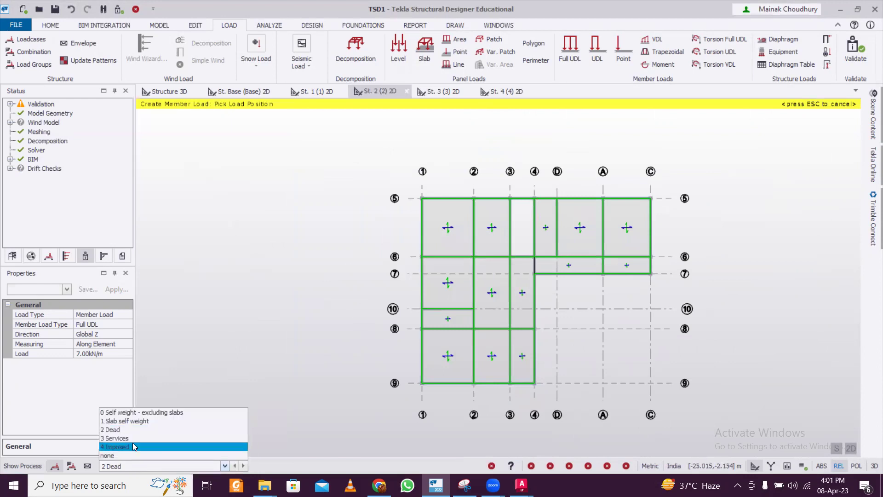
pyautogui.click(132, 444)
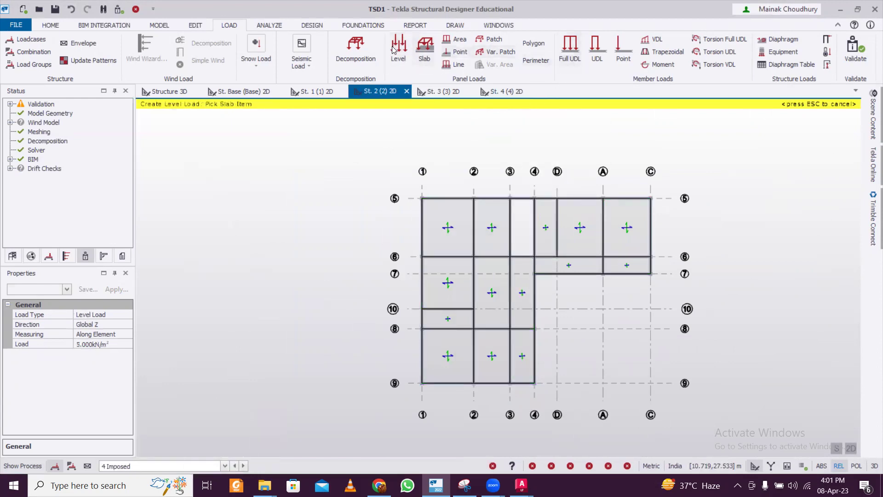
pyautogui.click(114, 345)
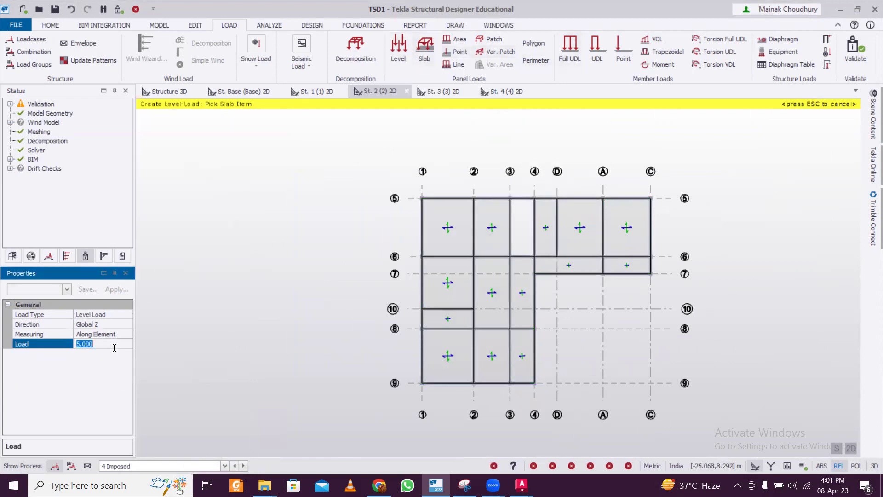
pyautogui.click(479, 225)
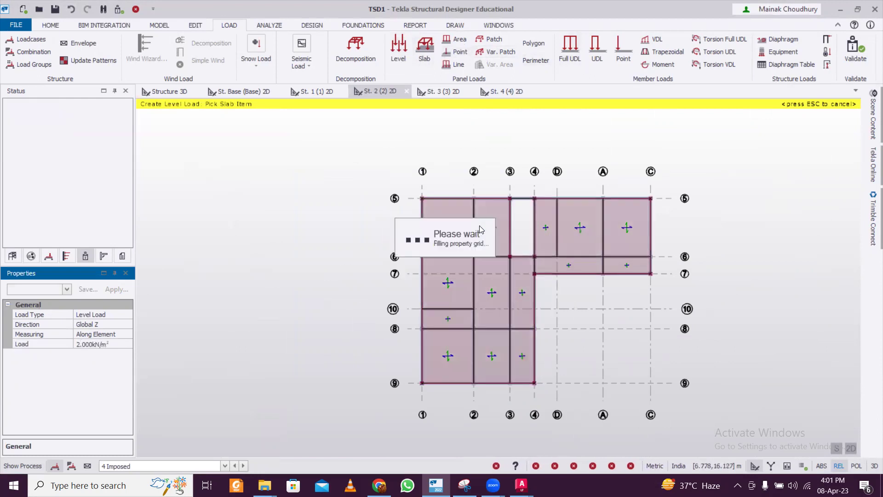
# - Display loadcase 2 Dead in the Structure 3D view and examine the beam loads on each storey
pyautogui.click(446, 93)
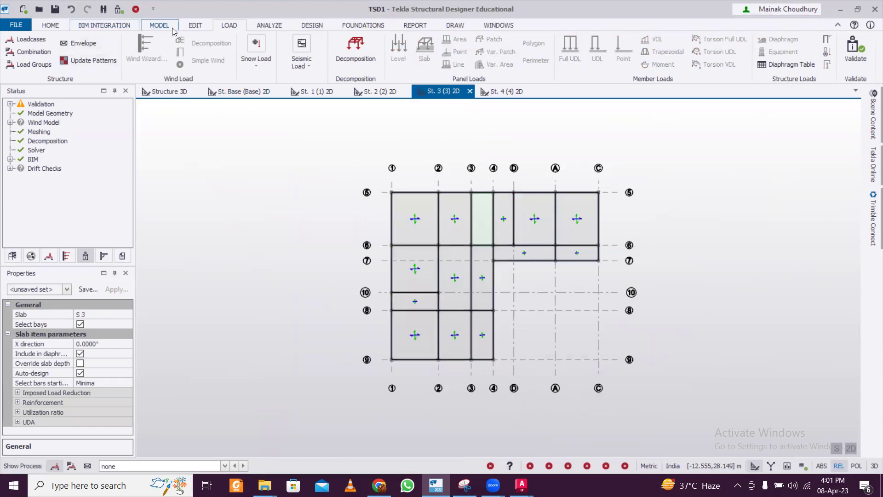
pyautogui.click(181, 94)
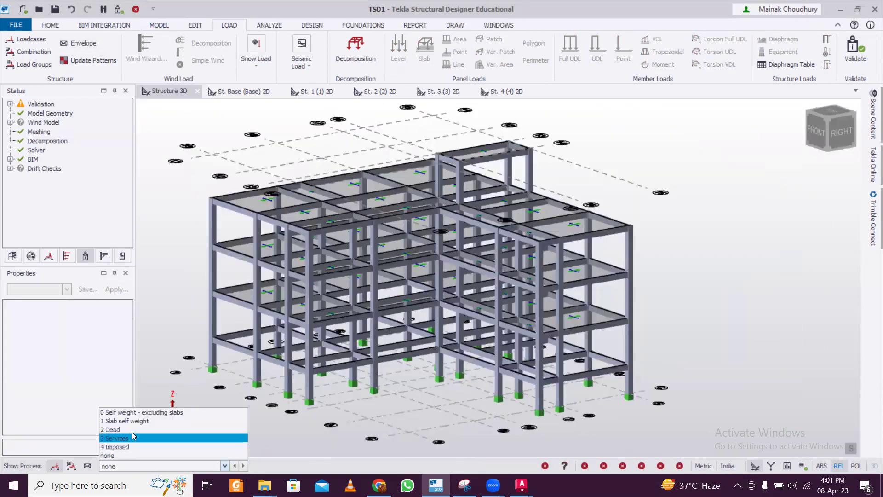
pyautogui.click(110, 429)
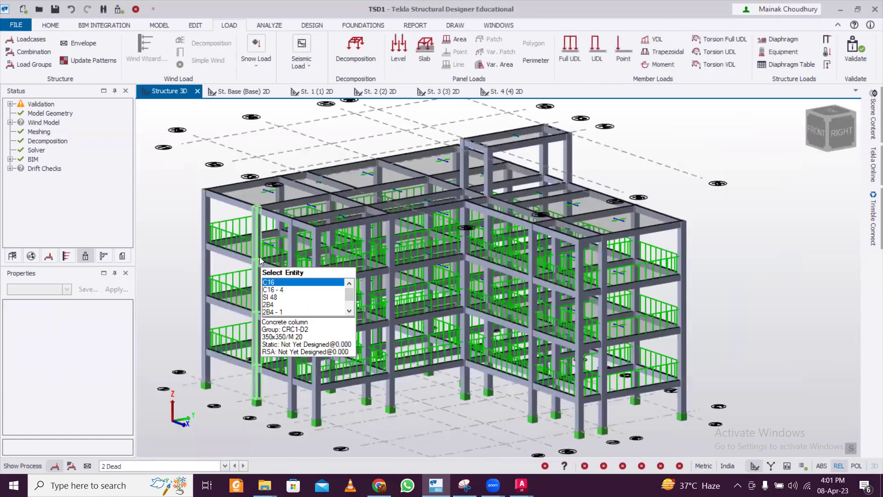
pyautogui.moveTo(693, 252)
pyautogui.mouseDown(button='middle')
pyautogui.moveTo(613, 282)
pyautogui.moveTo(662, 256)
pyautogui.moveTo(708, 254)
pyautogui.mouseUp(button='middle')
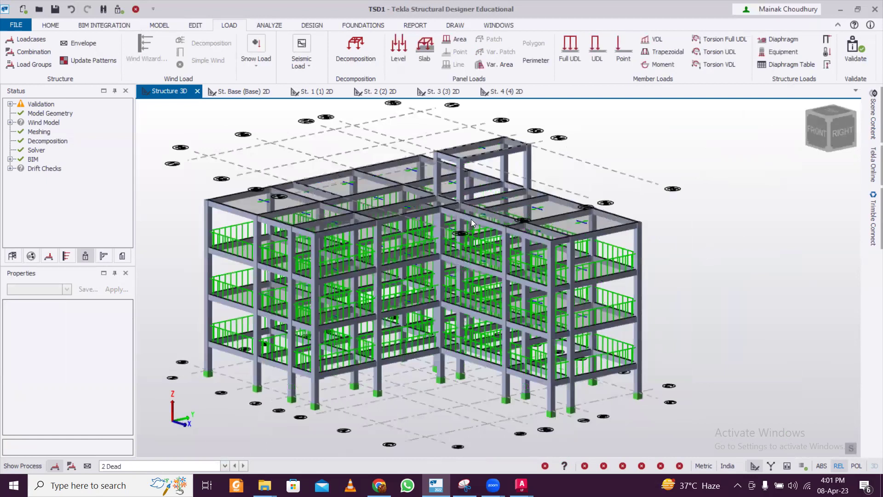
pyautogui.moveTo(471, 219); pyautogui.dragTo(484, 185, button='middle')
pyautogui.scroll(1, 534, 230)
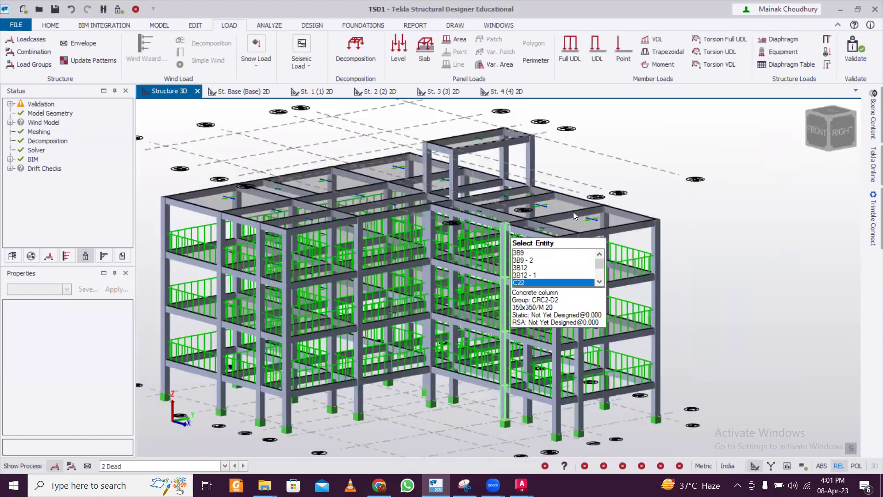
pyautogui.scroll(-1, 536, 213)
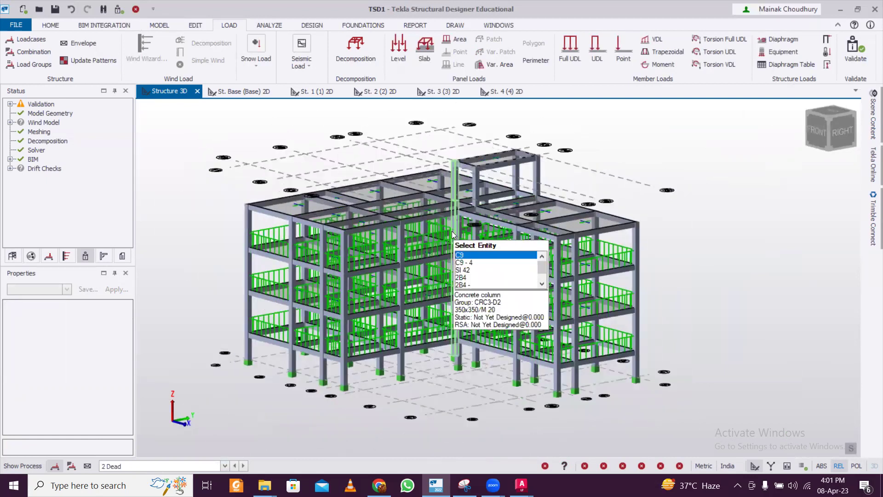
# - In the St. 3 plan, activate loadcase 2 Dead and apply a 7 kN/m full UDL around the open bay between grid lines 3–4 and 5–6
pyautogui.click(491, 92)
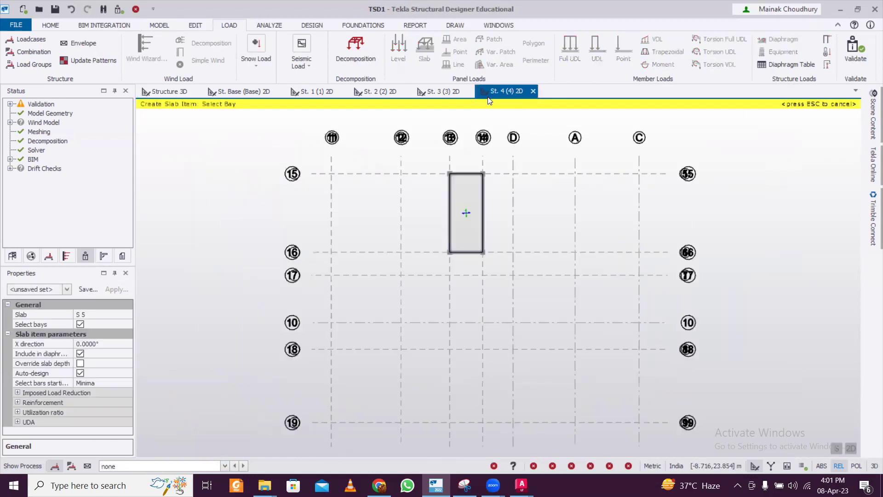
pyautogui.click(458, 92)
pyautogui.scroll(2, 592, 292)
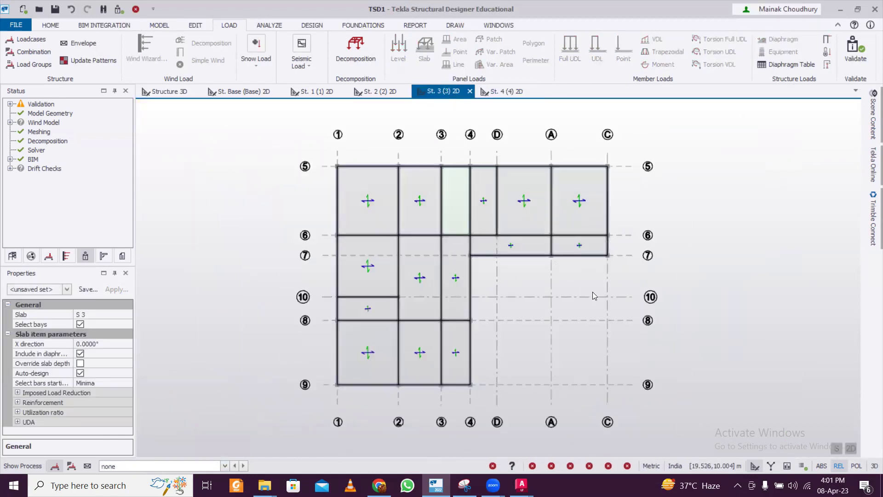
pyautogui.click(144, 469)
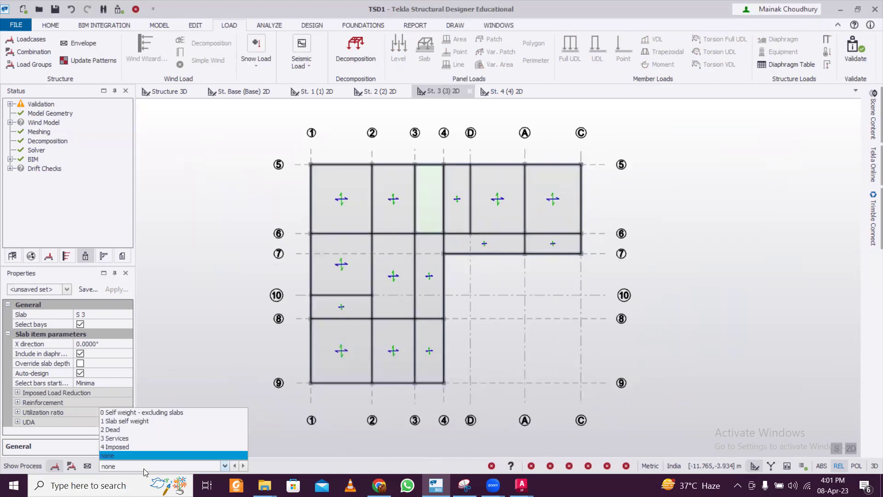
pyautogui.click(137, 430)
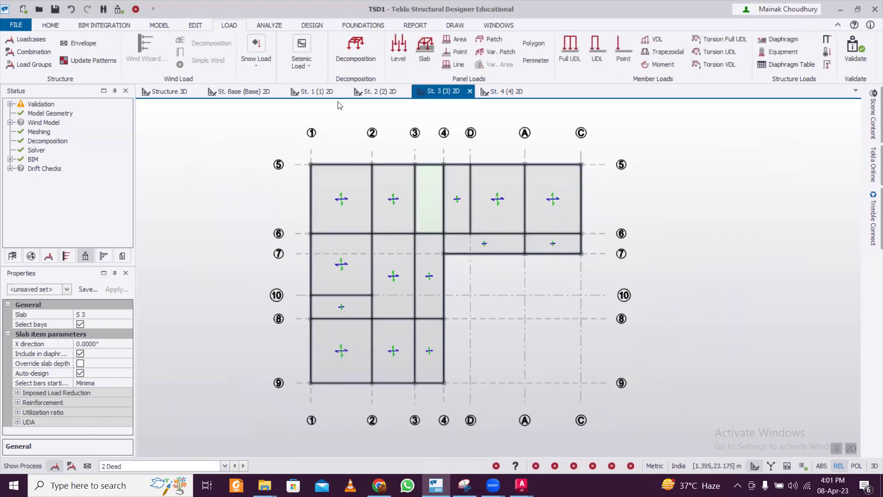
pyautogui.click(570, 59)
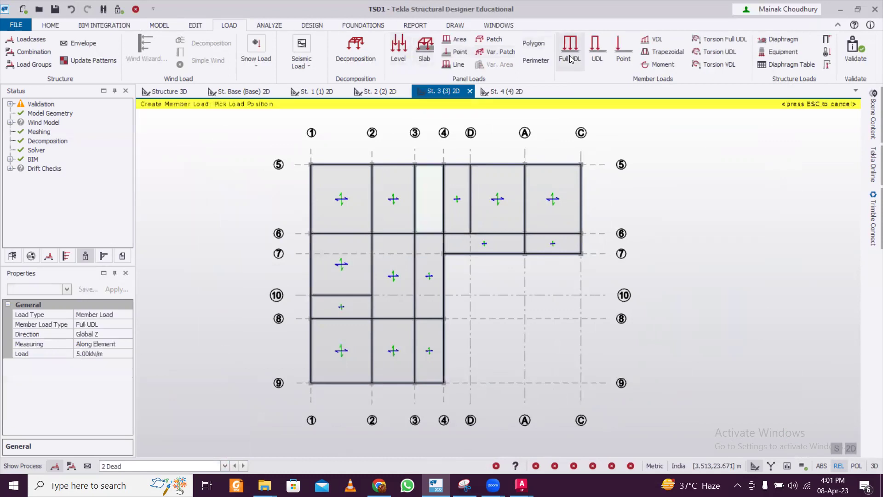
pyautogui.click(83, 354)
pyautogui.write('7')
pyautogui.press('Return')
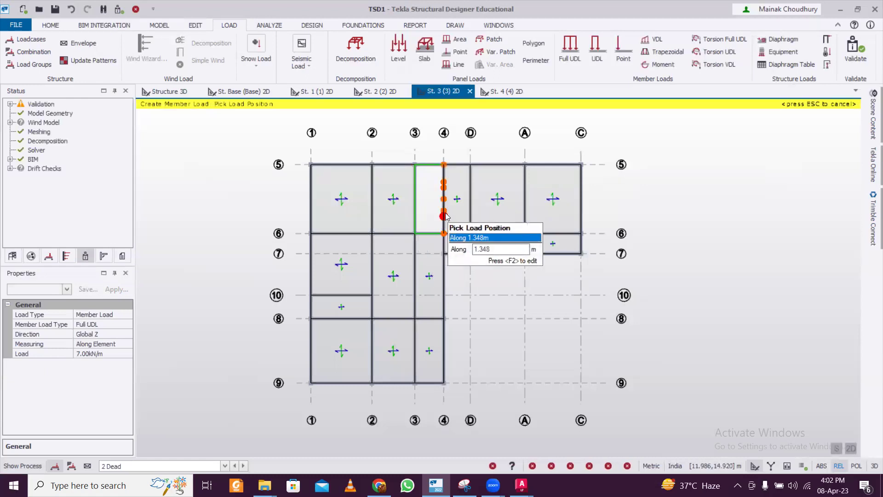
# - Set the full UDL to 3 kN/m and apply it to the remaining St. 3 beams along grid line 5
pyautogui.click(108, 352)
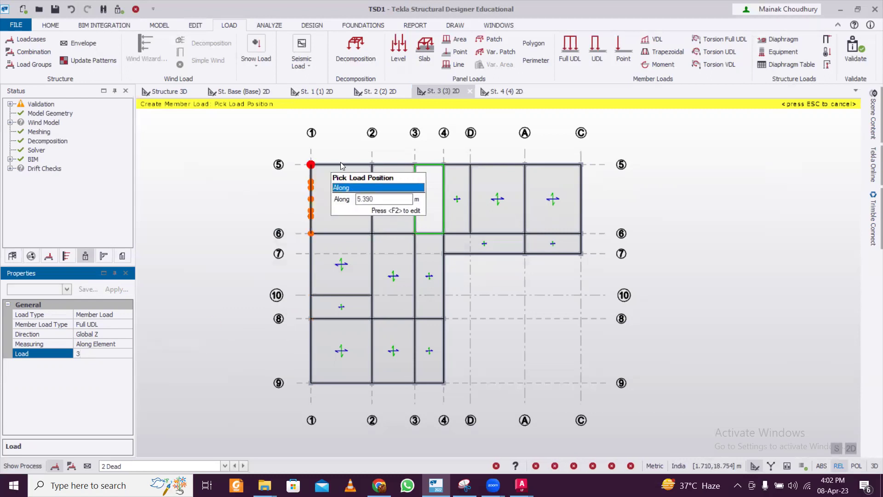
pyautogui.press('Return')
pyautogui.click(392, 168)
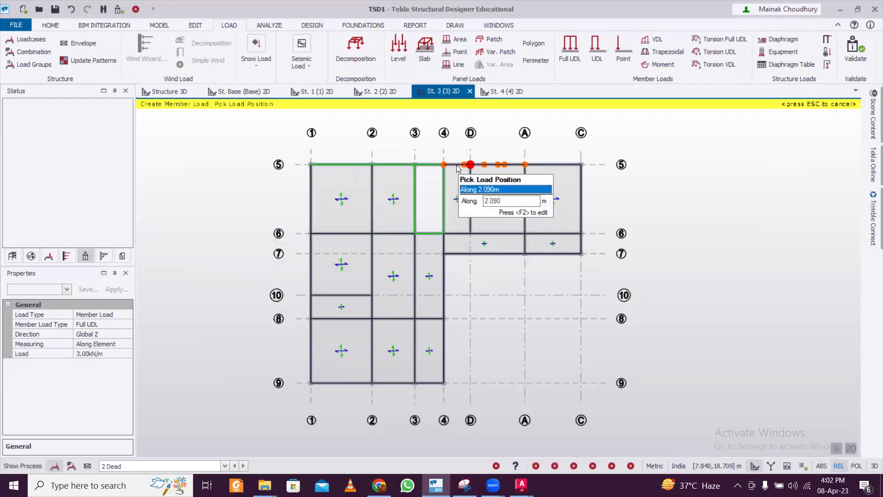
pyautogui.click(491, 165)
pyautogui.click(567, 166)
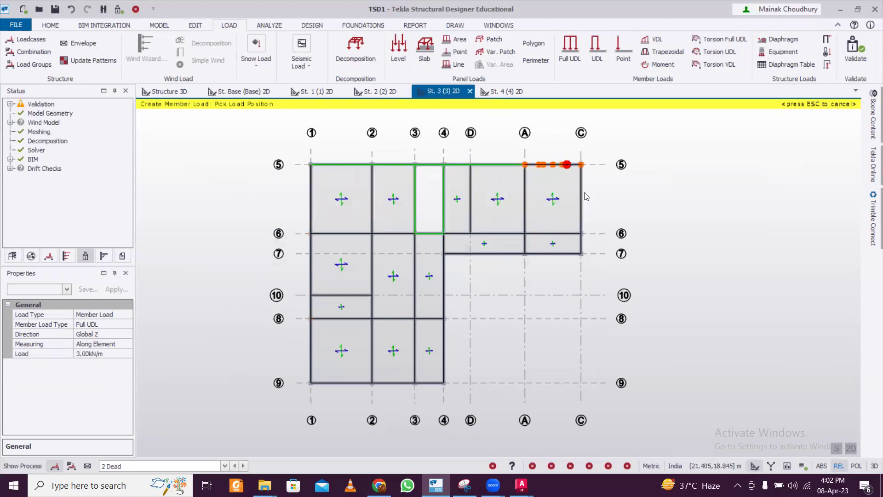
# - Apply the 3 kN/m full UDL to the St. 3 perimeter beams along grid lines C and 7 and along line 4 from 7 to 9
pyautogui.click(583, 198)
pyautogui.click(581, 252)
pyautogui.click(554, 254)
pyautogui.click(500, 254)
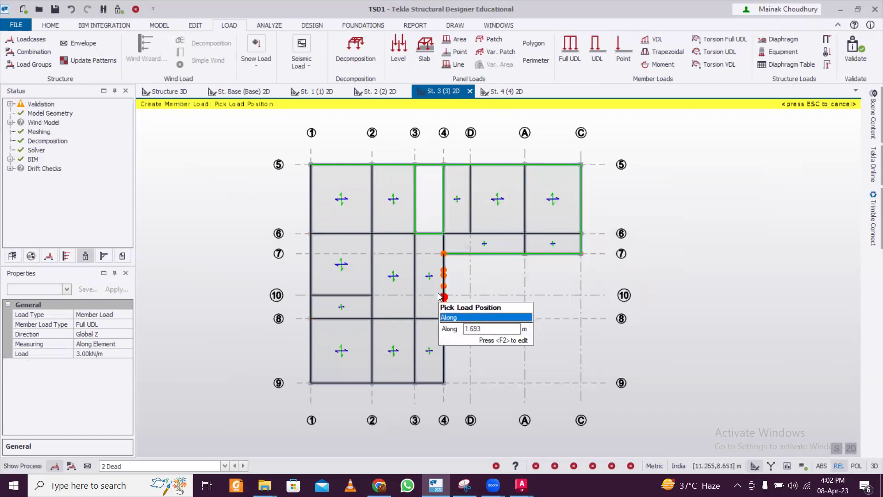
pyautogui.click(443, 305)
pyautogui.click(435, 363)
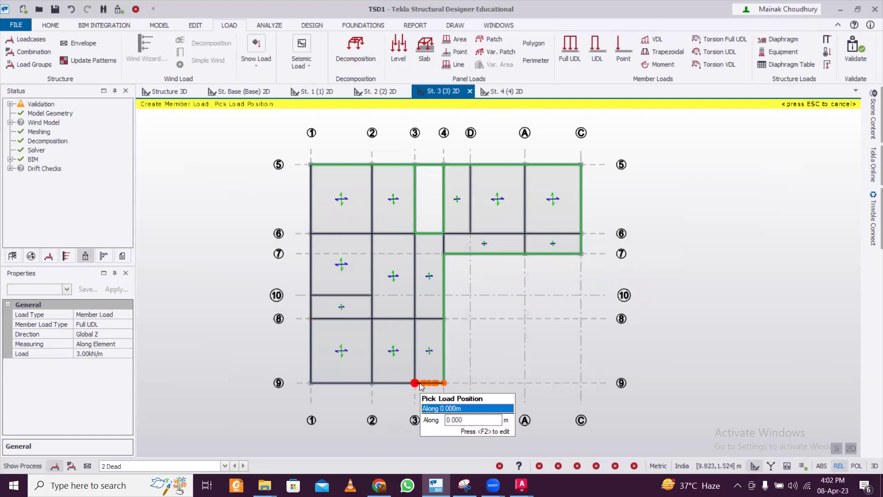
# - Apply the 3 kN/m full UDL to the remaining St. 3 perimeter beams along grid lines 9 and 1
pyautogui.click(426, 382)
pyautogui.click(383, 382)
pyautogui.click(329, 382)
pyautogui.click(312, 324)
pyautogui.click(305, 304)
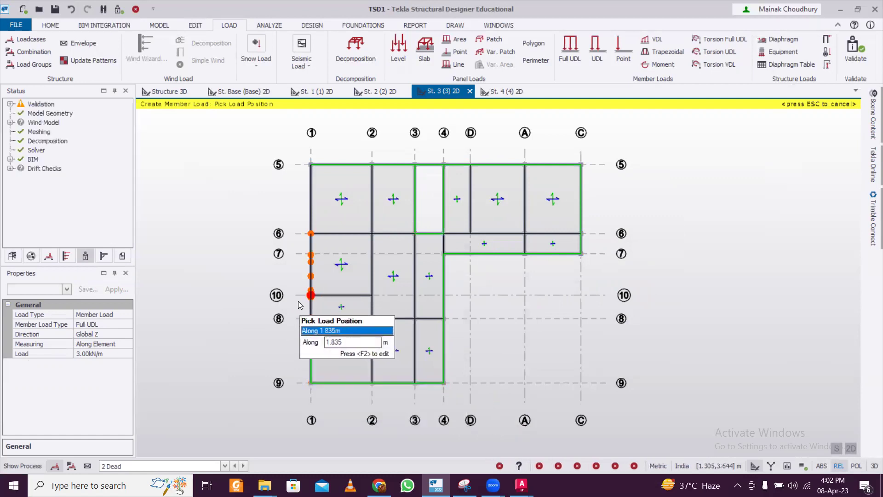
pyautogui.click(310, 267)
pyautogui.click(311, 198)
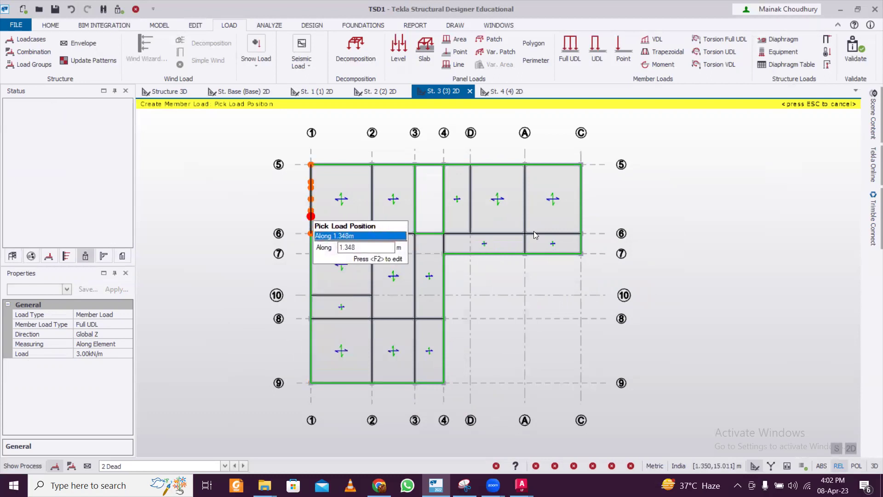
pyautogui.click(561, 279)
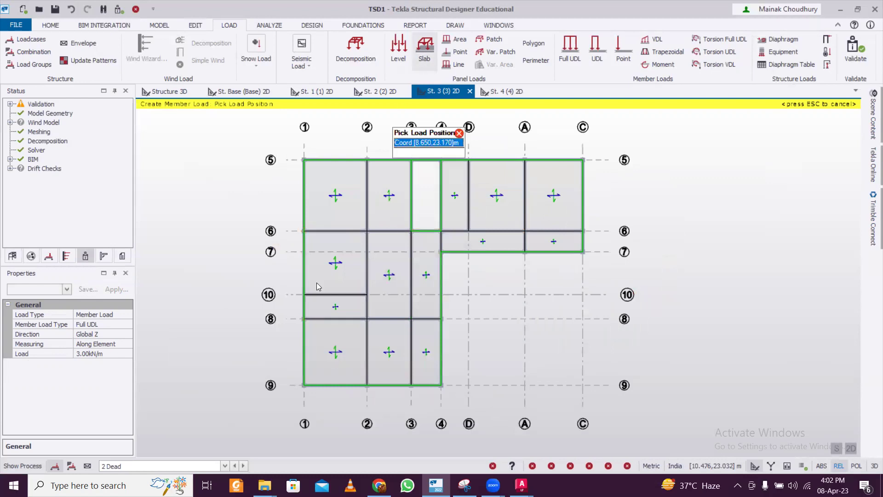
# - Activate loadcase 4 Imposed and apply a 2 kN/m² level load to the St. 3 slabs
pyautogui.click(156, 466)
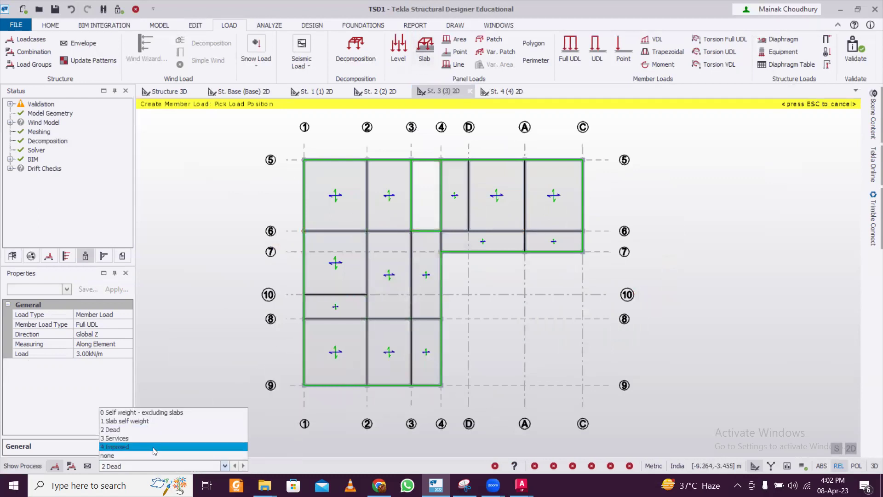
pyautogui.click(155, 450)
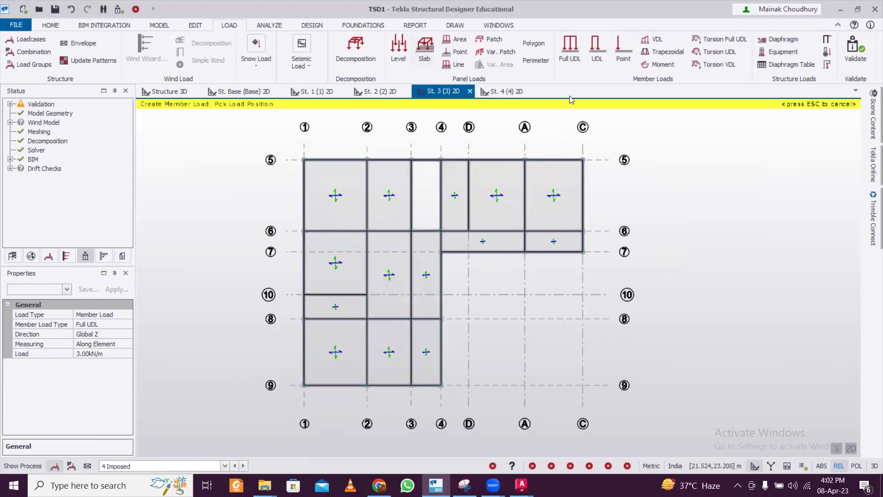
pyautogui.click(406, 57)
pyautogui.click(115, 348)
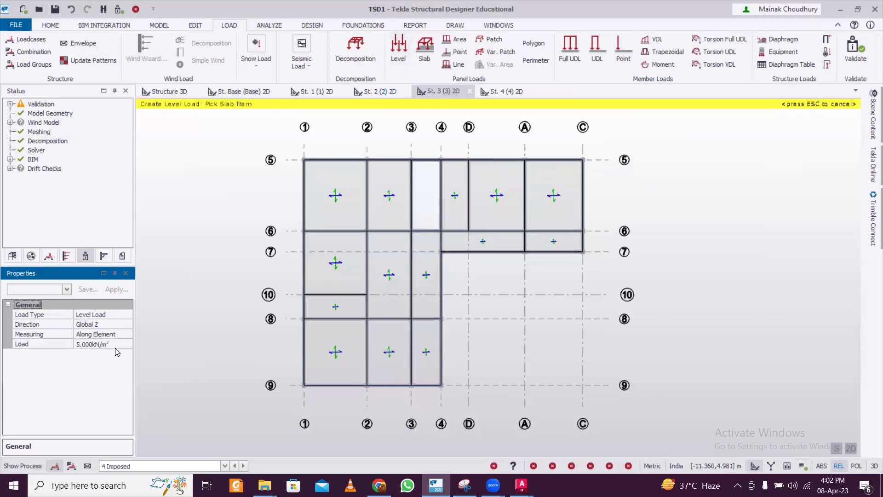
pyautogui.click(114, 345)
pyautogui.write('2')
pyautogui.click(353, 256)
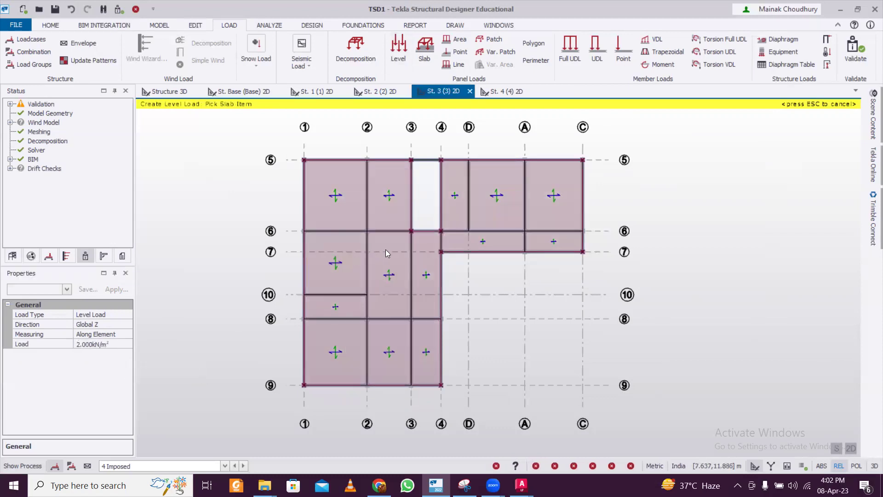
# - Display loadcase 4 Imposed in the Structure 3D view and examine the slab loads on each storey
pyautogui.click(54, 27)
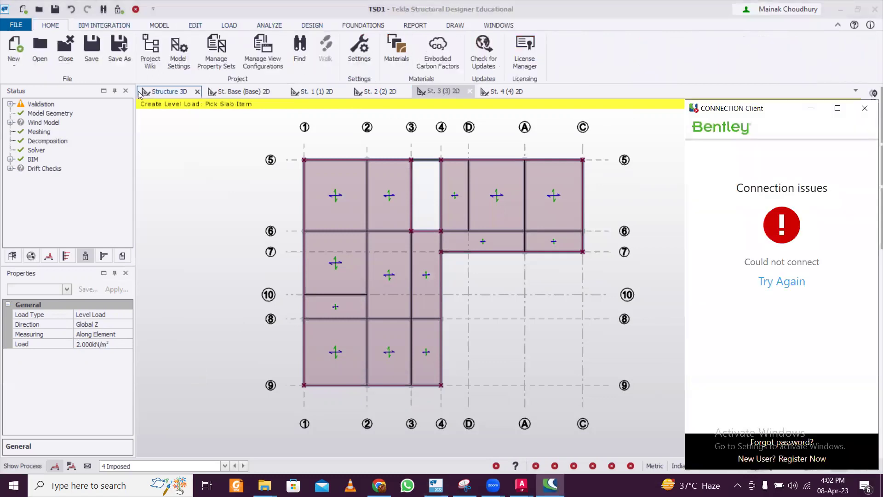
pyautogui.click(156, 96)
pyautogui.moveTo(711, 248); pyautogui.dragTo(667, 264, button='right')
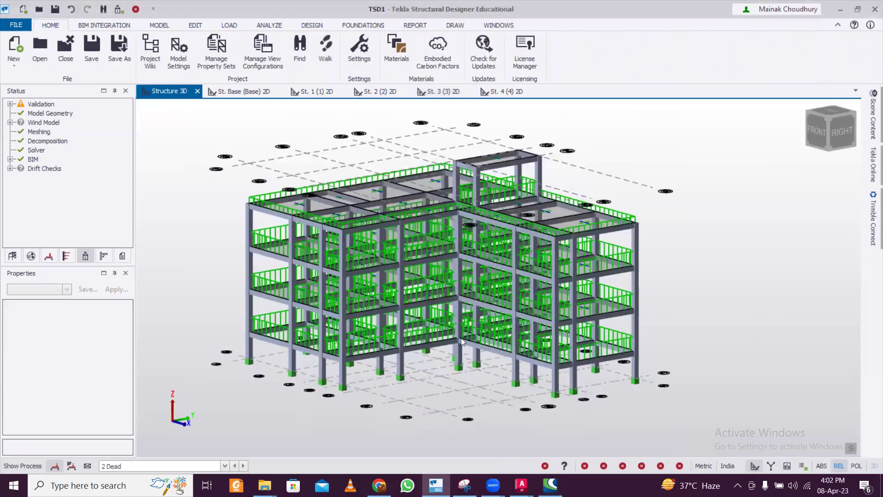
pyautogui.click(189, 464)
pyautogui.click(170, 415)
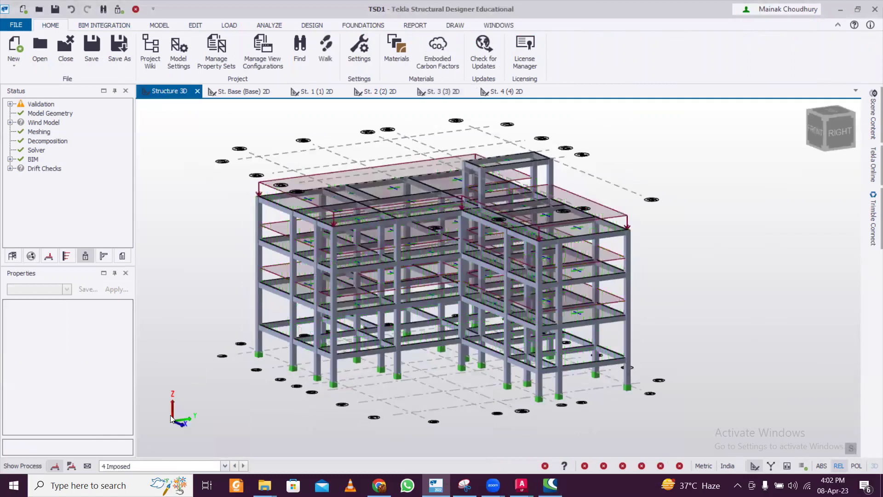
pyautogui.moveTo(249, 356); pyautogui.dragTo(432, 307, button='right')
pyautogui.moveTo(642, 313); pyautogui.dragTo(605, 285, button='right')
pyautogui.scroll(-2, 605, 285)
pyautogui.scroll(2, 622, 277)
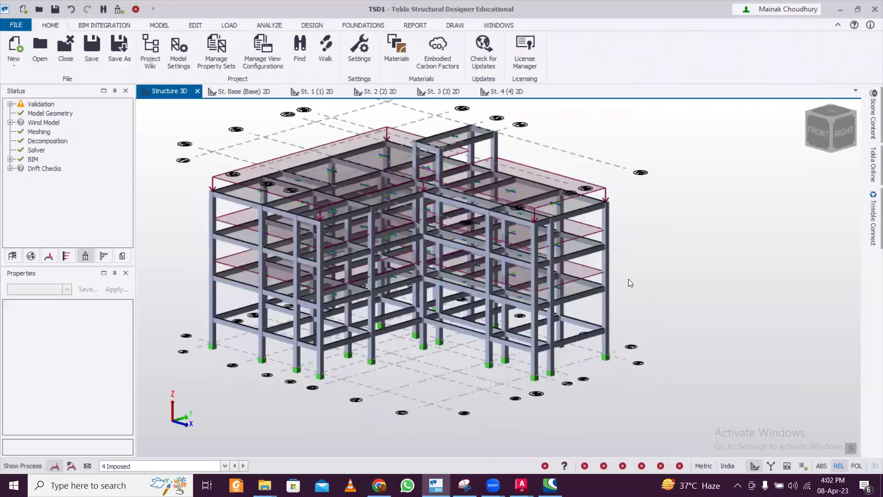
pyautogui.scroll(-2, 630, 282)
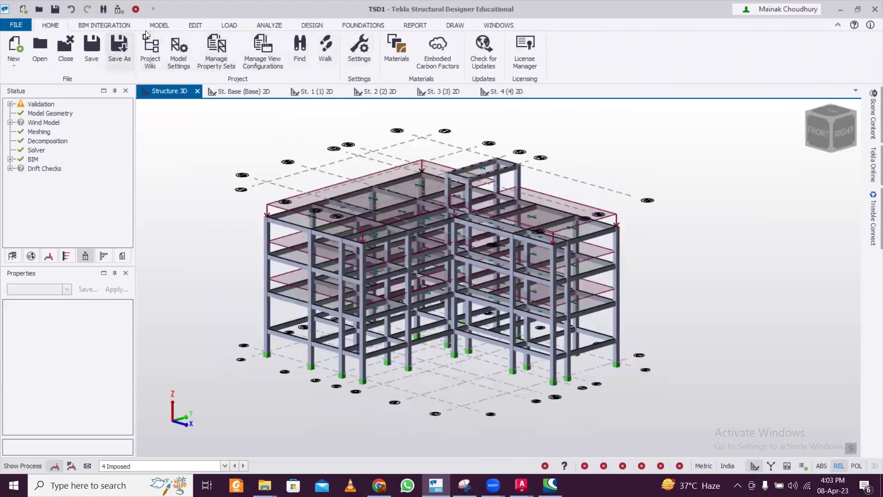
# - Validate the structural model
pyautogui.click(157, 26)
pyautogui.click(840, 54)
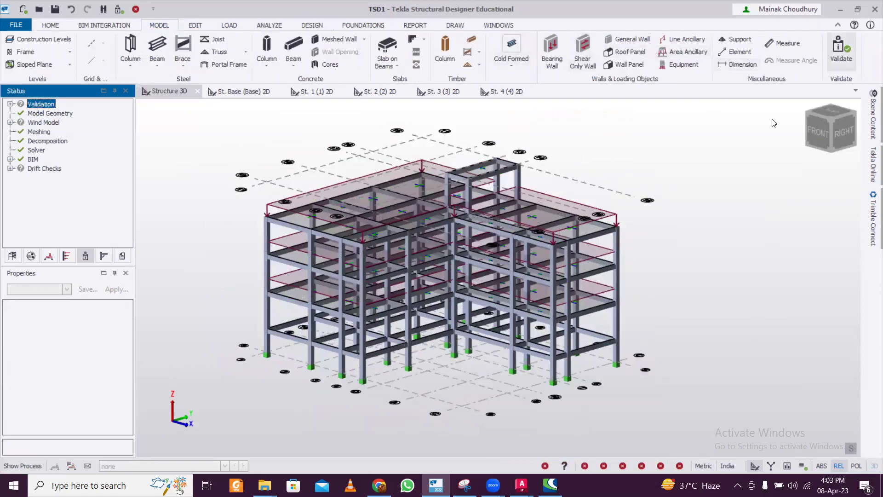
pyautogui.scroll(1, 720, 200)
pyautogui.scroll(-1, 719, 201)
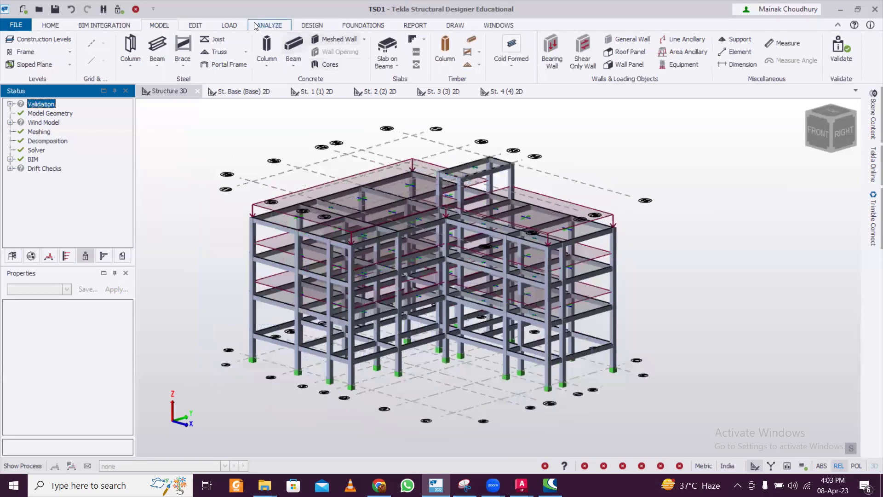
# - Start the Seismic Wizard with code spectra and ignore seismic in floor St. Base (Base) and below
pyautogui.click(229, 25)
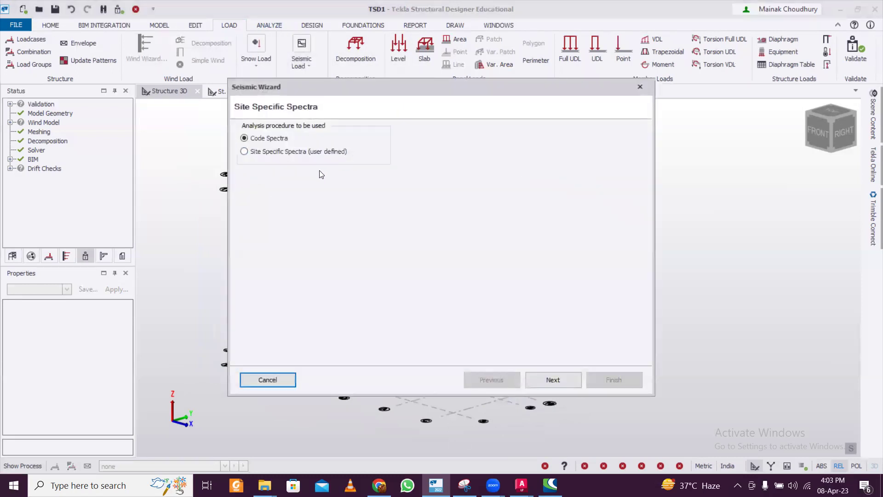
pyautogui.click(550, 379)
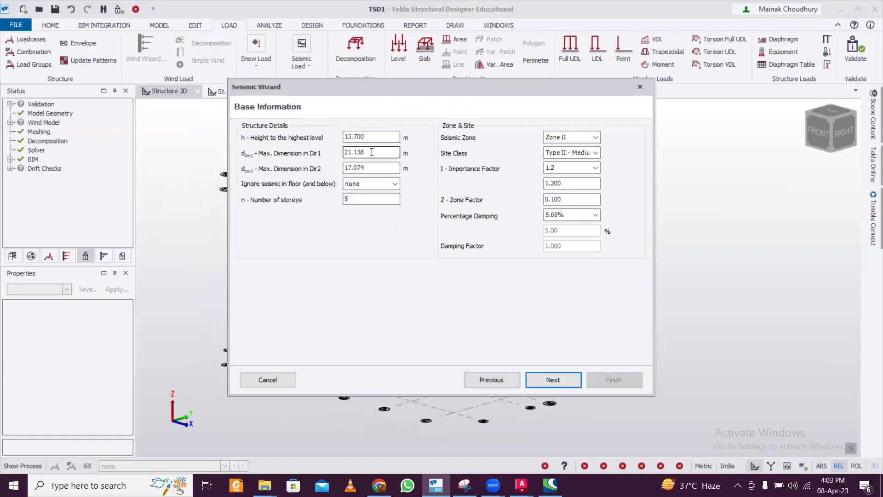
pyautogui.click(367, 185)
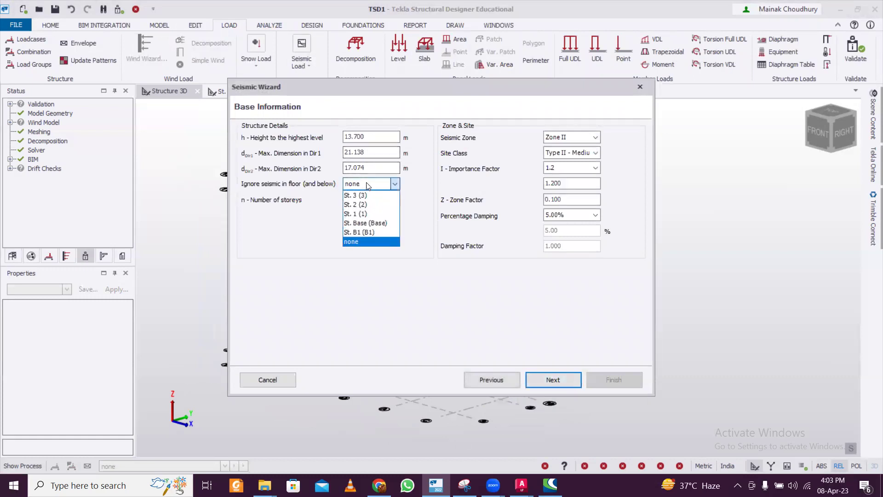
pyautogui.click(365, 222)
# - Set the seismic zone to Zone V, site class to Type II - Medium Soils and importance factor to 1.0, and accept the base information
pyautogui.click(568, 138)
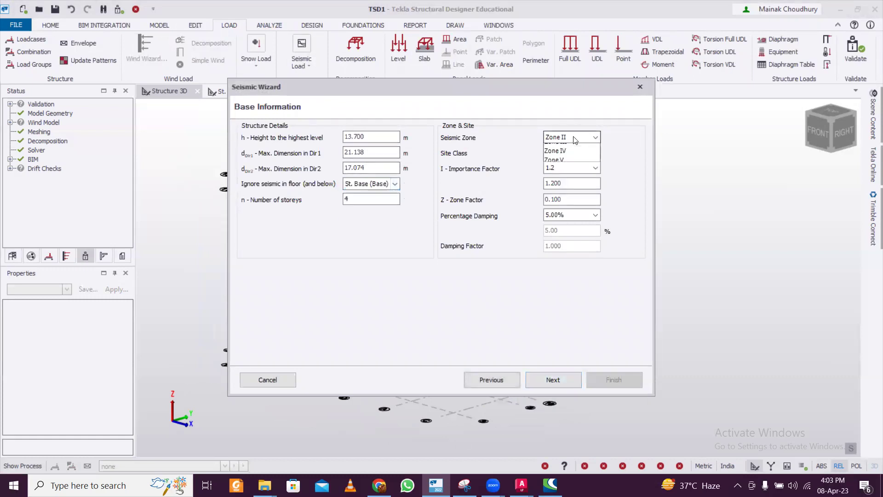
pyautogui.click(570, 176)
pyautogui.click(587, 153)
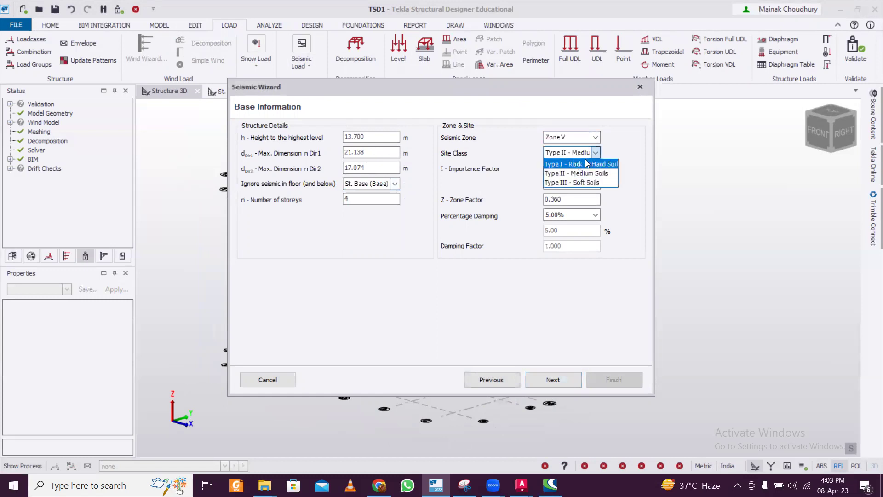
pyautogui.click(582, 174)
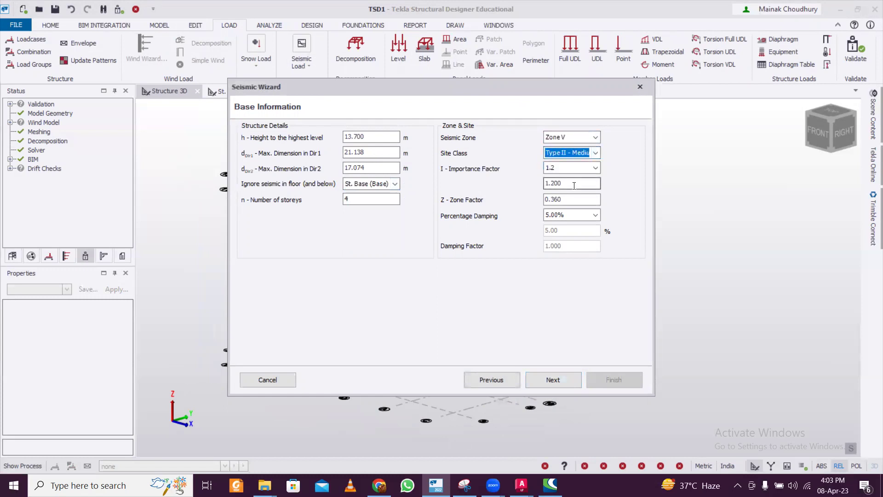
pyautogui.press('Tab')
pyautogui.click(570, 169)
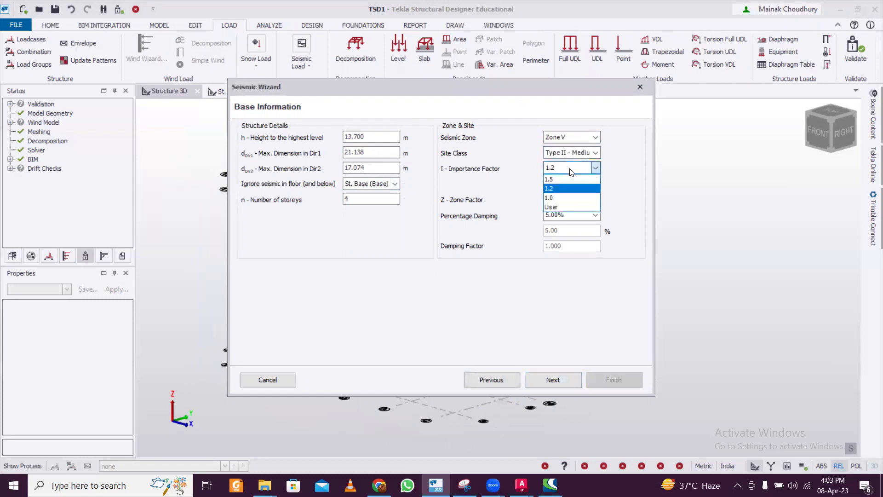
pyautogui.click(569, 197)
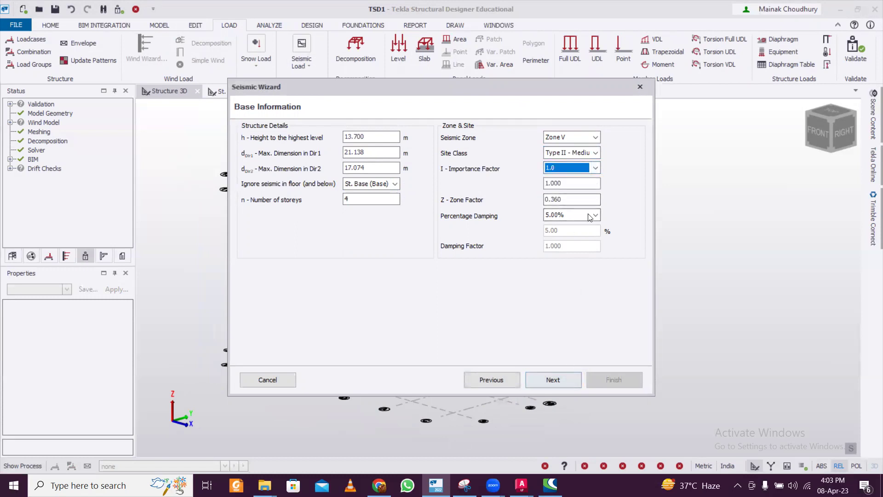
pyautogui.moveTo(577, 200); pyautogui.dragTo(501, 197)
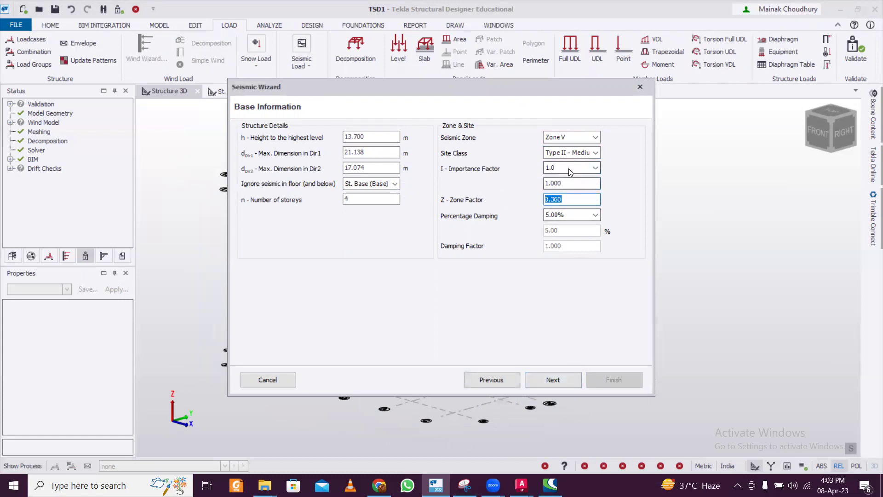
pyautogui.click(565, 382)
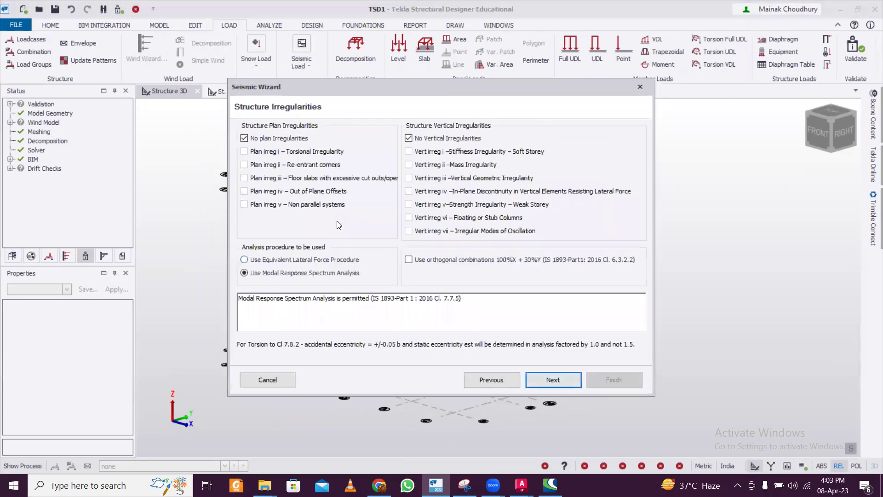
# - Choose Modal Response Spectrum Analysis as the analysis procedure with no plan or vertical irregularities
pyautogui.click(302, 261)
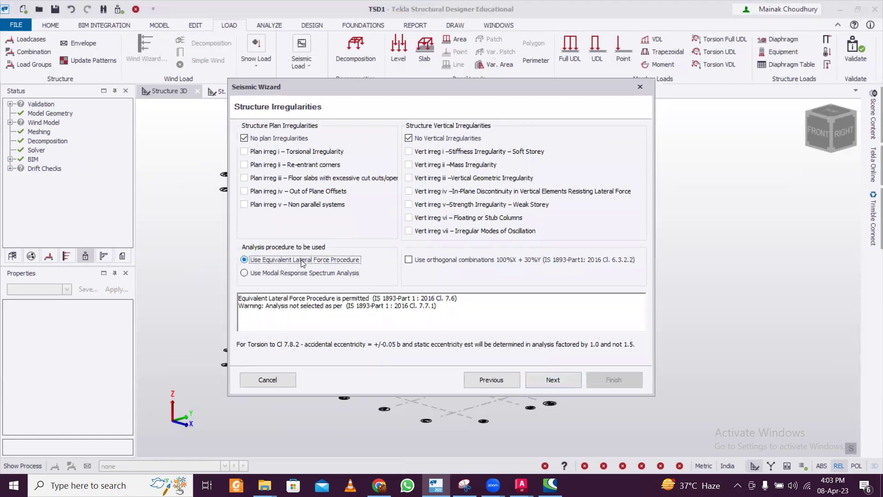
pyautogui.click(306, 273)
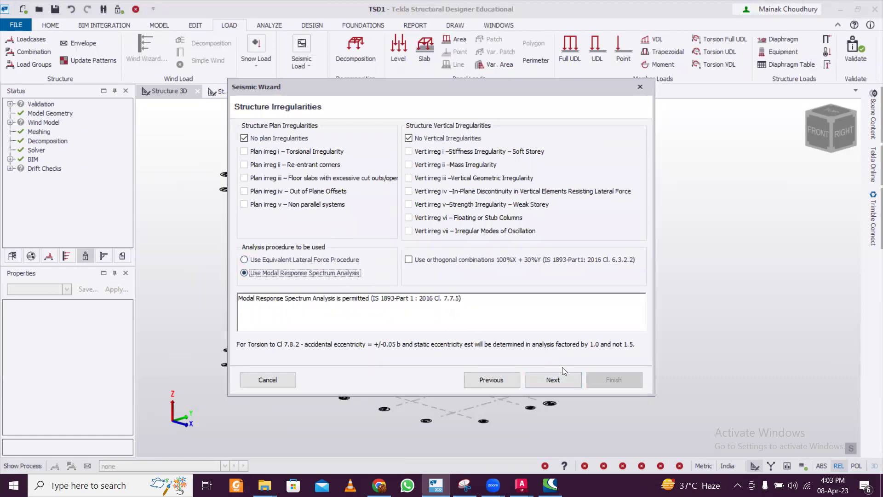
pyautogui.click(556, 380)
# - Set the fundamental period's structure type to RC MRF Buildings without any masonry infills in both directions
pyautogui.click(380, 198)
pyautogui.click(381, 210)
pyautogui.click(577, 198)
pyautogui.click(577, 209)
pyautogui.click(394, 203)
pyautogui.click(395, 209)
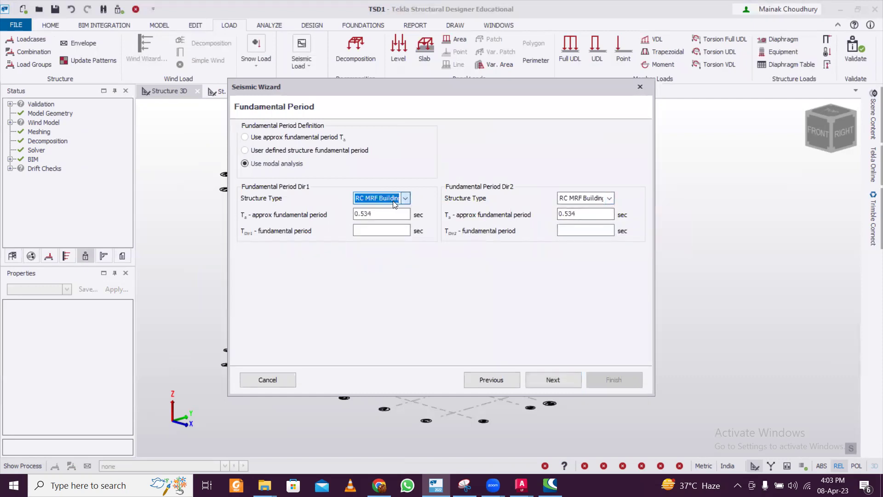
pyautogui.click(393, 198)
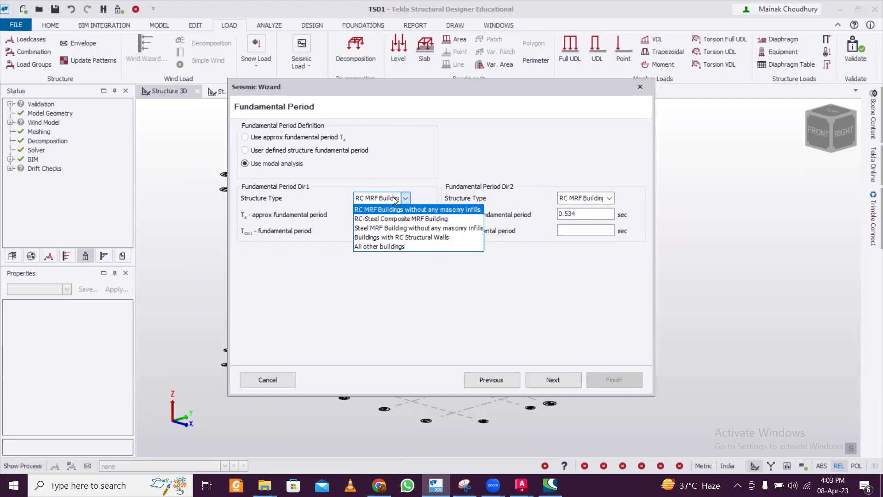
pyautogui.click(393, 197)
pyautogui.click(553, 379)
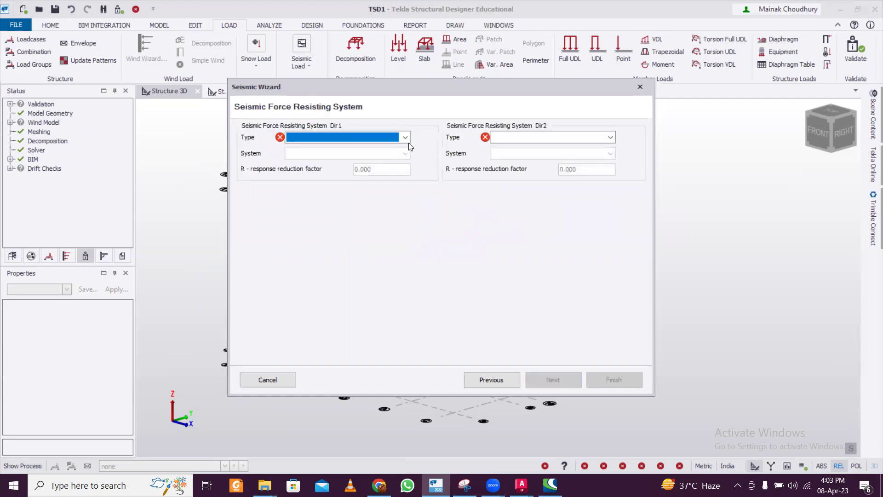
# - Define the seismic force resisting system in both directions as Moment Frame Systems, RC building with SMRF
pyautogui.click(380, 139)
pyautogui.click(377, 149)
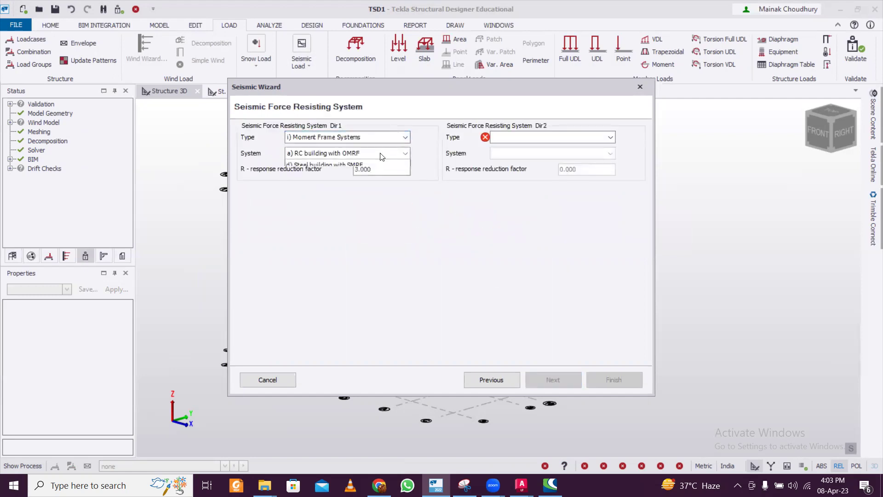
pyautogui.click(375, 153)
pyautogui.click(374, 174)
pyautogui.click(552, 137)
pyautogui.click(529, 148)
pyautogui.click(521, 156)
pyautogui.click(526, 175)
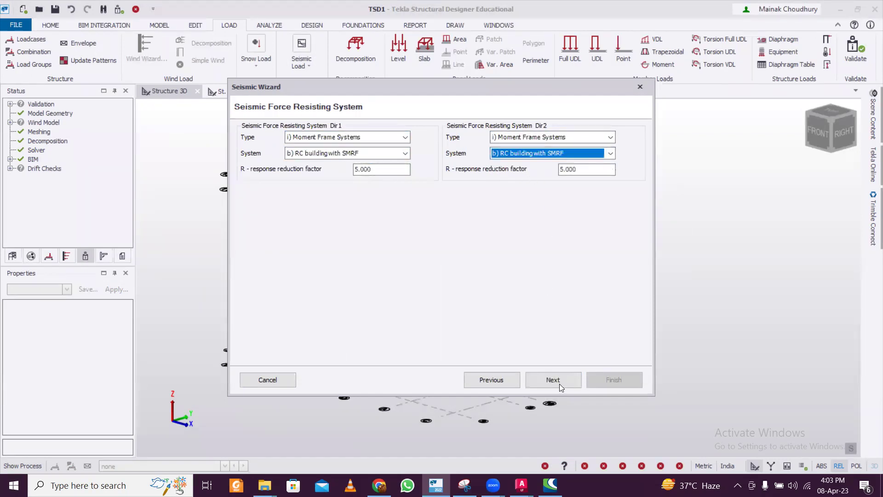
pyautogui.click(566, 379)
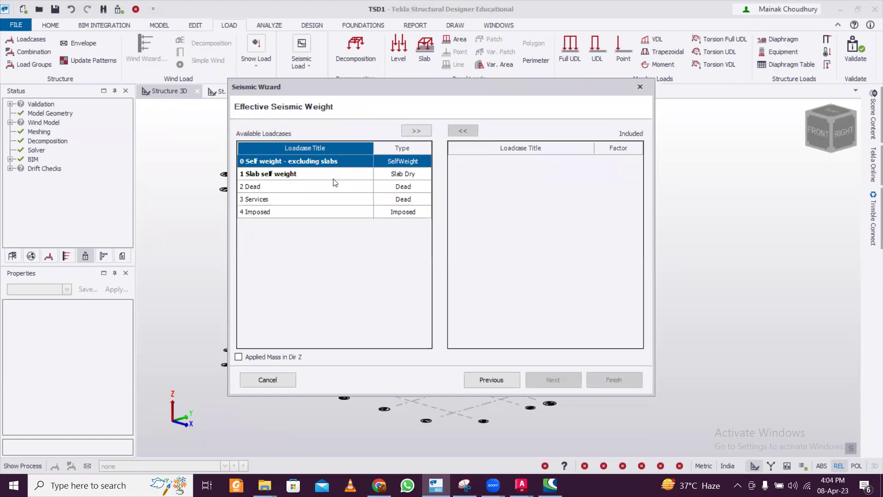
# - Include the self weight, slab self weight, Dead, Services and Imposed loadcases in the effective seismic weight, and skip the seismic drift checks
pyautogui.keyDown('ctrl'); pyautogui.click(339, 174); pyautogui.keyUp('ctrl')
pyautogui.keyDown('ctrl'); pyautogui.click(340, 187); pyautogui.keyUp('ctrl')
pyautogui.keyDown('ctrl'); pyautogui.click(341, 211); pyautogui.keyUp('ctrl')
pyautogui.keyDown('ctrl'); pyautogui.click(343, 199); pyautogui.keyUp('ctrl')
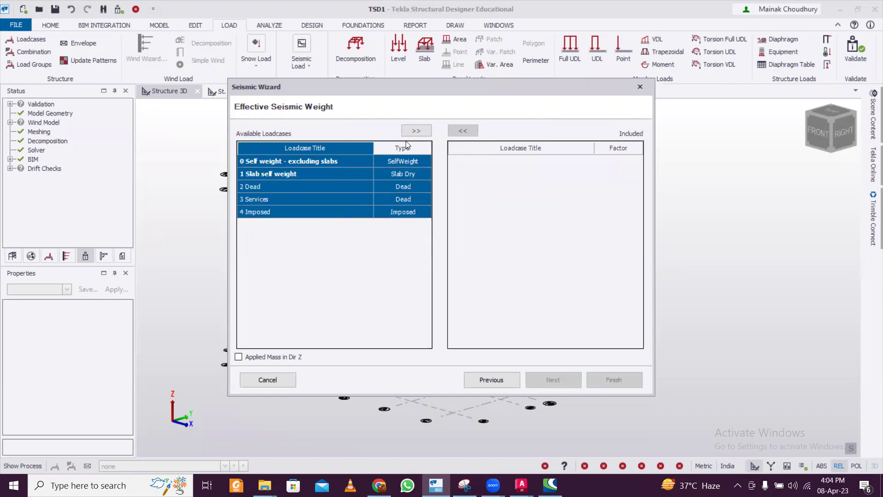
pyautogui.click(417, 130)
pyautogui.click(563, 380)
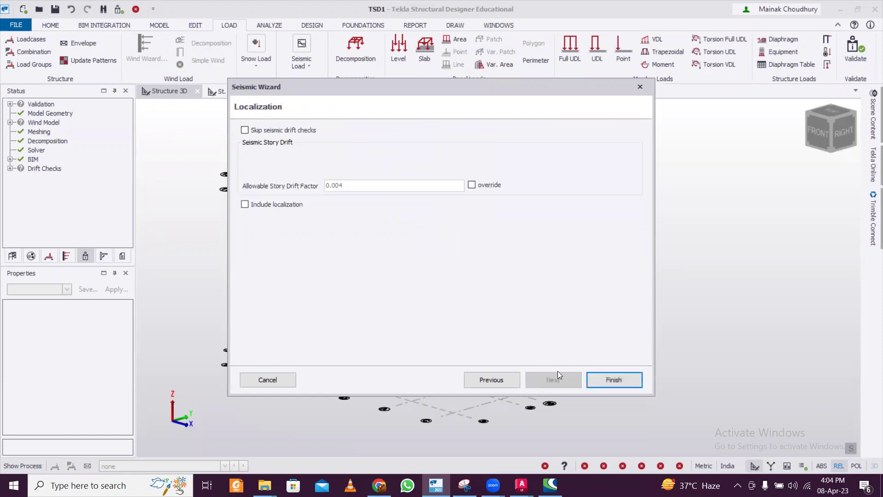
pyautogui.click(303, 131)
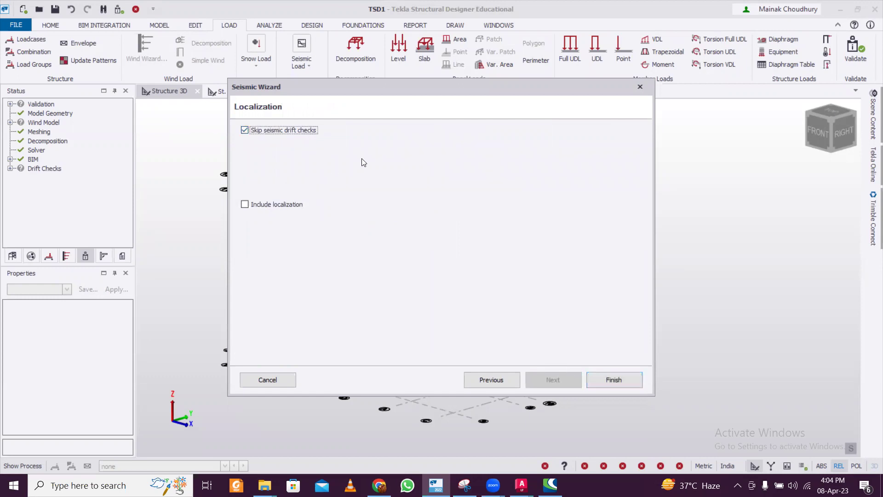
# - Finish the Seismic Wizard and generate the seismic design combinations for the Operating scenario with the default load factors
pyautogui.click(615, 380)
pyautogui.click(506, 242)
pyautogui.click(494, 251)
pyautogui.click(529, 335)
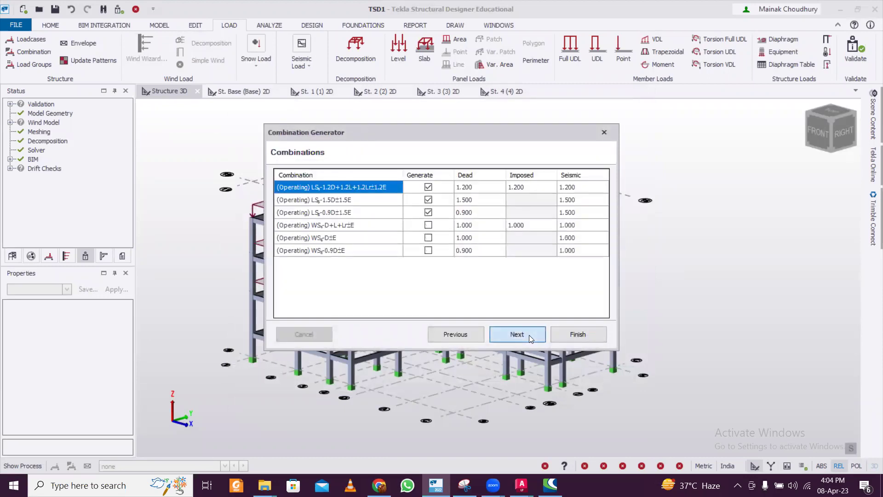
pyautogui.click(529, 335)
pyautogui.click(567, 335)
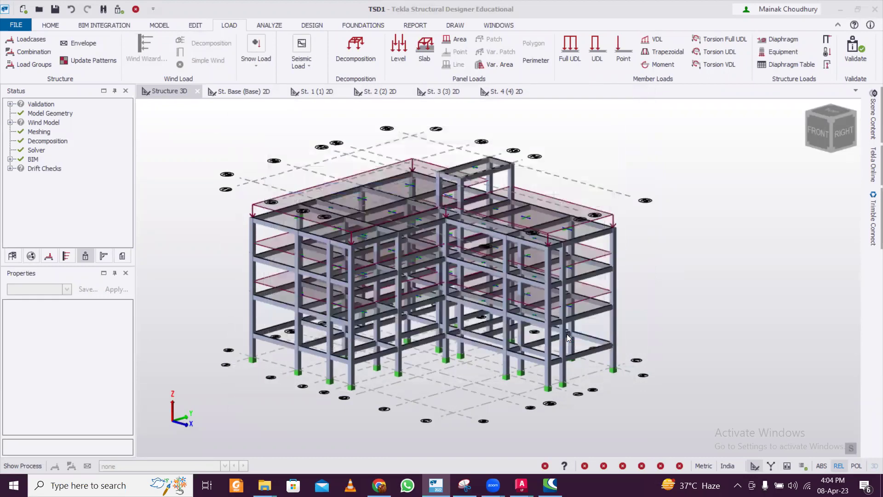
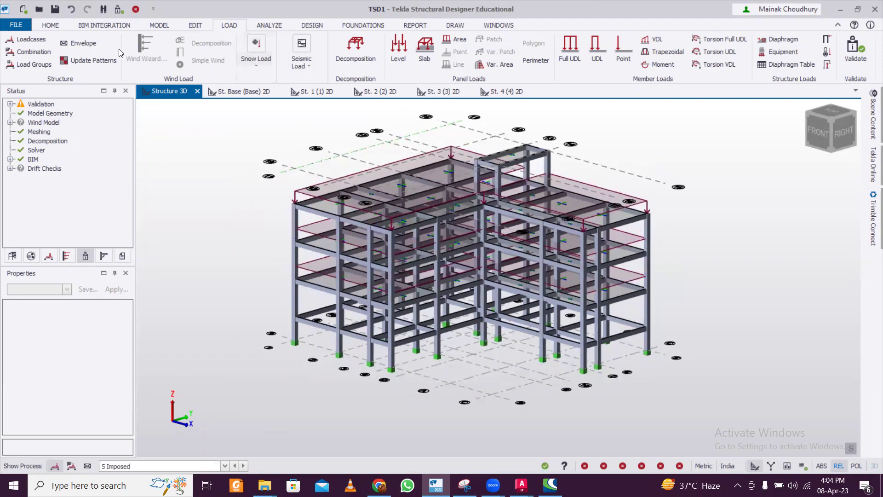
# - Regenerate the design combinations for the Operating scenario, deleting all previously generated combinations, and accept the loading
pyautogui.click(47, 52)
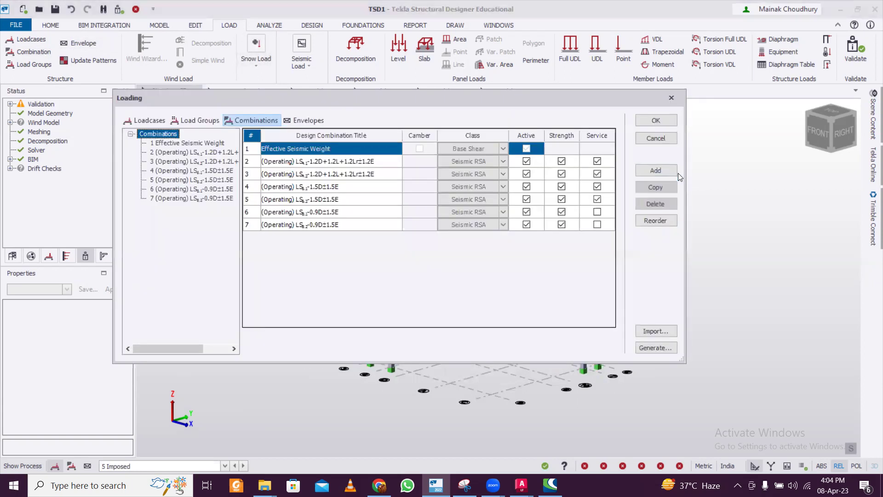
pyautogui.click(659, 350)
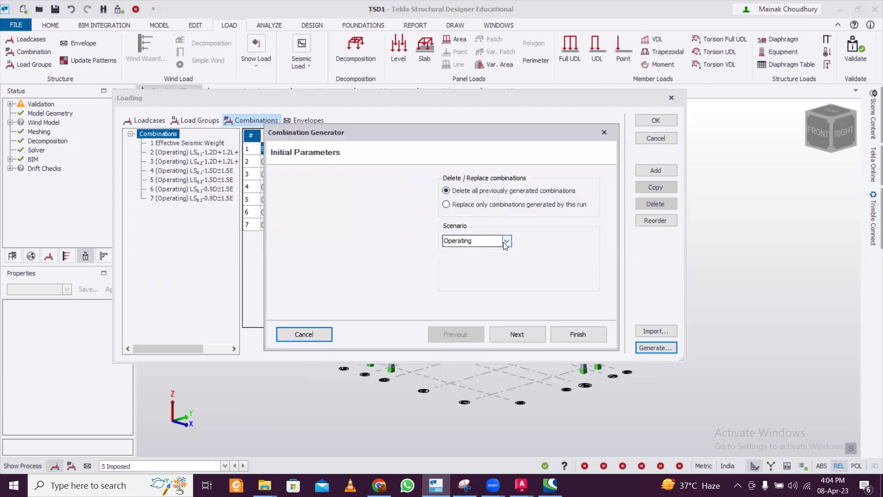
pyautogui.click(525, 340)
pyautogui.click(517, 335)
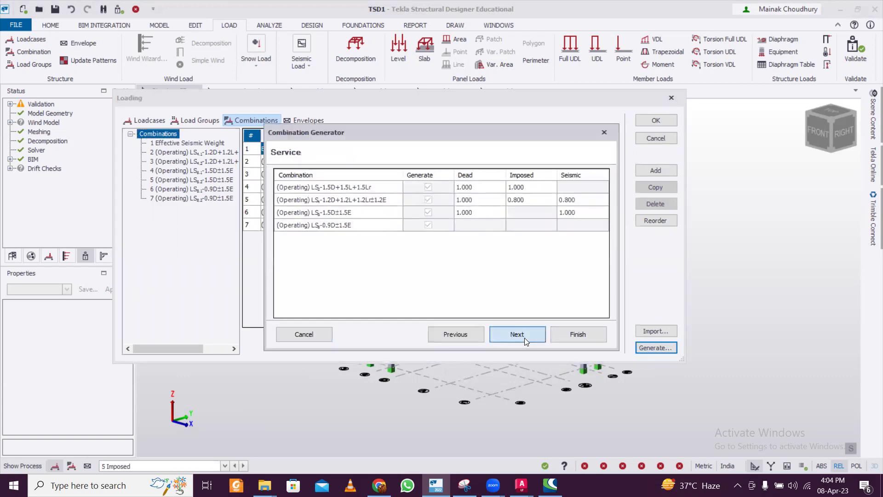
pyautogui.click(525, 341)
pyautogui.click(577, 335)
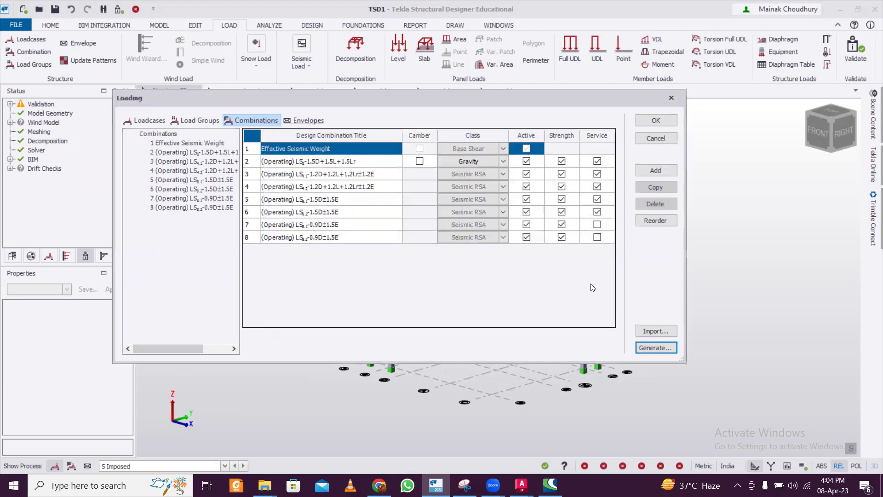
pyautogui.click(659, 121)
# - Validate the whole model and run Design All (Static) on the structure
pyautogui.moveTo(436, 213)
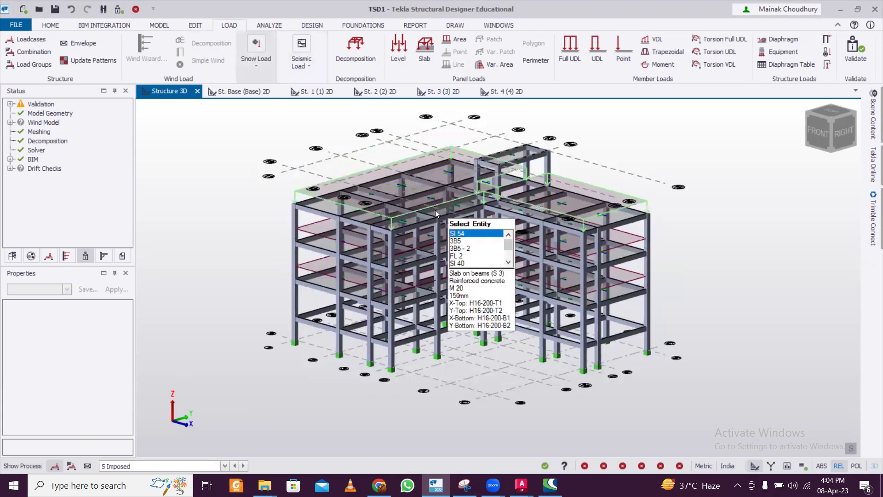
pyautogui.click(851, 59)
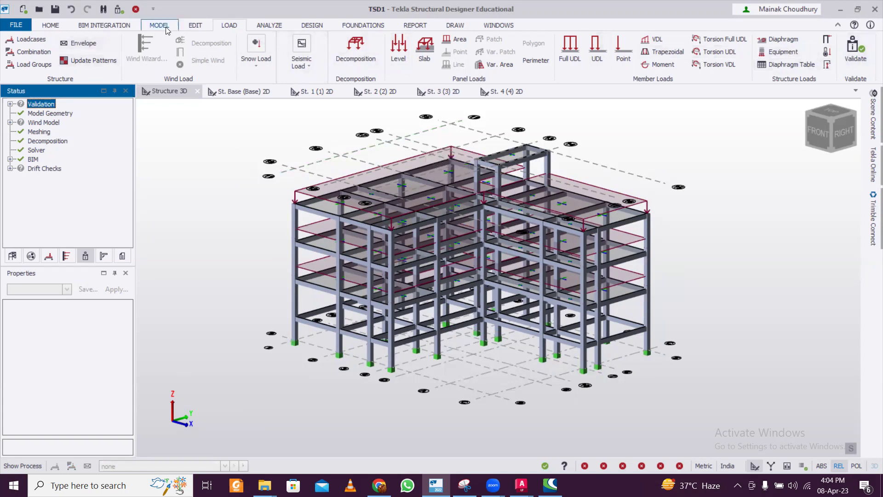
pyautogui.click(314, 27)
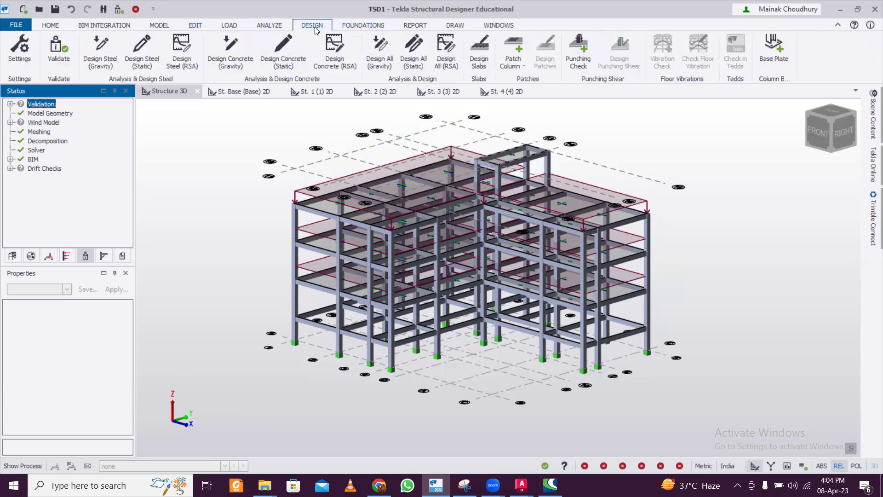
pyautogui.click(407, 52)
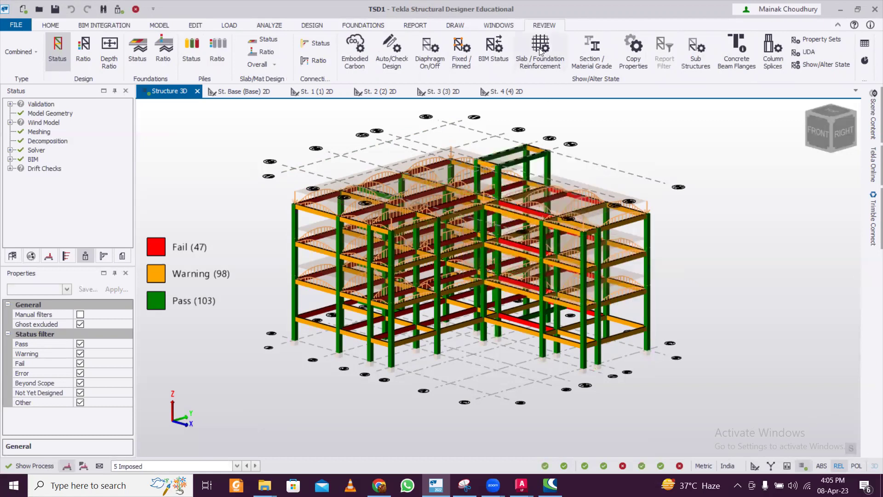
# - Display the members' design utilization ratios and inspect the frame from several sides
pyautogui.click(81, 49)
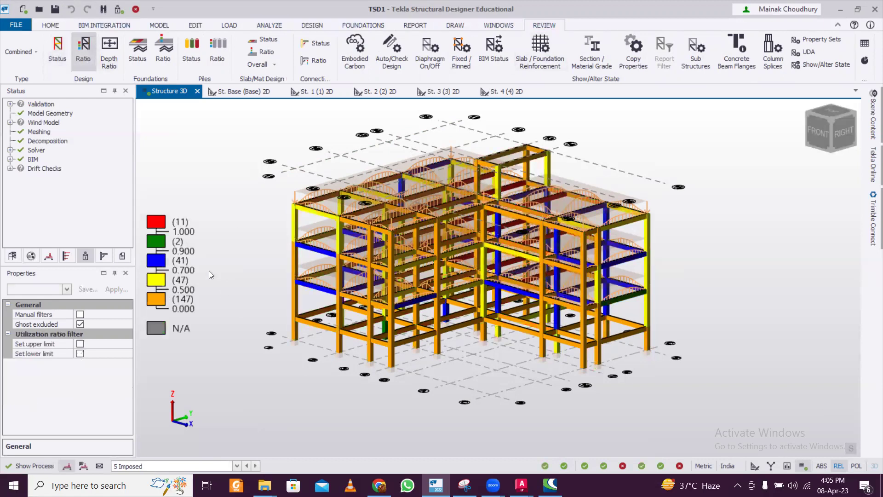
pyautogui.moveTo(687, 293); pyautogui.dragTo(570, 281, button='middle')
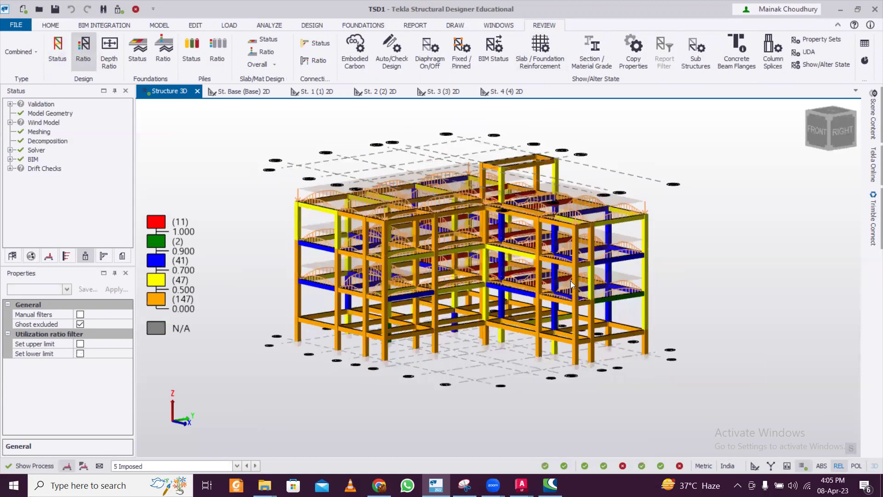
pyautogui.moveTo(373, 293); pyautogui.dragTo(536, 274, button='middle')
# - Select all beams on floor levels 1, 2 and 3 in the side elevation, leaving out the plinth and tower roof beams
pyautogui.scroll(5, 588, 198)
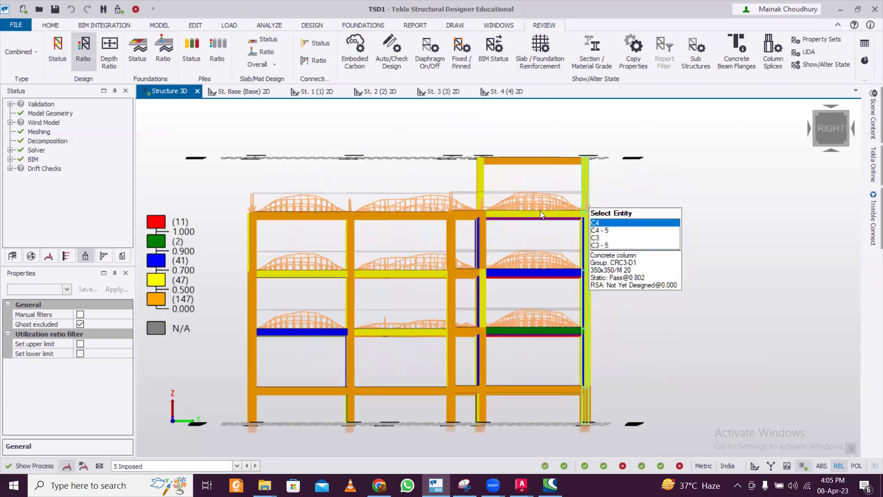
pyautogui.scroll(-3, 497, 213)
pyautogui.moveTo(255, 199); pyautogui.dragTo(616, 238)
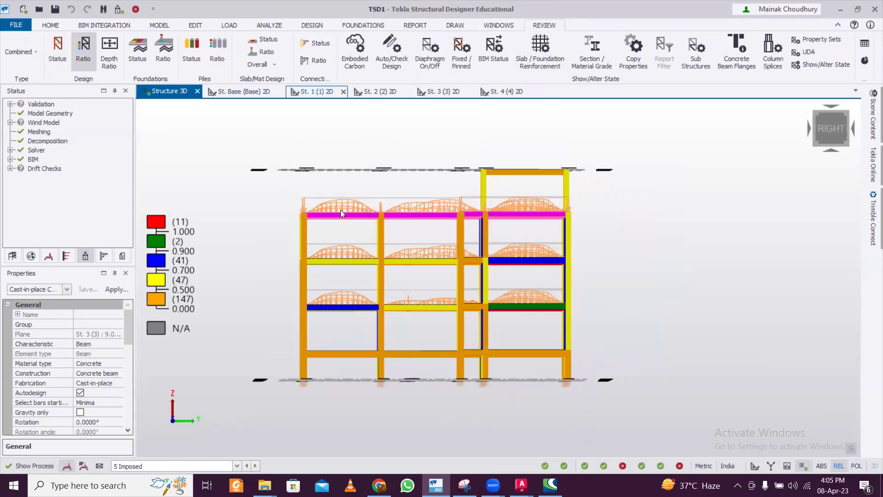
pyautogui.moveTo(273, 250); pyautogui.dragTo(633, 276)
pyautogui.moveTo(251, 289); pyautogui.dragTo(635, 334)
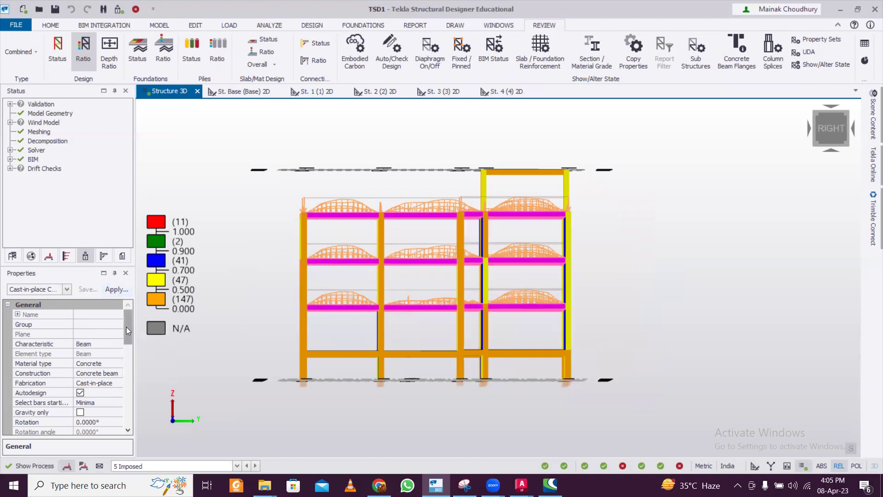
# - Change the selected beams' section to a rectangle with 300 mm breadth and 450 mm depth
pyautogui.scroll(-1, 126, 345)
pyautogui.moveTo(126, 345); pyautogui.dragTo(126, 358)
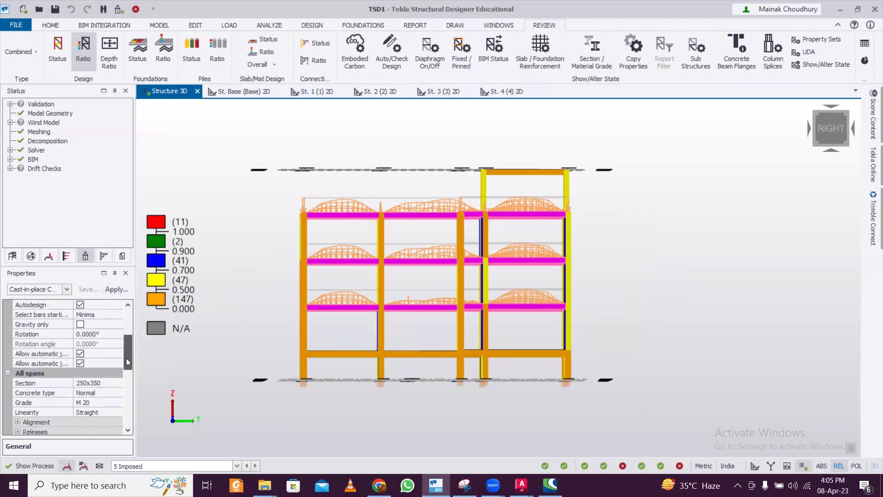
pyautogui.click(116, 384)
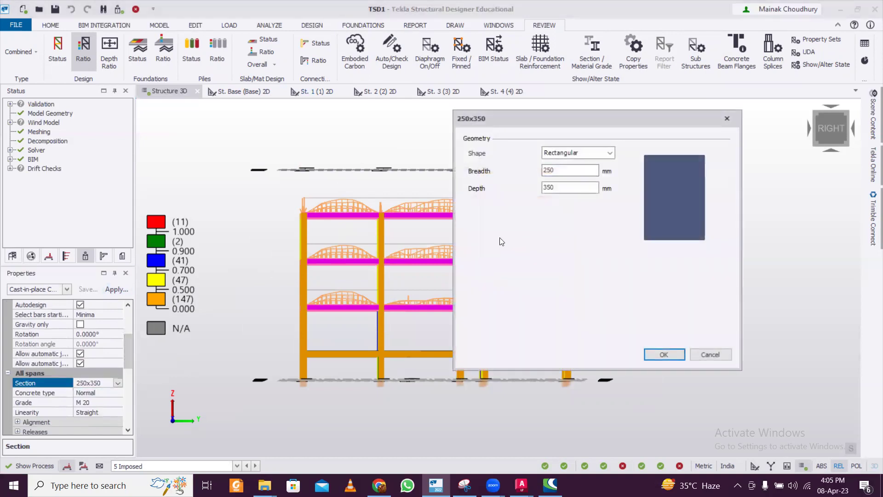
pyautogui.moveTo(580, 188); pyautogui.dragTo(456, 190)
pyautogui.moveTo(590, 170); pyautogui.dragTo(506, 174)
pyautogui.write('300')
pyautogui.moveTo(593, 188); pyautogui.dragTo(500, 189)
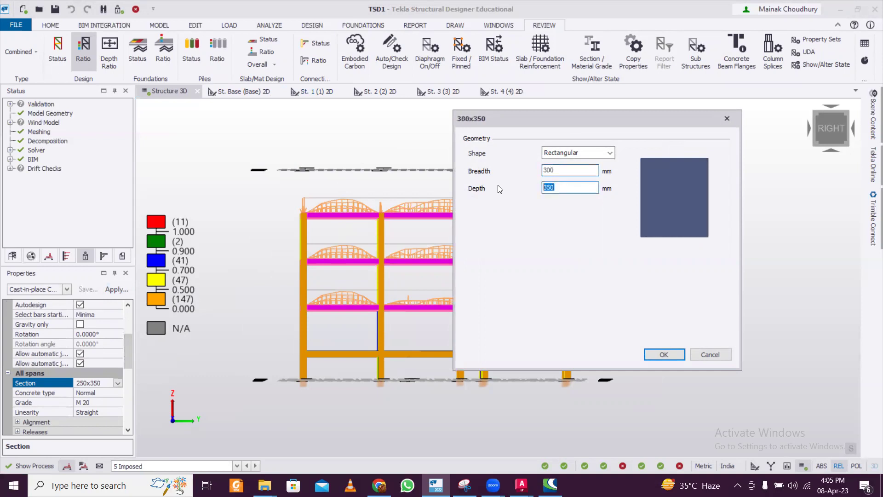
pyautogui.write('450')
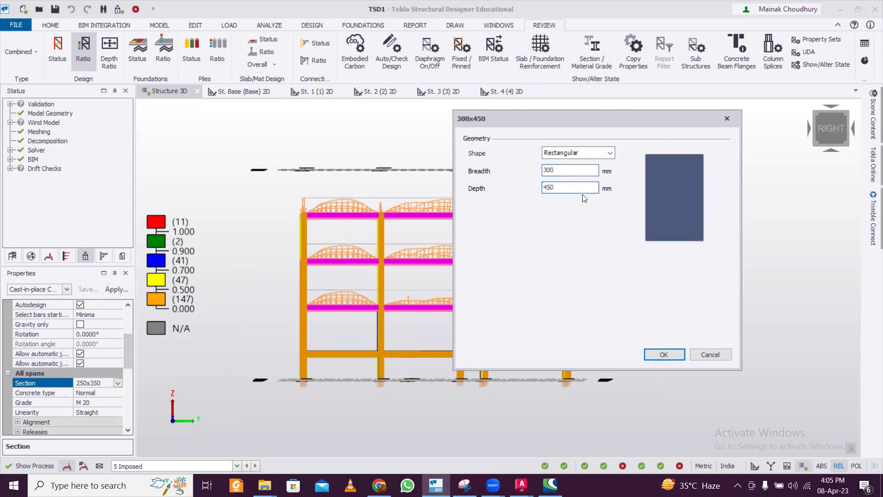
pyautogui.click(664, 355)
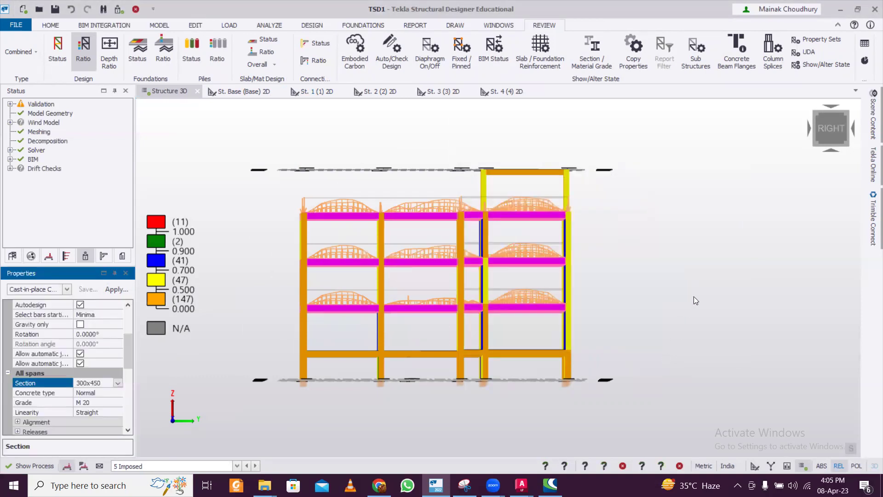
# - Run a static design of the selected floor beams with their new section
pyautogui.moveTo(694, 296); pyautogui.dragTo(649, 314, button='middle')
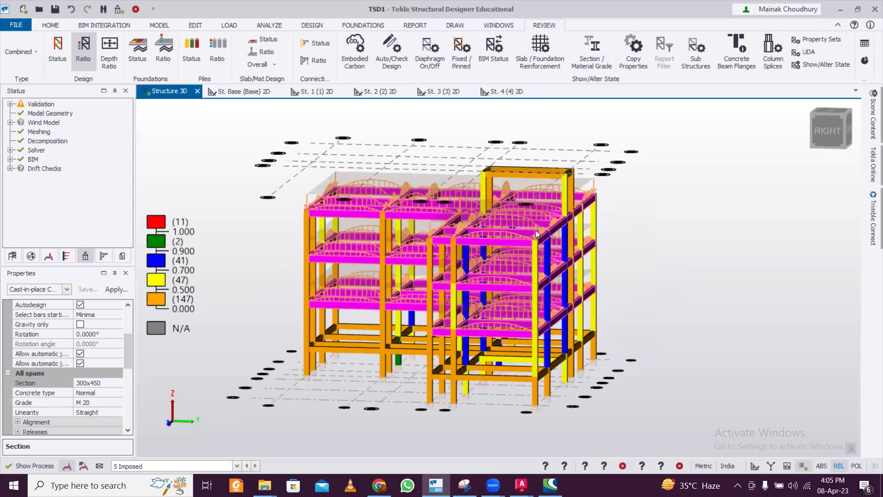
pyautogui.rightClick(536, 234)
pyautogui.moveTo(604, 364)
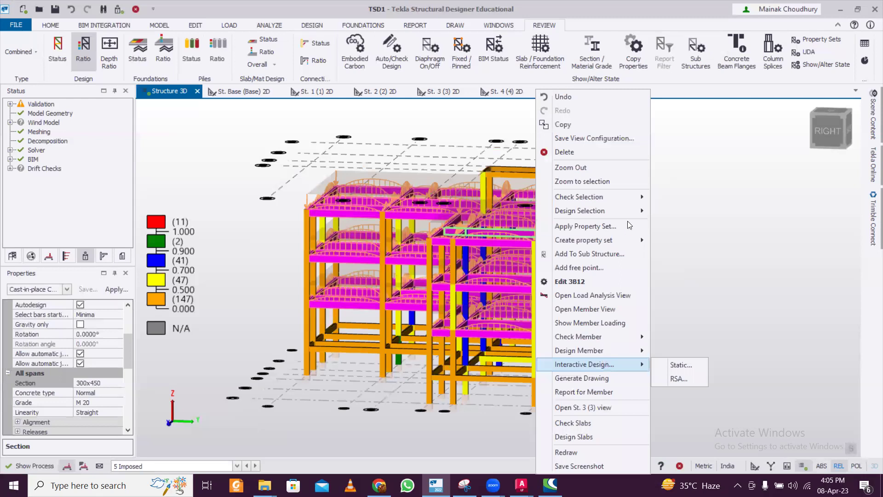
pyautogui.click(661, 209)
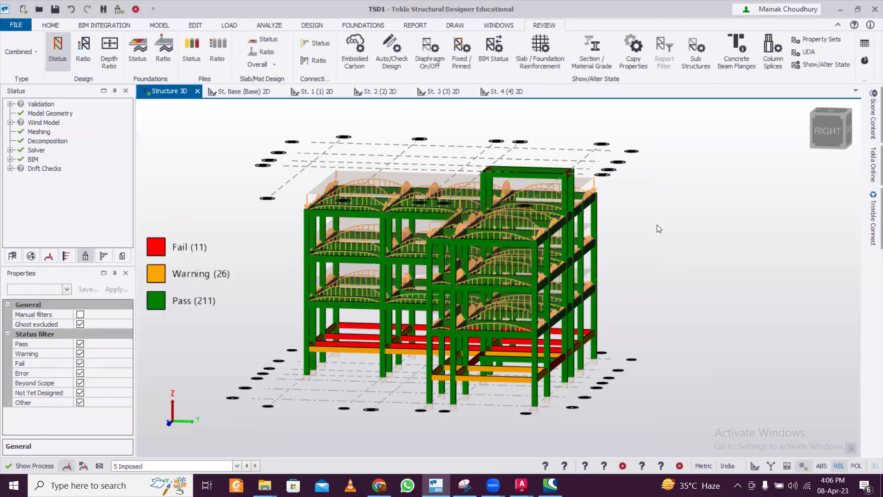
# - Display the design utilization ratios again and inspect the redesigned frame from all sides
pyautogui.click(84, 51)
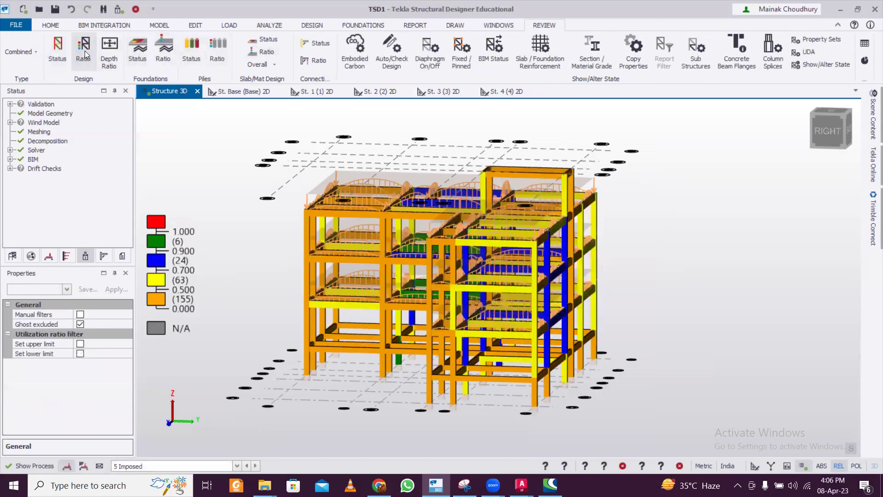
pyautogui.moveTo(702, 279); pyautogui.dragTo(407, 287, button='middle')
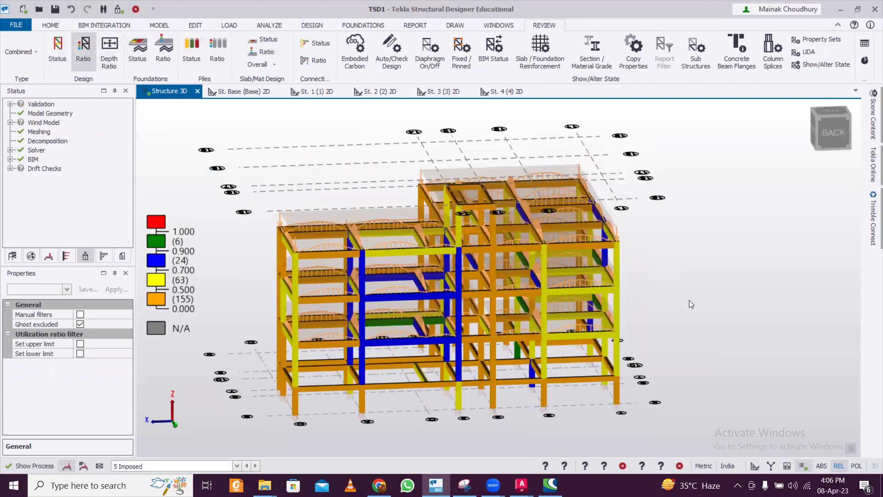
pyautogui.moveTo(689, 300); pyautogui.dragTo(707, 317, button='middle')
pyautogui.moveTo(437, 398); pyautogui.dragTo(372, 357, button='middle')
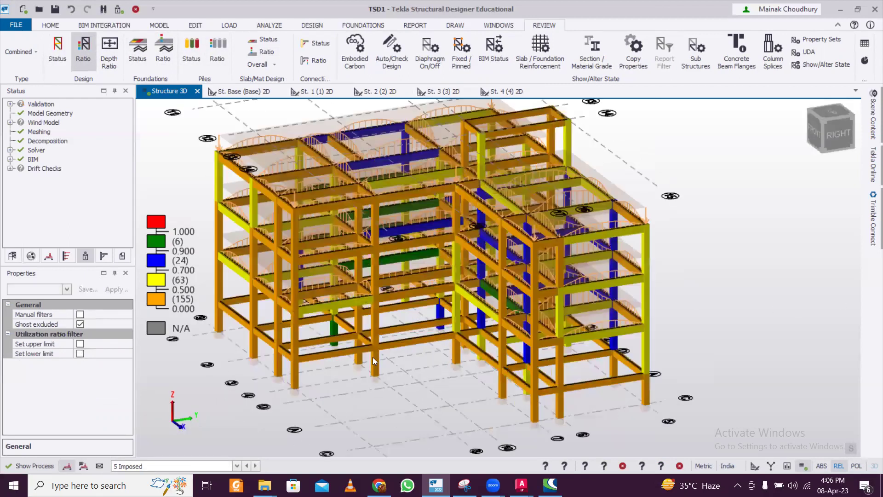
# - Run a static check of column C14, view its longitudinal bars summary and close the results
pyautogui.rightClick(373, 357)
pyautogui.moveTo(452, 255)
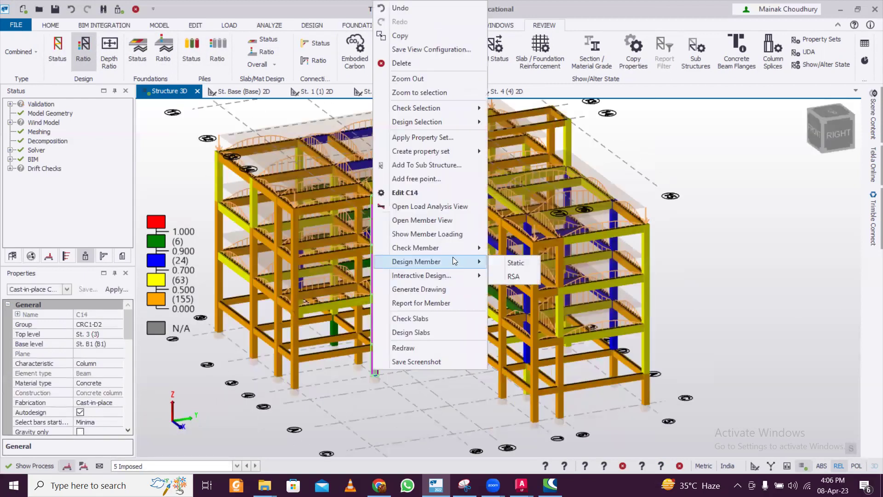
pyautogui.click(503, 250)
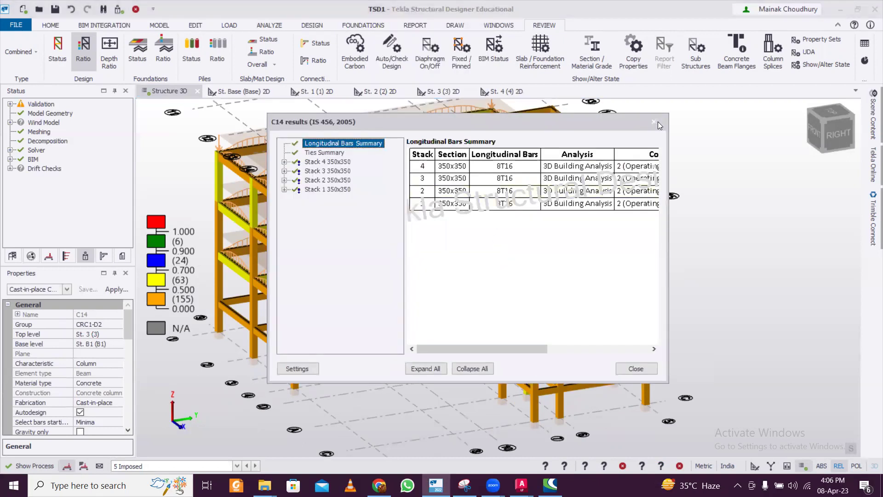
pyautogui.click(658, 123)
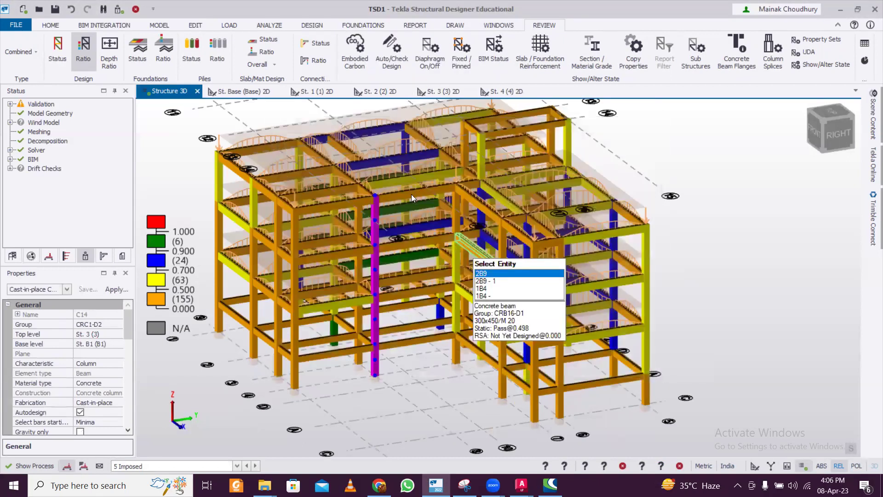
# - Run a static check of beam 2B6, look through the design results of its spans and close the results
pyautogui.scroll(2, 414, 239)
pyautogui.rightClick(414, 239)
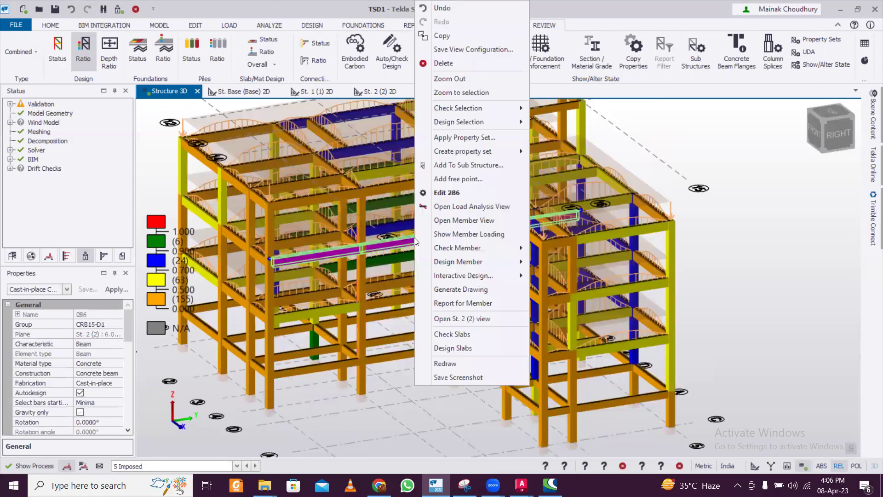
pyautogui.click(557, 245)
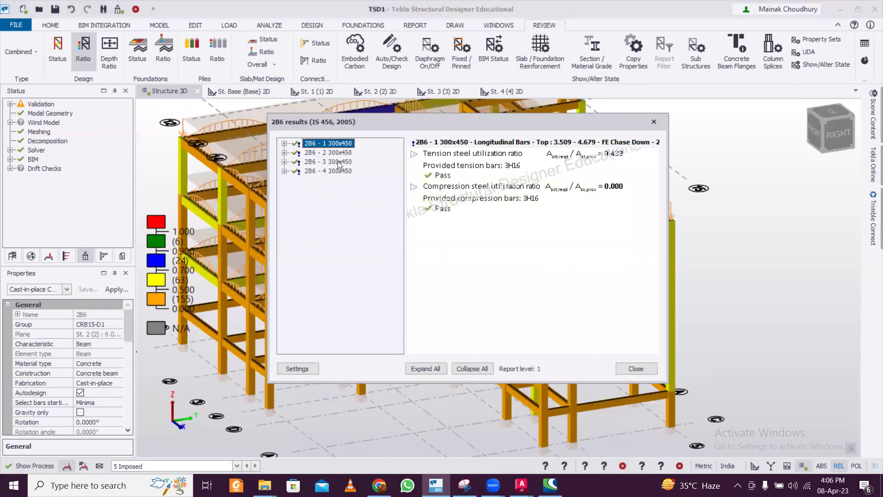
pyautogui.doubleClick(338, 153)
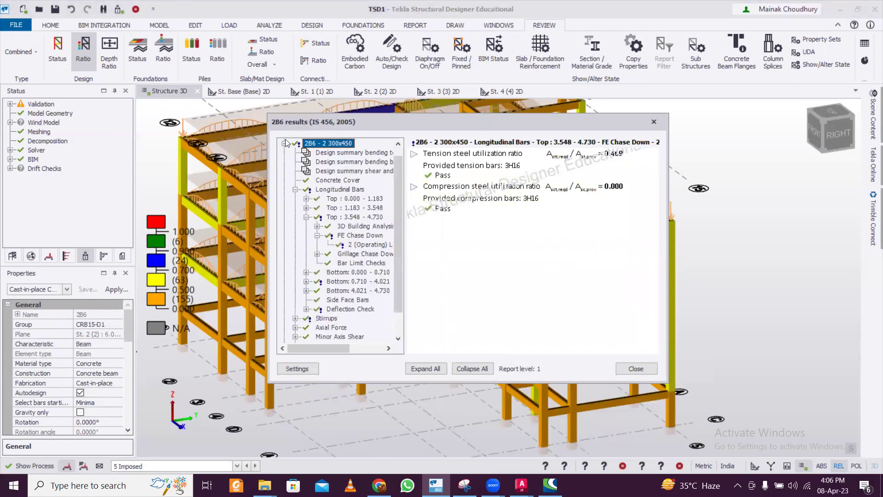
pyautogui.click(285, 142)
pyautogui.doubleClick(327, 161)
pyautogui.click(284, 155)
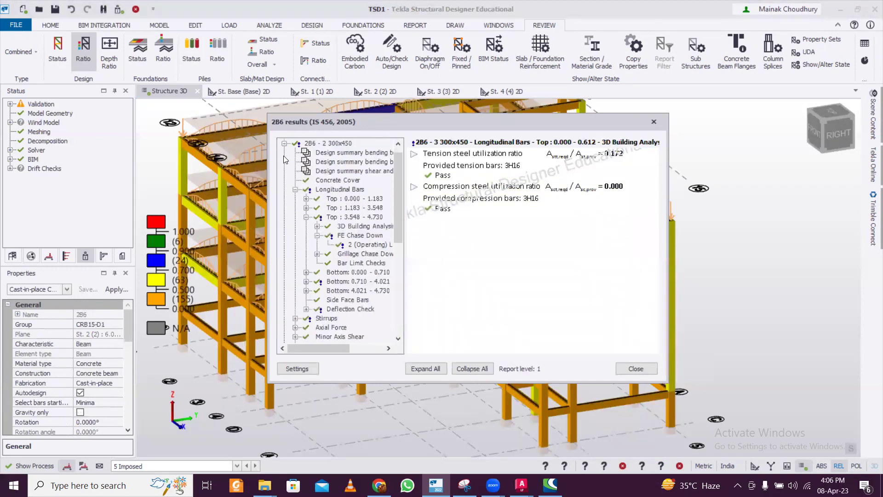
pyautogui.click(284, 143)
pyautogui.click(284, 153)
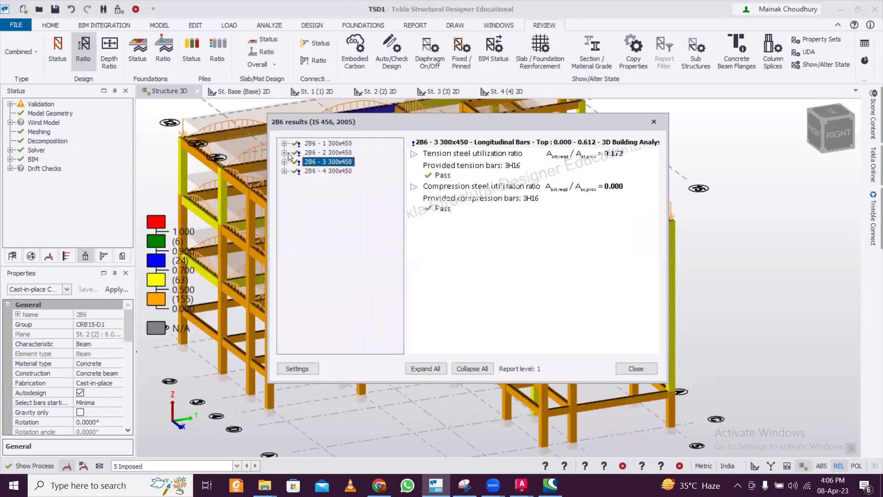
pyautogui.doubleClick(318, 172)
pyautogui.click(653, 121)
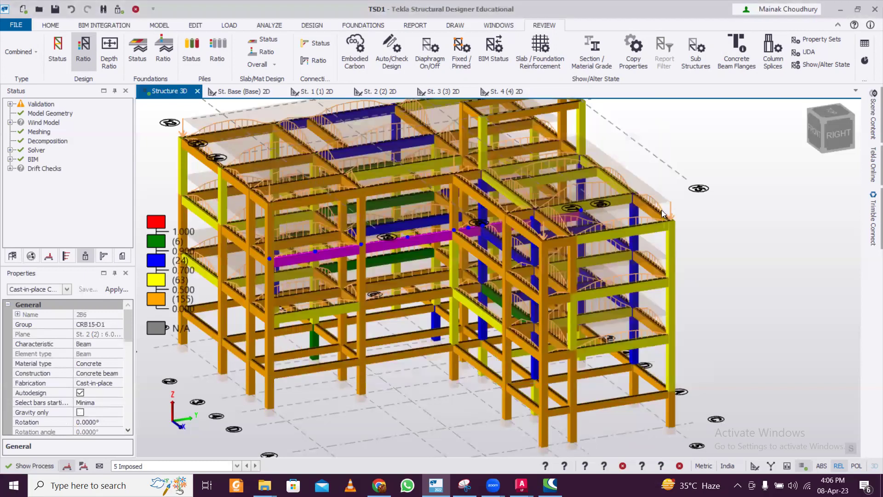
pyautogui.scroll(-5, 691, 248)
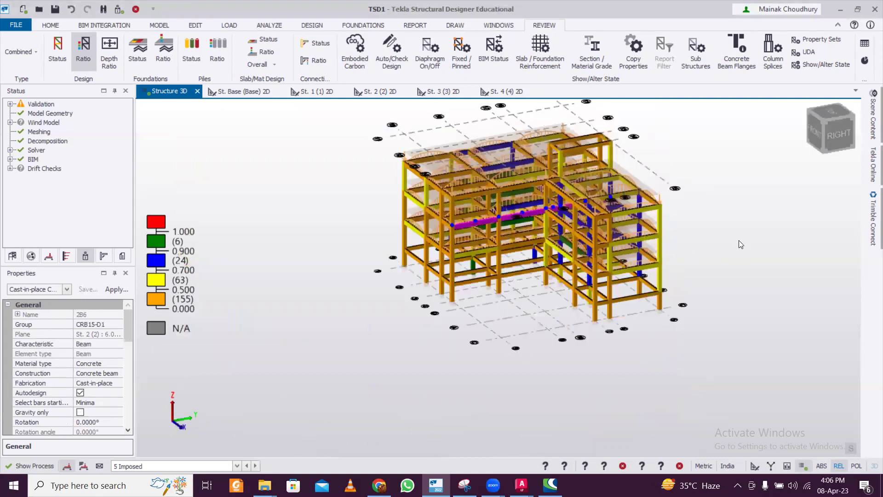
pyautogui.click(726, 276)
pyautogui.scroll(3, 721, 269)
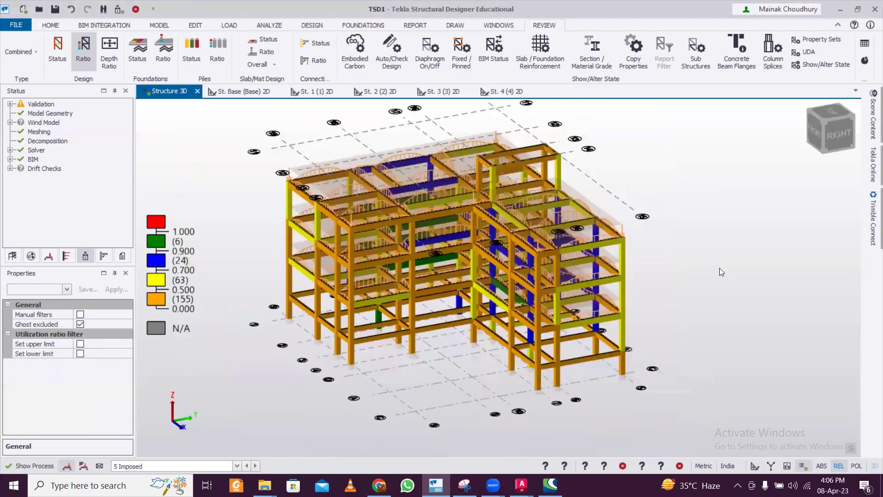
pyautogui.scroll(-2, 721, 272)
pyautogui.rightClick(720, 271)
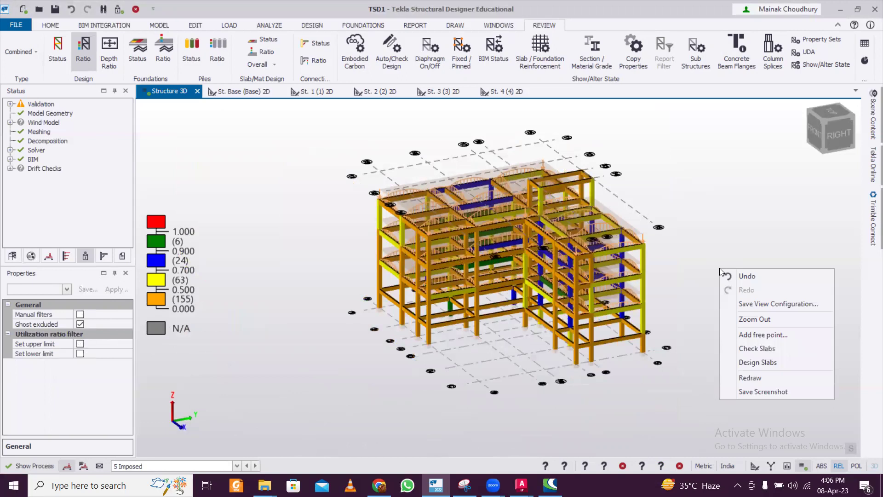
pyautogui.click(726, 252)
pyautogui.moveTo(696, 255); pyautogui.dragTo(639, 256, button='middle')
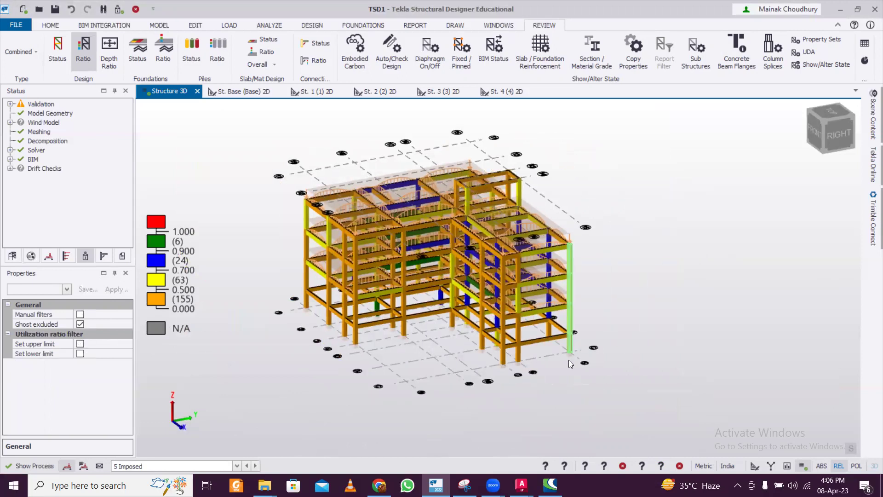
pyautogui.moveTo(562, 340)
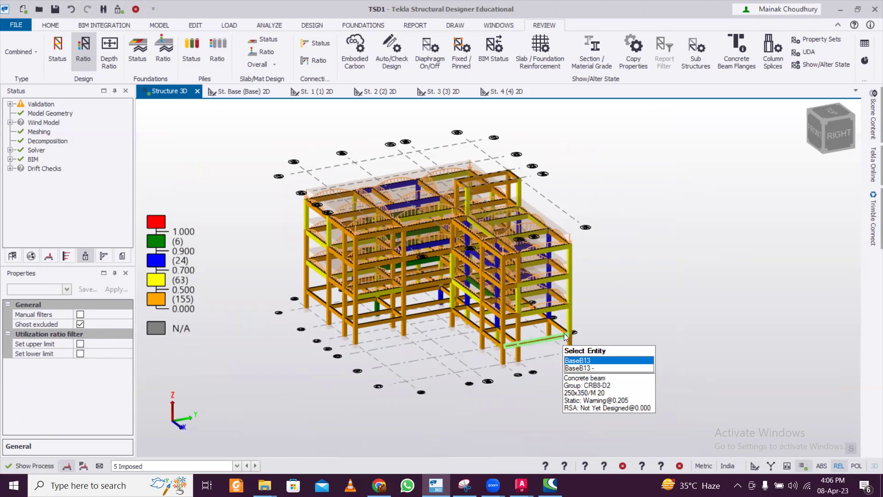
pyautogui.moveTo(565, 337); pyautogui.dragTo(605, 327, button='middle')
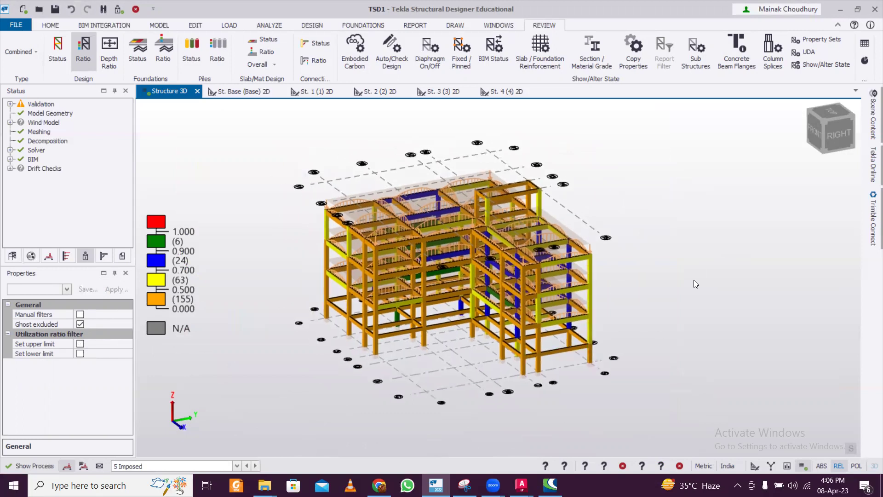
# - Save the model as "G+2 Residential Building" in the Tekla Project folder
pyautogui.click(847, 9)
pyautogui.click(872, 124)
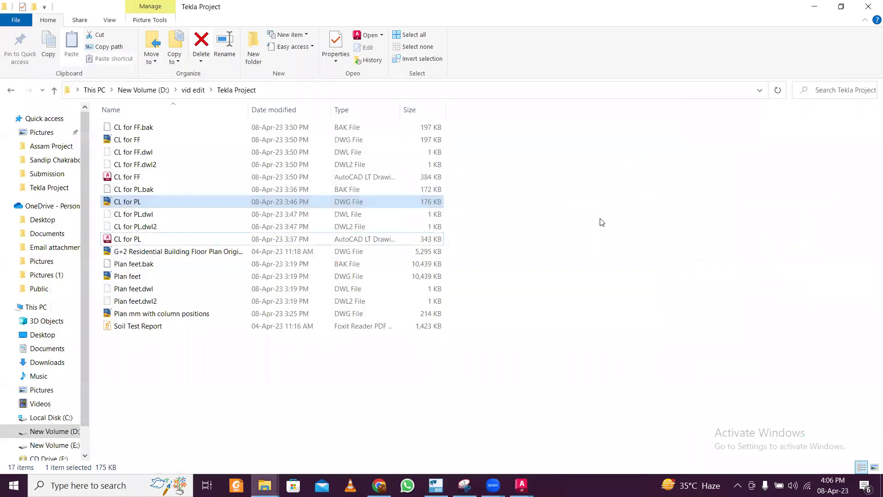
pyautogui.click(435, 485)
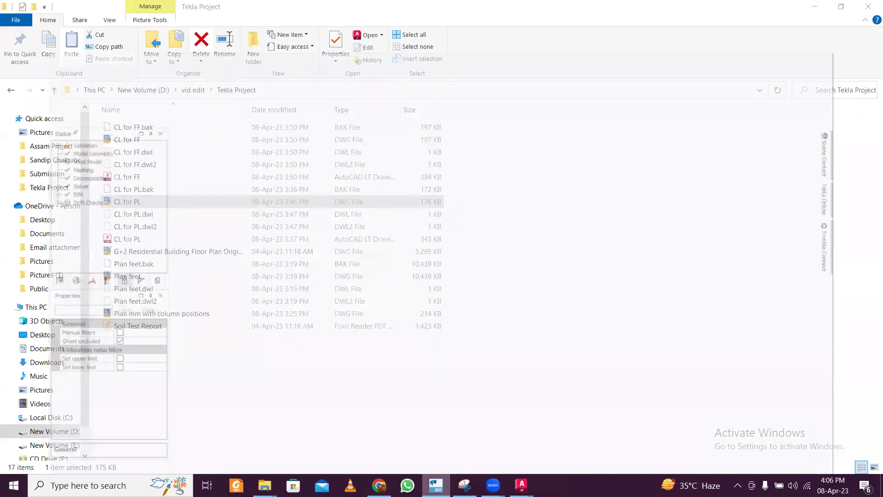
pyautogui.hotkey('ctrl', 's')
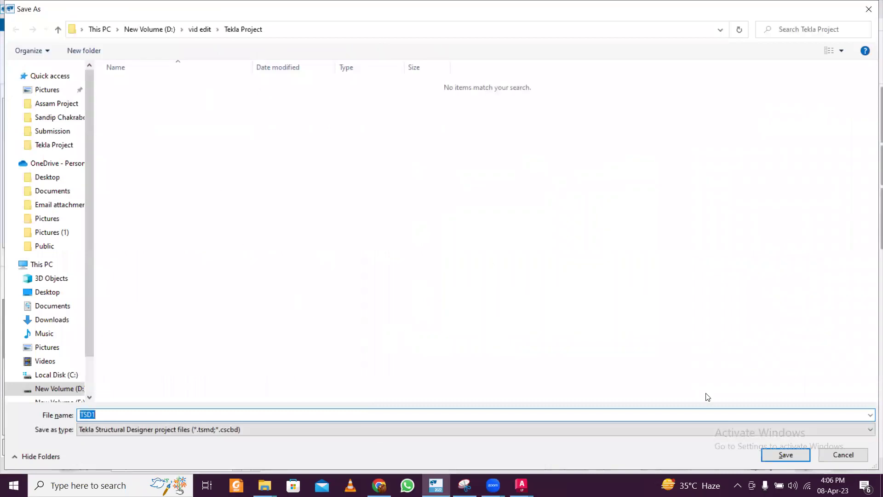
pyautogui.write('G')
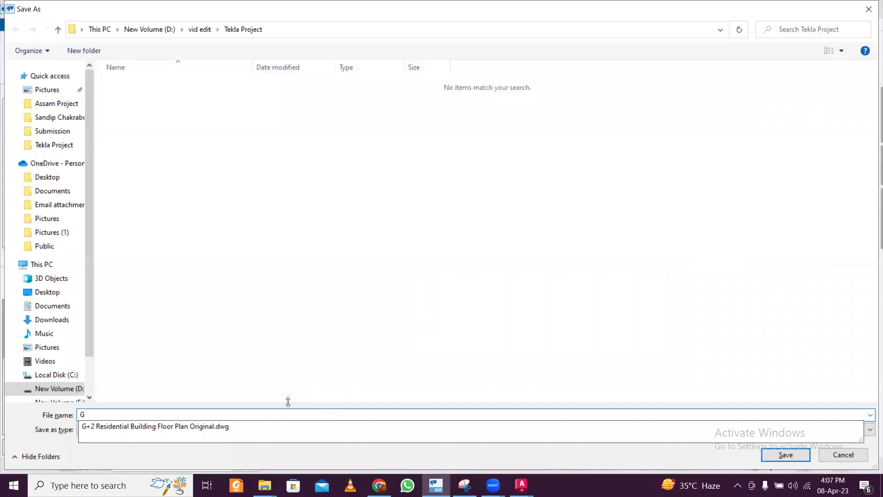
pyautogui.click(154, 422)
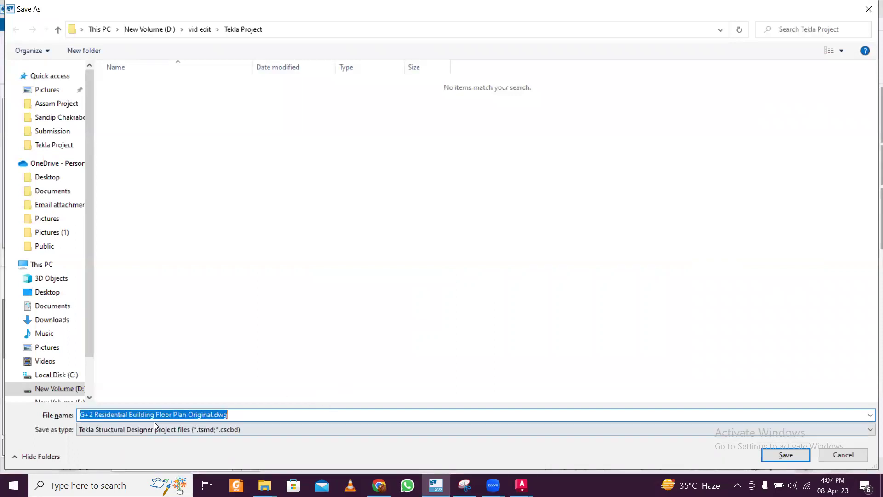
pyautogui.moveTo(248, 415); pyautogui.dragTo(162, 414)
pyautogui.press('BackSpace')
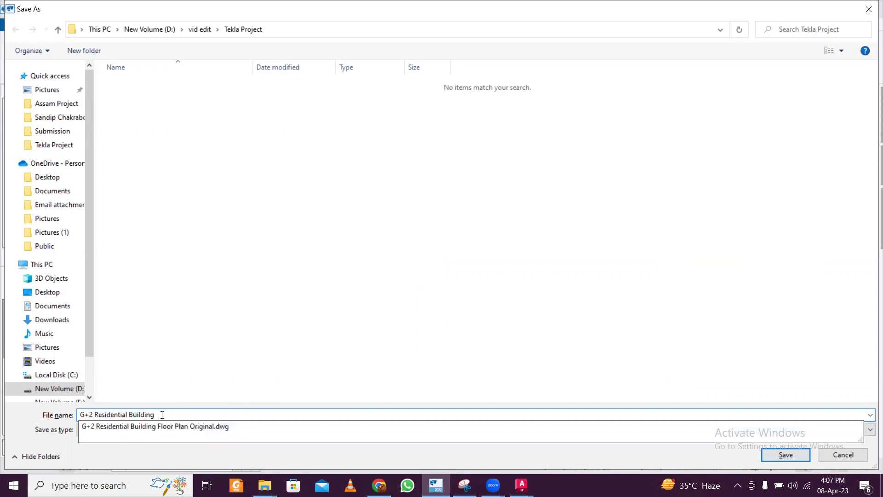
pyautogui.click(784, 455)
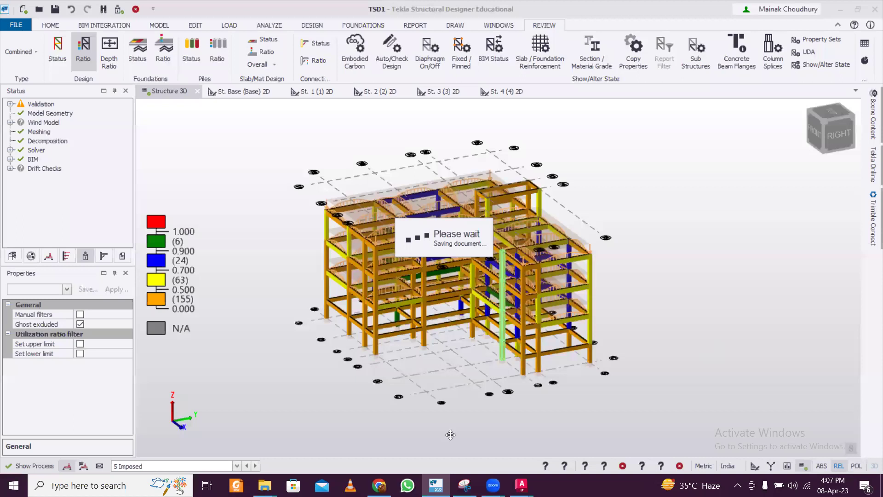
# - Open the Soil Test Report PDF from the Tekla Project folder and go to page 22 to examine the borehole log pages
pyautogui.moveTo(520, 341); pyautogui.dragTo(620, 297, button='middle')
pyautogui.scroll(1, 525, 309)
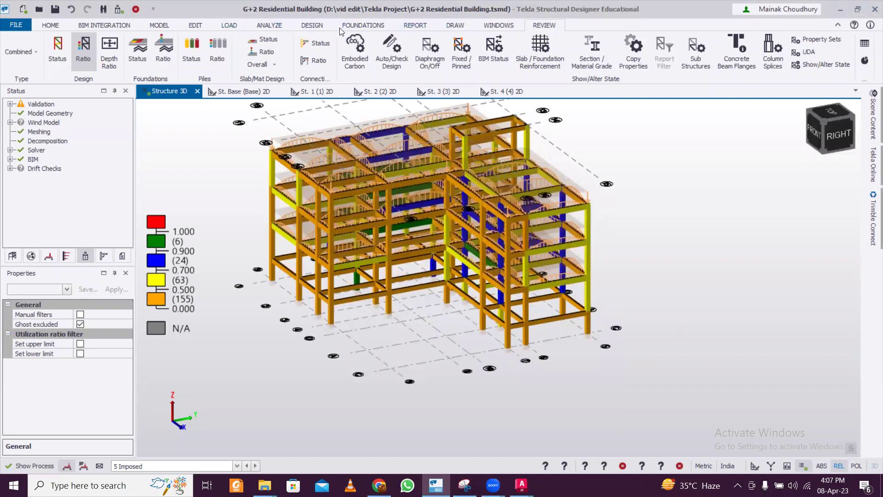
pyautogui.click(835, 7)
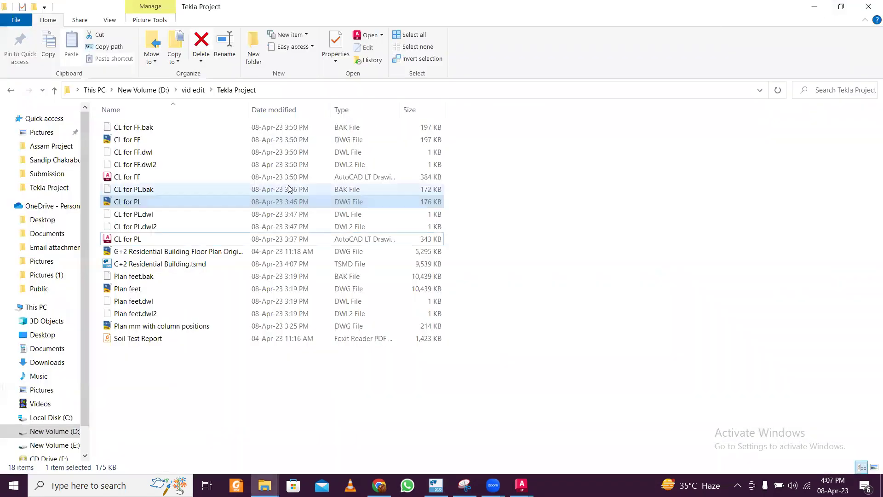
pyautogui.click(236, 337)
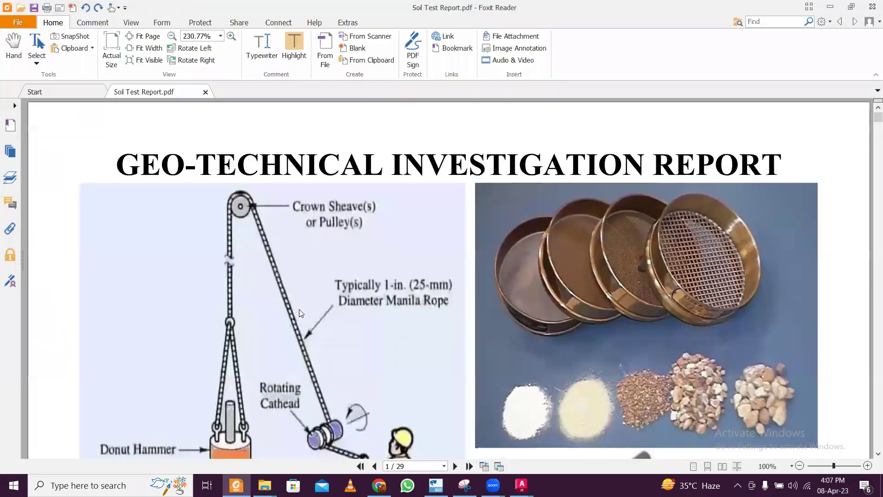
pyautogui.scroll(-20, 300, 311)
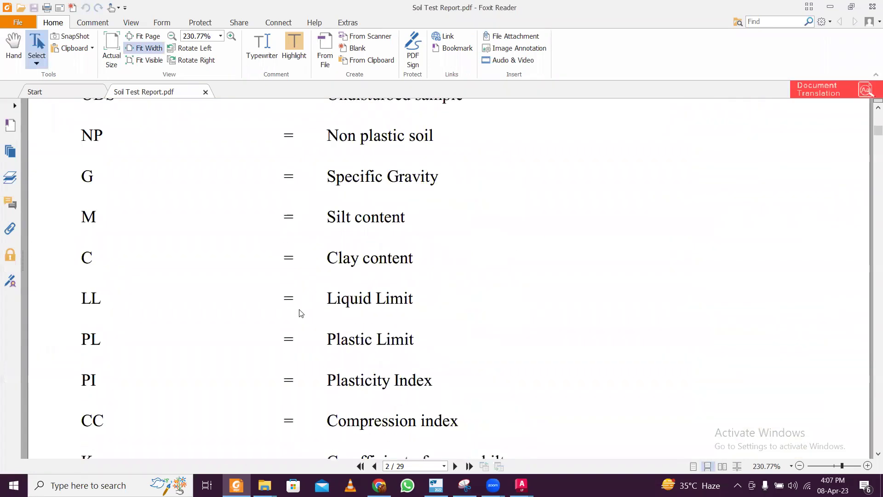
pyautogui.scroll(-10, 300, 311)
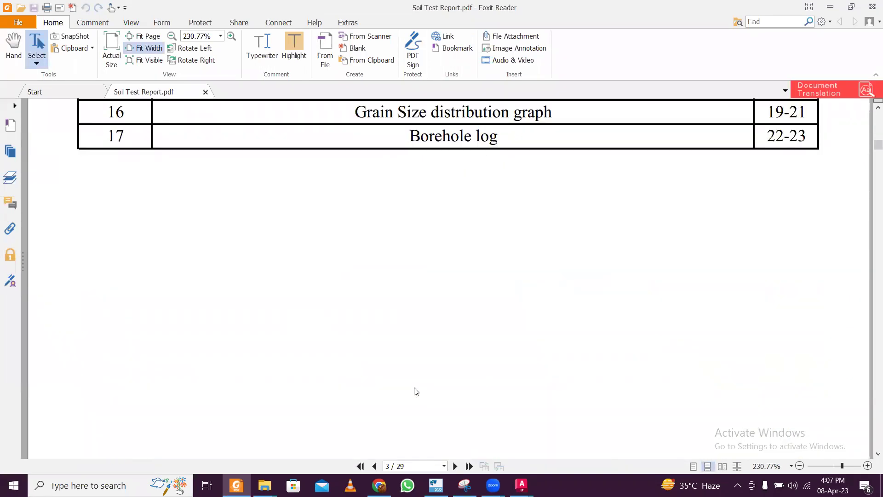
pyautogui.click(415, 466)
pyautogui.write('22')
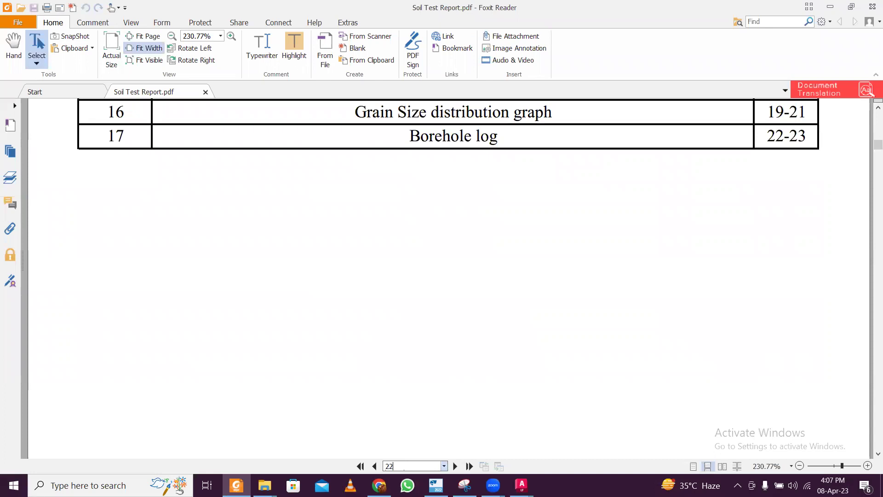
pyautogui.press('Return')
pyautogui.scroll(-10, 559, 272)
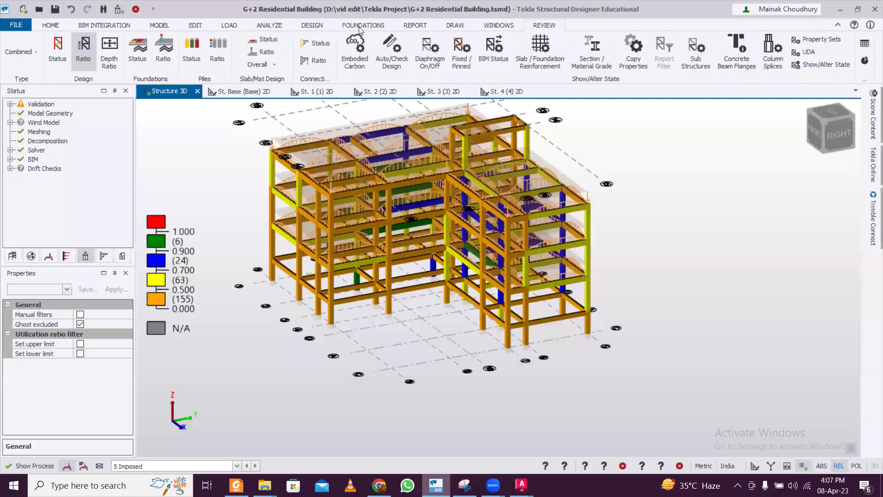
# - Add a pile type named "500 Dia" to the pile catalogue in Tekla Structural Designer, with Bored installation
pyautogui.click(361, 26)
pyautogui.click(76, 60)
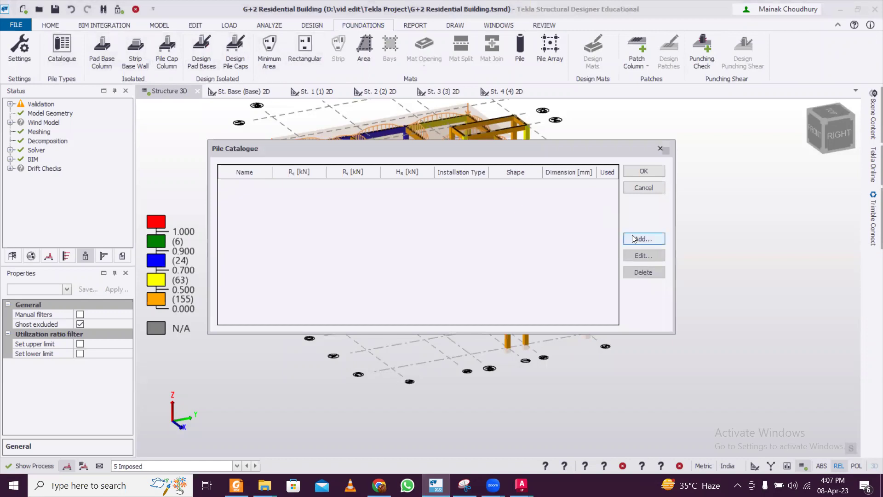
pyautogui.click(634, 238)
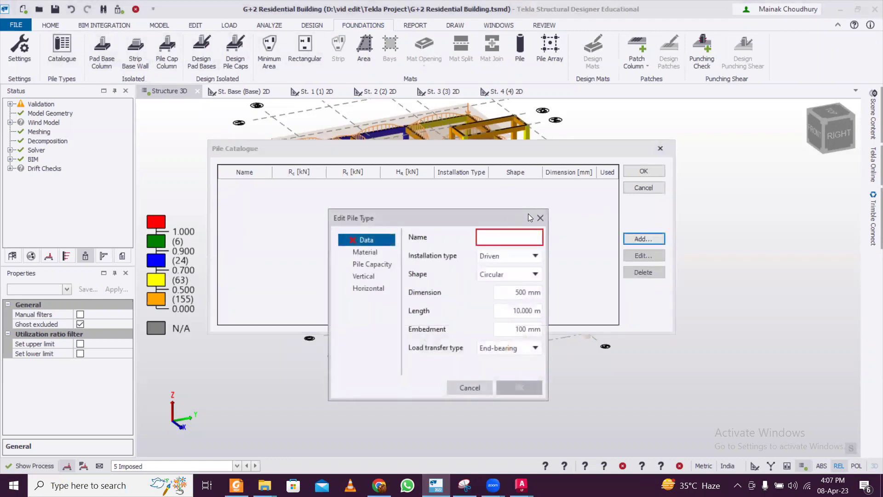
pyautogui.click(467, 164)
pyautogui.write('50')
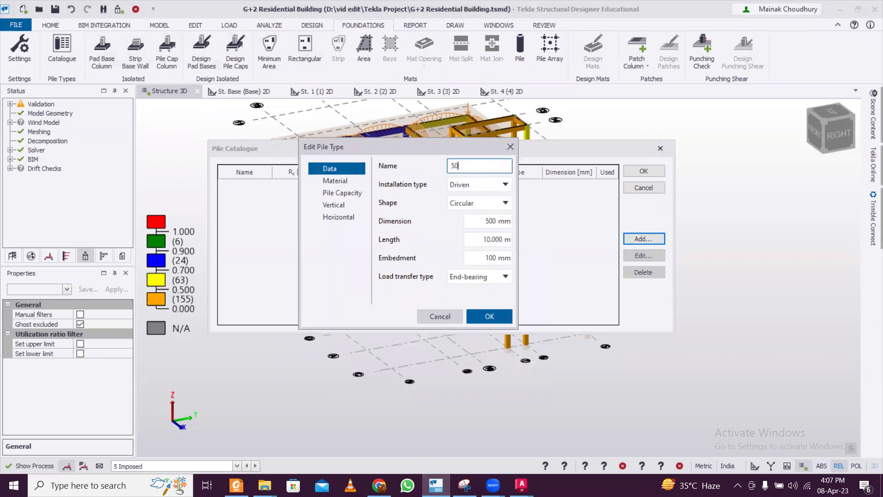
pyautogui.write('0 Dia')
pyautogui.click(494, 188)
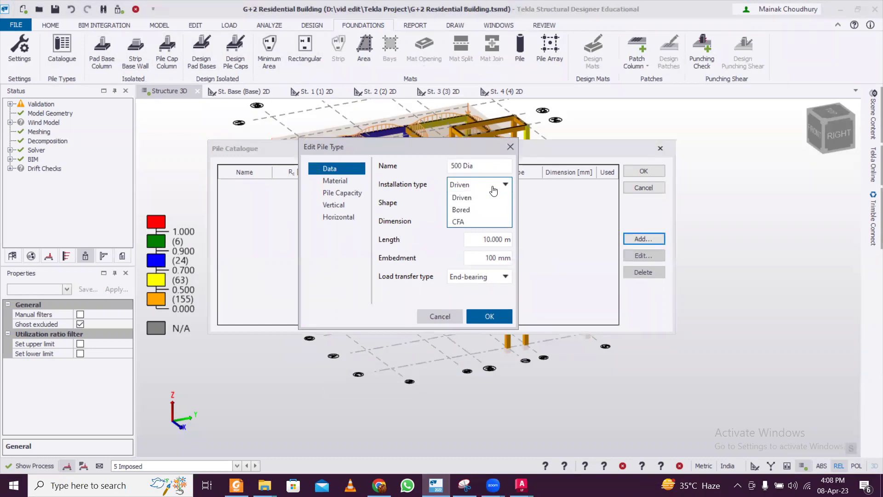
pyautogui.click(488, 209)
pyautogui.click(493, 221)
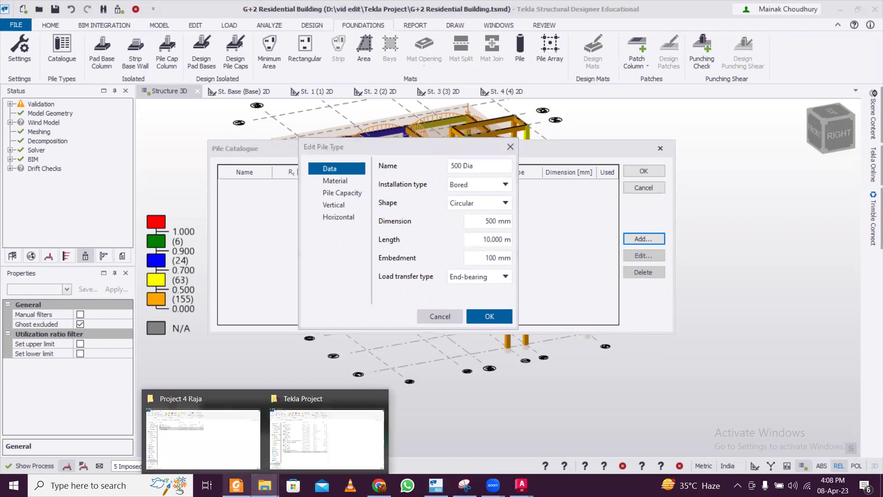
# - Consult the soil test report again and set the pile type's load transfer to Friction
pyautogui.click(236, 485)
pyautogui.click(236, 485)
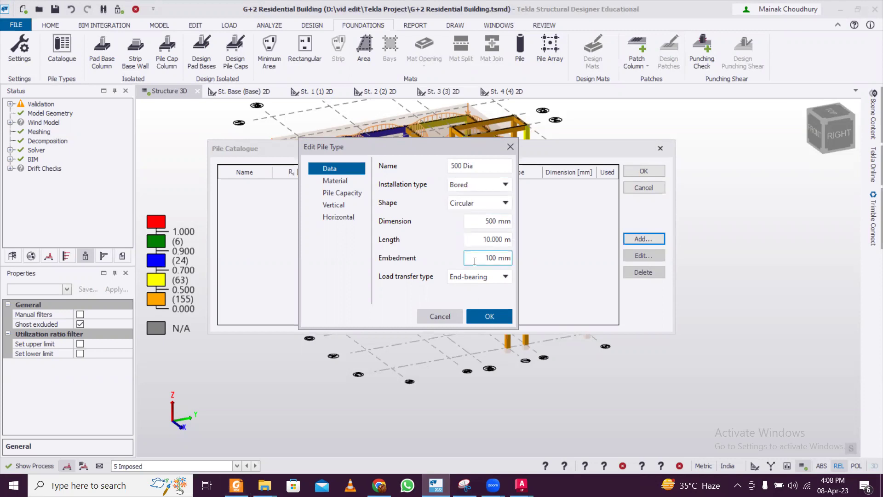
pyautogui.click(479, 277)
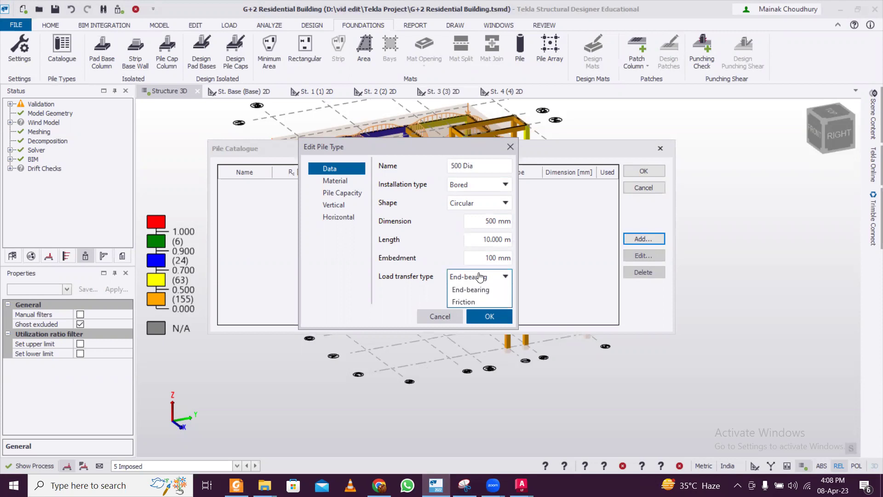
pyautogui.click(465, 302)
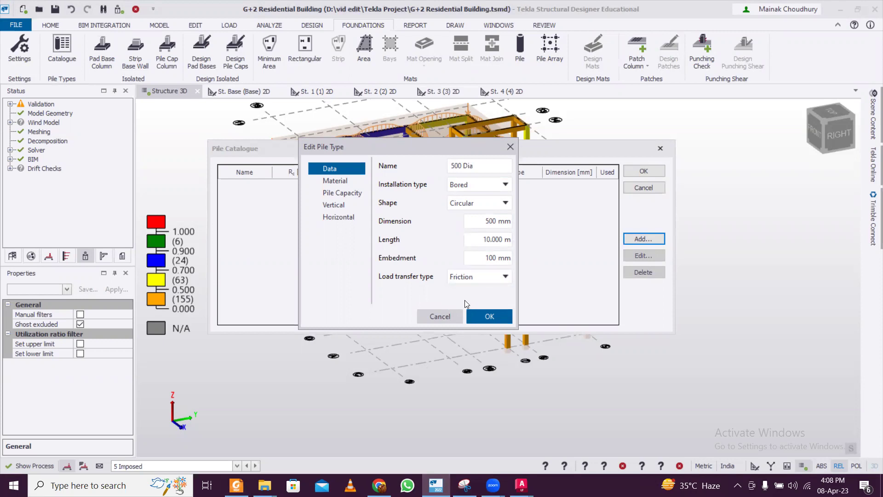
# - Set the concrete material grade of the "500 Dia" pile type to M 25
pyautogui.click(341, 186)
pyautogui.click(475, 184)
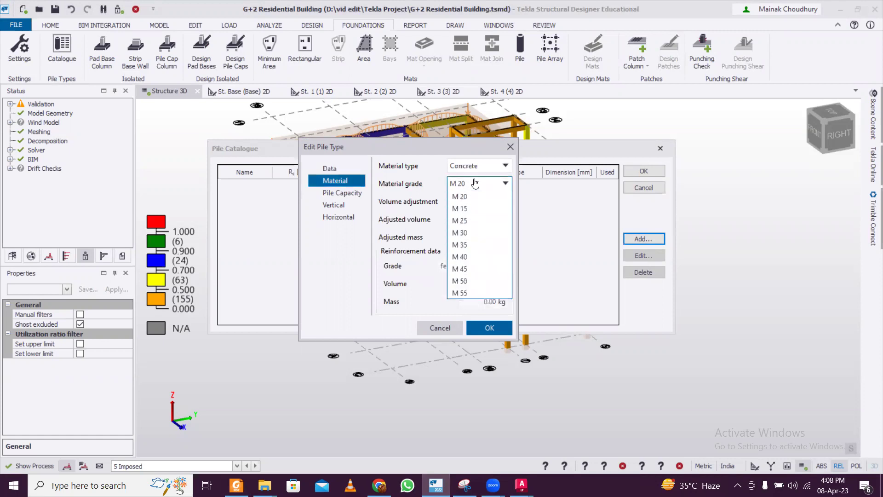
pyautogui.click(482, 225)
# - Consult Table 10 of the soil test report and set the pile type's lateral resistance to 104.81 kN
pyautogui.click(342, 193)
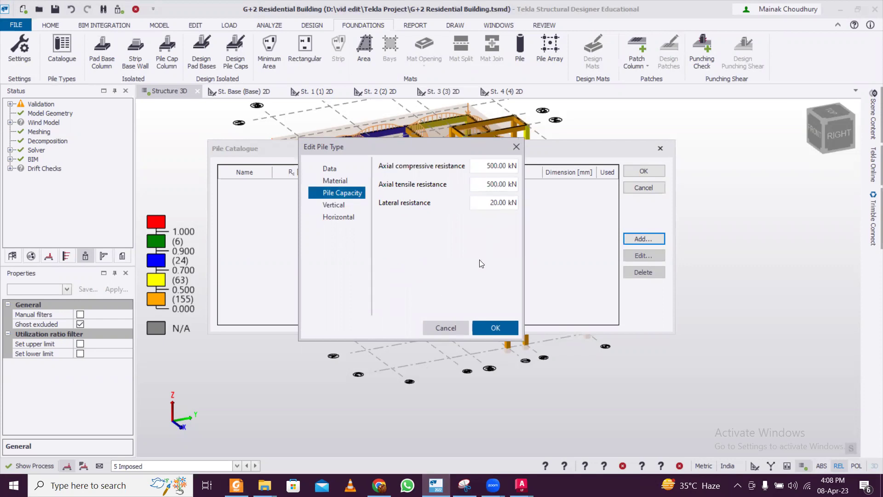
pyautogui.click(236, 485)
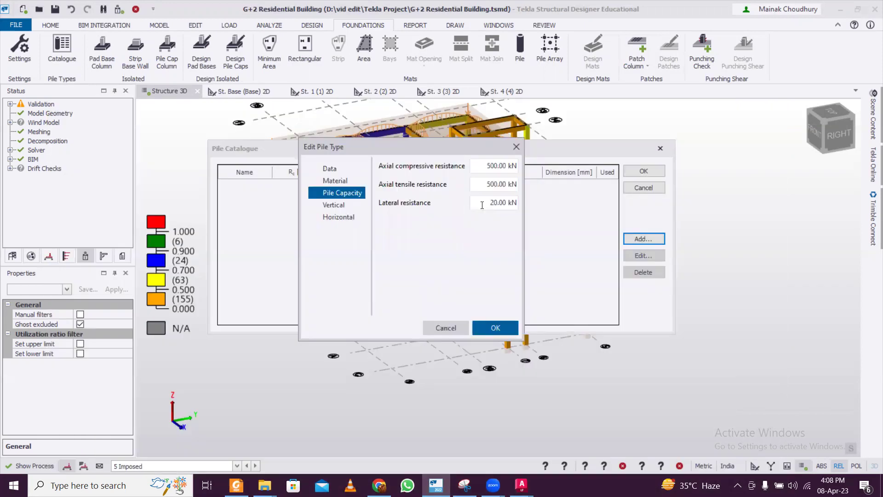
pyautogui.press('Tab')
pyautogui.write('104.81')
# - Using the soil report's capacities for 500 mm piles, set axial compressive resistance to 698.72 kN and axial tensile resistance to 363.33 kN
pyautogui.click(492, 184)
pyautogui.click(236, 485)
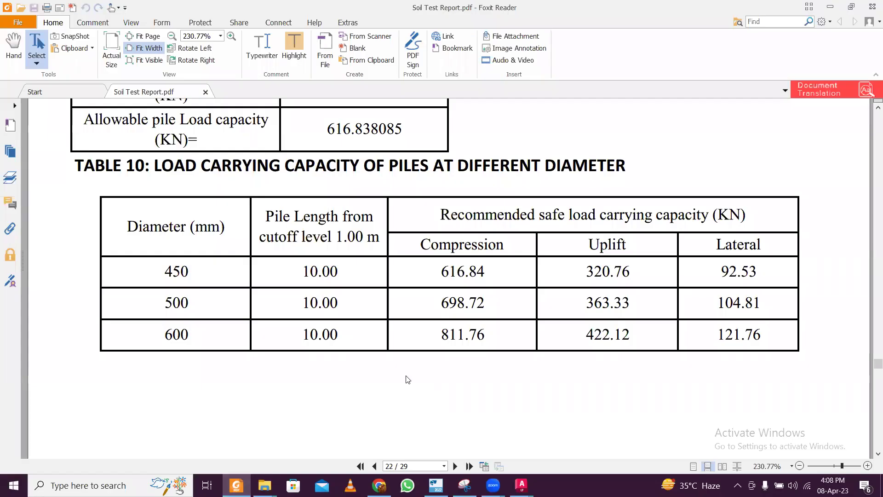
pyautogui.click(236, 485)
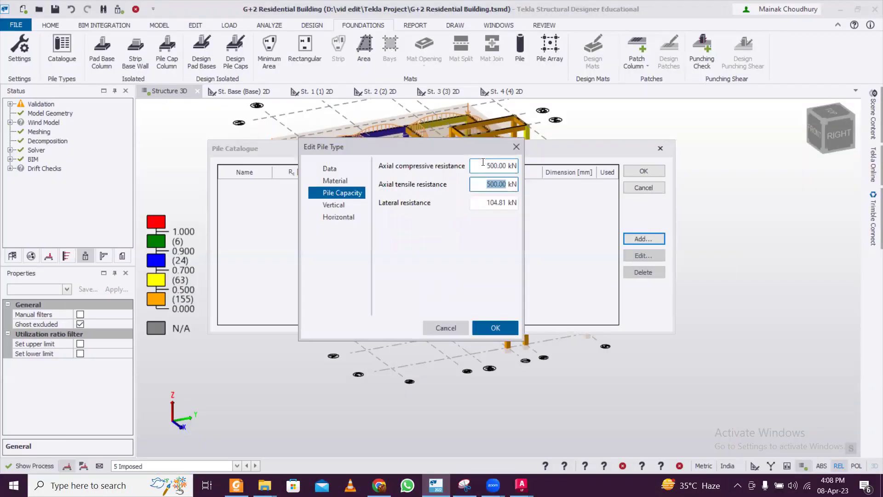
pyautogui.click(483, 162)
pyautogui.write('698.72')
pyautogui.click(494, 184)
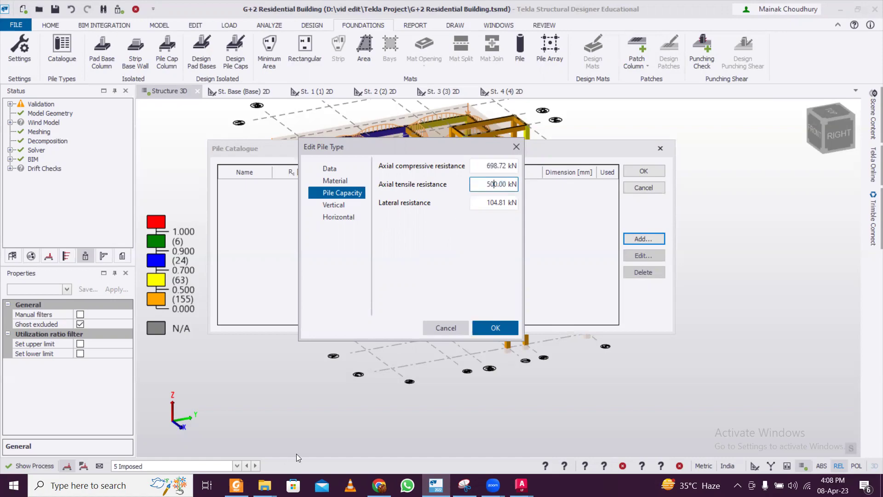
pyautogui.click(236, 485)
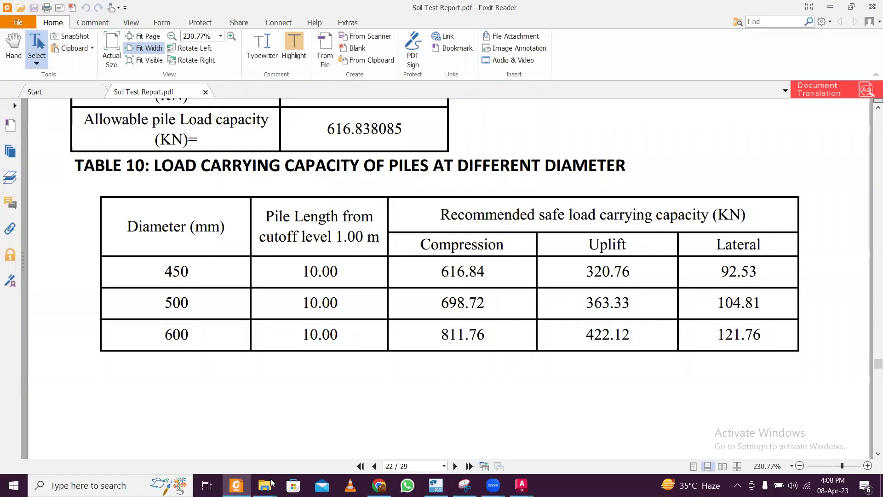
pyautogui.click(239, 479)
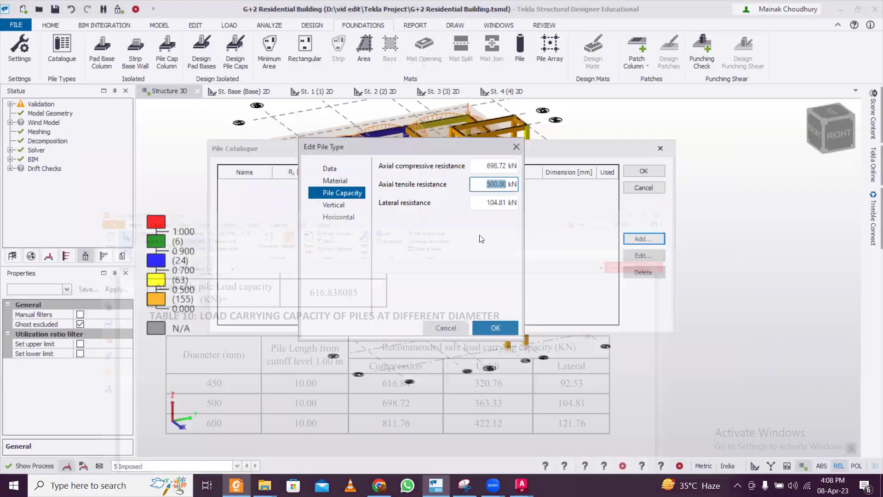
pyautogui.write('363.33')
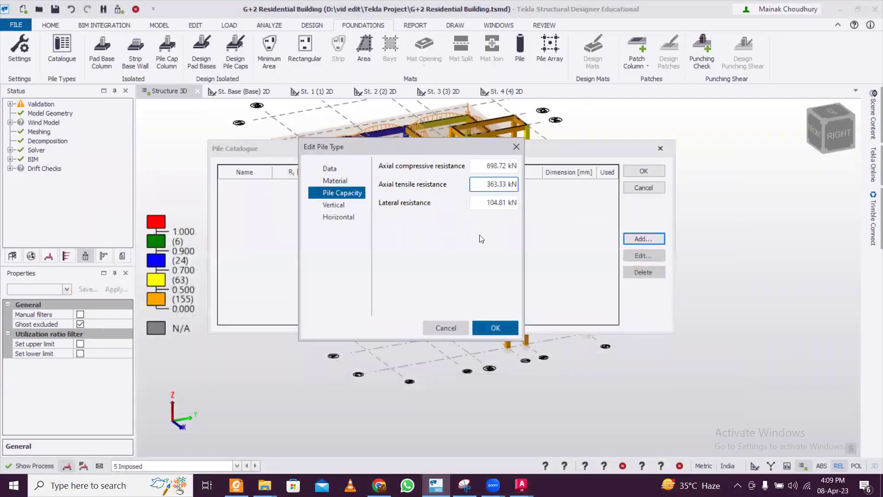
# - Review the pile type's capacity, vertical and horizontal settings, and save it in the pile catalogue
pyautogui.click(486, 167)
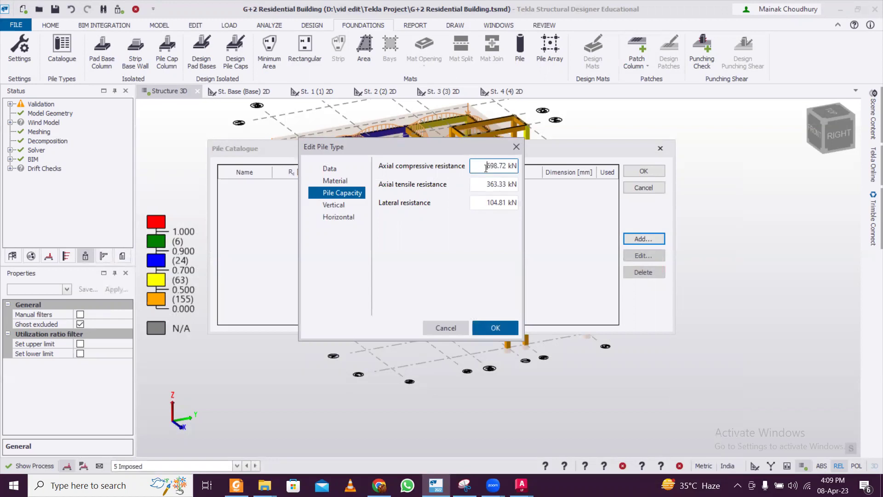
pyautogui.click(488, 185)
pyautogui.click(486, 203)
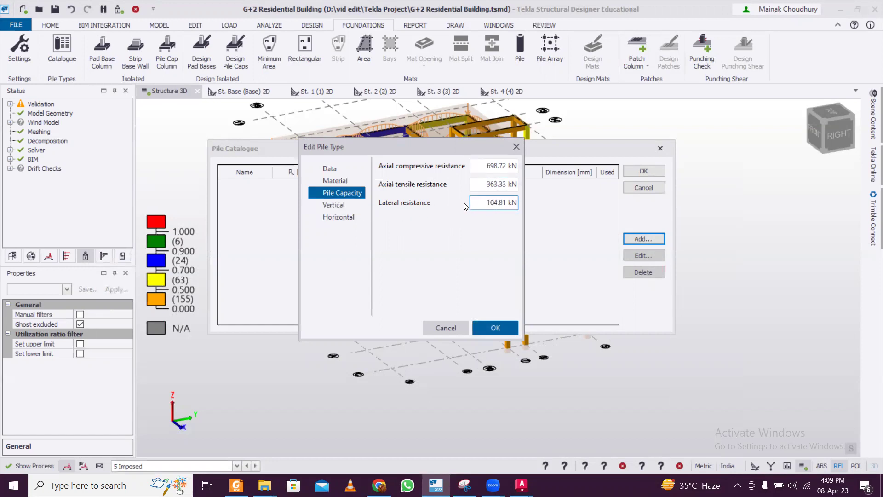
pyautogui.click(348, 201)
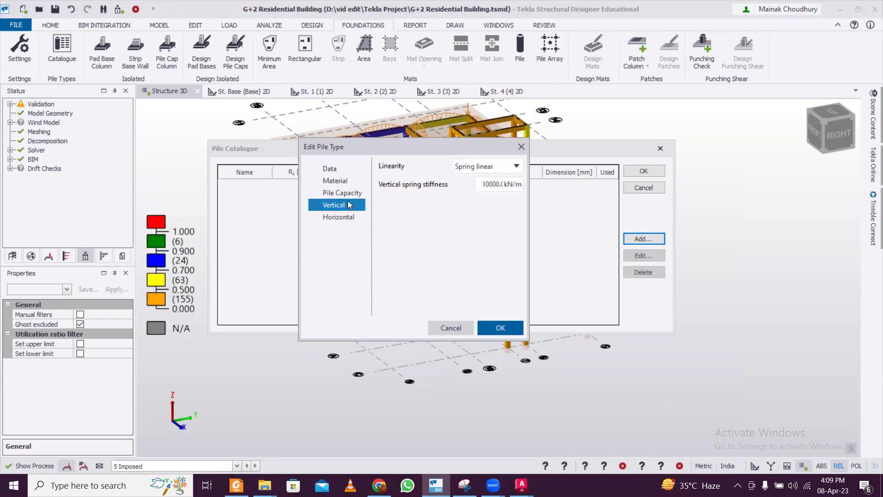
pyautogui.click(350, 193)
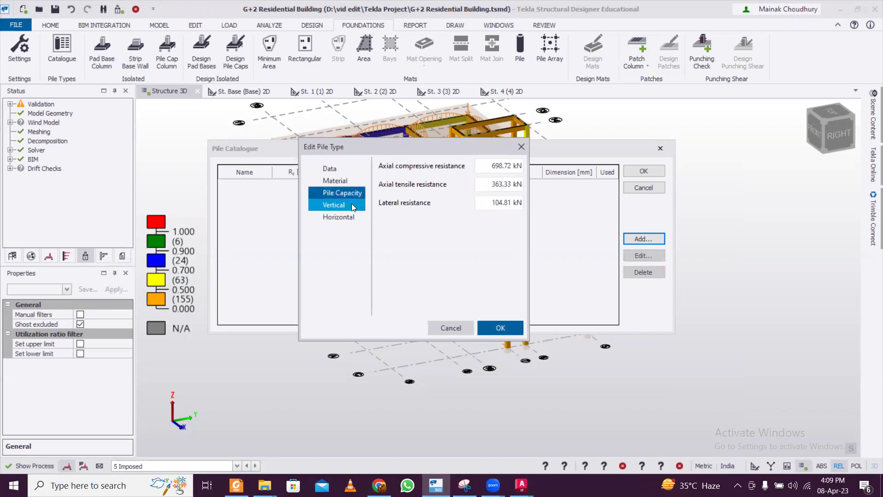
pyautogui.click(353, 203)
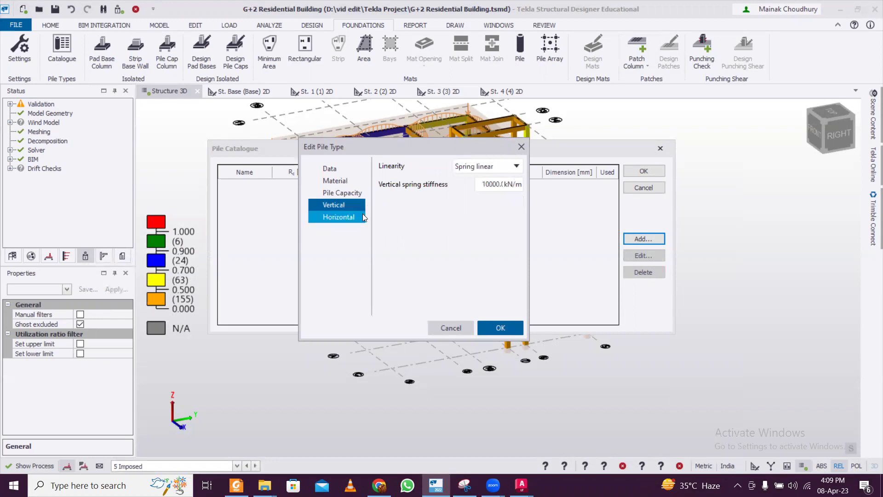
pyautogui.click(352, 217)
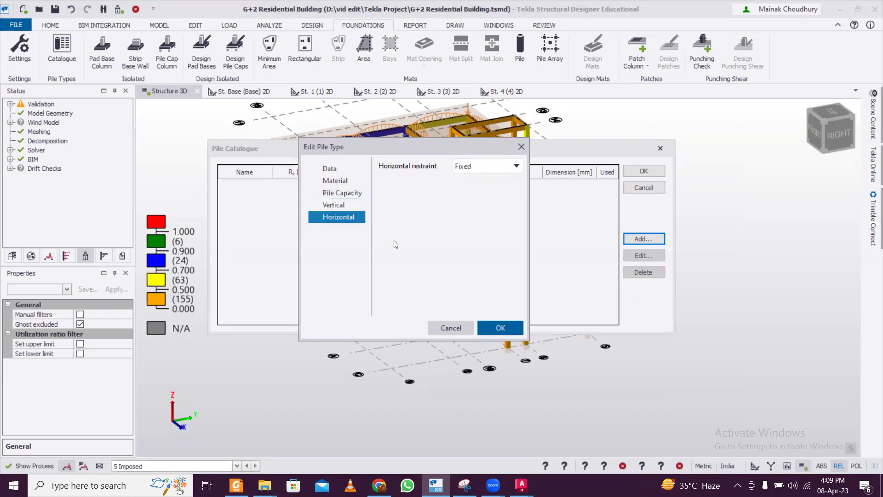
pyautogui.click(501, 329)
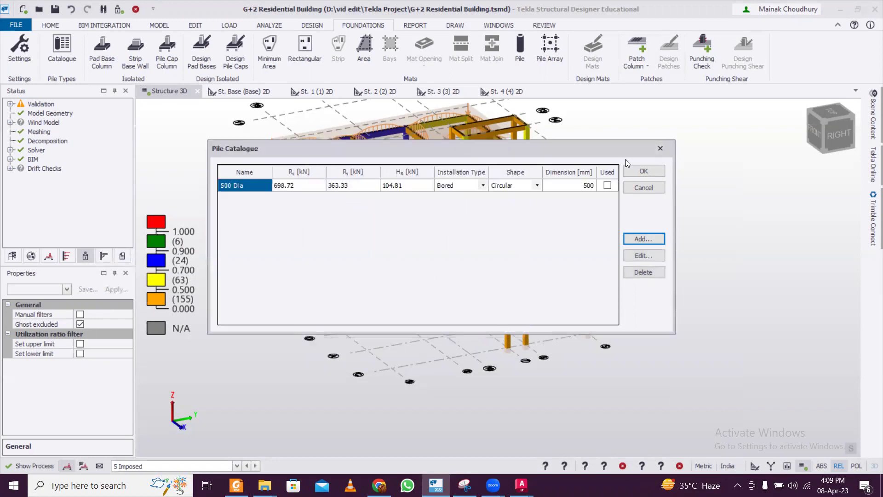
pyautogui.click(644, 171)
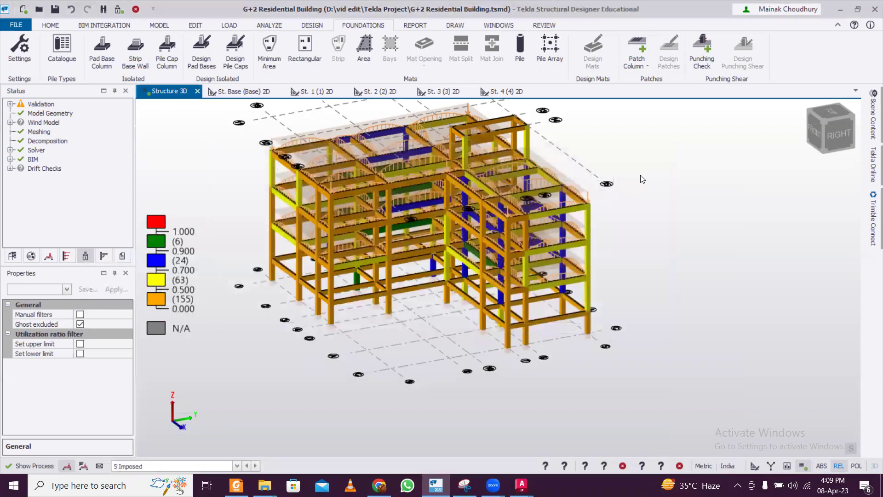
# - Place isolated pile caps under all columns of the building in the 3D structure view
pyautogui.scroll(2, 458, 199)
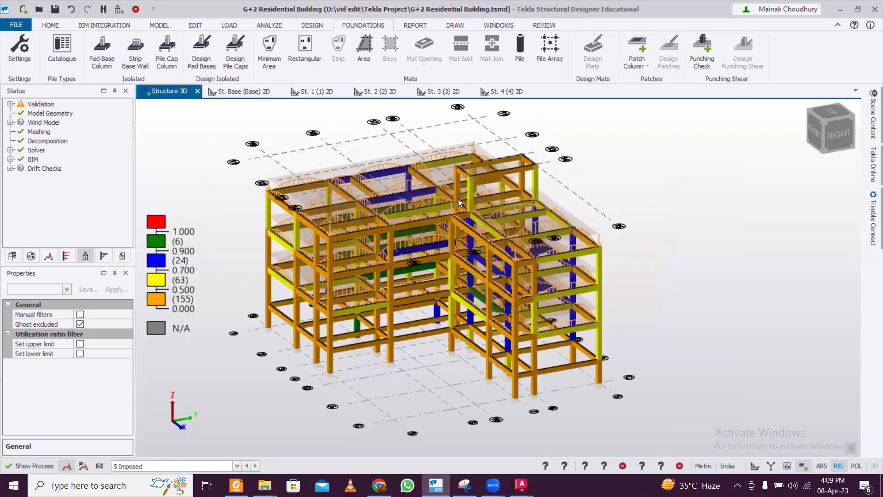
pyautogui.scroll(-2, 554, 290)
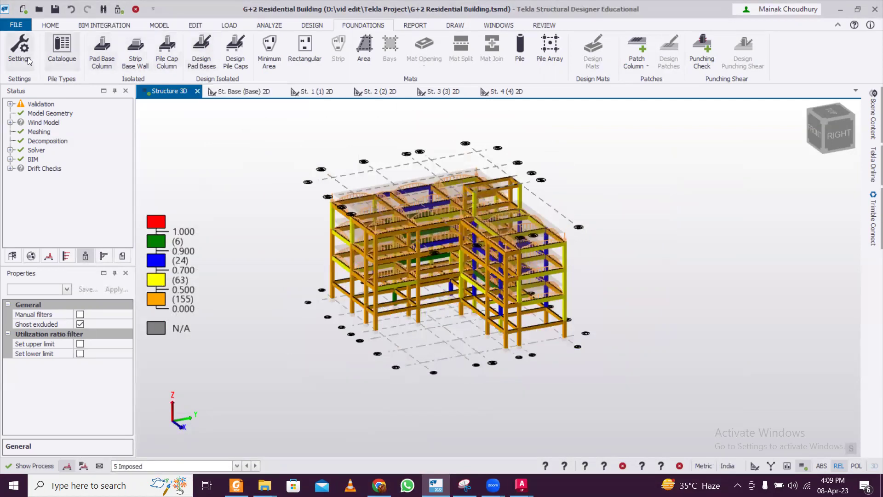
pyautogui.click(167, 52)
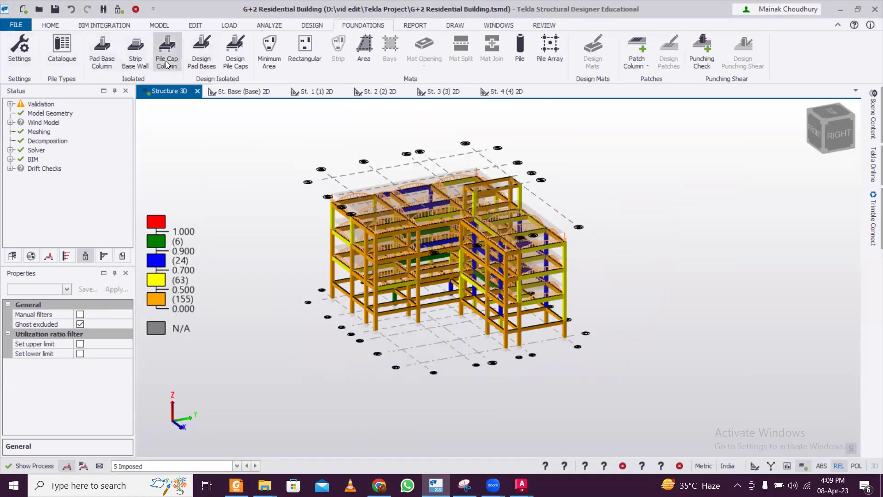
pyautogui.moveTo(262, 148); pyautogui.dragTo(658, 381)
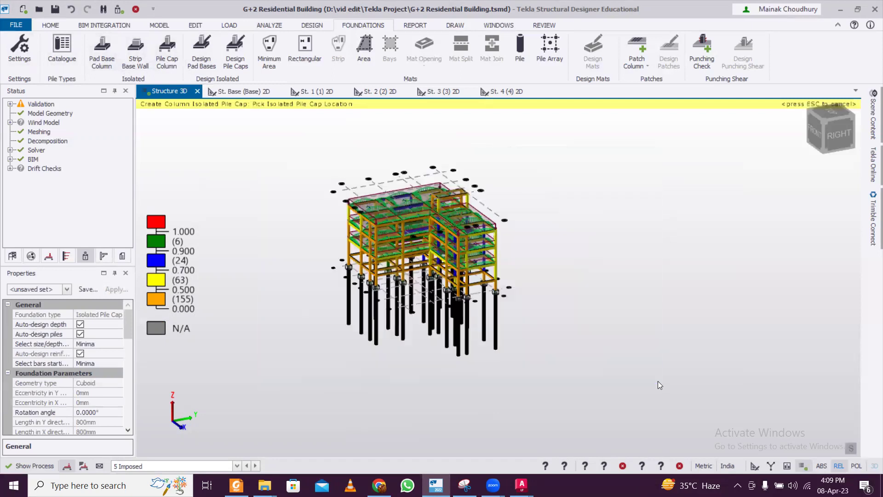
pyautogui.scroll(5, 448, 335)
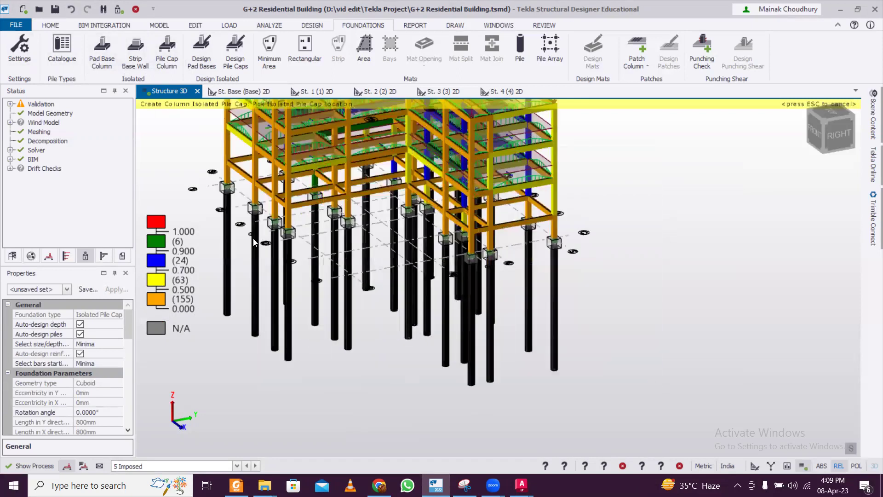
pyautogui.scroll(-2, 290, 236)
pyautogui.scroll(-2, 290, 237)
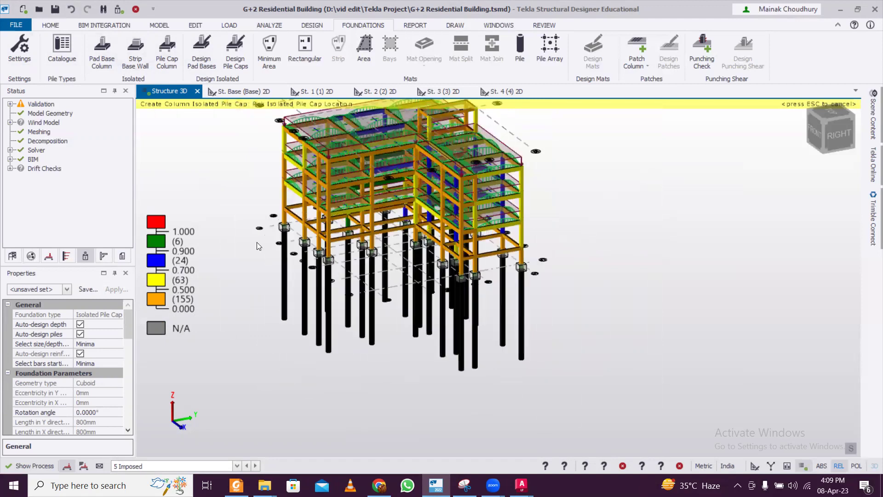
# - Run the isolated pile cap design and inspect the design status of the caps under the frame
pyautogui.click(197, 44)
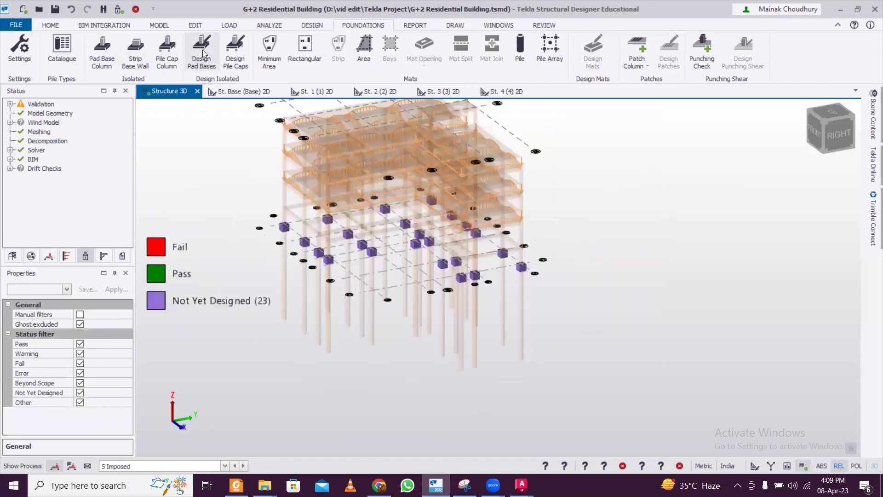
pyautogui.click(235, 63)
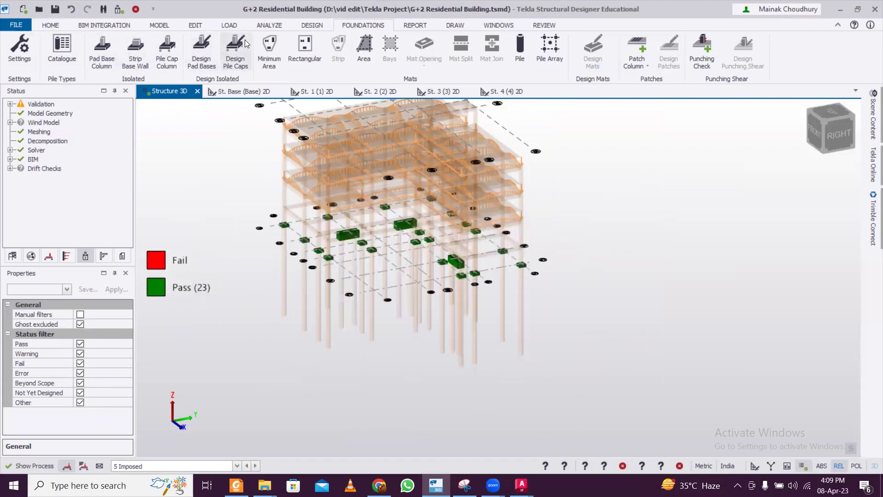
pyautogui.scroll(1, 411, 251)
pyautogui.scroll(1, 410, 247)
pyautogui.scroll(3, 342, 251)
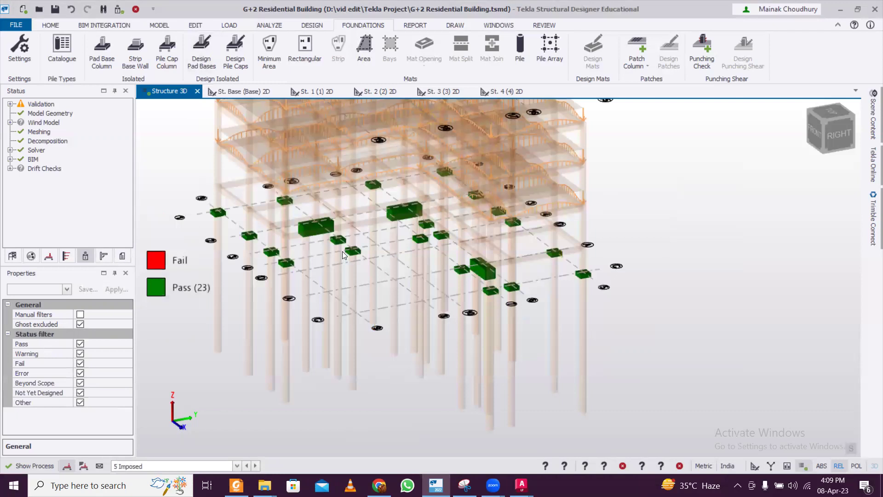
pyautogui.scroll(-4, 342, 252)
pyautogui.press('Escape')
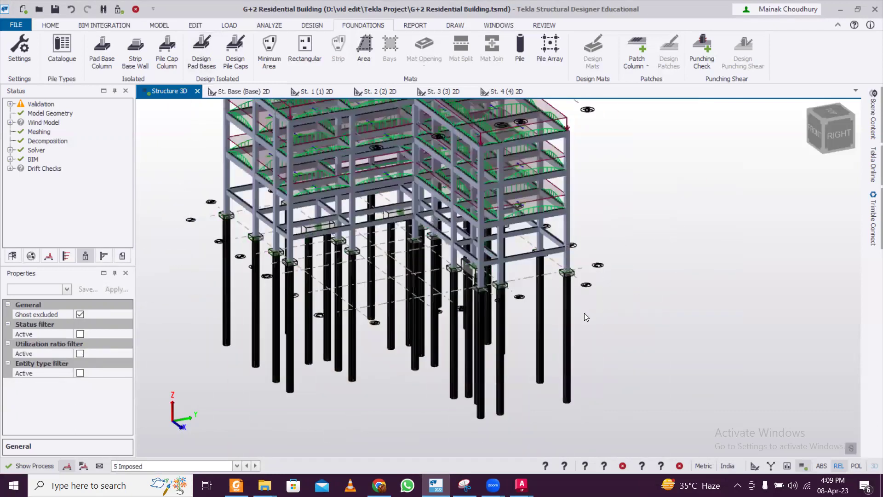
# - Set the minimum number of piles for pile caps under columns to 3 and rerun the pile cap design
pyautogui.scroll(1, 584, 312)
pyautogui.scroll(-2, 584, 316)
pyautogui.click(33, 63)
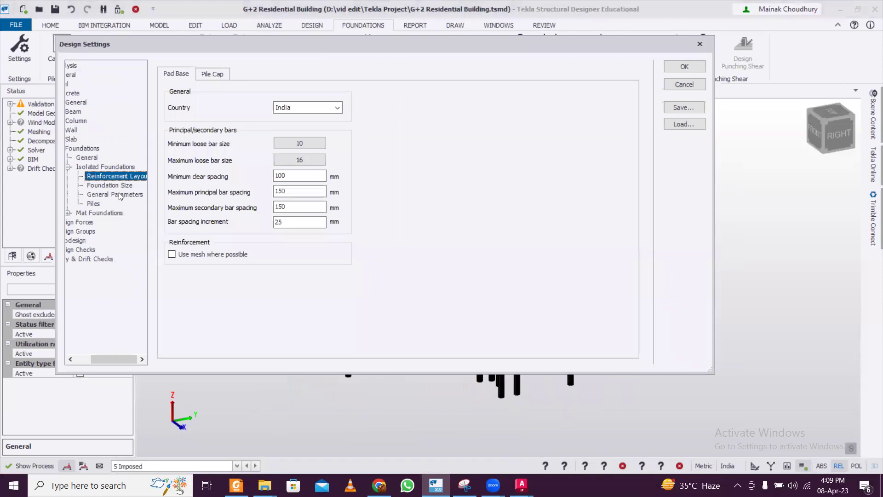
pyautogui.click(95, 204)
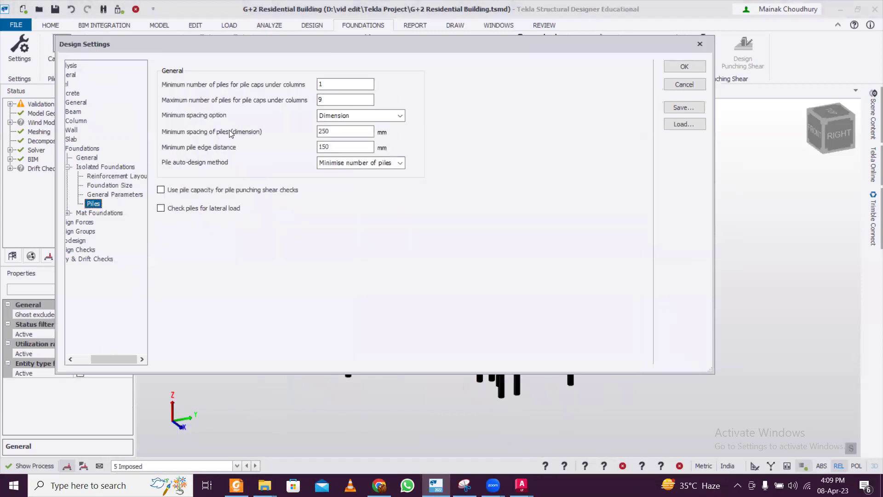
pyautogui.doubleClick(320, 85)
pyautogui.write('3')
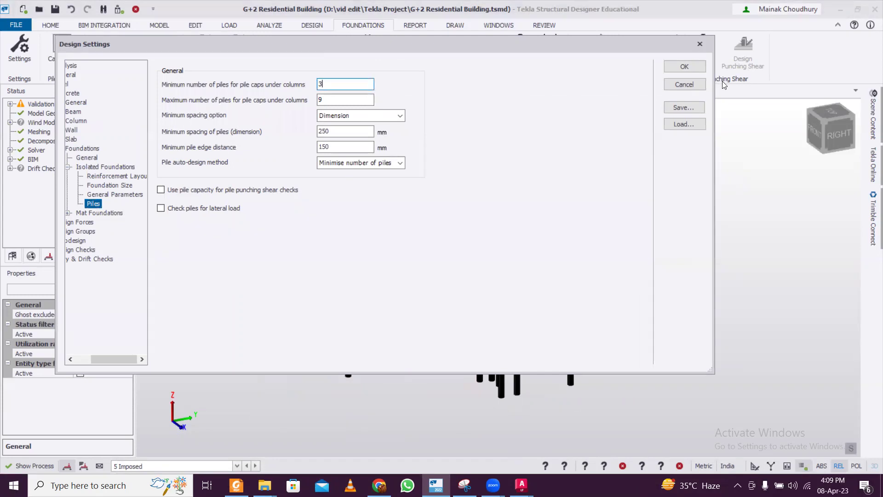
pyautogui.click(684, 66)
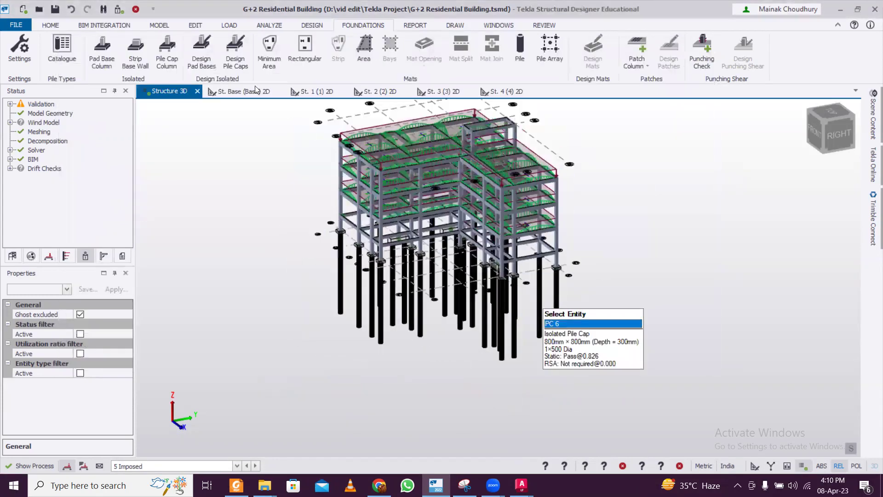
pyautogui.click(234, 56)
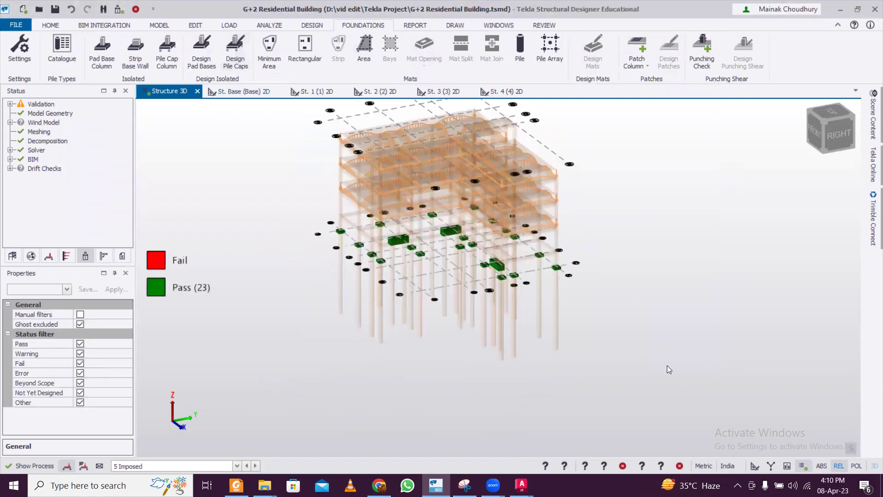
pyautogui.press('Escape')
# - Delete all pile caps and their piles from under the frame in the 3D structure view
pyautogui.moveTo(623, 355); pyautogui.dragTo(266, 303)
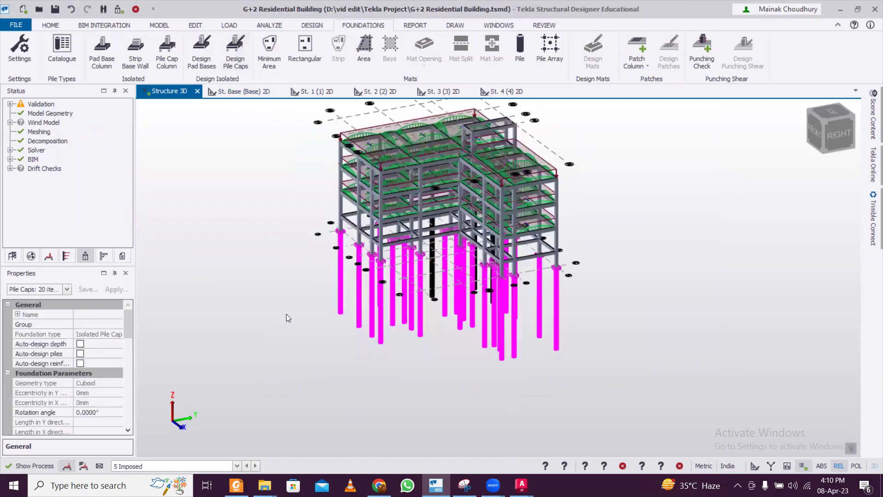
pyautogui.scroll(-1, 507, 289)
pyautogui.moveTo(575, 287); pyautogui.dragTo(649, 344, button='right')
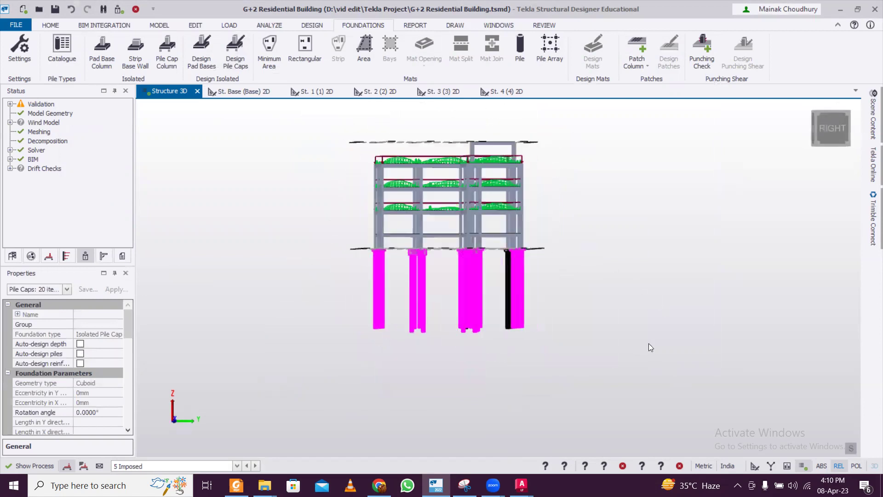
pyautogui.moveTo(336, 286); pyautogui.dragTo(300, 281)
pyautogui.press('Delete')
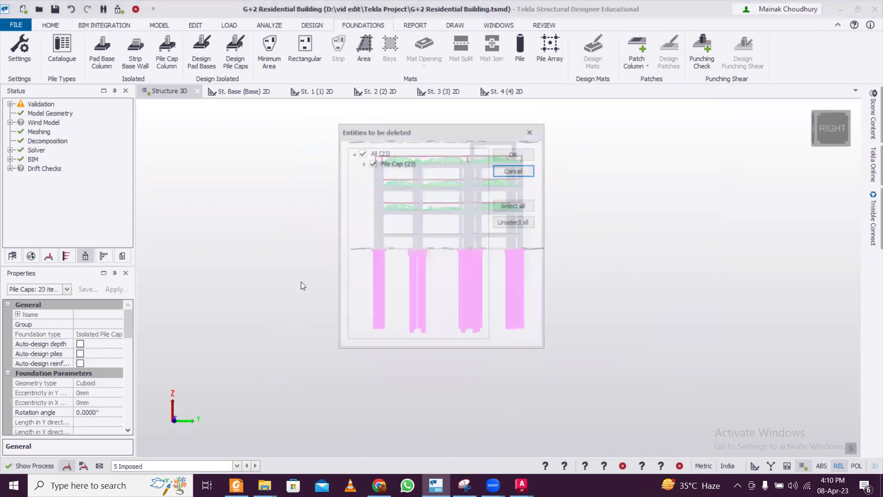
pyautogui.click(516, 154)
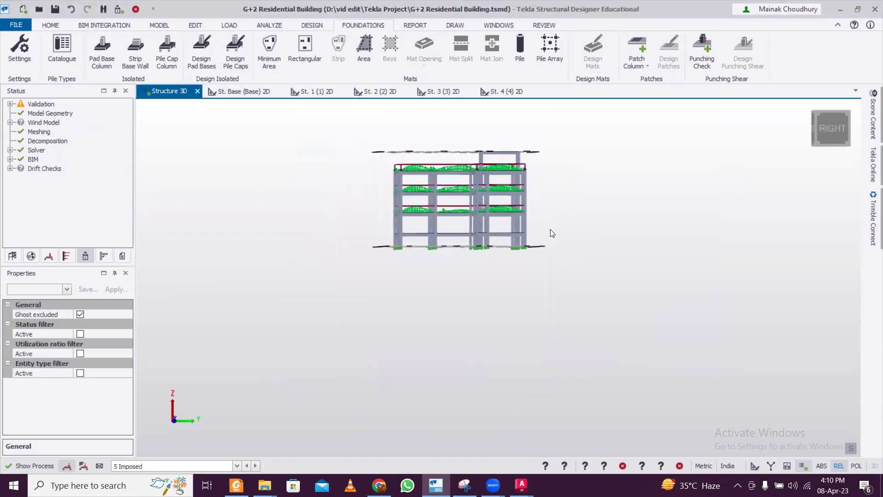
# - Place isolated pile caps under all columns again, run the pile cap design and inspect the design status
pyautogui.moveTo(550, 229); pyautogui.dragTo(617, 265, button='right')
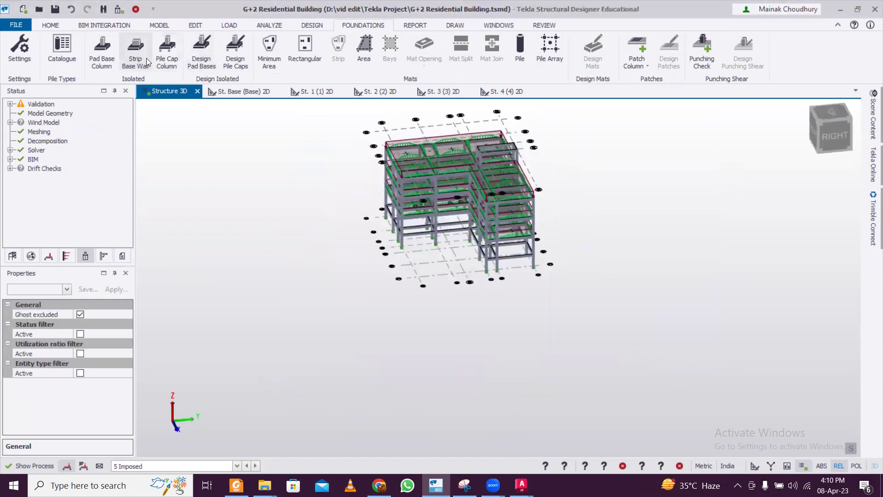
pyautogui.click(171, 59)
pyautogui.moveTo(302, 136); pyautogui.dragTo(574, 310)
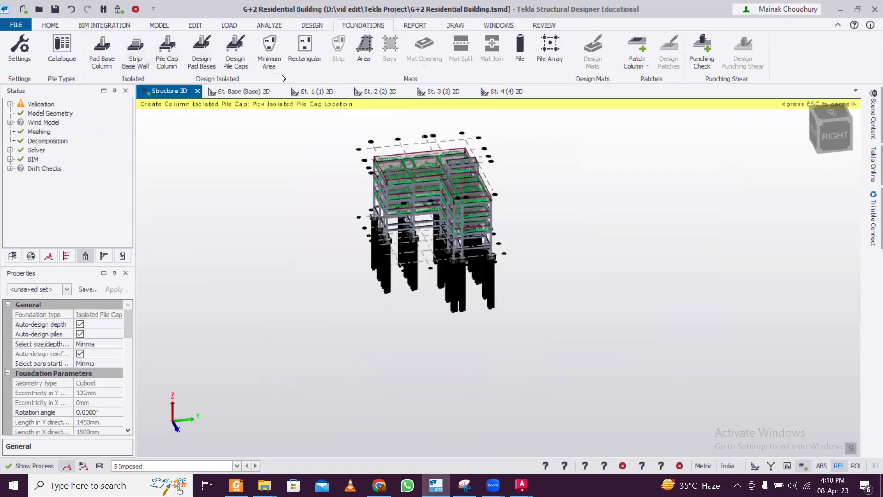
pyautogui.click(231, 48)
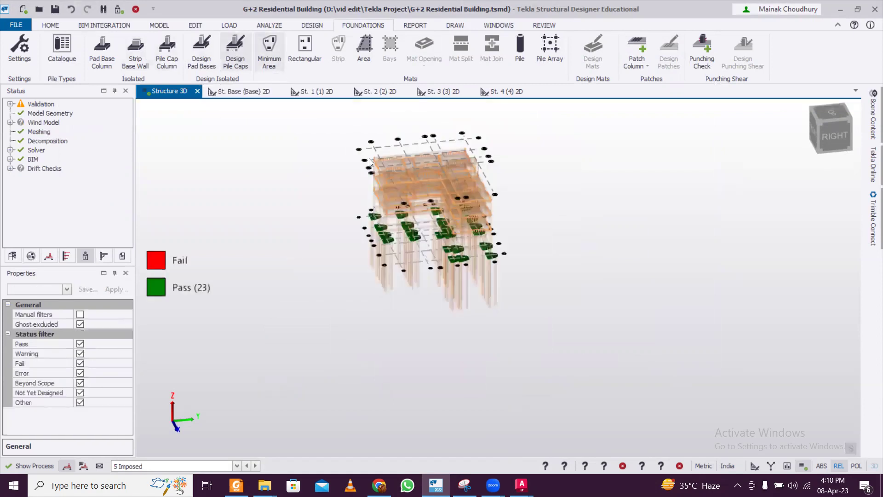
pyautogui.scroll(3, 617, 297)
pyautogui.moveTo(619, 302); pyautogui.dragTo(553, 296, button='middle')
pyautogui.scroll(6, 405, 291)
# - Delete the newly designed pile caps from under all columns
pyautogui.scroll(-7, 410, 289)
pyautogui.press('Escape')
pyautogui.moveTo(589, 366); pyautogui.dragTo(268, 303)
pyautogui.press('Delete')
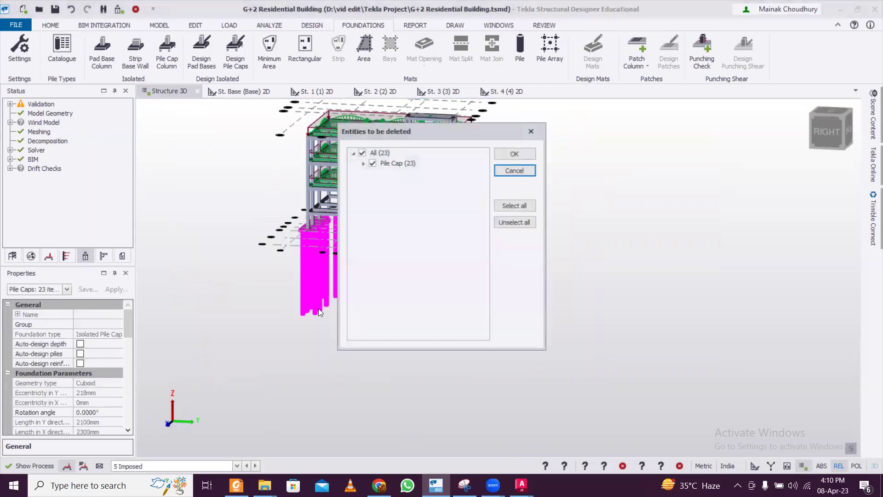
pyautogui.click(503, 154)
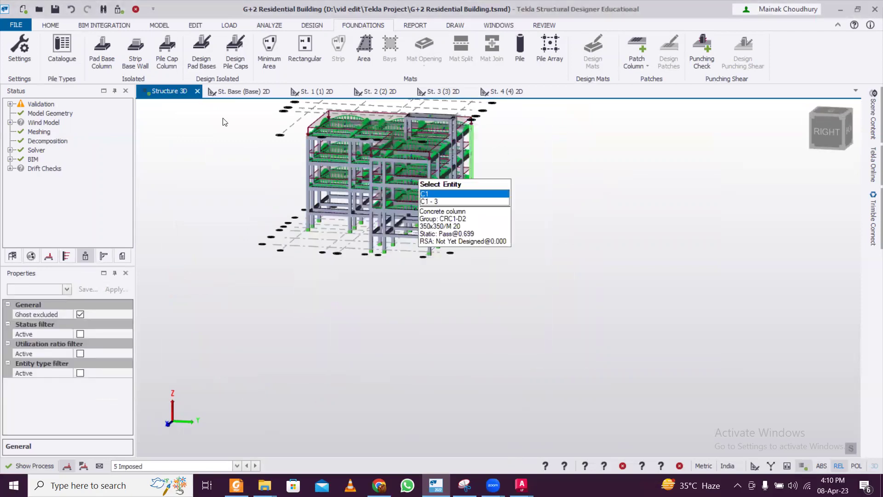
# - Set the minimum number of piles for pile caps under columns to 2 in the foundation design settings
pyautogui.click(27, 49)
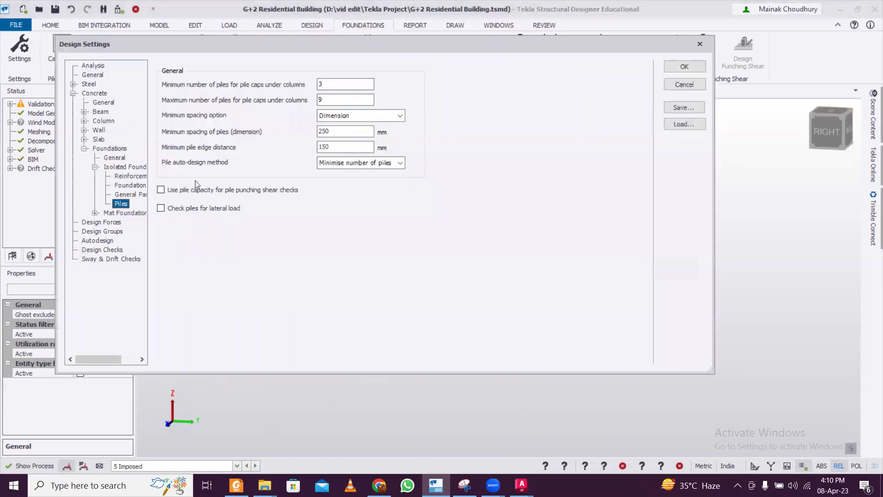
pyautogui.doubleClick(321, 84)
pyautogui.write('2')
pyautogui.click(690, 66)
# - Place isolated pile caps under all columns, run the pile cap design and inspect the design status
pyautogui.scroll(-2, 402, 224)
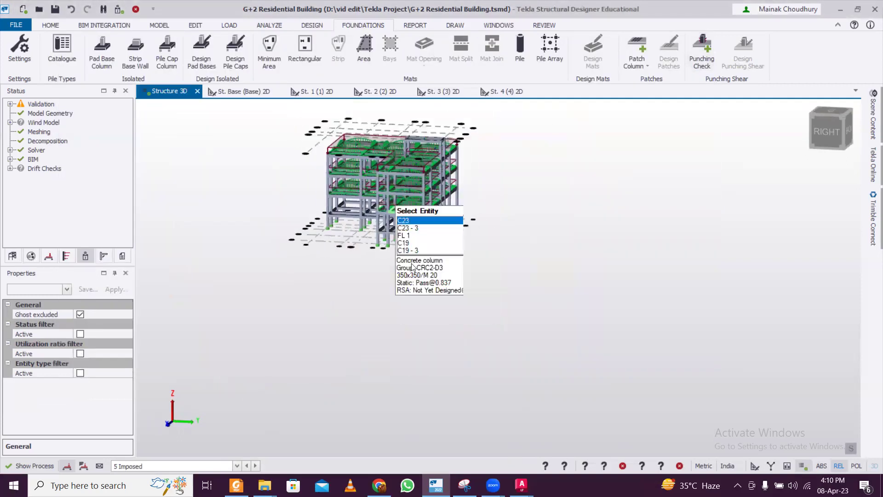
pyautogui.moveTo(394, 206); pyautogui.dragTo(410, 270, button='middle')
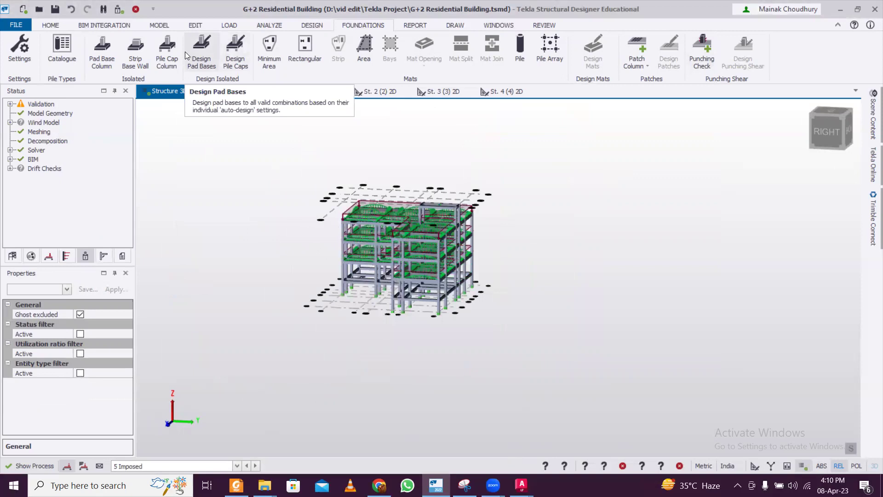
pyautogui.click(169, 53)
pyautogui.moveTo(234, 161); pyautogui.dragTo(616, 403)
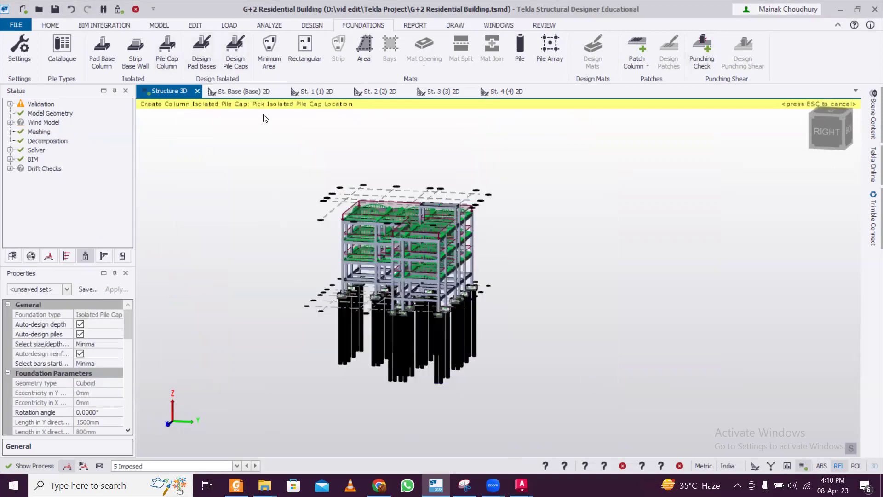
pyautogui.click(244, 61)
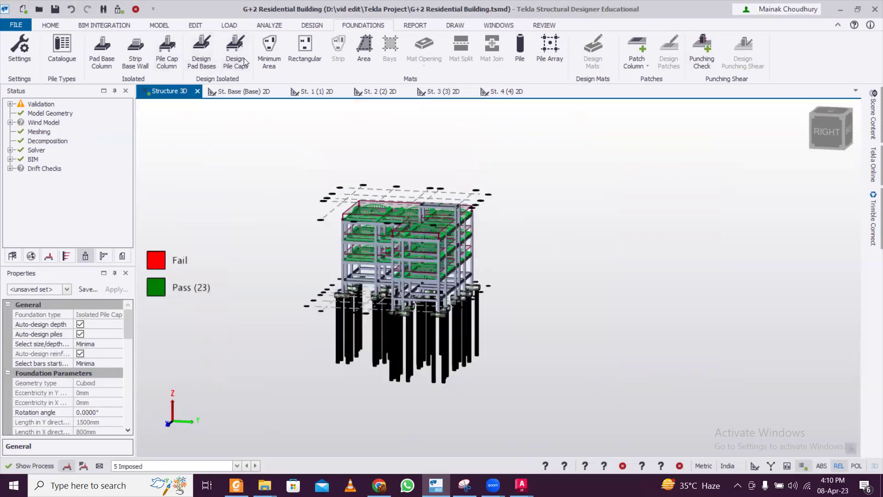
pyautogui.moveTo(607, 300); pyautogui.dragTo(416, 310, button='middle')
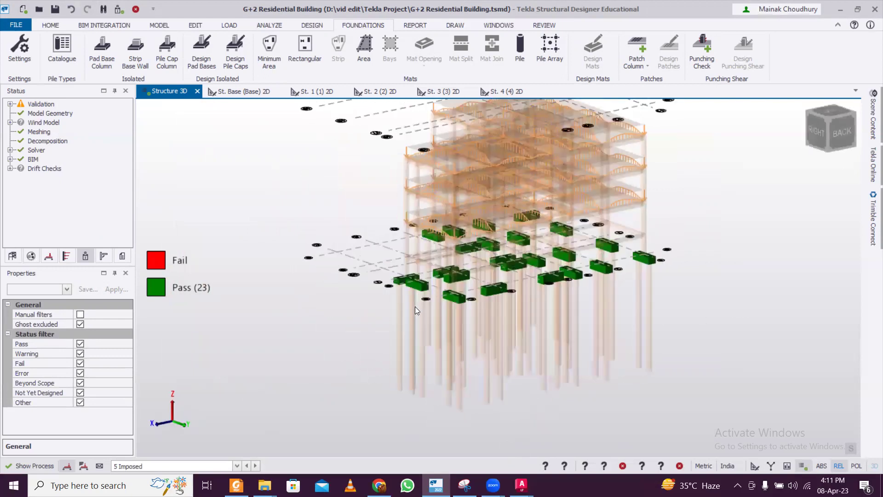
# - Return to the normal structure display and open the 2D plan of level St. B1 (B1) with the drawing commands ready
pyautogui.press('Escape')
pyautogui.scroll(-3, 425, 233)
pyautogui.scroll(2, 593, 240)
pyautogui.moveTo(594, 265); pyautogui.dragTo(595, 296, button='middle')
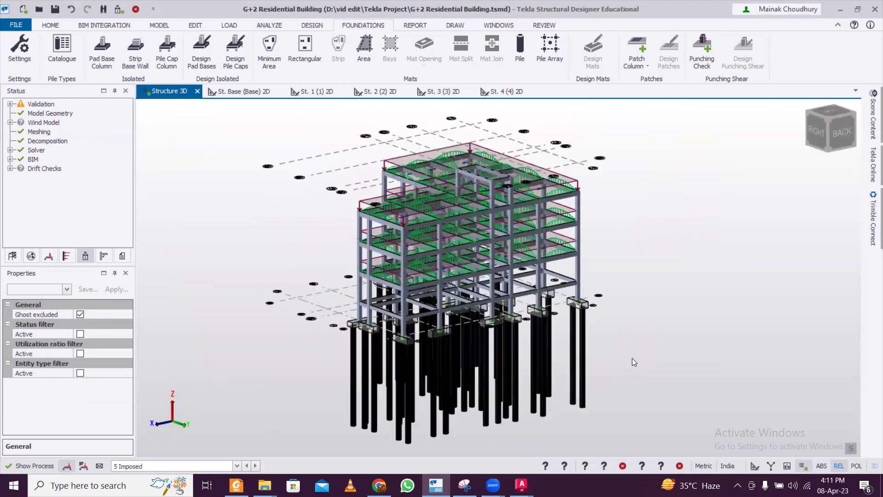
pyautogui.click(451, 25)
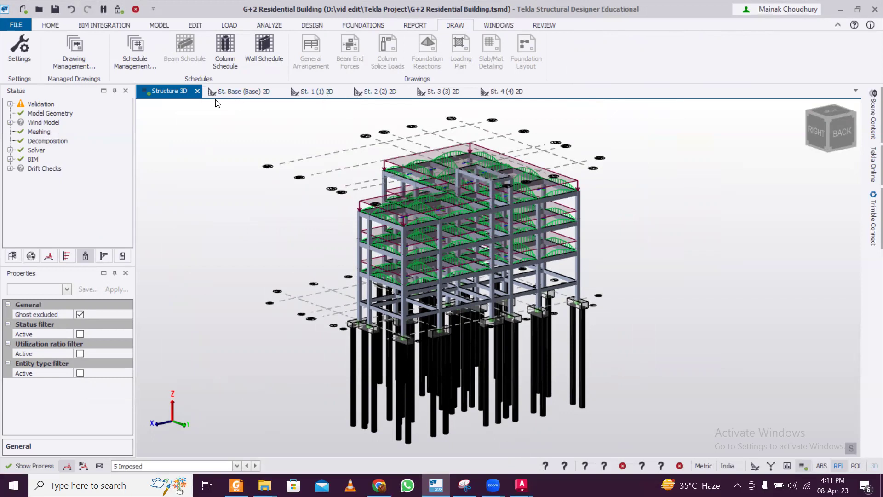
pyautogui.click(13, 256)
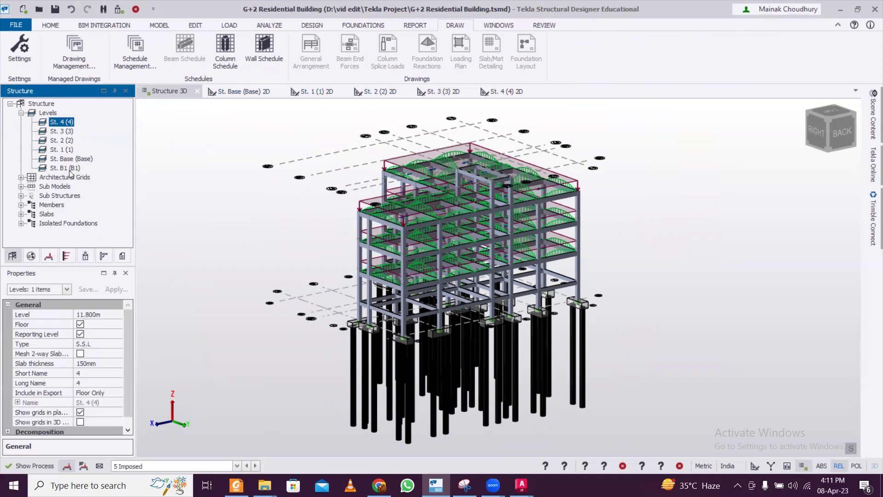
pyautogui.doubleClick(70, 170)
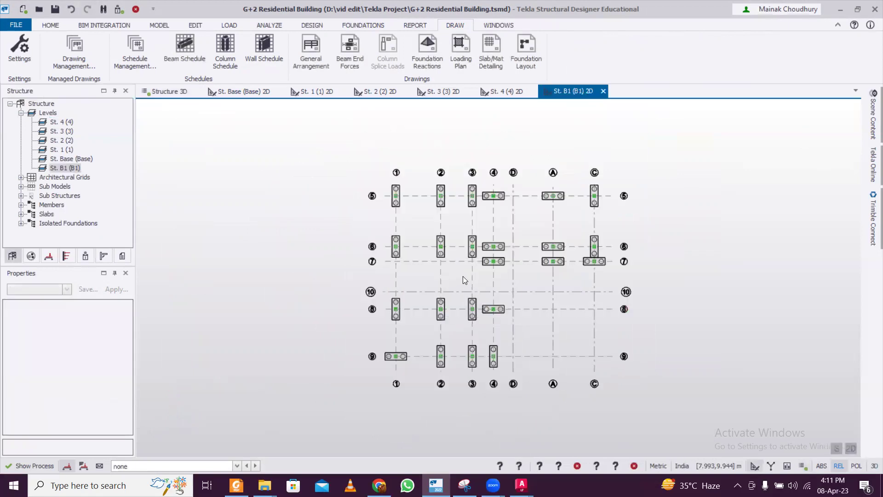
pyautogui.scroll(1, 472, 257)
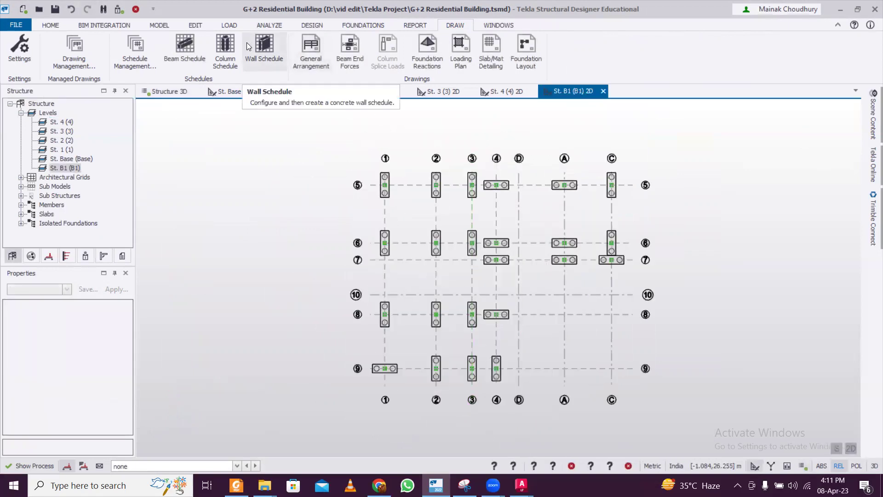
# - Start a concrete column schedule and include all column groups from CRC1-D2 to CRC4-D1
pyautogui.click(225, 50)
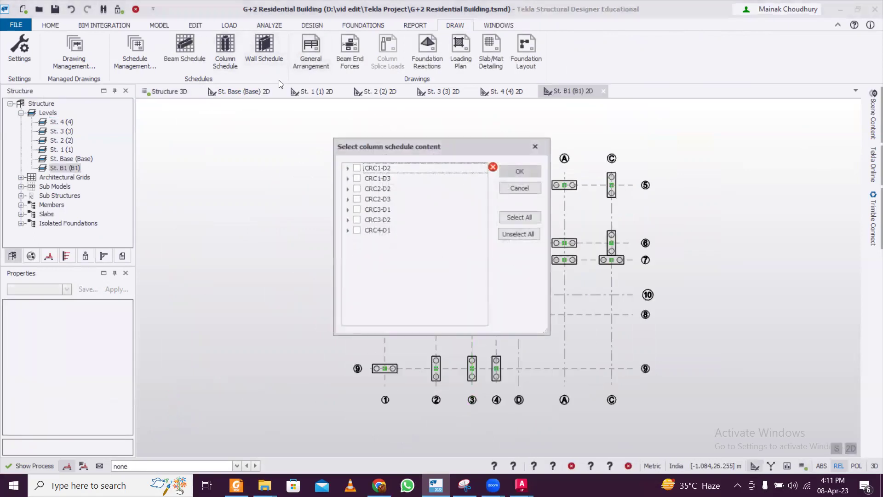
pyautogui.click(358, 168)
pyautogui.click(357, 179)
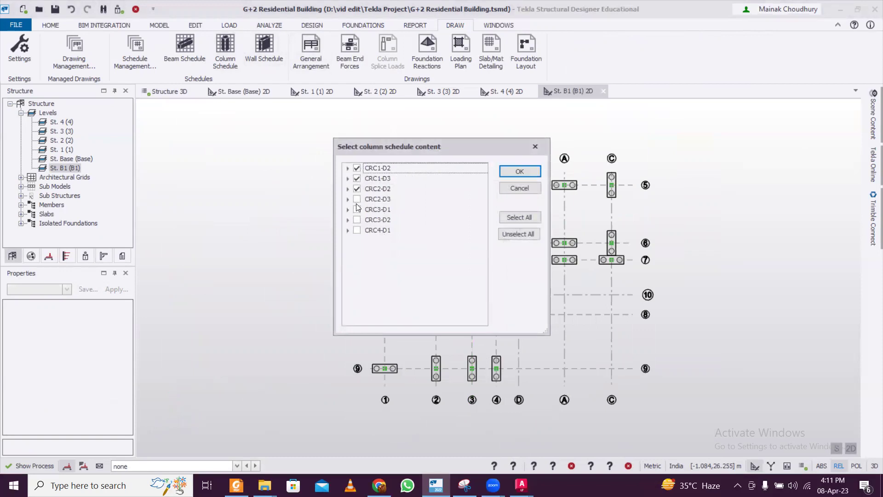
pyautogui.click(527, 173)
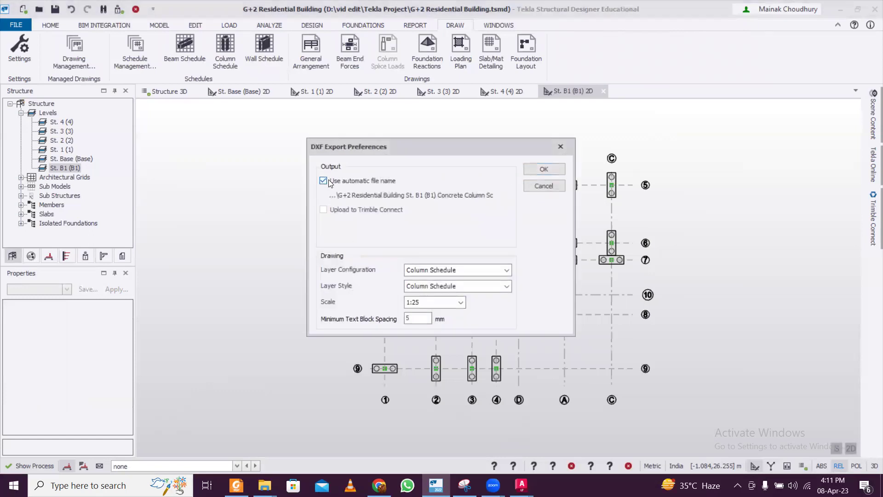
# - Export the schedule as the DXF "G+2 Residential Building St. B1 (B1) Concrete Column Schedule" in the Tekla Project folder, without automatic file naming
pyautogui.click(323, 180)
pyautogui.click(503, 195)
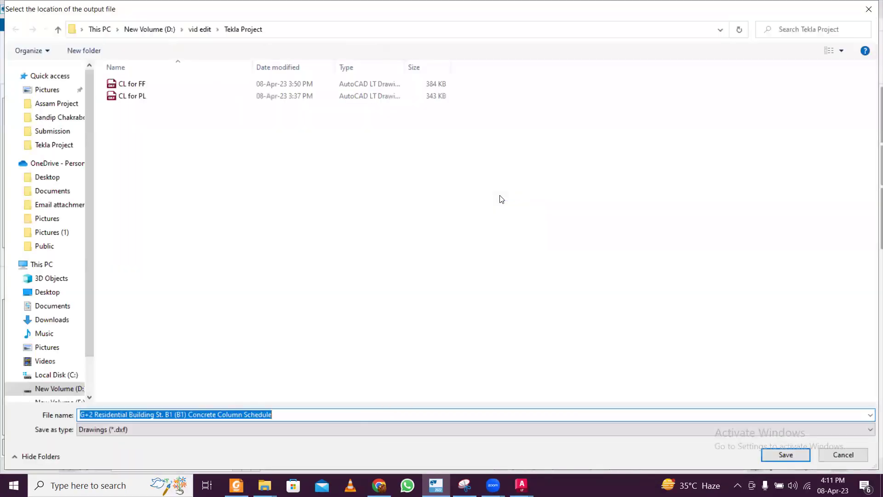
pyautogui.click(790, 453)
pyautogui.click(552, 167)
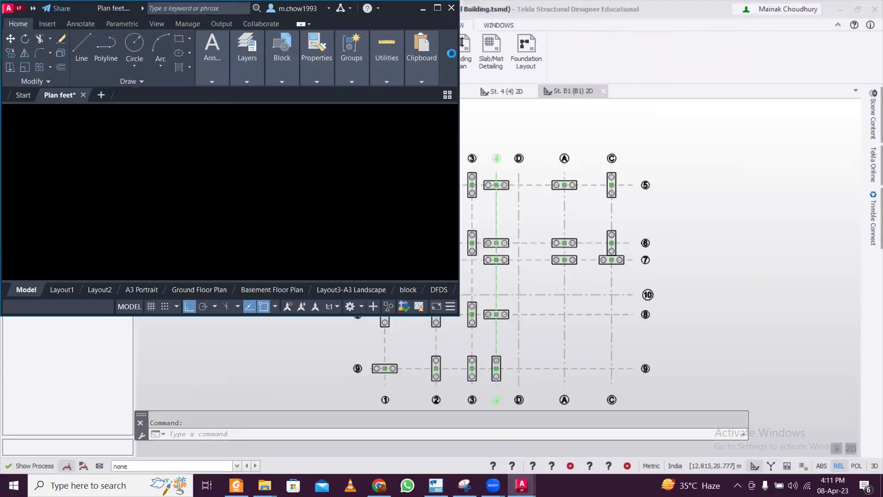
# - Examine the column sections, reinforcement callouts and bar quantity tables in the exported column schedule in AutoCAD
pyautogui.click(438, 7)
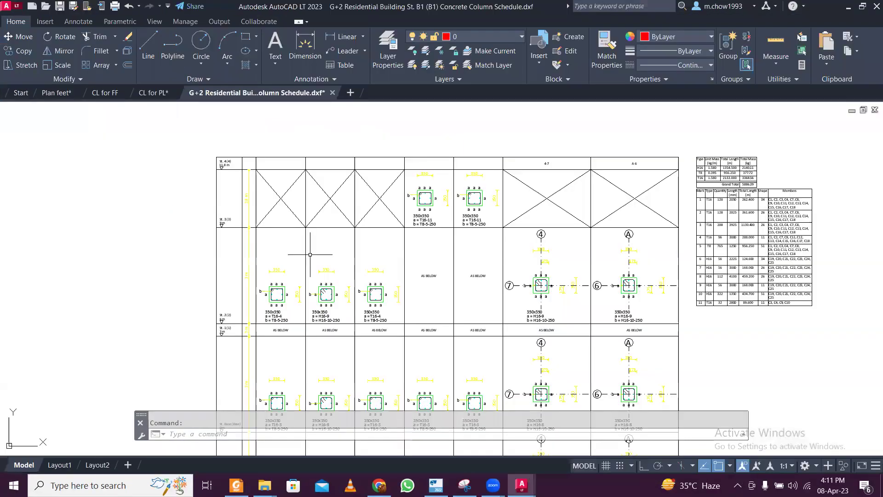
pyautogui.scroll(-2, 311, 254)
pyautogui.scroll(4, 340, 258)
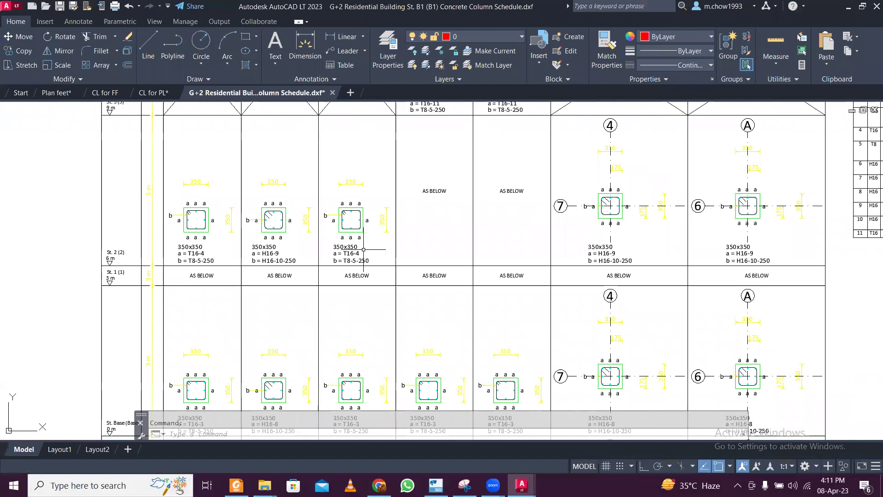
pyautogui.scroll(-3, 403, 278)
pyautogui.scroll(3, 400, 276)
pyautogui.scroll(-2, 400, 276)
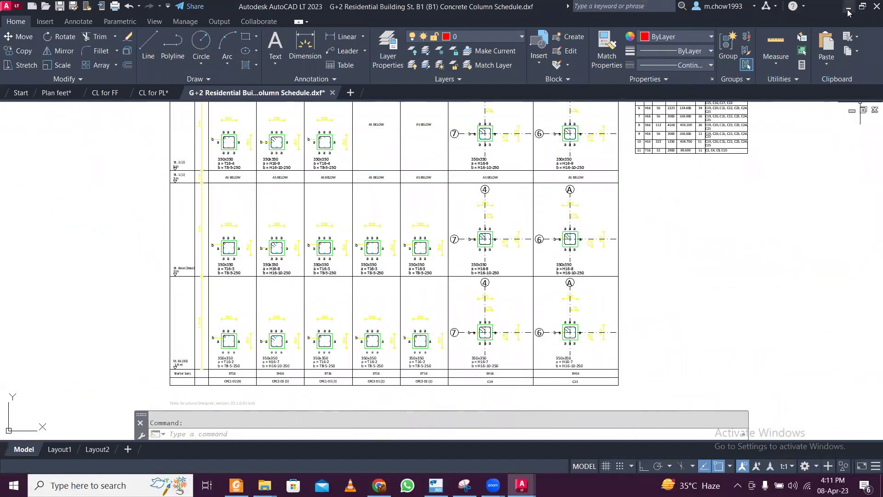
pyautogui.scroll(2, 764, 104)
pyautogui.scroll(2, 683, 143)
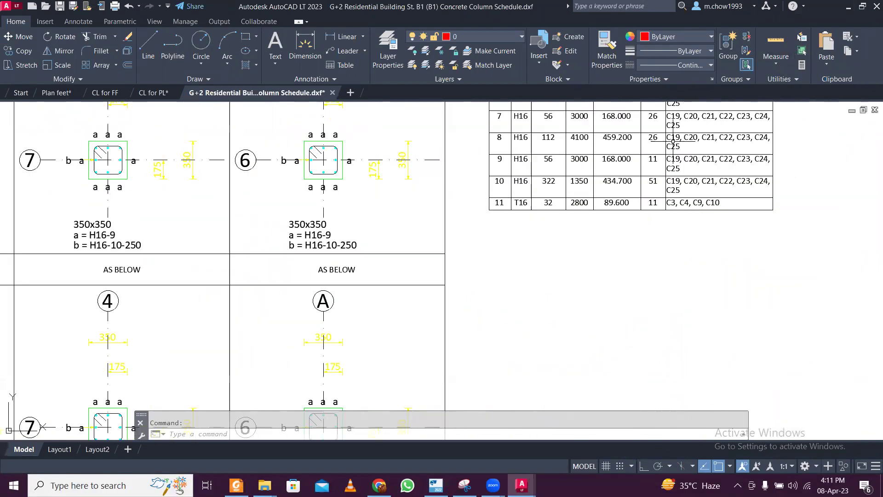
pyautogui.scroll(-2, 685, 145)
# - Switch back to Tekla Structural Designer, export the St. B1 general arrangement drawing as DXF and inspect its column labels in AutoCAD
pyautogui.click(848, 7)
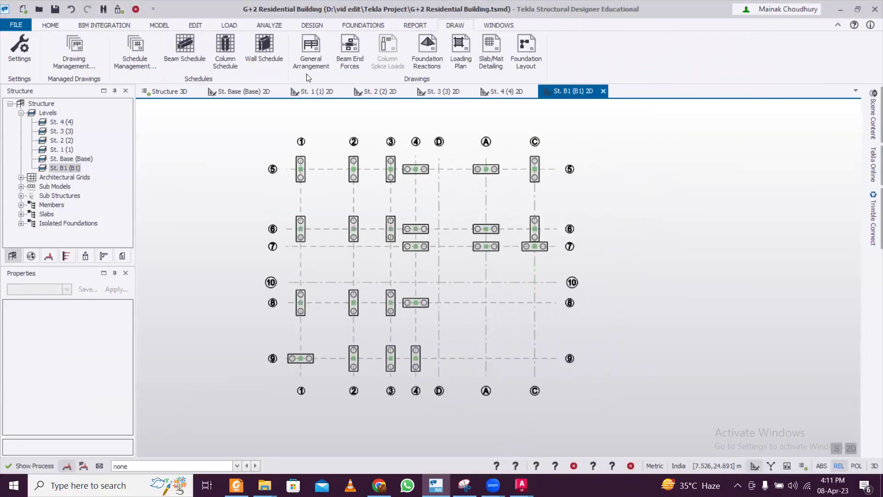
pyautogui.click(317, 48)
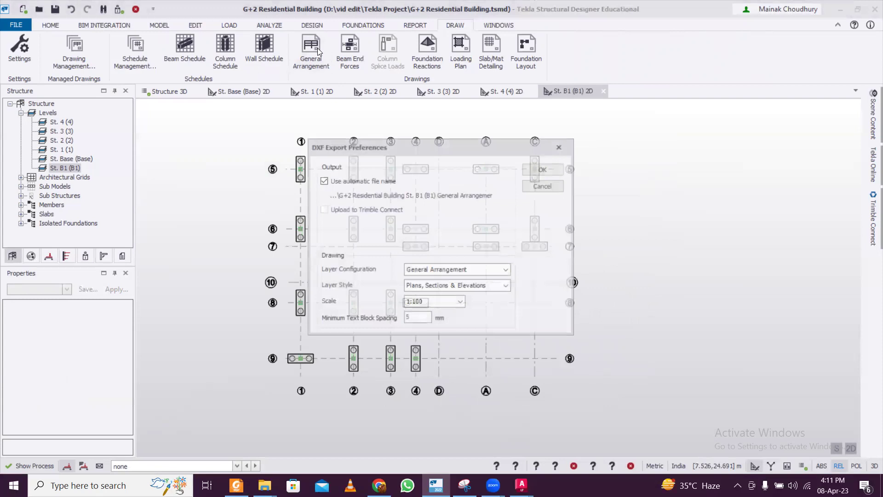
pyautogui.click(542, 170)
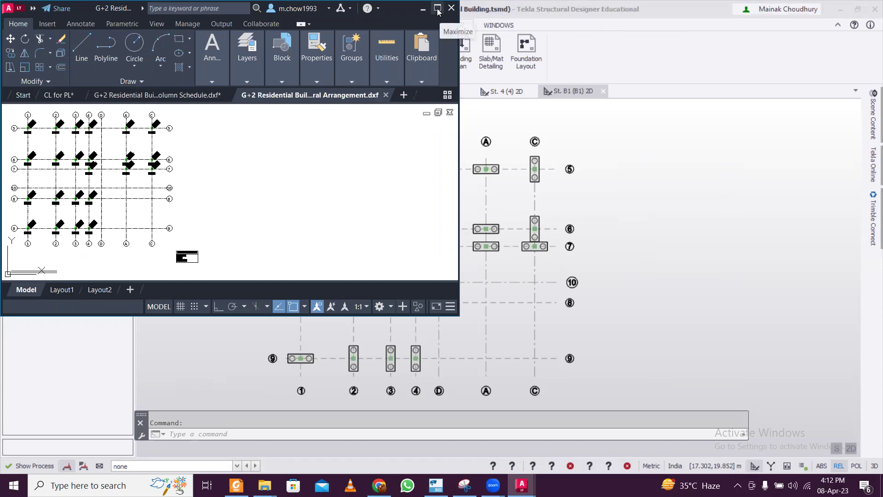
pyautogui.click(437, 8)
pyautogui.scroll(4, 191, 170)
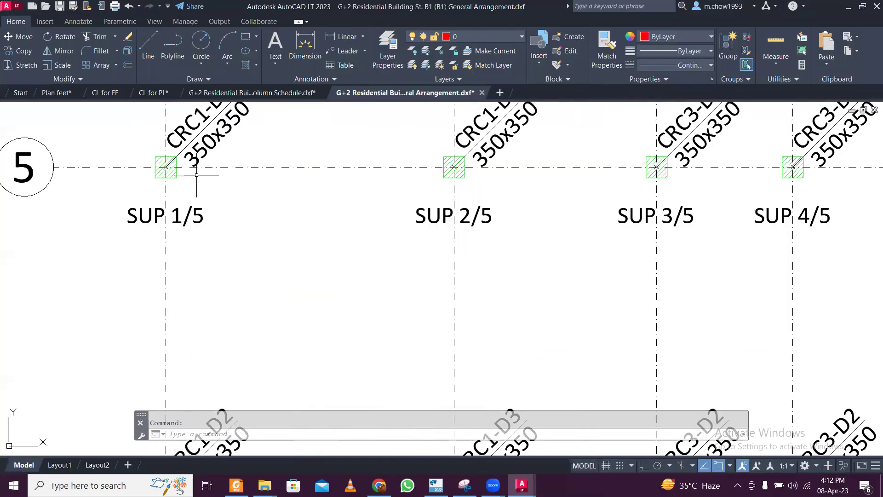
# - Examine the starter bars and column reinforcement at level St. B1 in the column schedule drawing
pyautogui.click(261, 93)
pyautogui.moveTo(283, 185); pyautogui.dragTo(330, 169, button='middle')
pyautogui.scroll(-2, 329, 170)
pyautogui.scroll(5, 348, 200)
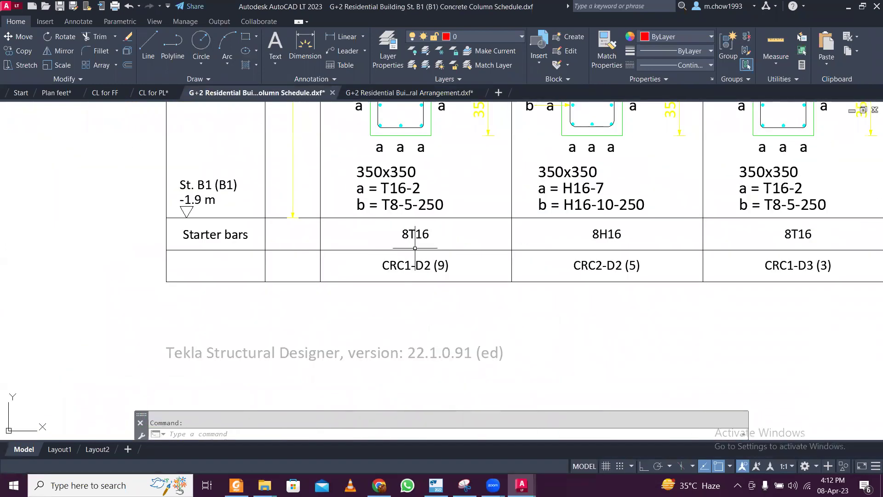
pyautogui.moveTo(410, 198); pyautogui.dragTo(403, 269, button='middle')
pyautogui.scroll(-5, 403, 269)
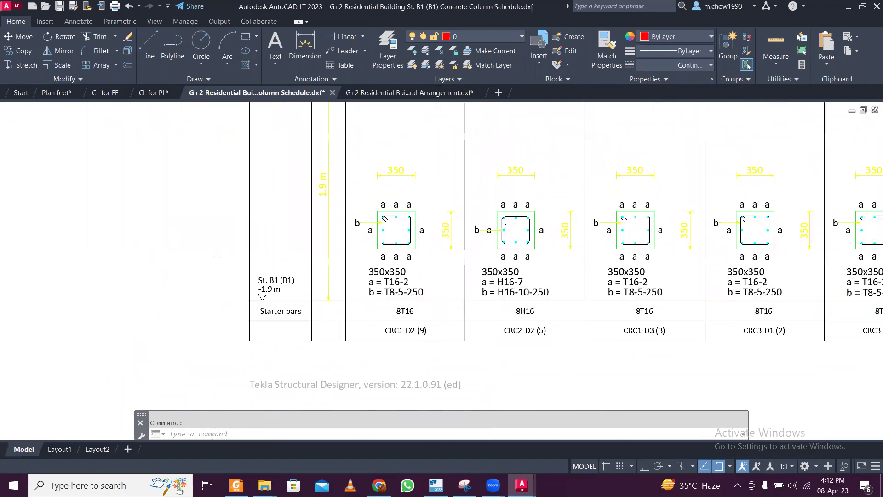
# - Switch back to Tekla Structural Designer and export the St. B1 foundation layout as DXF at 1:100 with automatic file naming
pyautogui.click(423, 98)
pyautogui.scroll(-6, 414, 212)
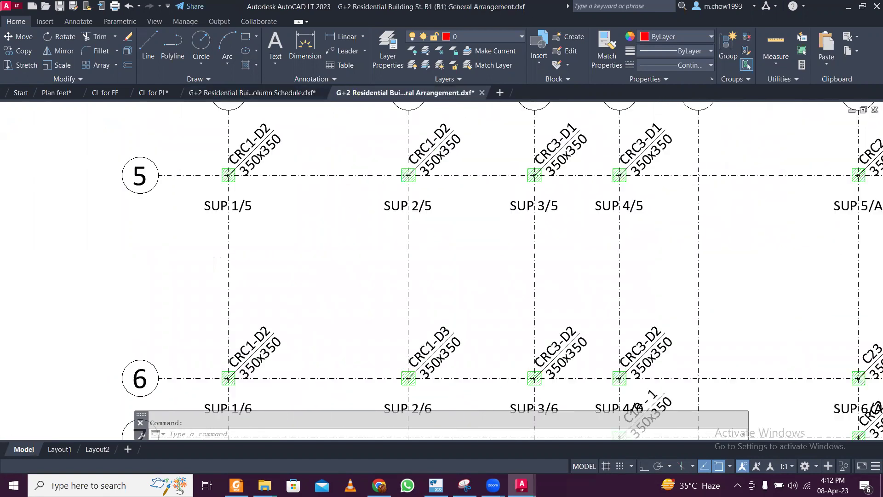
pyautogui.click(848, 9)
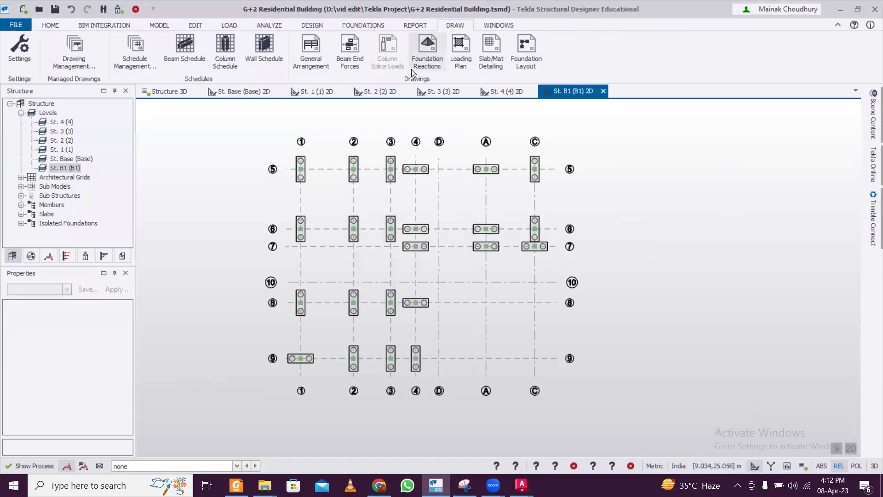
pyautogui.click(525, 61)
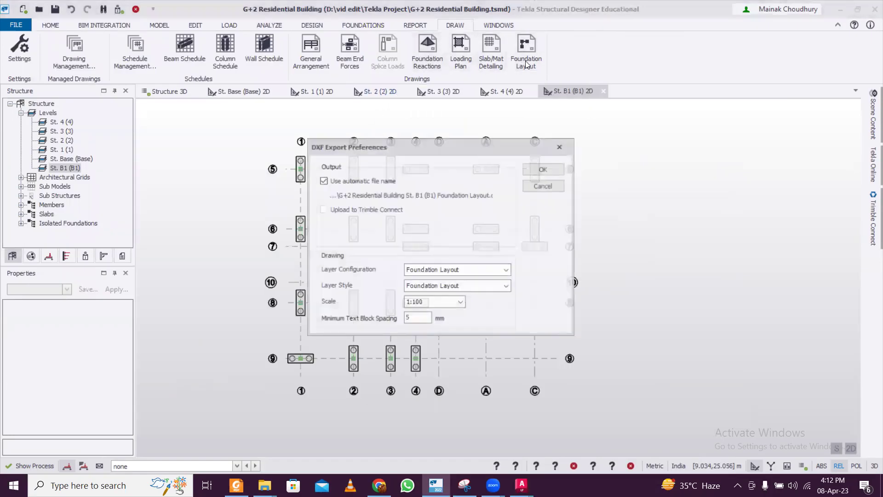
pyautogui.click(535, 172)
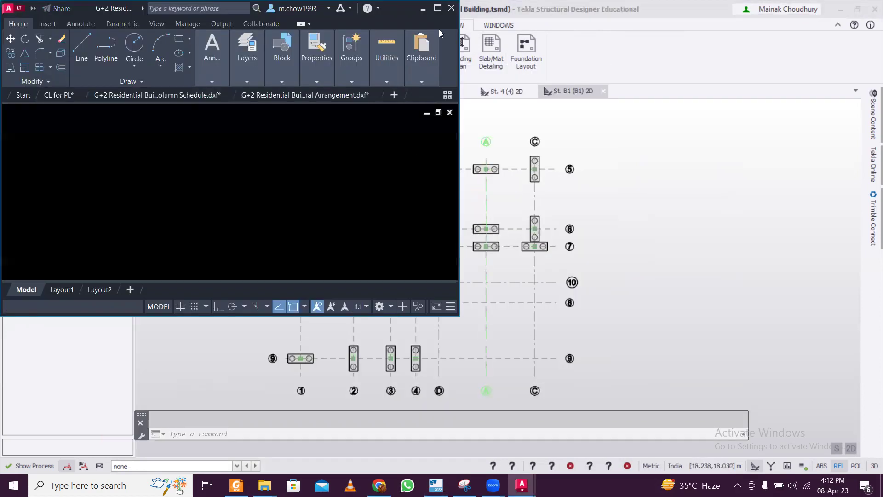
pyautogui.click(437, 9)
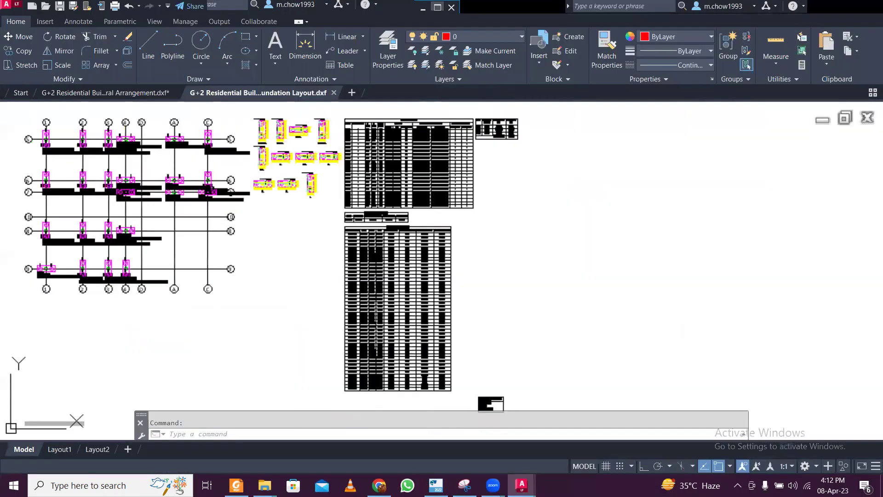
# - Examine the pile cap details, footing schedule and bar quantity table in the exported foundation layout
pyautogui.scroll(4, 223, 193)
pyautogui.scroll(4, 338, 224)
pyautogui.moveTo(432, 348); pyautogui.dragTo(307, 245, button='middle')
pyautogui.scroll(-6, 516, 252)
pyautogui.scroll(8, 515, 252)
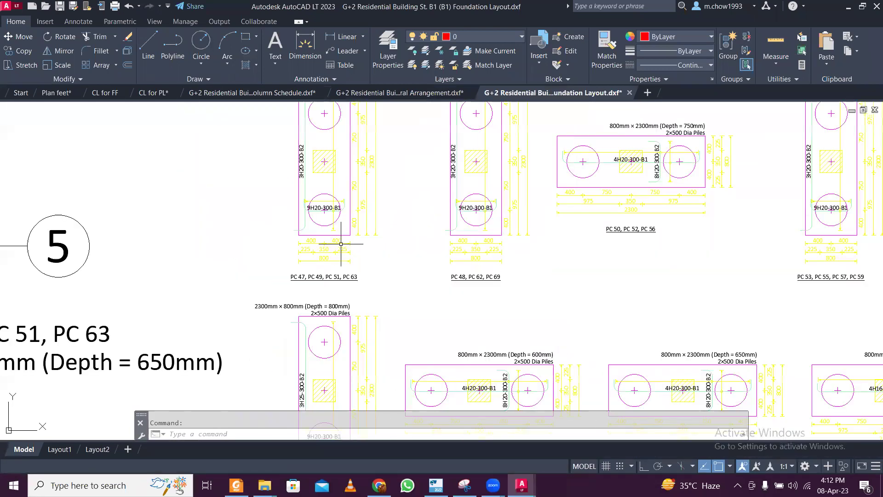
pyautogui.scroll(-5, 245, 236)
pyautogui.scroll(6, 534, 250)
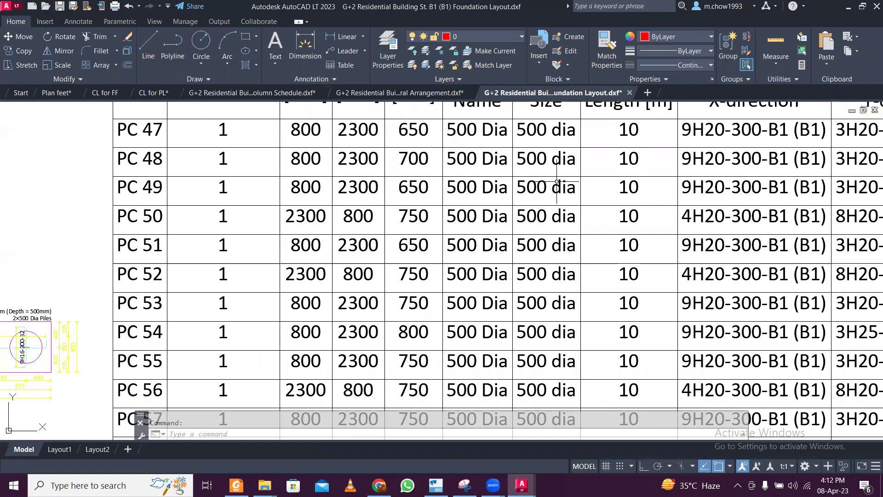
pyautogui.moveTo(556, 181); pyautogui.dragTo(523, 262, button='middle')
pyautogui.scroll(-3, 438, 222)
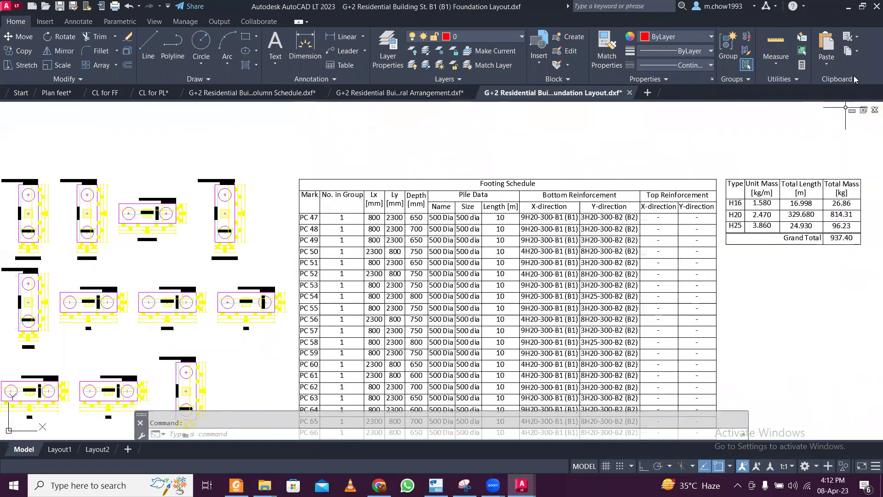
# - Return to Tekla Structural Designer and export the concrete beam schedule for the St. Base level to AutoCAD
pyautogui.click(848, 6)
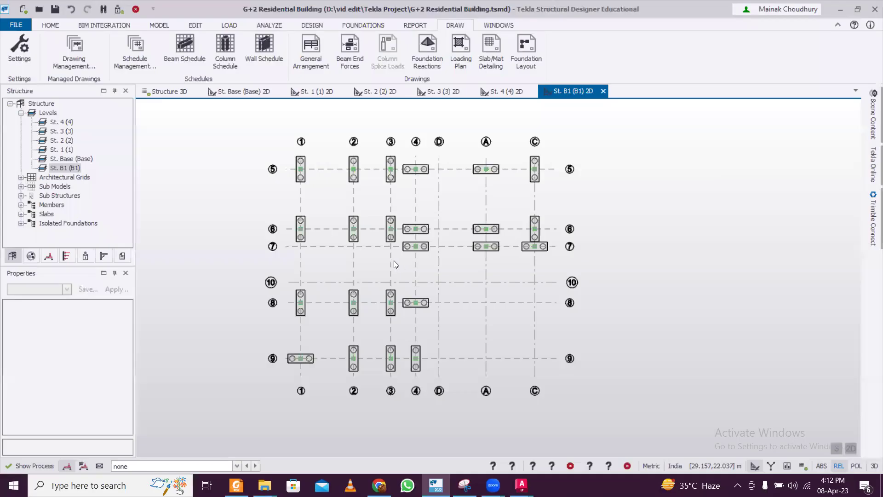
pyautogui.scroll(1, 393, 260)
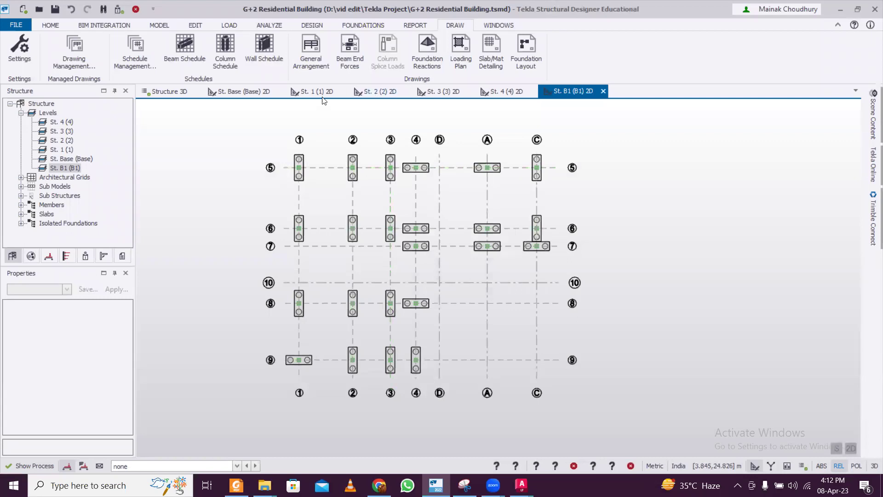
pyautogui.click(263, 93)
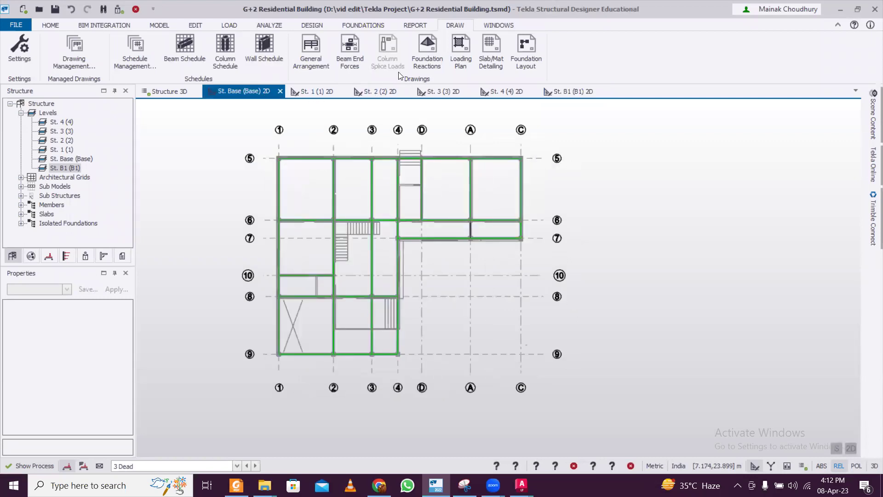
pyautogui.click(186, 49)
pyautogui.click(551, 171)
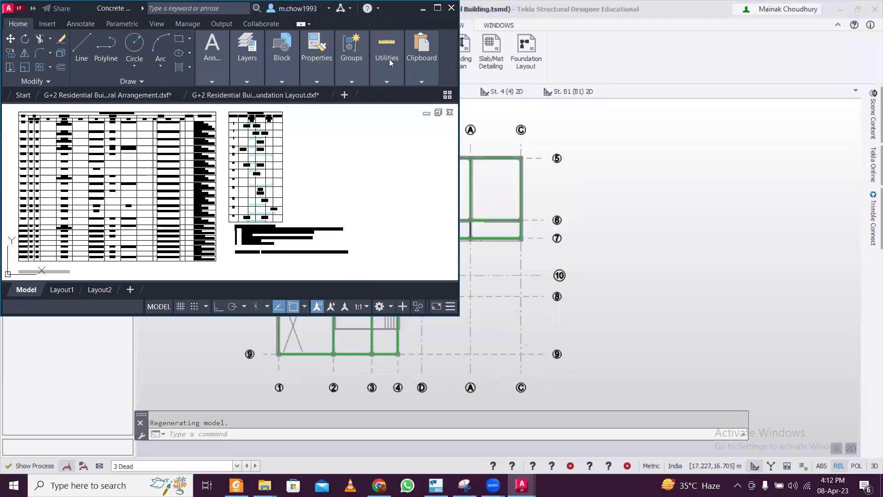
pyautogui.click(437, 8)
# - Examine the bottom bar, top bar and stirrup columns for the first beams in the St. Base beam schedule
pyautogui.scroll(6, 323, 183)
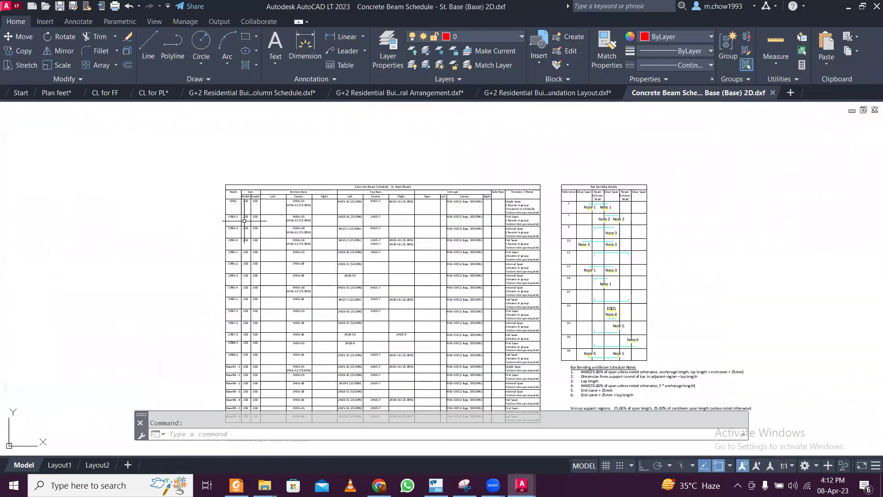
pyautogui.scroll(2, 322, 183)
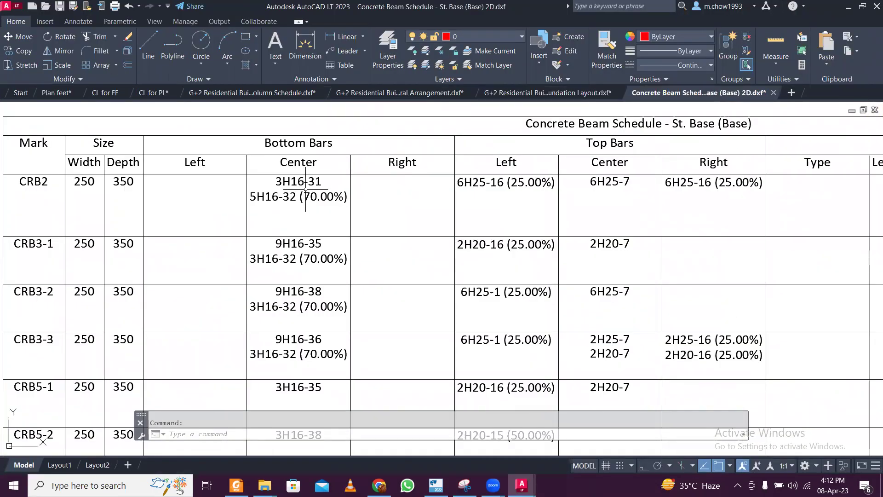
pyautogui.moveTo(618, 224); pyautogui.dragTo(508, 225, button='middle')
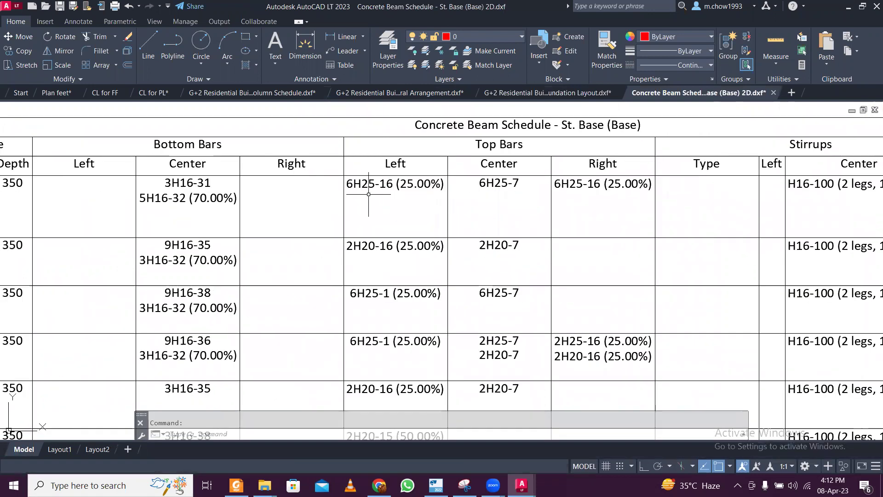
pyautogui.moveTo(411, 189); pyautogui.dragTo(363, 208, button='middle')
pyautogui.moveTo(441, 209); pyautogui.dragTo(392, 209, button='middle')
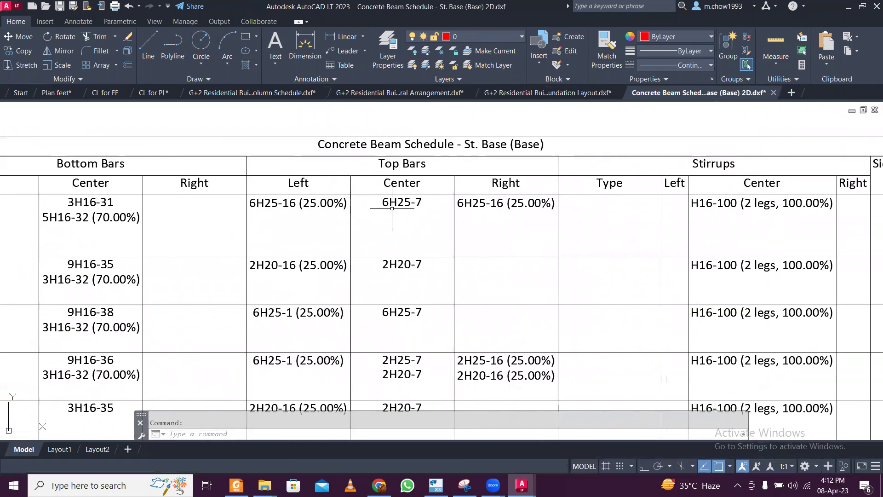
pyautogui.moveTo(354, 291); pyautogui.dragTo(346, 291, button='middle')
pyautogui.moveTo(412, 286); pyautogui.dragTo(359, 284, button='middle')
pyautogui.moveTo(392, 255); pyautogui.dragTo(380, 231, button='middle')
pyautogui.moveTo(311, 338); pyautogui.dragTo(335, 287, button='middle')
pyautogui.moveTo(251, 318)
pyautogui.mouseDown(button='middle')
pyautogui.moveTo(339, 311)
pyautogui.moveTo(421, 364)
pyautogui.moveTo(454, 435)
pyautogui.mouseUp(button='middle')
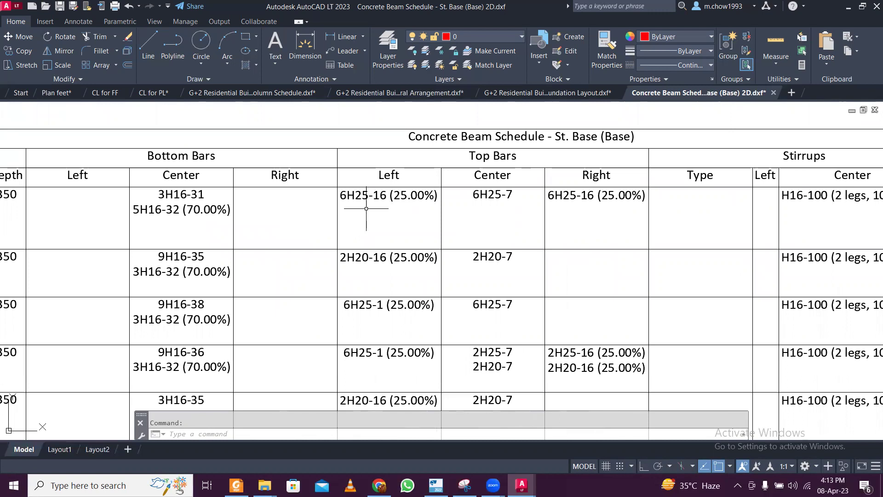
# - Read through the reinforcement rows of the remaining beams in the St. Base beam schedule
pyautogui.moveTo(376, 284); pyautogui.dragTo(385, 219, button='middle')
pyautogui.scroll(-2, 378, 249)
pyautogui.scroll(2, 378, 249)
pyautogui.moveTo(386, 352); pyautogui.dragTo(383, 215, button='middle')
pyautogui.moveTo(383, 293); pyautogui.dragTo(338, 241, button='middle')
pyautogui.scroll(-2, 337, 241)
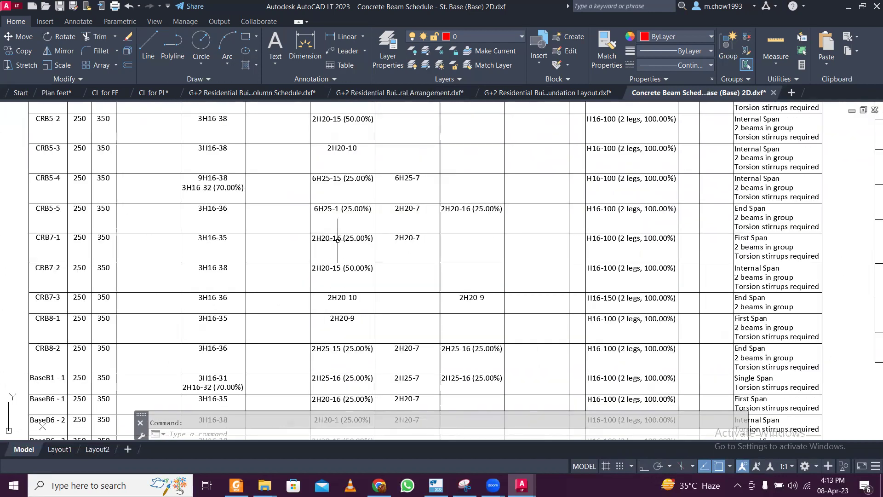
pyautogui.moveTo(388, 290); pyautogui.dragTo(396, 405, button='middle')
pyautogui.moveTo(354, 220); pyautogui.dragTo(360, 361, button='middle')
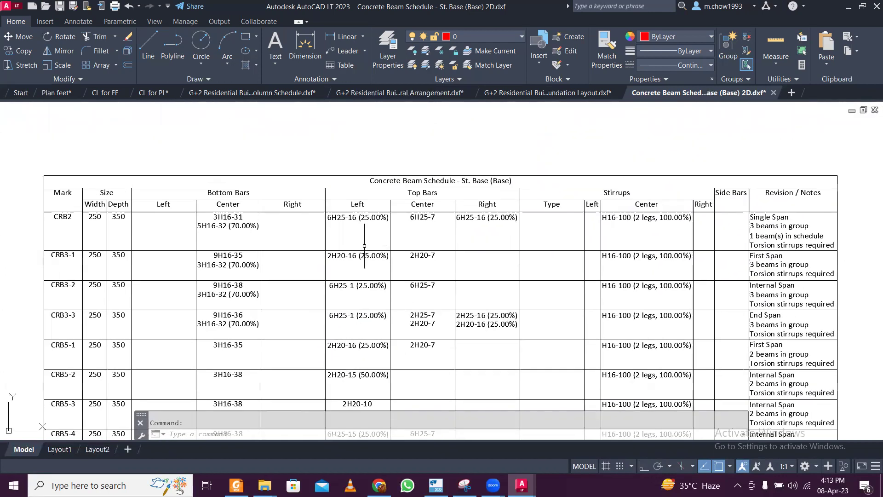
# - Examine the top reinforcement of beam CRB2 and the bar bending details and notes beside the beam schedule
pyautogui.scroll(2, 364, 246)
pyautogui.click(296, 191)
pyautogui.click(621, 241)
pyautogui.moveTo(57, 191); pyautogui.dragTo(258, 214, button='middle')
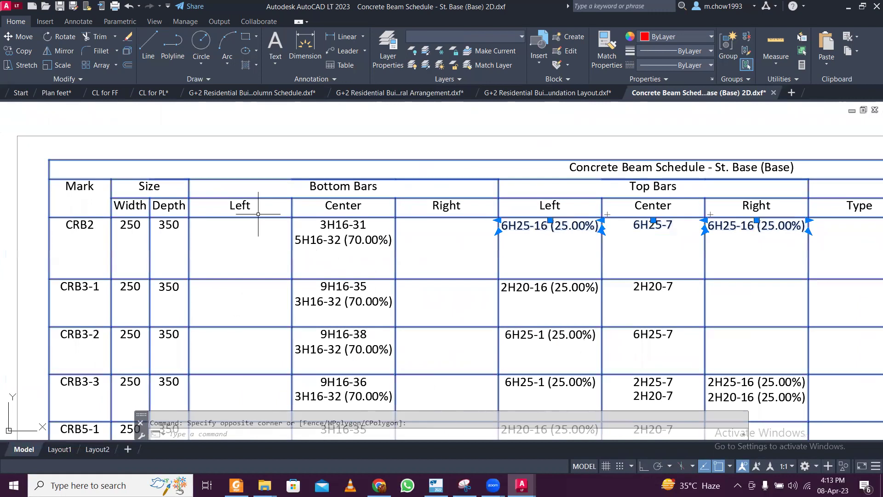
pyautogui.press('Escape')
pyautogui.scroll(-4, 258, 213)
pyautogui.scroll(-2, 231, 207)
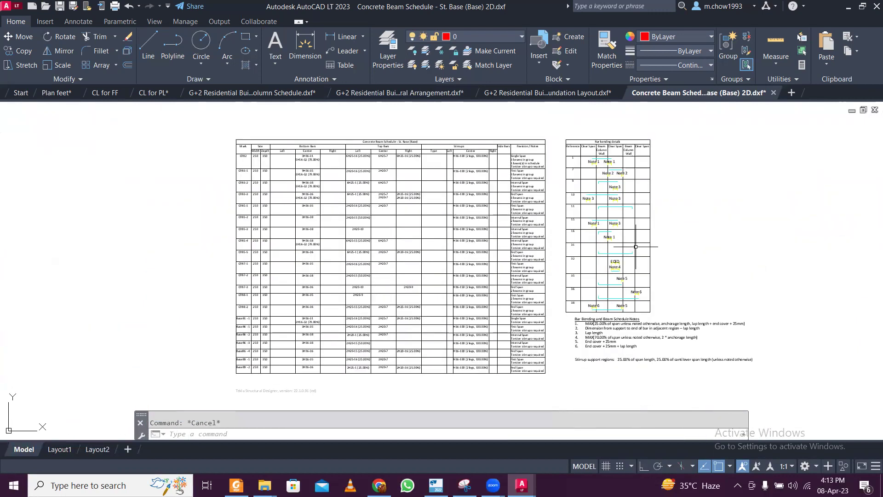
pyautogui.scroll(5, 635, 246)
pyautogui.scroll(-3, 632, 348)
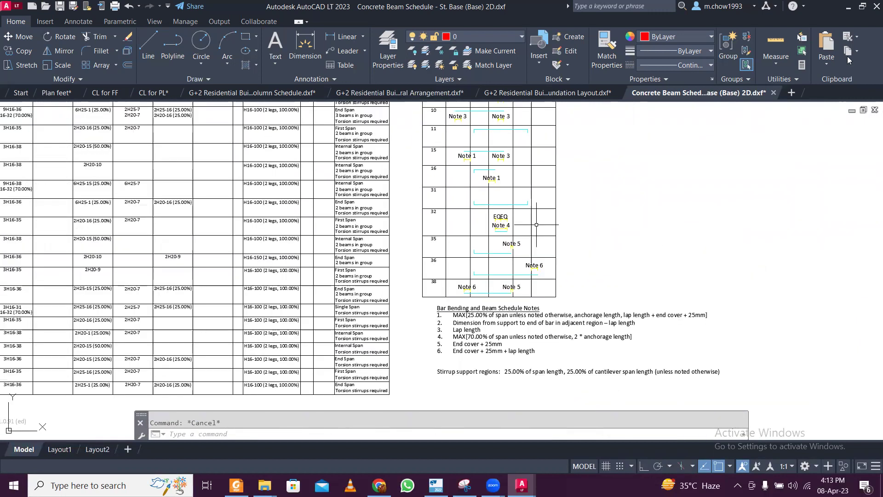
# - Switch back to Tekla Structural Designer and export the St. Base general arrangement drawing as DXF to AutoCAD
pyautogui.click(847, 7)
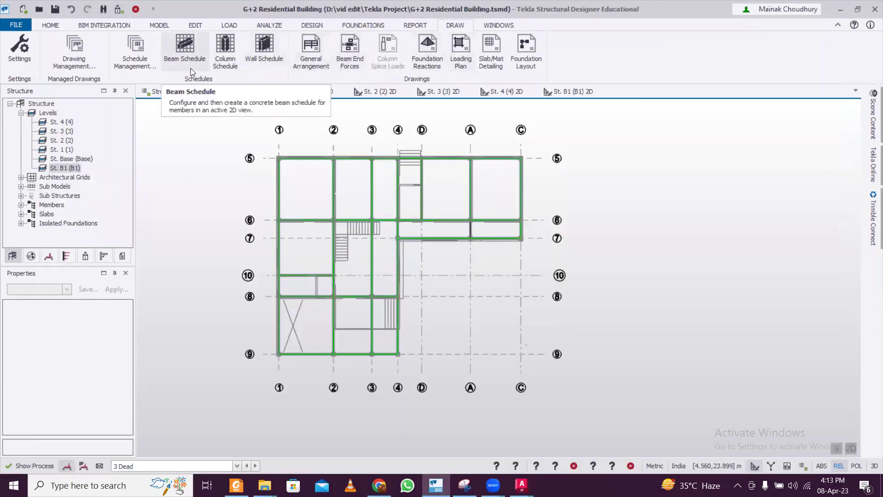
pyautogui.click(302, 55)
pyautogui.click(541, 165)
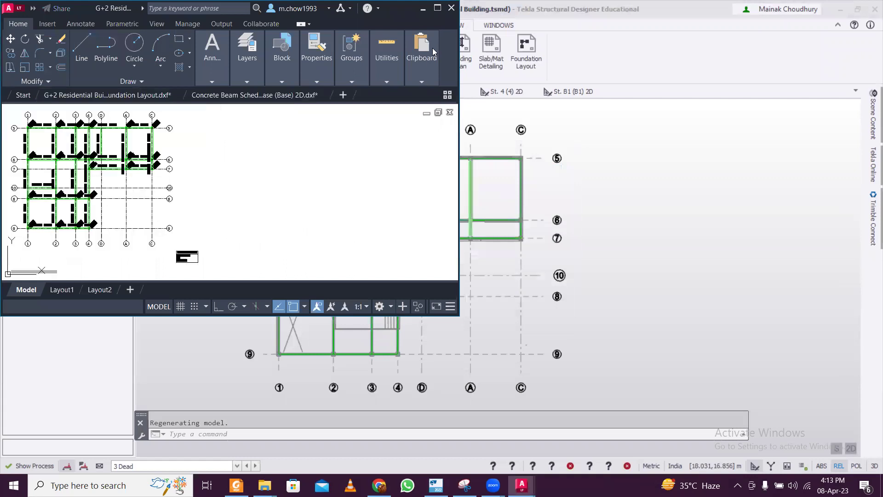
pyautogui.click(434, 10)
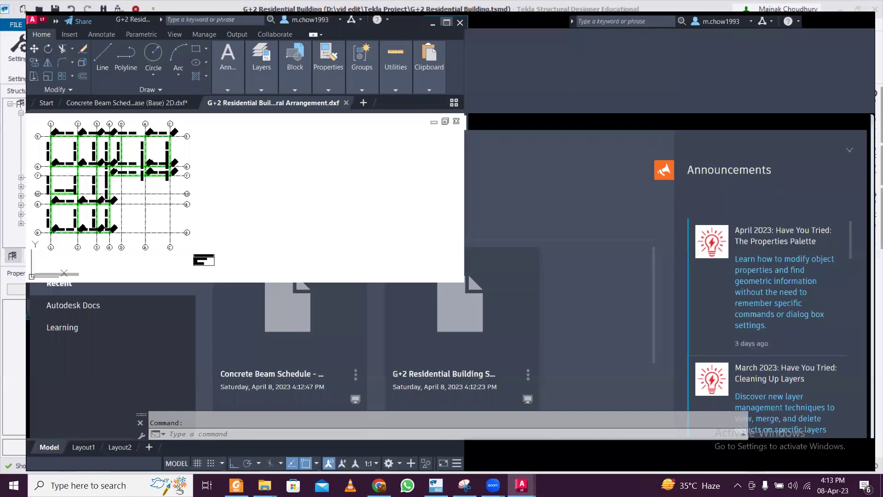
# - Pick out the label BaseB7 - 1 in the general arrangement and look for its mark in the St. Base beam schedule
pyautogui.scroll(8, 271, 238)
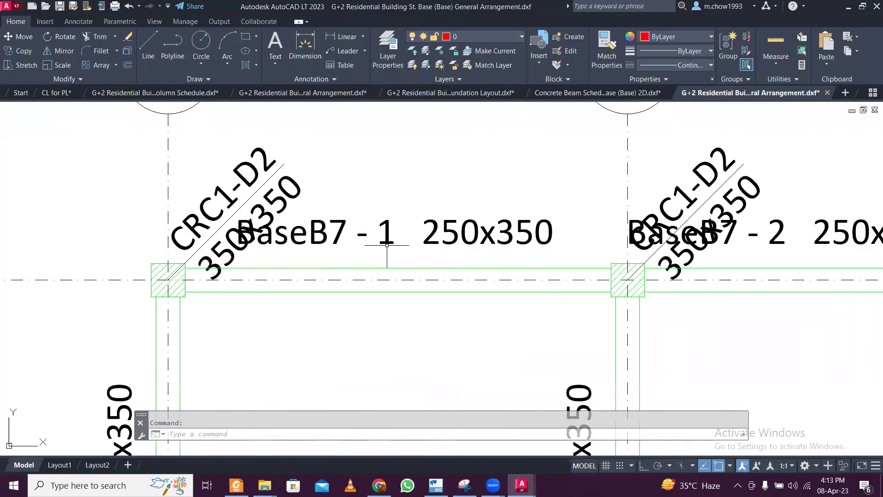
pyautogui.moveTo(387, 245); pyautogui.dragTo(354, 187)
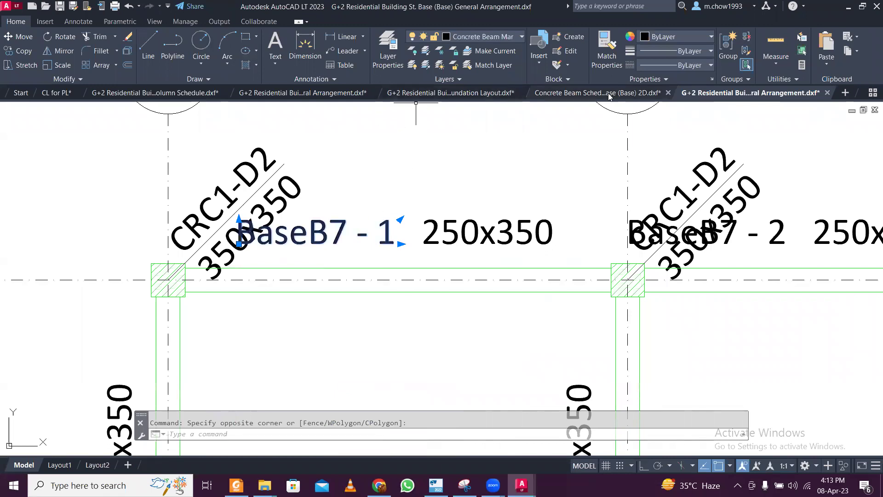
pyautogui.click(608, 96)
pyautogui.scroll(5, 184, 258)
pyautogui.scroll(4, 210, 238)
pyautogui.moveTo(210, 239); pyautogui.dragTo(211, 284, button='middle')
pyautogui.moveTo(181, 340); pyautogui.dragTo(210, 239, button='middle')
pyautogui.moveTo(221, 296)
pyautogui.mouseDown(button='middle')
pyautogui.moveTo(229, 231)
pyautogui.moveTo(256, 266)
pyautogui.moveTo(259, 365)
pyautogui.mouseUp(button='middle')
pyautogui.moveTo(226, 200); pyautogui.dragTo(230, 302, button='middle')
pyautogui.moveTo(235, 216); pyautogui.dragTo(241, 387, button='middle')
pyautogui.scroll(2, 253, 337)
pyautogui.scroll(-4, 253, 339)
pyautogui.scroll(4, 248, 337)
pyautogui.click(254, 340)
pyautogui.scroll(-4, 235, 337)
pyautogui.moveTo(230, 337); pyautogui.dragTo(274, 213, button='middle')
pyautogui.moveTo(272, 258); pyautogui.dragTo(268, 201, button='middle')
pyautogui.moveTo(277, 283); pyautogui.dragTo(277, 187, button='middle')
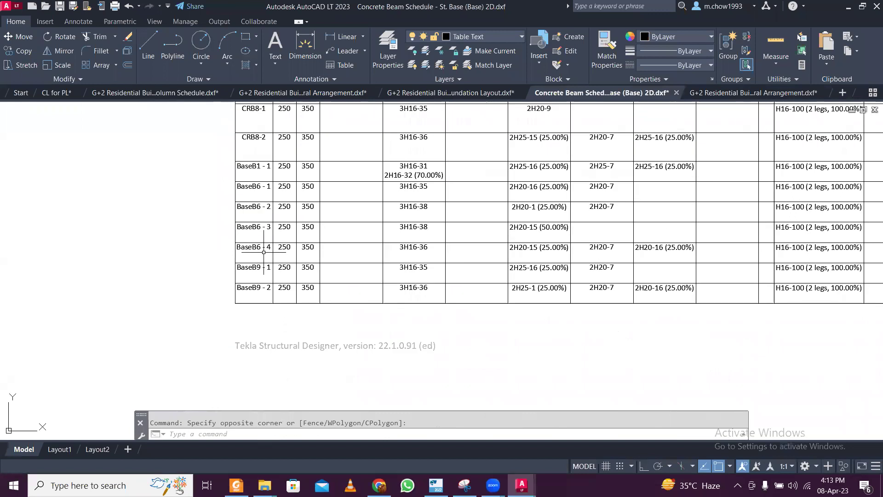
pyautogui.scroll(2, 267, 215)
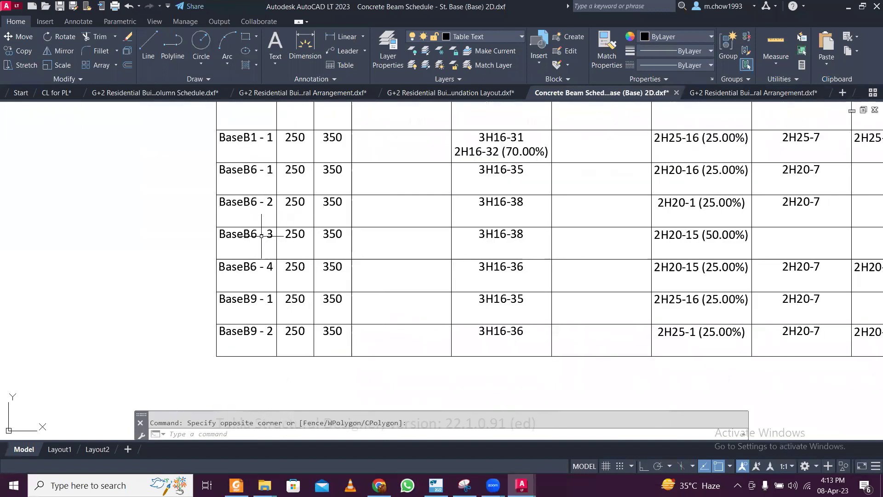
# - Examine the beam marks across the St. Base general arrangement and the bar bending notes in the beam schedule
pyautogui.click(742, 93)
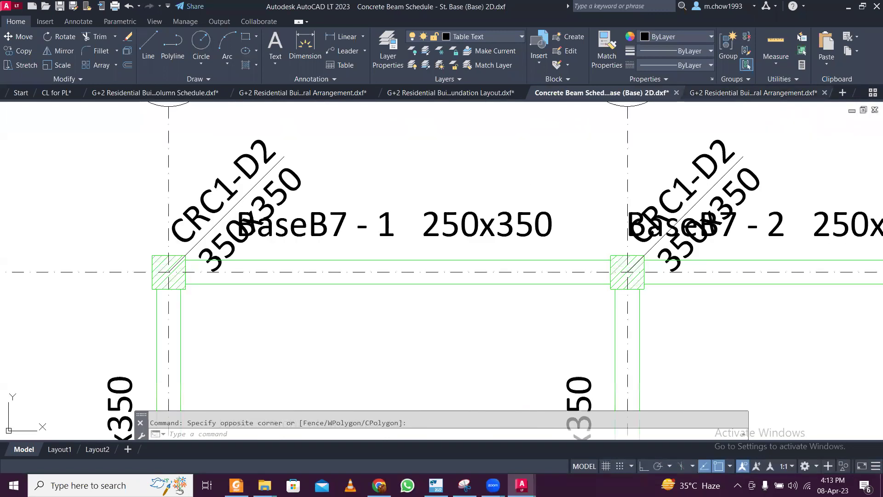
pyautogui.scroll(-4, 416, 192)
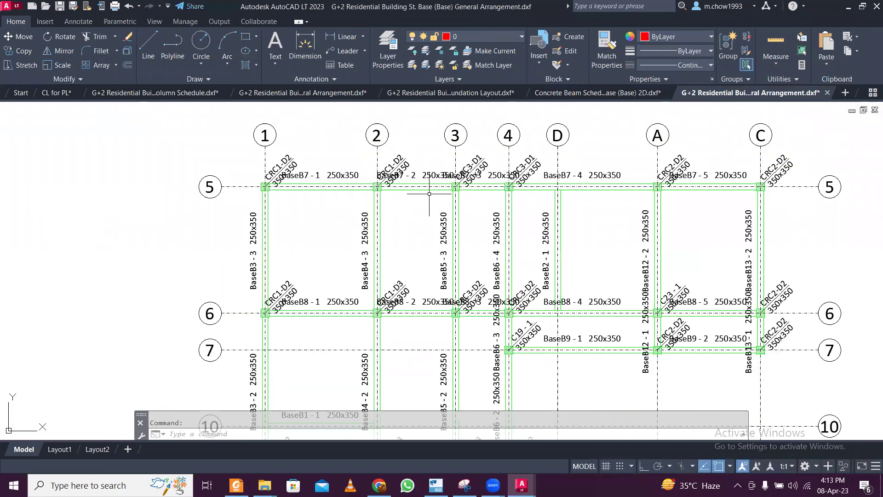
pyautogui.scroll(2, 438, 280)
pyautogui.moveTo(438, 280); pyautogui.dragTo(431, 39, button='middle')
pyautogui.scroll(2, 439, 251)
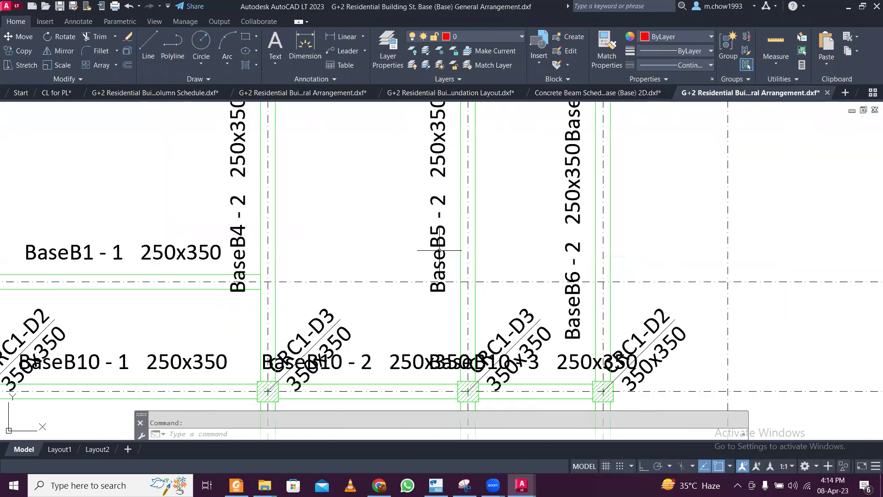
pyautogui.scroll(-5, 444, 245)
pyautogui.scroll(5, 394, 233)
pyautogui.click(396, 283)
pyautogui.press('Escape')
pyautogui.scroll(-4, 404, 249)
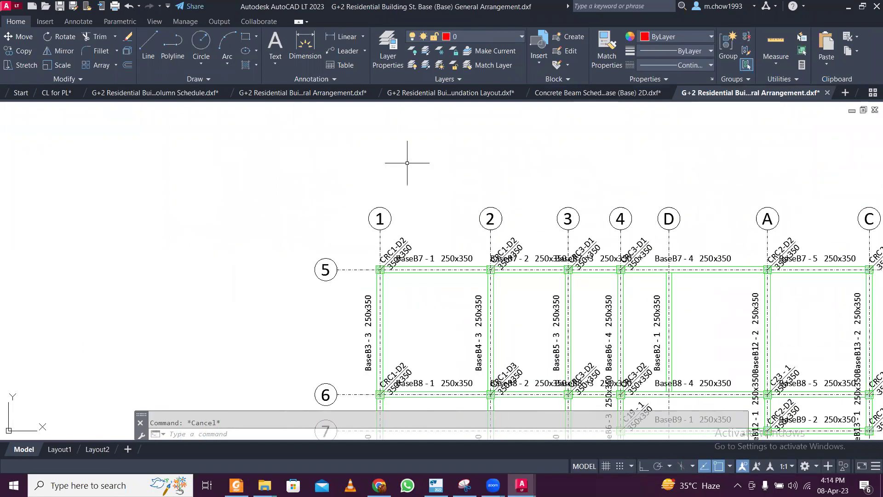
pyautogui.click(618, 95)
pyautogui.scroll(-3, 326, 262)
pyautogui.moveTo(592, 241)
pyautogui.mouseDown(button='middle')
pyautogui.moveTo(545, 262)
pyautogui.moveTo(306, 305)
pyautogui.mouseUp(button='middle')
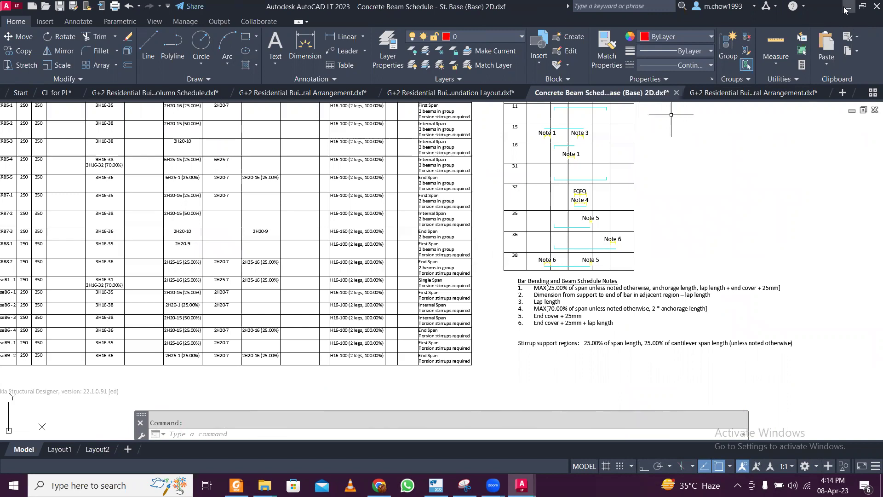
# - Return to Tekla Structural Designer and inspect the frame and pile foundations in the Structure 3D view
pyautogui.click(848, 6)
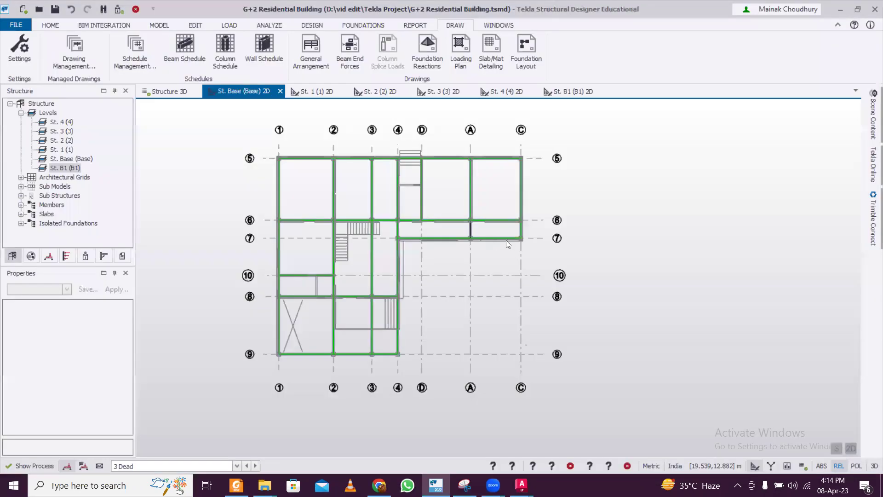
pyautogui.click(169, 94)
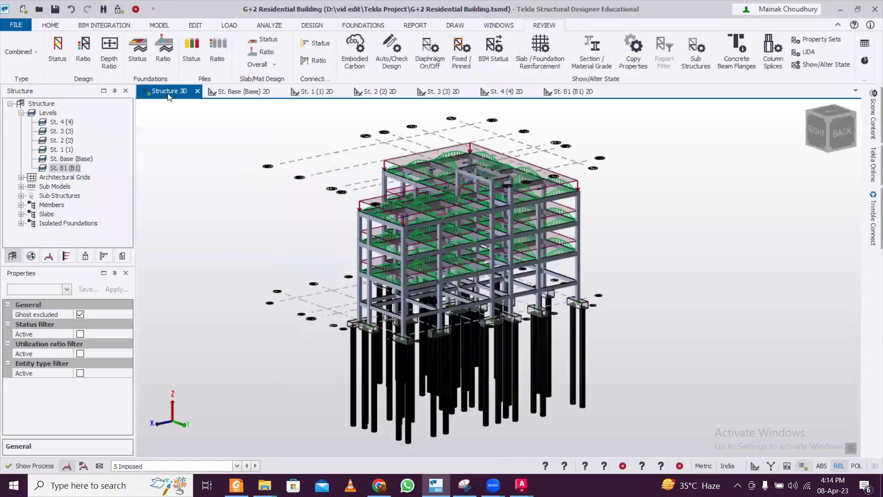
pyautogui.scroll(3, 642, 258)
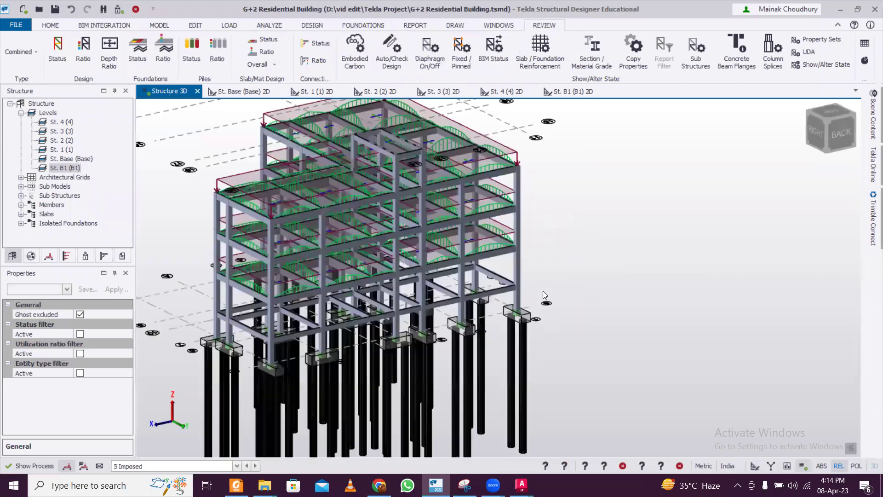
pyautogui.moveTo(728, 250); pyautogui.dragTo(712, 282, button='right')
pyautogui.moveTo(604, 288); pyautogui.dragTo(694, 309, button='right')
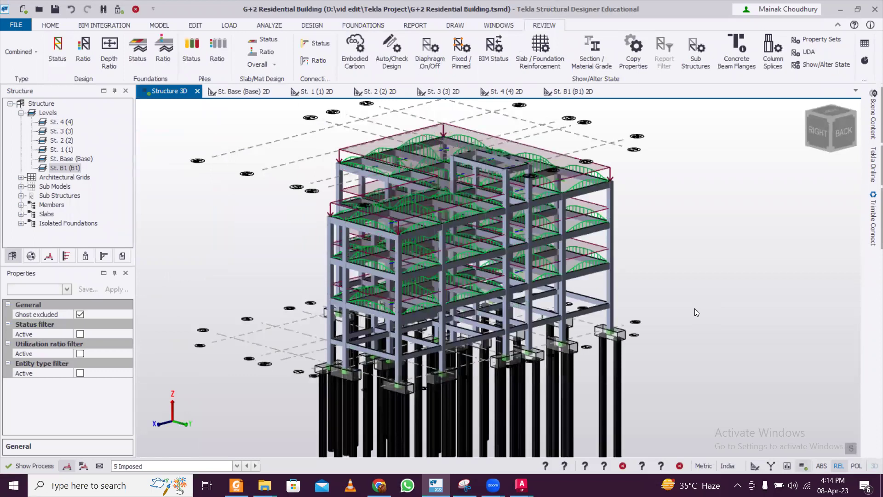